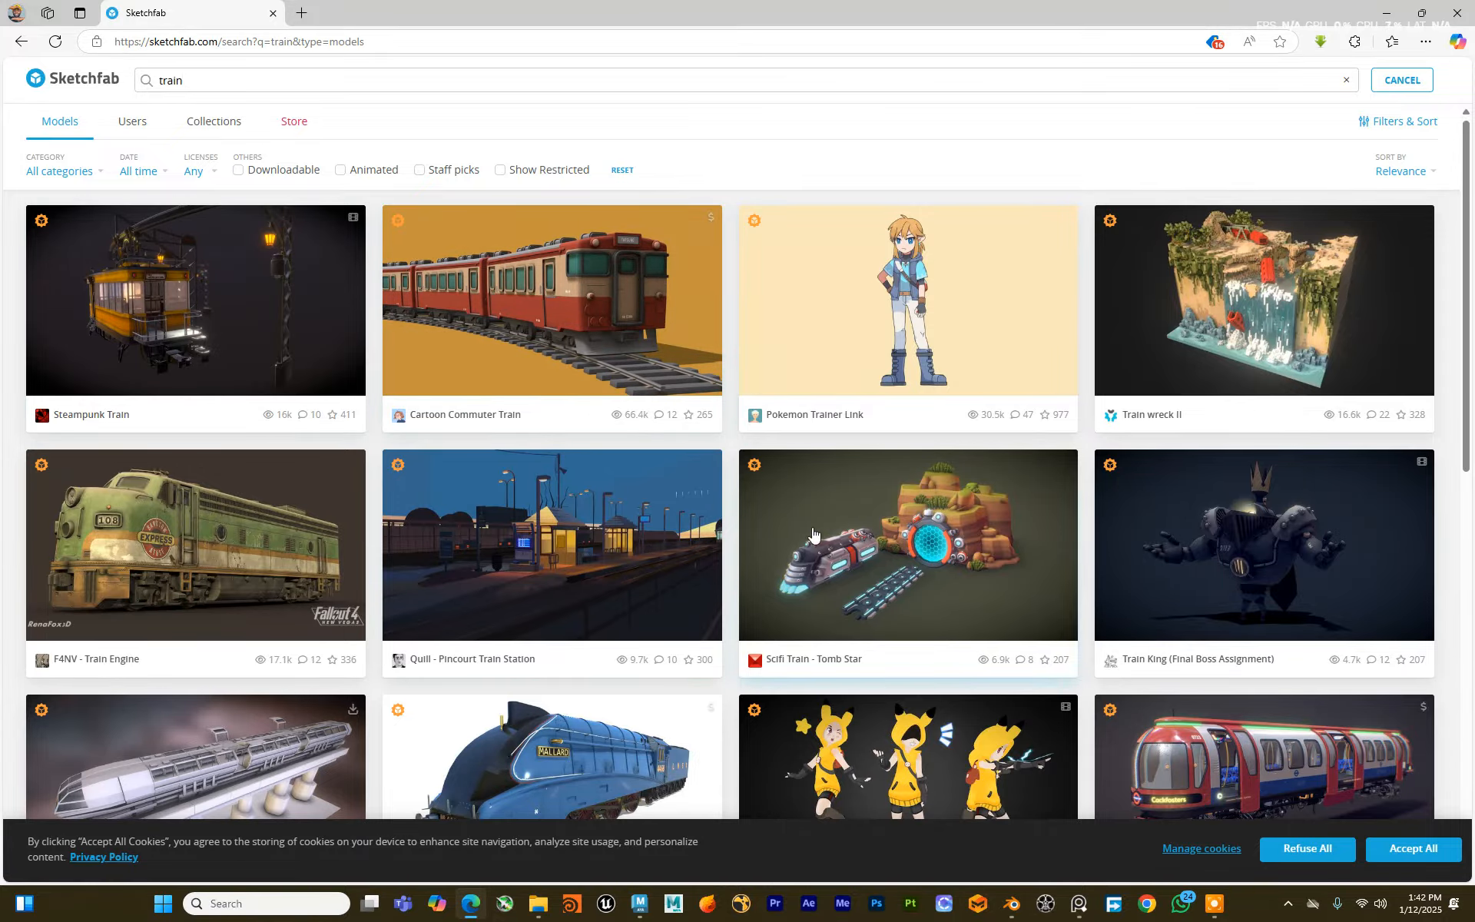
# Step: Open Pinterest in a new browser tab and go to its Explore page
pyautogui.click(302, 13)
pyautogui.write('pin')
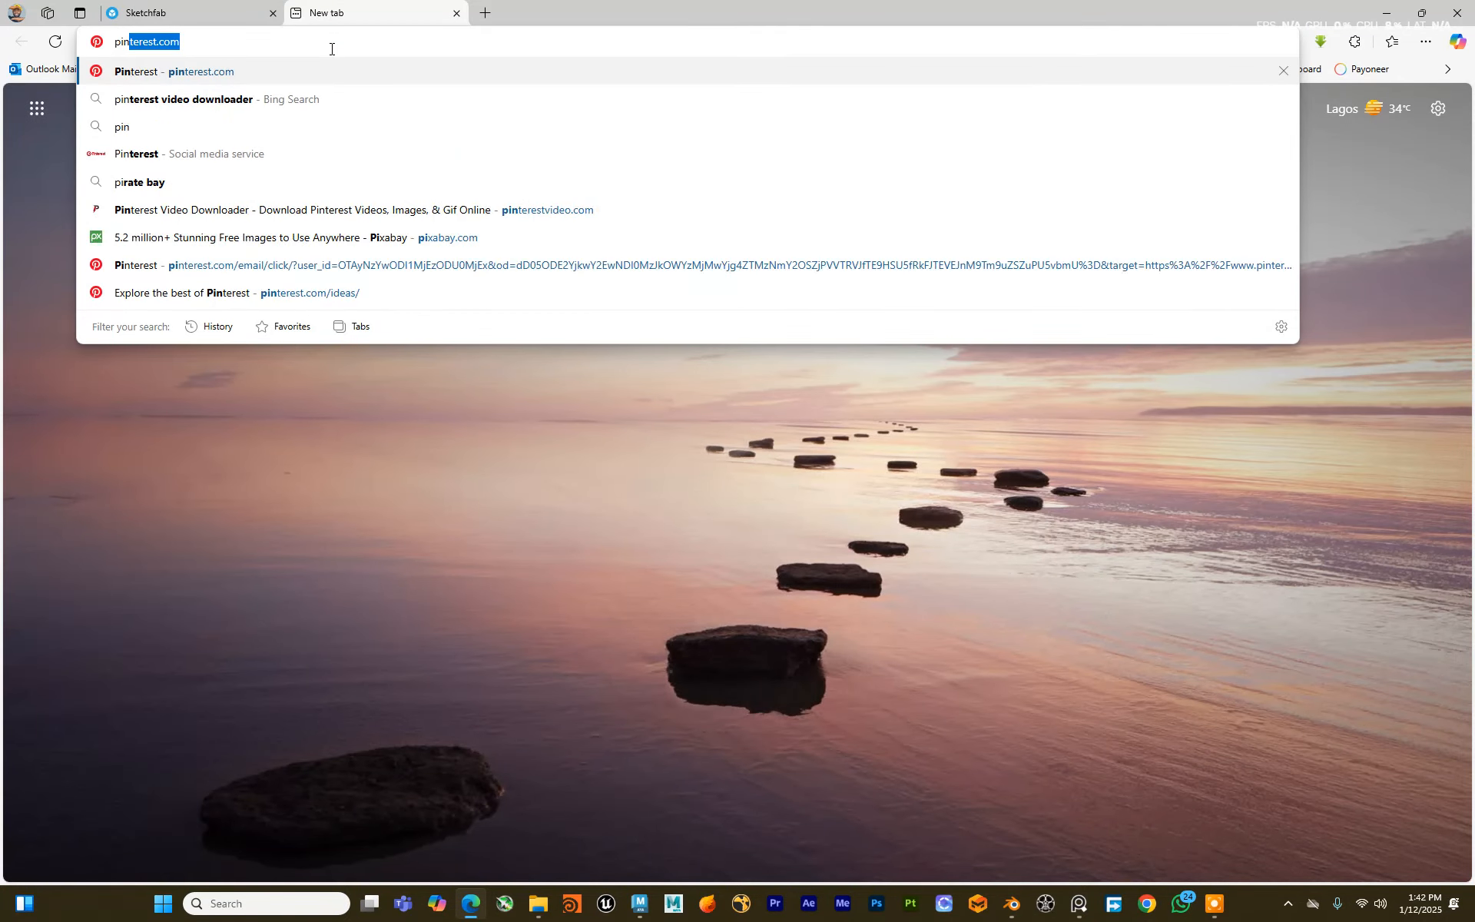
pyautogui.write('t')
pyautogui.press('Return')
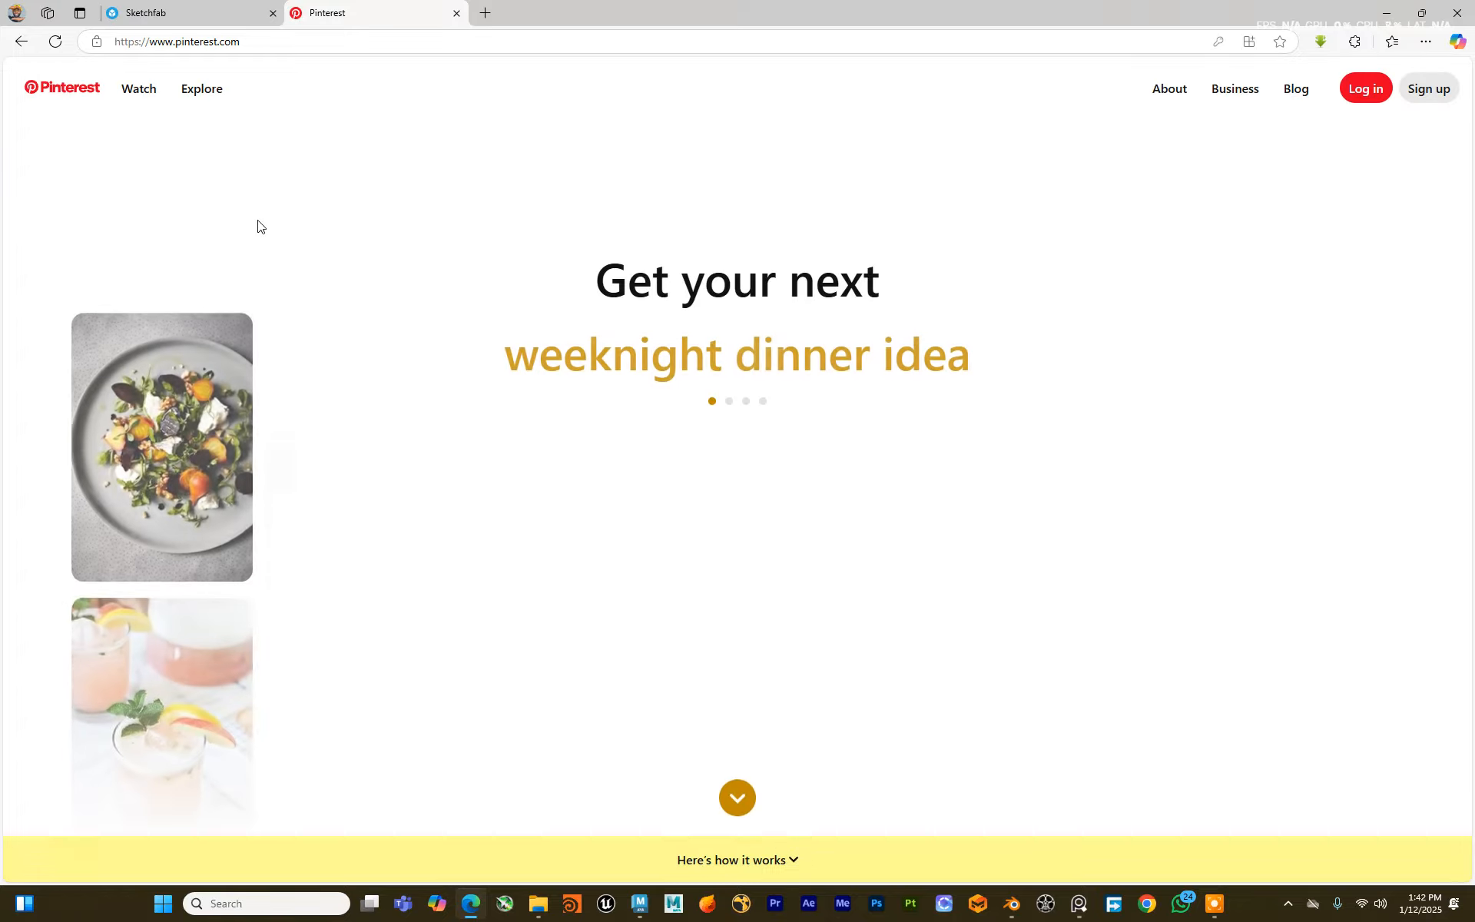
pyautogui.click(195, 89)
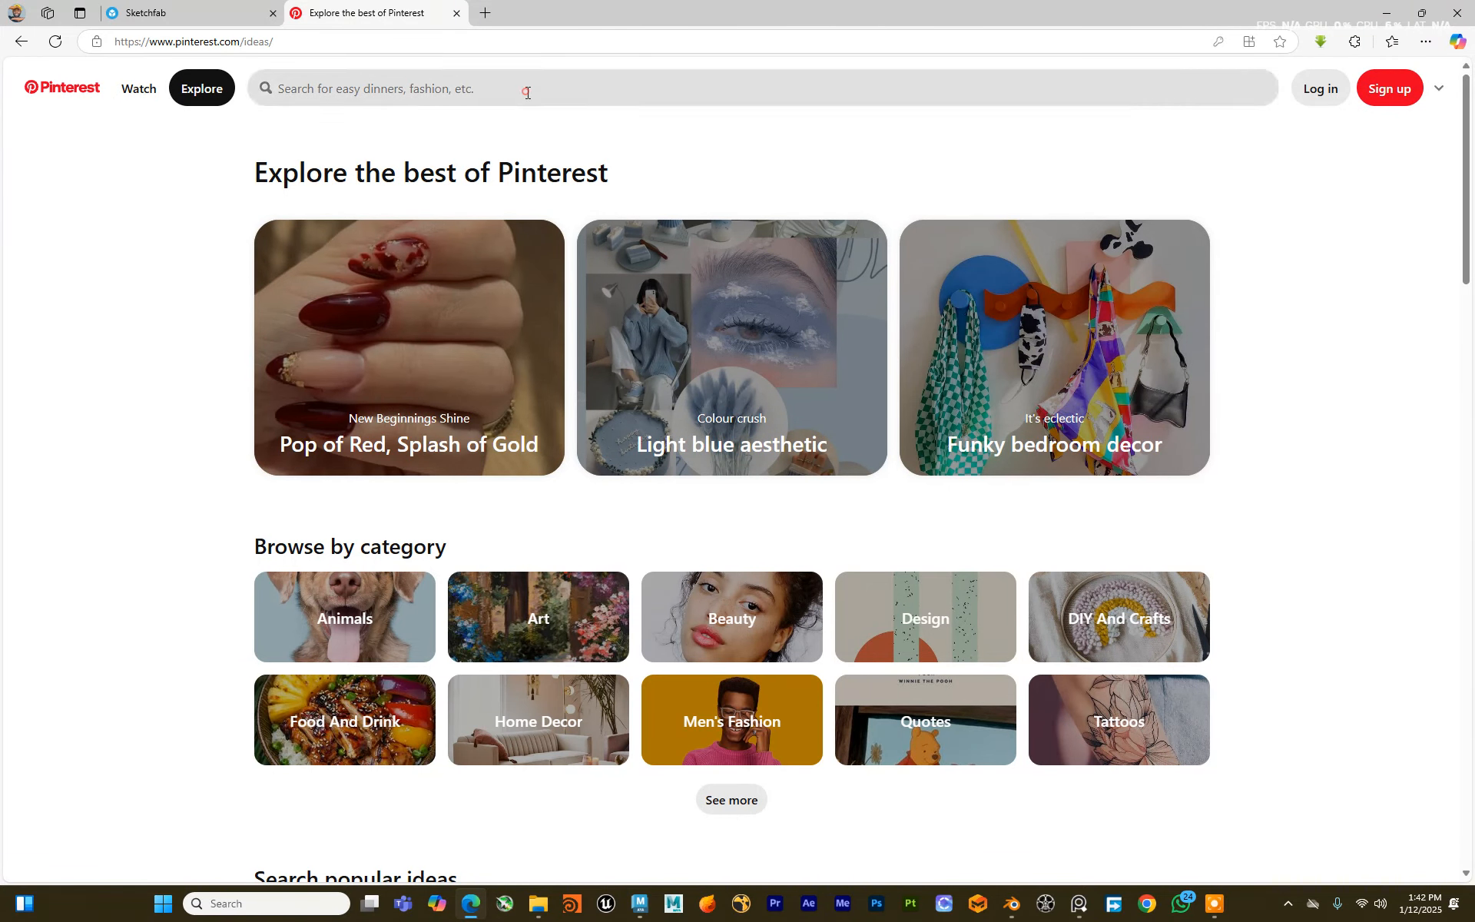
# Step: Search Pinterest for "train"
pyautogui.click(530, 89)
pyautogui.write('trasi')
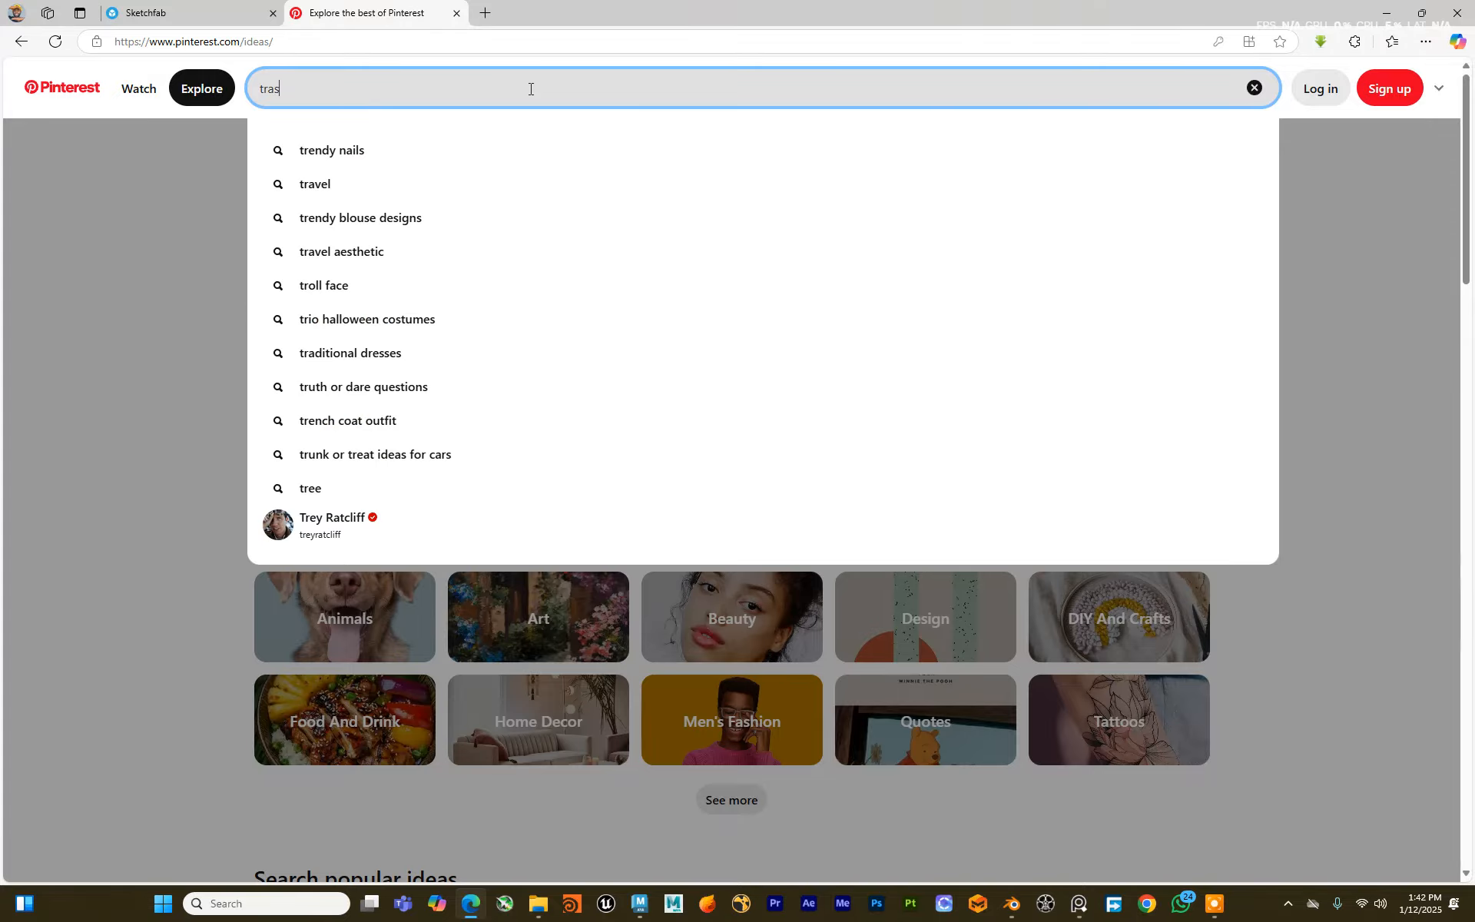
pyautogui.press('BackSpace')
pyautogui.press('BackSpace')
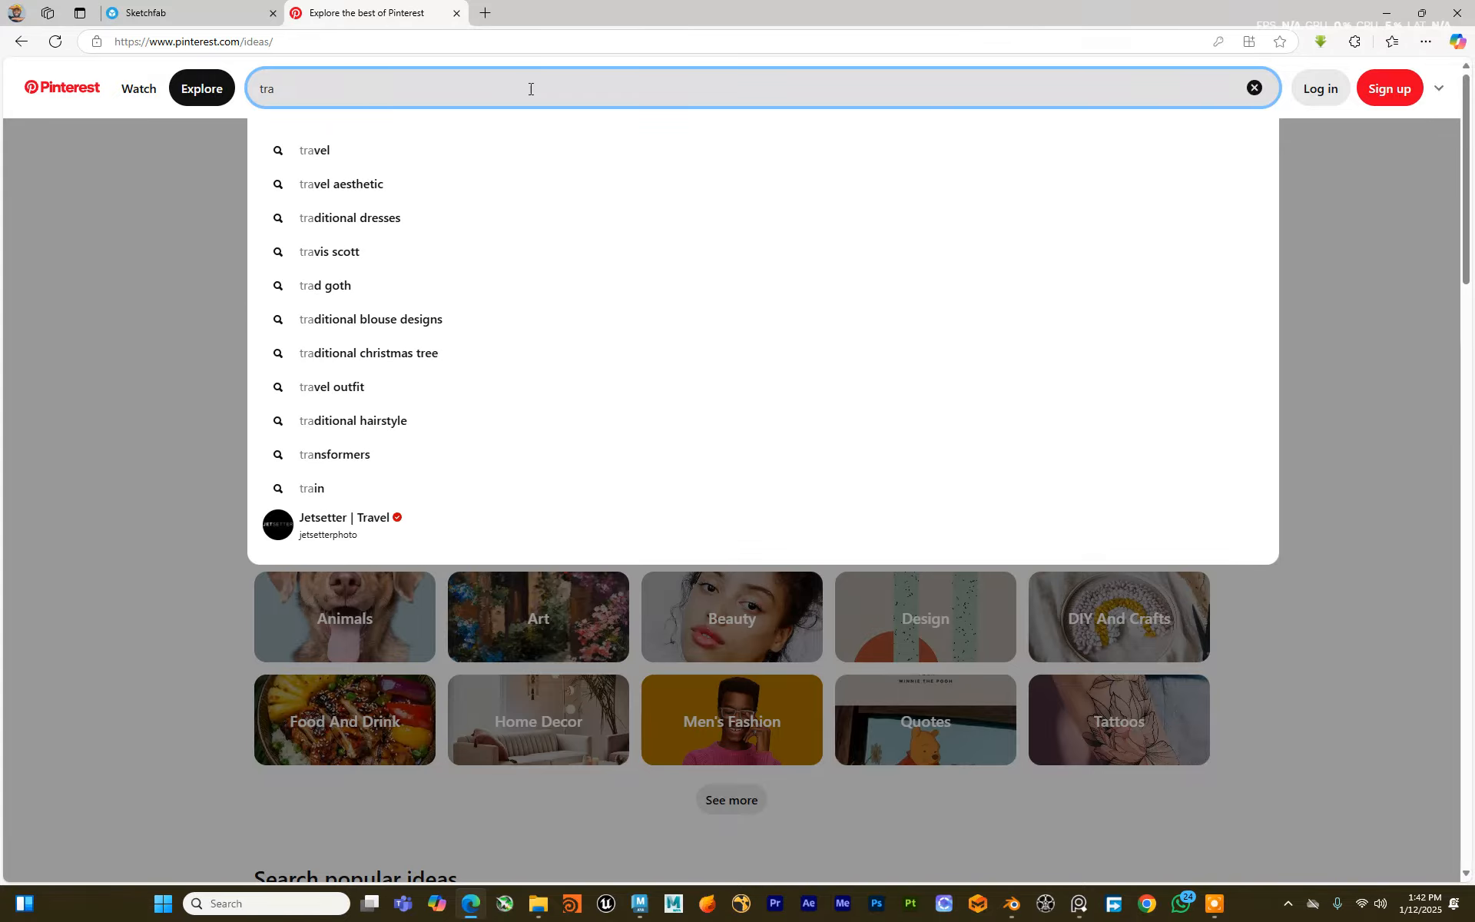
pyautogui.write('in')
pyautogui.press('Return')
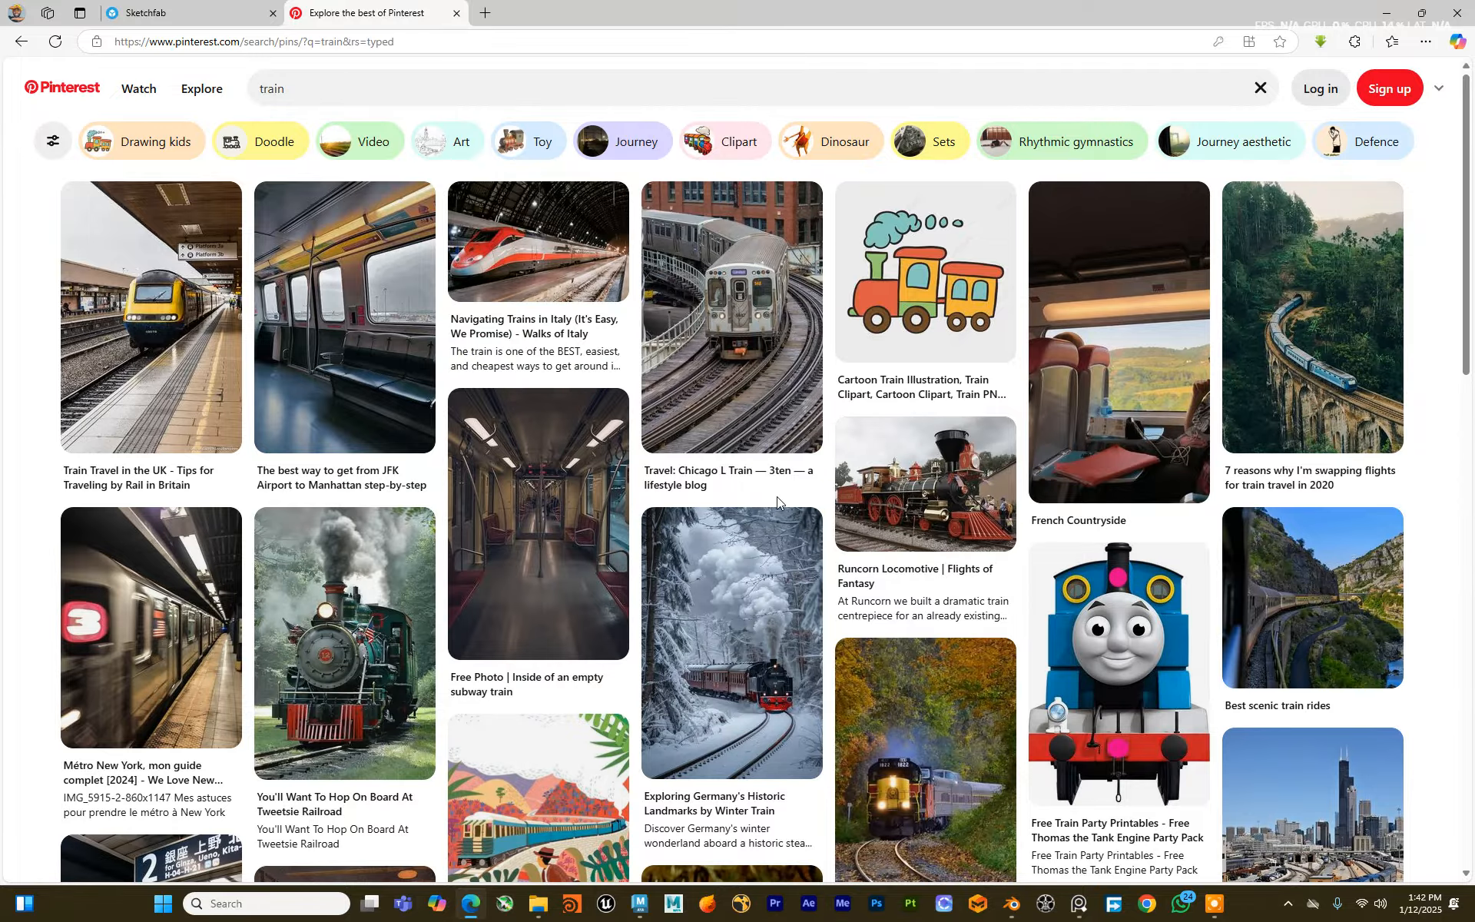
# Step: Look through the Pinterest train results for reference images, then return to the first results
pyautogui.scroll(-5, 583, 616)
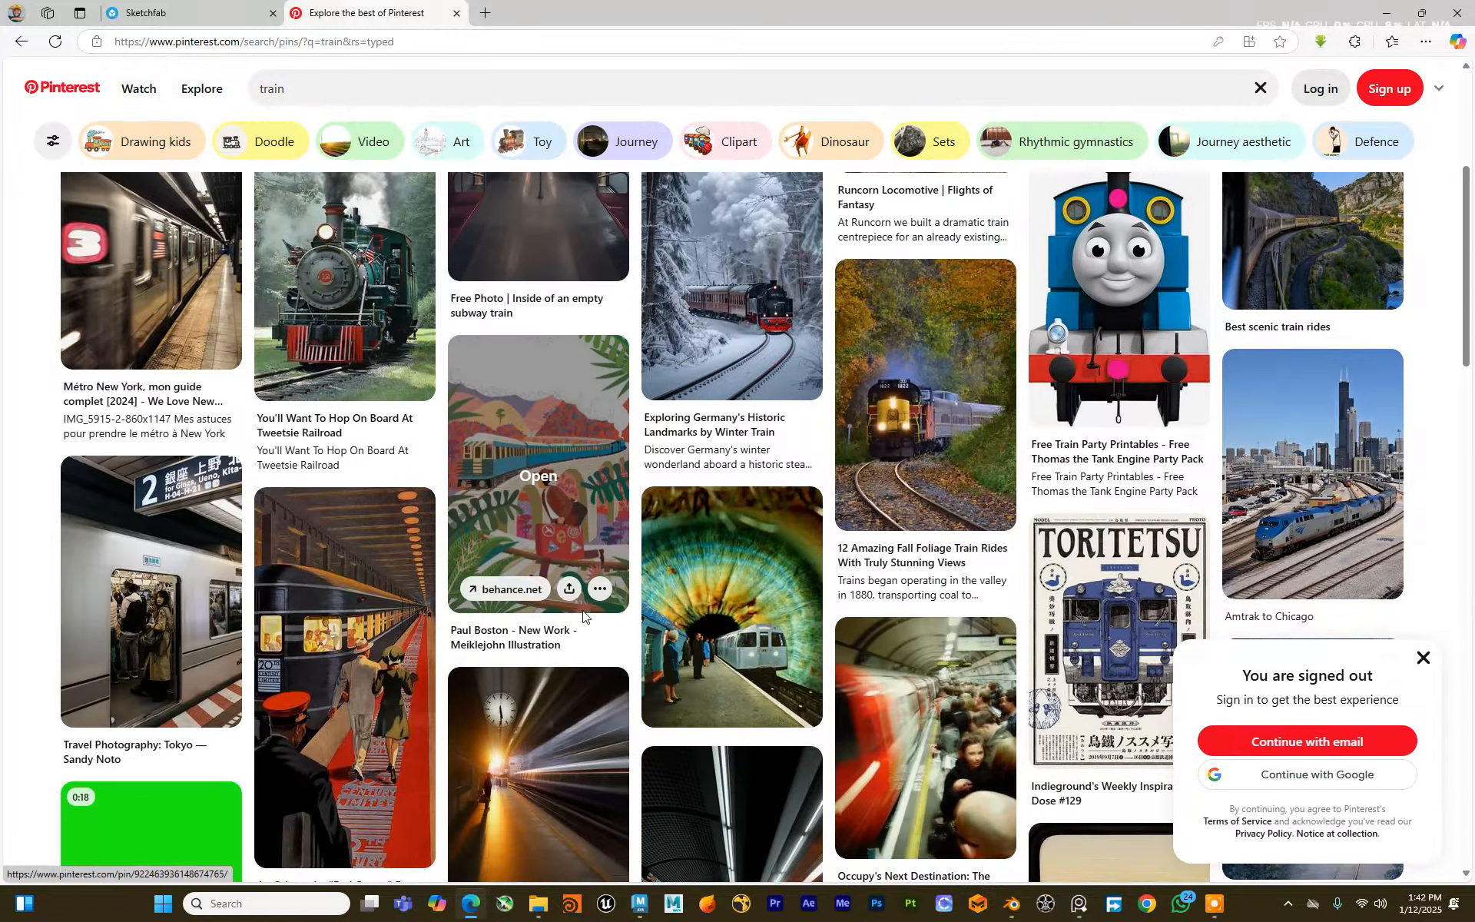
pyautogui.scroll(-3, 657, 514)
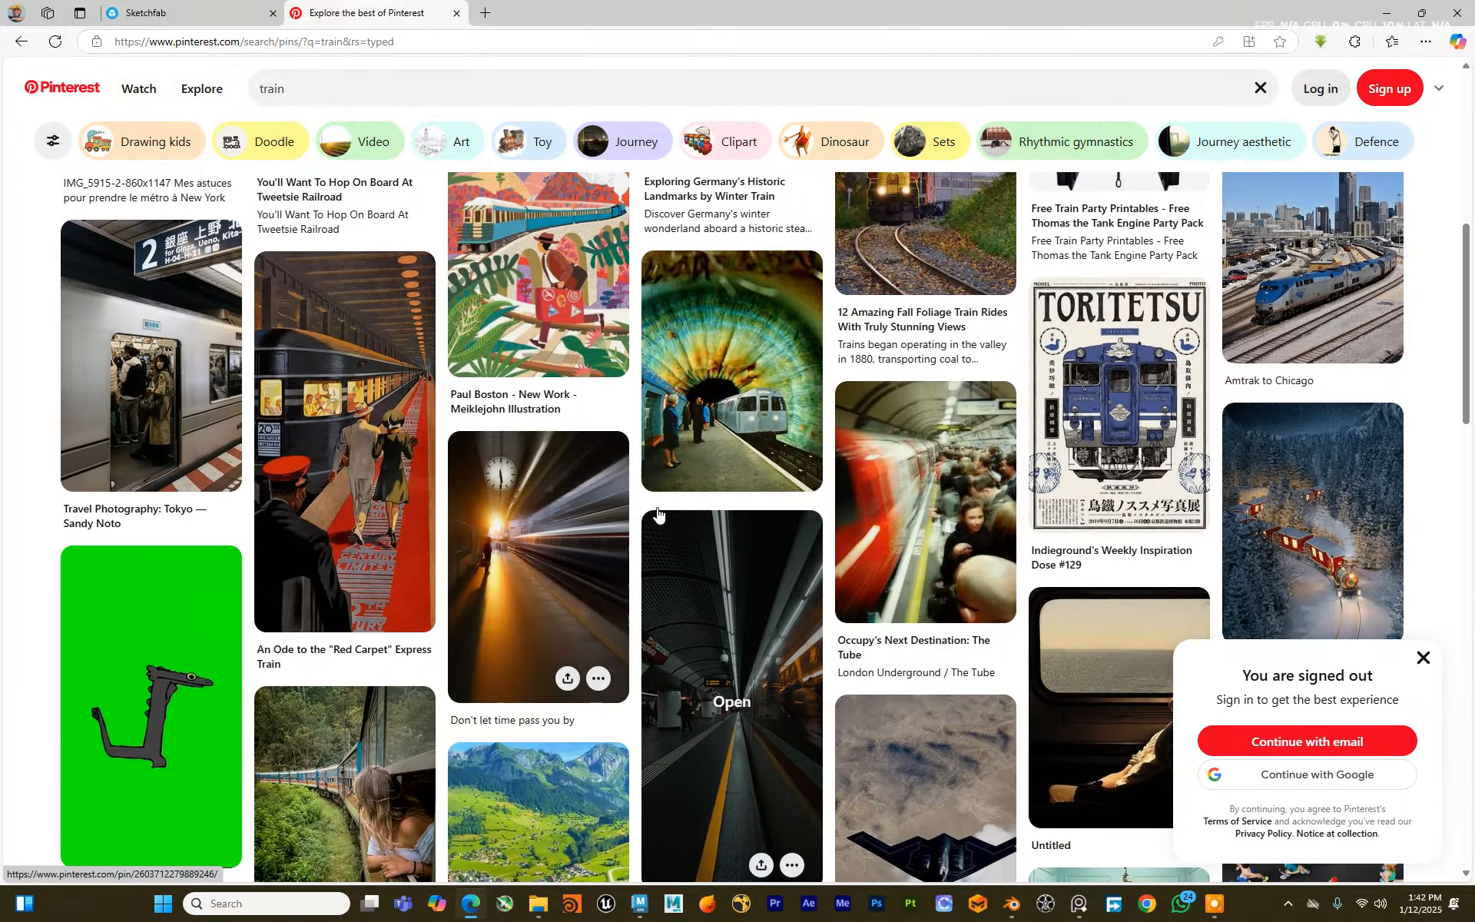
pyautogui.scroll(-5, 658, 514)
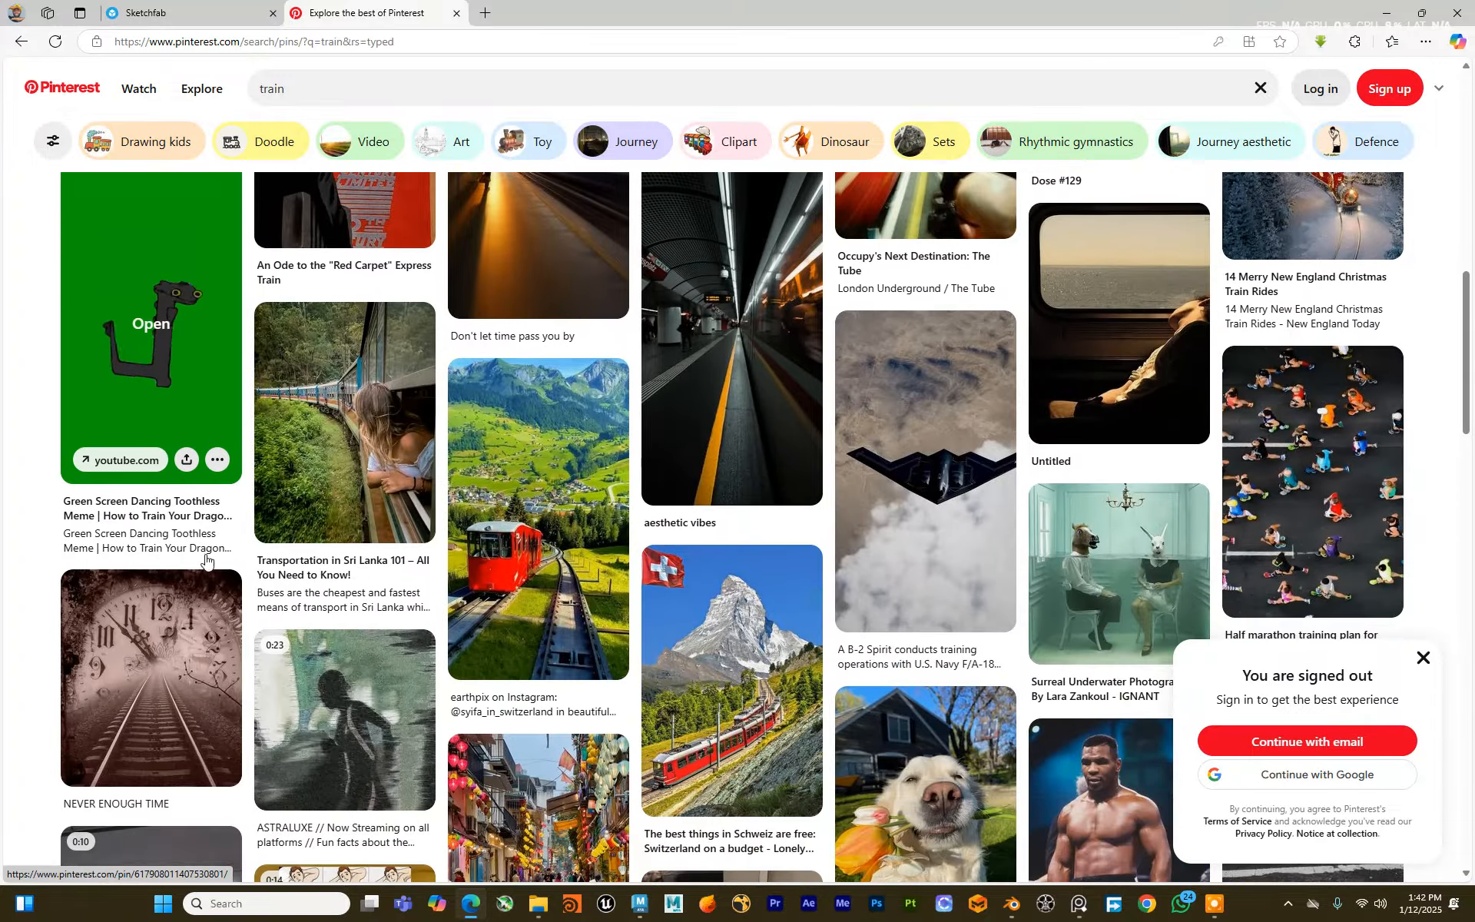
pyautogui.scroll(-1, 670, 746)
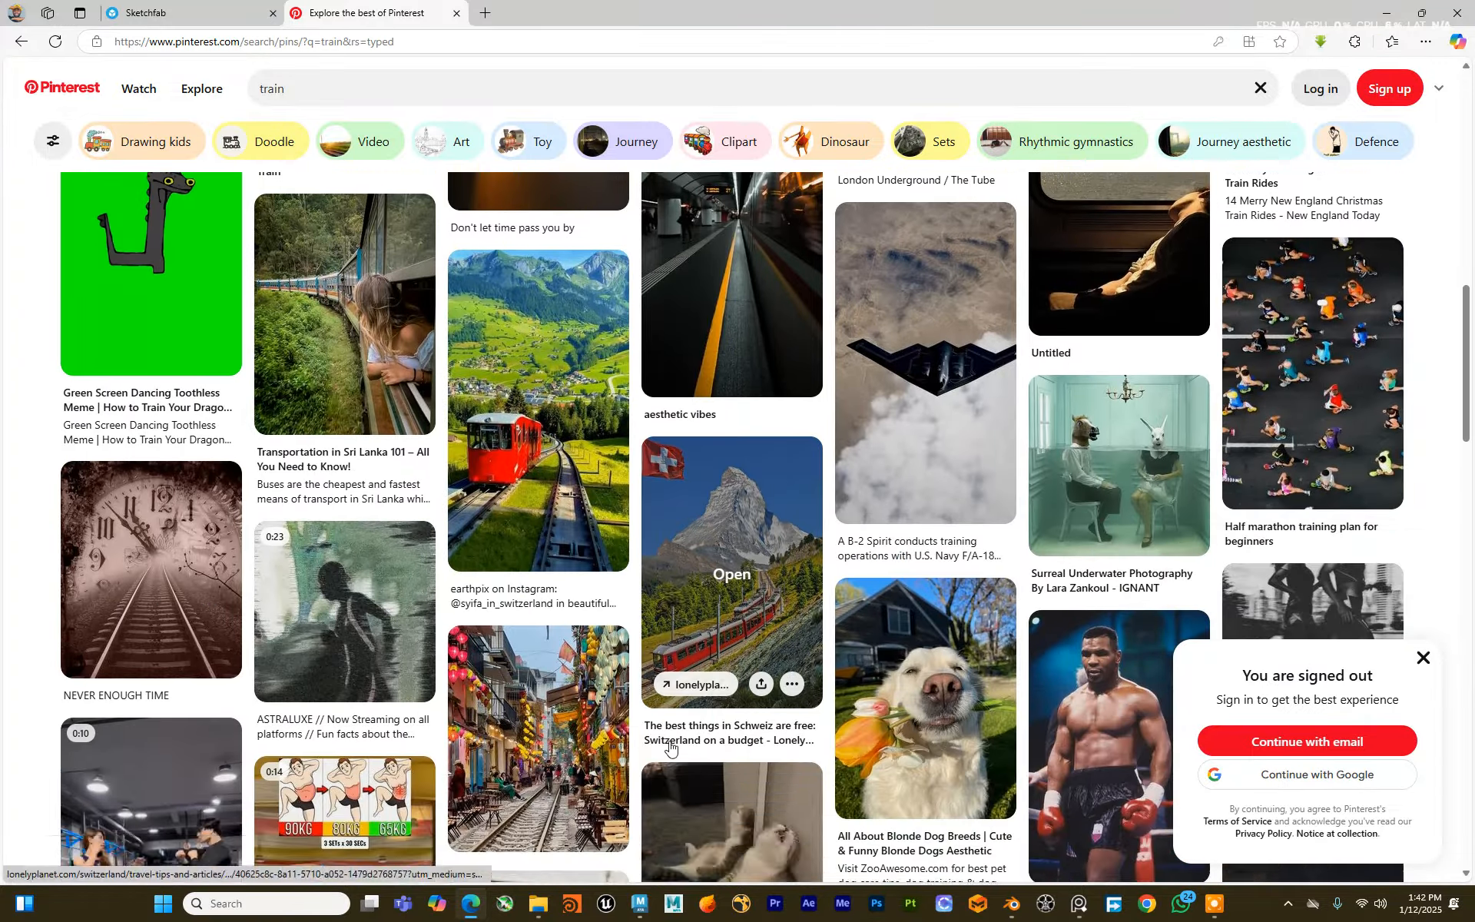
pyautogui.scroll(-4, 670, 746)
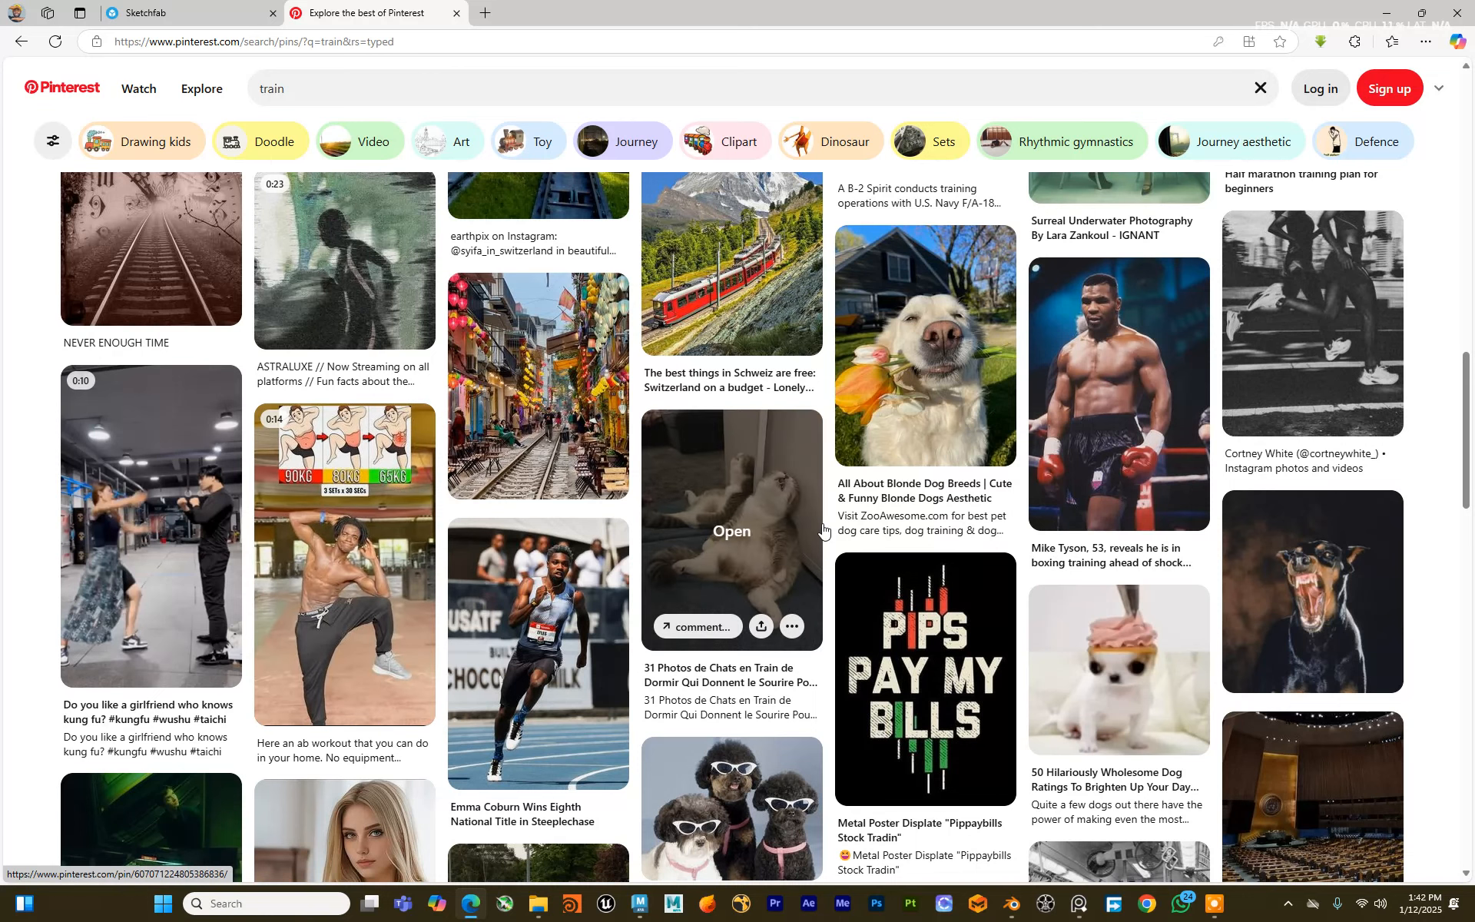
pyautogui.scroll(-4, 820, 530)
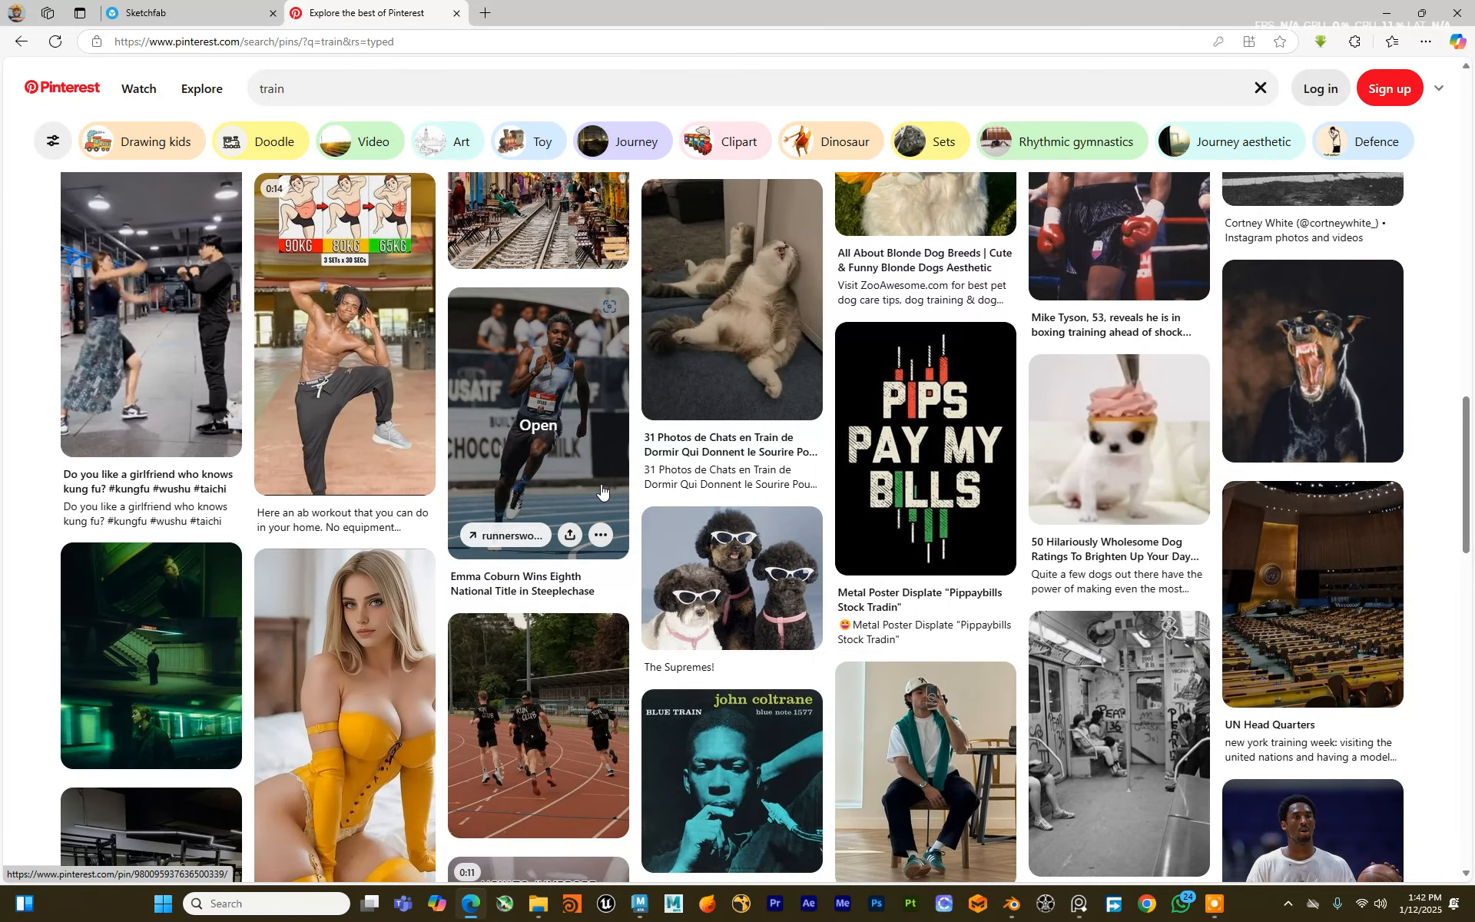
pyautogui.scroll(6, 598, 492)
pyautogui.scroll(15, 597, 493)
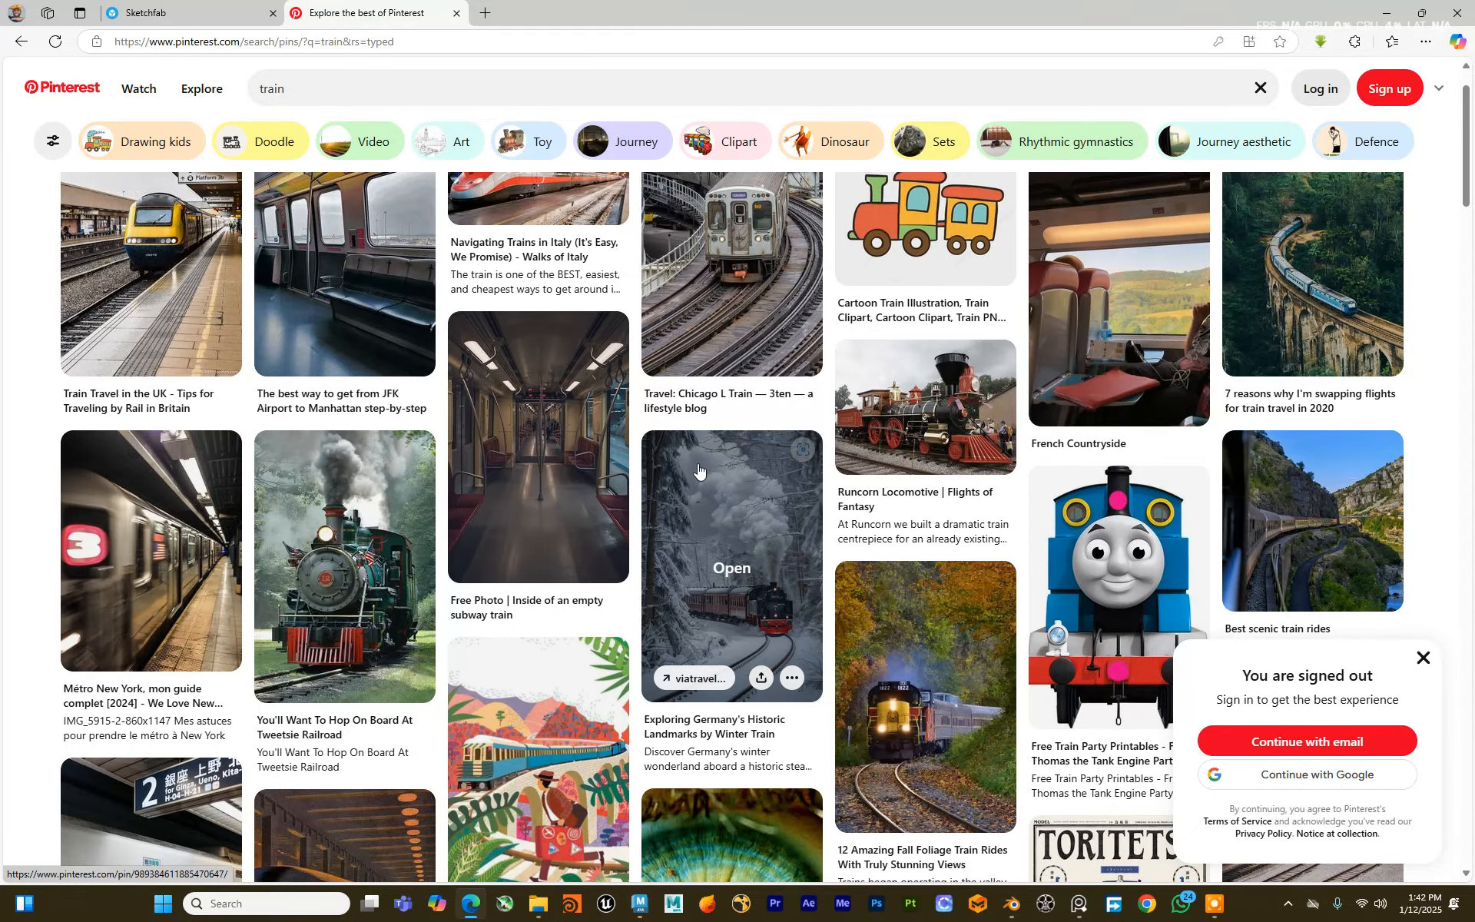
pyautogui.scroll(1, 698, 470)
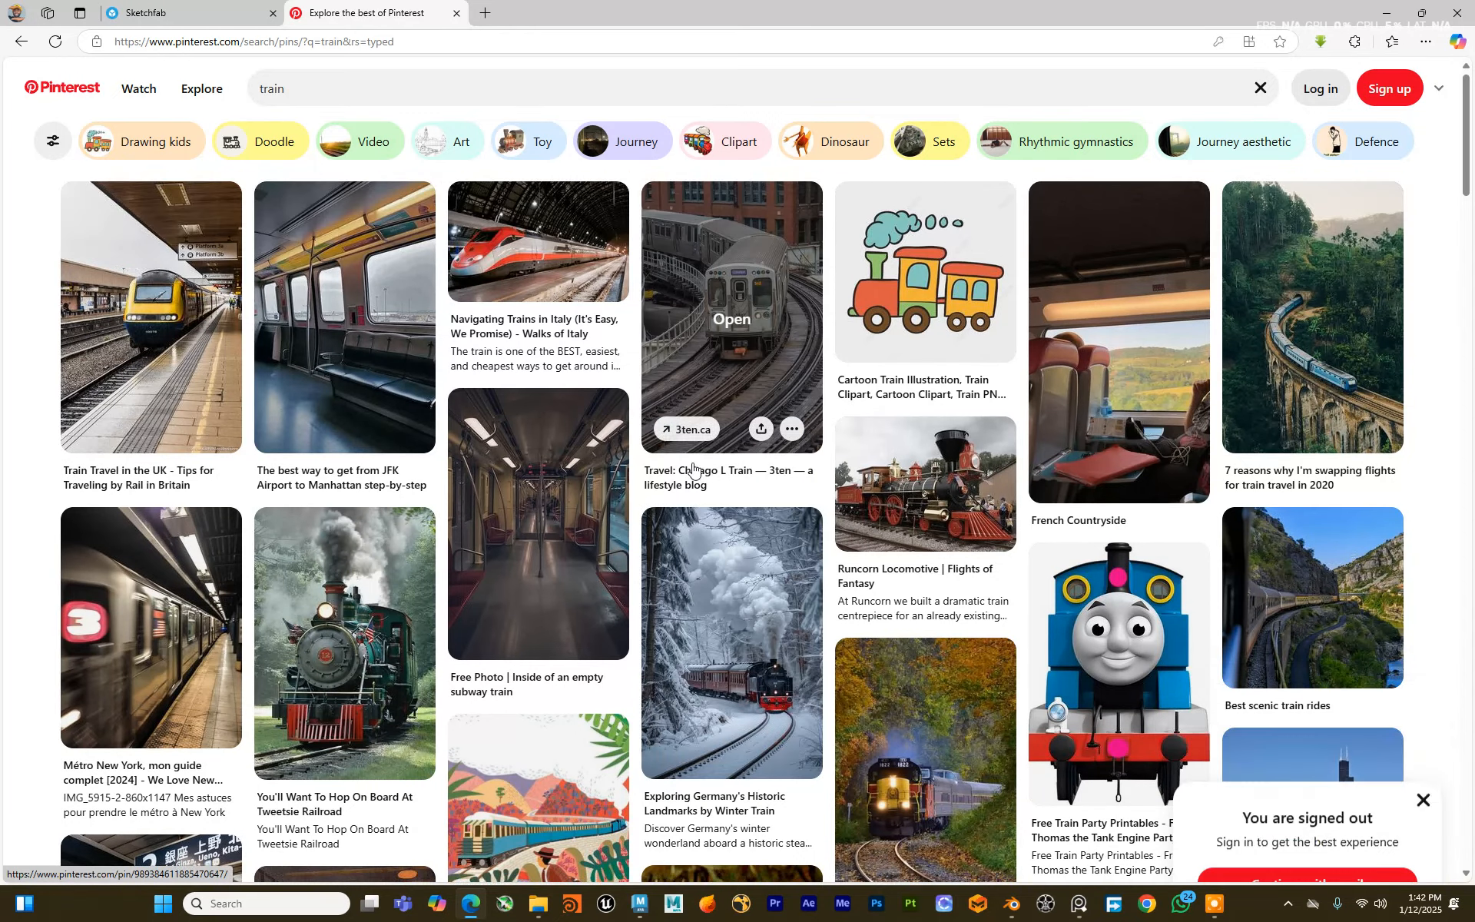
# Step: Open pixabay.com in a new browser tab and search it for "train" images
pyautogui.click(492, 13)
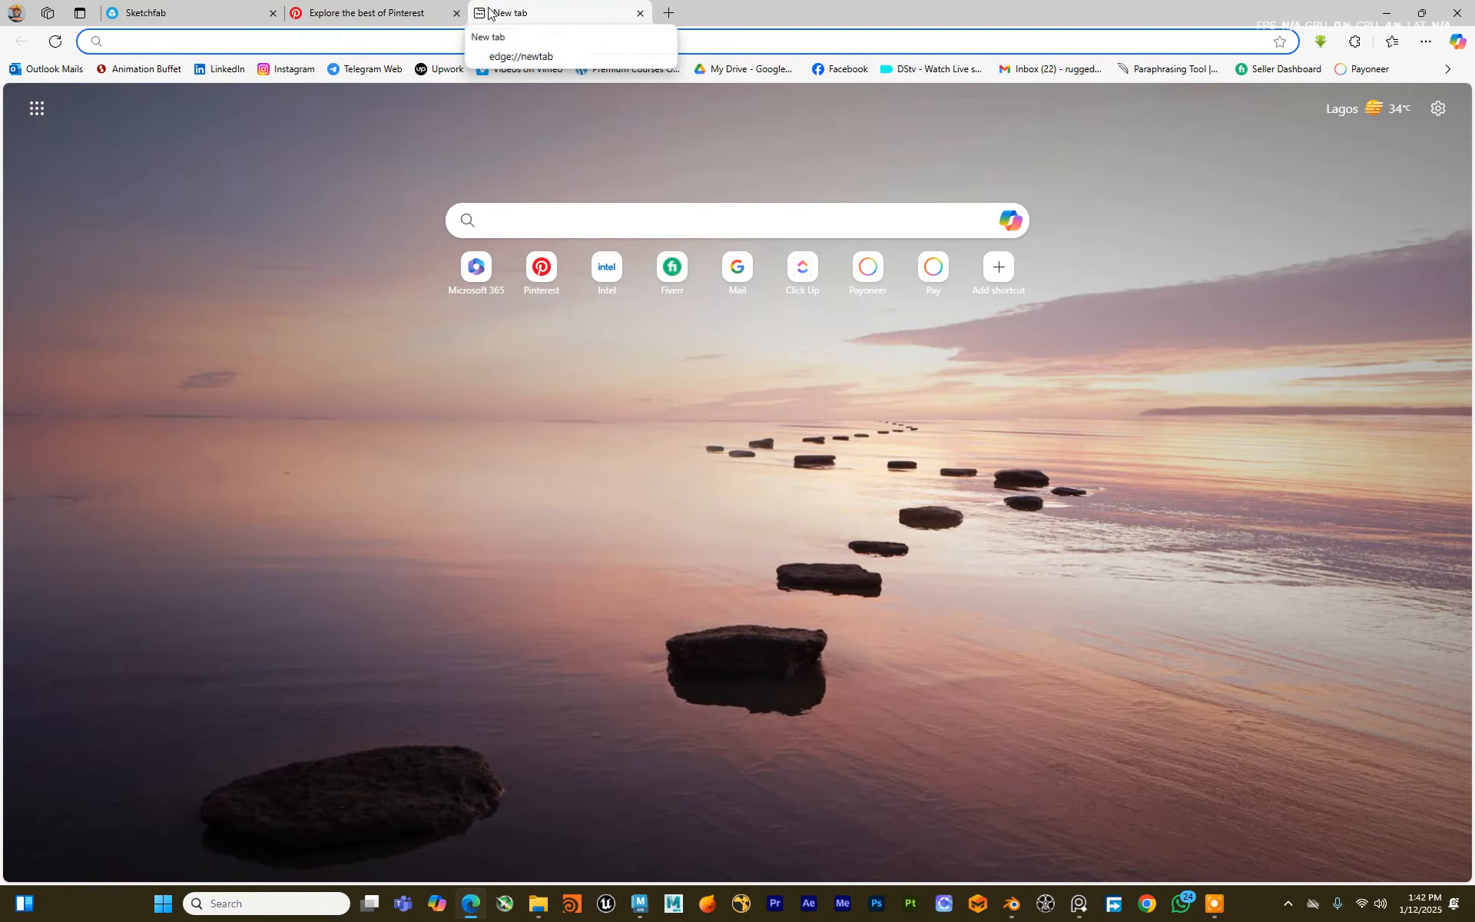
pyautogui.write('pixabay.com')
pyautogui.press('Return')
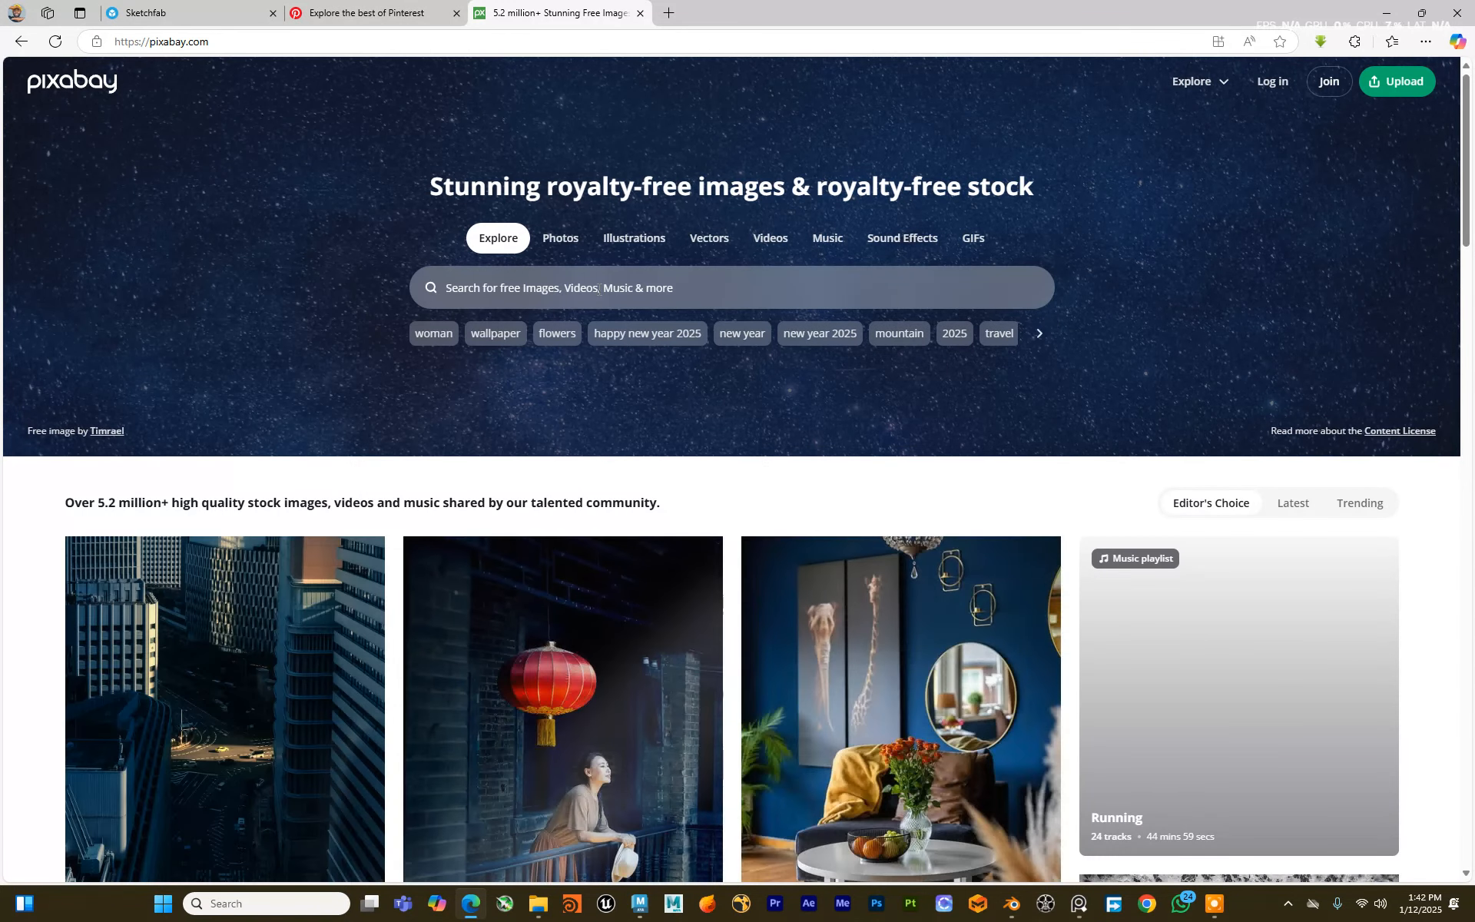
pyautogui.click(559, 292)
pyautogui.click(519, 378)
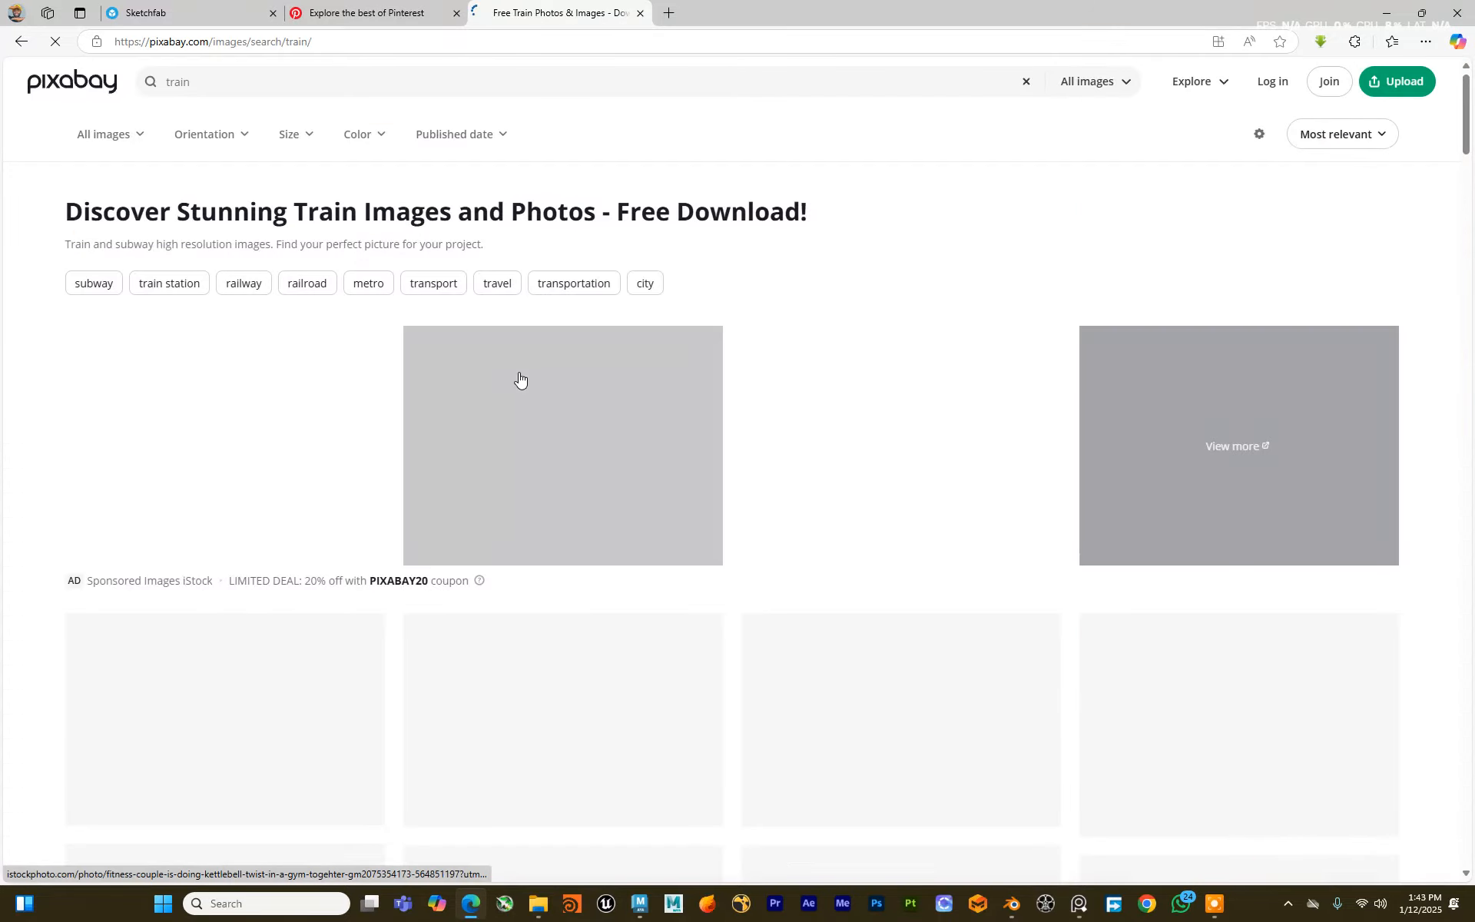
# Step: Switch the Pixabay train search to Sound Effects and look over the listed sounds
pyautogui.click(428, 70)
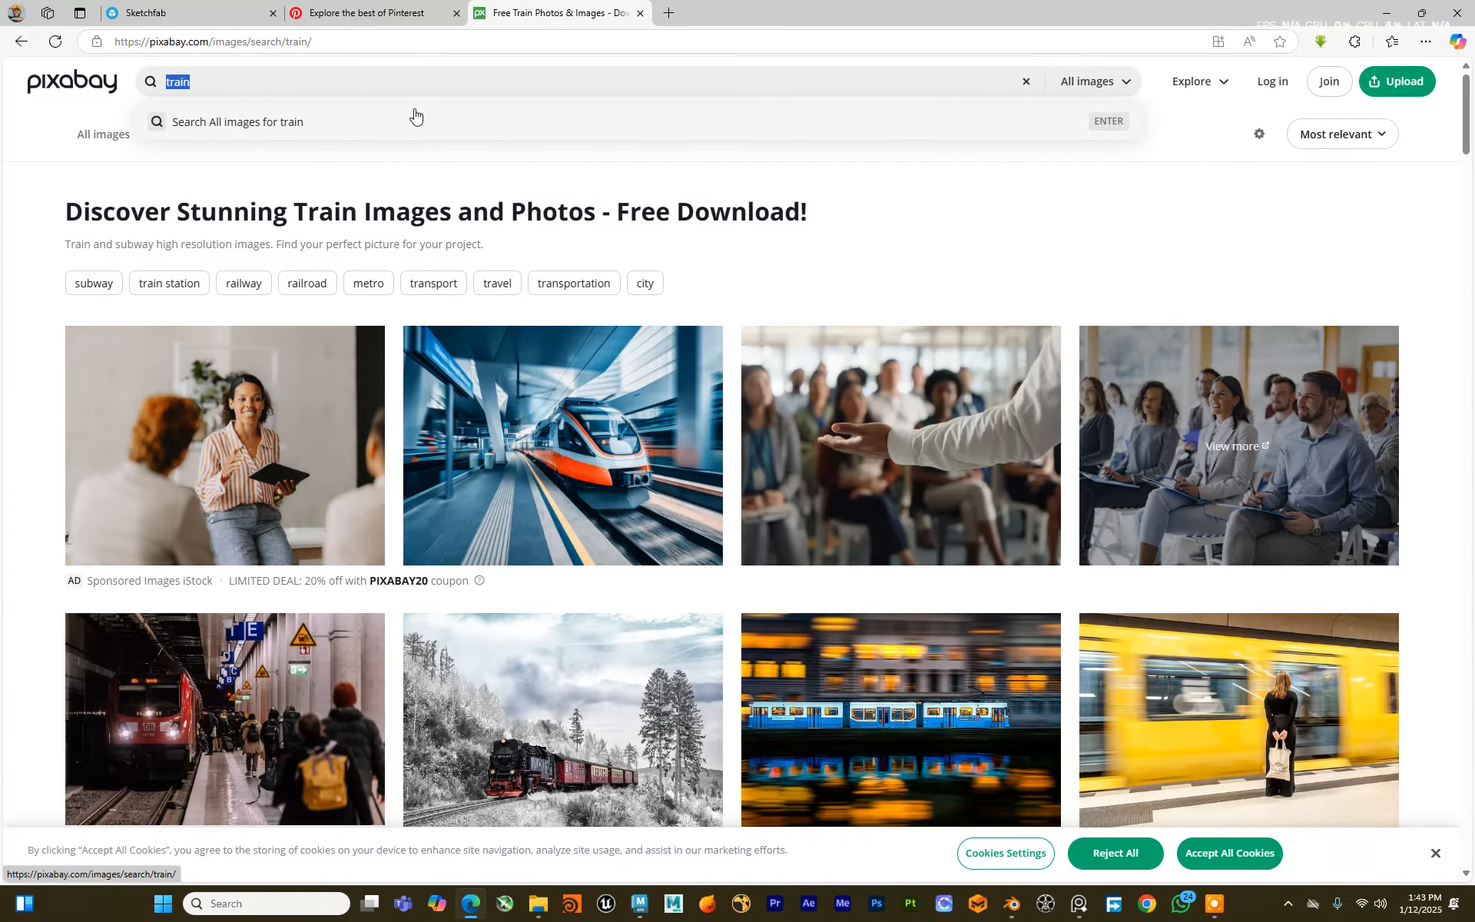
pyautogui.click(1083, 82)
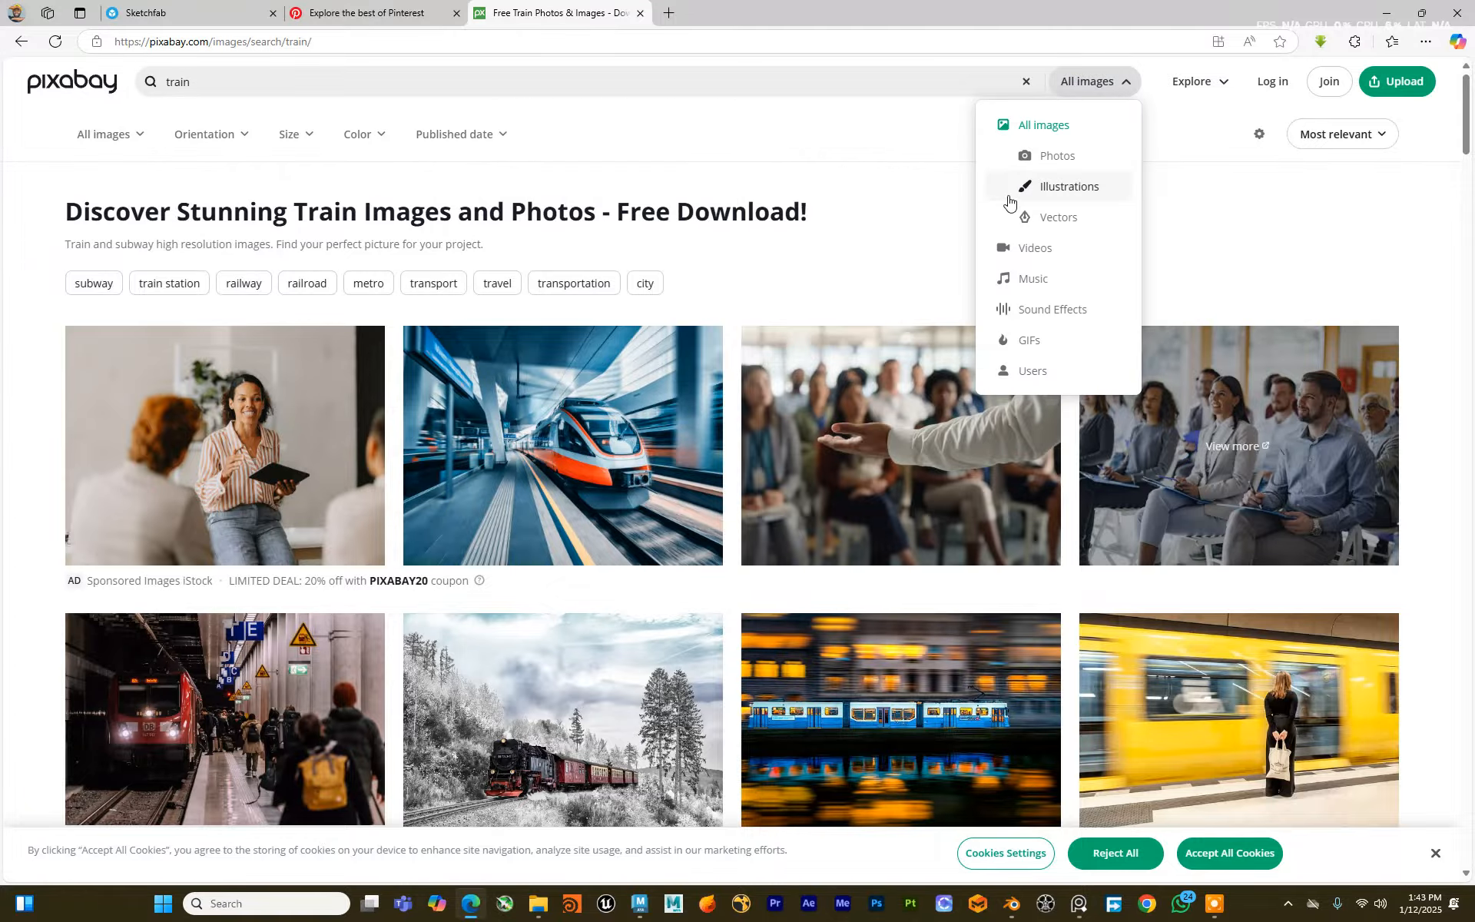
pyautogui.click(1043, 311)
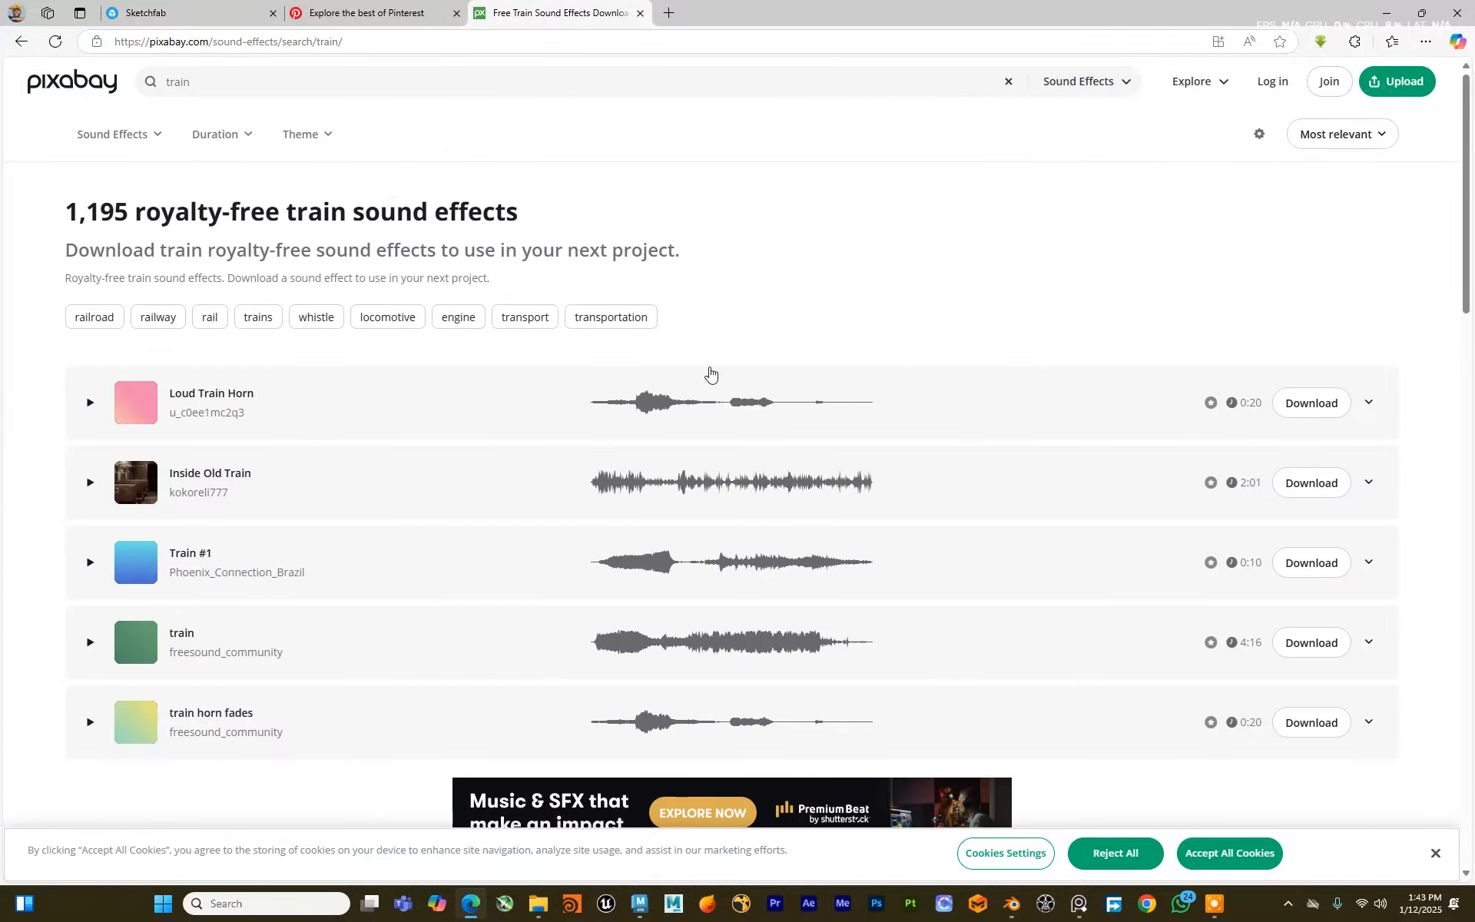
pyautogui.click(1124, 90)
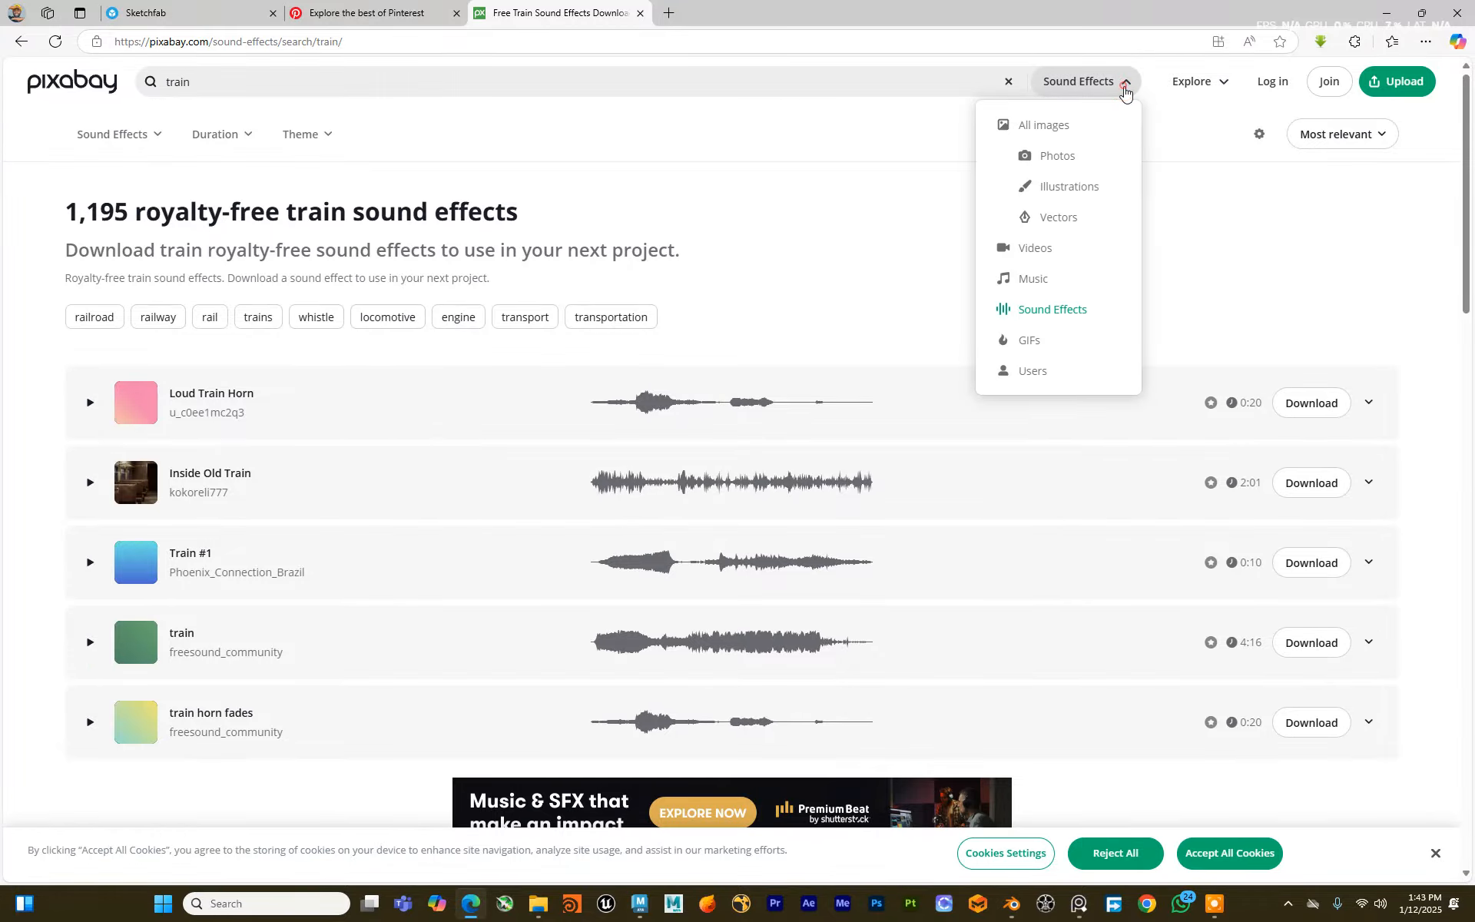
pyautogui.click(838, 235)
pyautogui.scroll(-3, 395, 549)
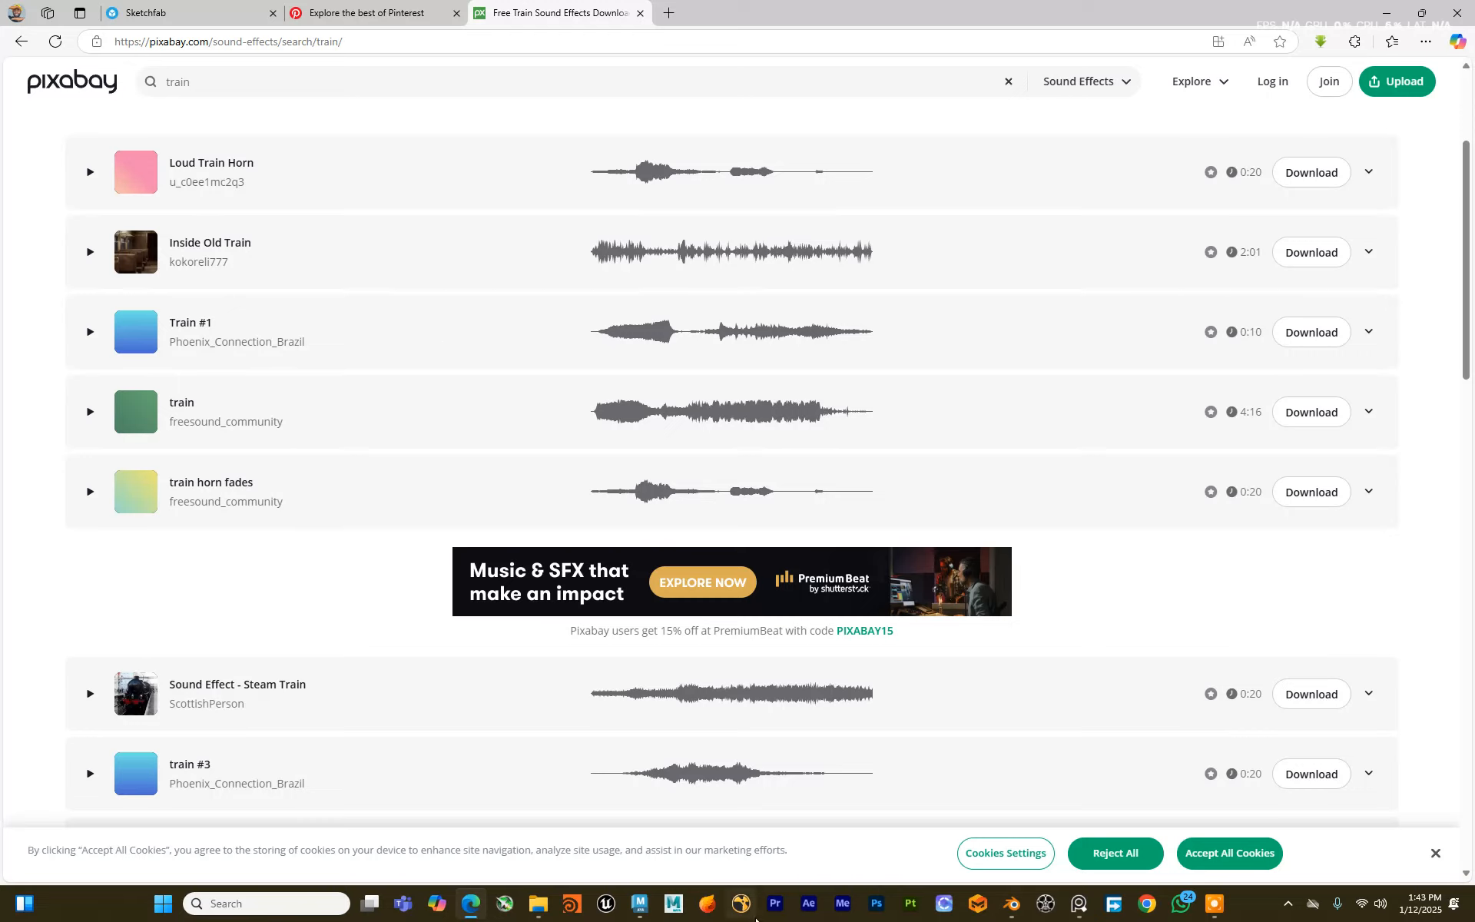
# Step: Launch Premiere Pro and search the web for "blender download" in a new browser tab
pyautogui.click(777, 907)
pyautogui.click(667, 13)
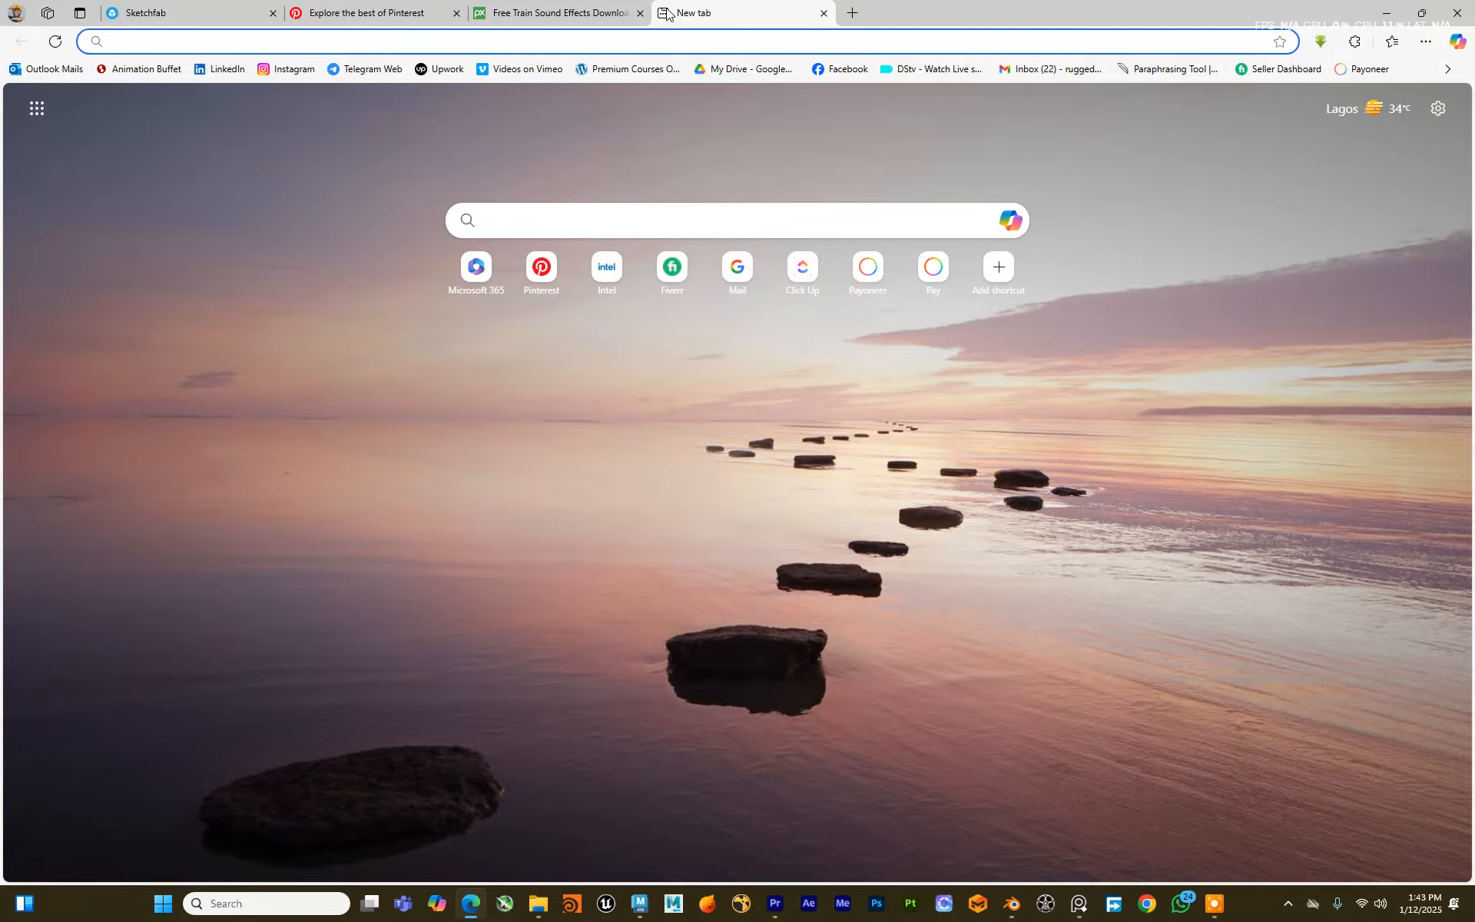
pyautogui.click(631, 43)
pyautogui.write('ble')
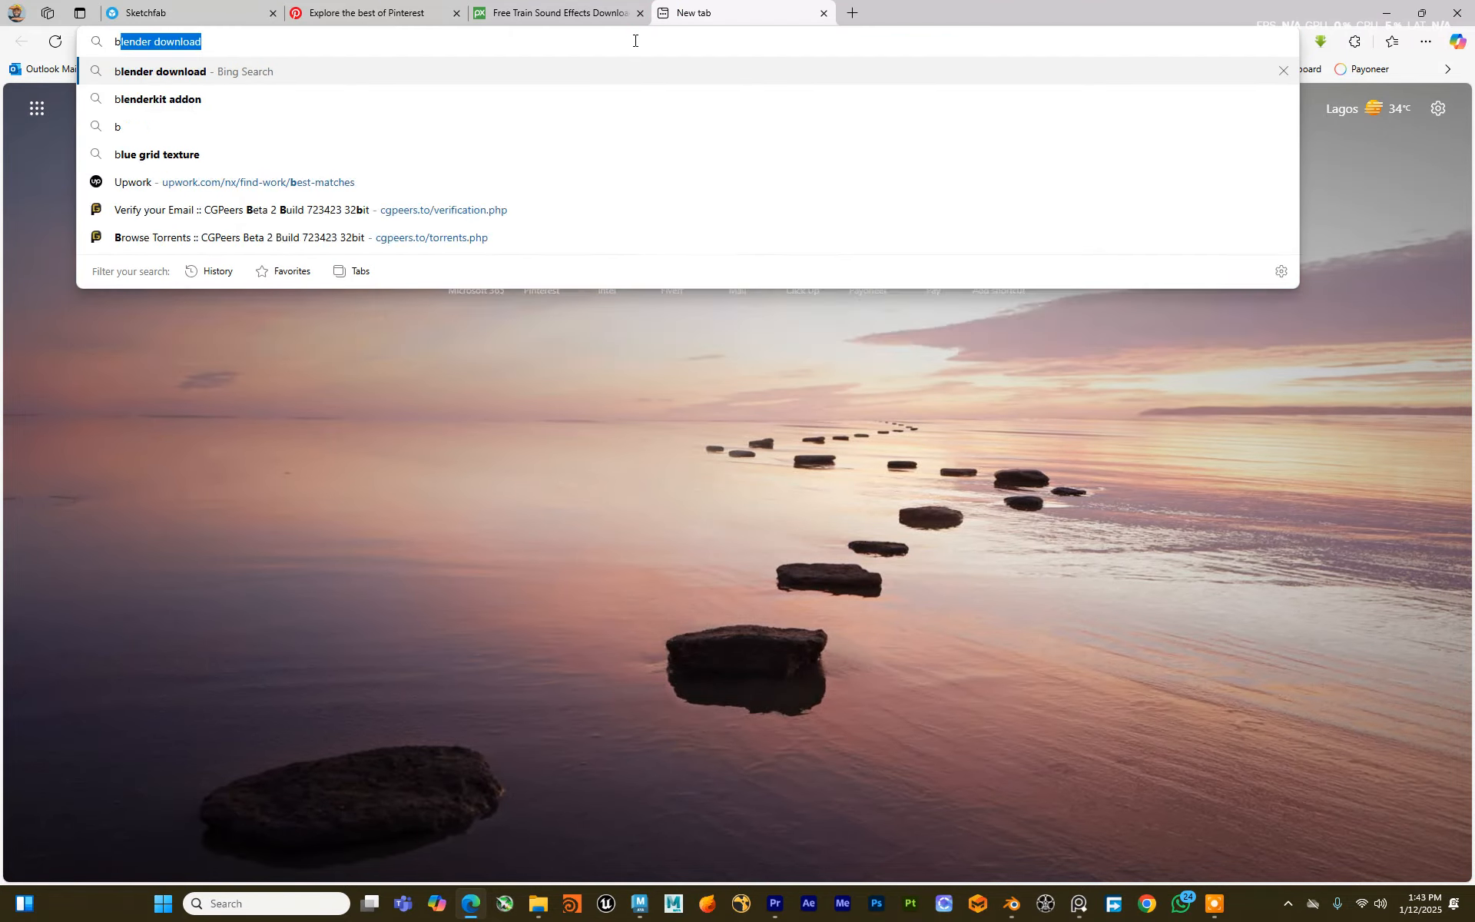
pyautogui.write('nder')
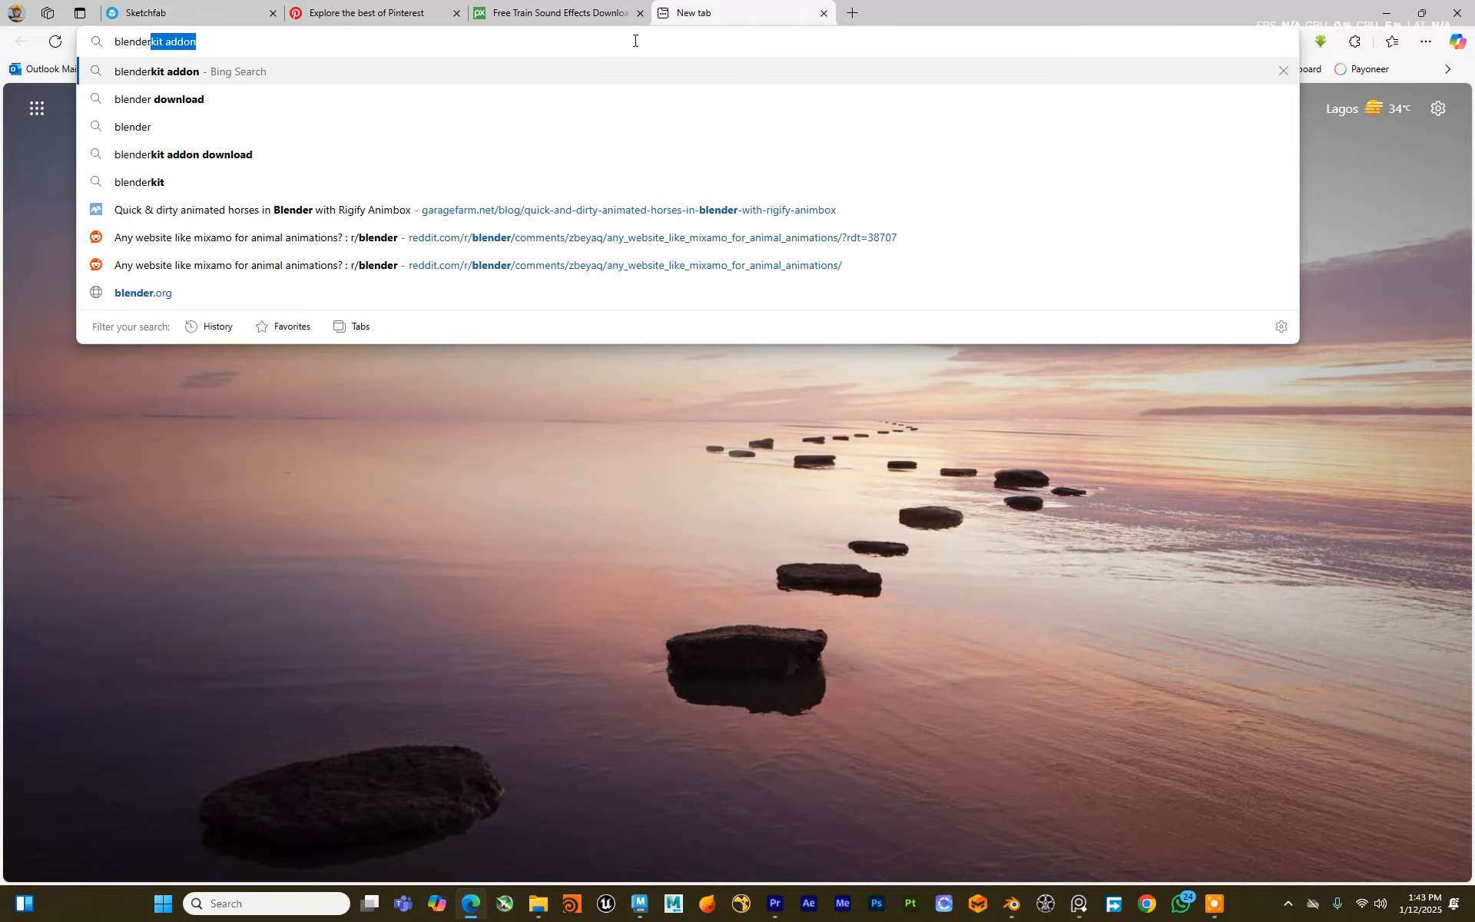
pyautogui.click(204, 100)
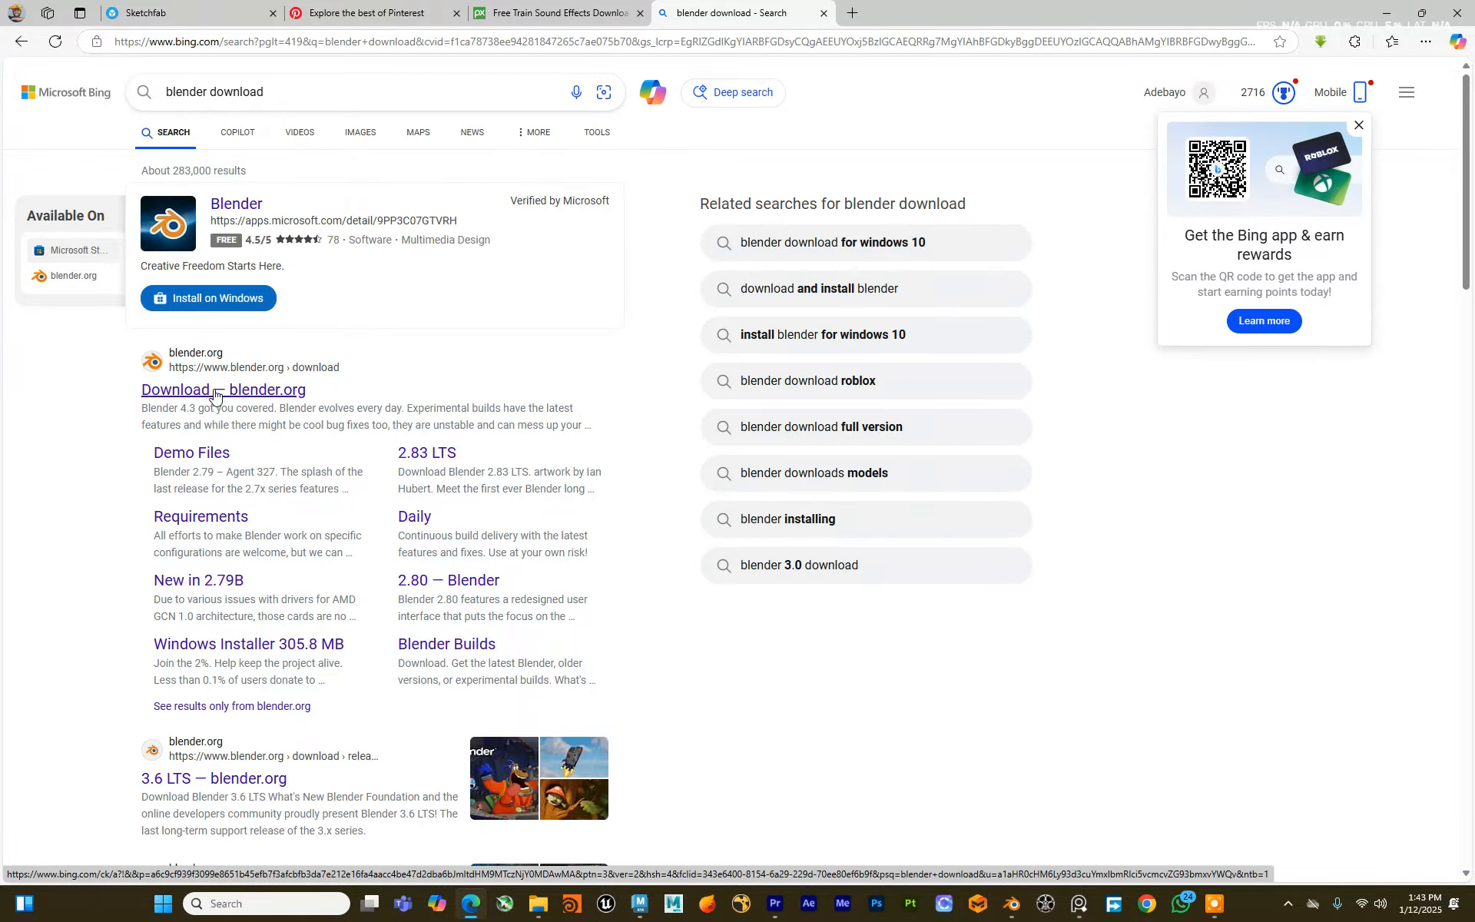
# Step: Open the blender.org download page from the search results and close the search results tab
pyautogui.click(179, 13)
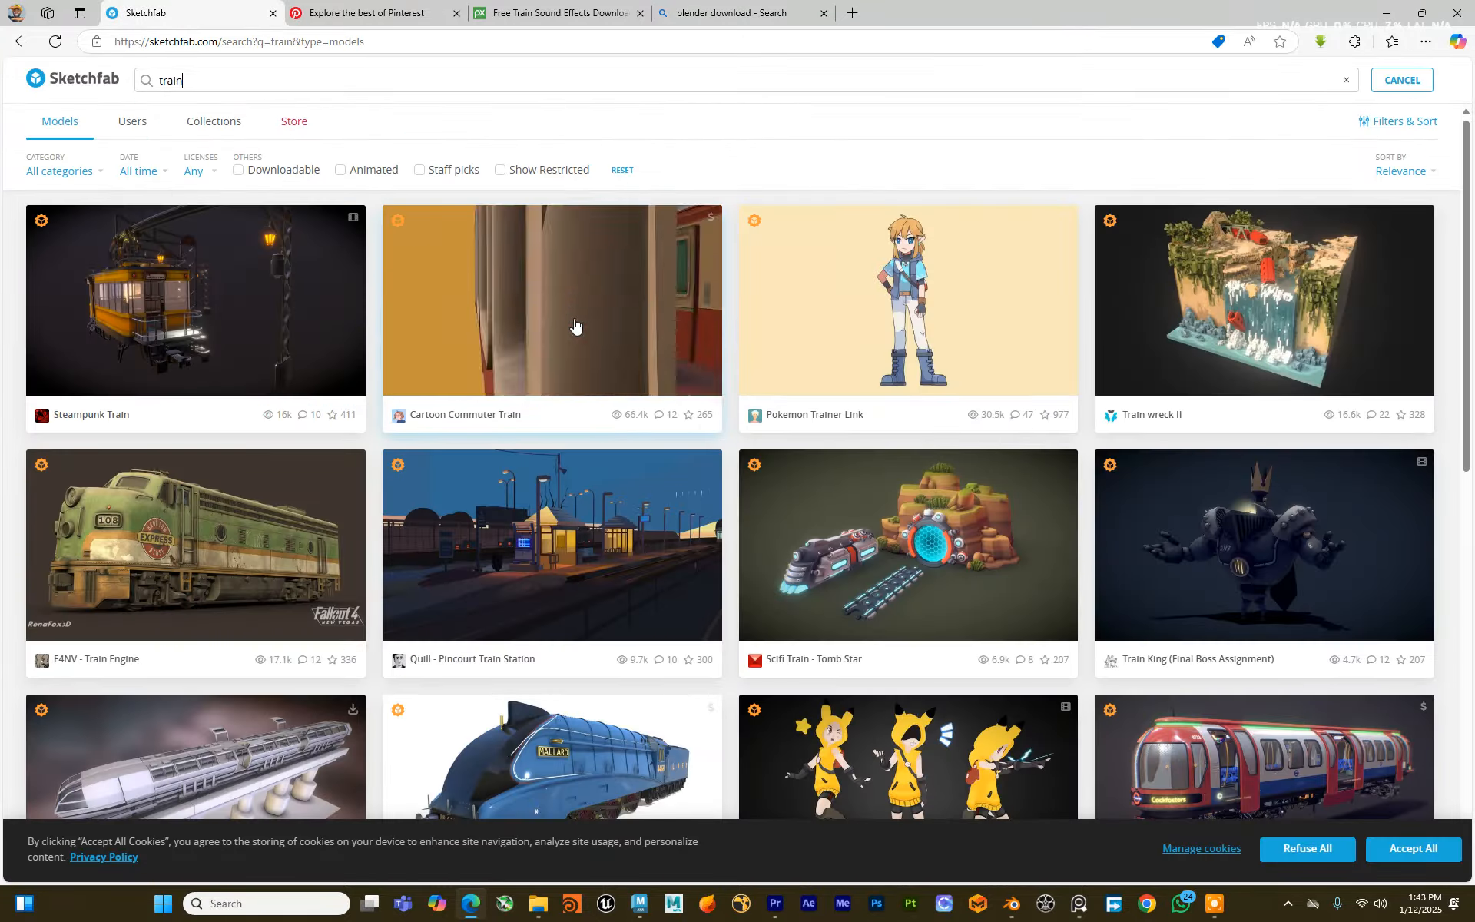
pyautogui.click(768, 13)
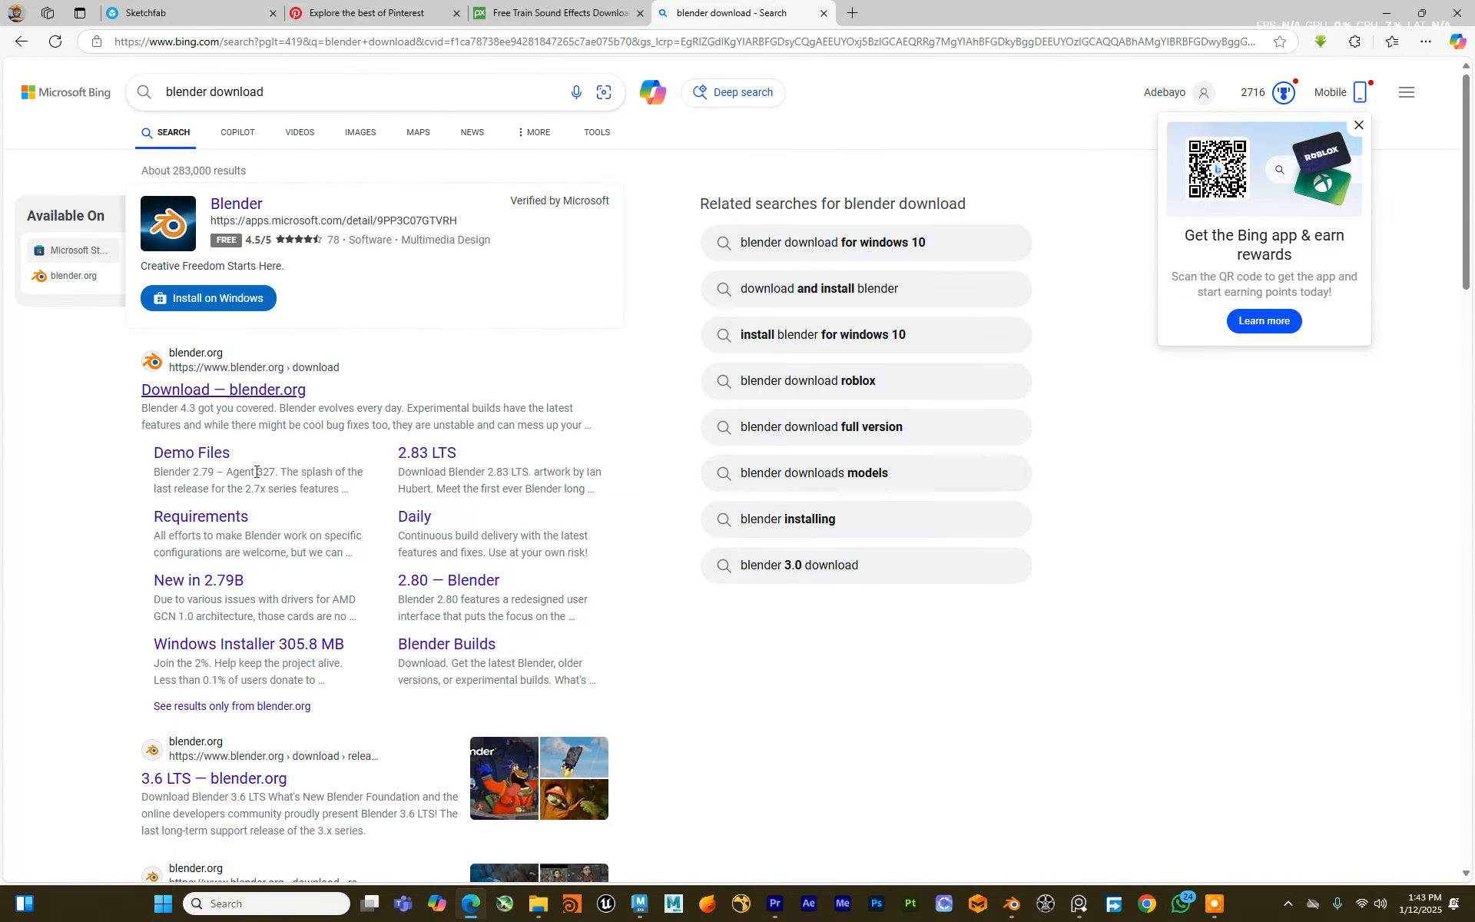
pyautogui.click(243, 393)
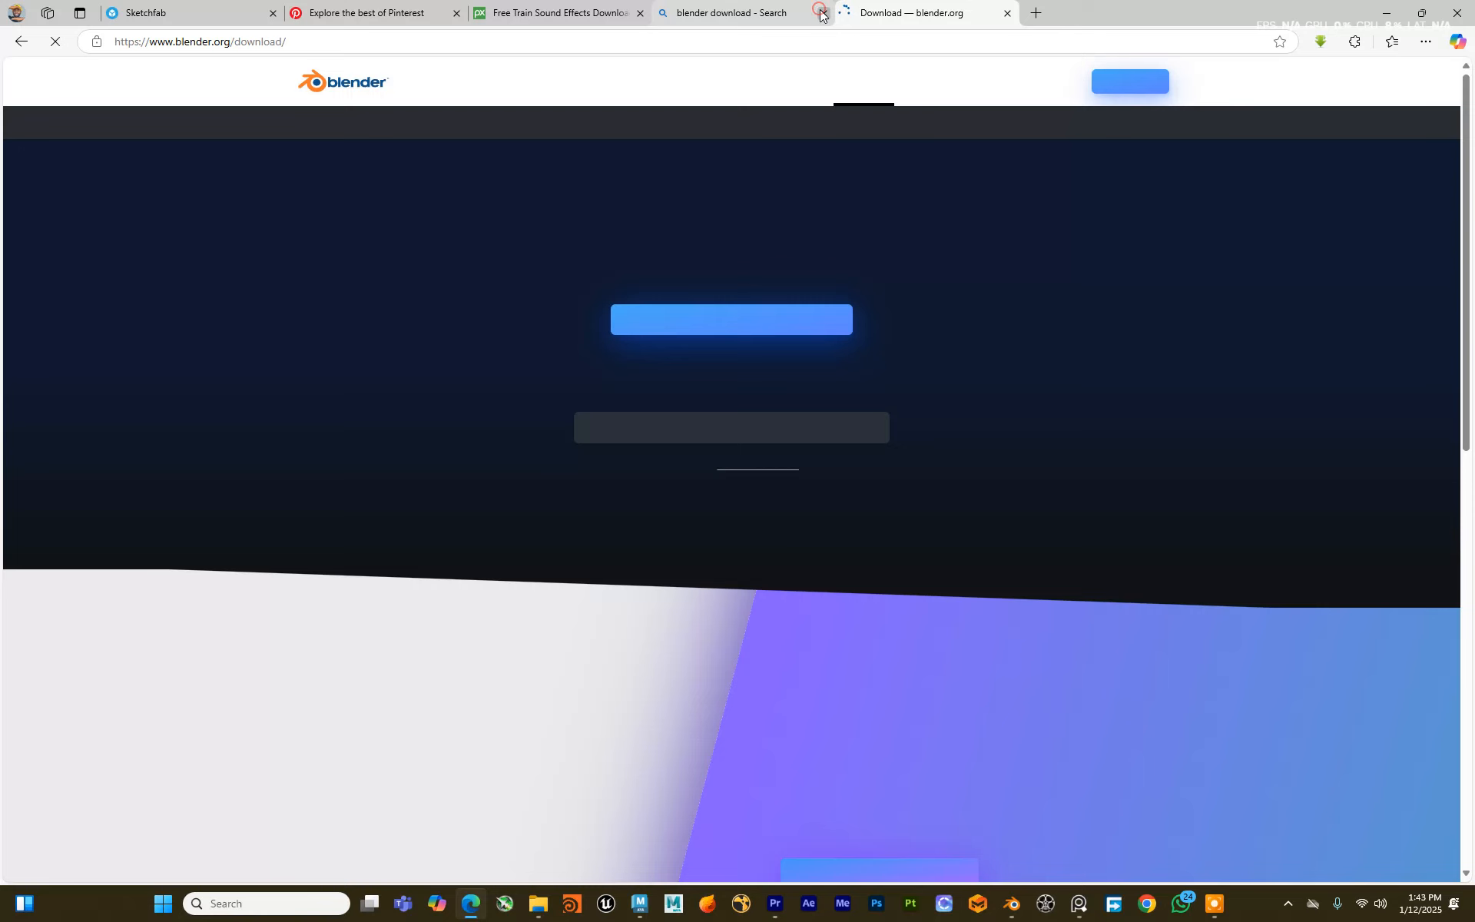
pyautogui.click(821, 13)
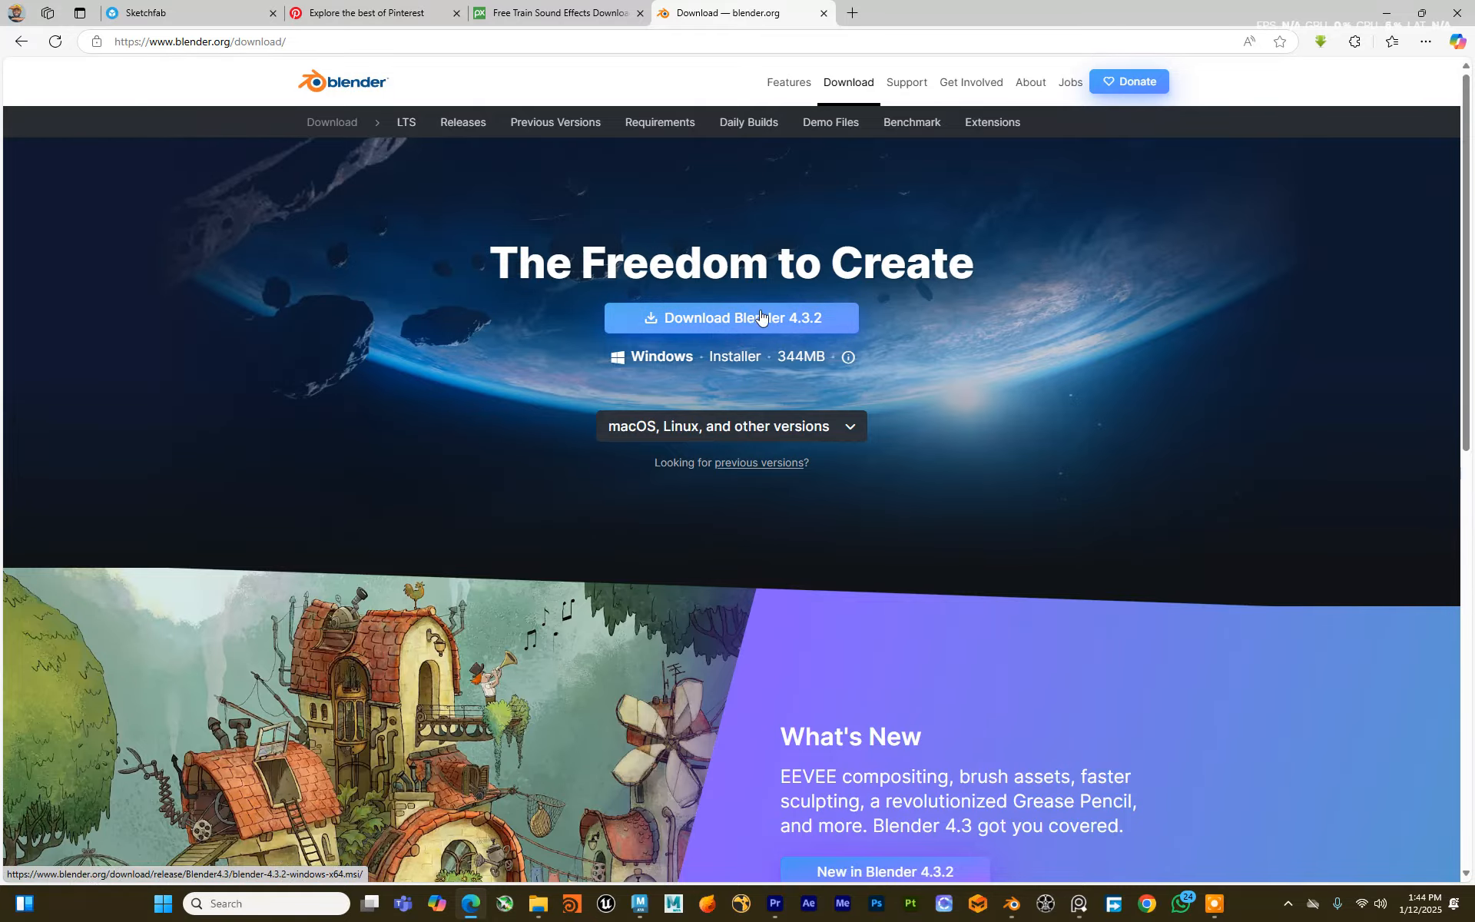
pyautogui.scroll(-2, 685, 357)
pyautogui.scroll(2, 685, 357)
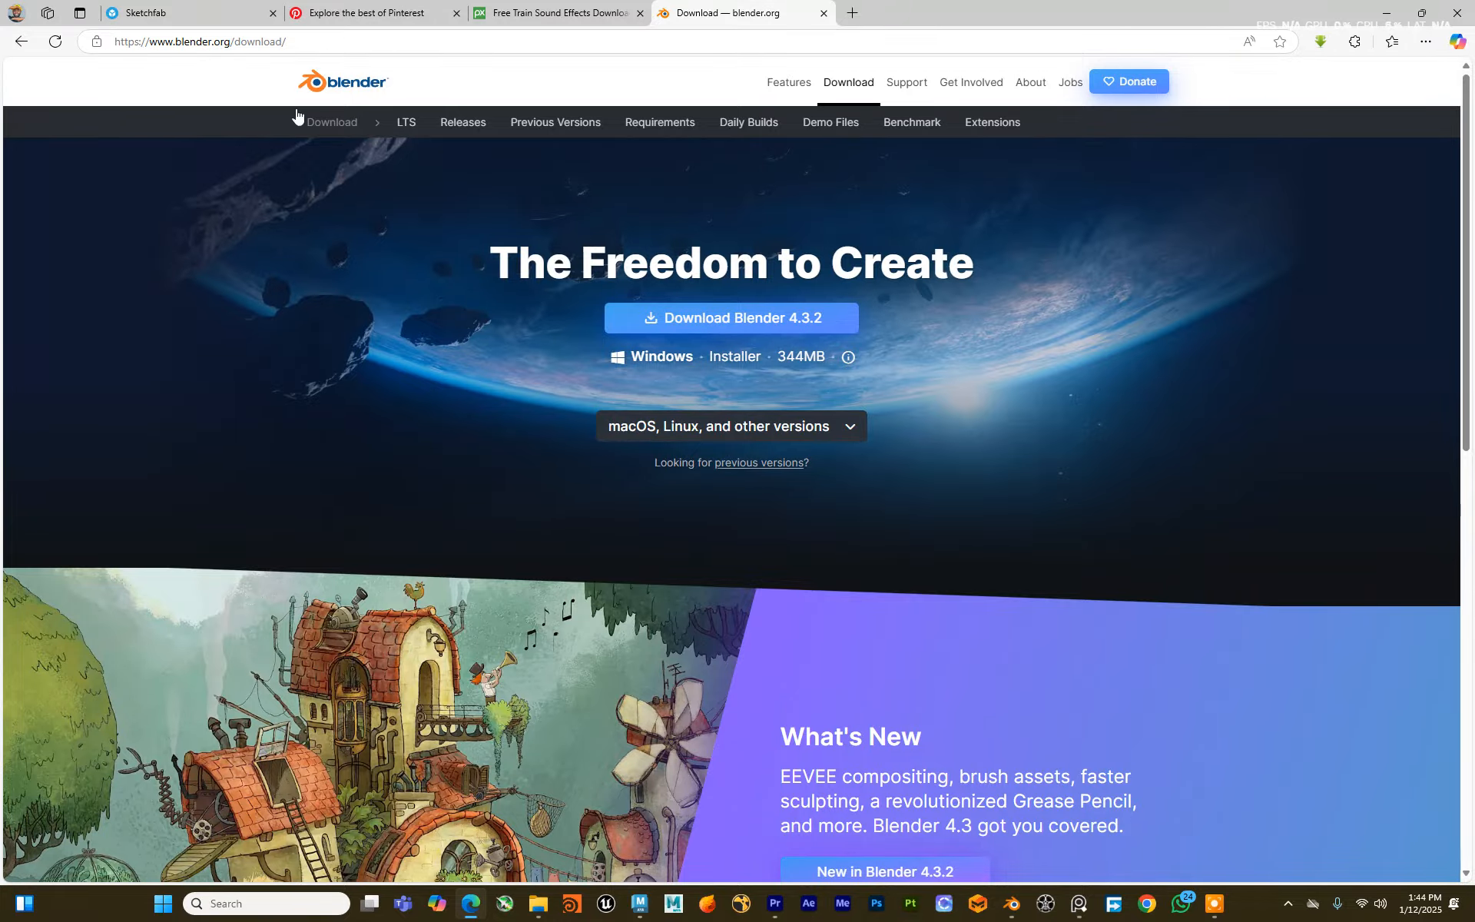
# Step: Switch to the open Sketchfab page and look over the train models in the search results
pyautogui.click(192, 13)
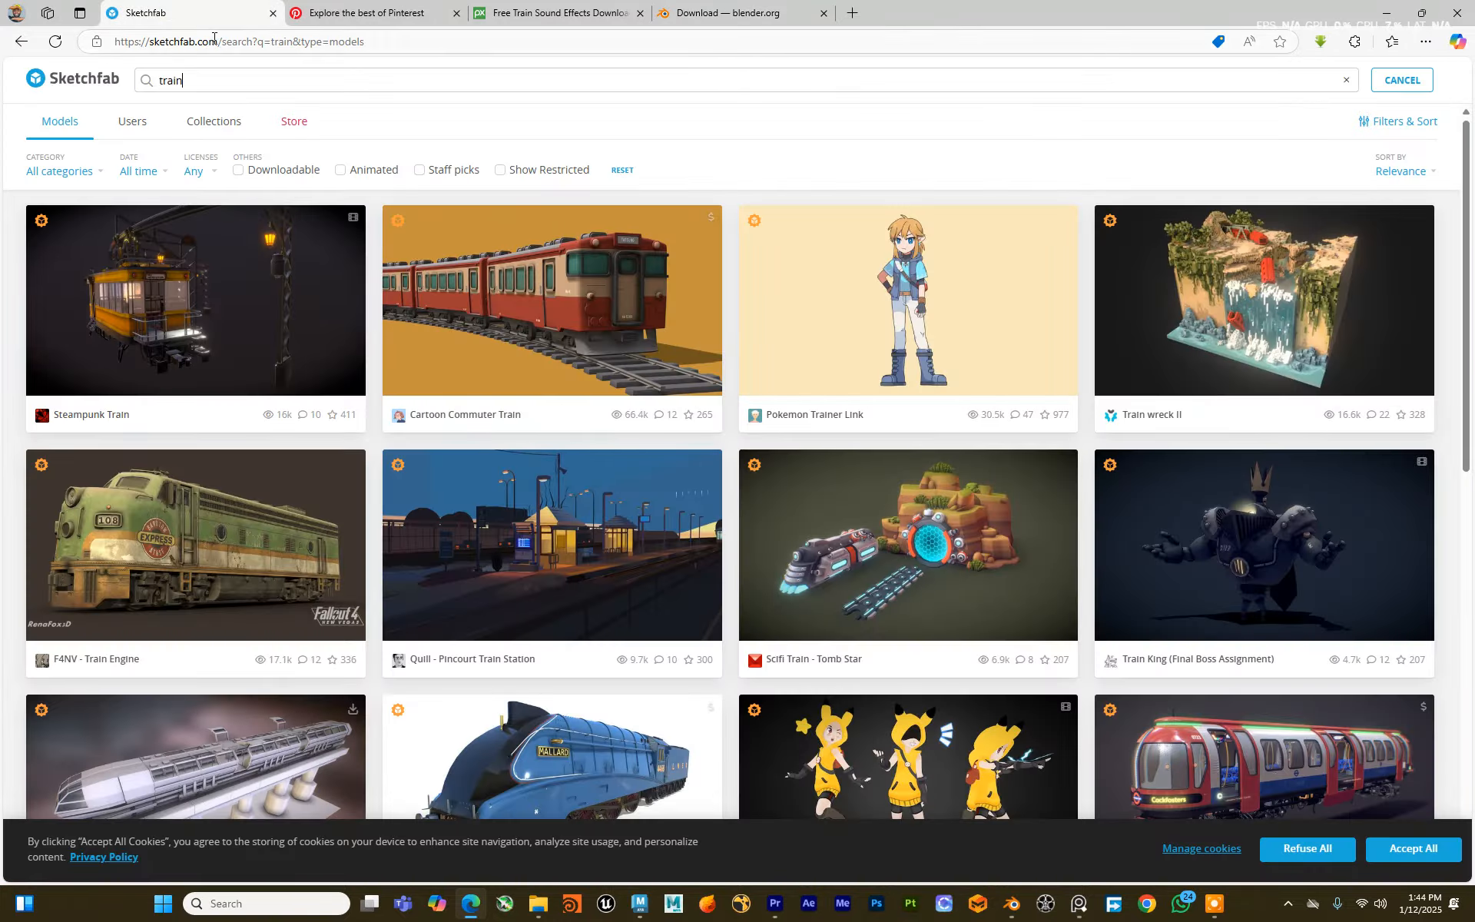
pyautogui.scroll(-5, 537, 533)
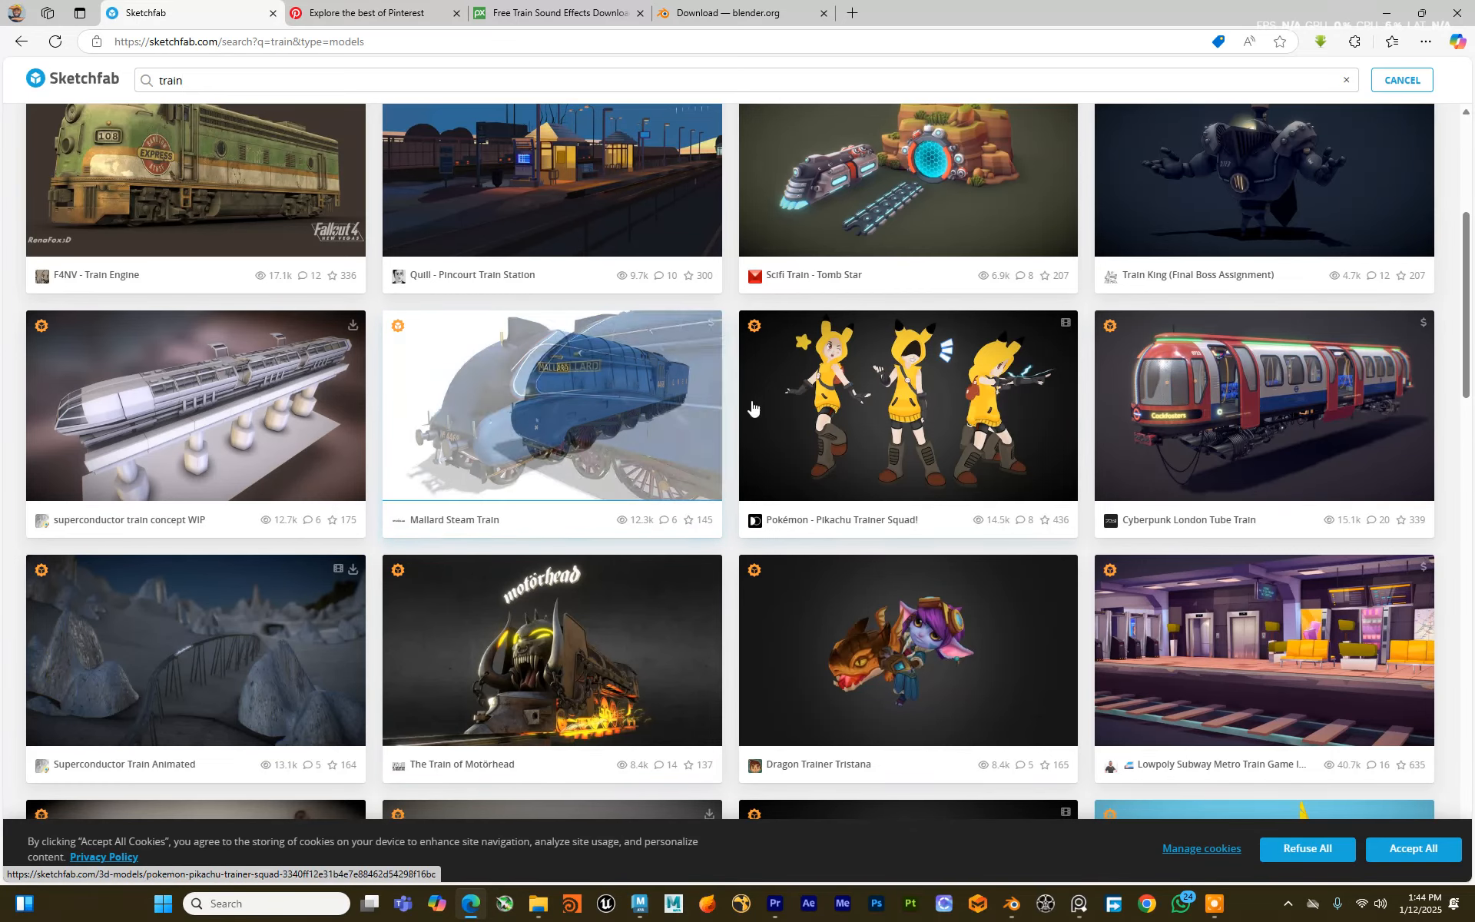
pyautogui.scroll(-5, 326, 643)
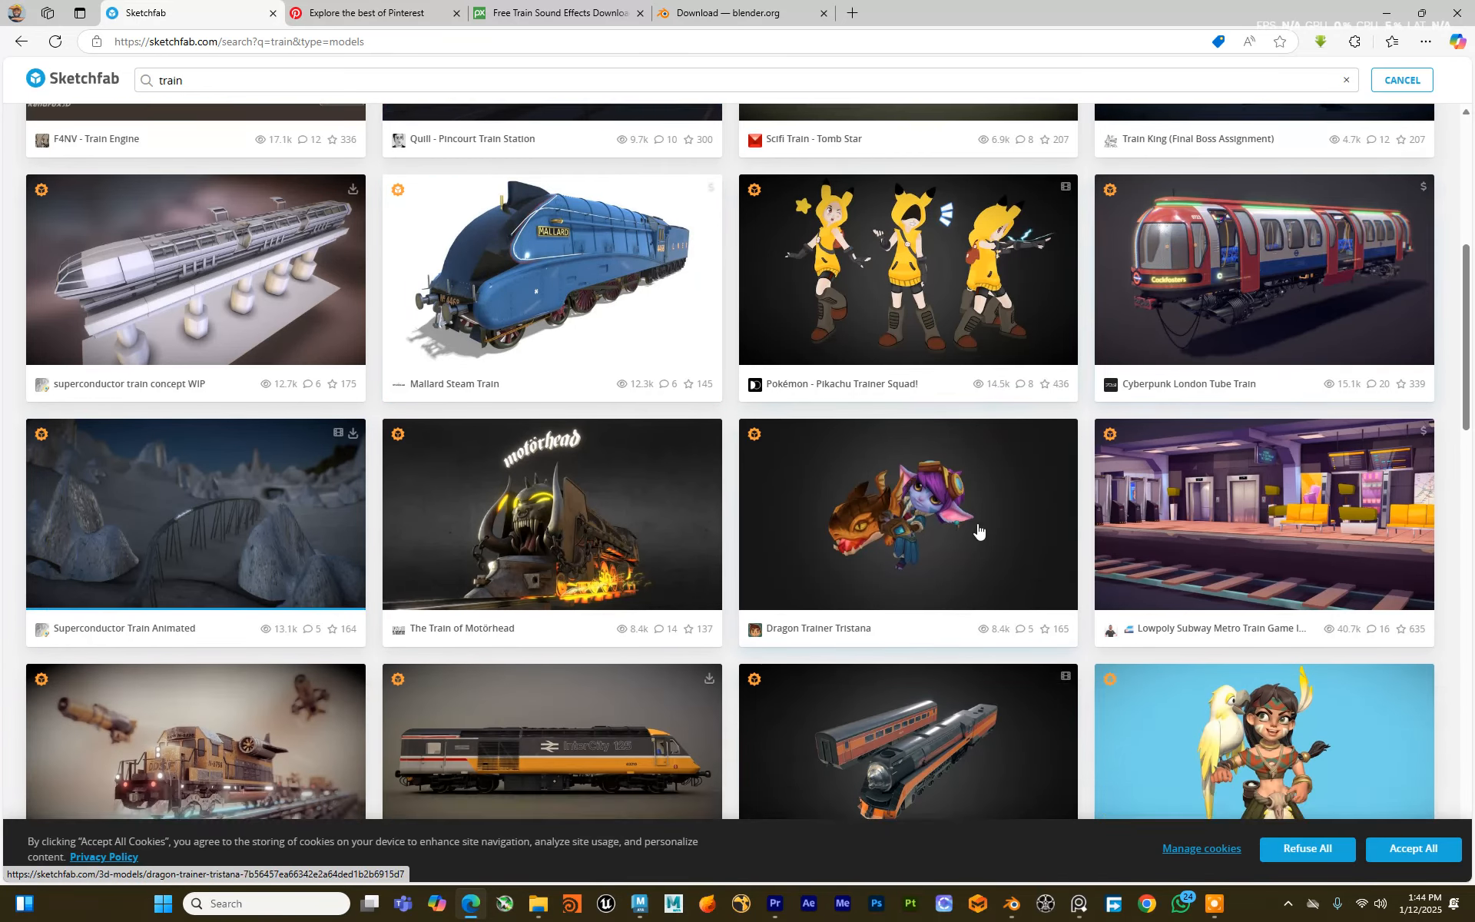
pyautogui.scroll(-6, 723, 459)
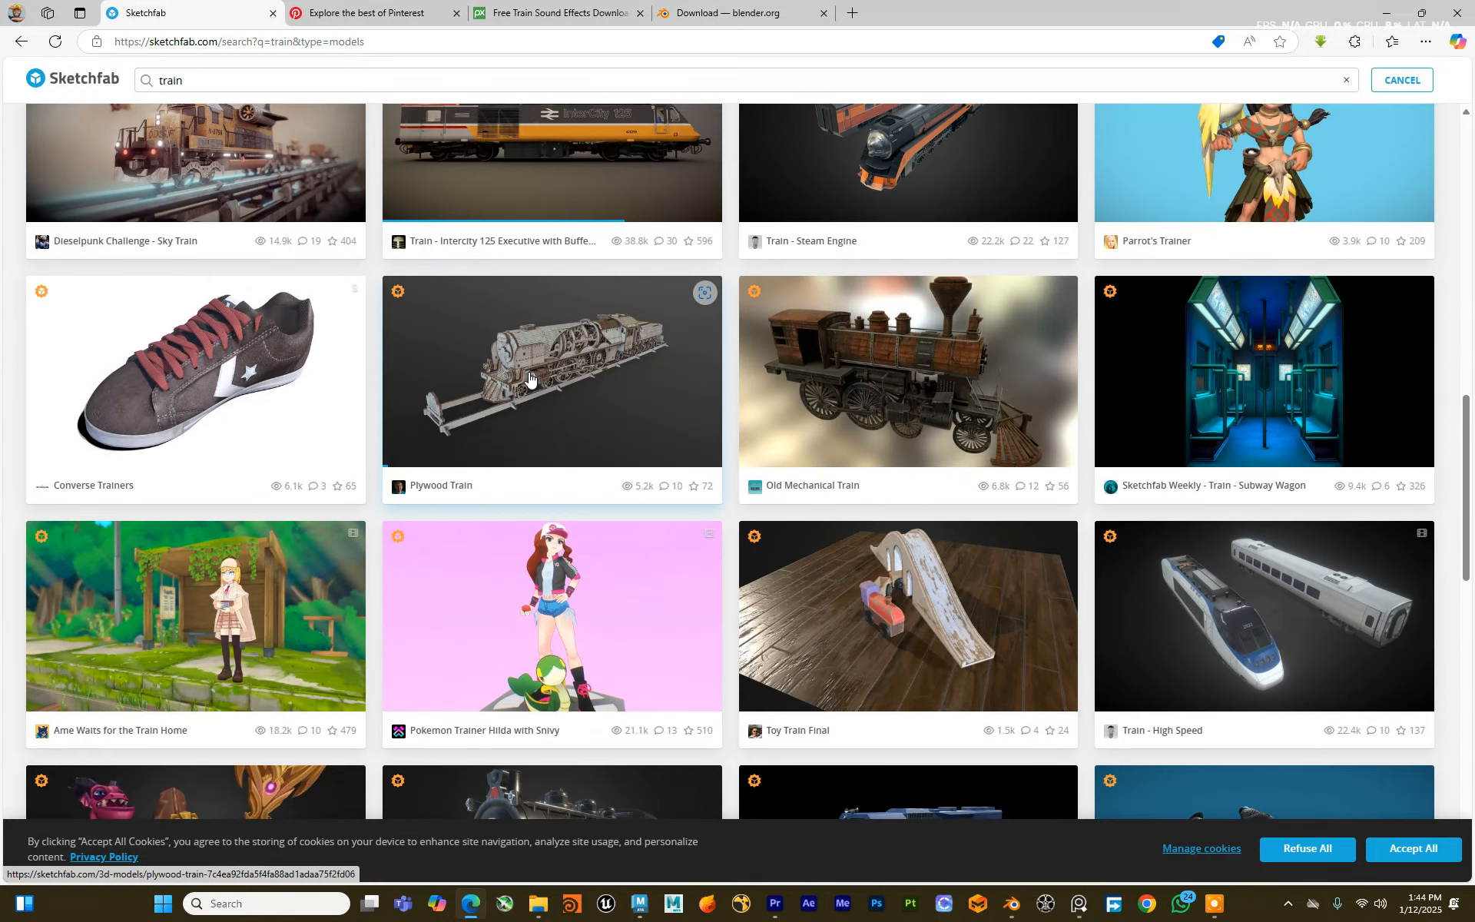
pyautogui.scroll(-5, 681, 451)
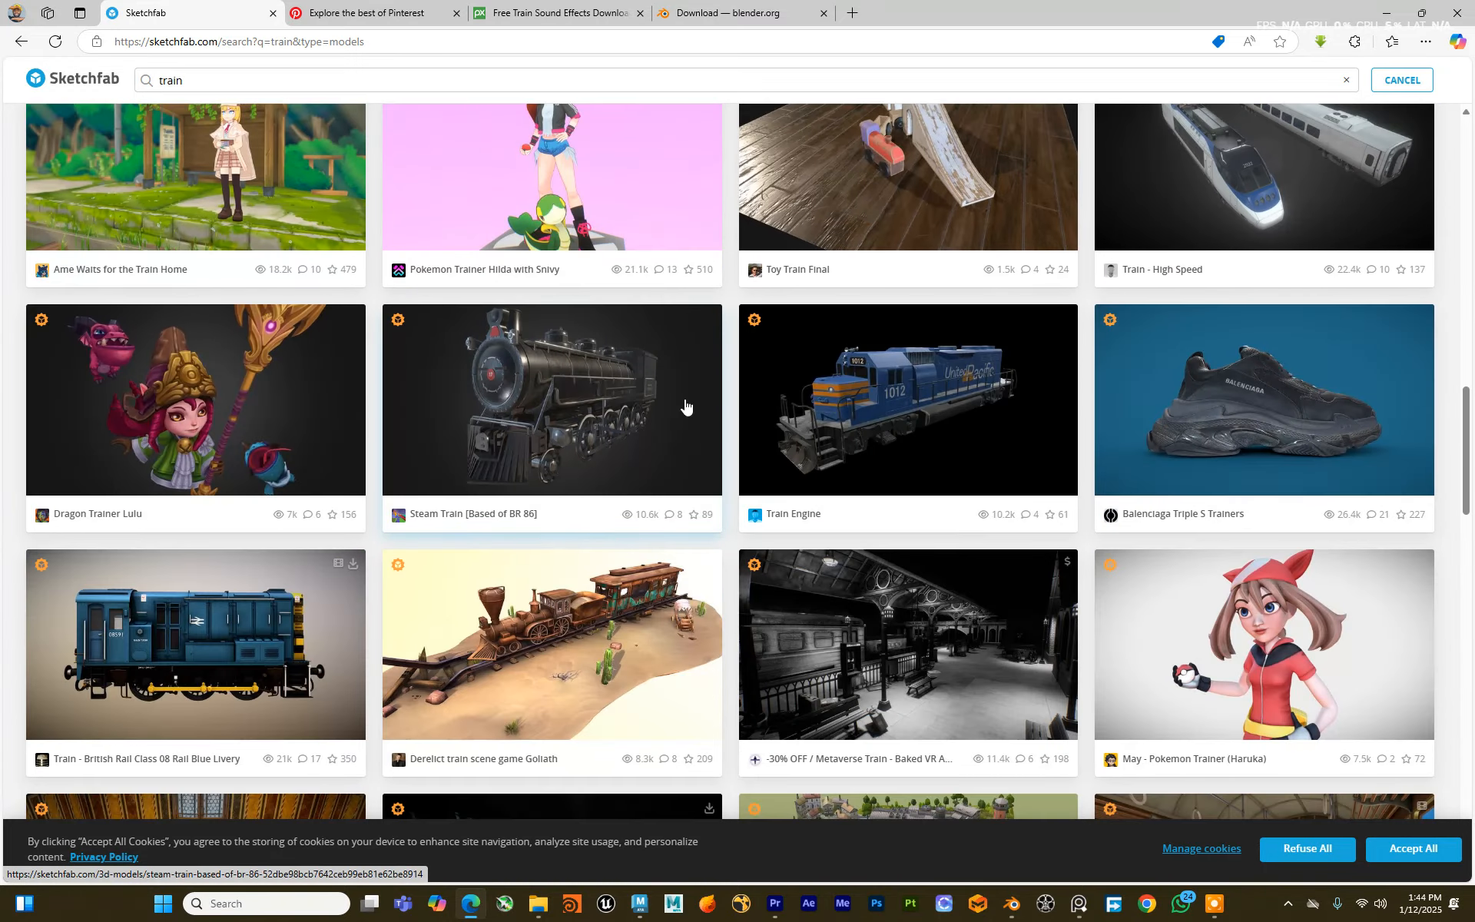
# Step: Bring up the PureRef reference board over the browser, show the Pinterest train results, and enlarge the board's images
pyautogui.click(1078, 903)
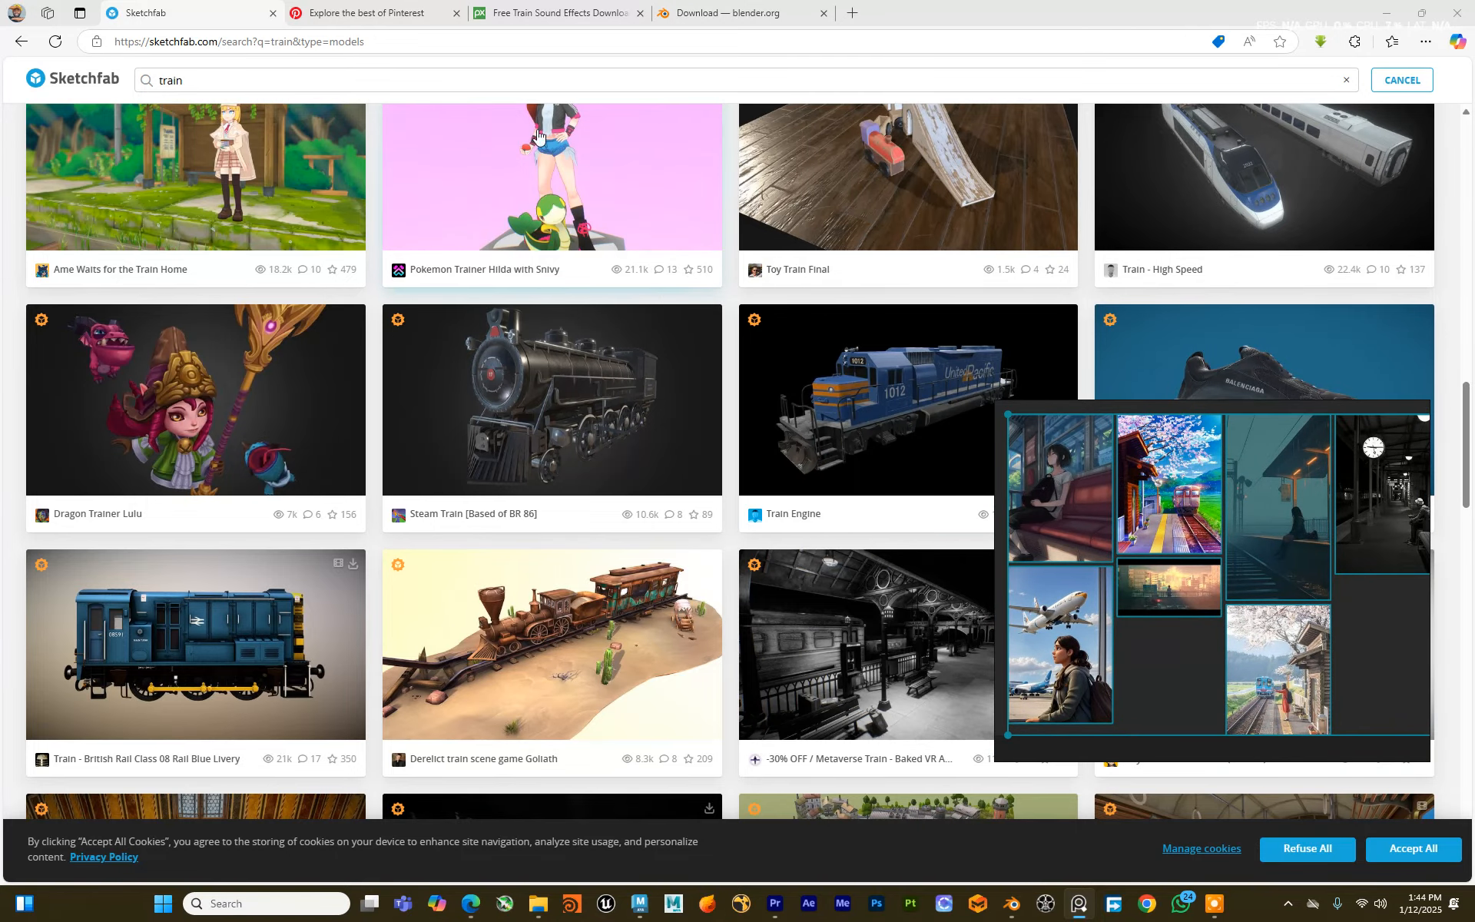
pyautogui.click(350, 11)
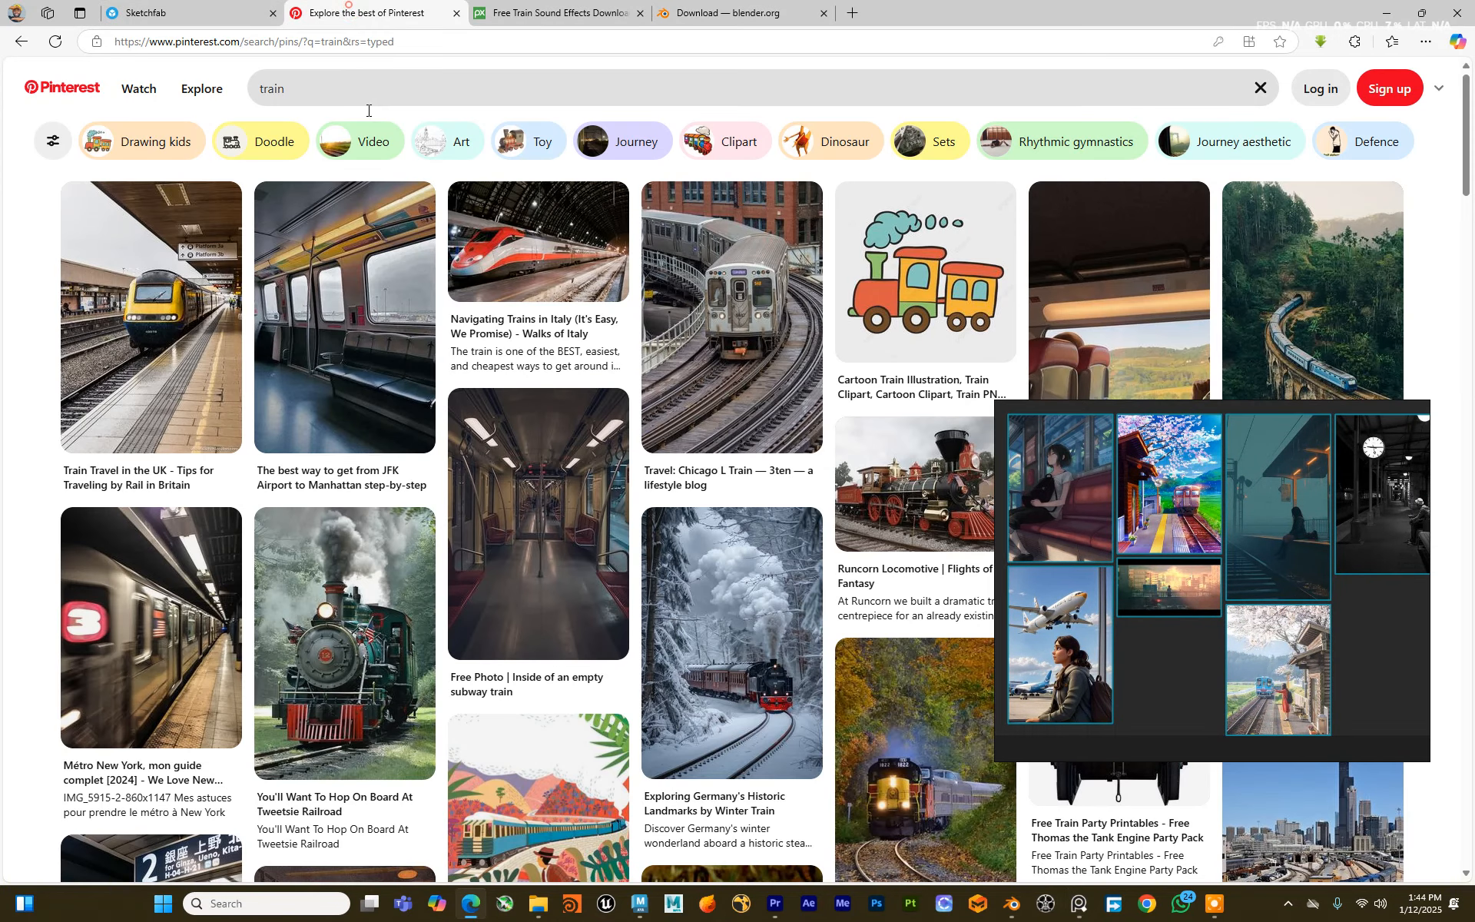
pyautogui.moveTo(1100, 568)
pyautogui.mouseDown(button='middle')
pyautogui.moveTo(1130, 583)
pyautogui.moveTo(1120, 567)
pyautogui.moveTo(1087, 568)
pyautogui.moveTo(1138, 662)
pyautogui.mouseUp(button='middle')
pyautogui.scroll(4, 1094, 582)
# Step: Return to Sketchfab and compare further train, track and station models with the images on the reference board
pyautogui.click(231, 15)
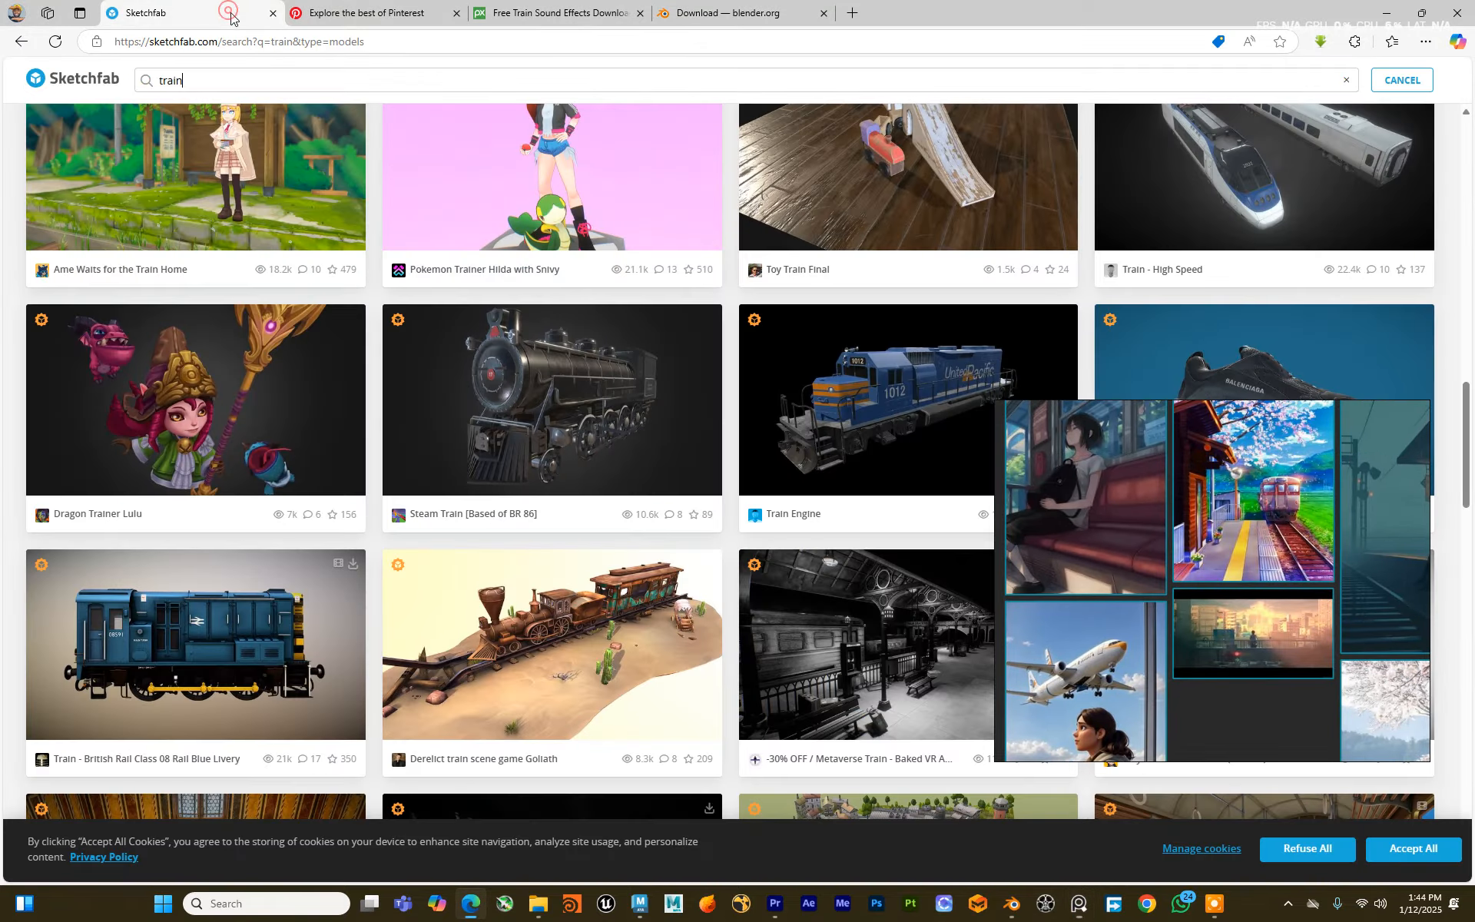
pyautogui.scroll(-12, 491, 412)
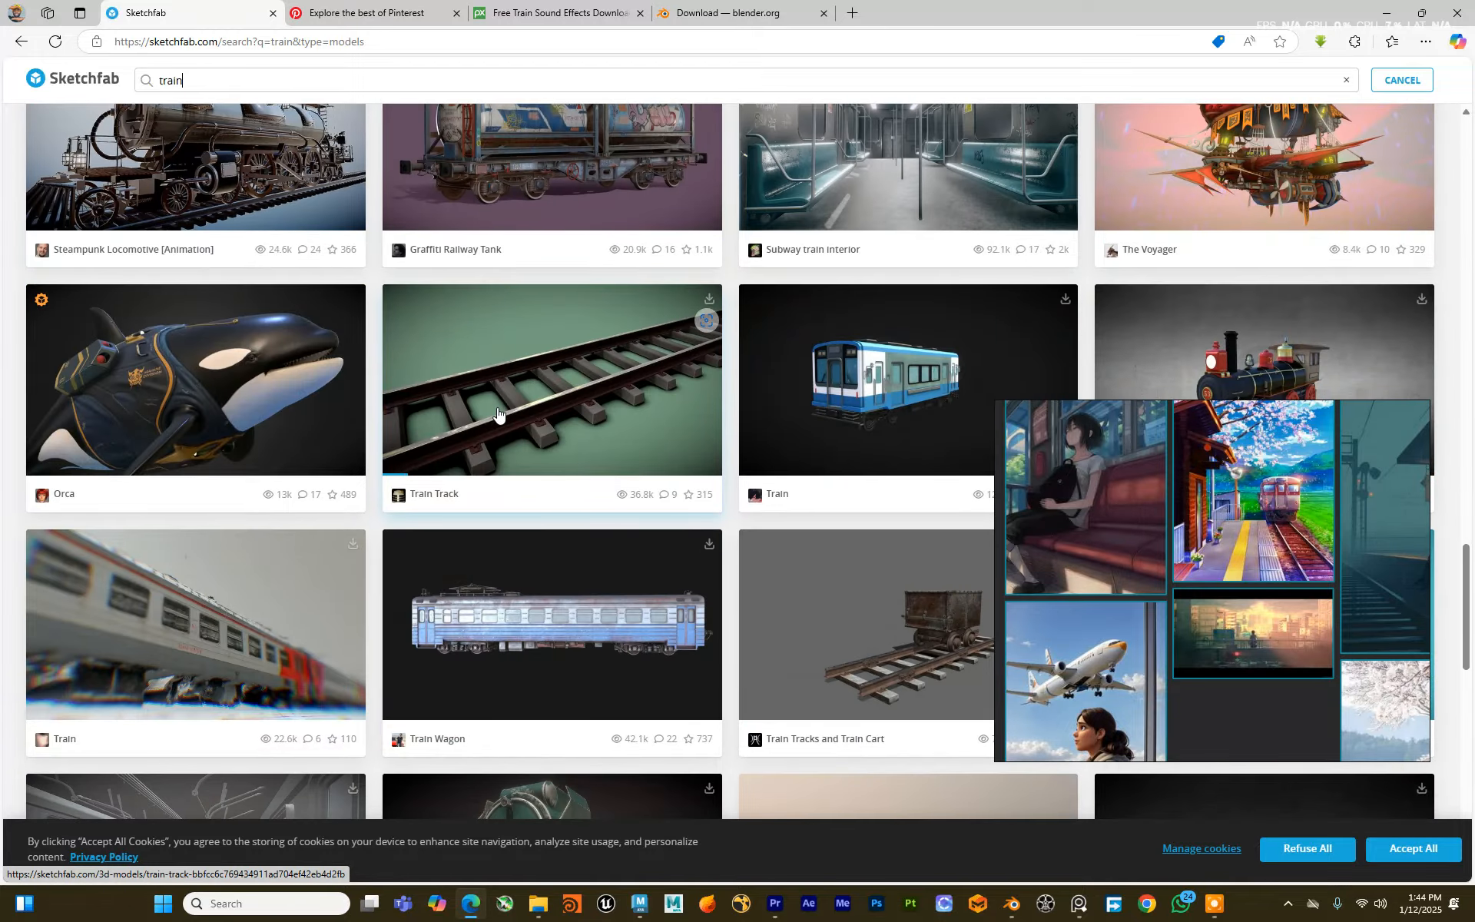
pyautogui.scroll(-3, 500, 411)
pyautogui.scroll(5, 522, 404)
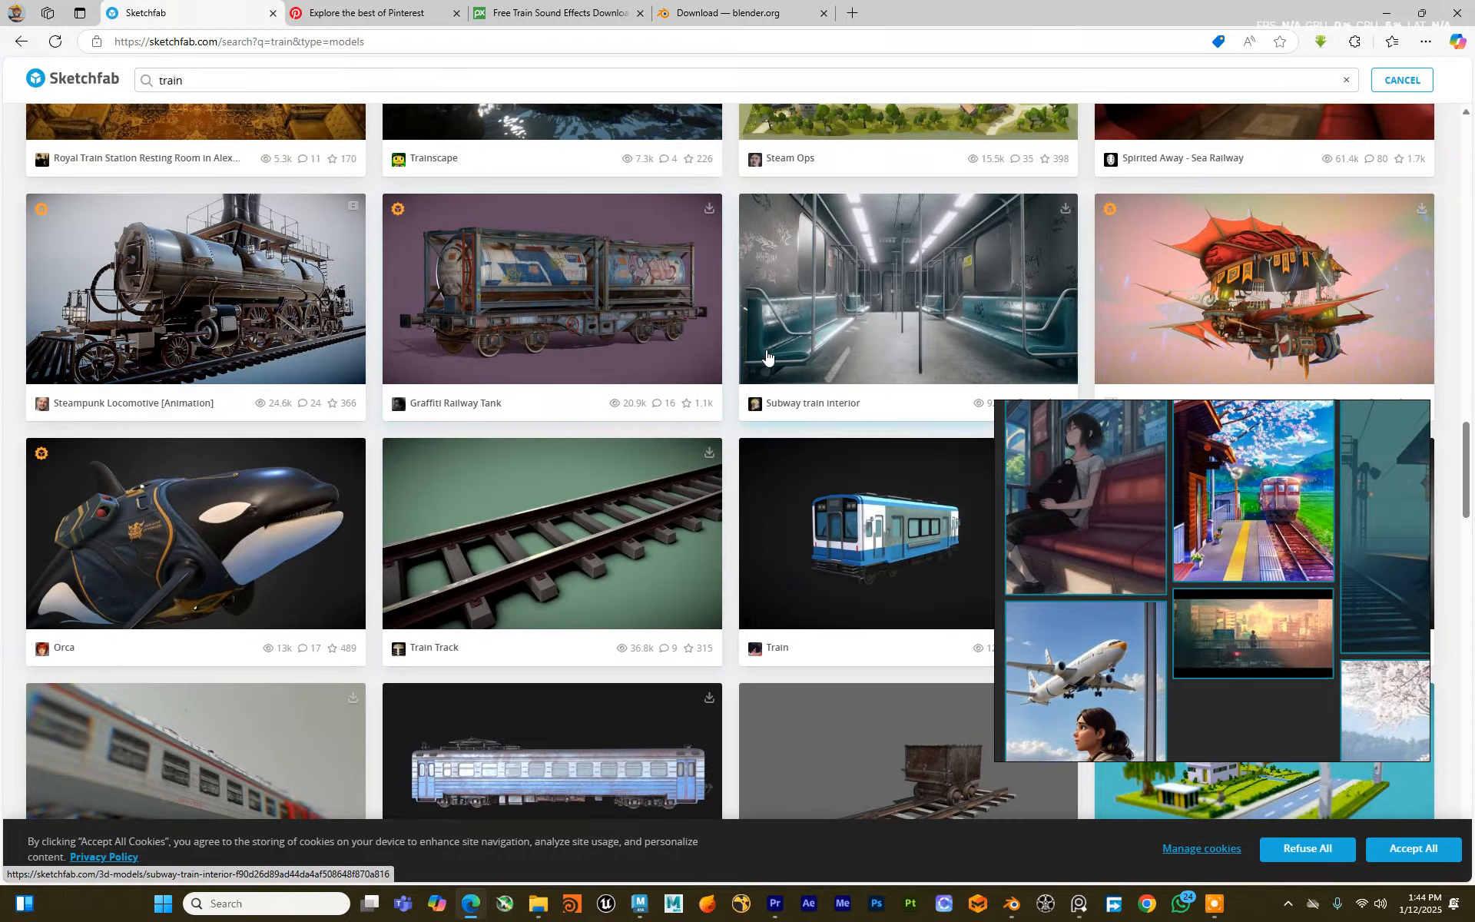
pyautogui.scroll(-18, 766, 355)
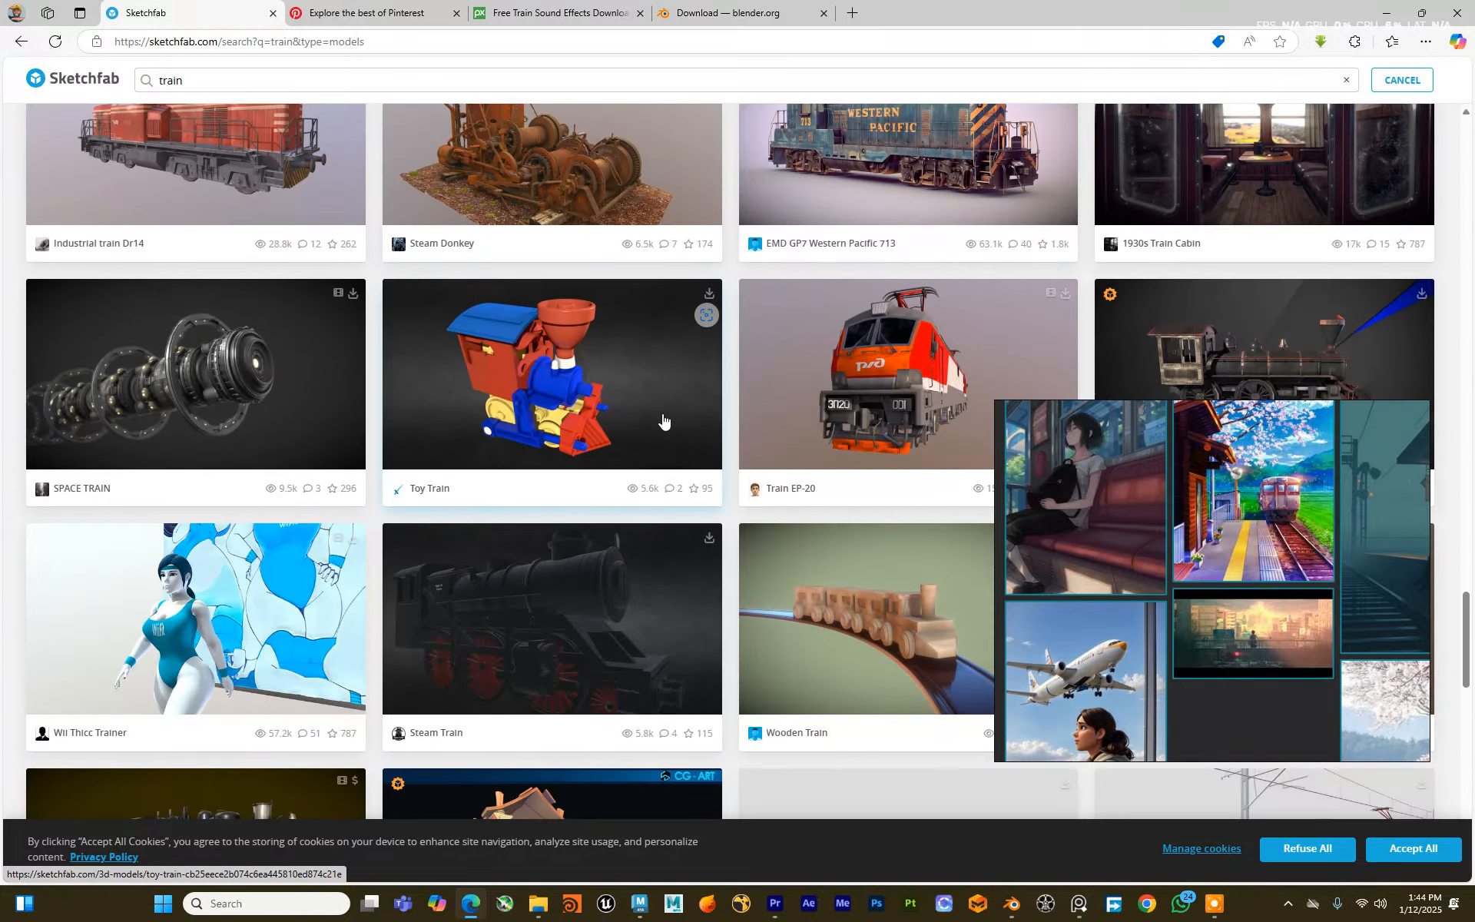
pyautogui.scroll(-9, 661, 419)
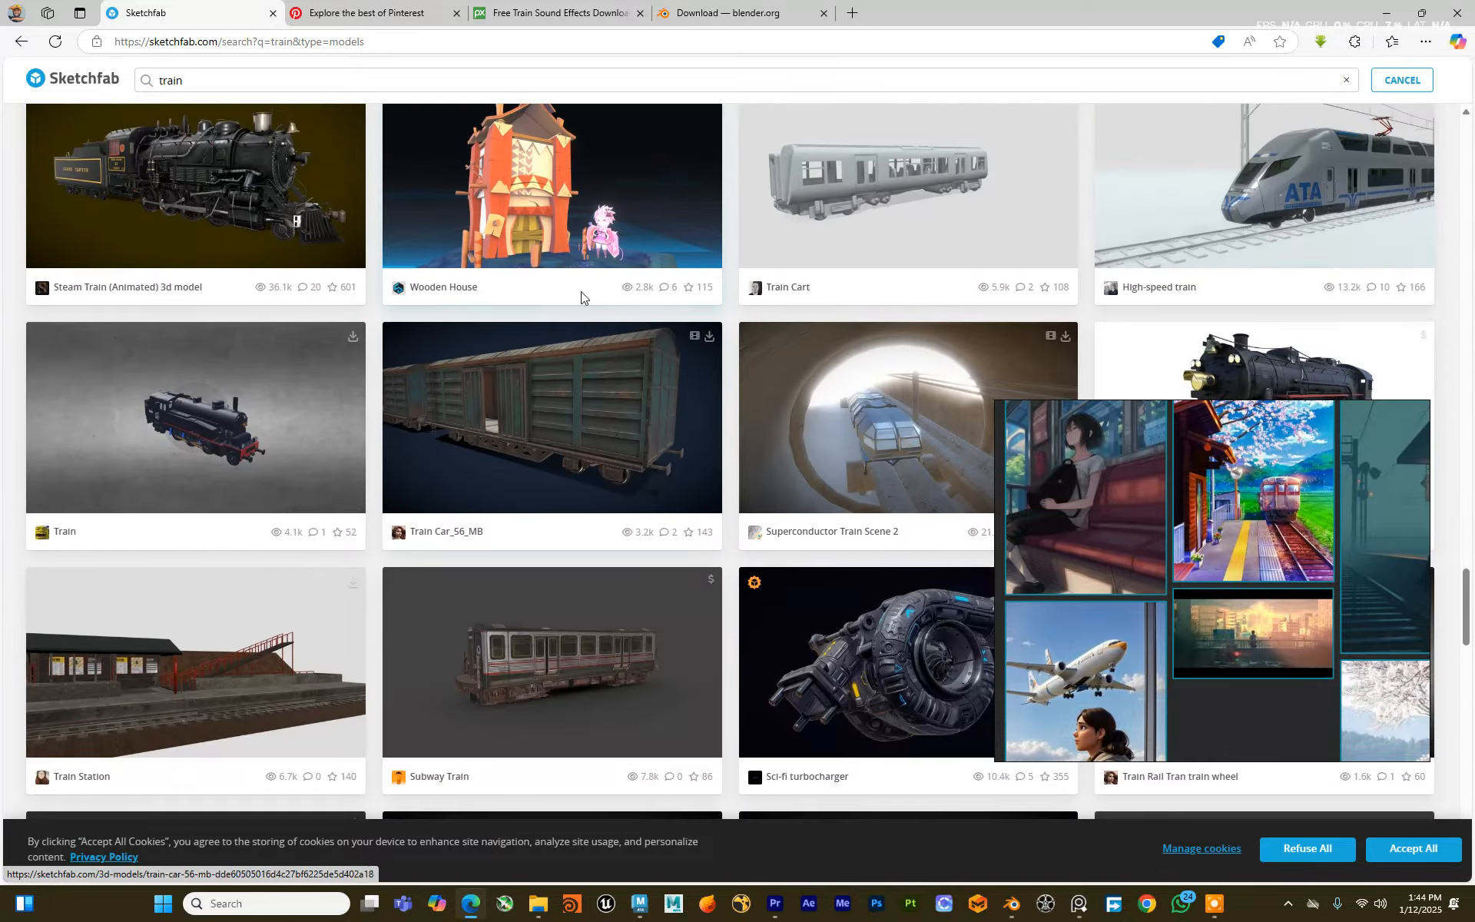
# Step: Search Sketchfab for "plane" models and bring the airport picture on the reference board fully into view
pyautogui.click(449, 83)
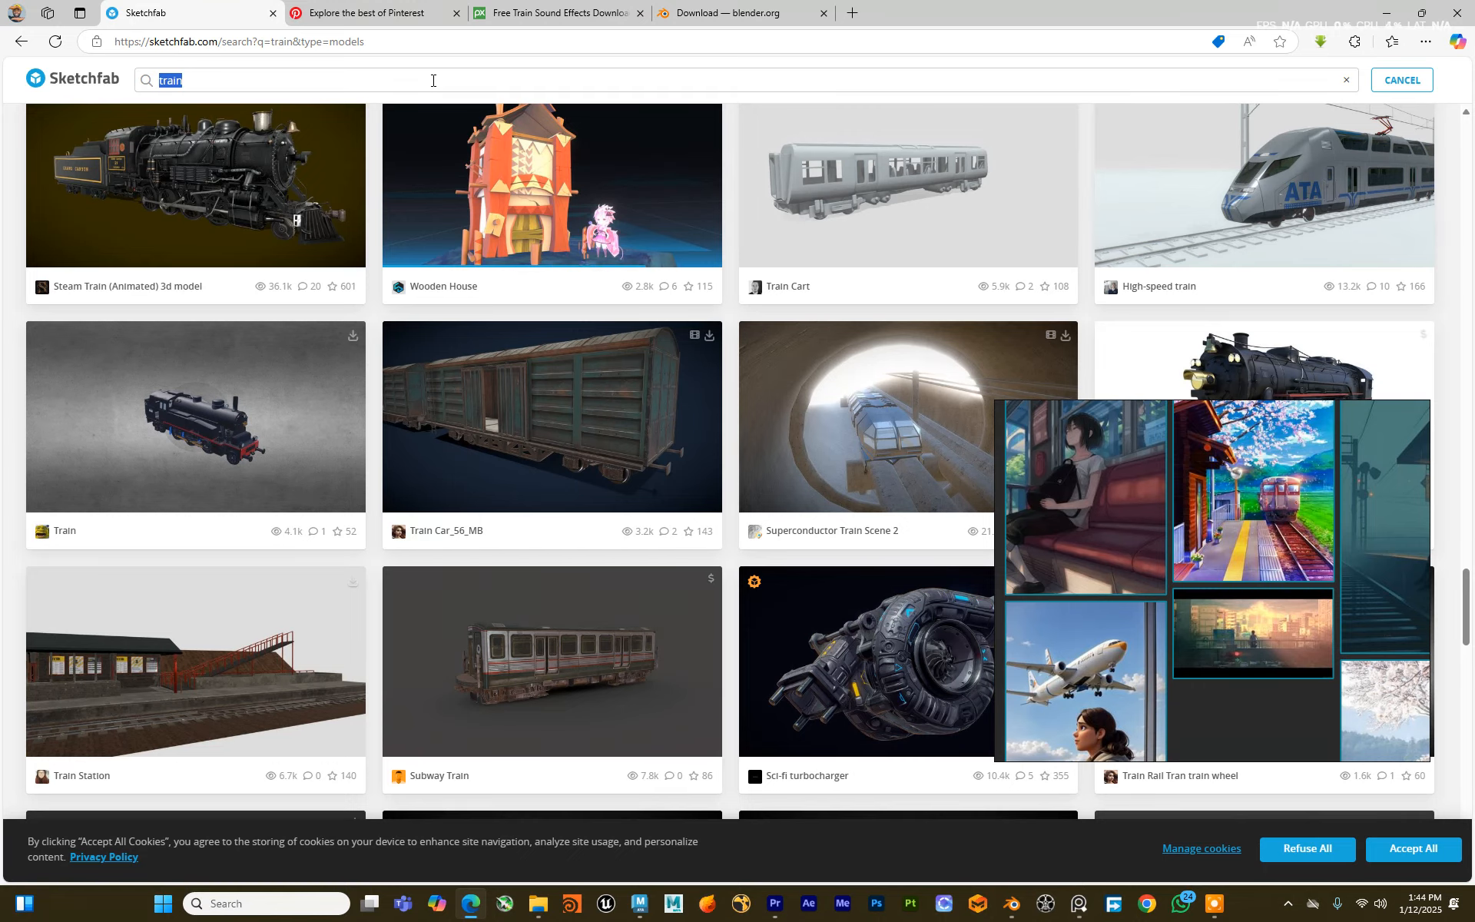
pyautogui.write('lane')
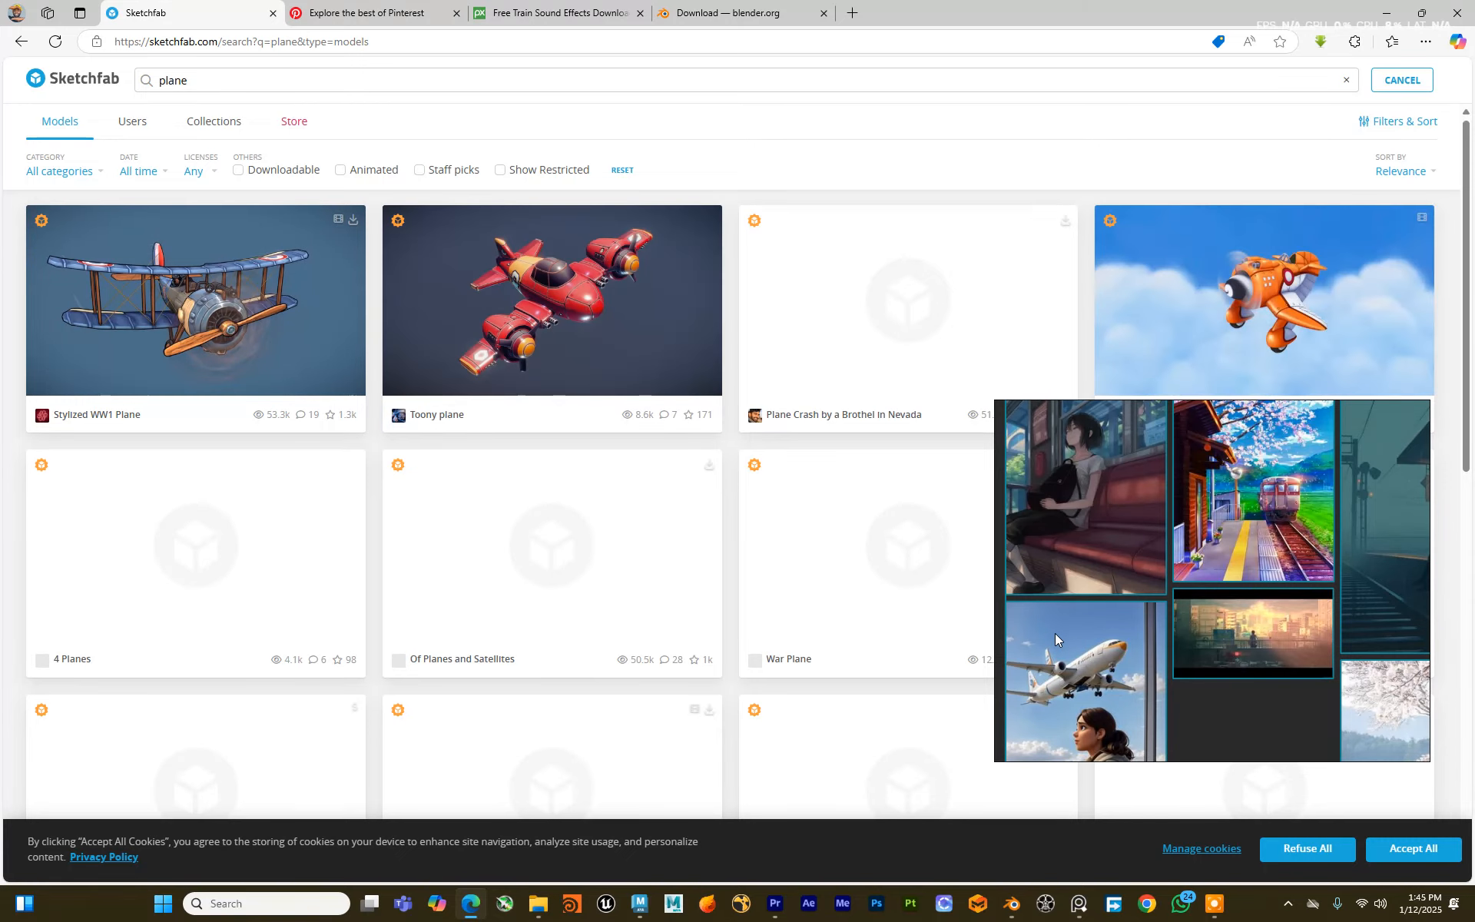
pyautogui.moveTo(1067, 569); pyautogui.dragTo(1064, 511, button='middle')
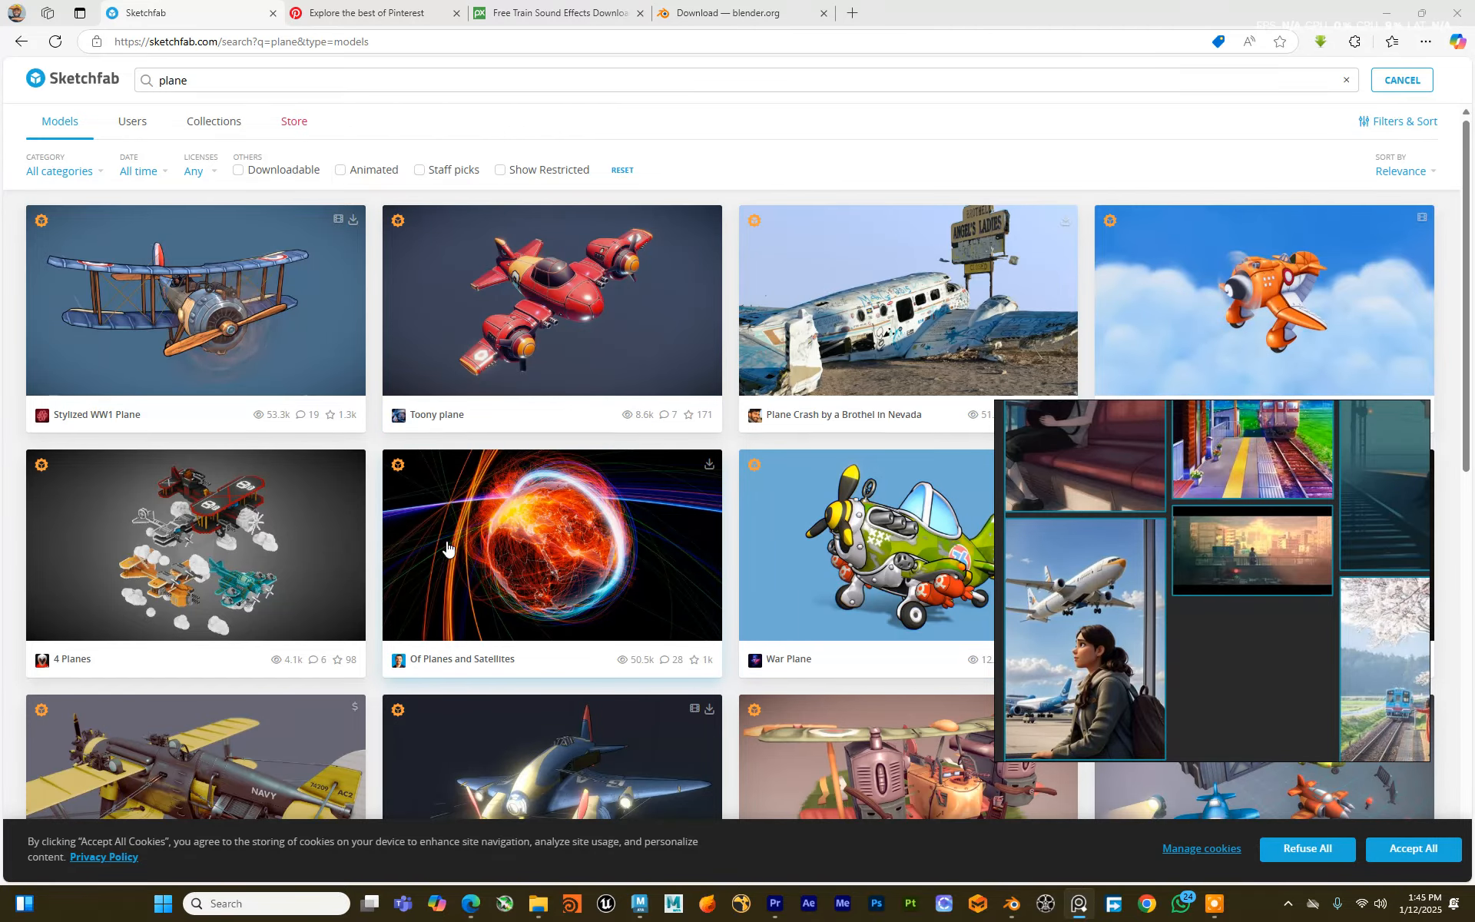
# Step: Look through the Sketchfab plane results for a model resembling the airliner in the reference picture
pyautogui.scroll(-4, 782, 418)
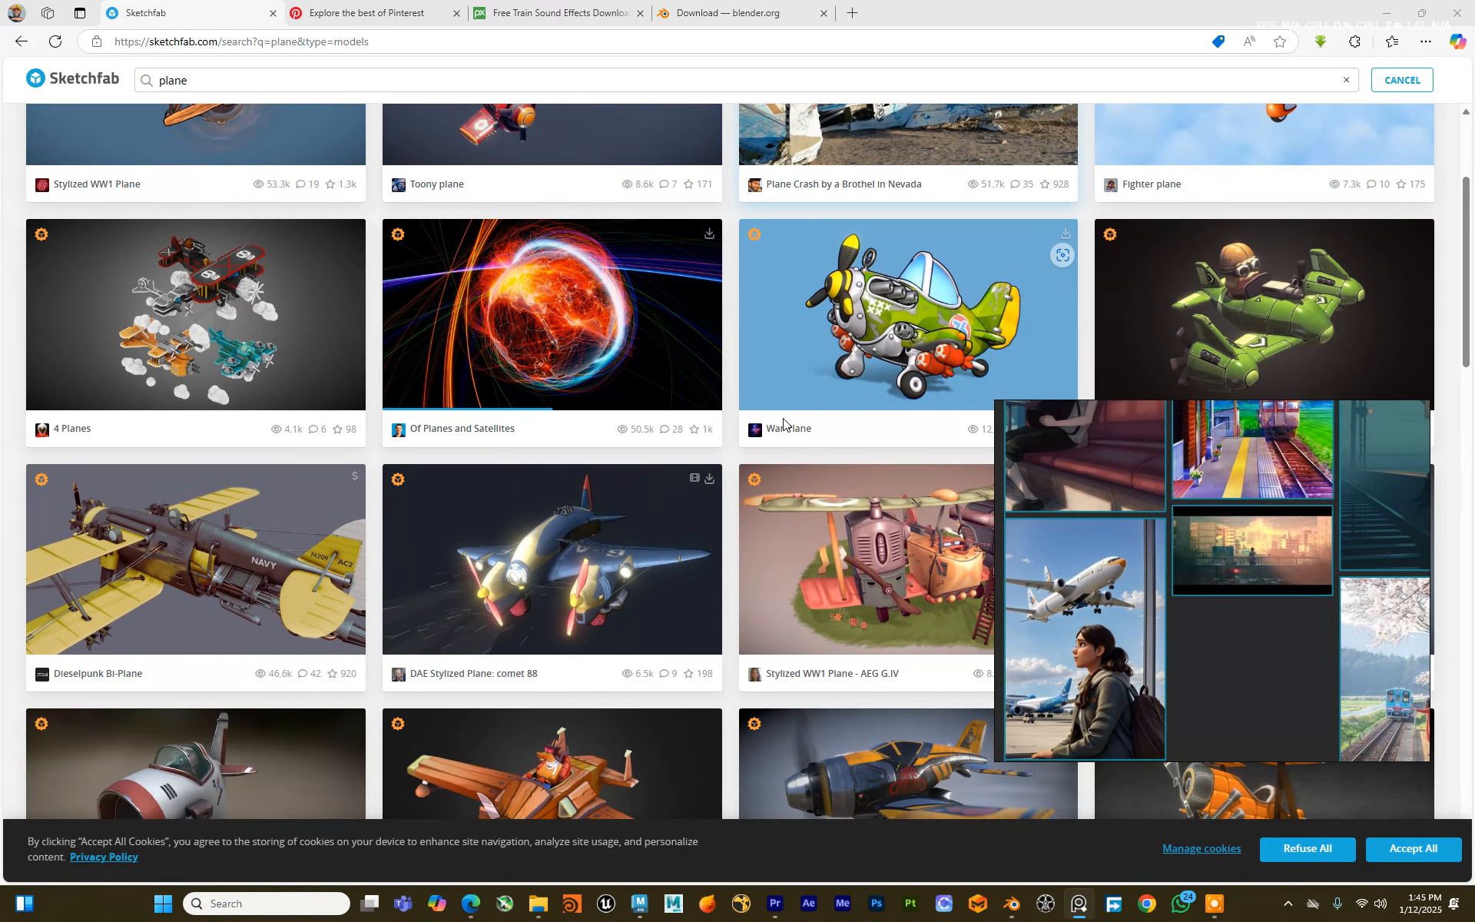
pyautogui.scroll(-2, 775, 428)
pyautogui.scroll(-10, 773, 426)
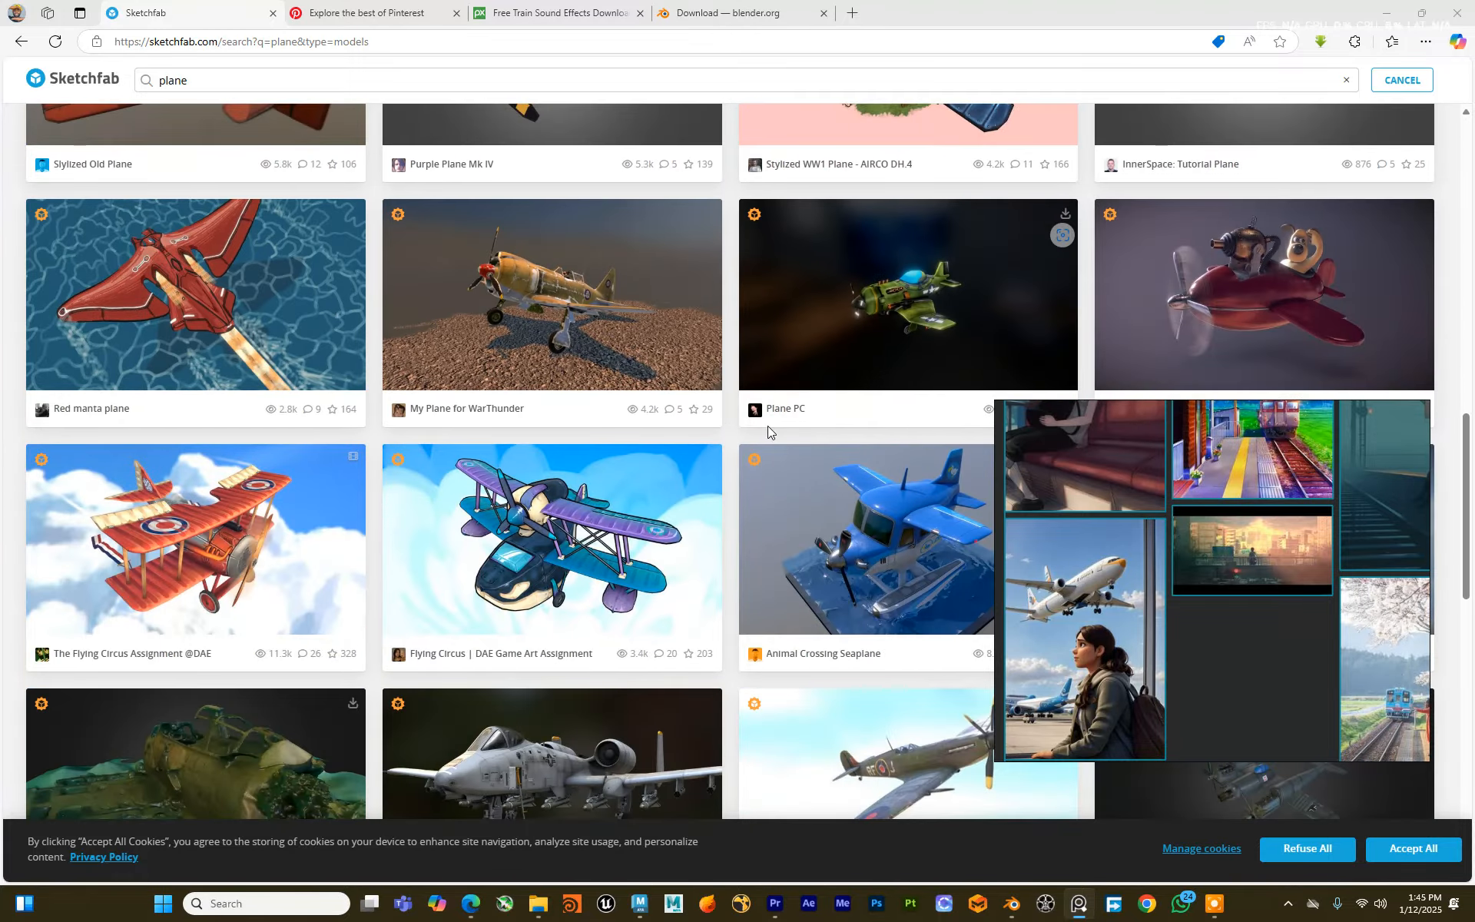
pyautogui.scroll(-3, 769, 430)
pyautogui.scroll(-4, 768, 427)
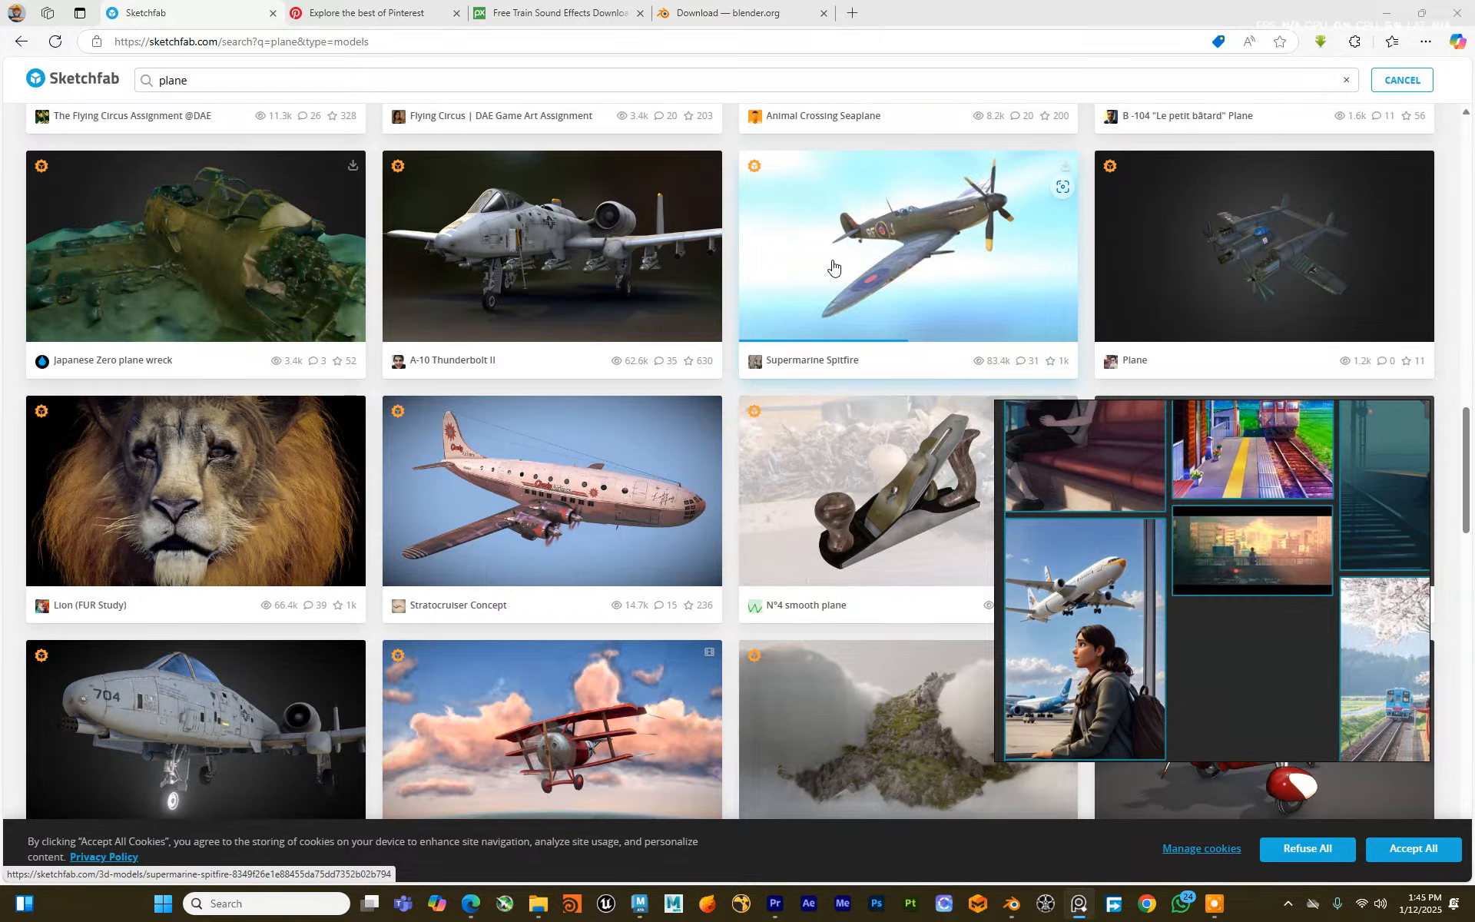
pyautogui.scroll(-5, 768, 336)
pyautogui.scroll(6, 447, 322)
pyautogui.scroll(6, 448, 321)
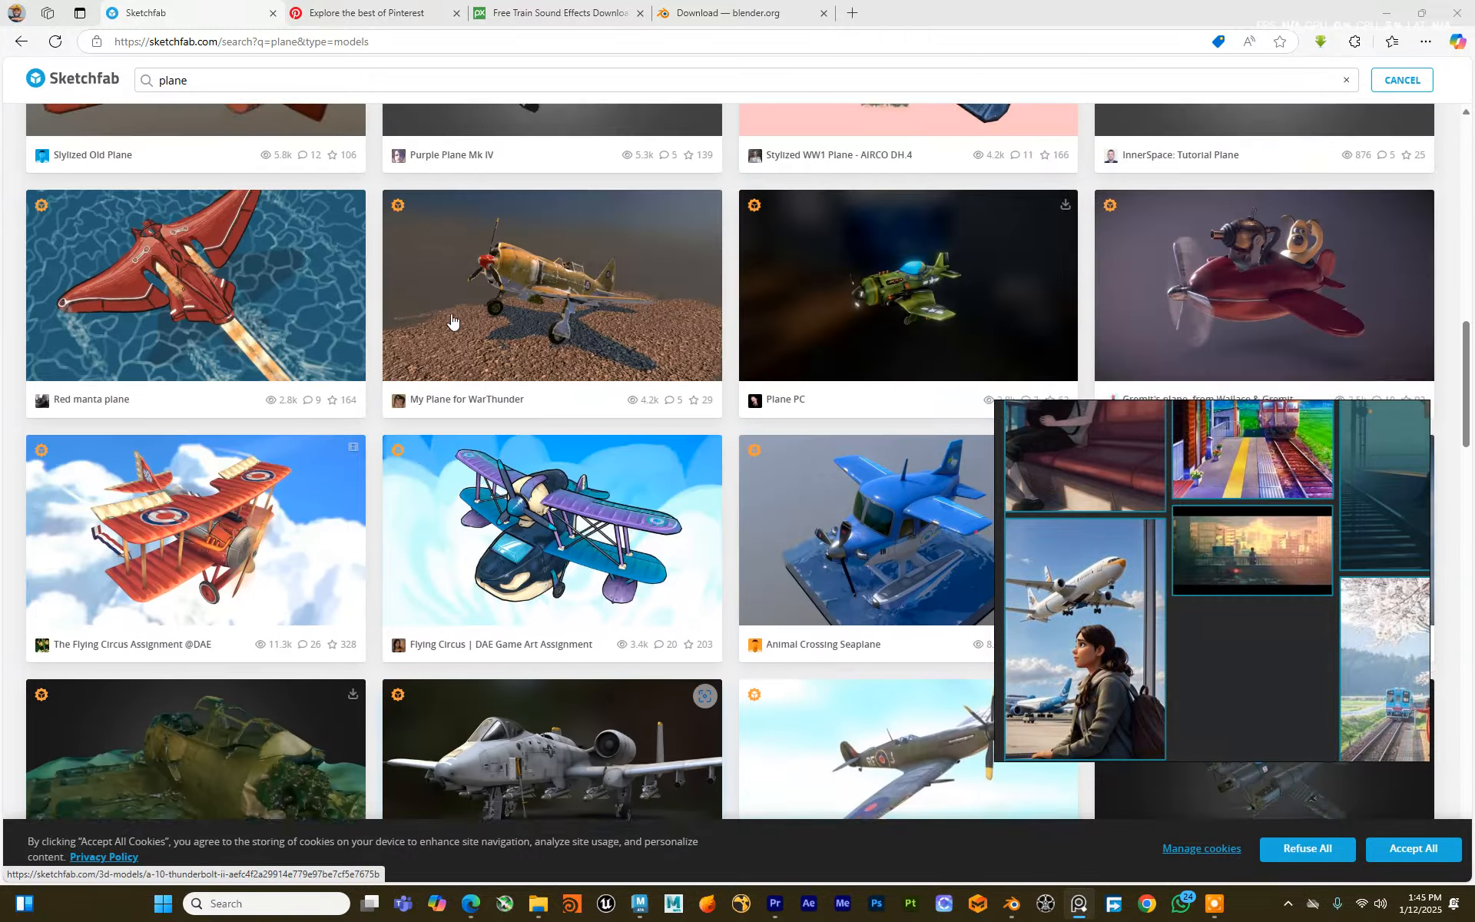
pyautogui.scroll(12, 458, 309)
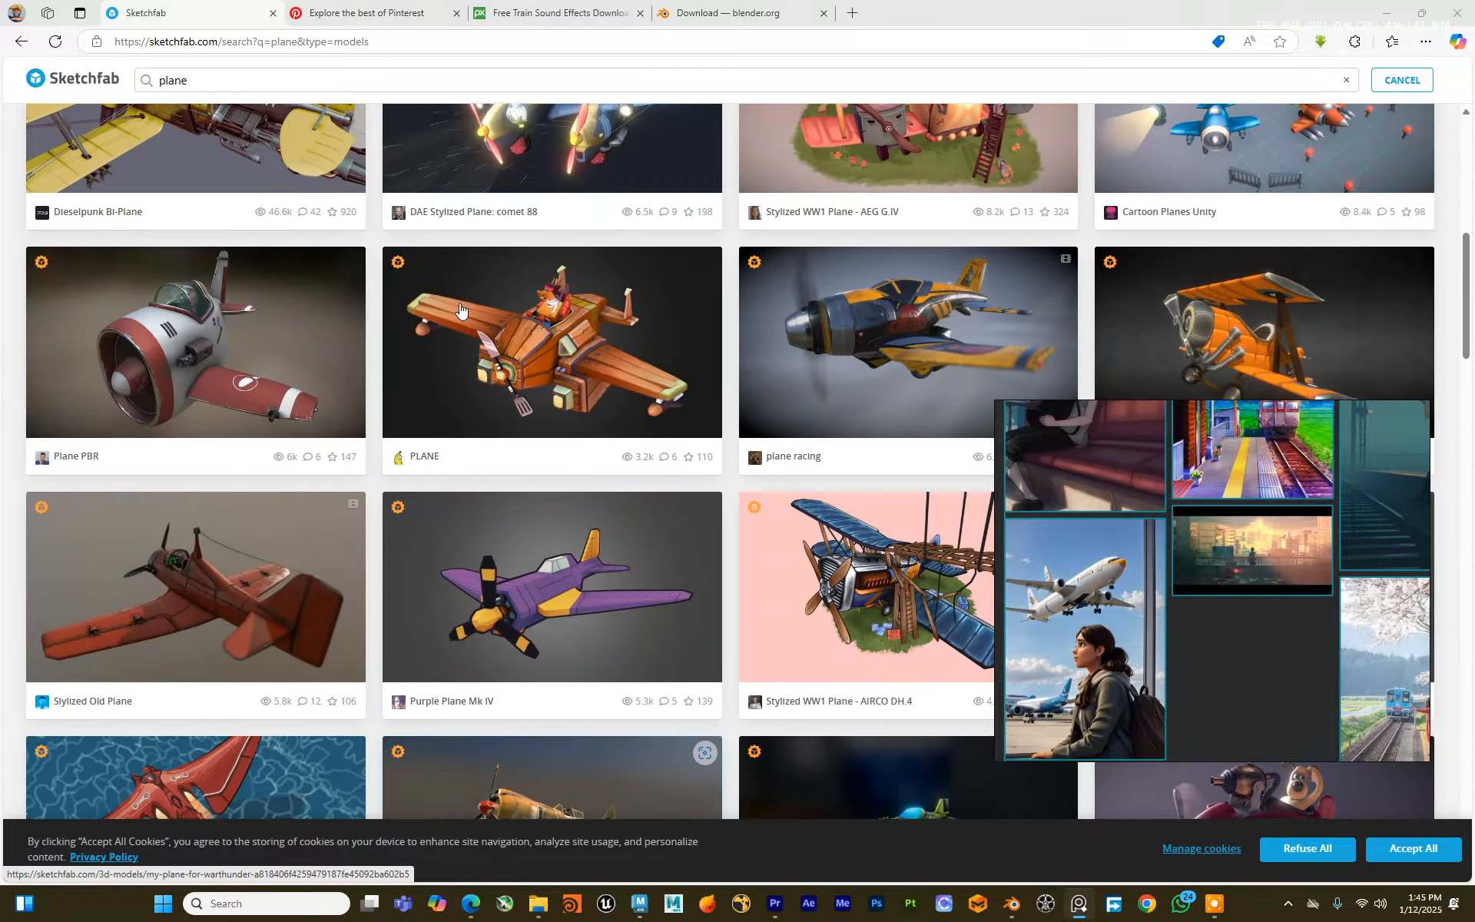
pyautogui.scroll(3, 463, 357)
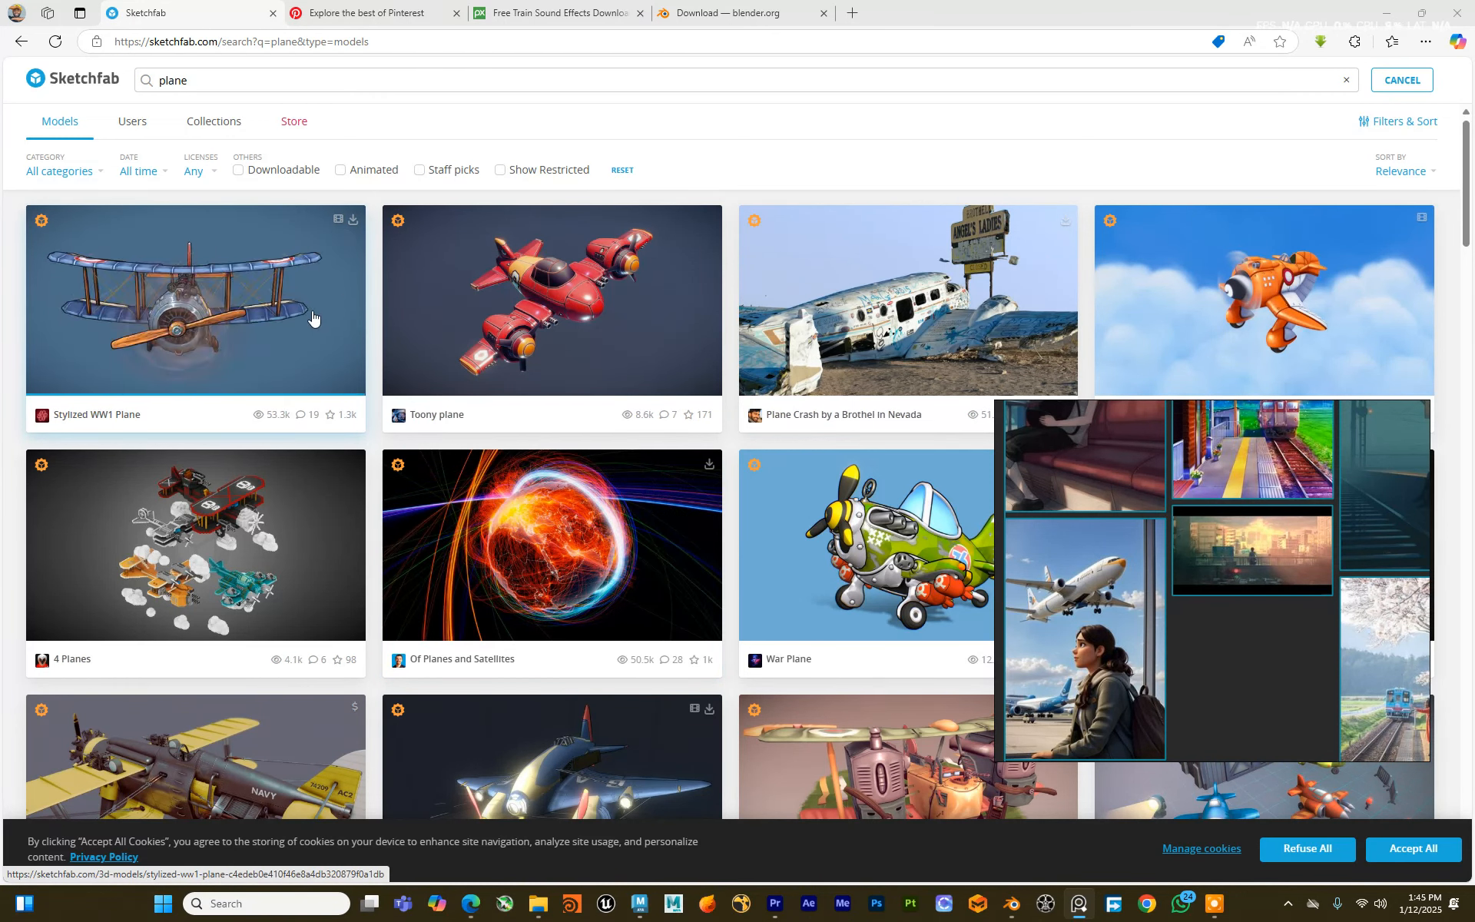
pyautogui.scroll(-4, 292, 372)
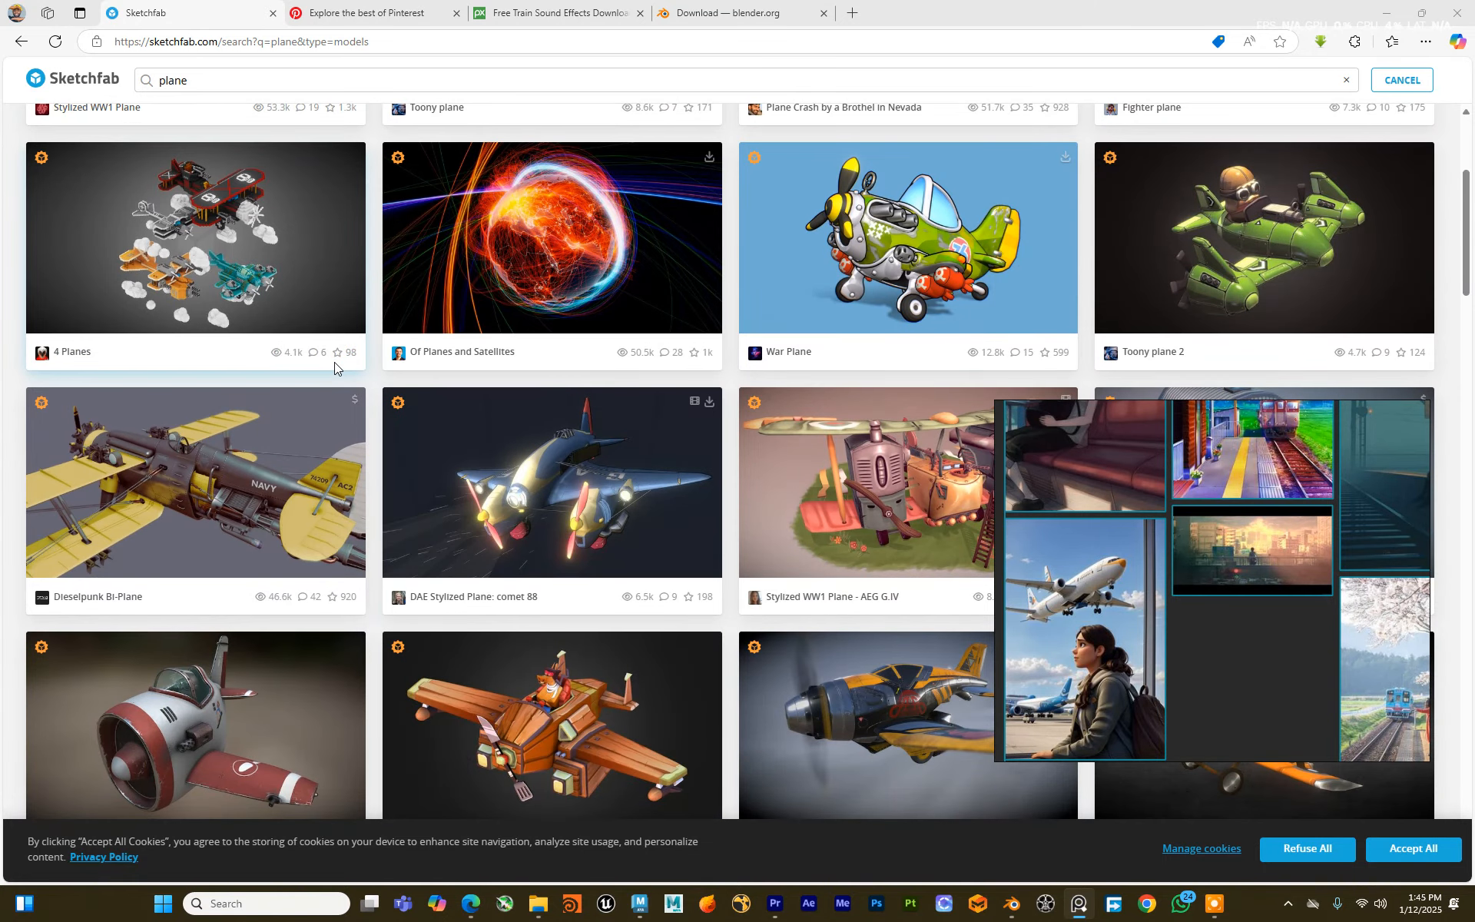
pyautogui.scroll(-6, 335, 367)
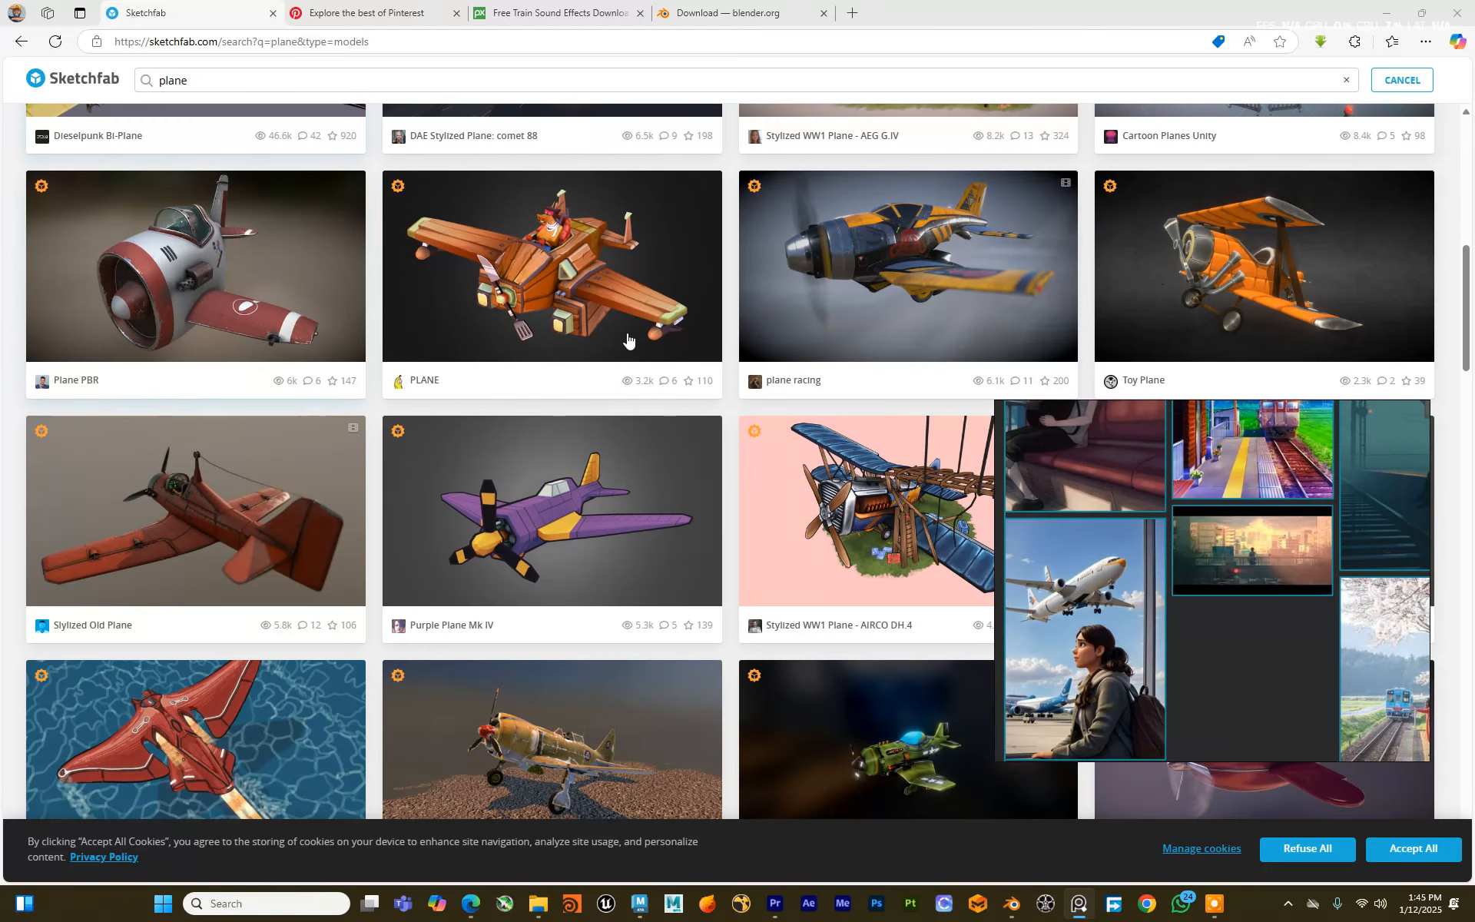
pyautogui.scroll(10, 304, 547)
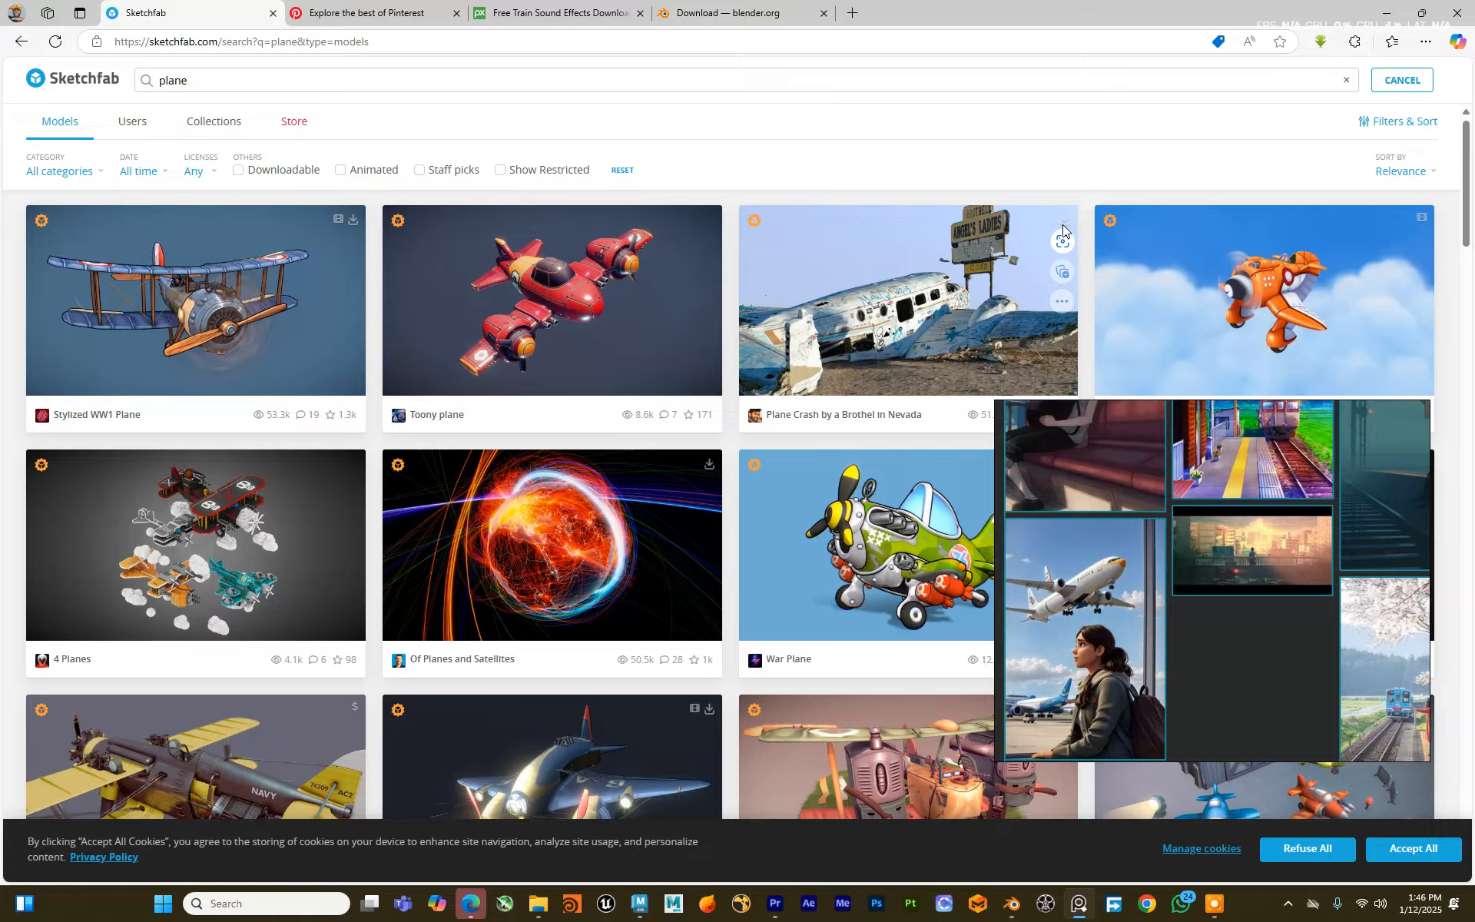
# Step: Examine the plane results again from the start through the lower rows, checking which models are marked as downloadable
pyautogui.scroll(-1, 854, 440)
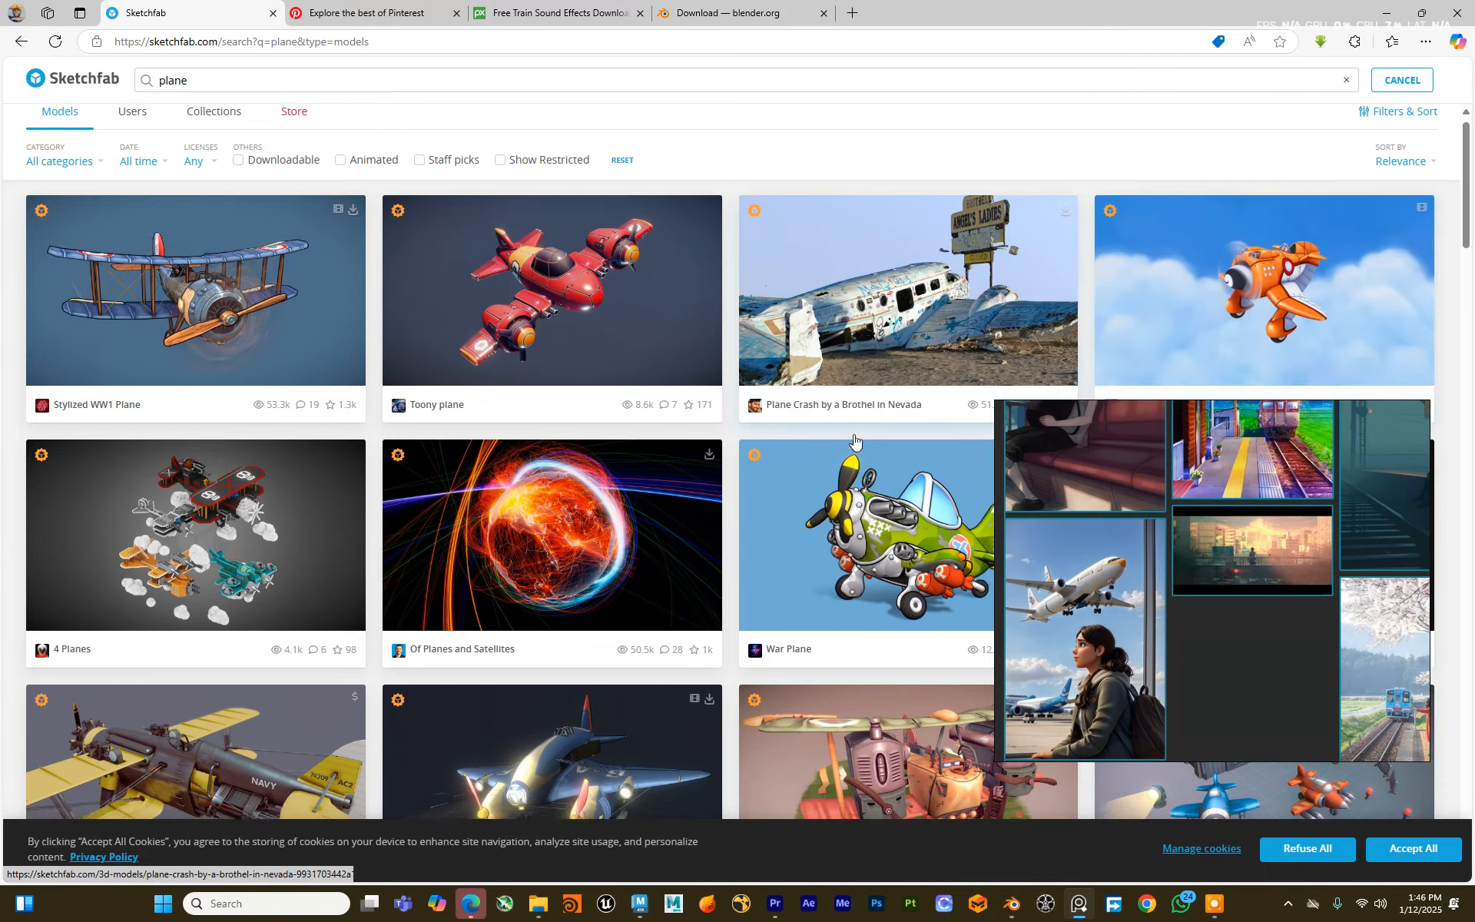
pyautogui.scroll(-10, 854, 440)
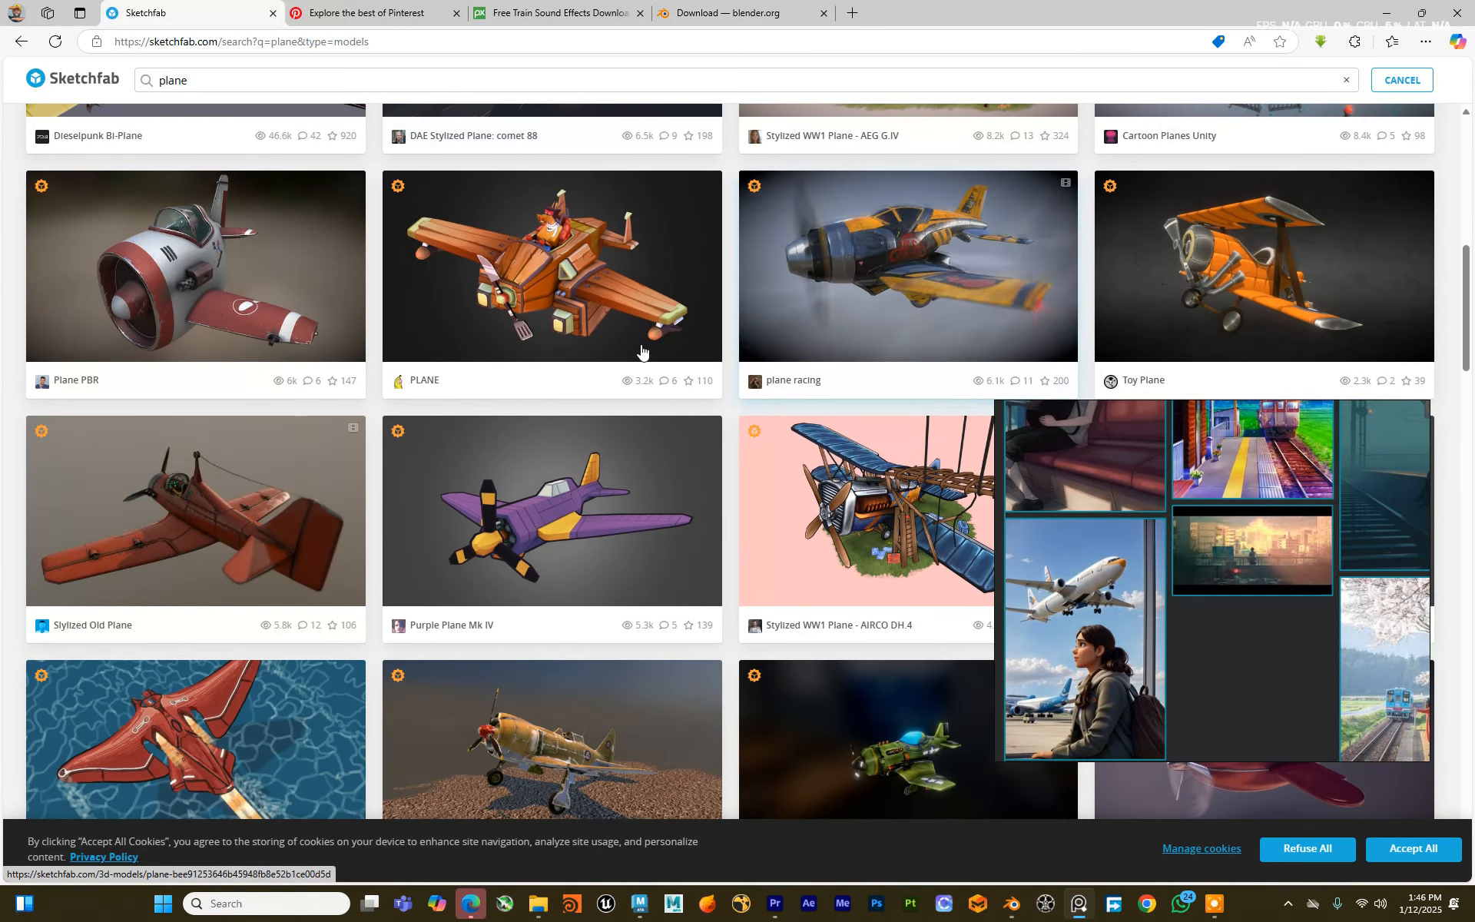
pyautogui.scroll(-6, 641, 351)
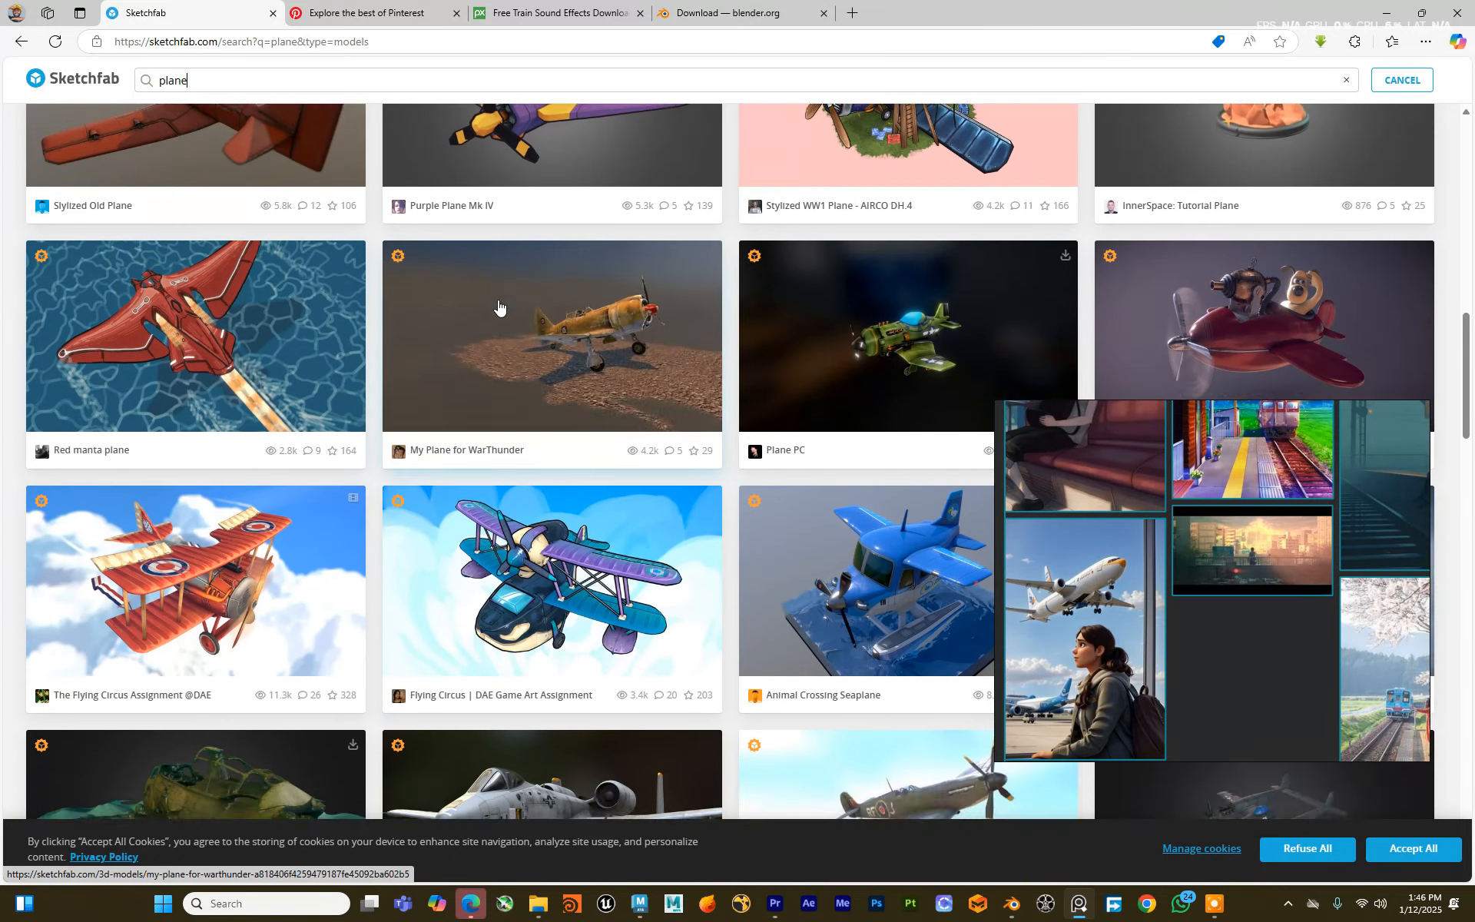
pyautogui.scroll(-10, 498, 305)
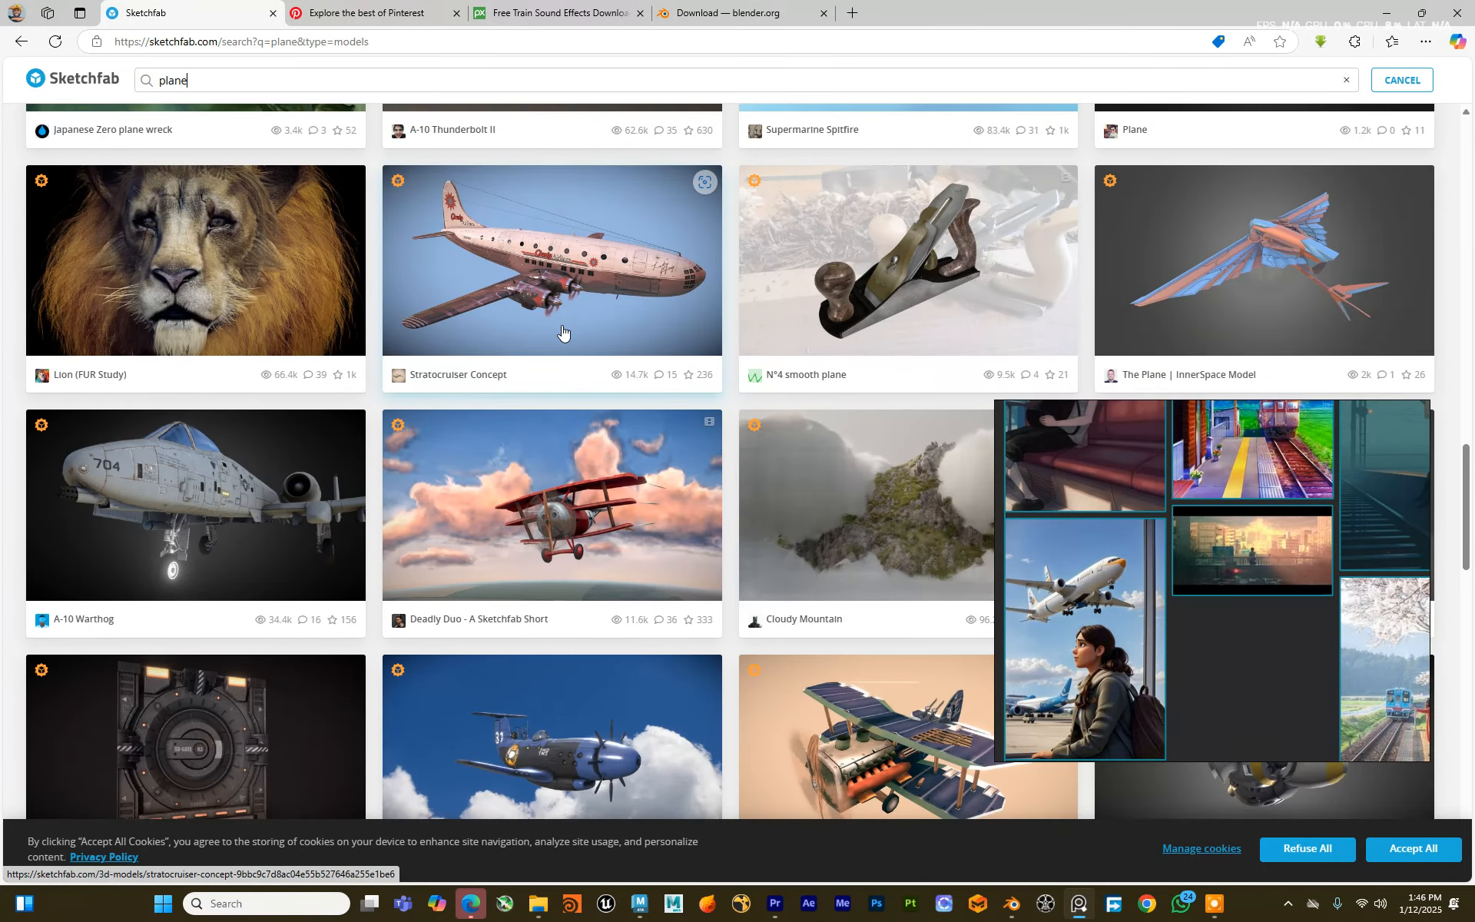
pyautogui.scroll(-10, 561, 331)
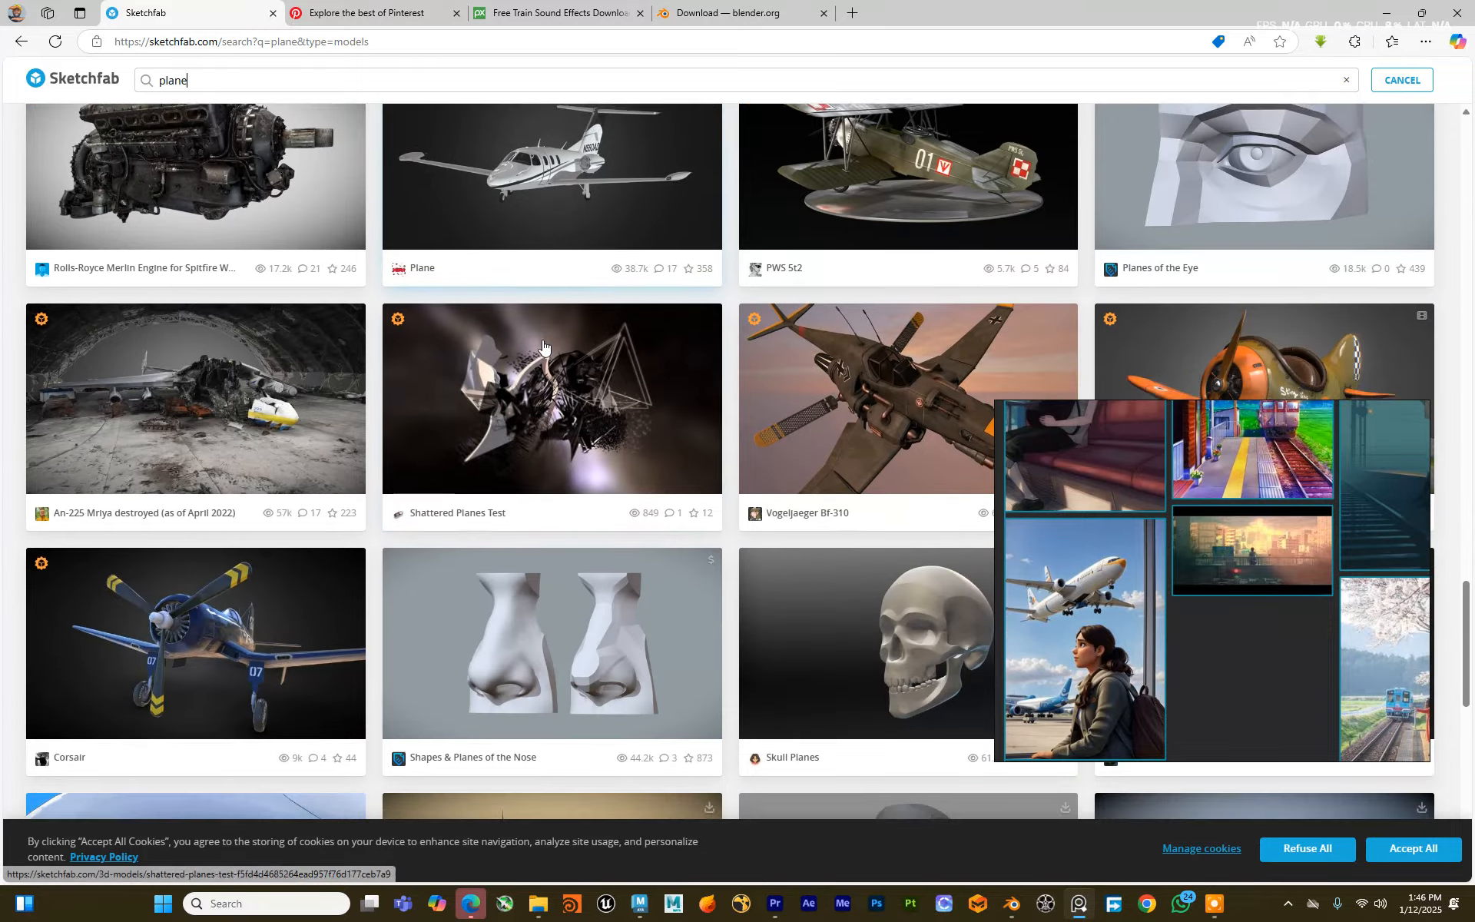
pyautogui.scroll(-9, 543, 344)
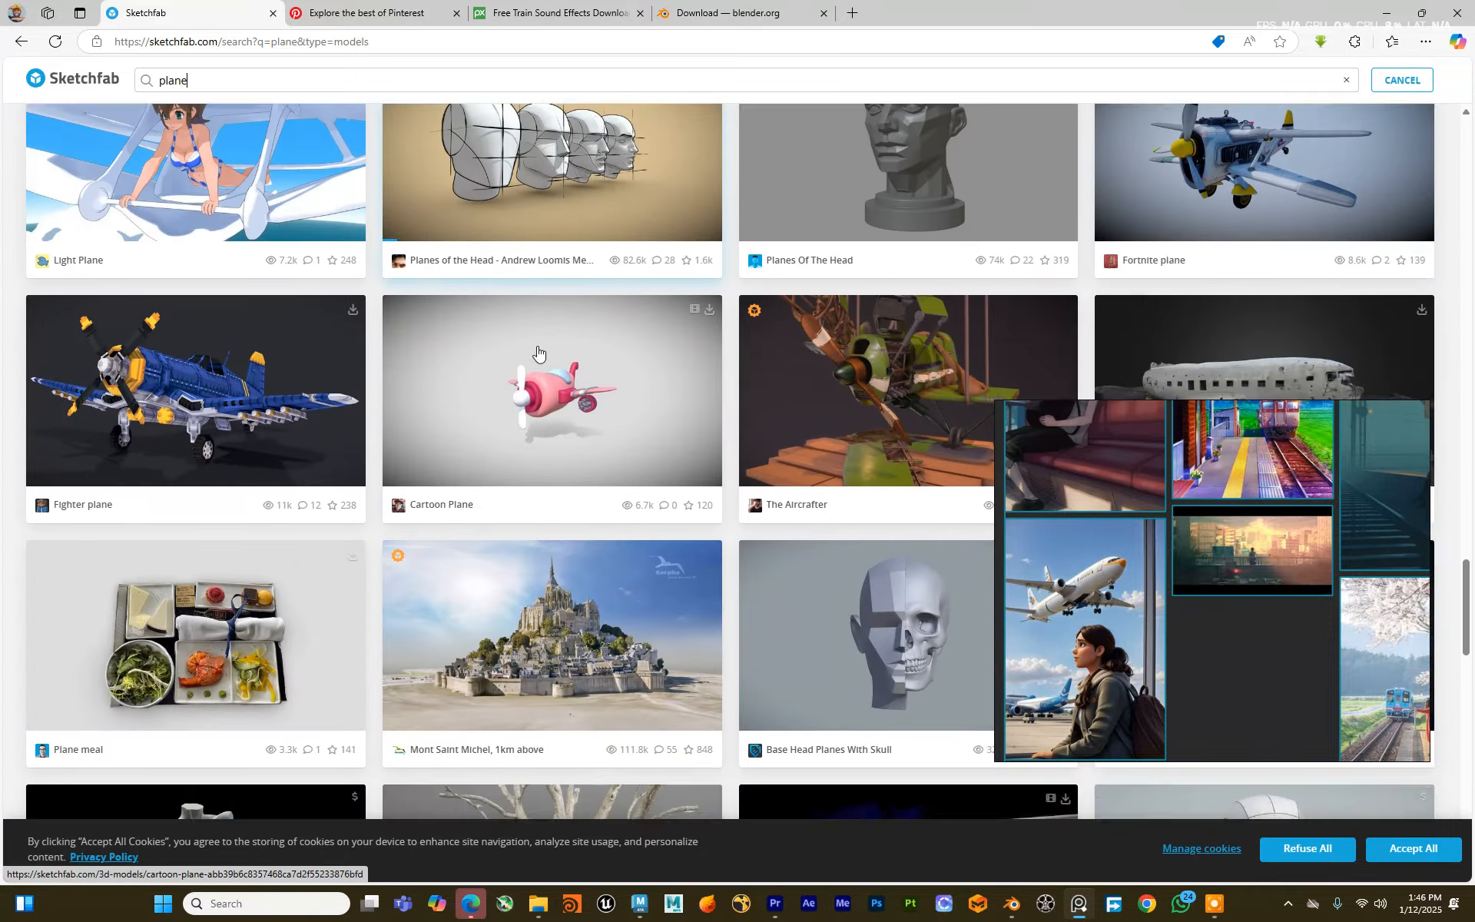
pyautogui.scroll(-10, 538, 352)
pyautogui.scroll(4, 1431, 365)
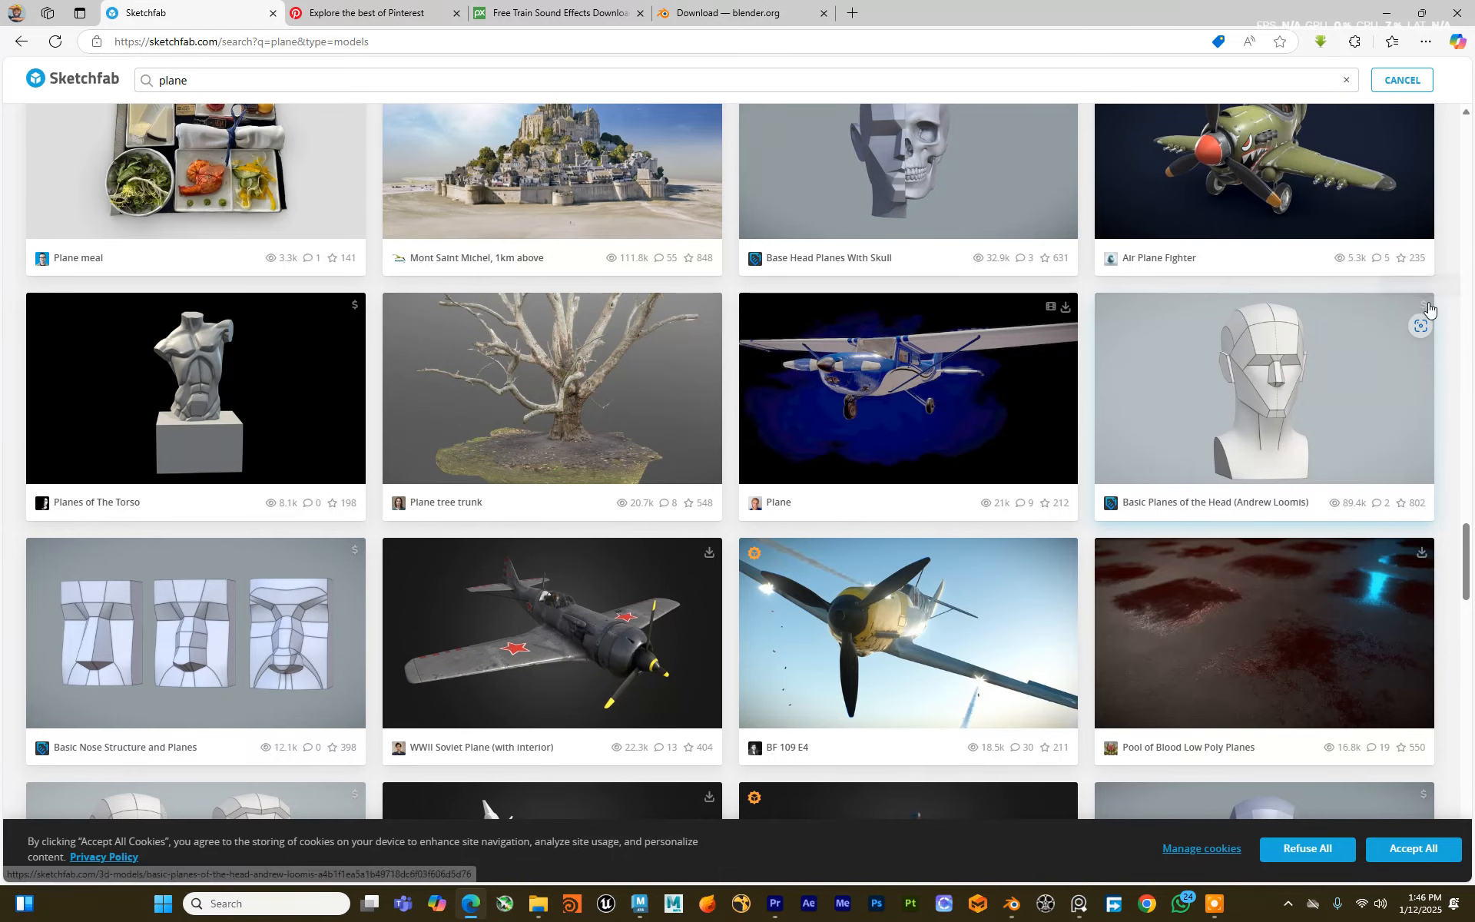
pyautogui.scroll(-5, 299, 514)
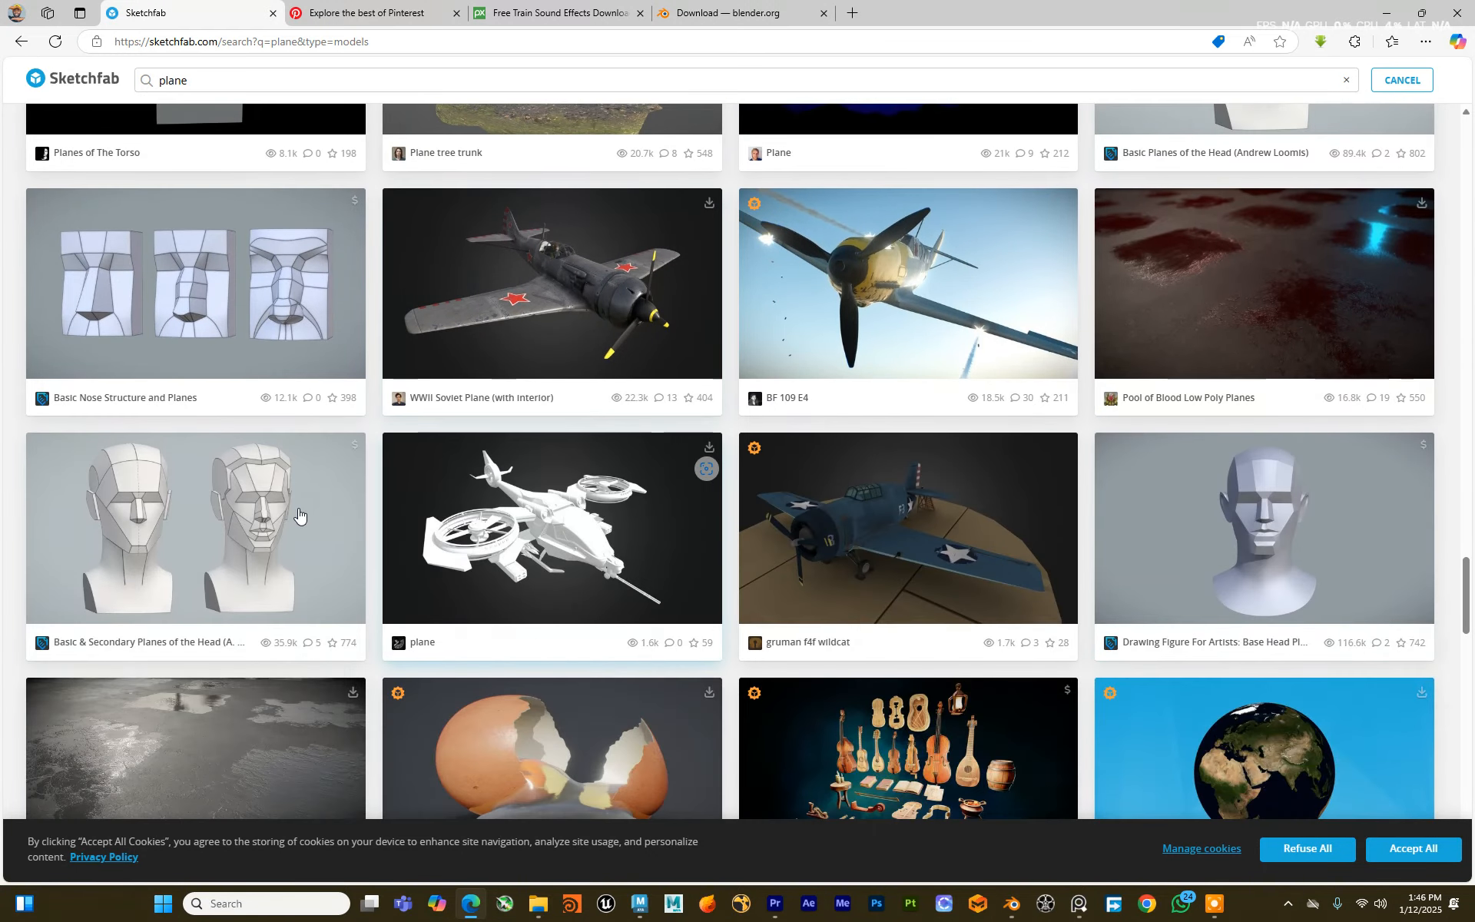
pyautogui.scroll(10, 300, 323)
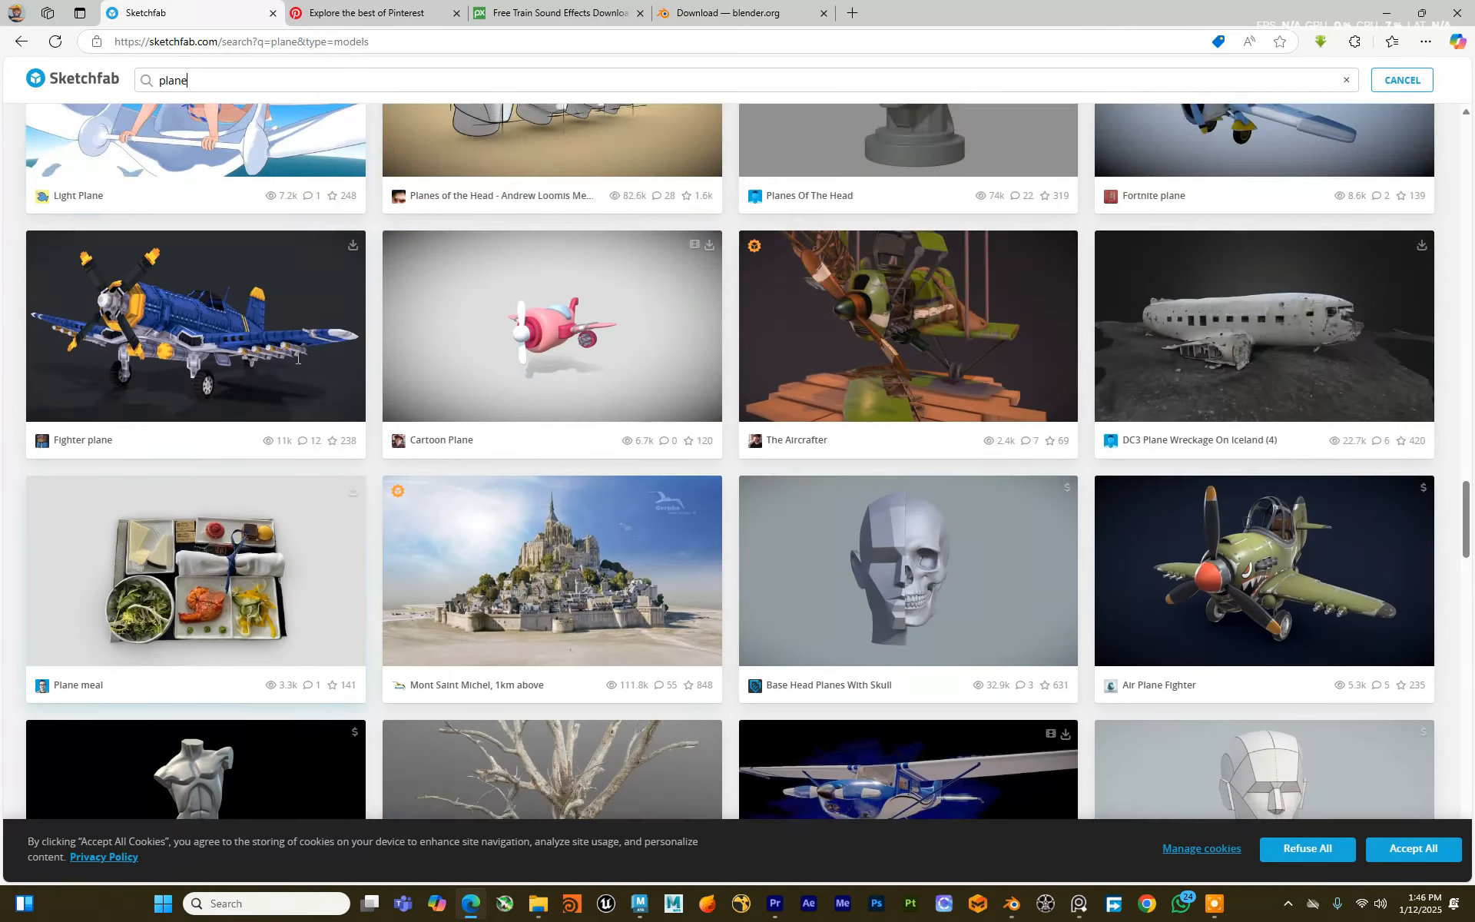
pyautogui.scroll(10, 323, 354)
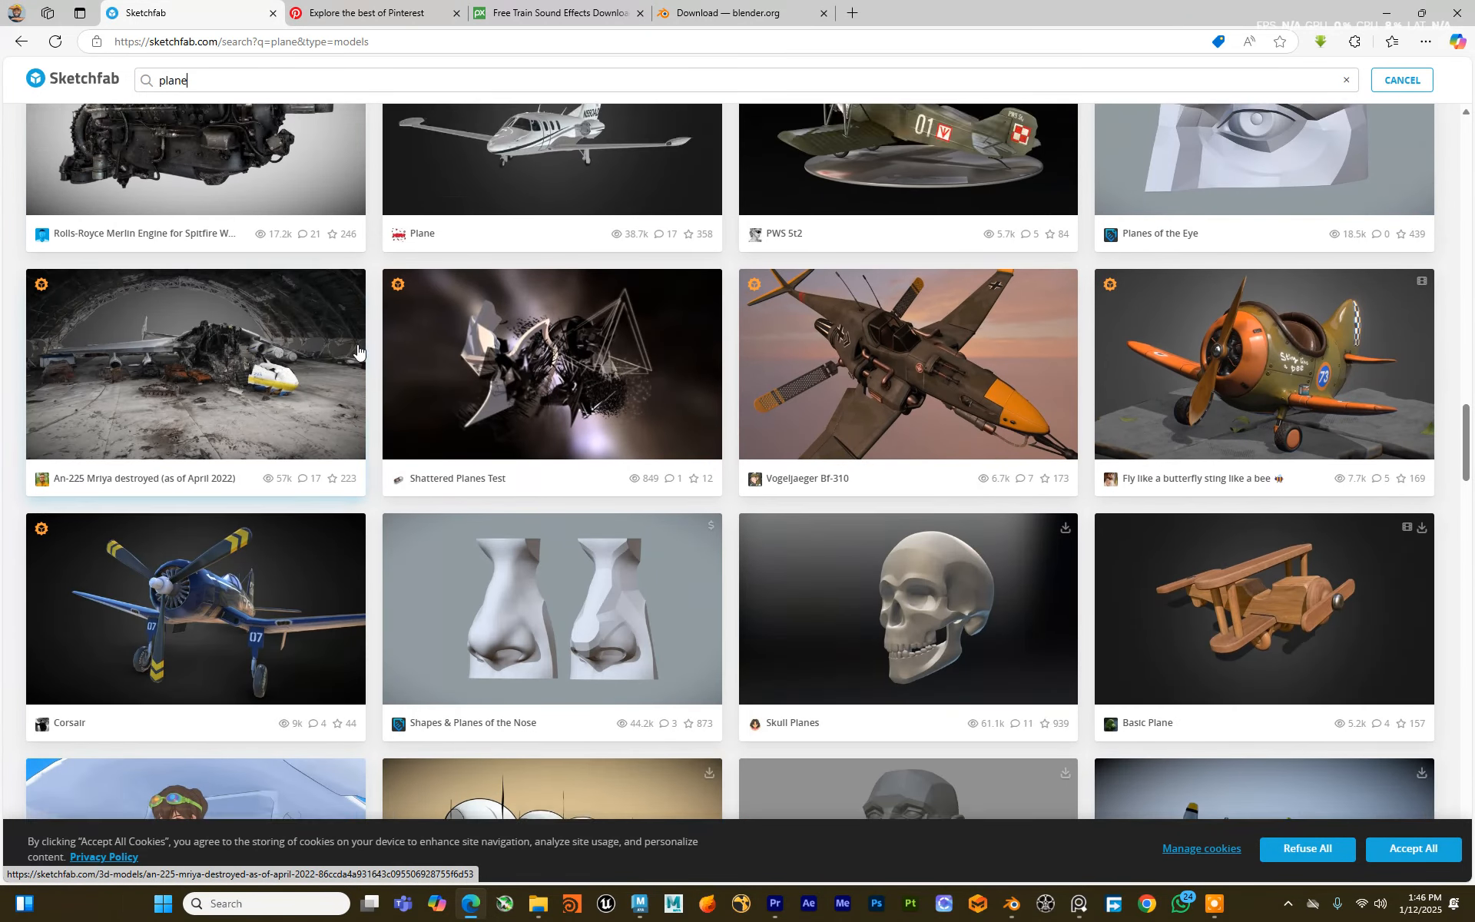
pyautogui.scroll(3, 358, 351)
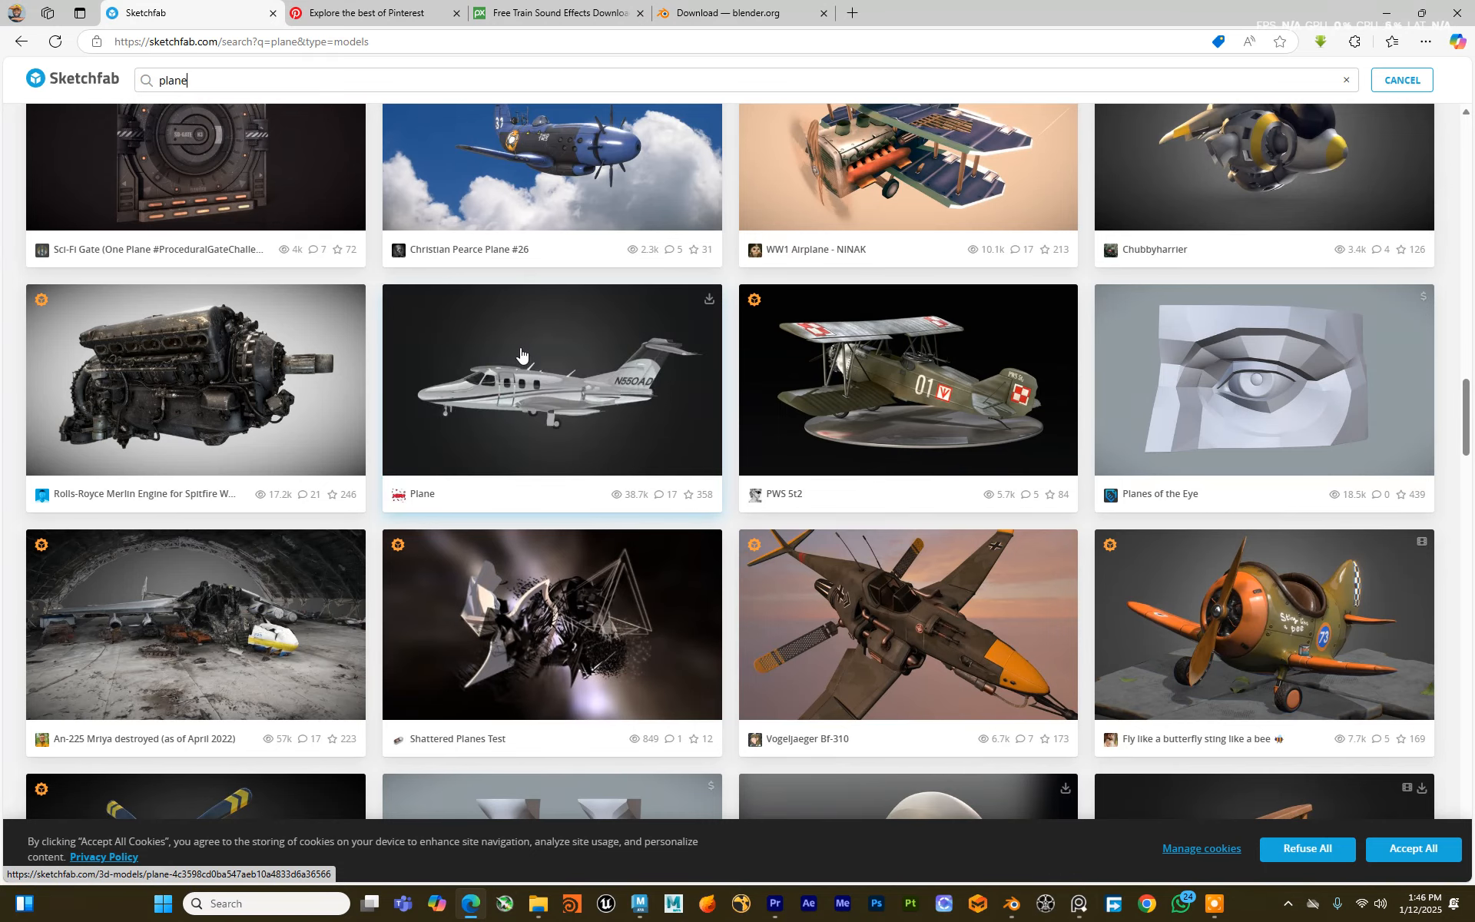
# Step: Download the free white business jet model "Plane" in its original glb format and return to the search results
pyautogui.click(702, 300)
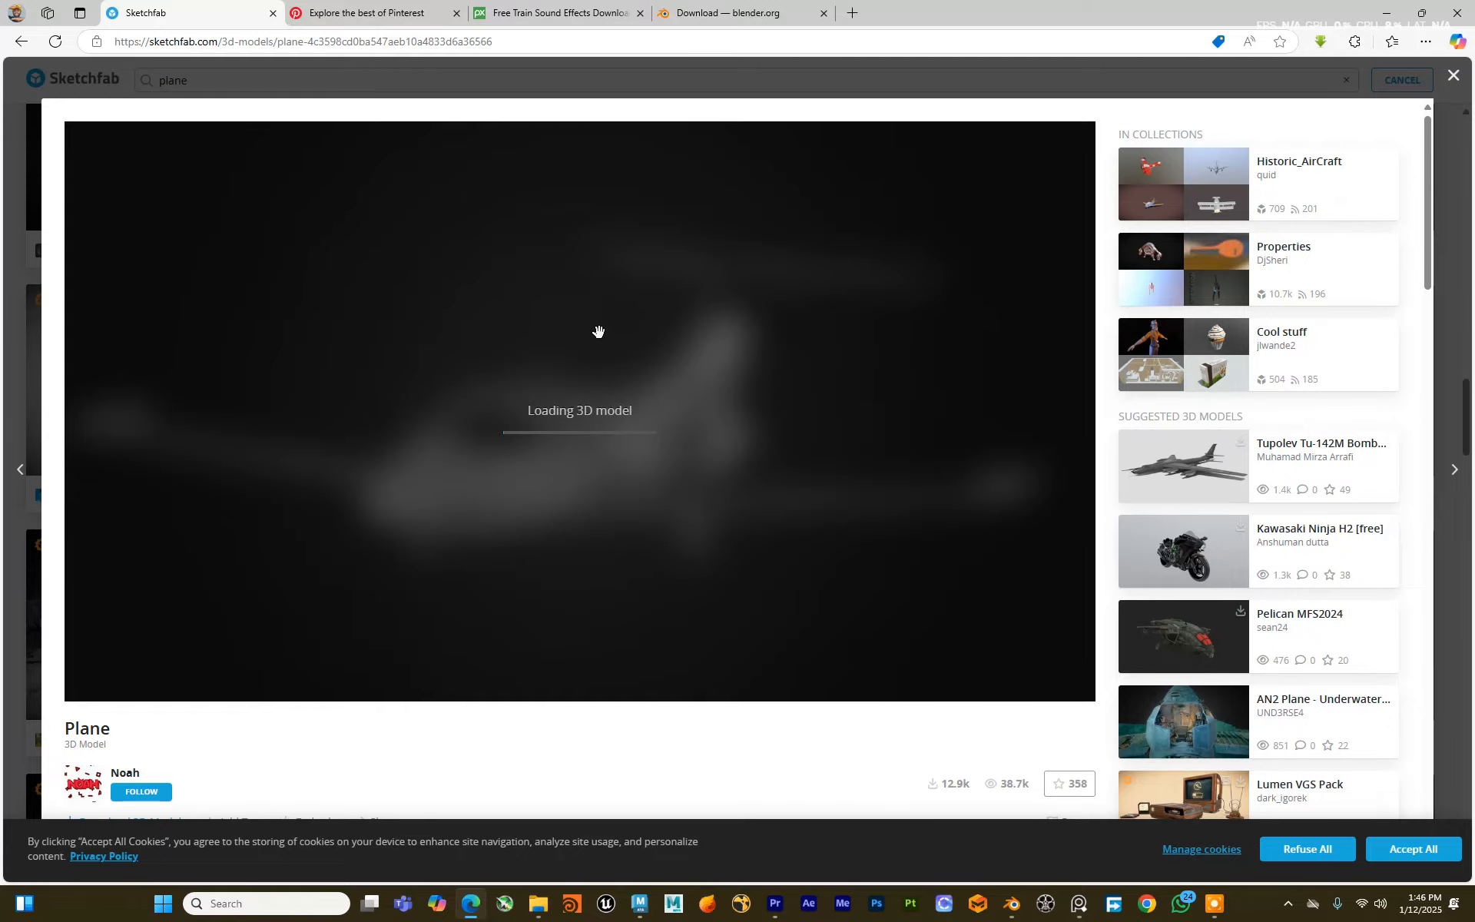
pyautogui.scroll(-5, 177, 449)
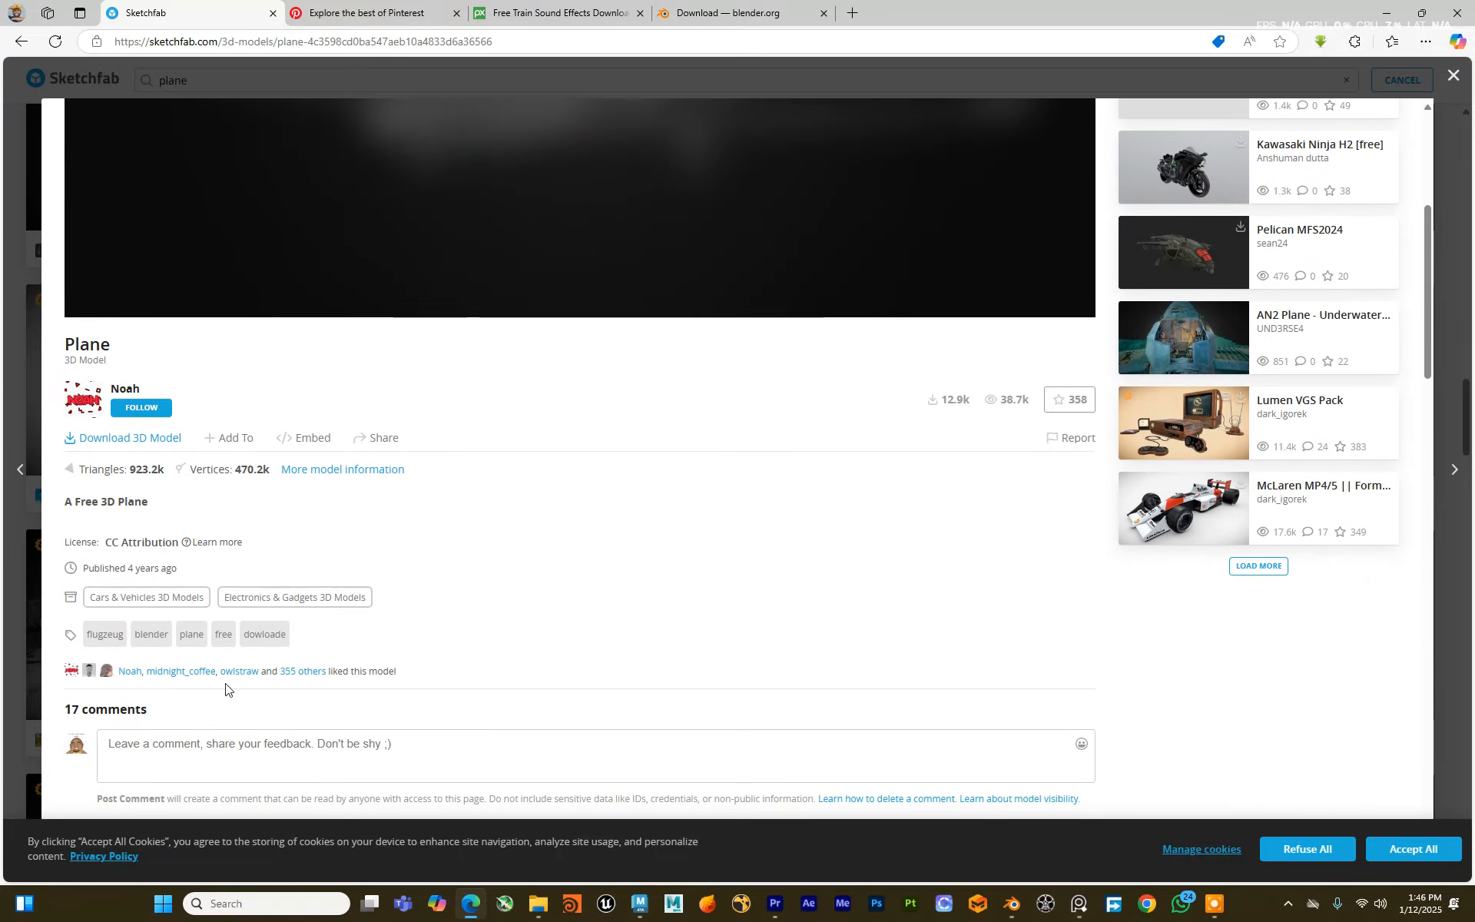
pyautogui.click(127, 437)
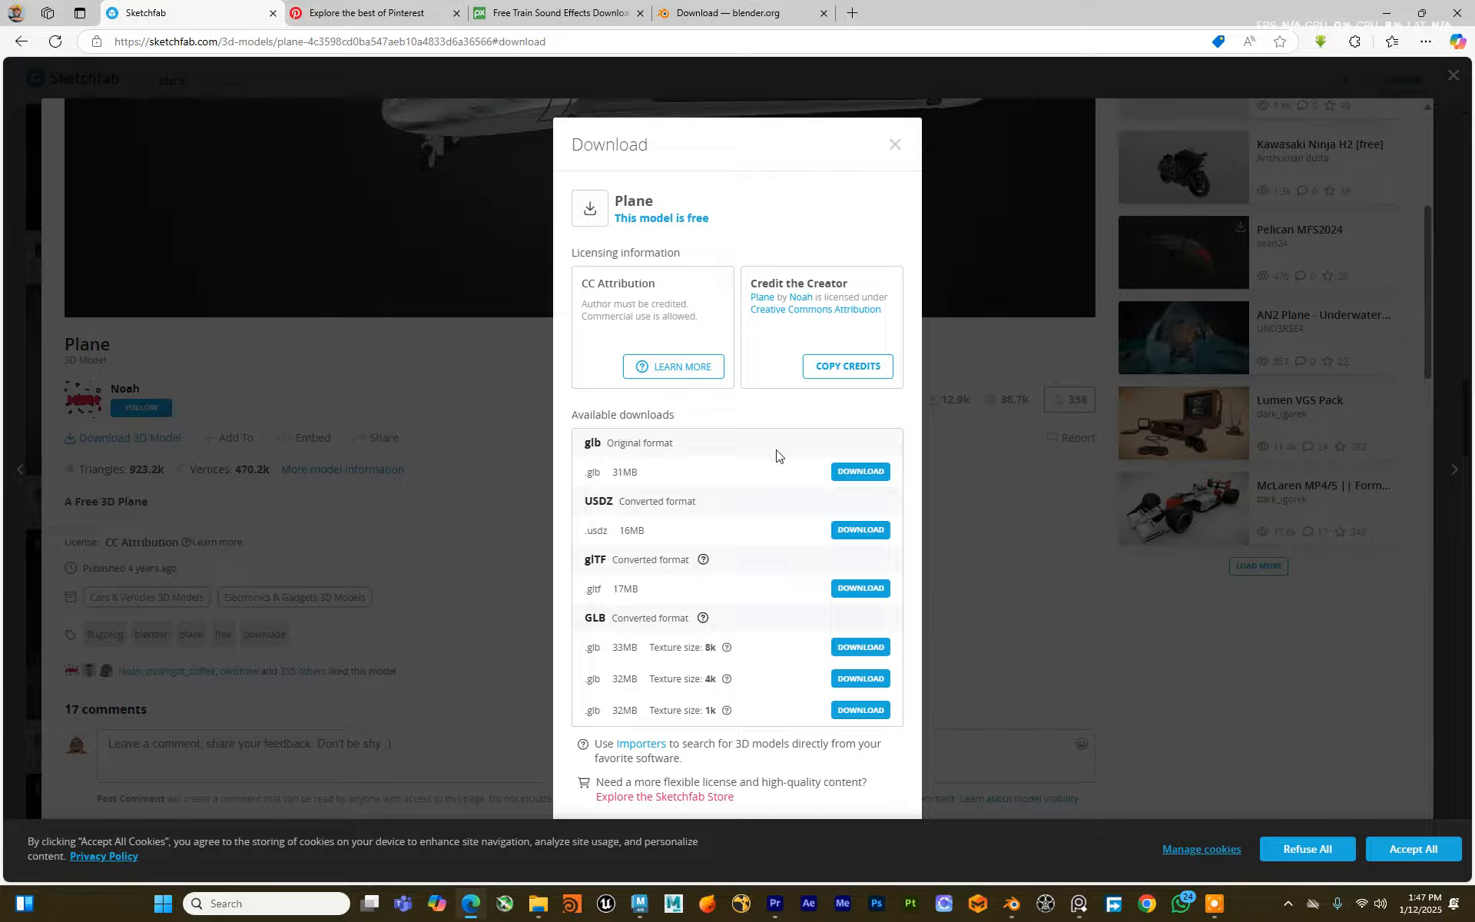
pyautogui.click(864, 471)
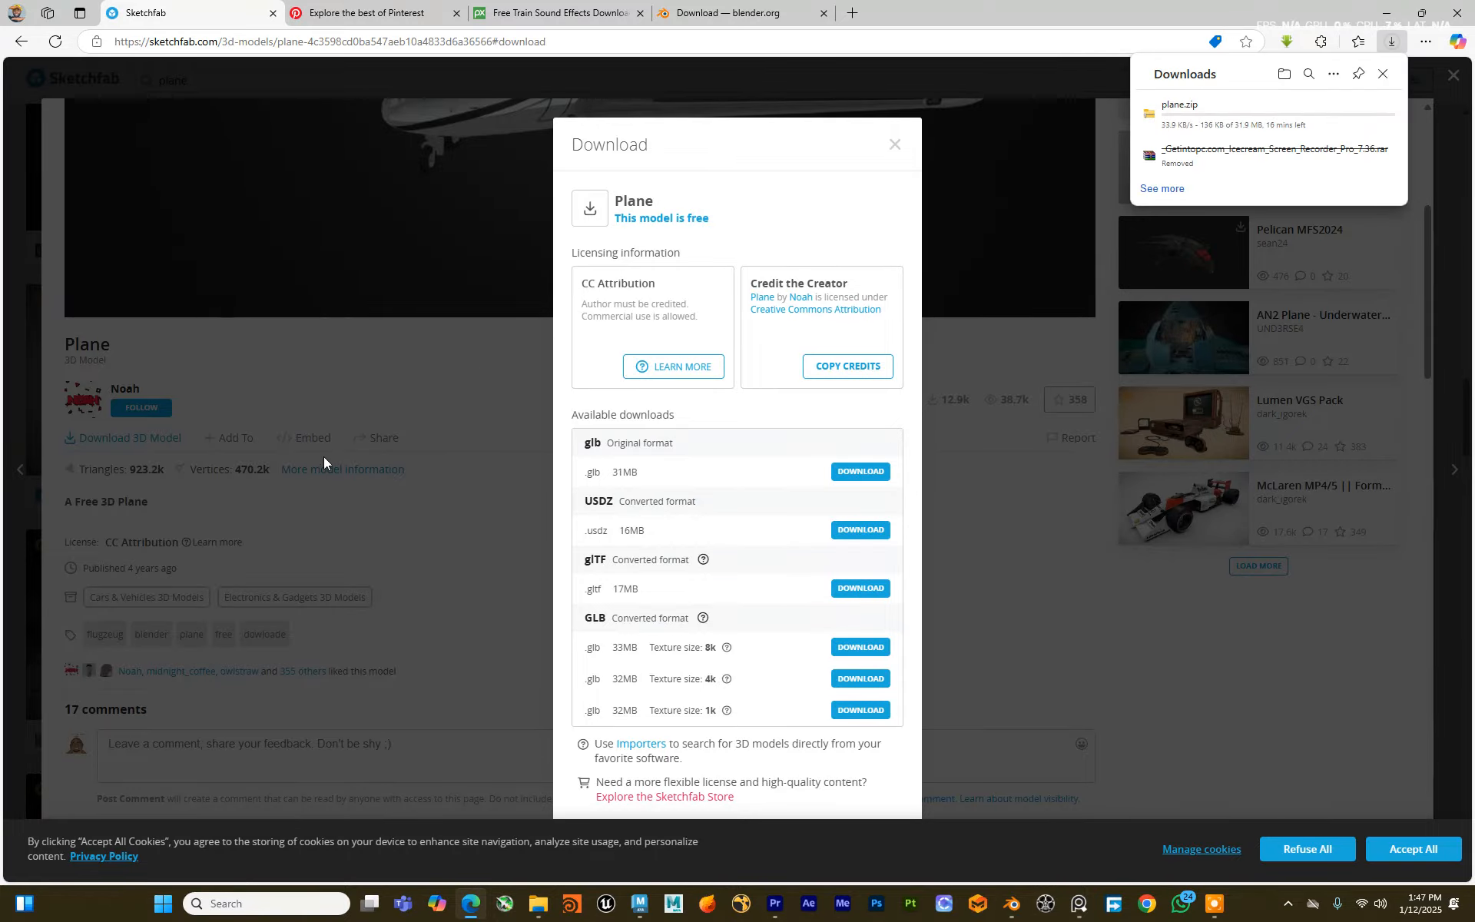
pyautogui.click(467, 389)
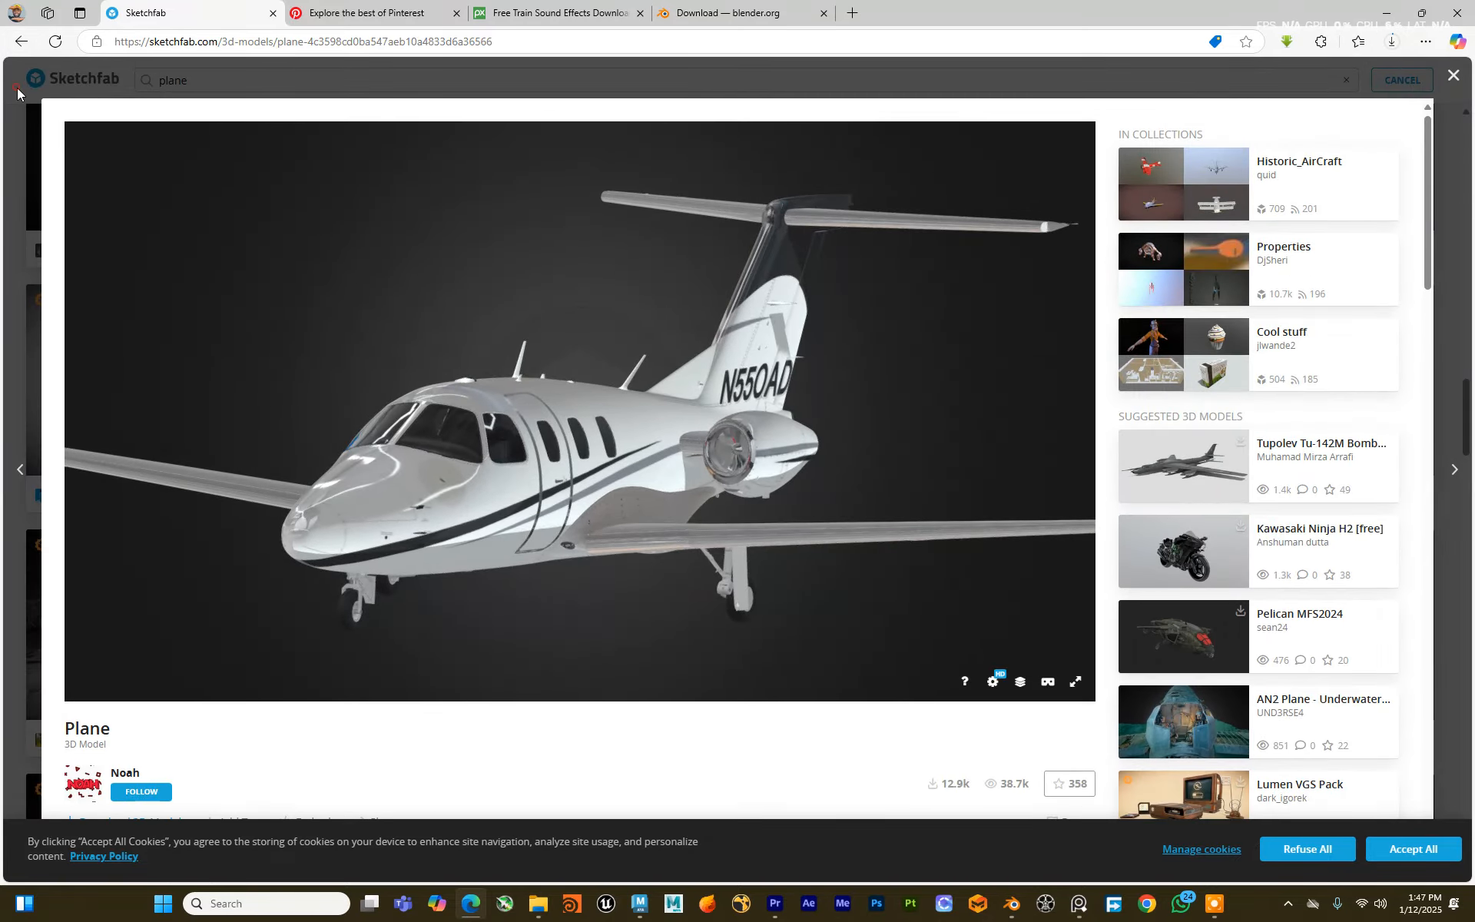
pyautogui.click(17, 88)
# Step: Open the Supermarine Spitfire model from the plane results, review its available download formats and return to the results
pyautogui.scroll(6, 652, 428)
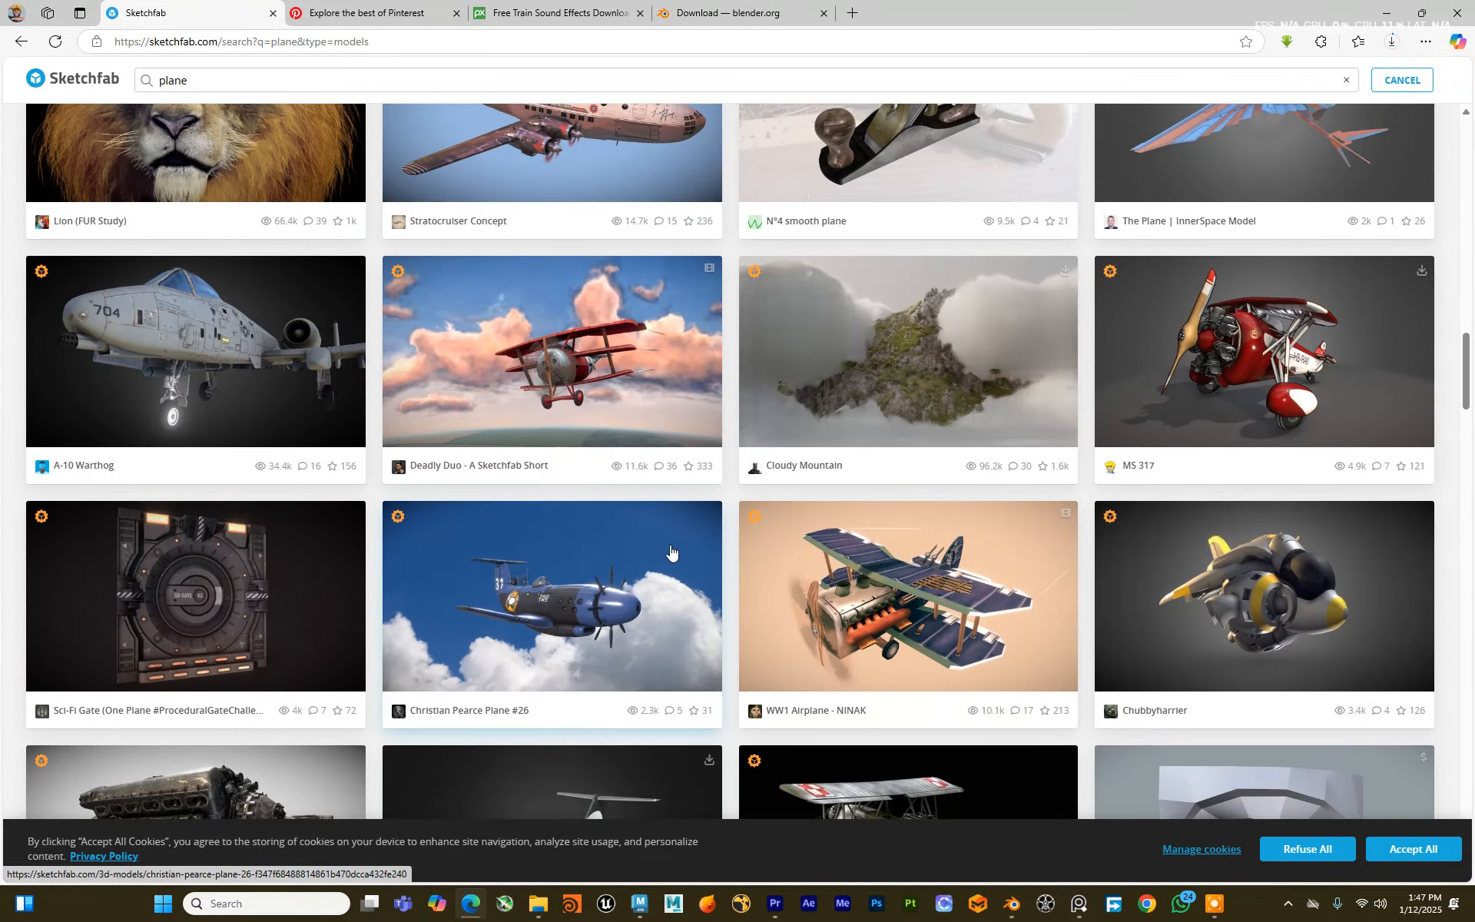
pyautogui.scroll(8, 670, 551)
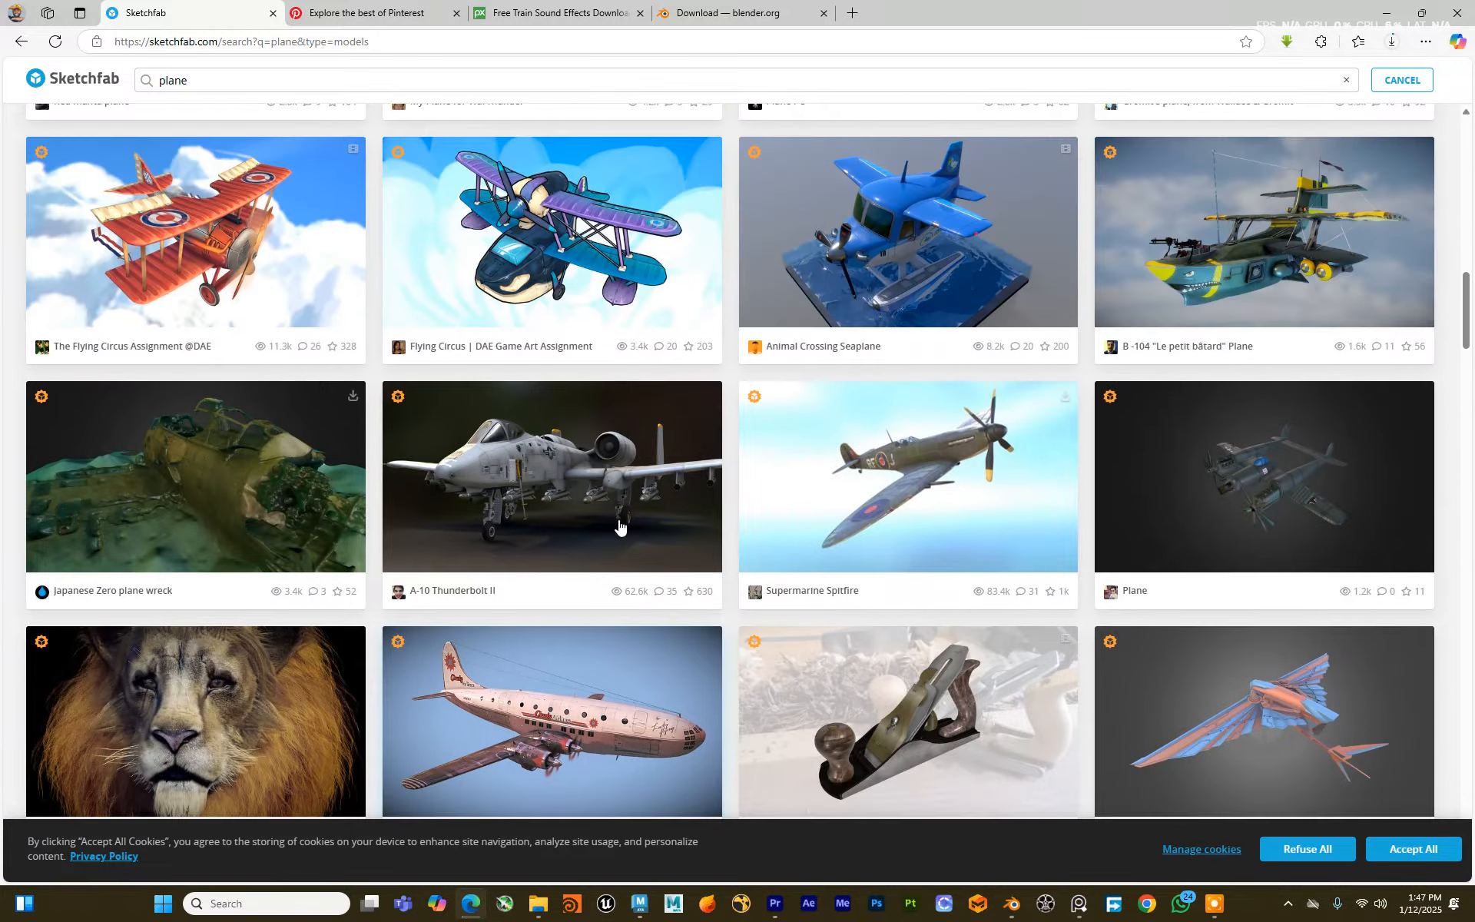
pyautogui.click(768, 504)
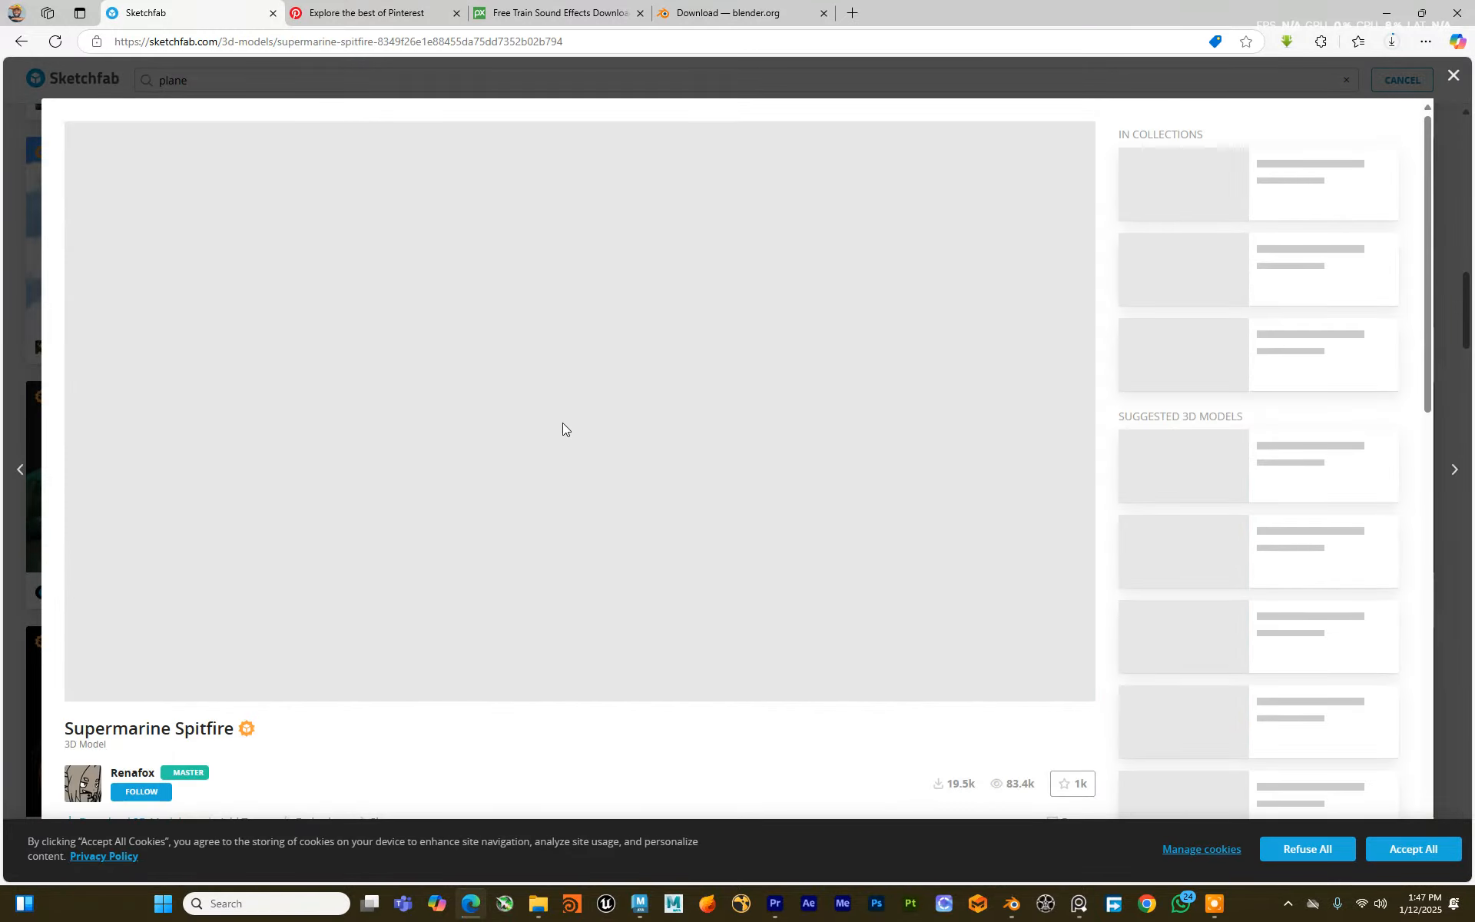
pyautogui.scroll(-3, 346, 721)
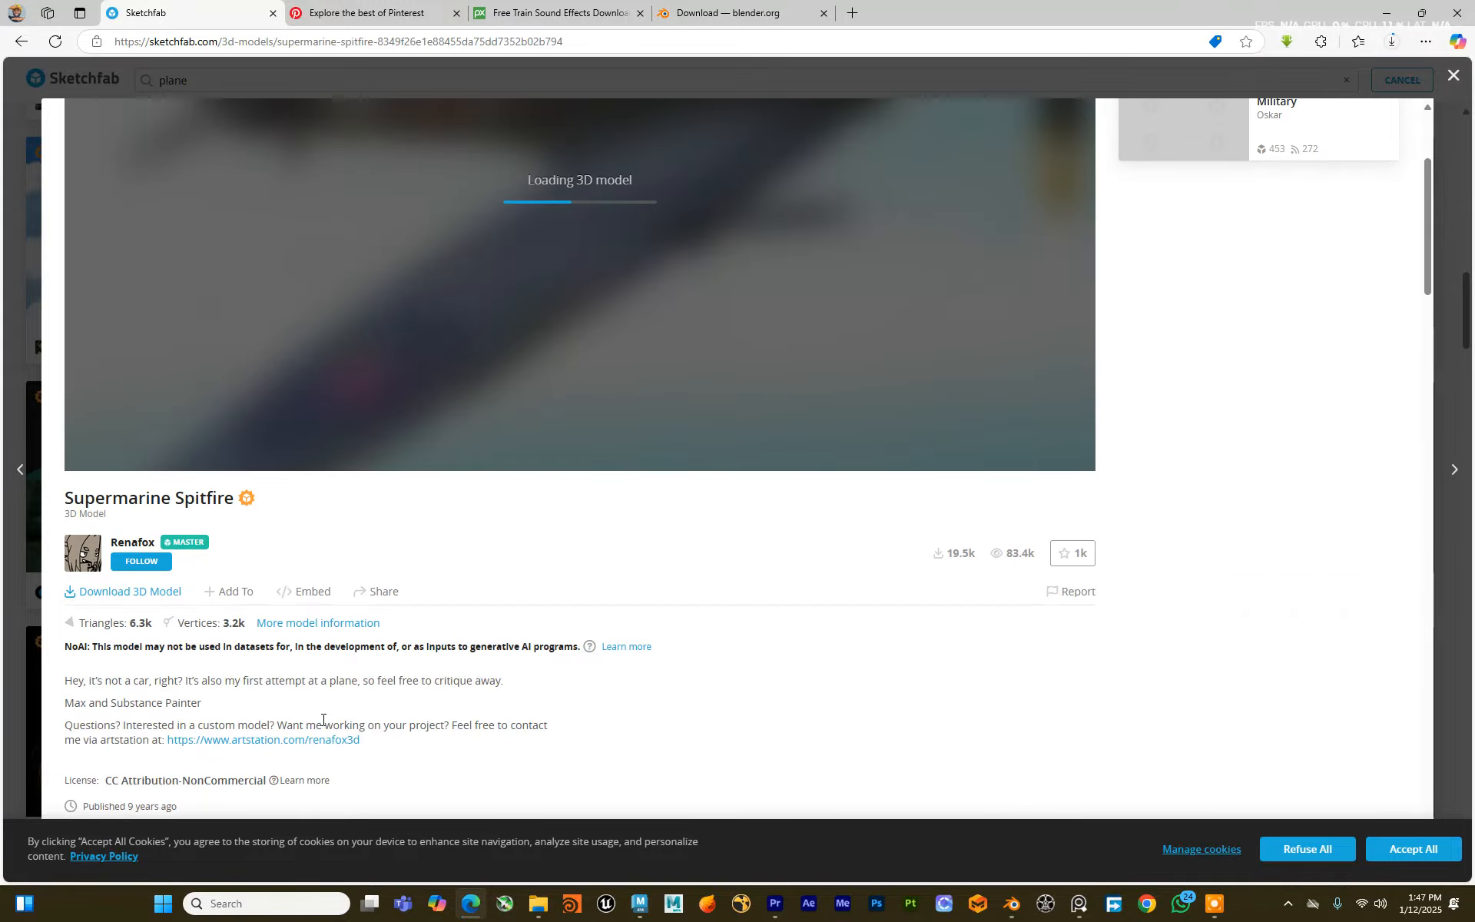
pyautogui.click(137, 592)
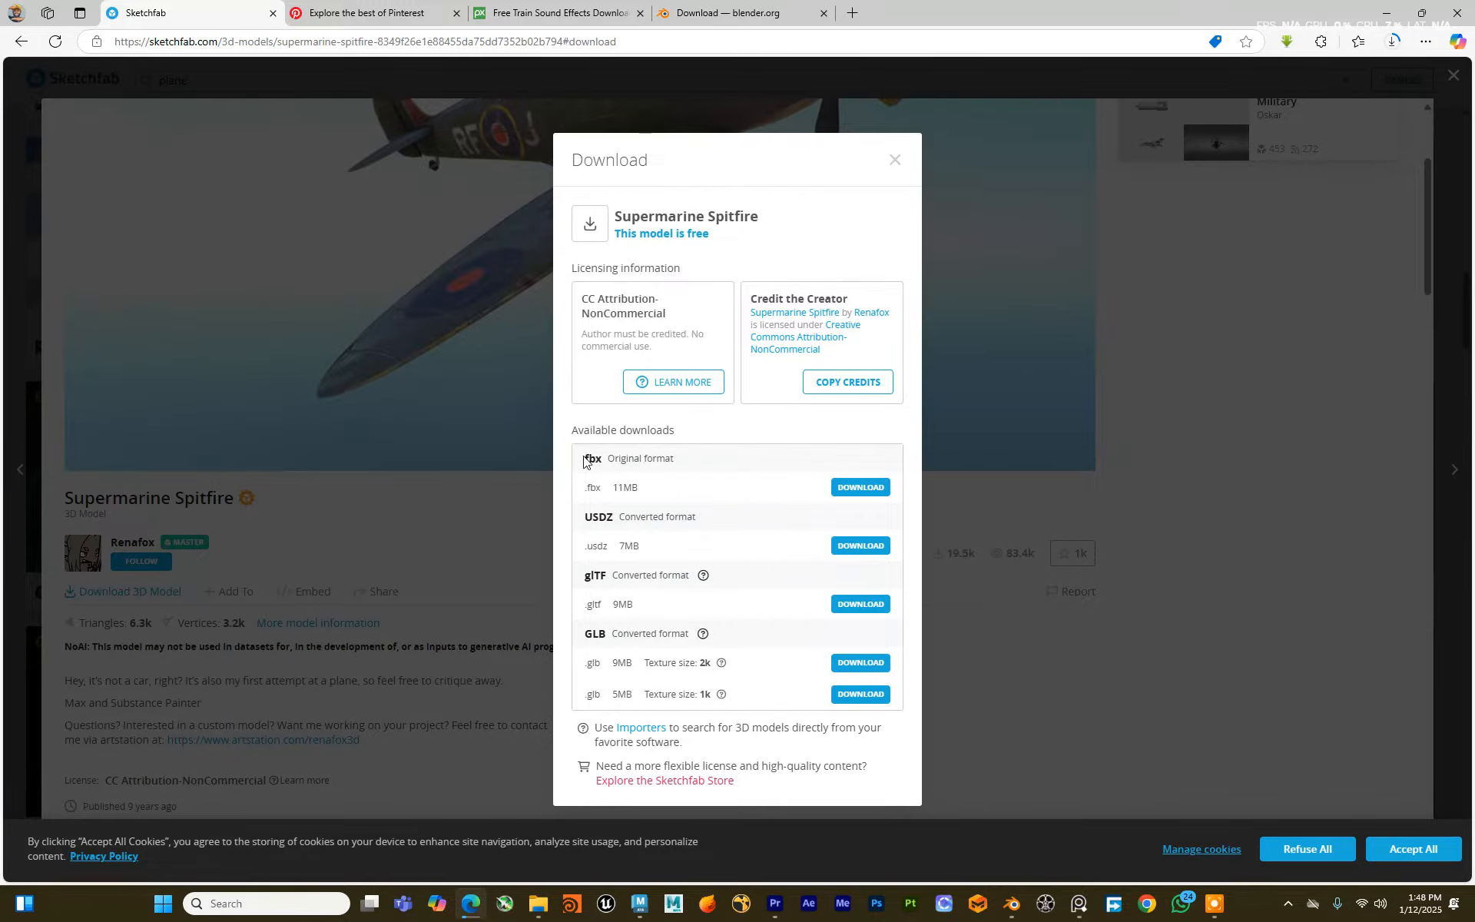
pyautogui.click(493, 541)
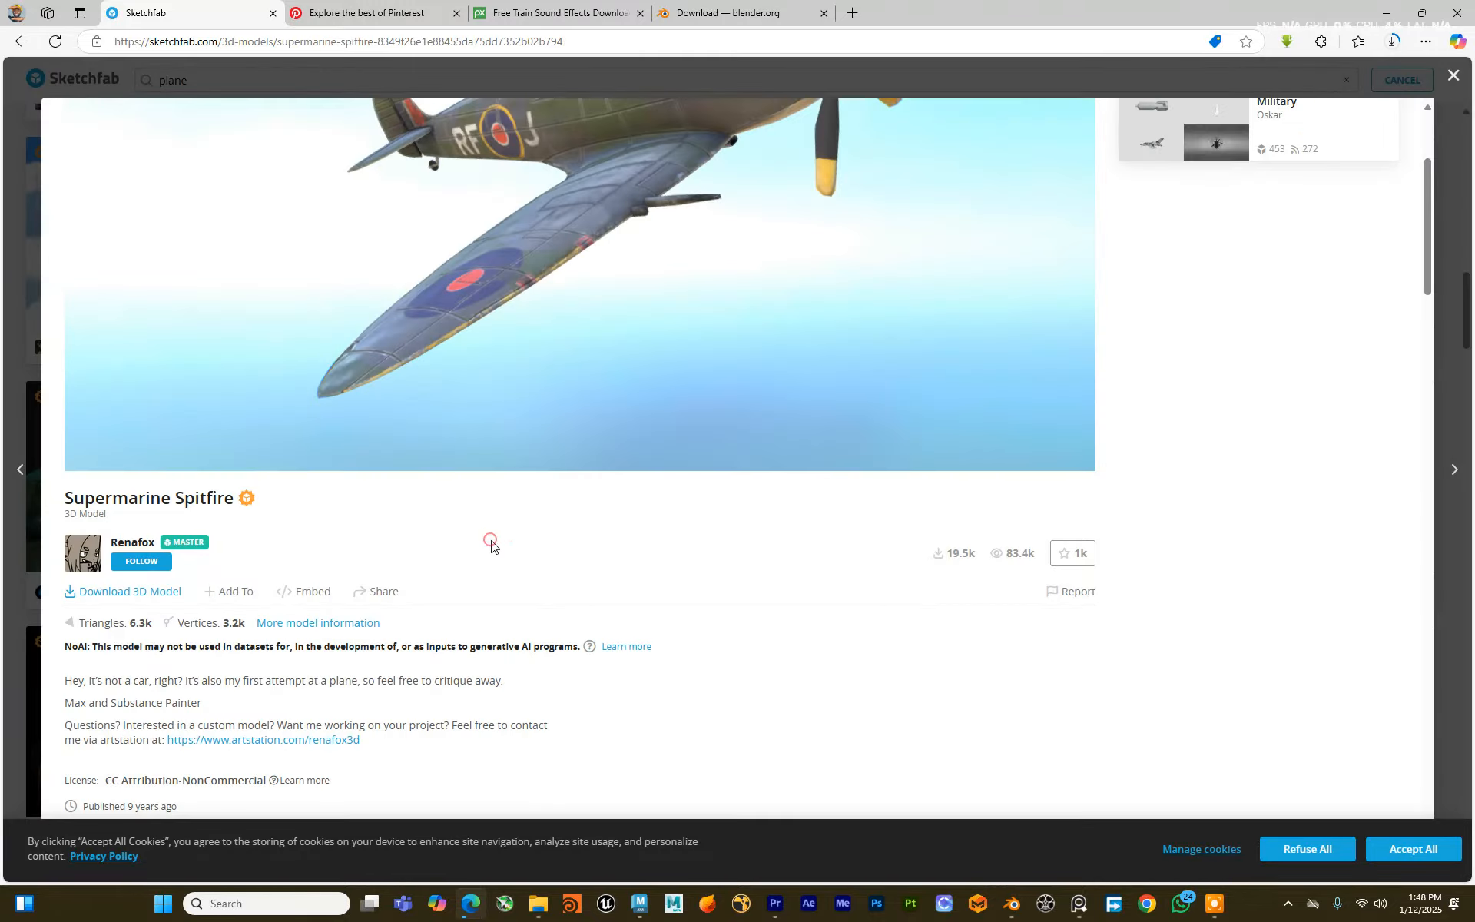
pyautogui.click(21, 42)
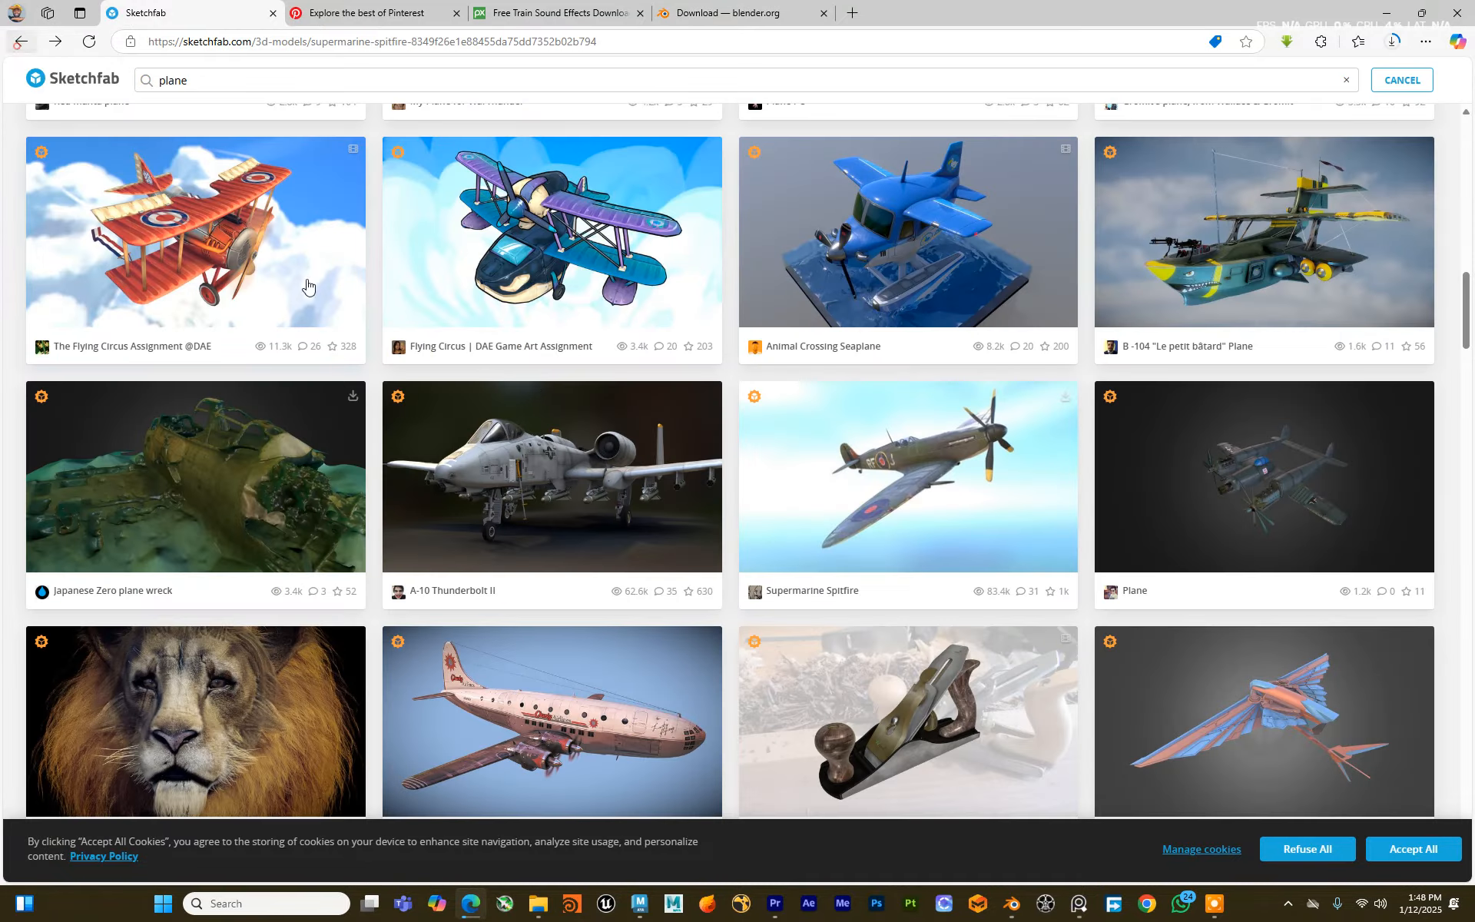
# Step: Open the Plane PC model, review its available download formats and leave the model page without downloading
pyautogui.scroll(4, 672, 409)
pyautogui.click(906, 338)
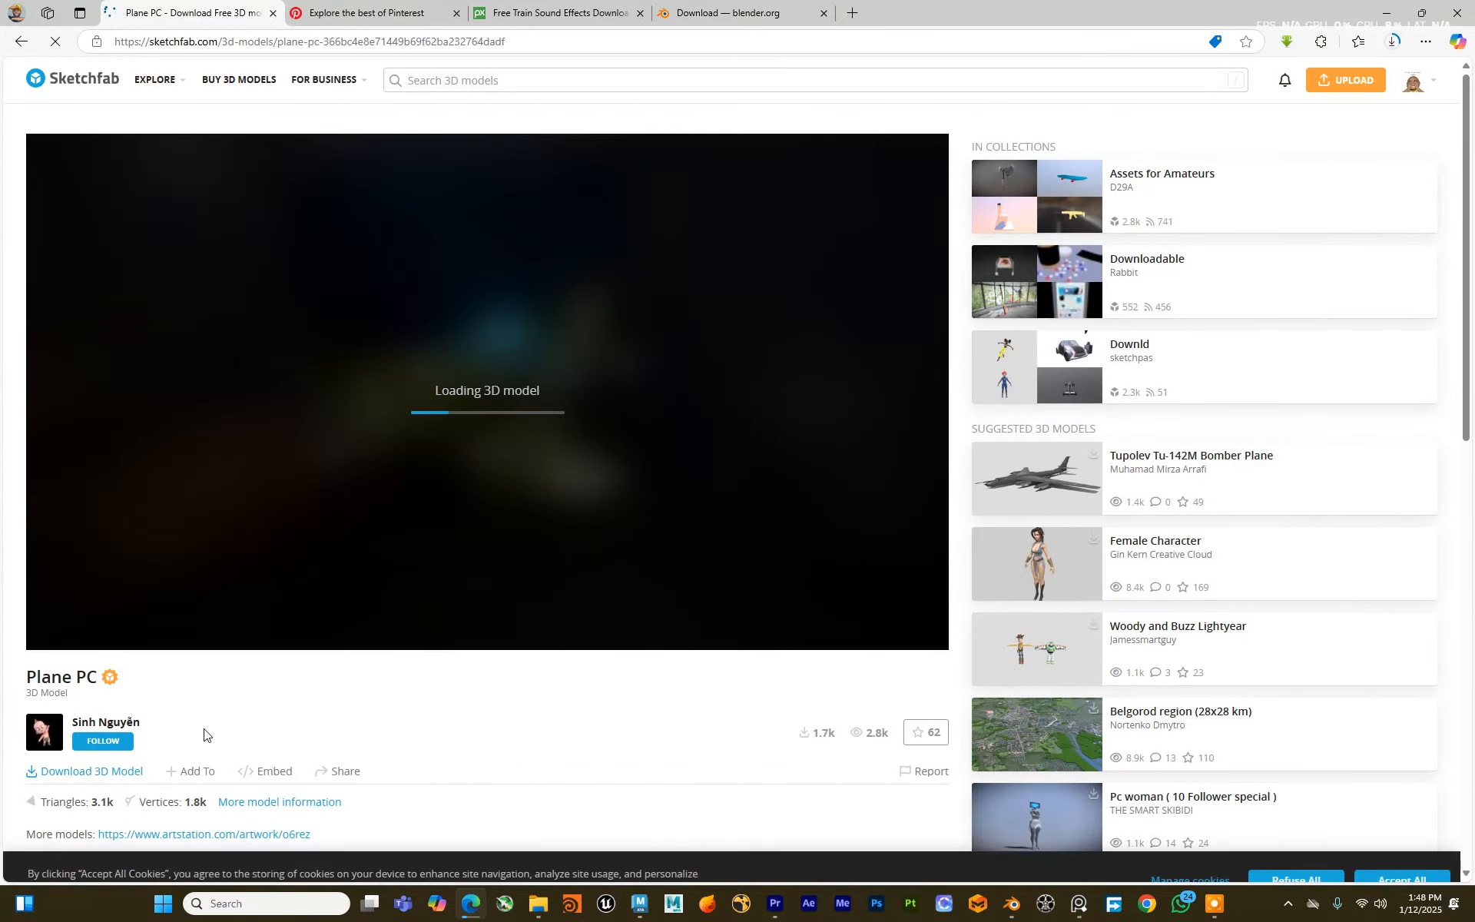
pyautogui.click(115, 770)
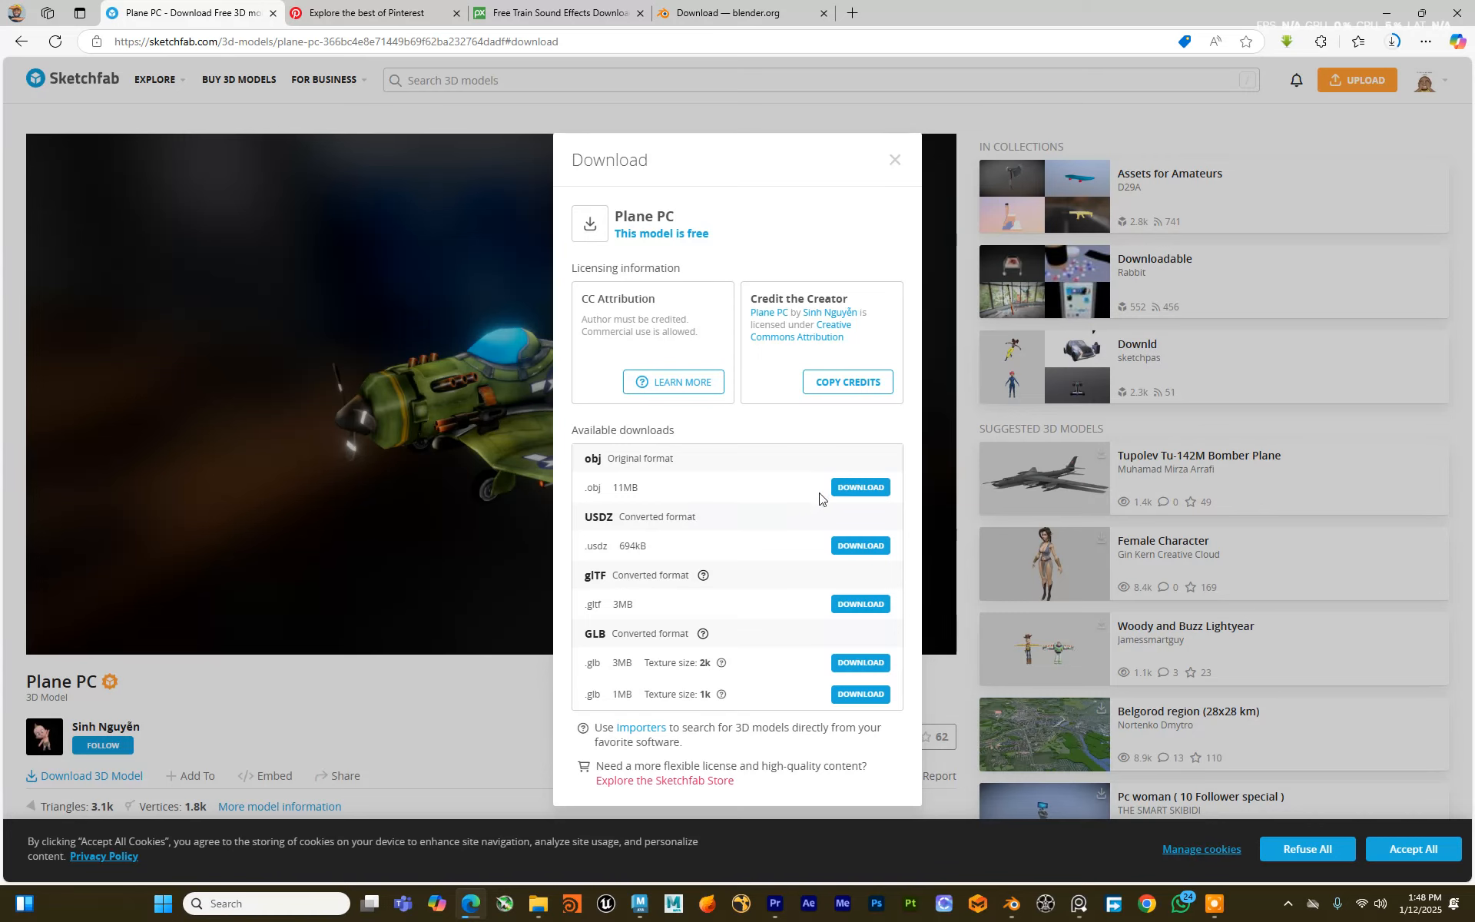
pyautogui.click(430, 691)
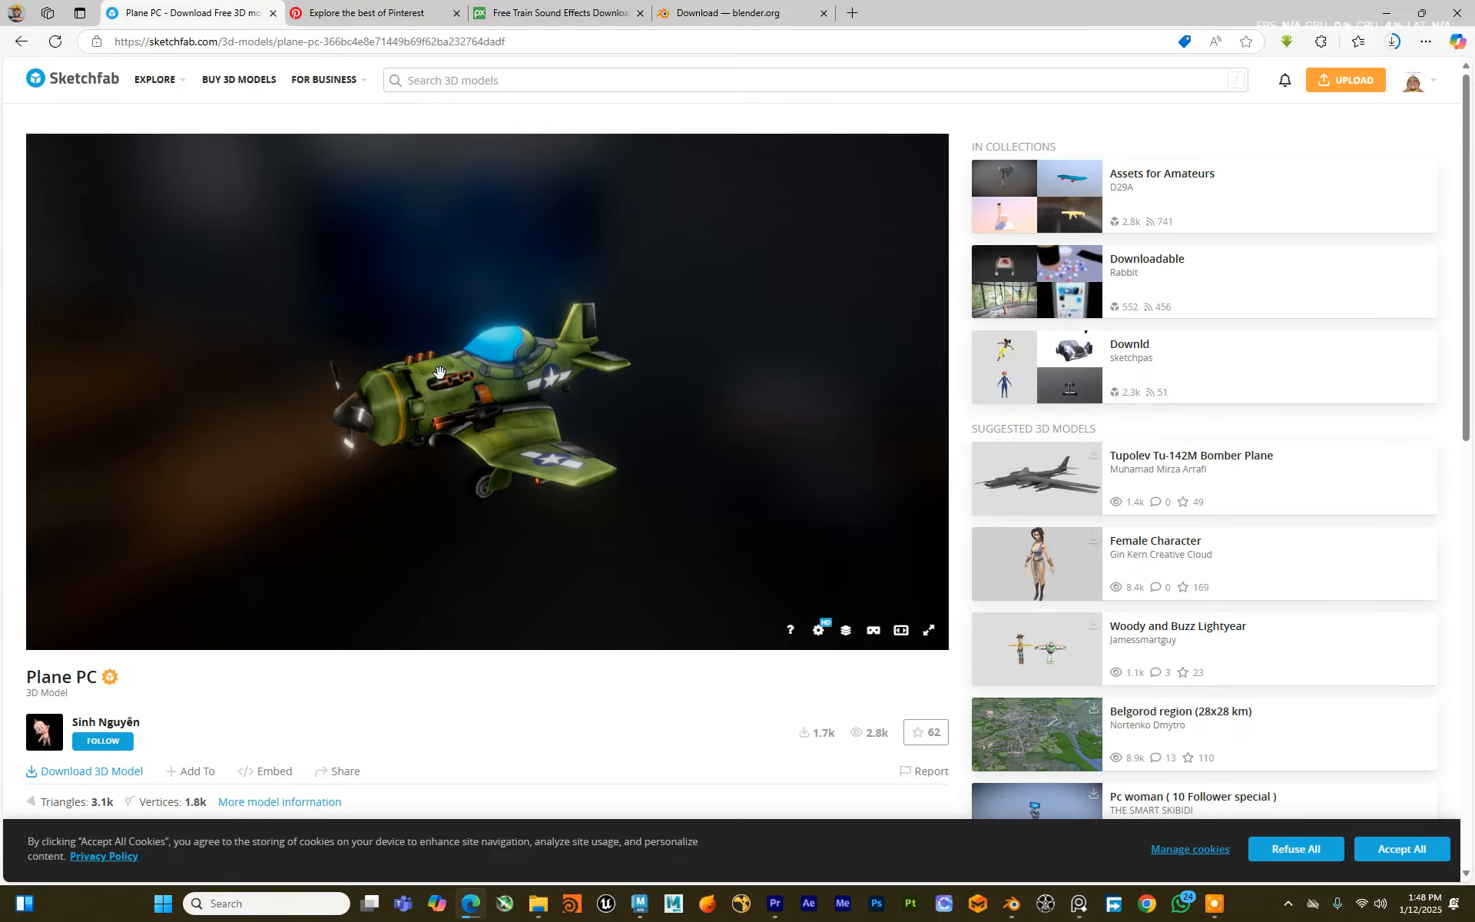
pyautogui.click(17, 39)
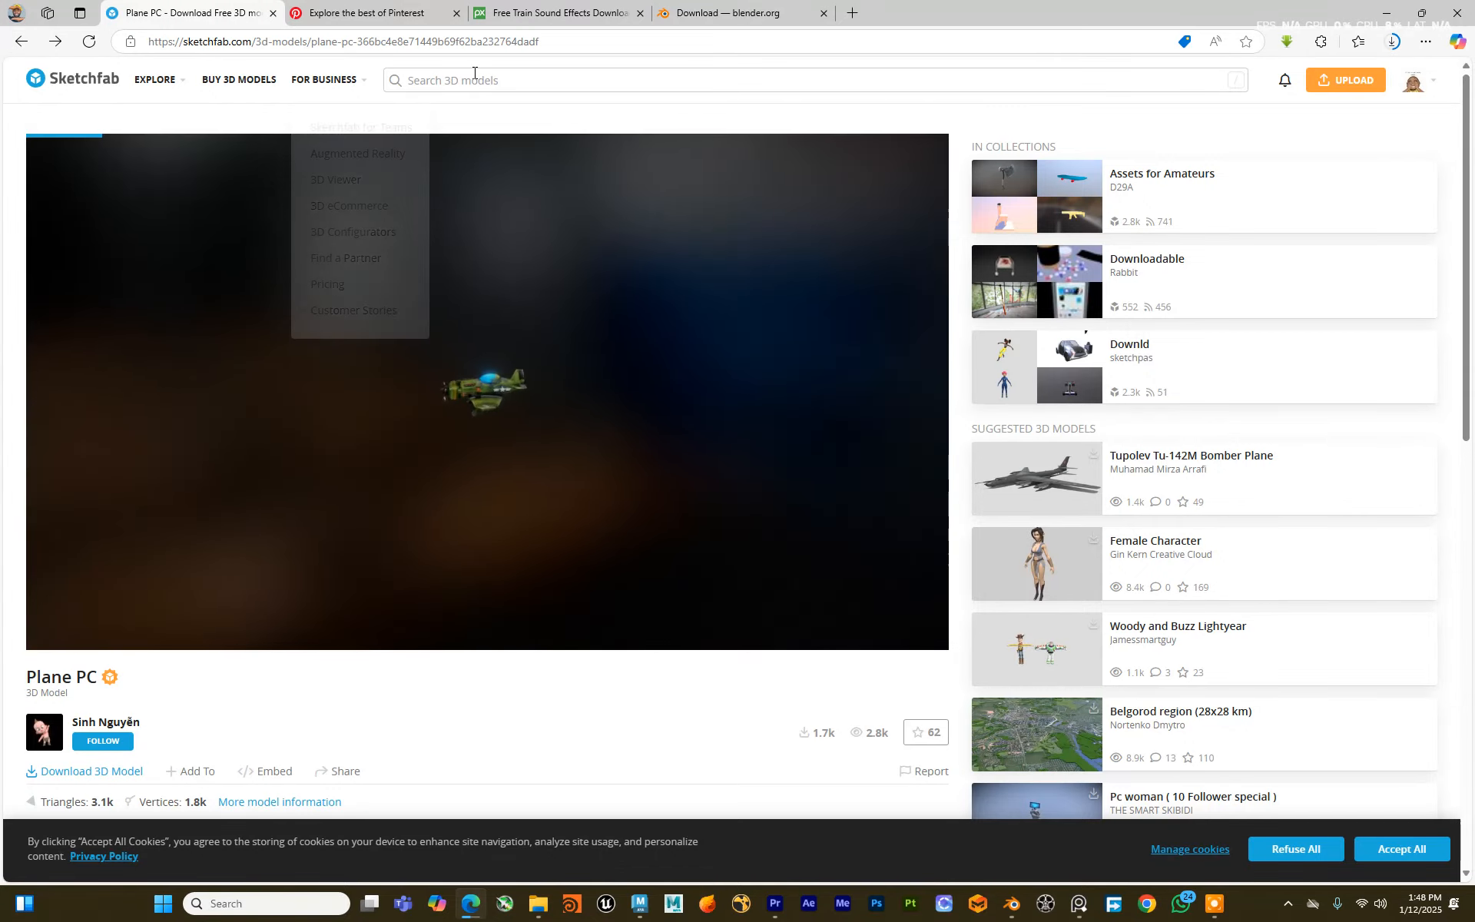
# Step: Search Sketchfab for "chair" models and look through the results
pyautogui.click(474, 73)
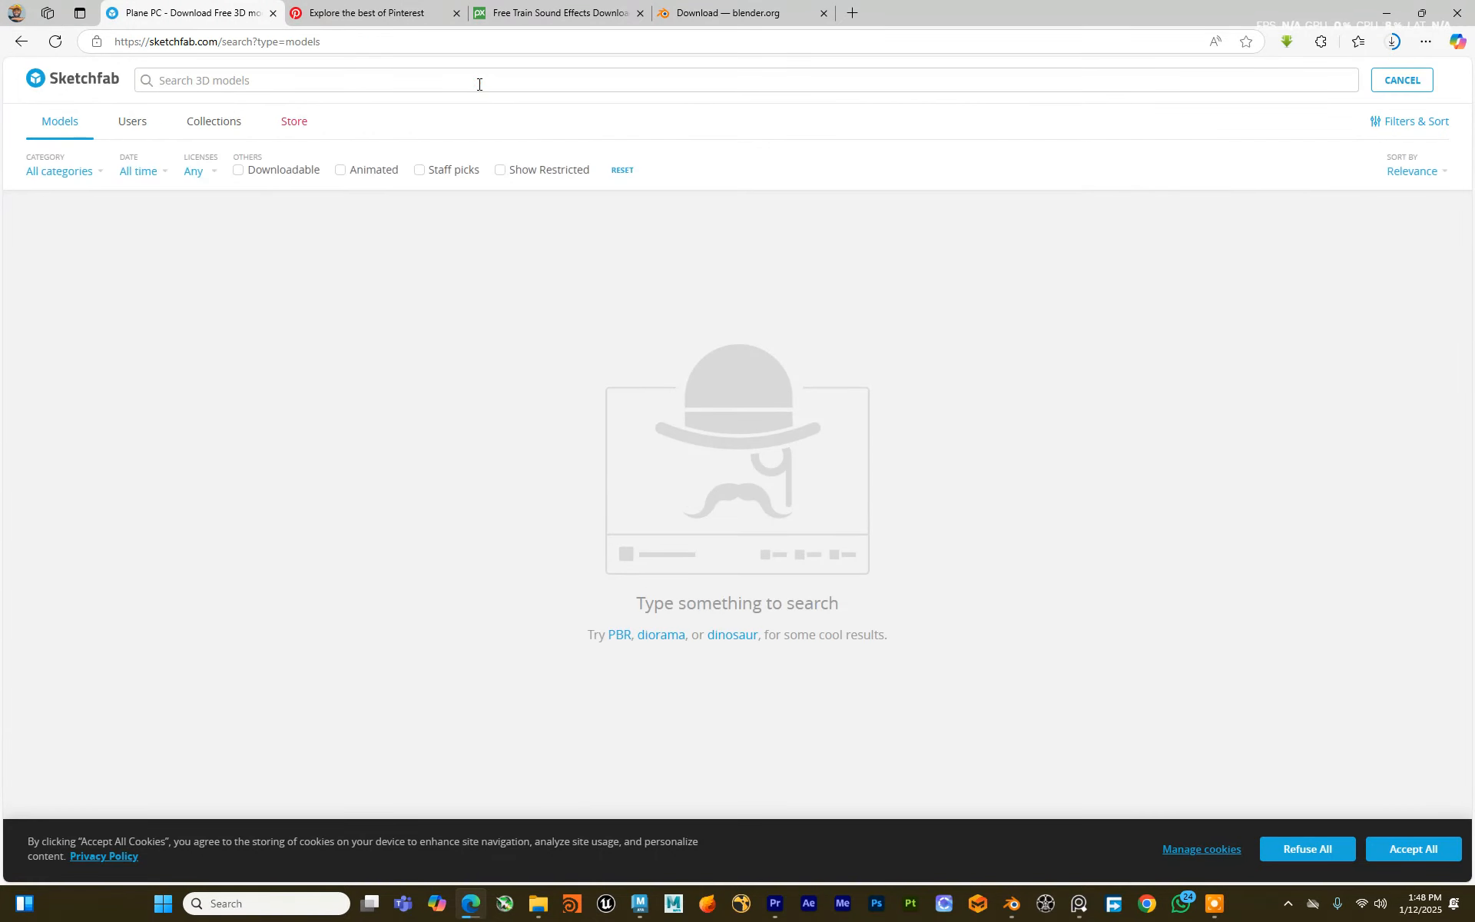
pyautogui.write('chair')
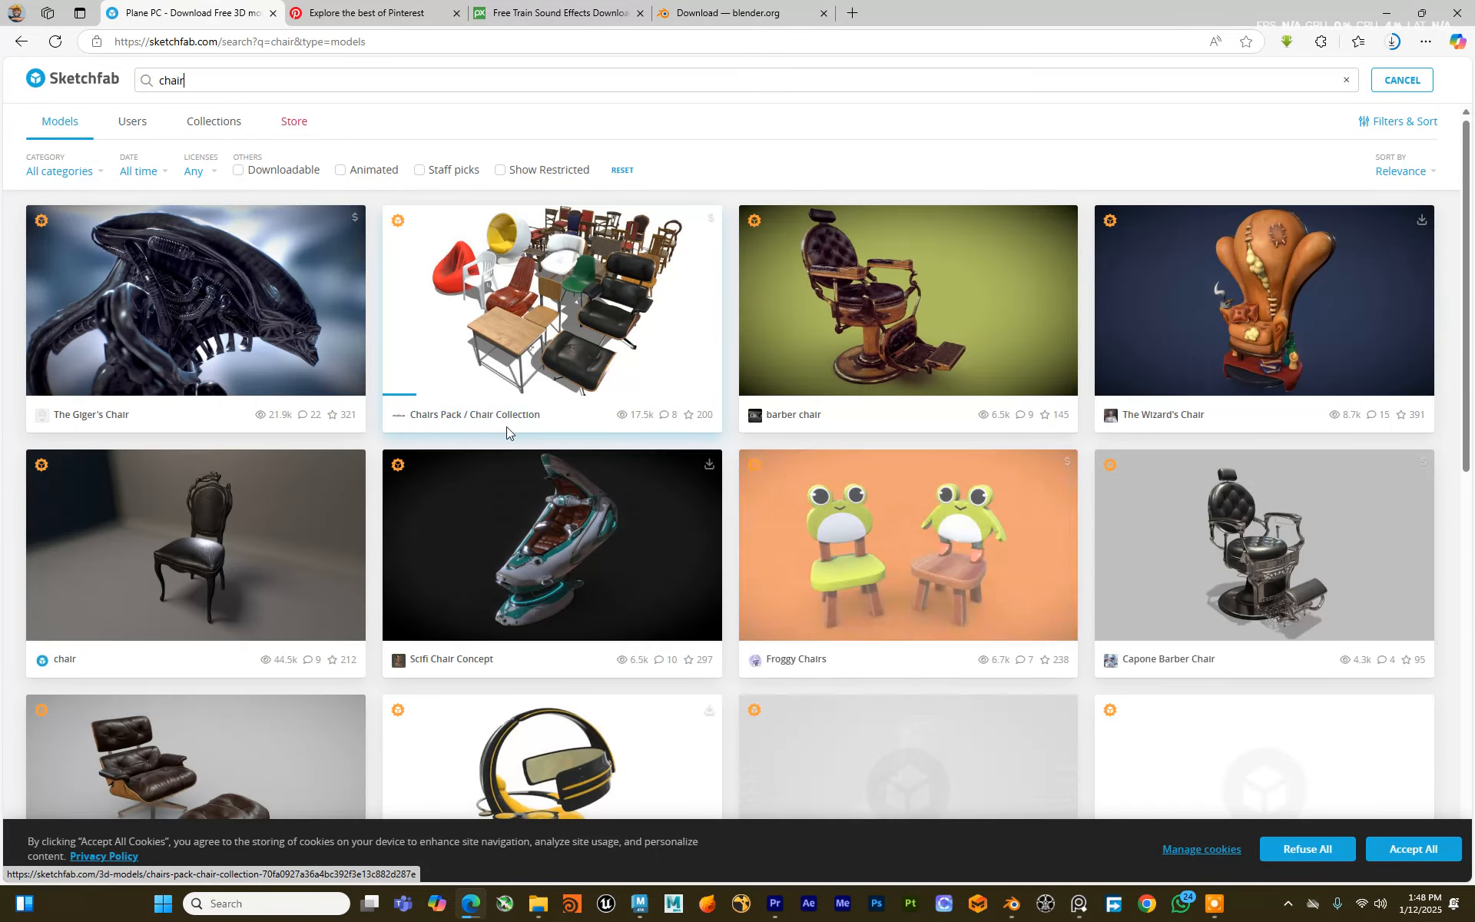
pyautogui.scroll(-4, 513, 421)
pyautogui.scroll(4, 510, 412)
pyautogui.scroll(-8, 561, 361)
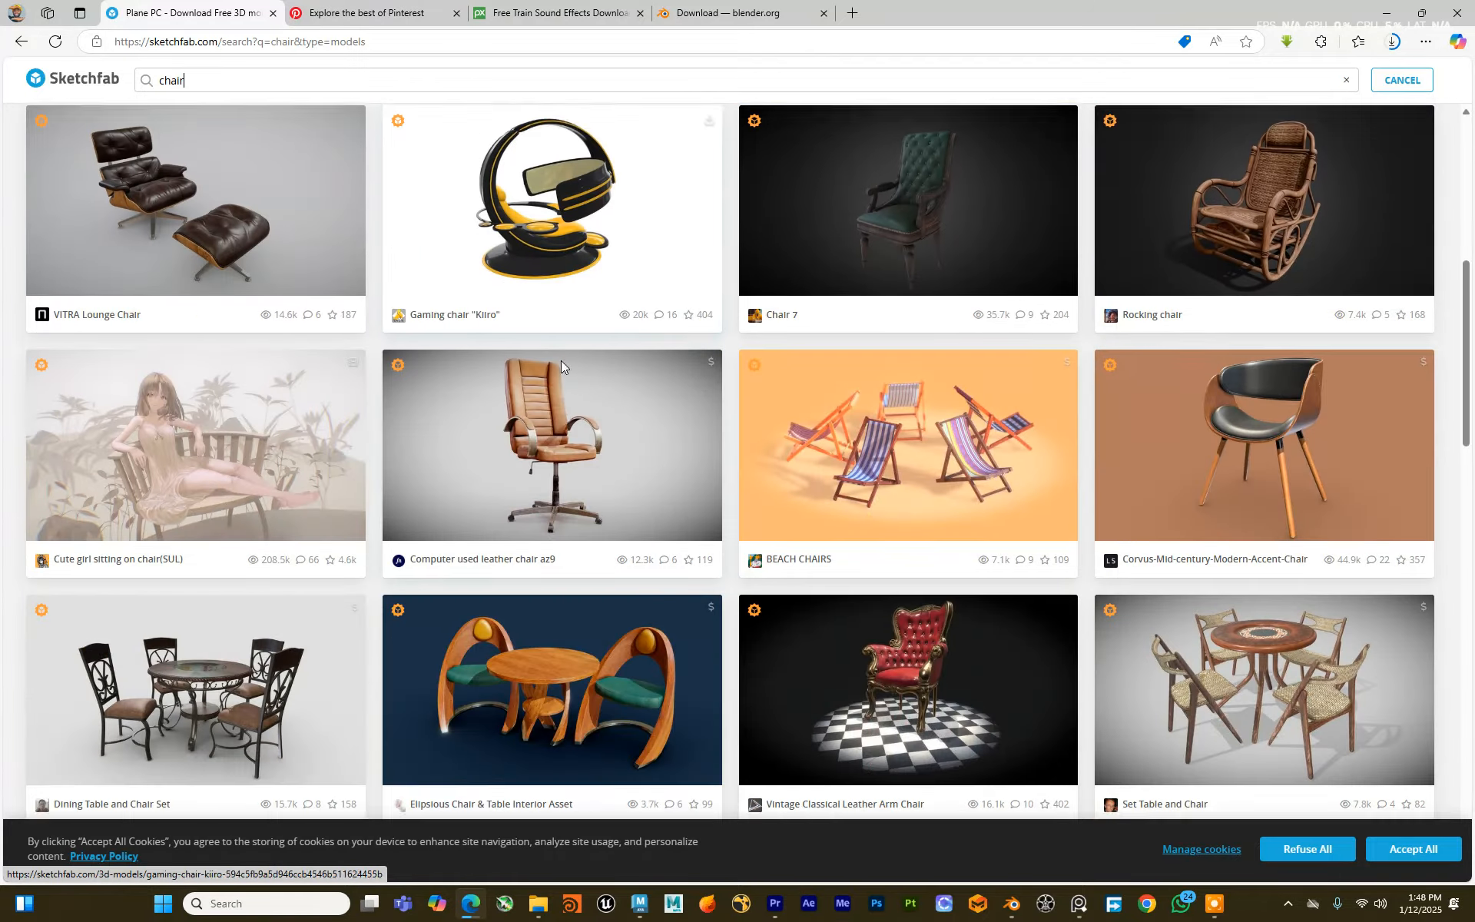
pyautogui.scroll(-3, 561, 361)
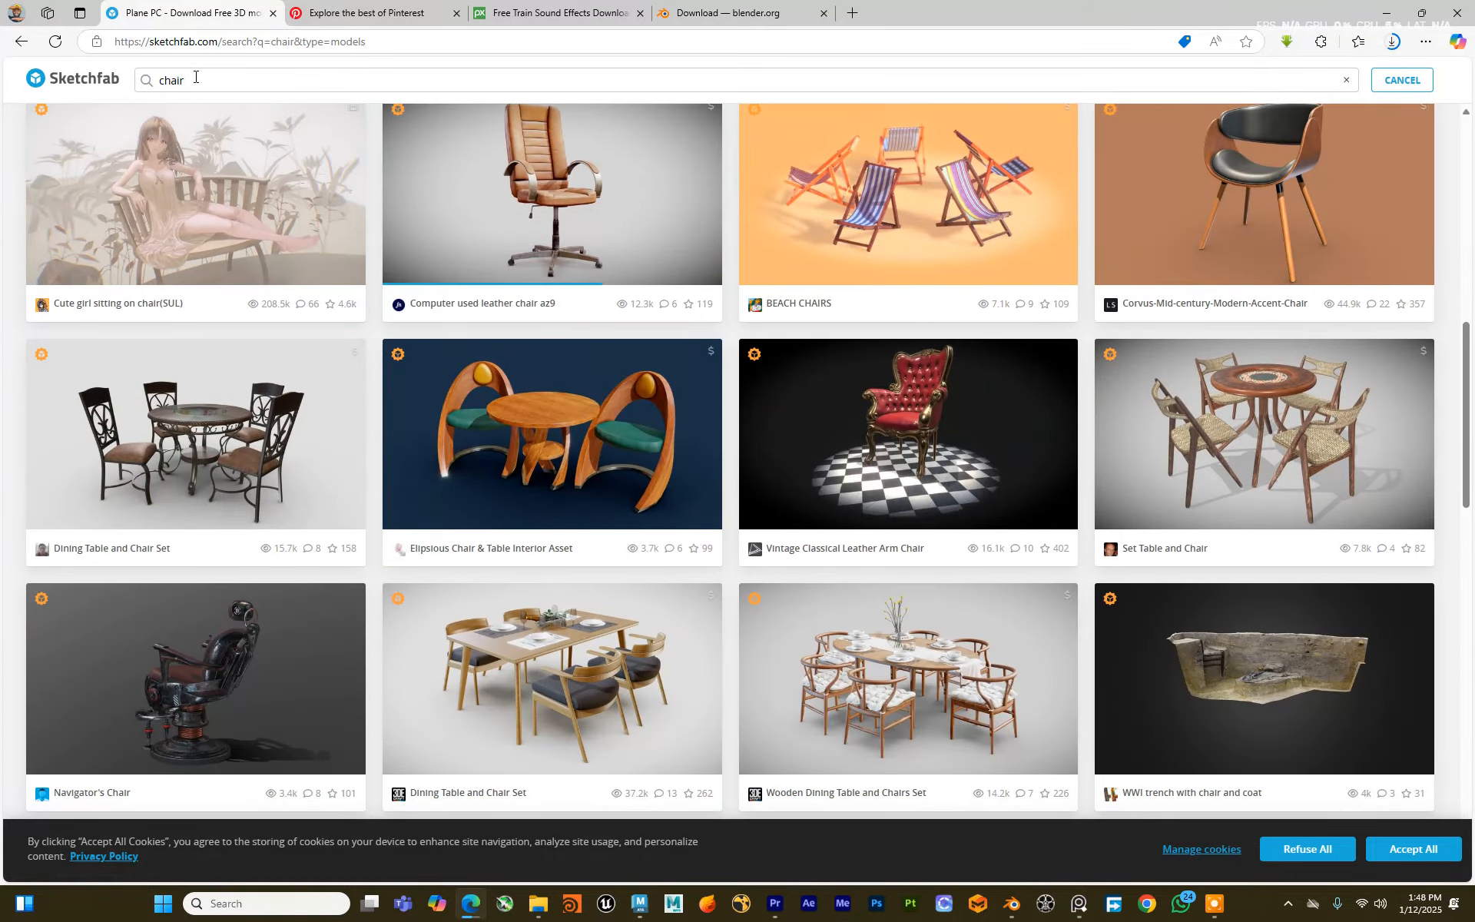
# Step: Bring up the reference board with its train seat and station pictures in view, and search Sketchfab for "tracks"
pyautogui.click(1080, 907)
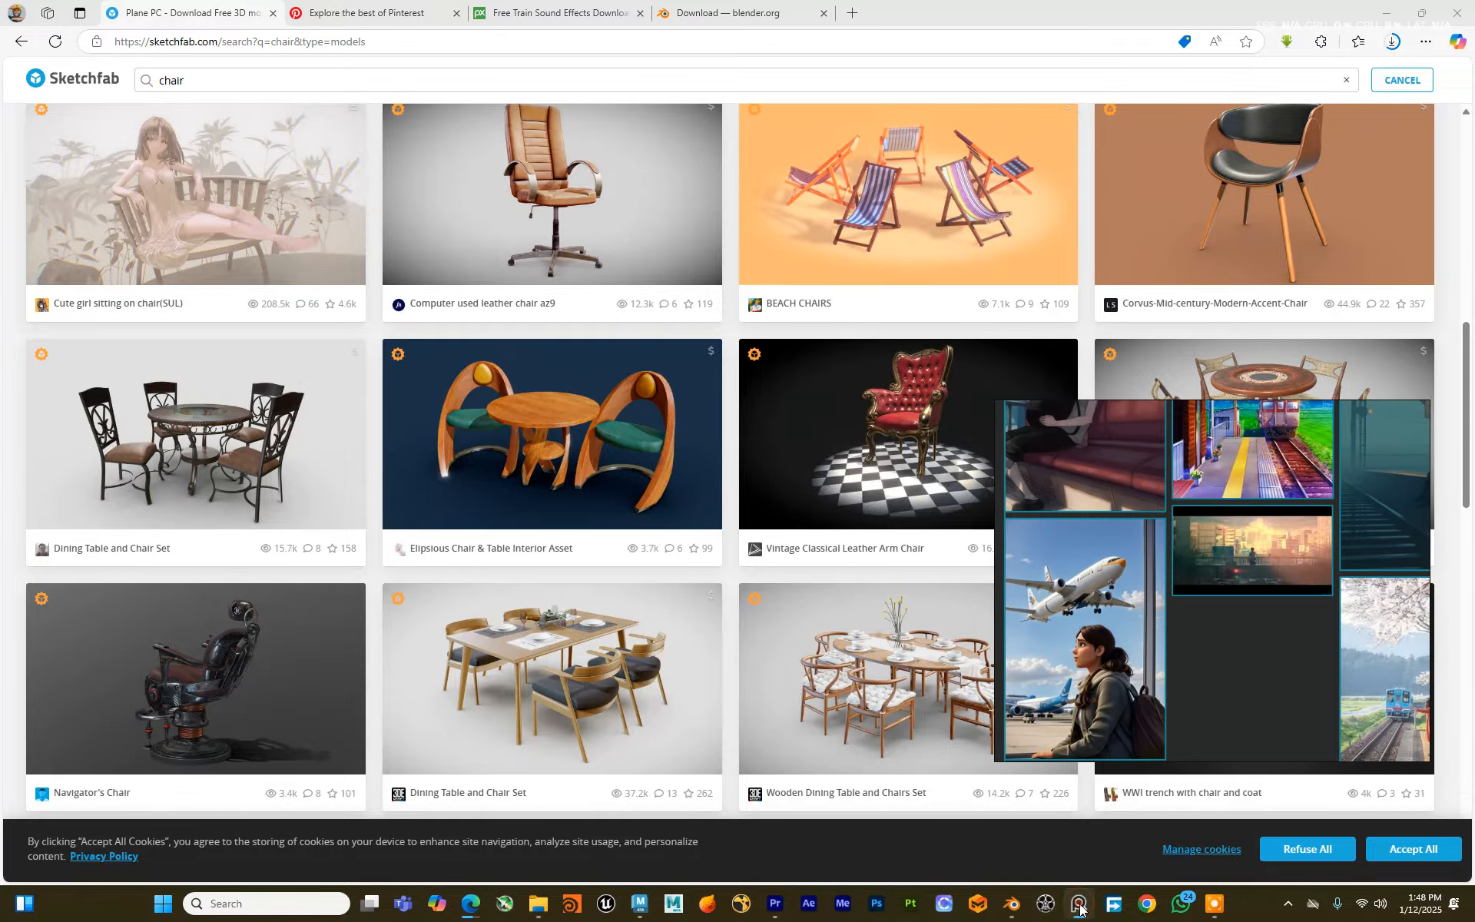
pyautogui.moveTo(1164, 627); pyautogui.dragTo(1151, 785, button='middle')
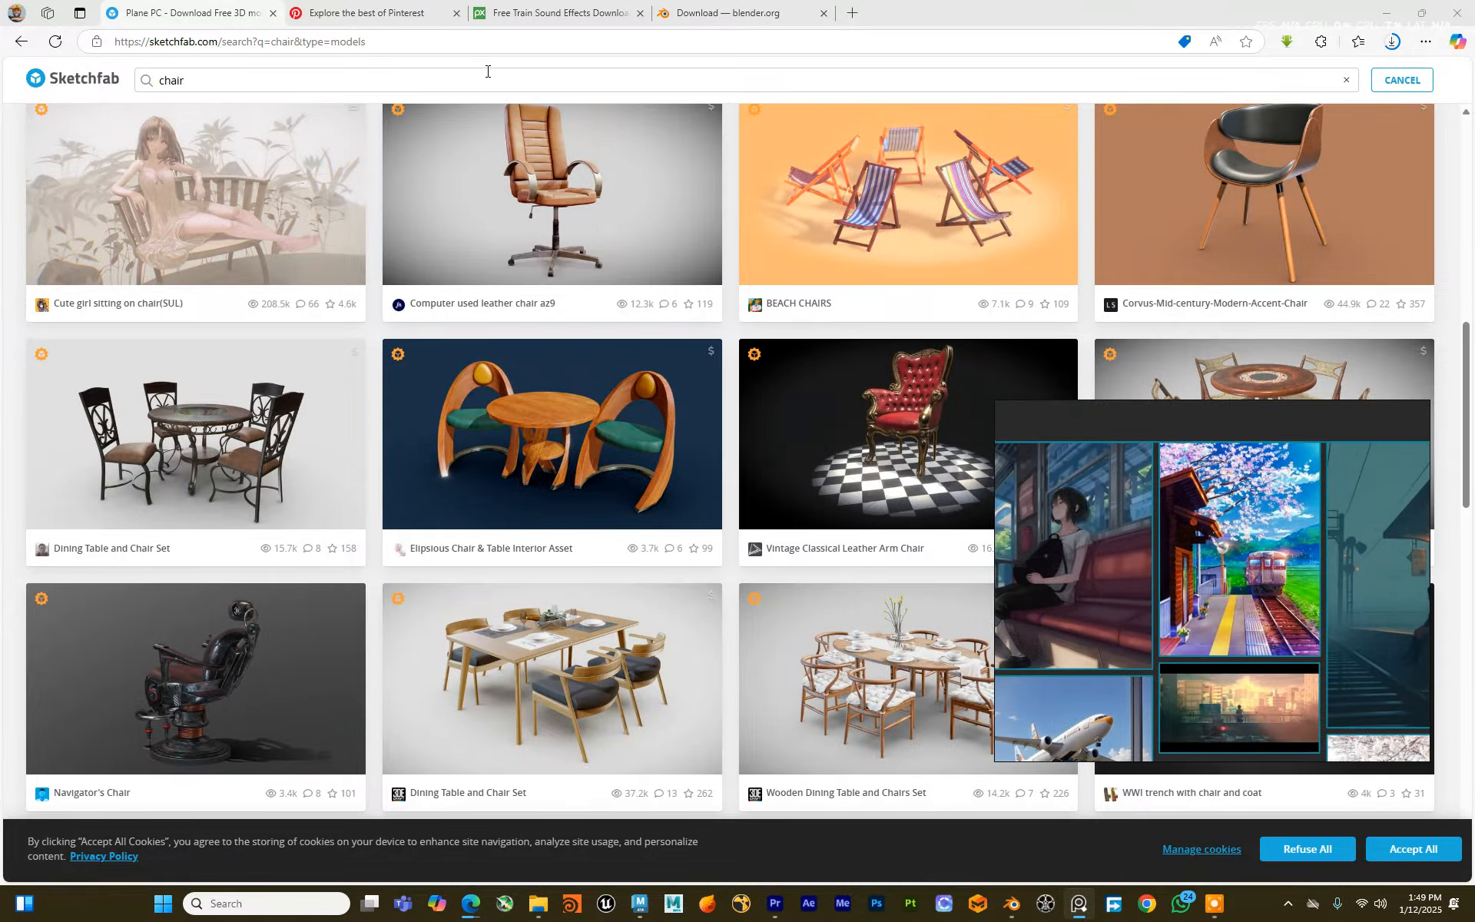
pyautogui.click(496, 93)
pyautogui.hotkey('ctrl', 'a')
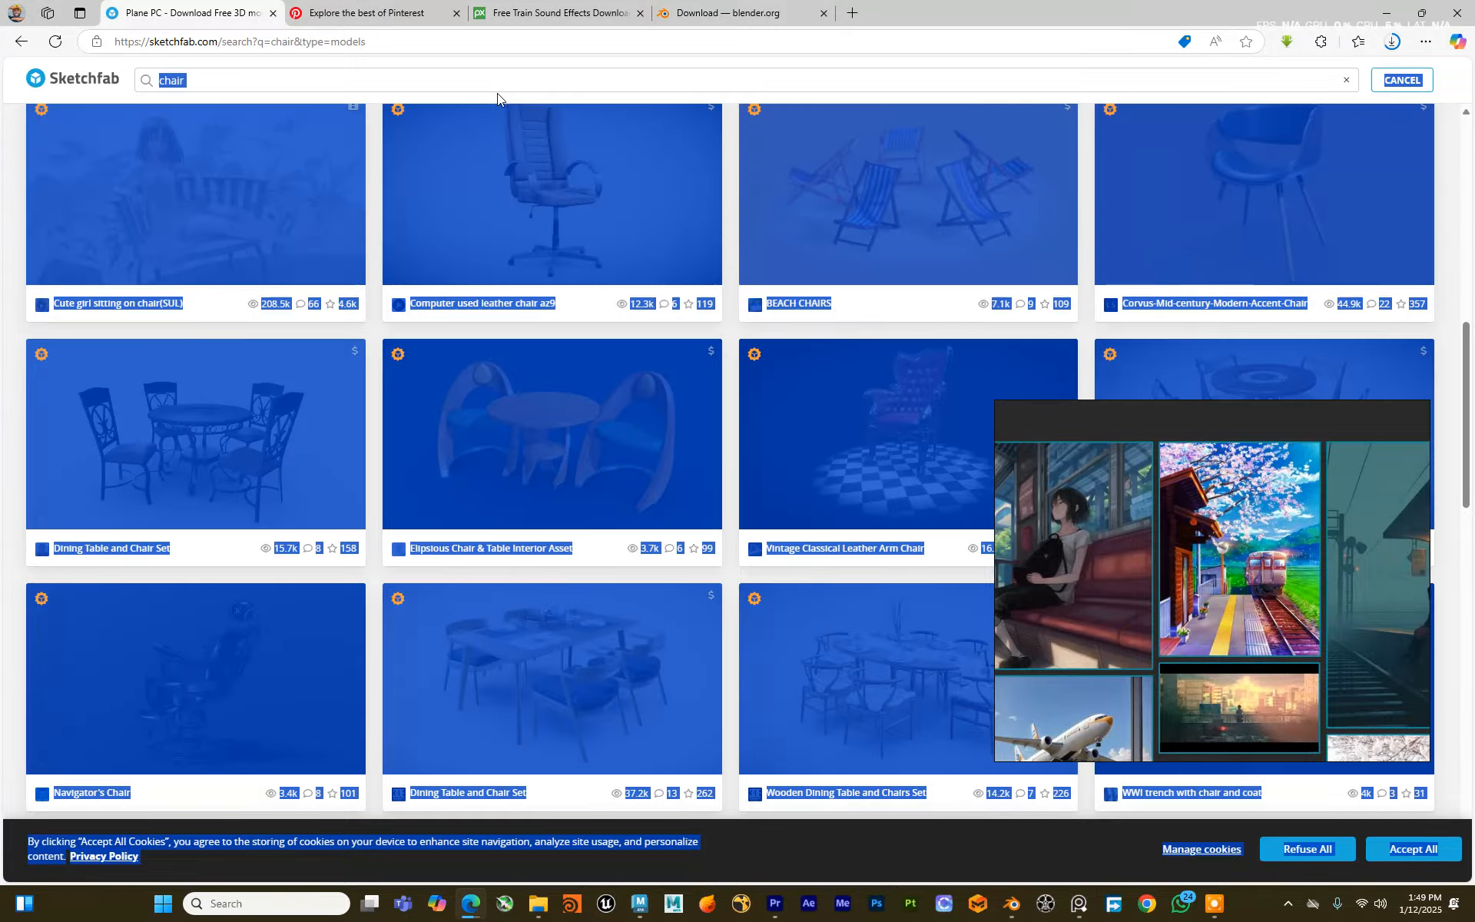
pyautogui.click(273, 80)
pyautogui.write('tra')
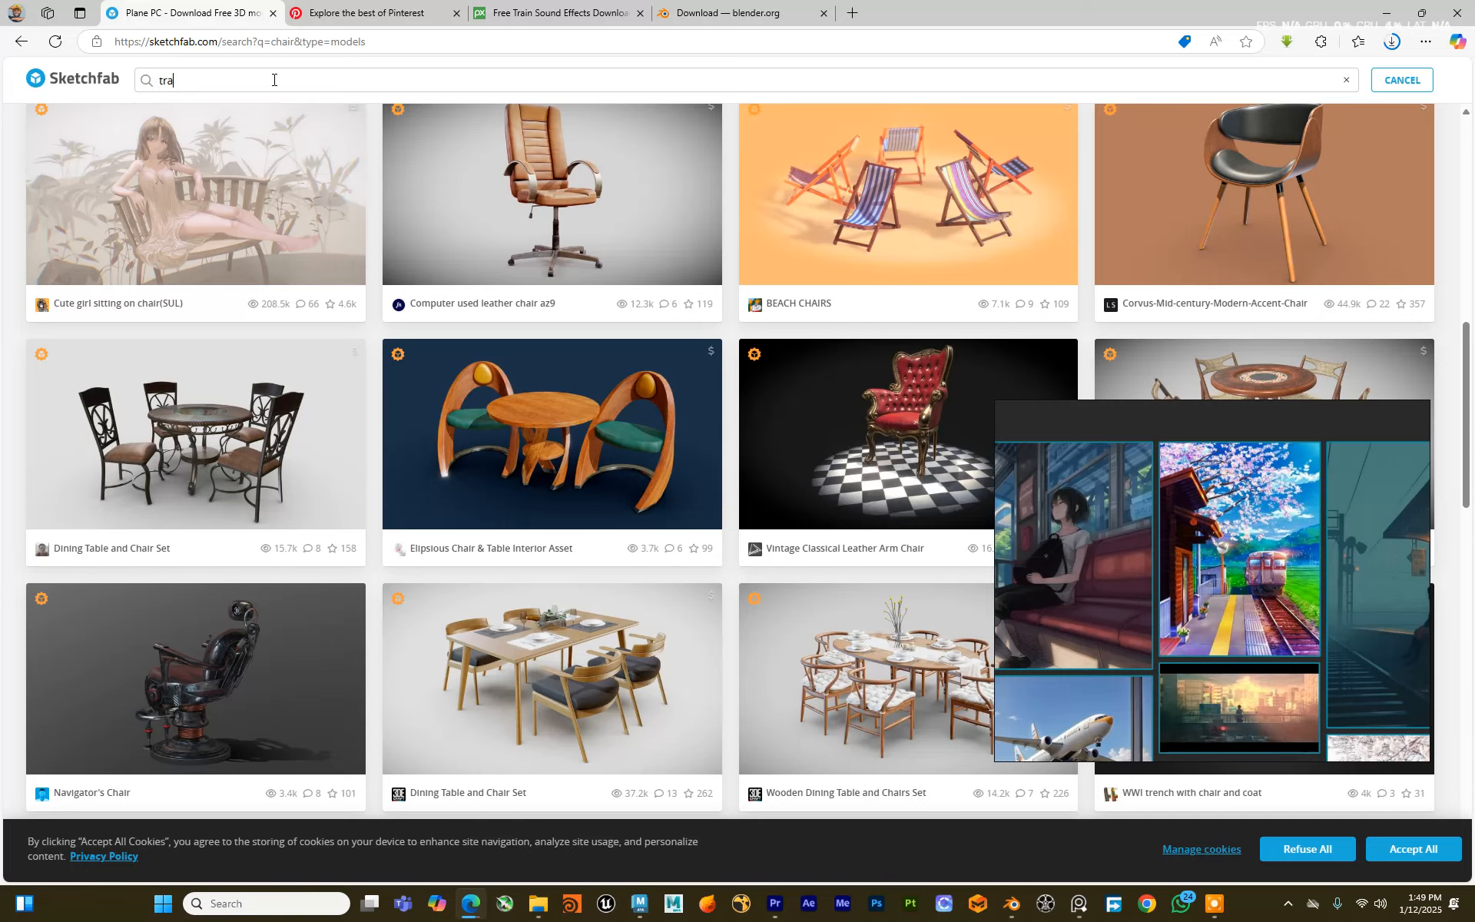
pyautogui.write('cks')
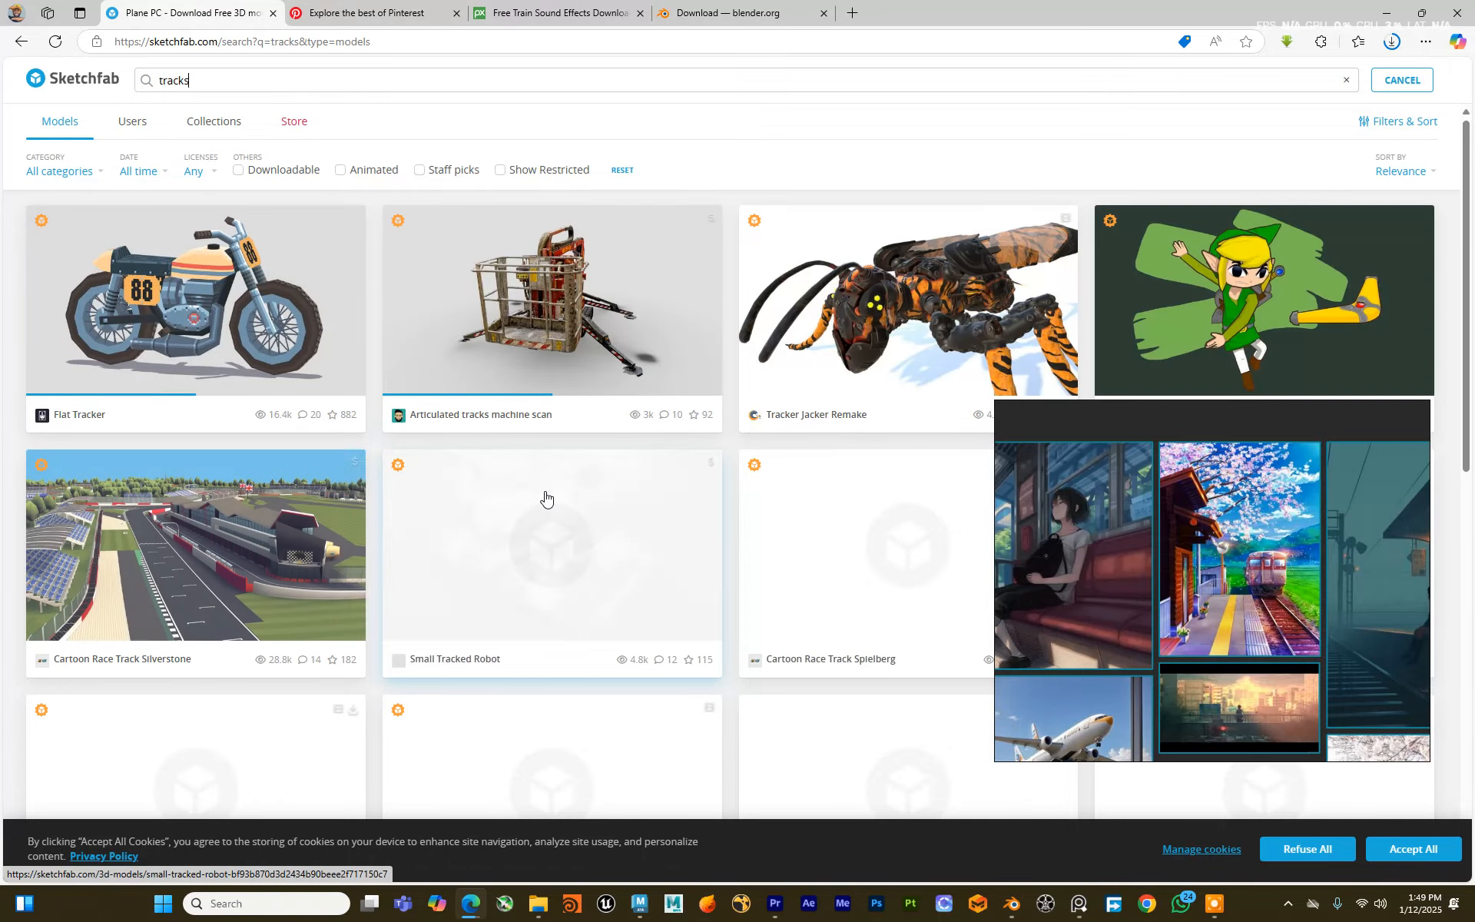
# Step: Look through the tracks results for downloadable railway track models that match the station pictures on the reference board
pyautogui.scroll(-3, 575, 486)
pyautogui.scroll(-5, 576, 485)
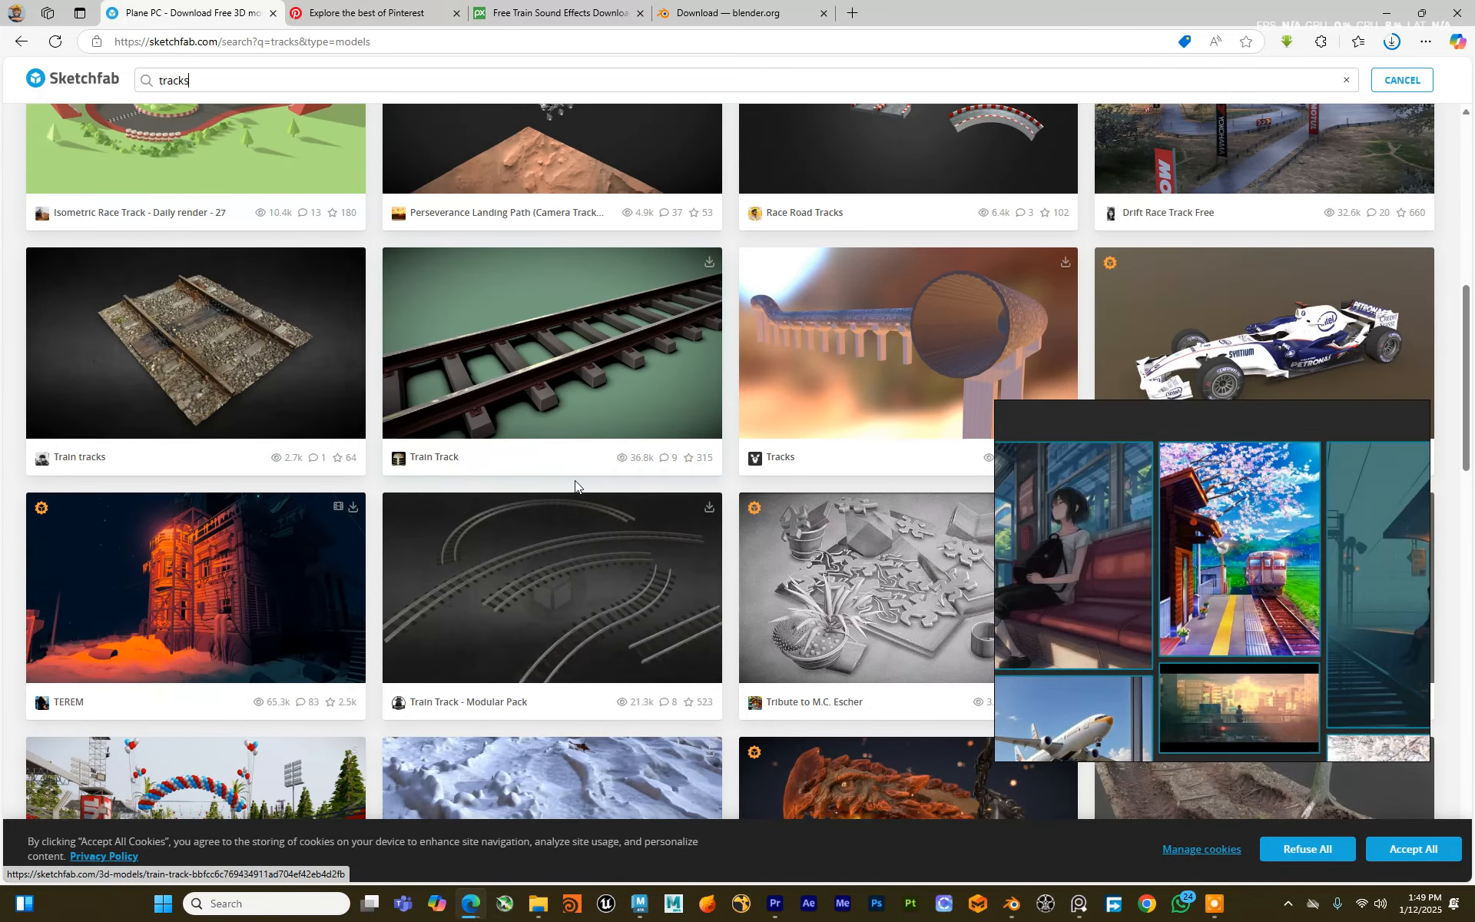
pyautogui.scroll(-2, 544, 352)
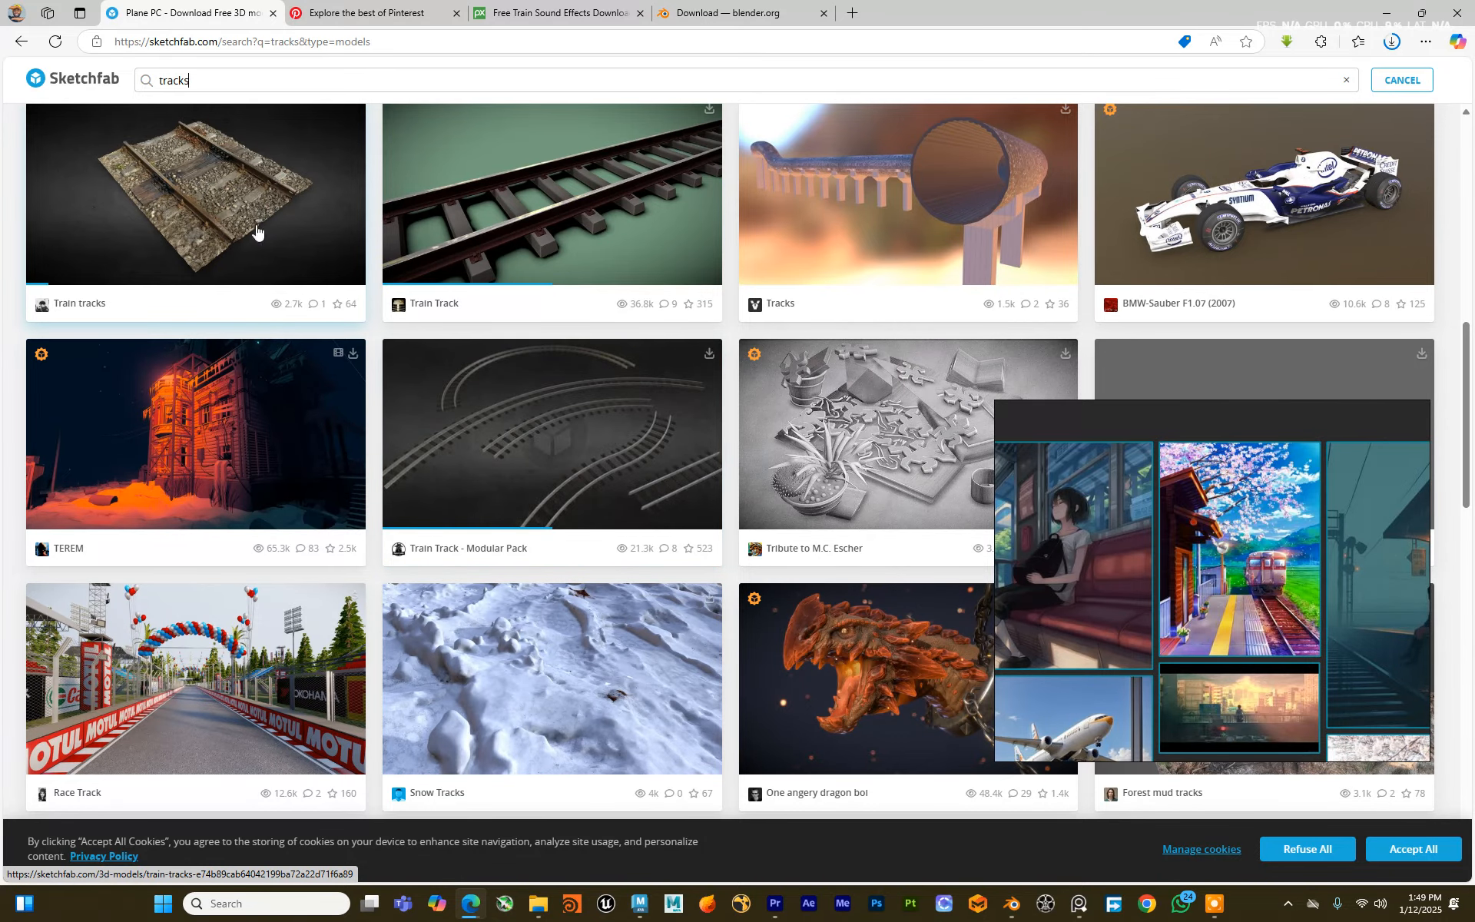
pyautogui.scroll(-5, 599, 385)
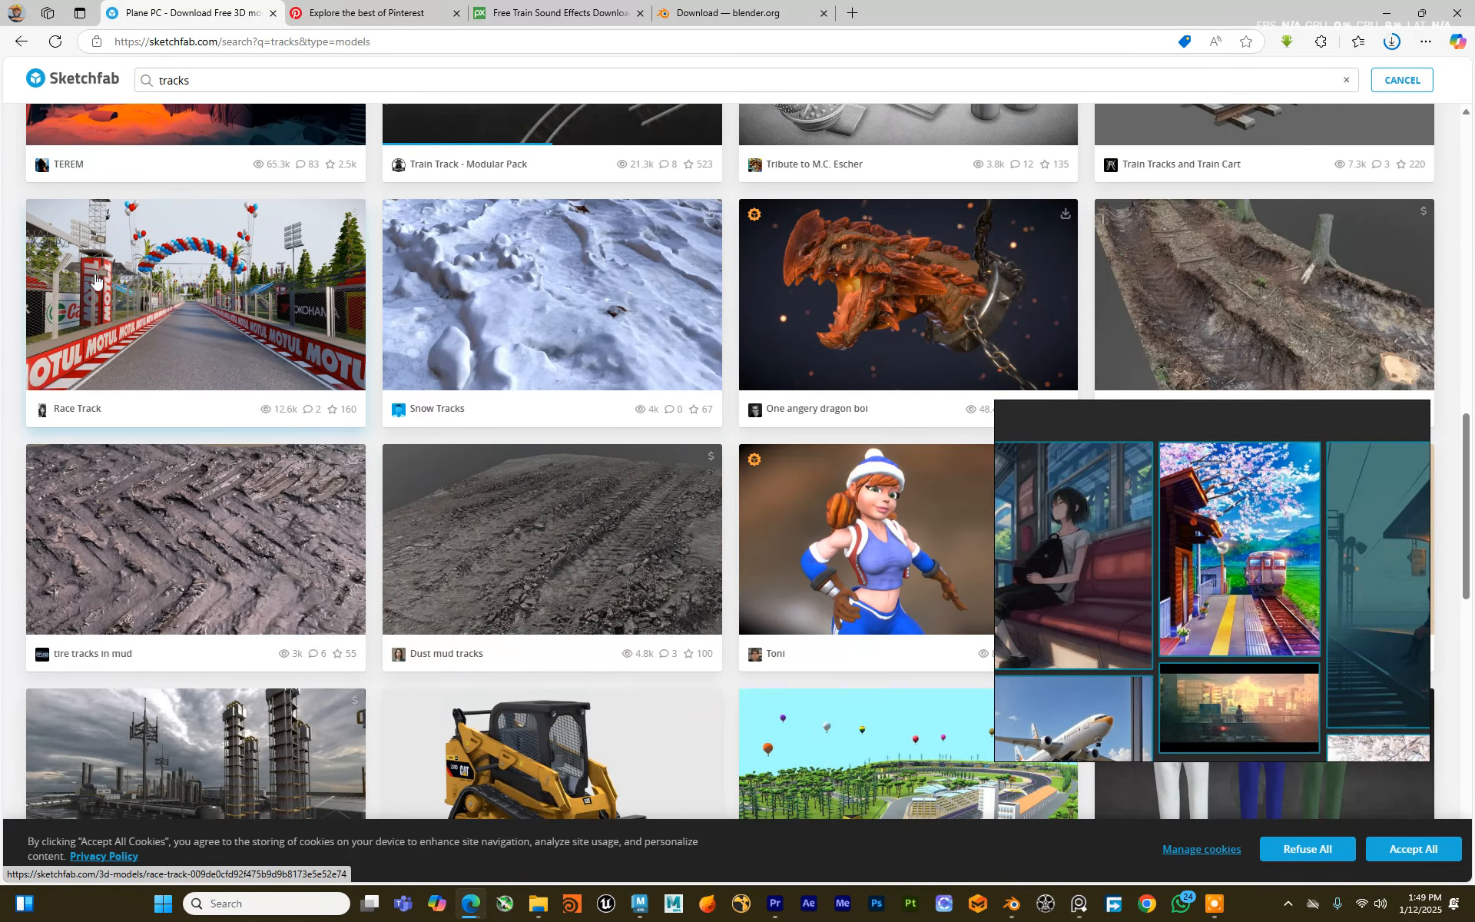
pyautogui.scroll(-4, 660, 586)
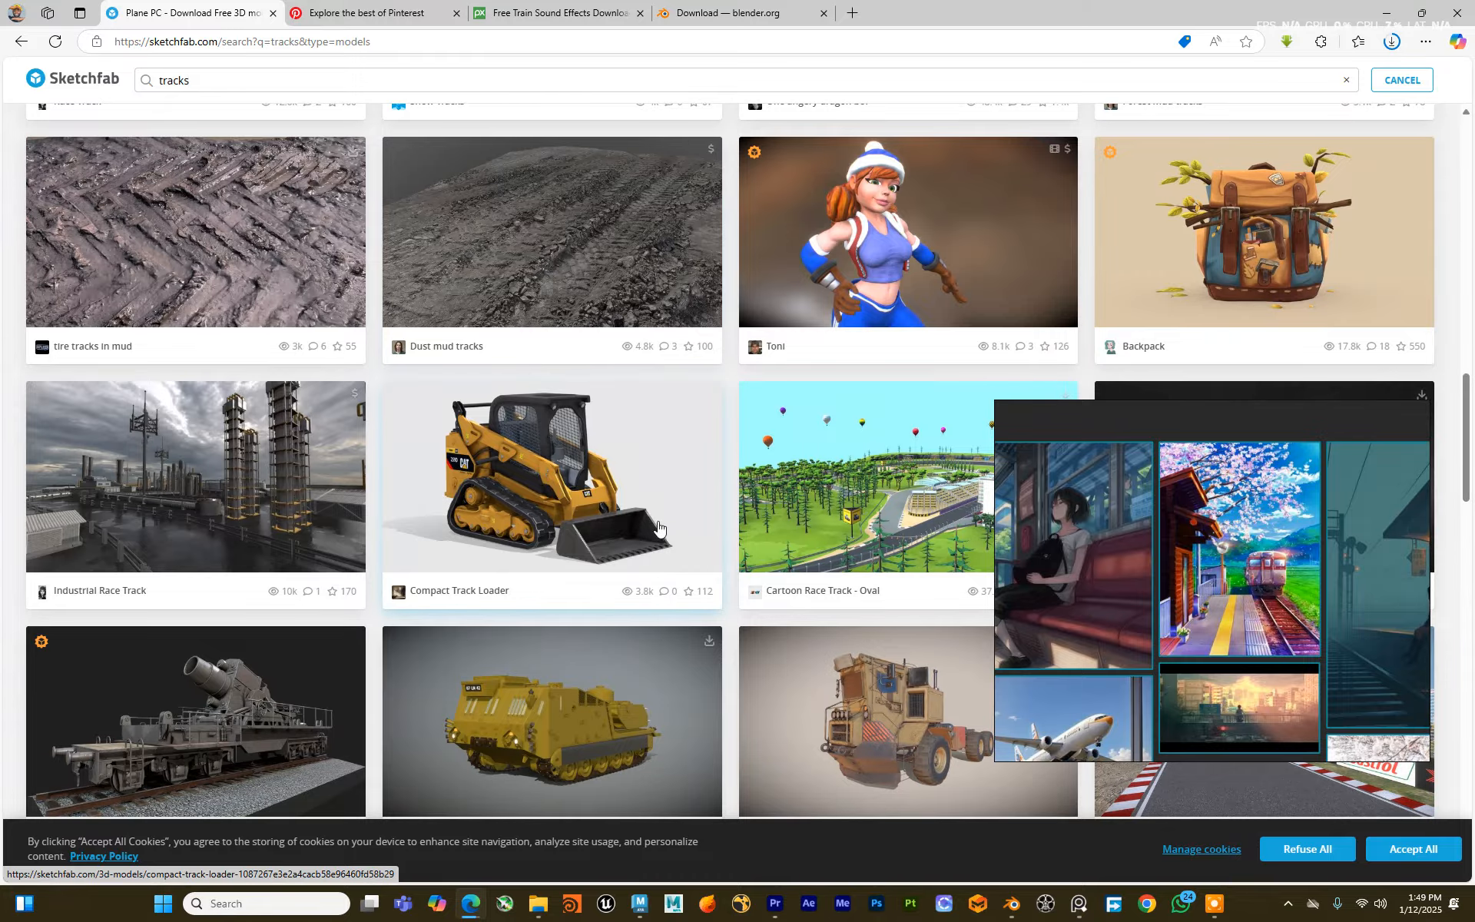
pyautogui.scroll(-4, 659, 526)
pyautogui.scroll(-1, 627, 598)
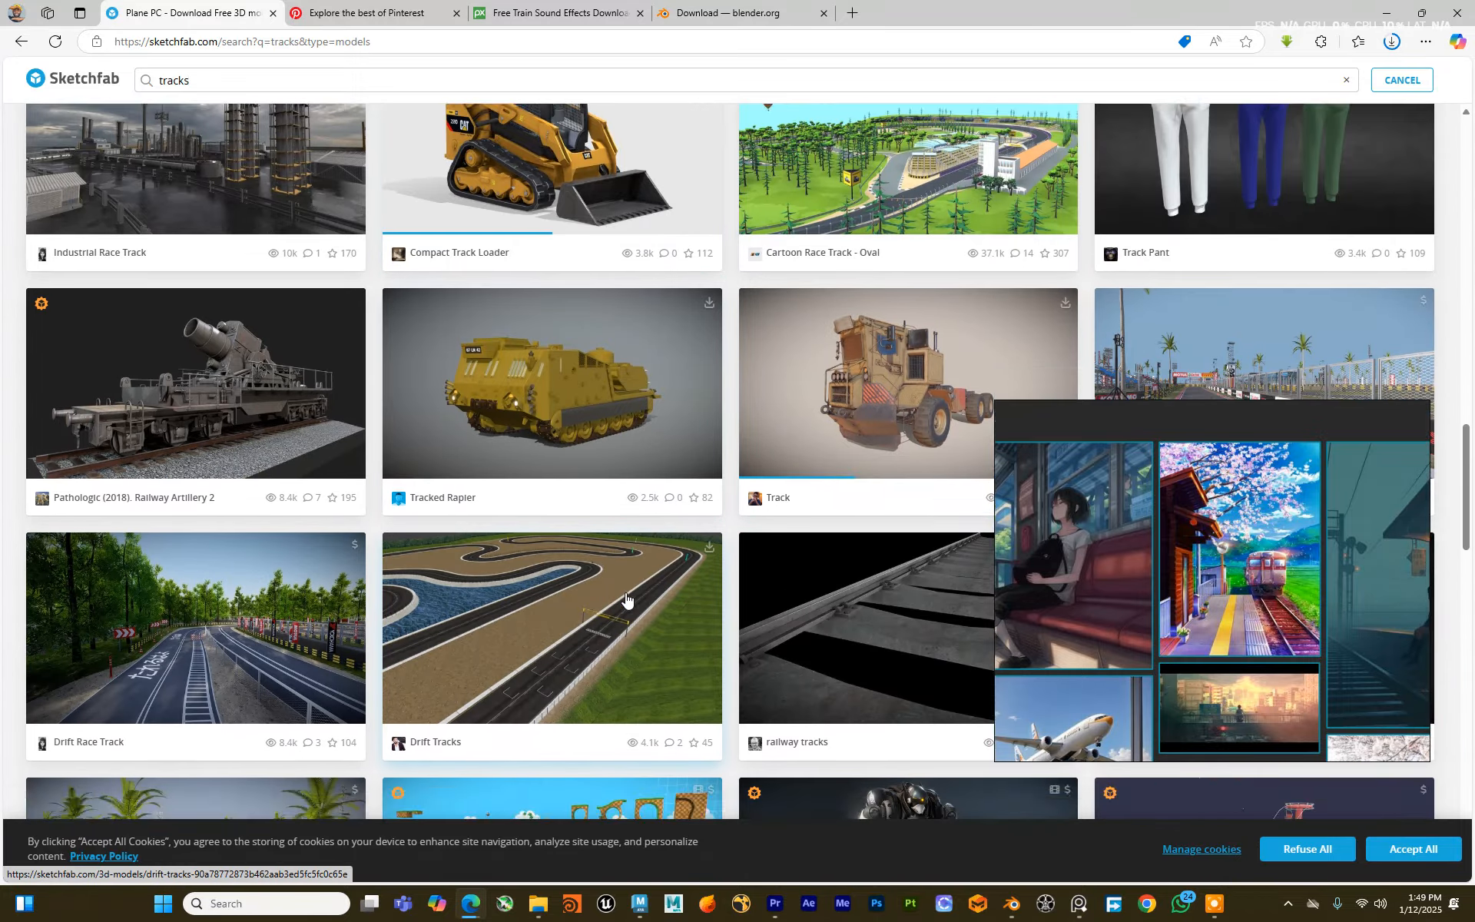
pyautogui.scroll(-2, 627, 598)
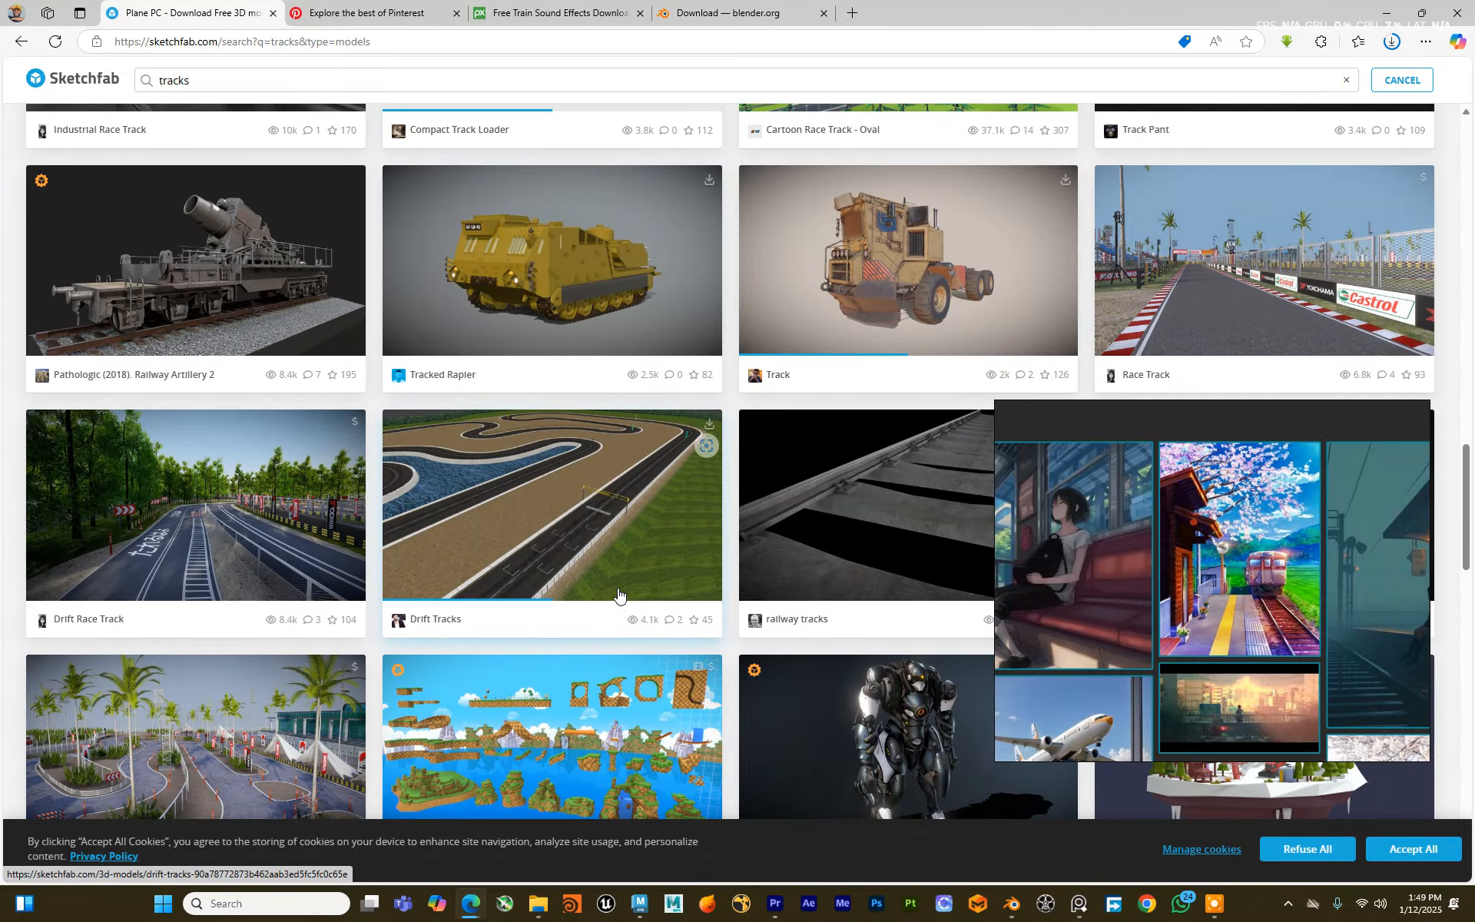
pyautogui.scroll(-4, 619, 593)
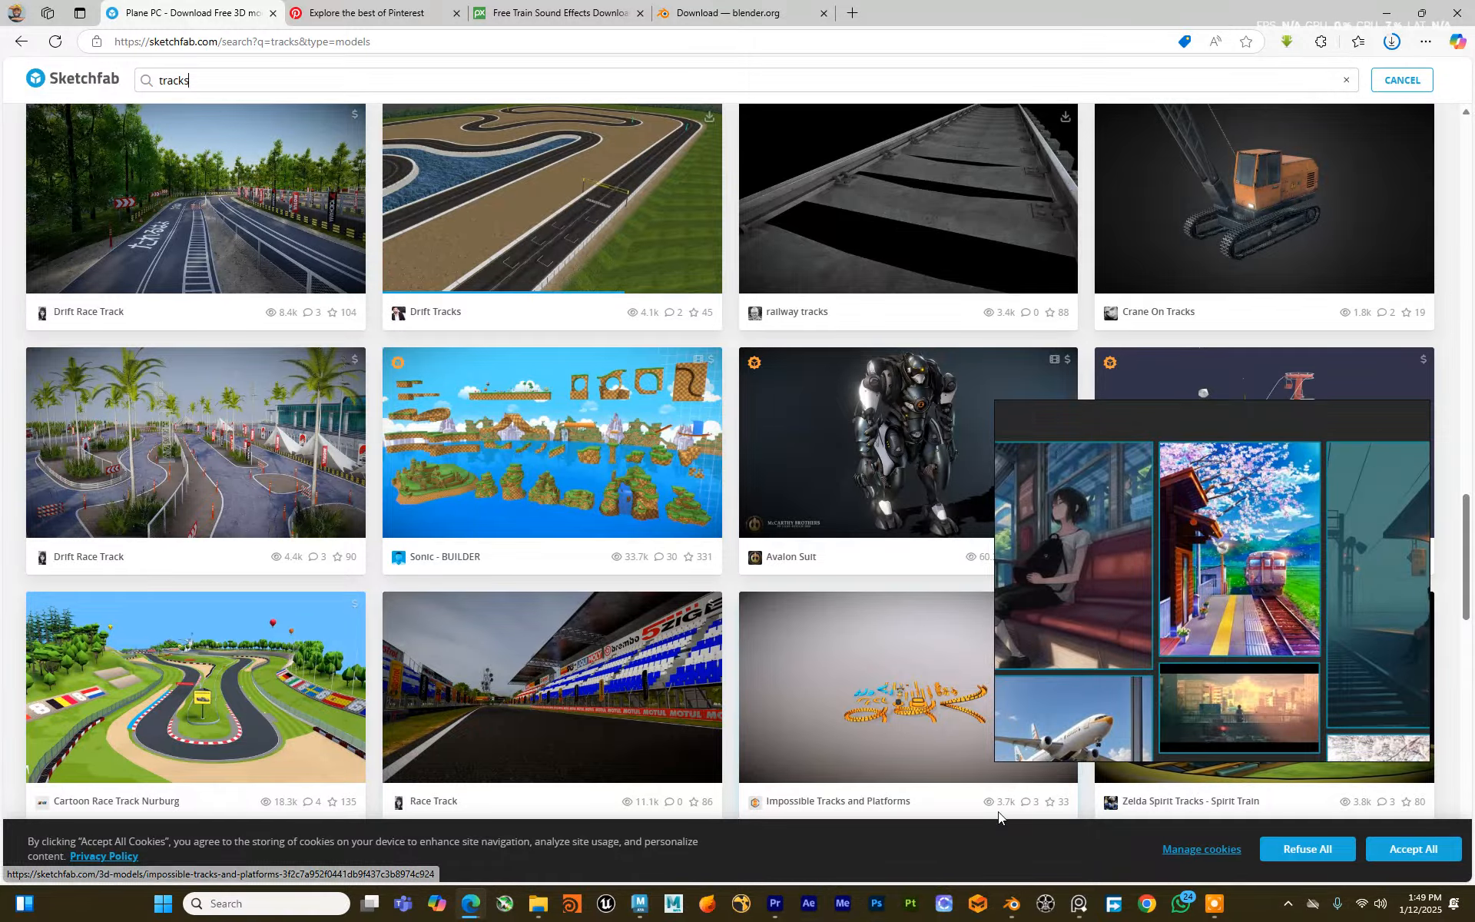
# Step: Switch to Blender, dismiss the splash screen and delete the default camera, cube, light and their collection
pyautogui.click(1007, 913)
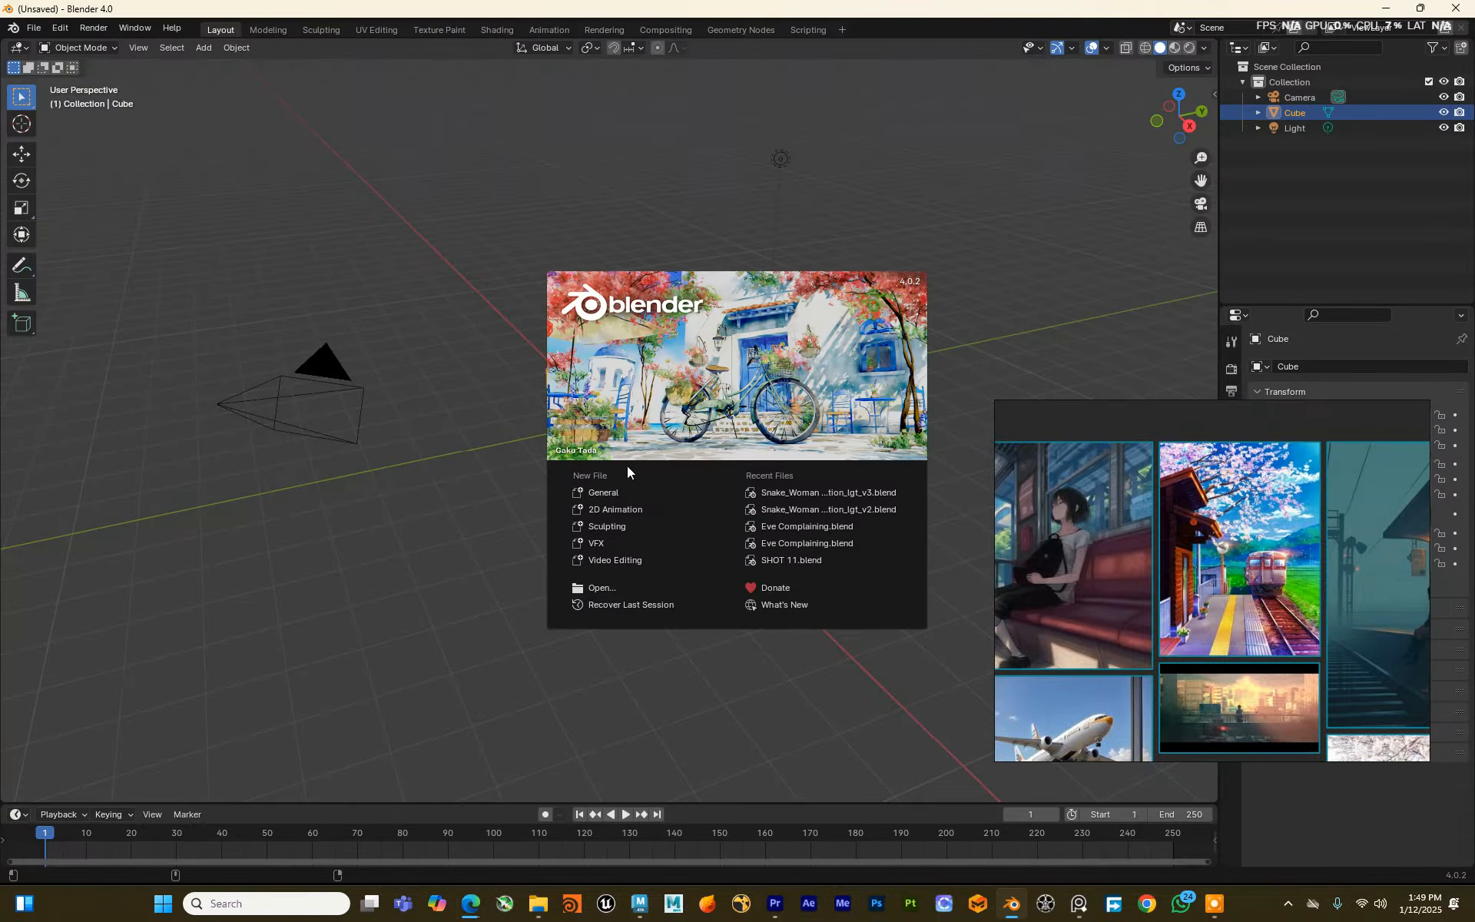
pyautogui.click(530, 182)
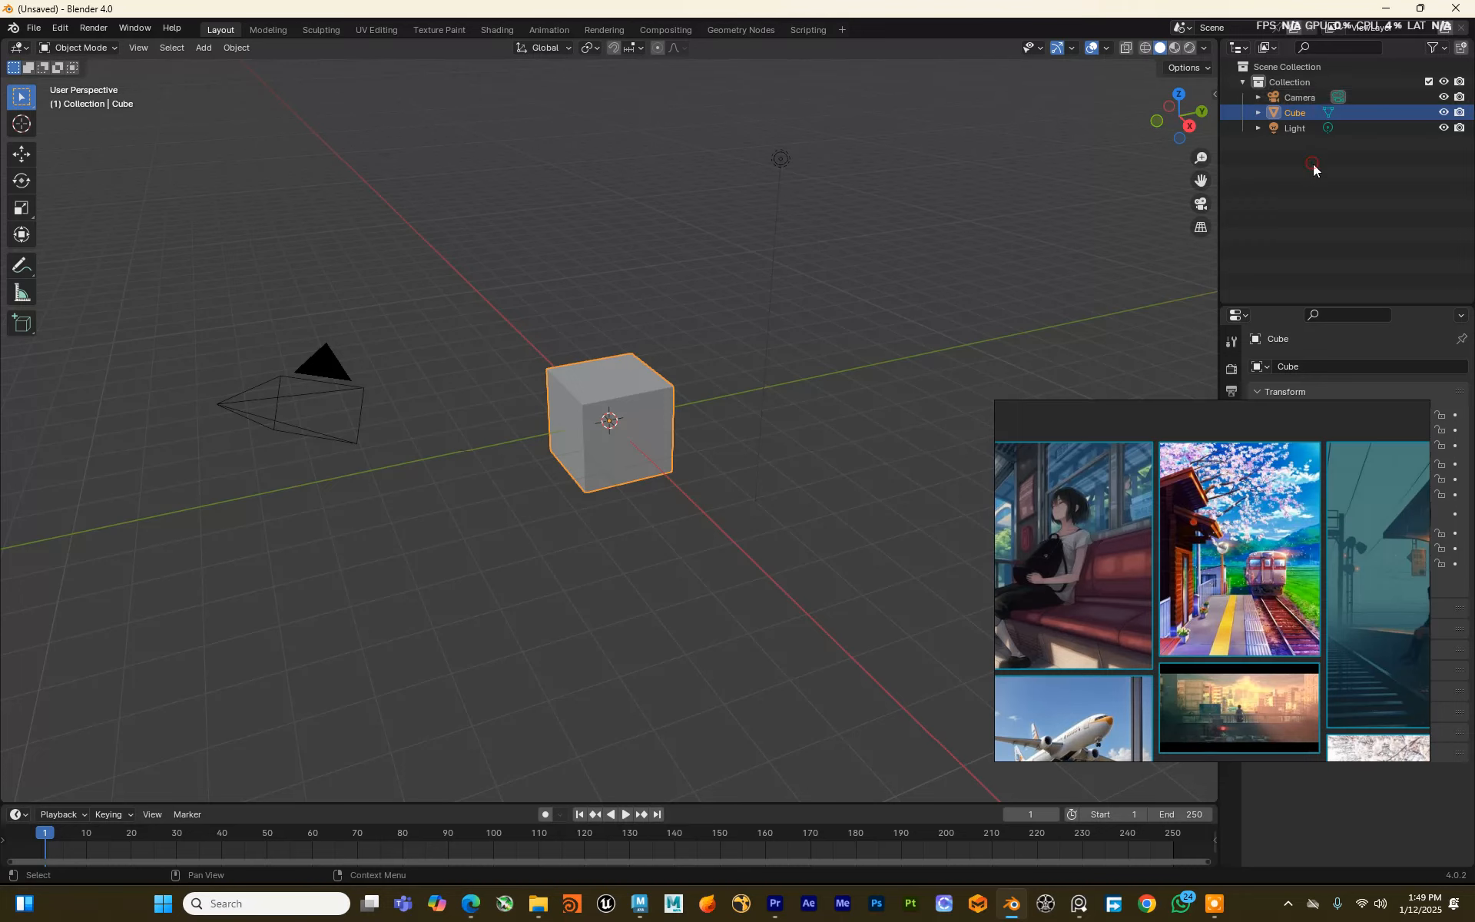
pyautogui.moveTo(1309, 159); pyautogui.dragTo(1284, 94)
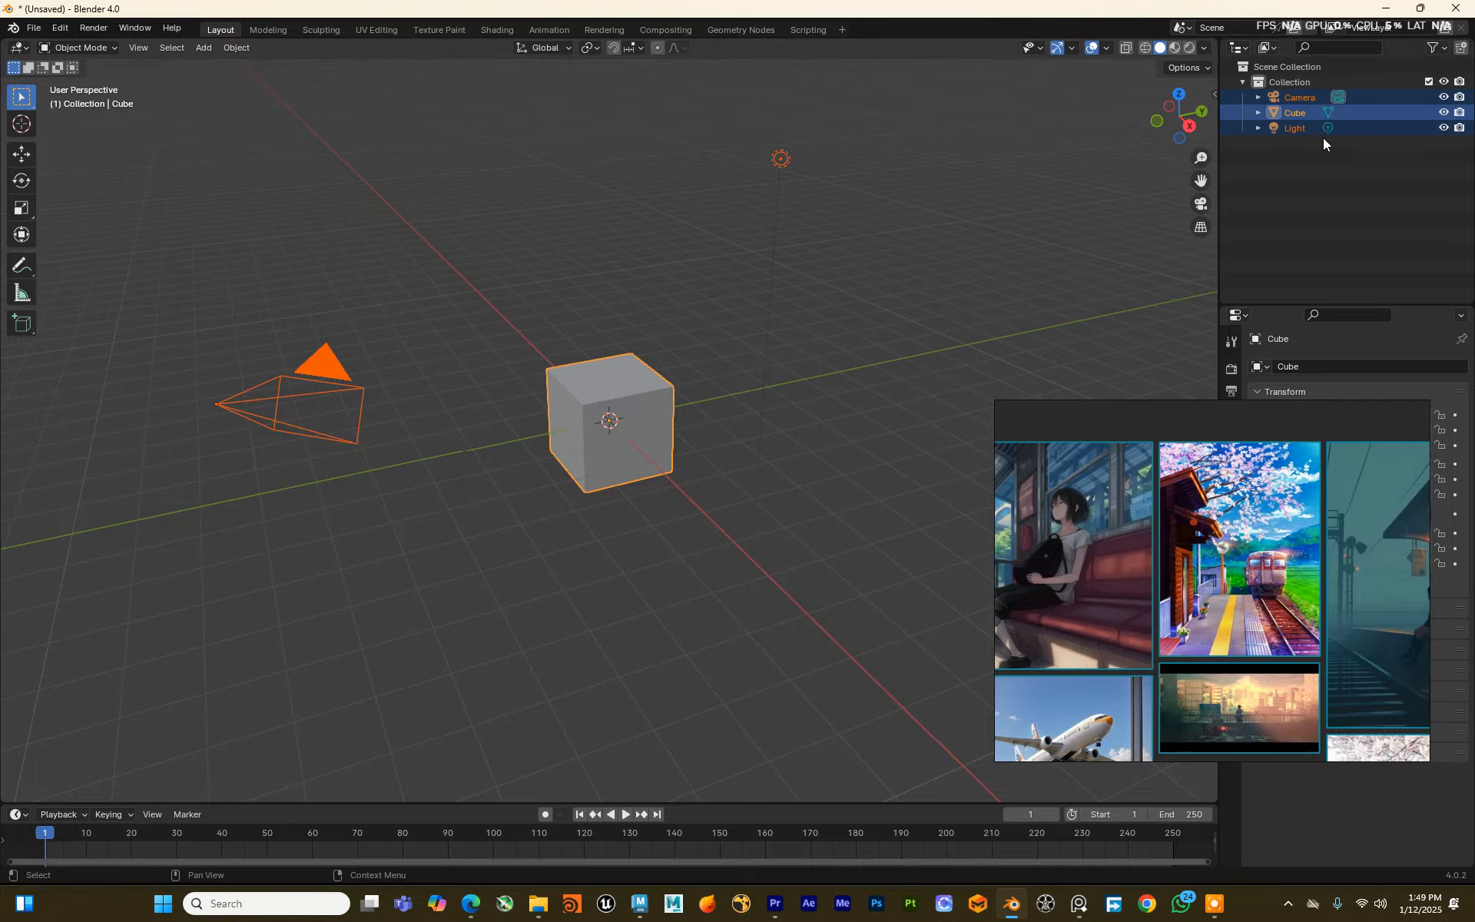
pyautogui.press('Delete')
pyautogui.click(1282, 88)
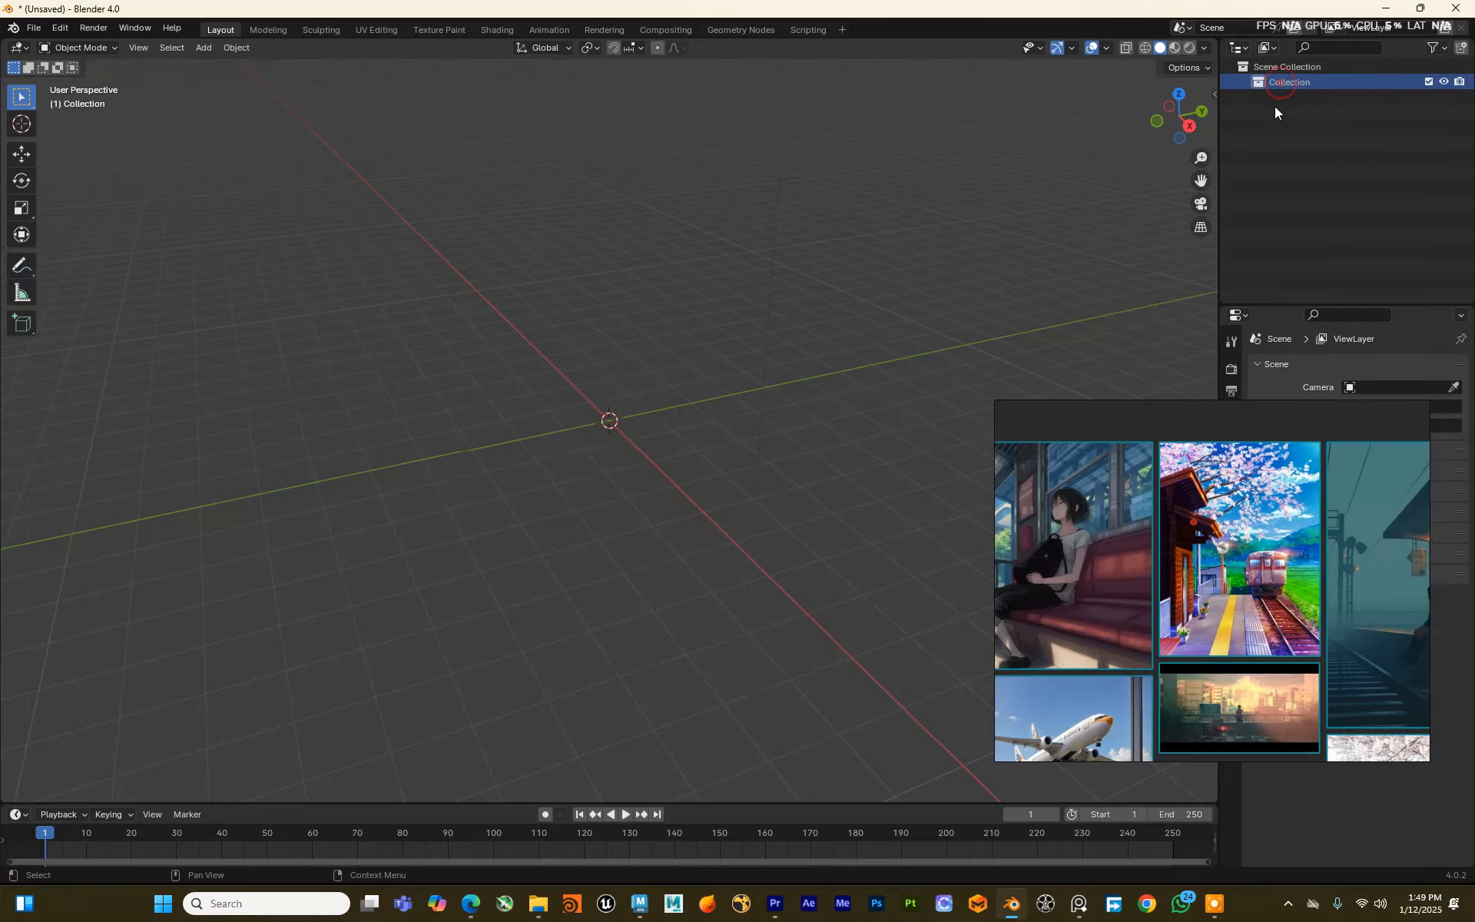
pyautogui.press('Delete')
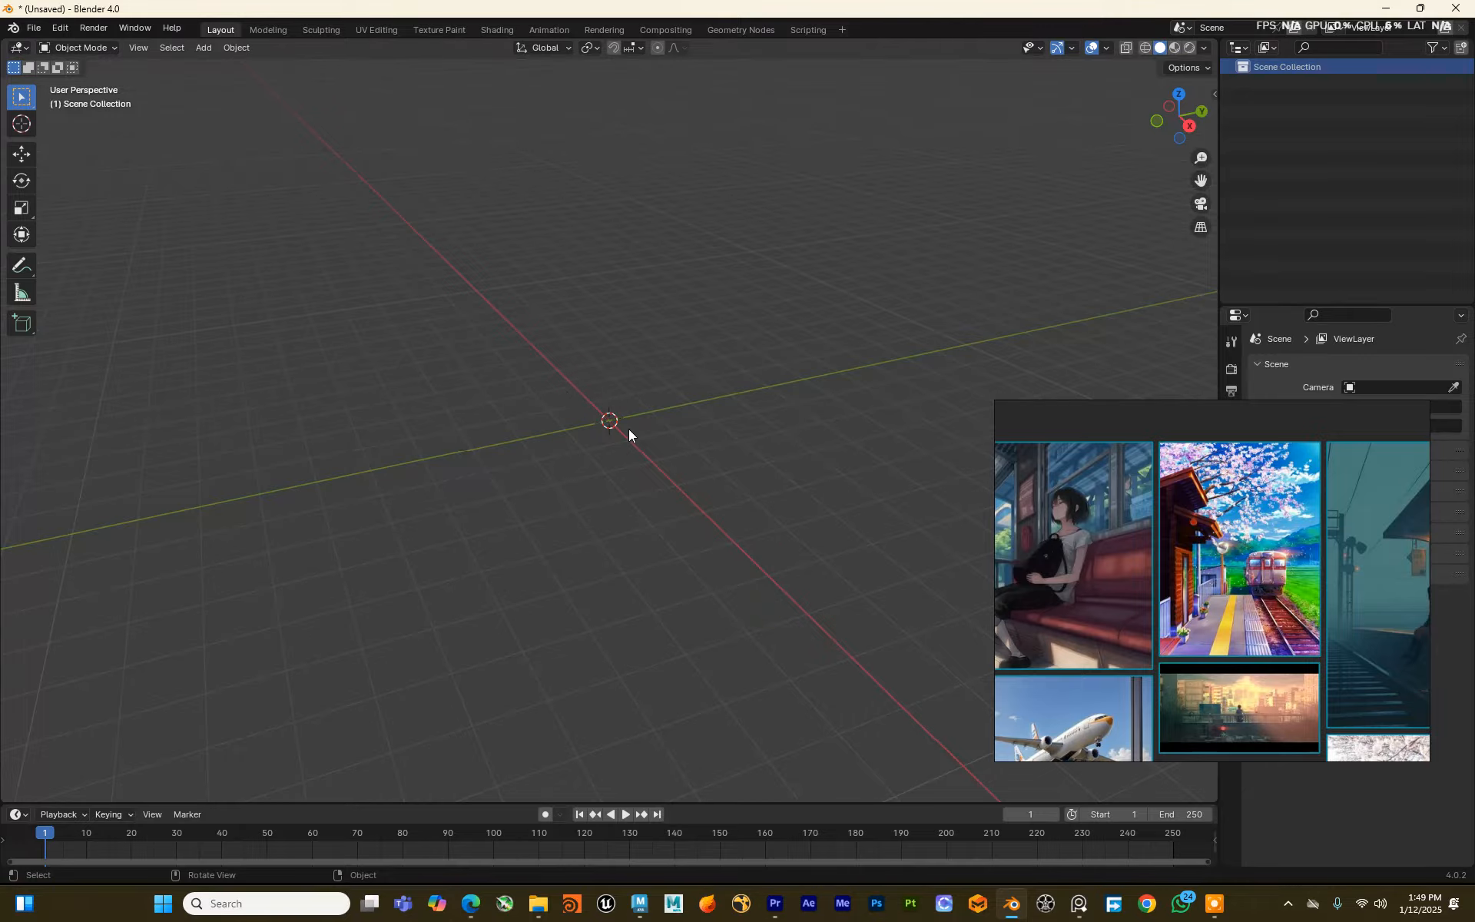
pyautogui.moveTo(628, 431); pyautogui.dragTo(758, 292, button='middle')
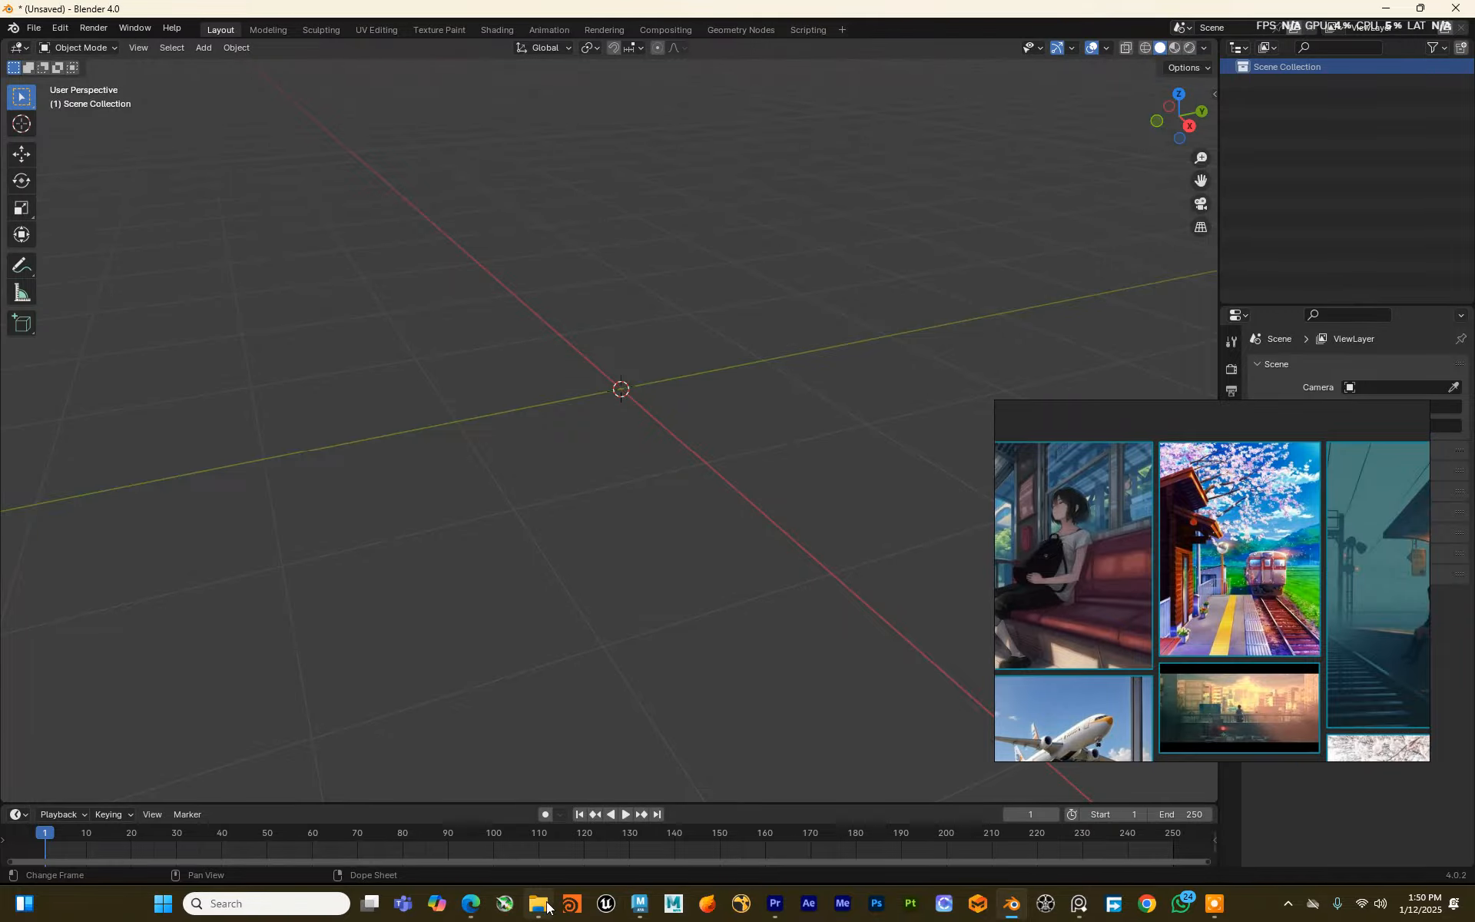
# Step: Return to the browser, locate the downloaded plane.zip in its folder and extract it to its own plane folder
pyautogui.moveTo(530, 910)
pyautogui.click(471, 904)
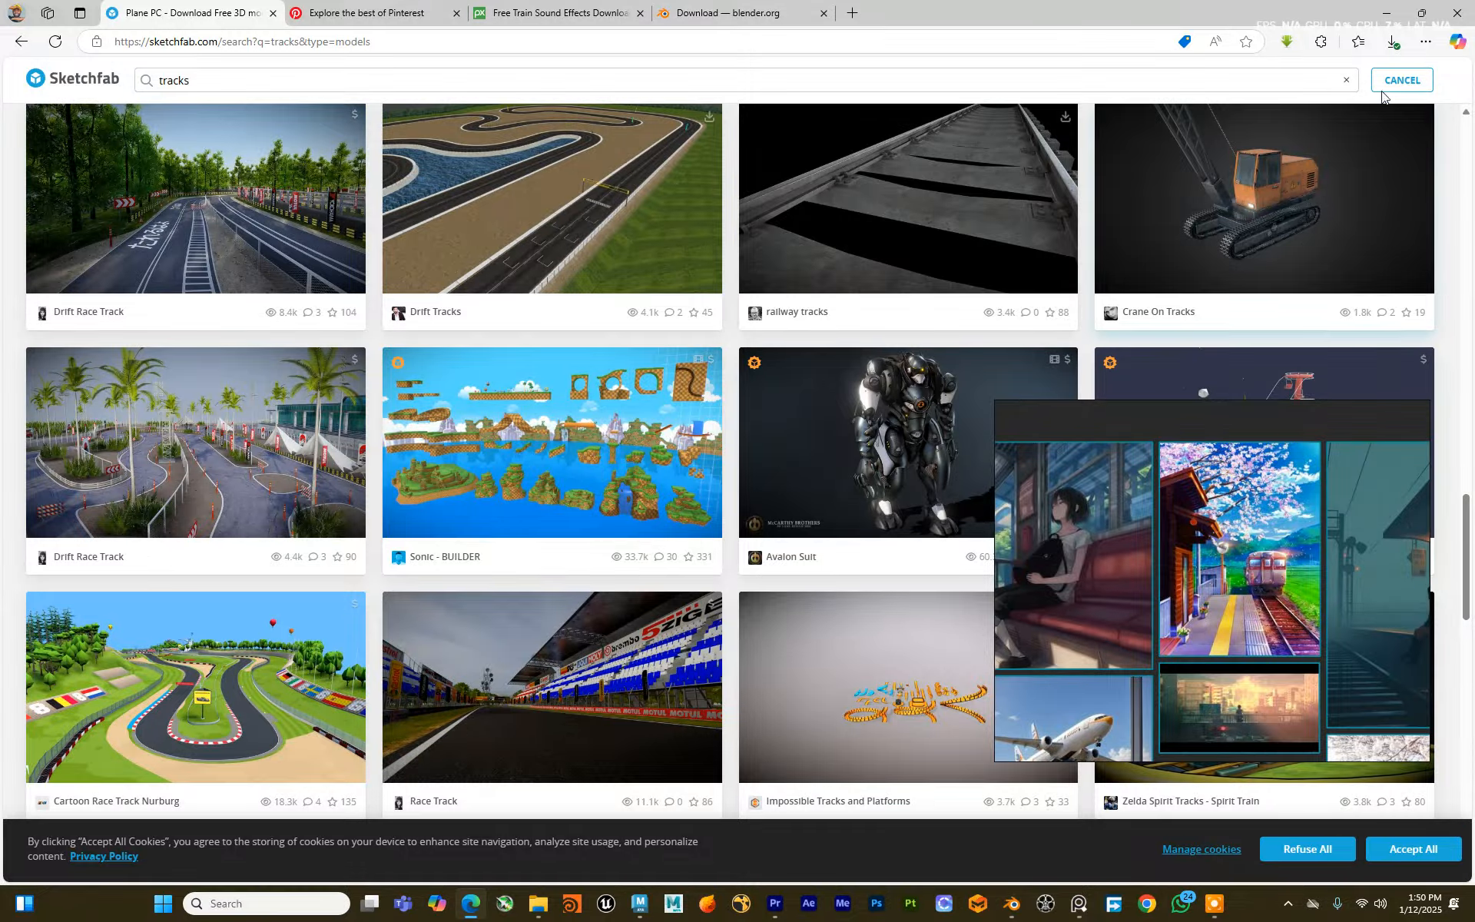
pyautogui.click(1393, 42)
pyautogui.click(1310, 123)
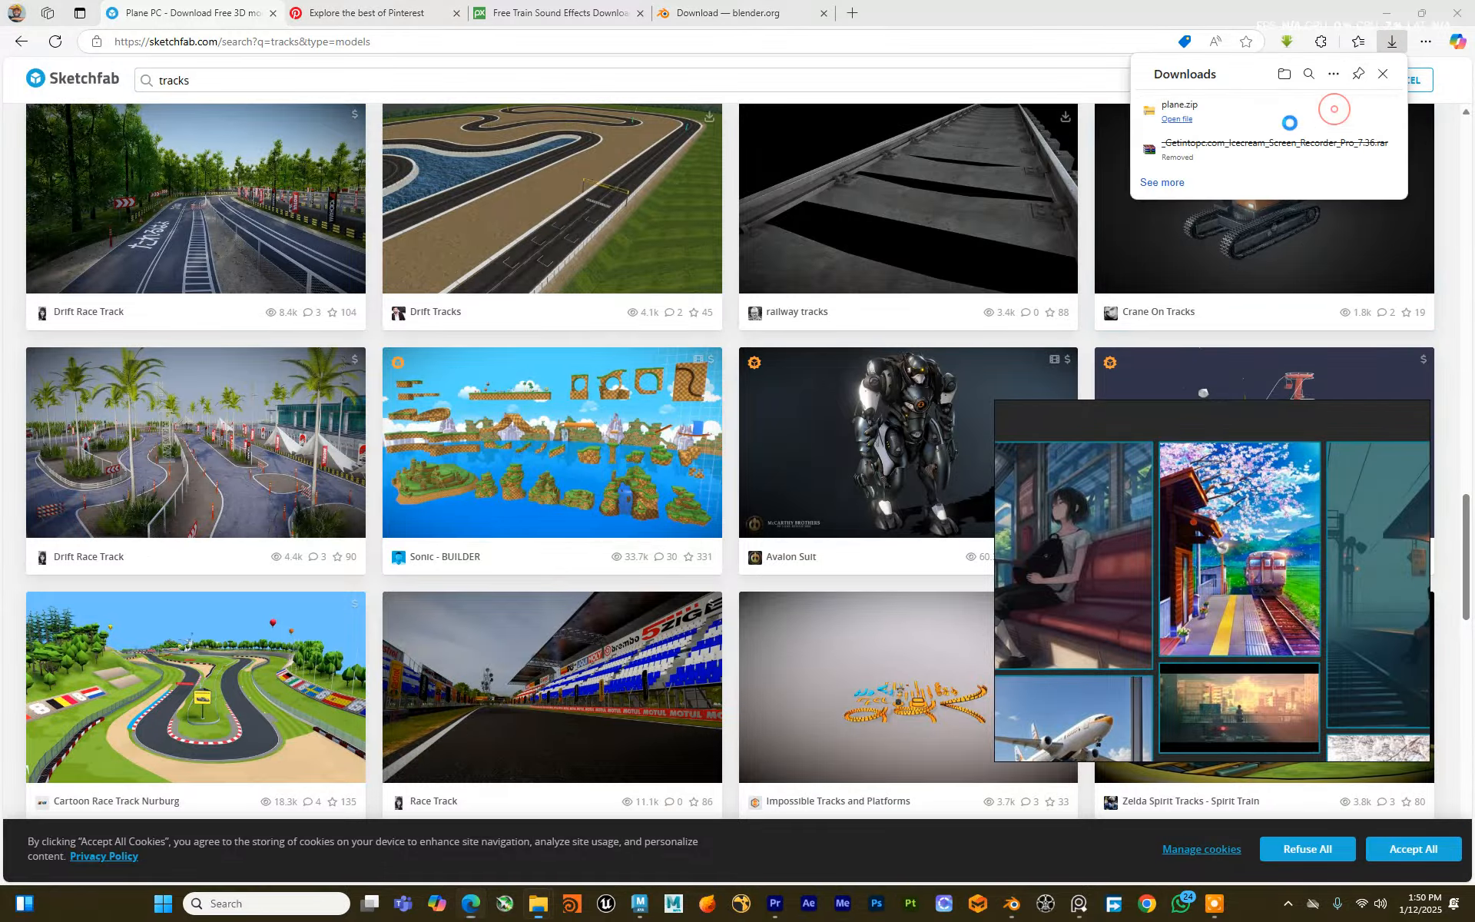
pyautogui.moveTo(1054, 146); pyautogui.dragTo(294, 51)
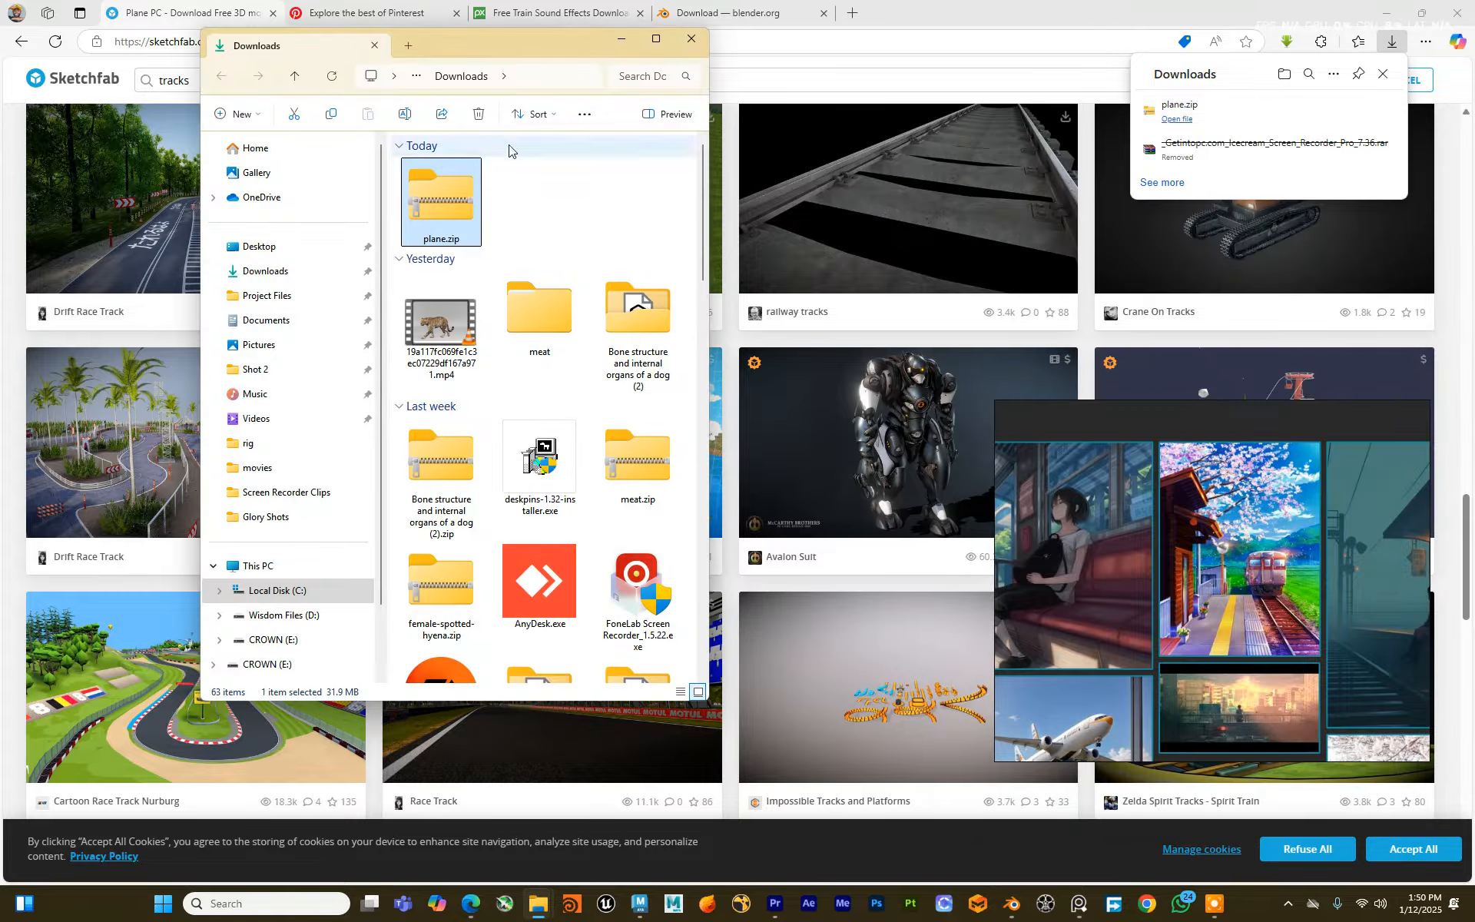
pyautogui.rightClick(454, 206)
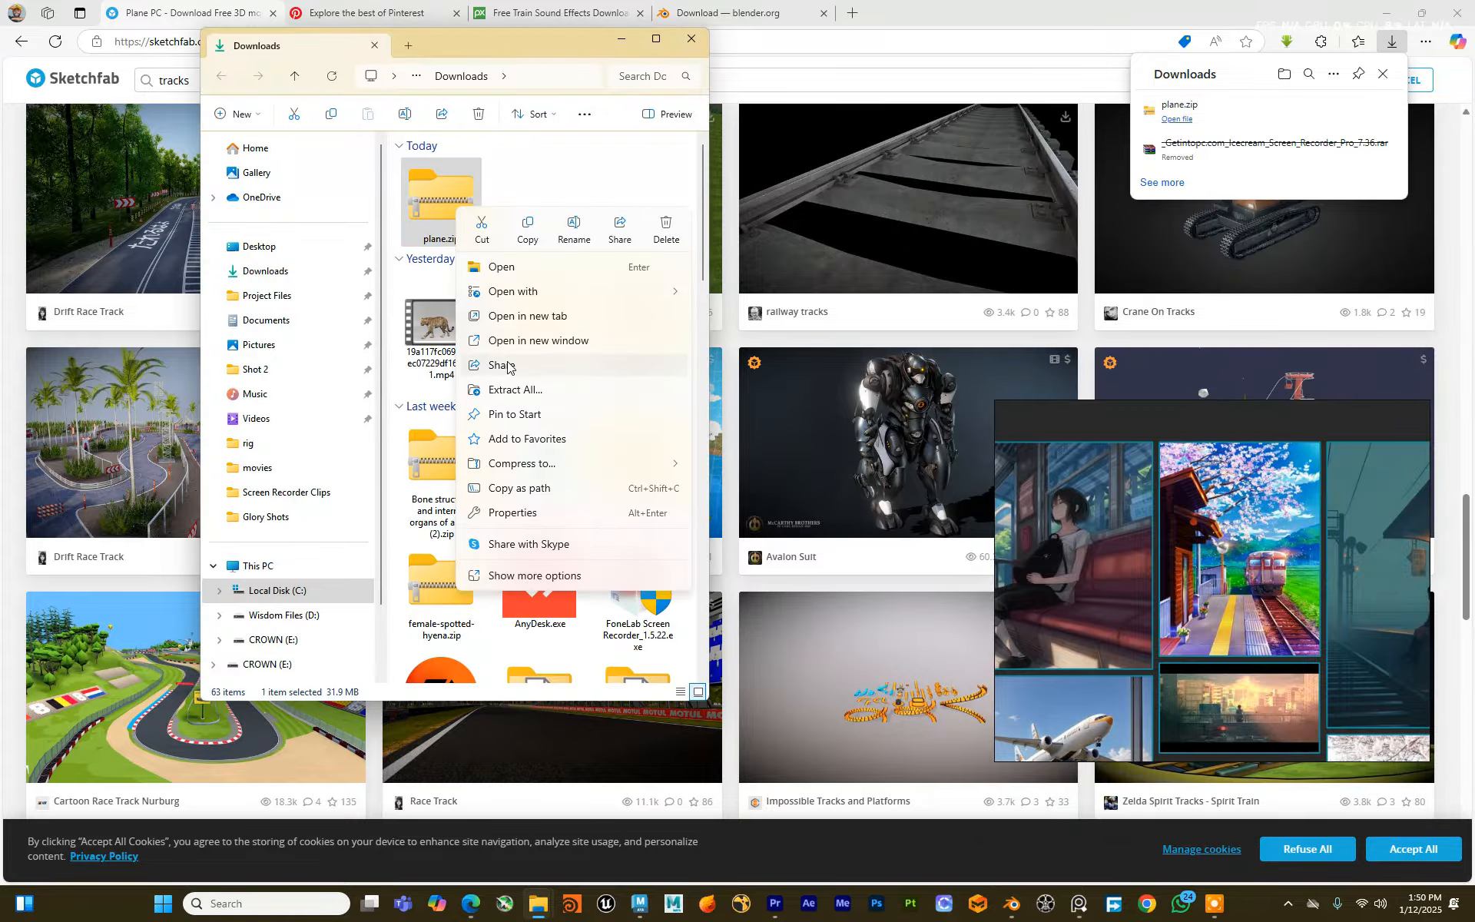
pyautogui.click(534, 576)
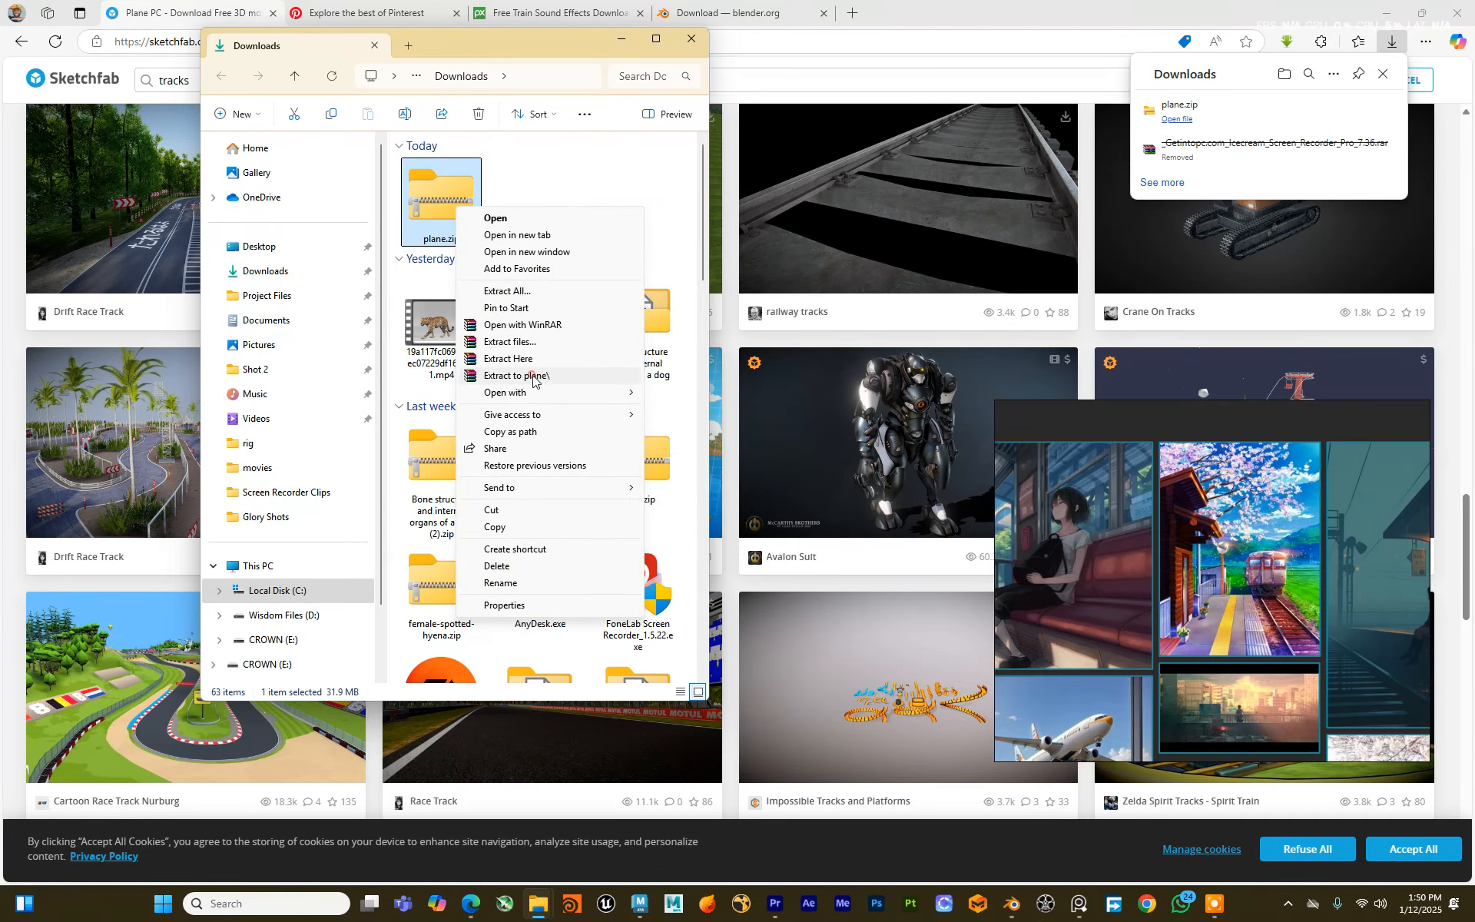
pyautogui.click(534, 375)
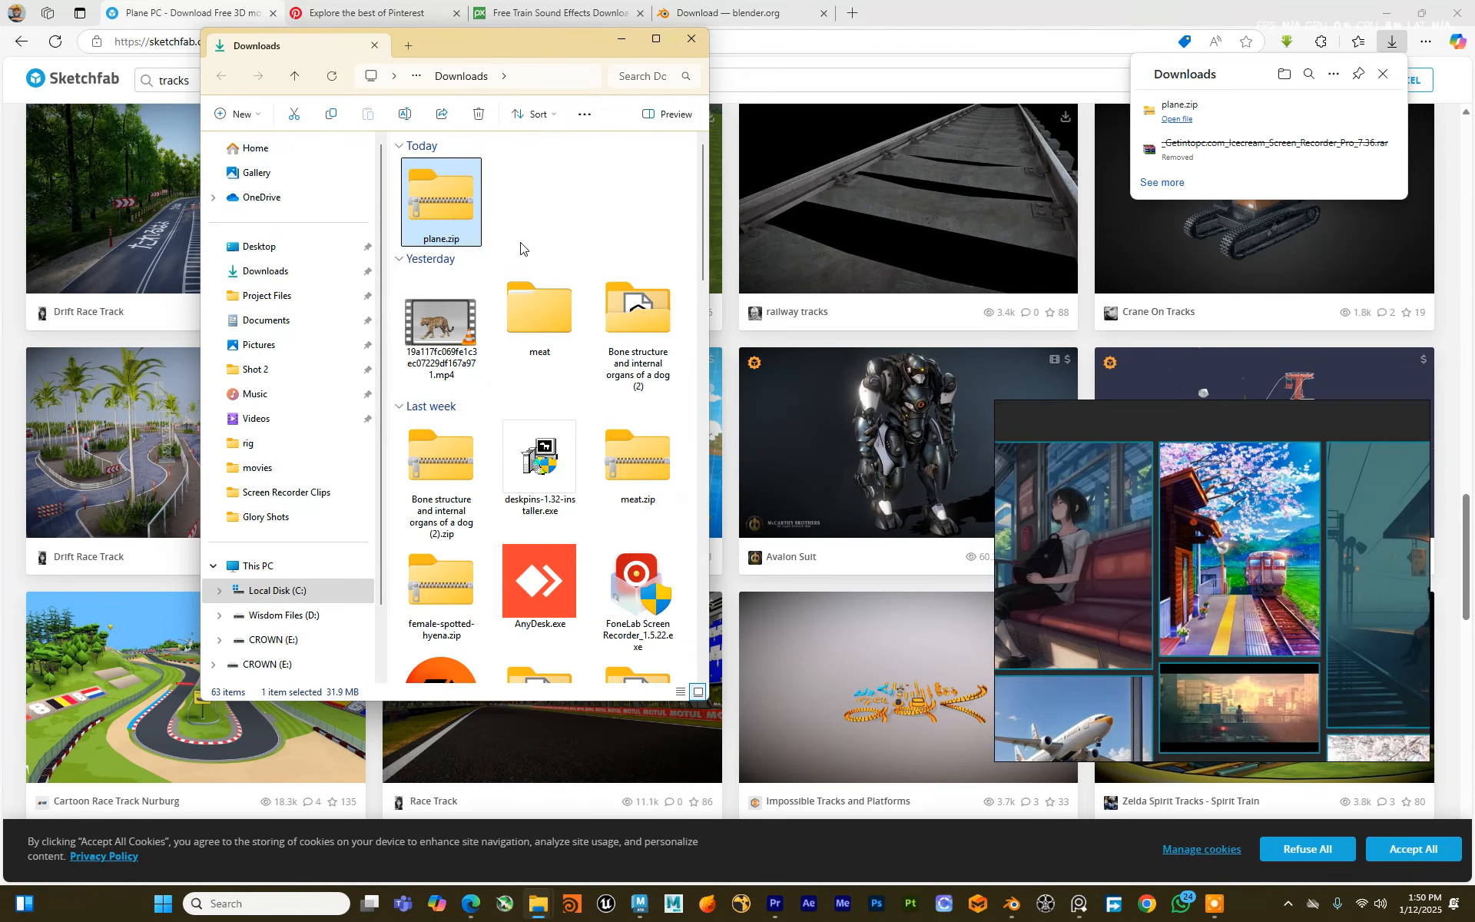
# Step: Open the extracted plane folder and inspect the images in its textures folder and the model file in its source folder
pyautogui.doubleClick(539, 204)
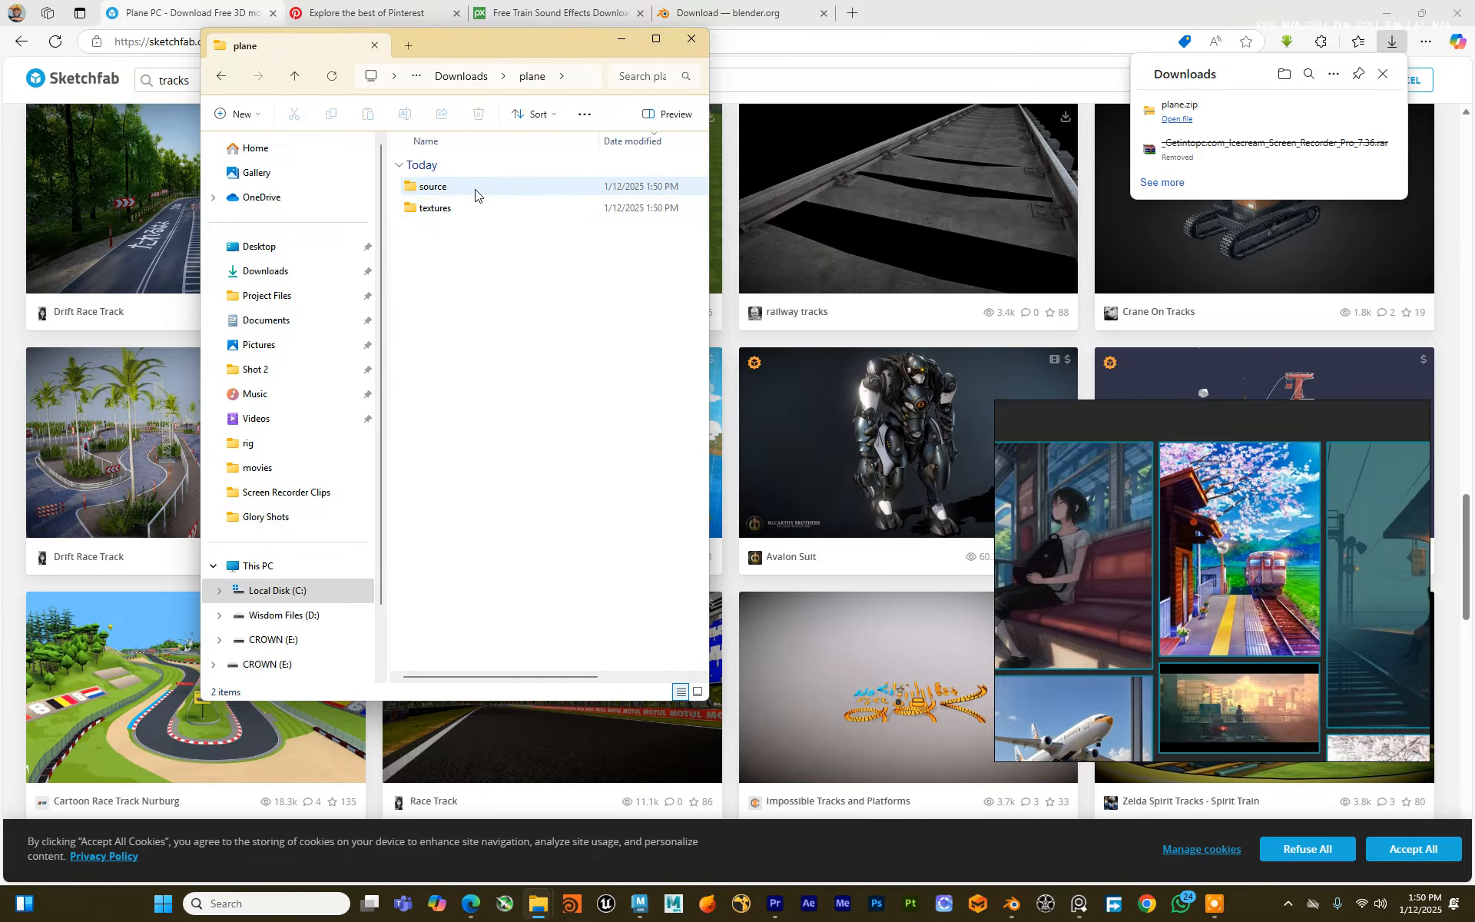
pyautogui.click(655, 39)
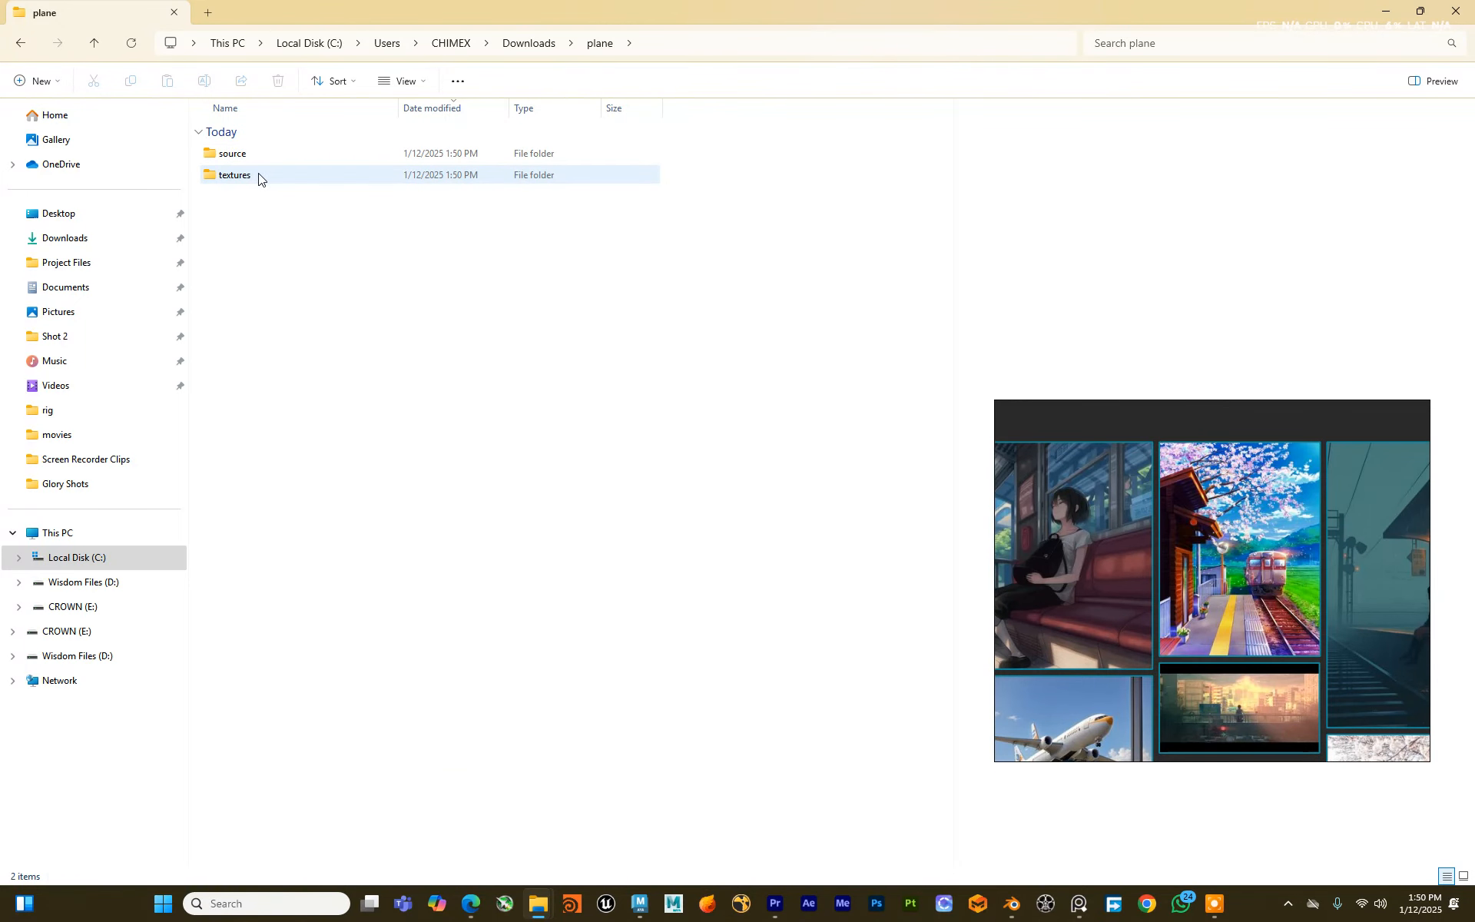
pyautogui.doubleClick(263, 175)
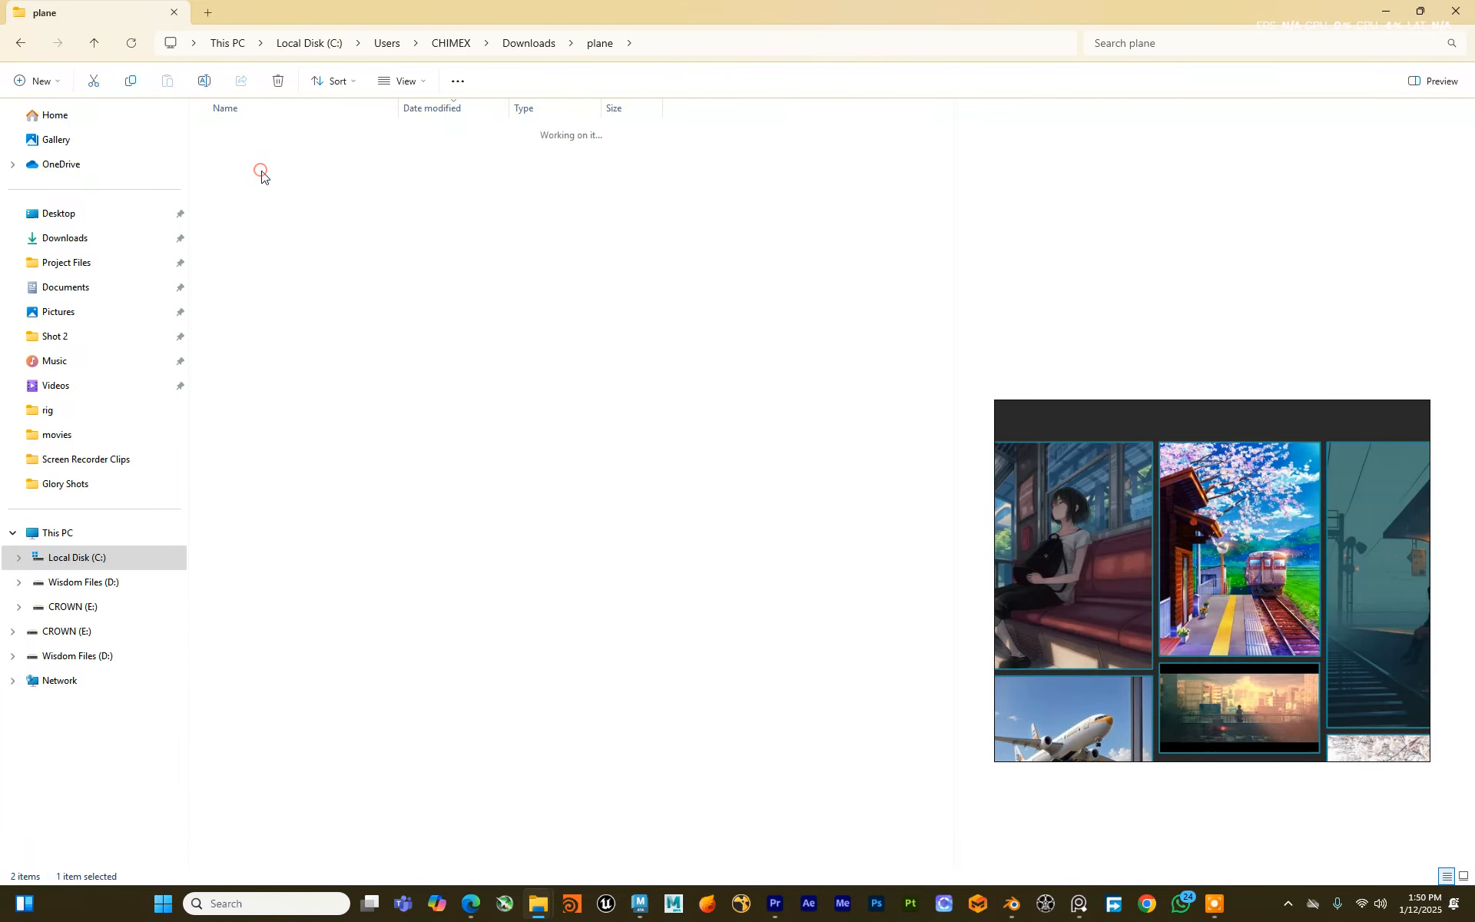
pyautogui.click(261, 153)
pyautogui.click(257, 175)
pyautogui.click(260, 197)
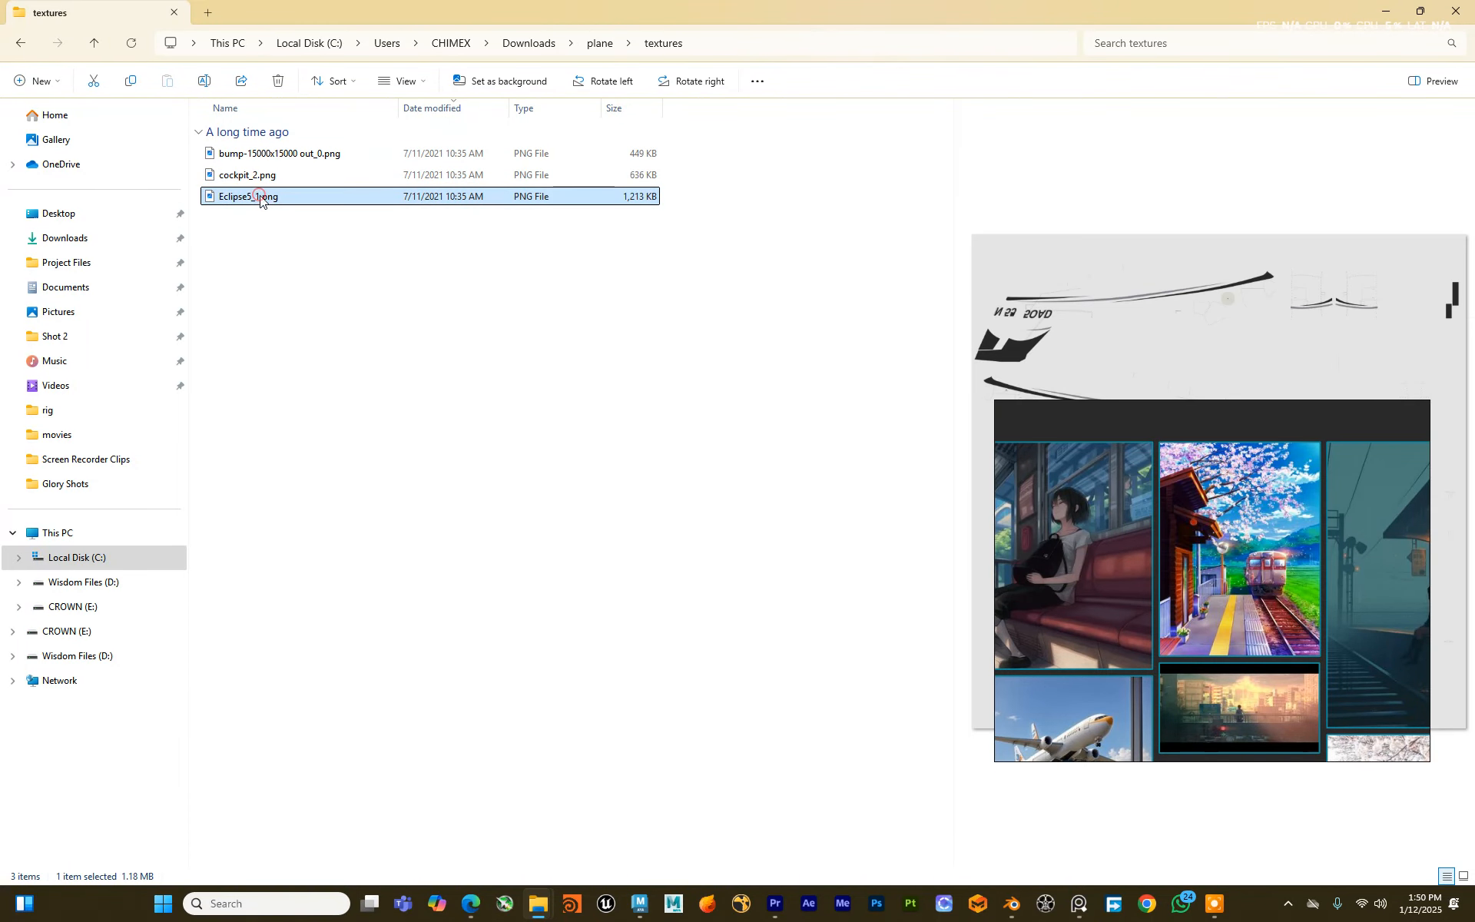
pyautogui.hotkey('alt', 'Left')
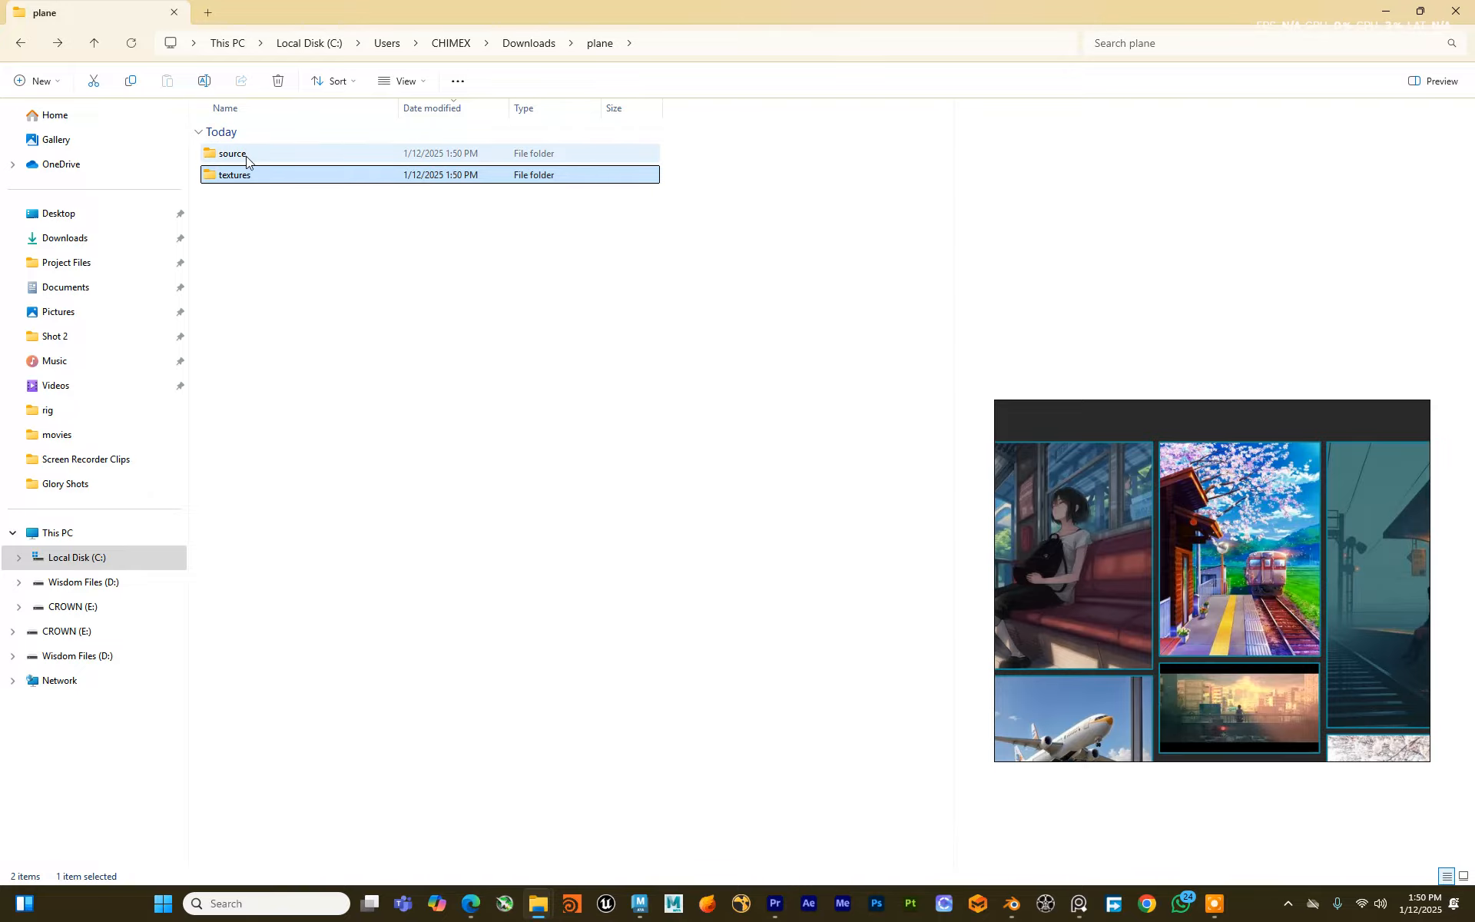
pyautogui.doubleClick(246, 156)
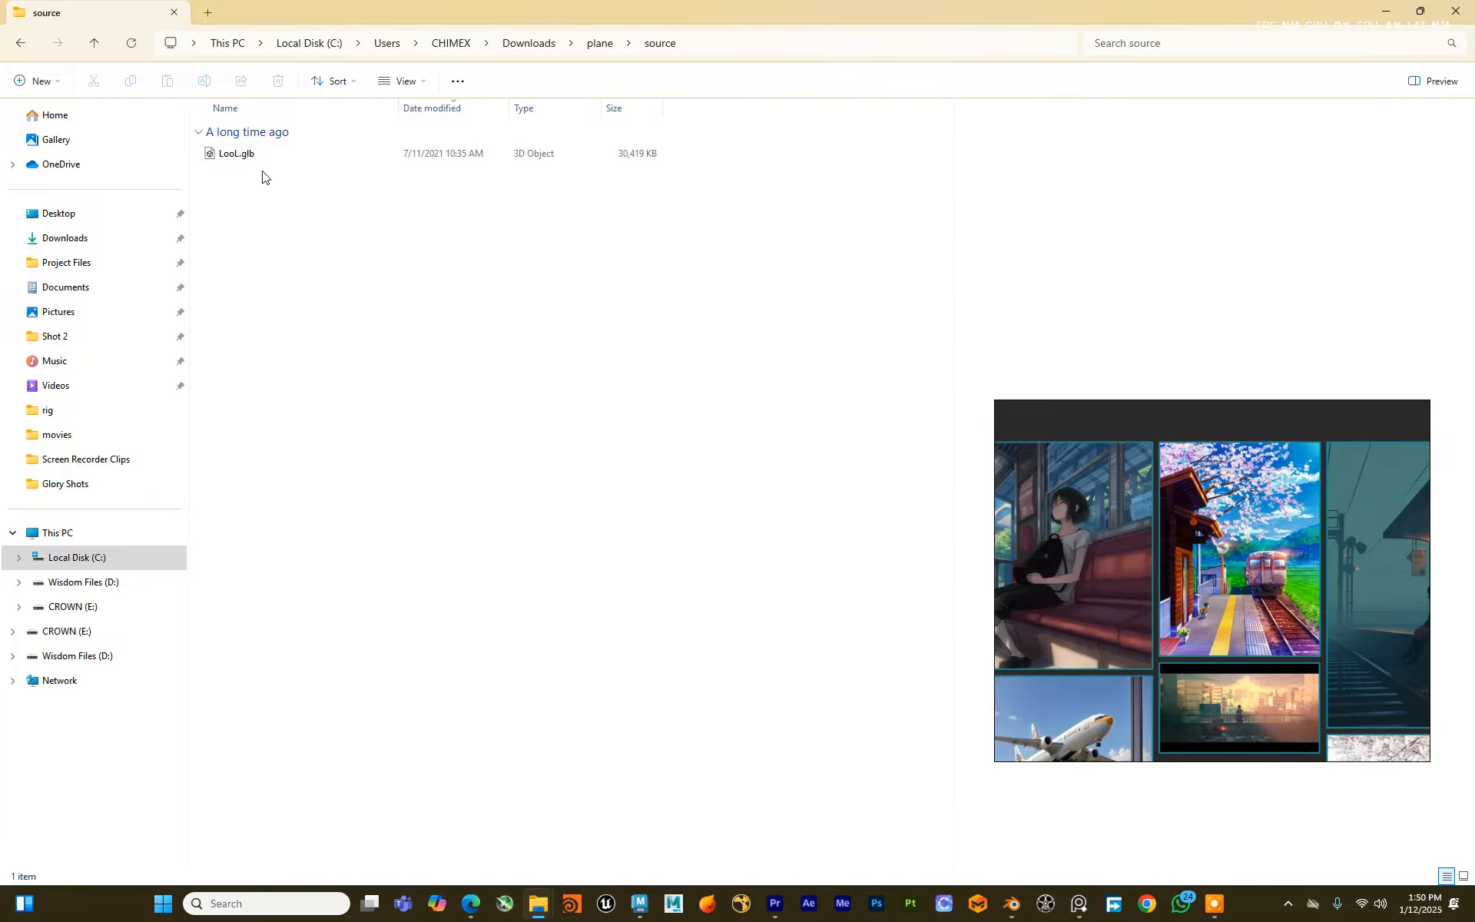
pyautogui.hotkey('alt', 'Left')
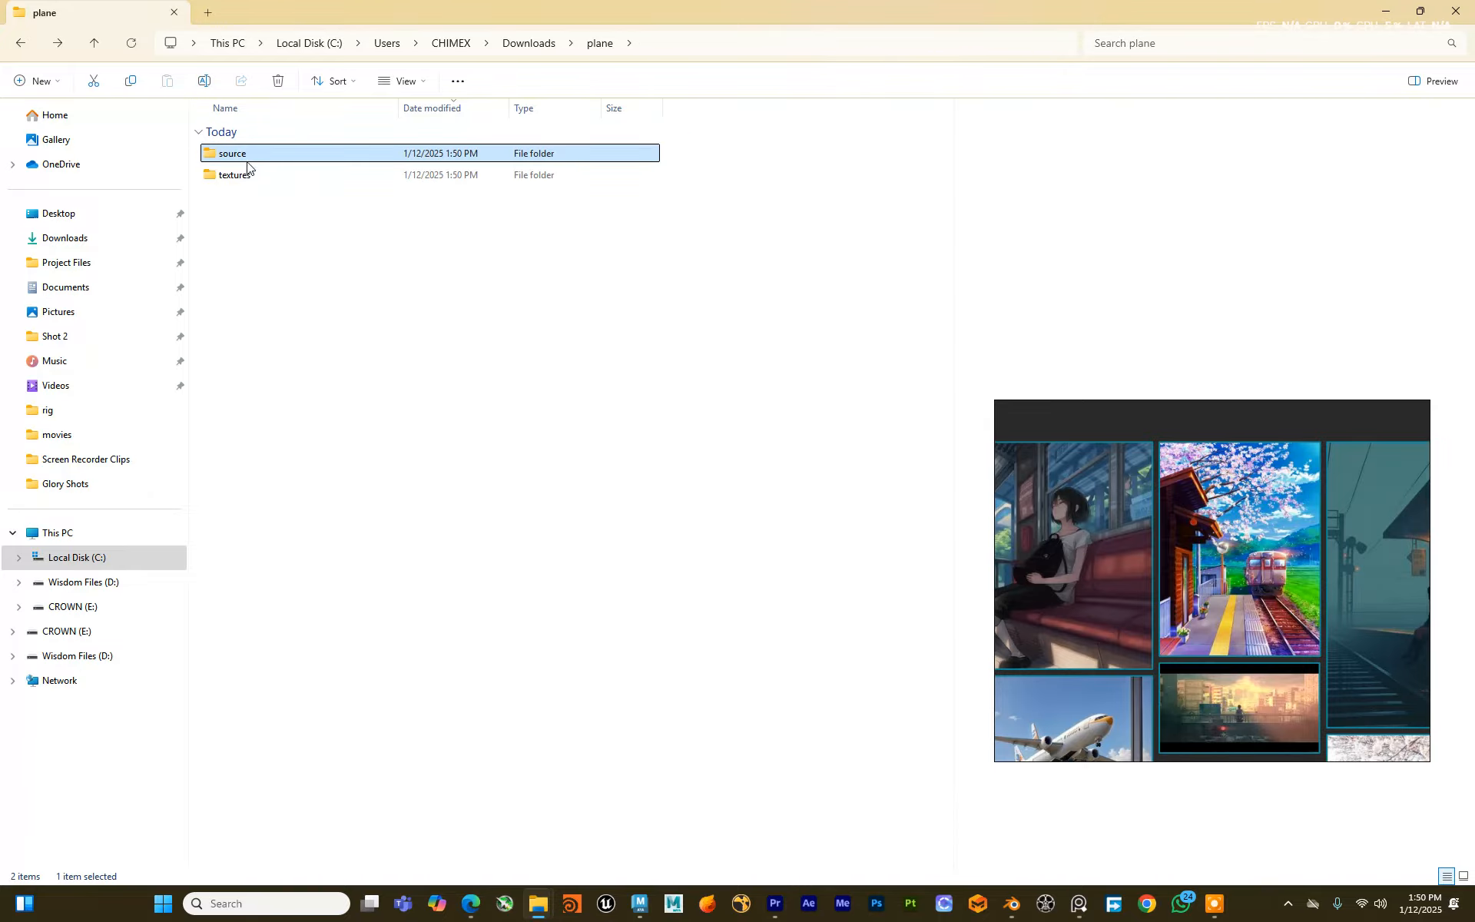
# Step: Rename the plane's textures folder as "Plane Material"
pyautogui.rightClick(244, 175)
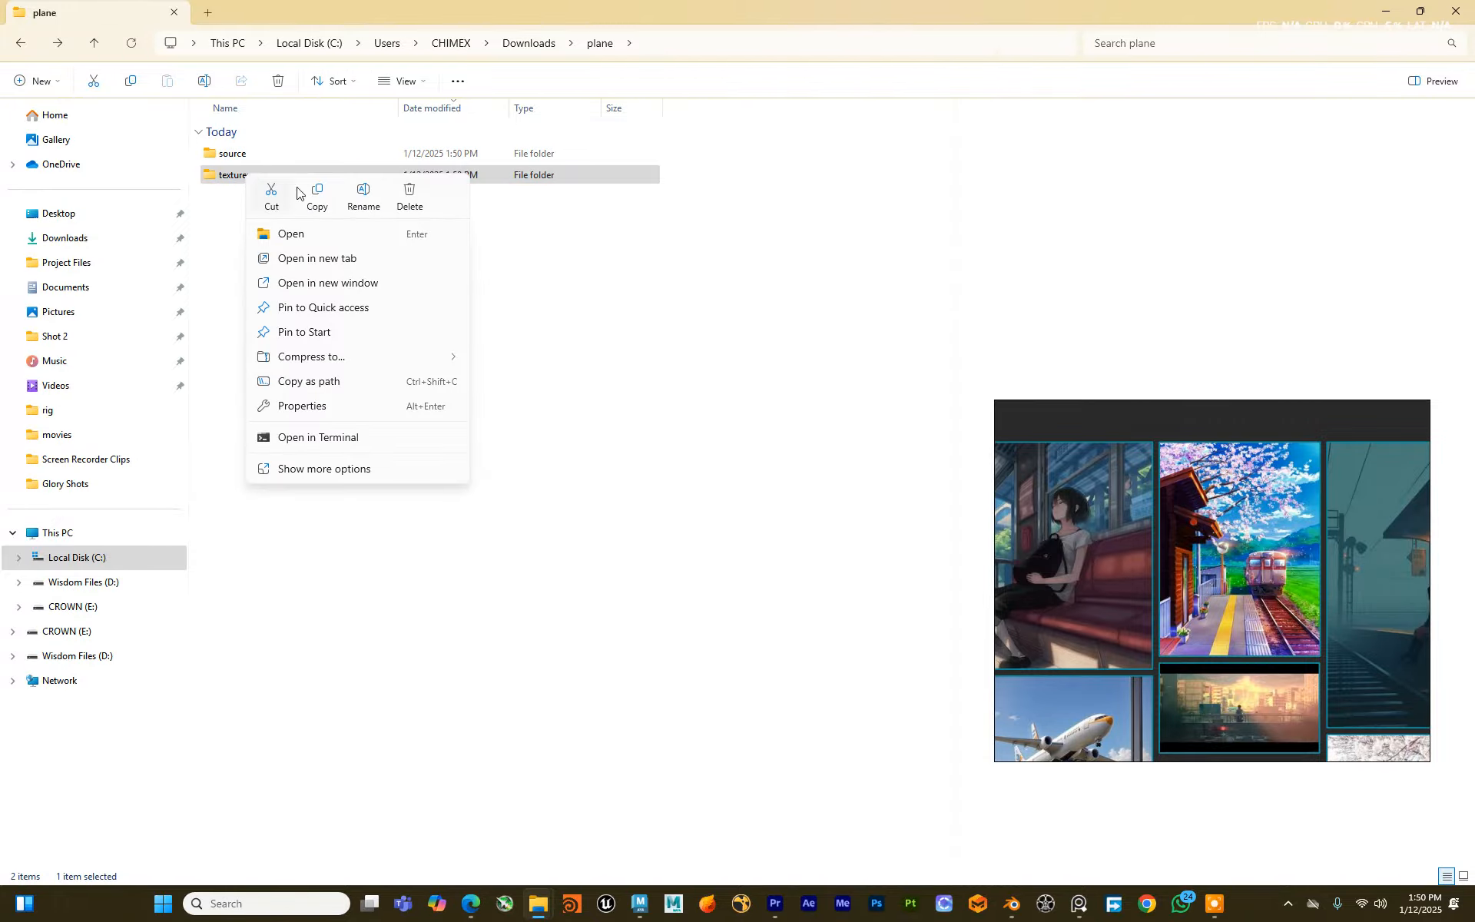
pyautogui.click(363, 199)
pyautogui.write('Plane Material')
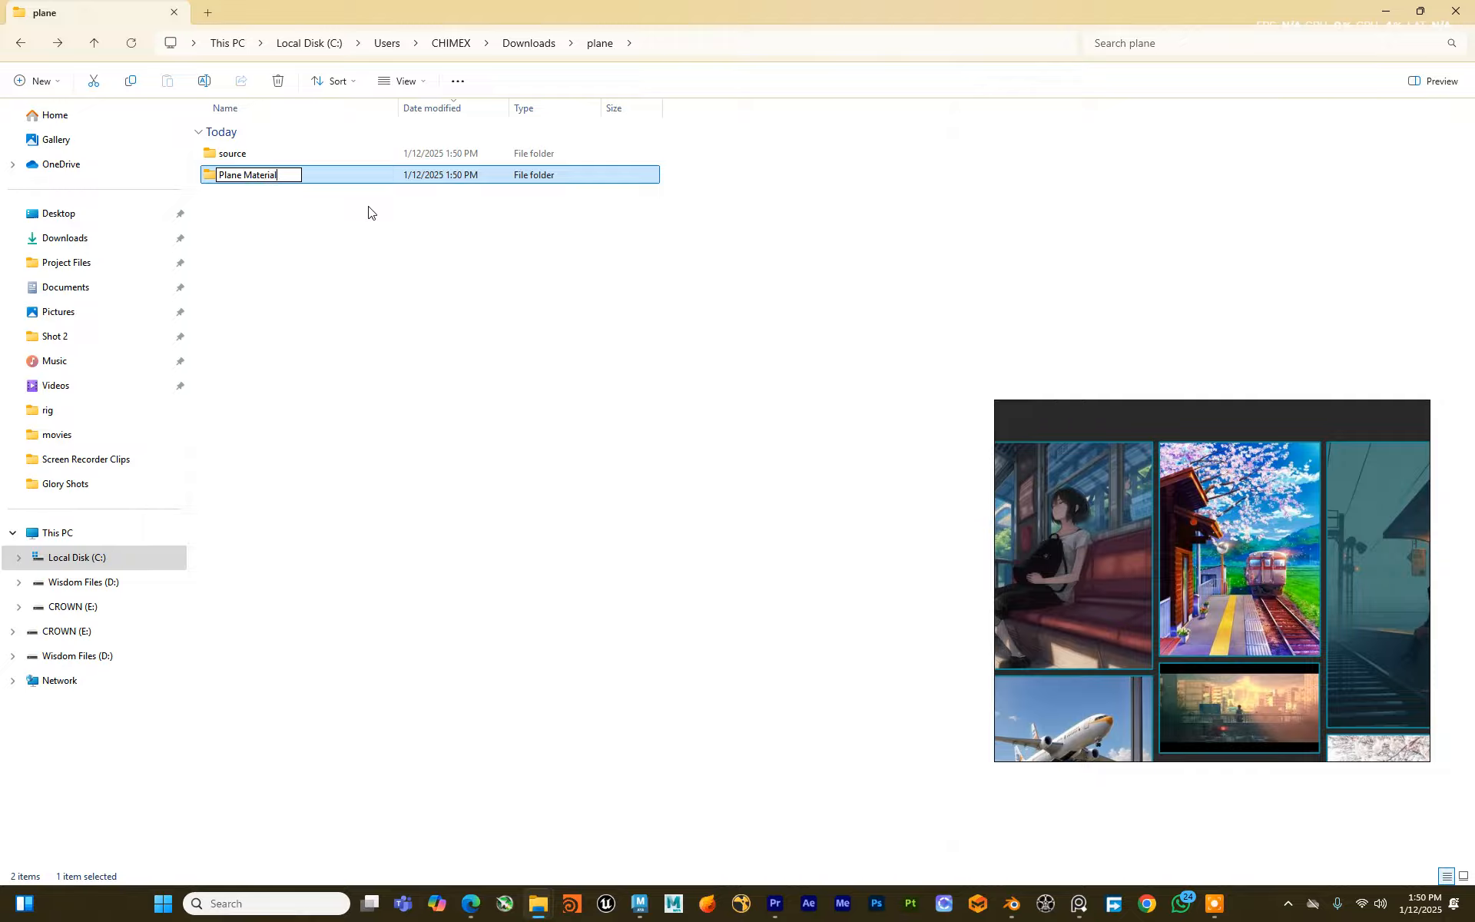
pyautogui.press('Return')
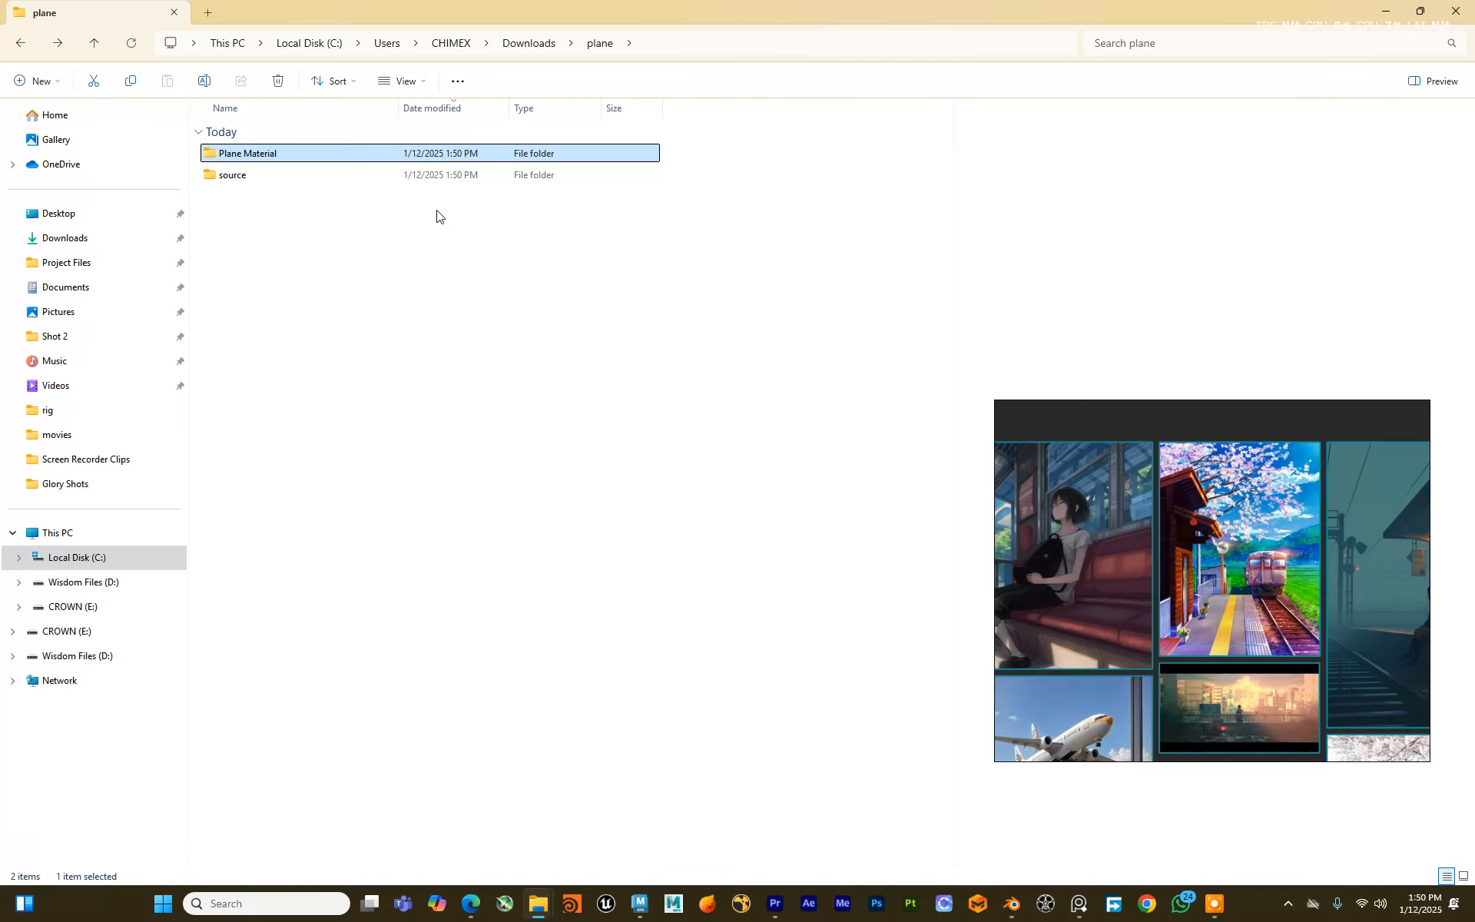
# Step: Open the Computer Animation PAU project's sourceimages folder on drive D: in a separate window beside the plane folder
pyautogui.click(206, 12)
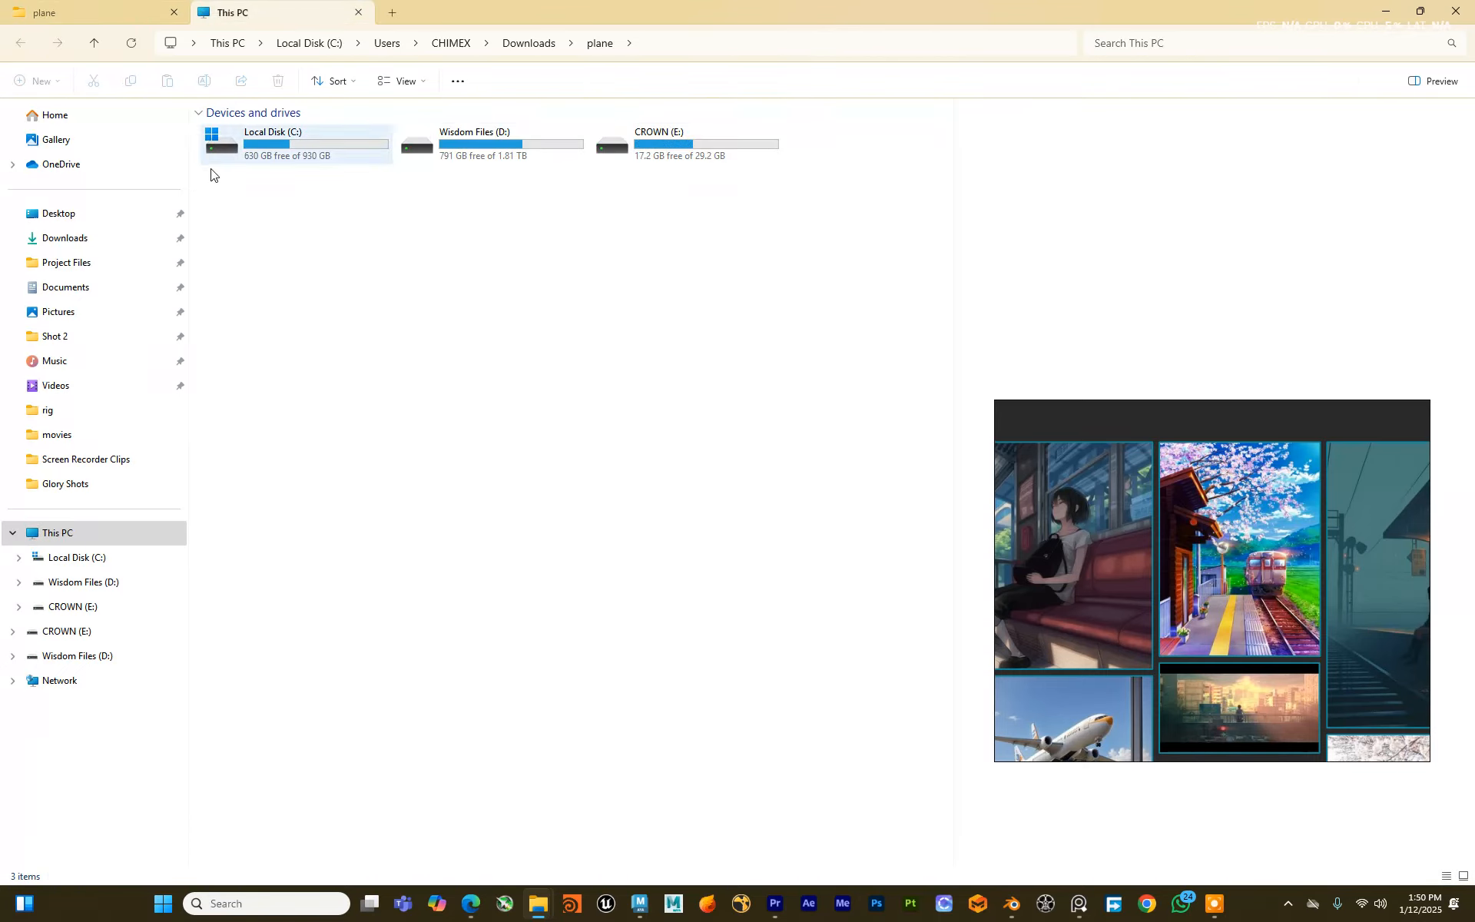
pyautogui.doubleClick(411, 149)
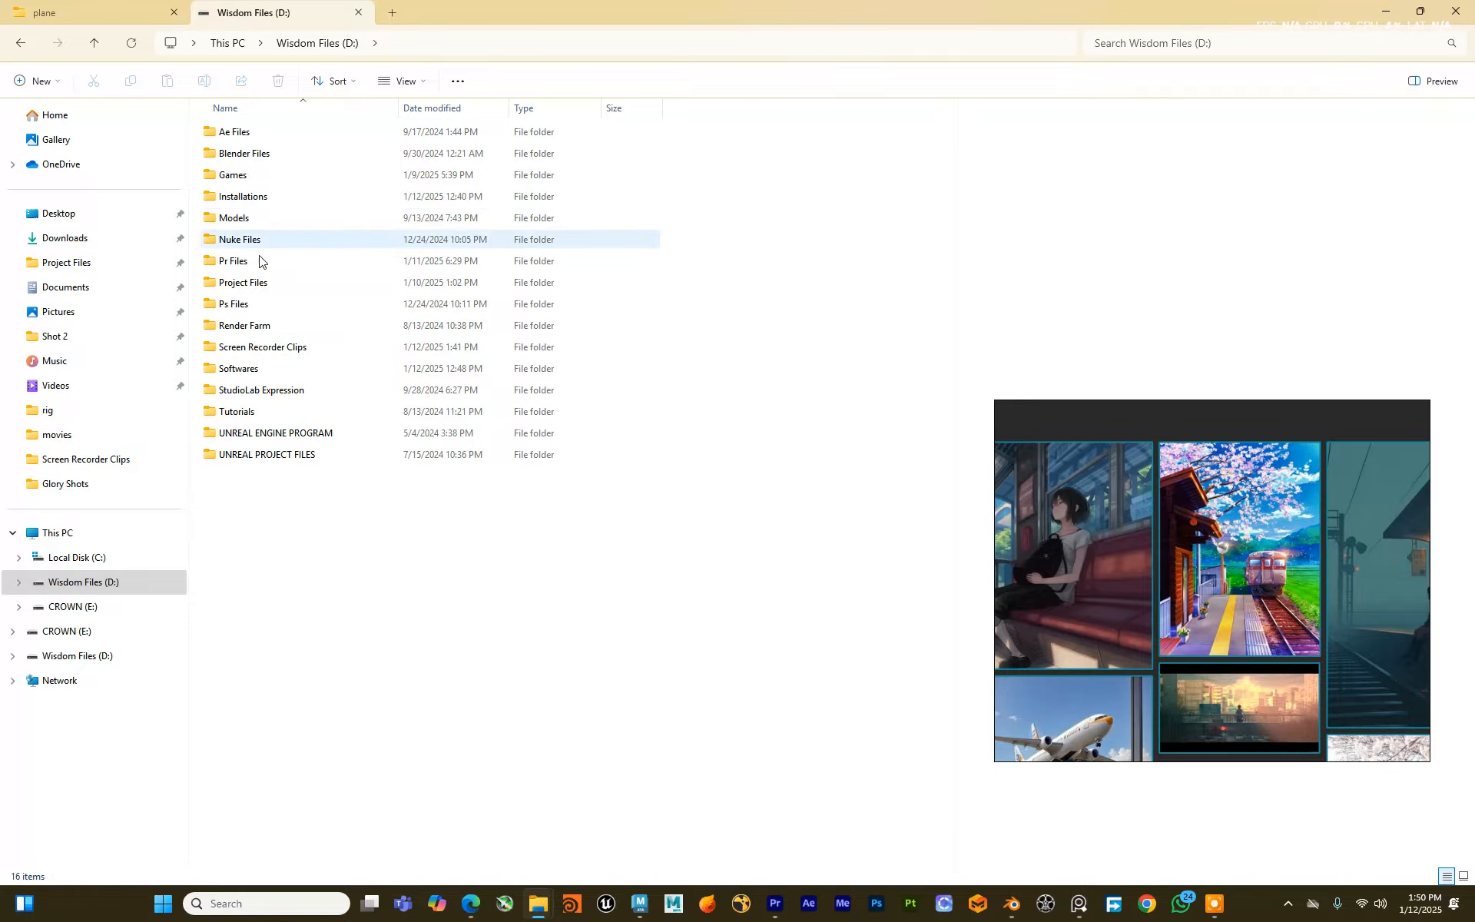
pyautogui.doubleClick(257, 283)
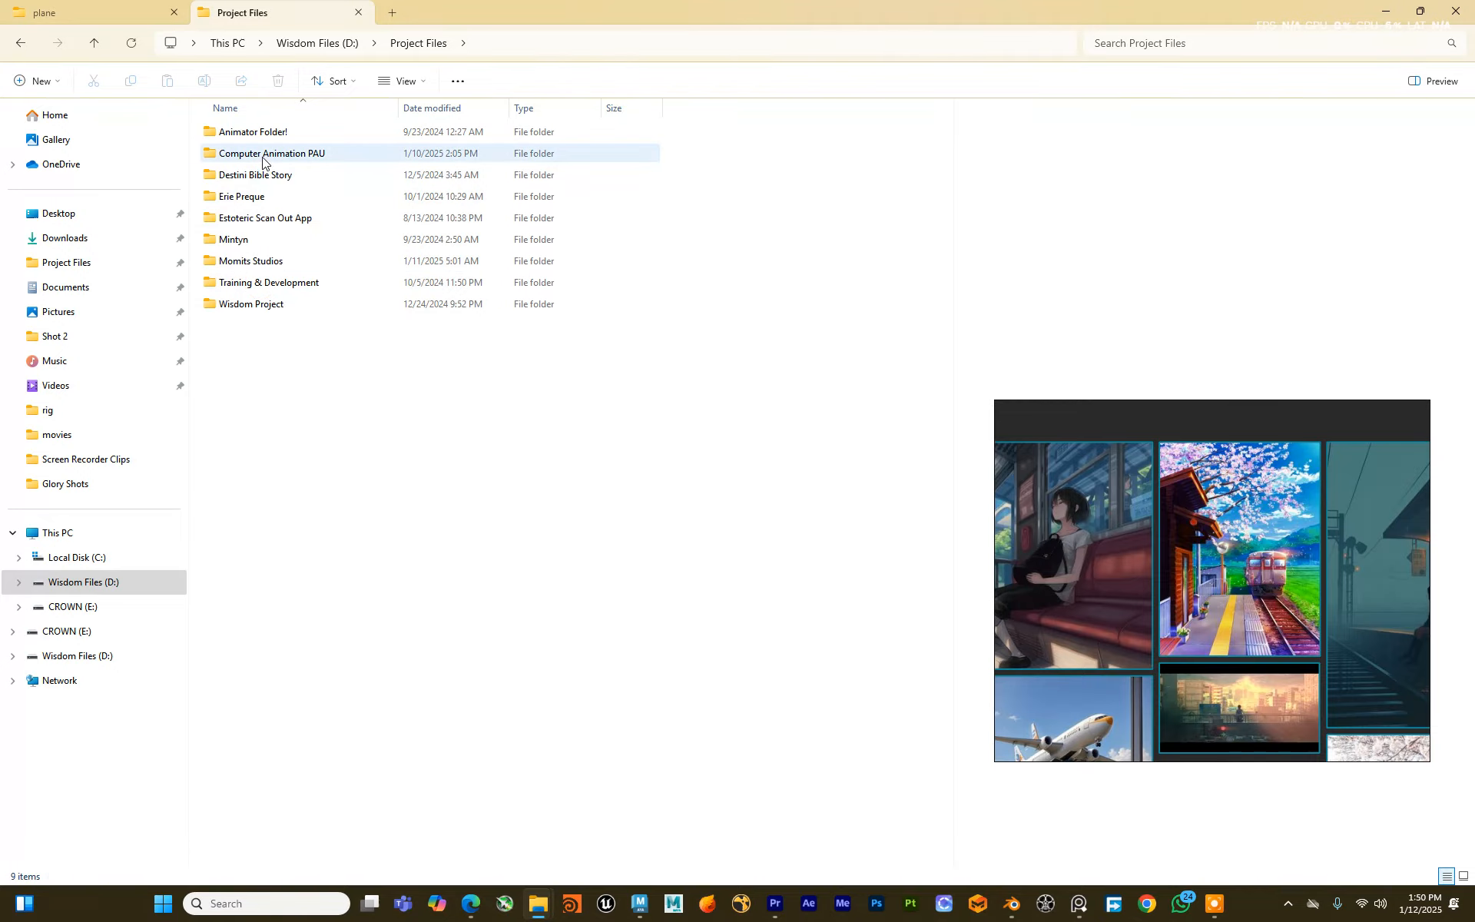
pyautogui.doubleClick(261, 154)
pyautogui.doubleClick(252, 263)
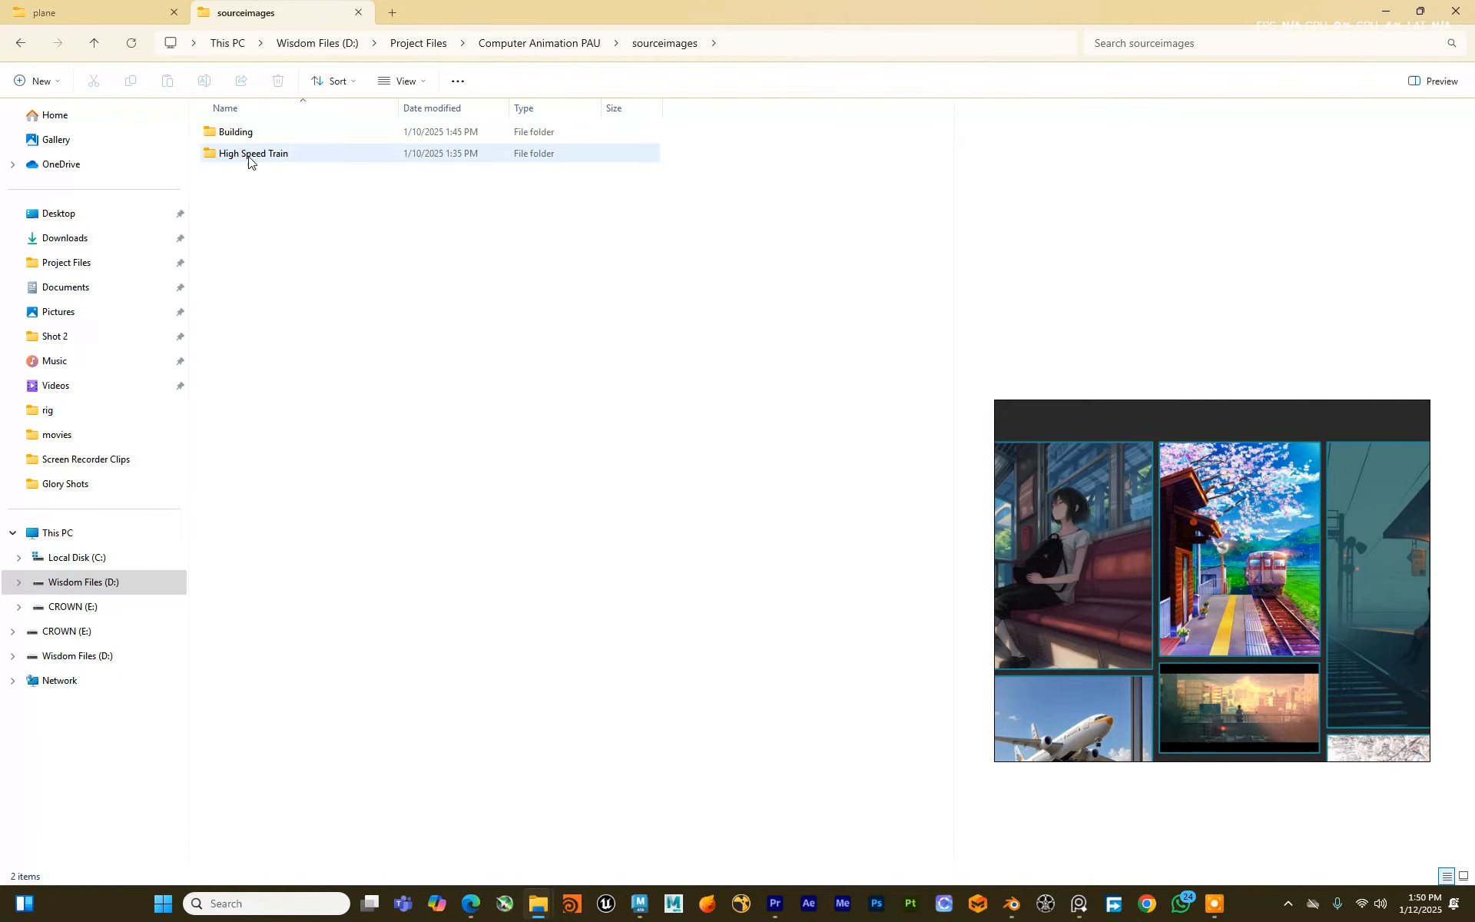
pyautogui.moveTo(305, 26); pyautogui.dragTo(875, 162)
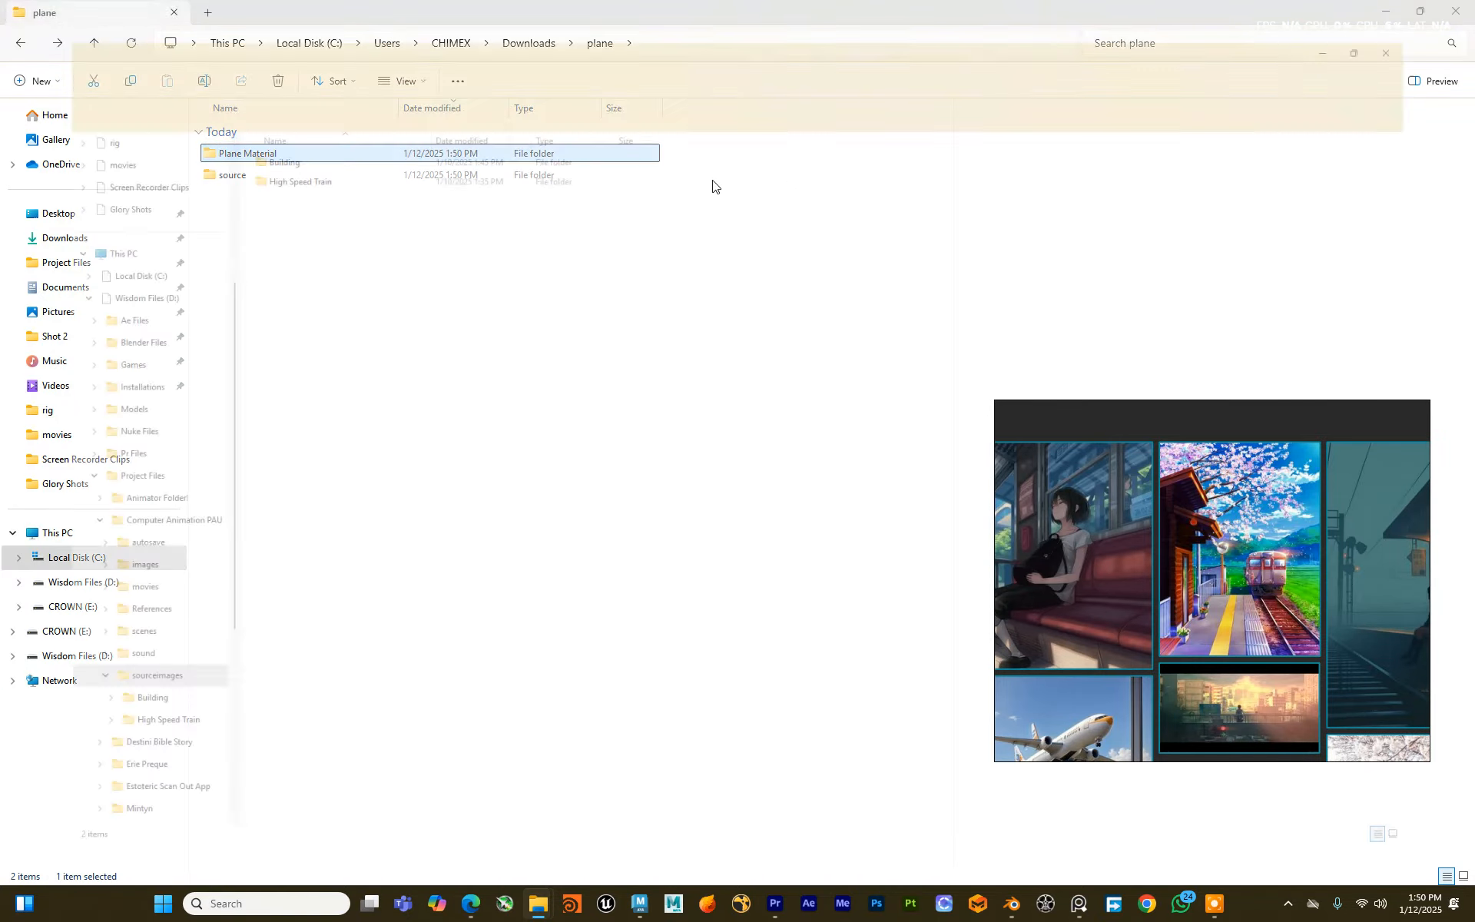
pyautogui.click(1420, 11)
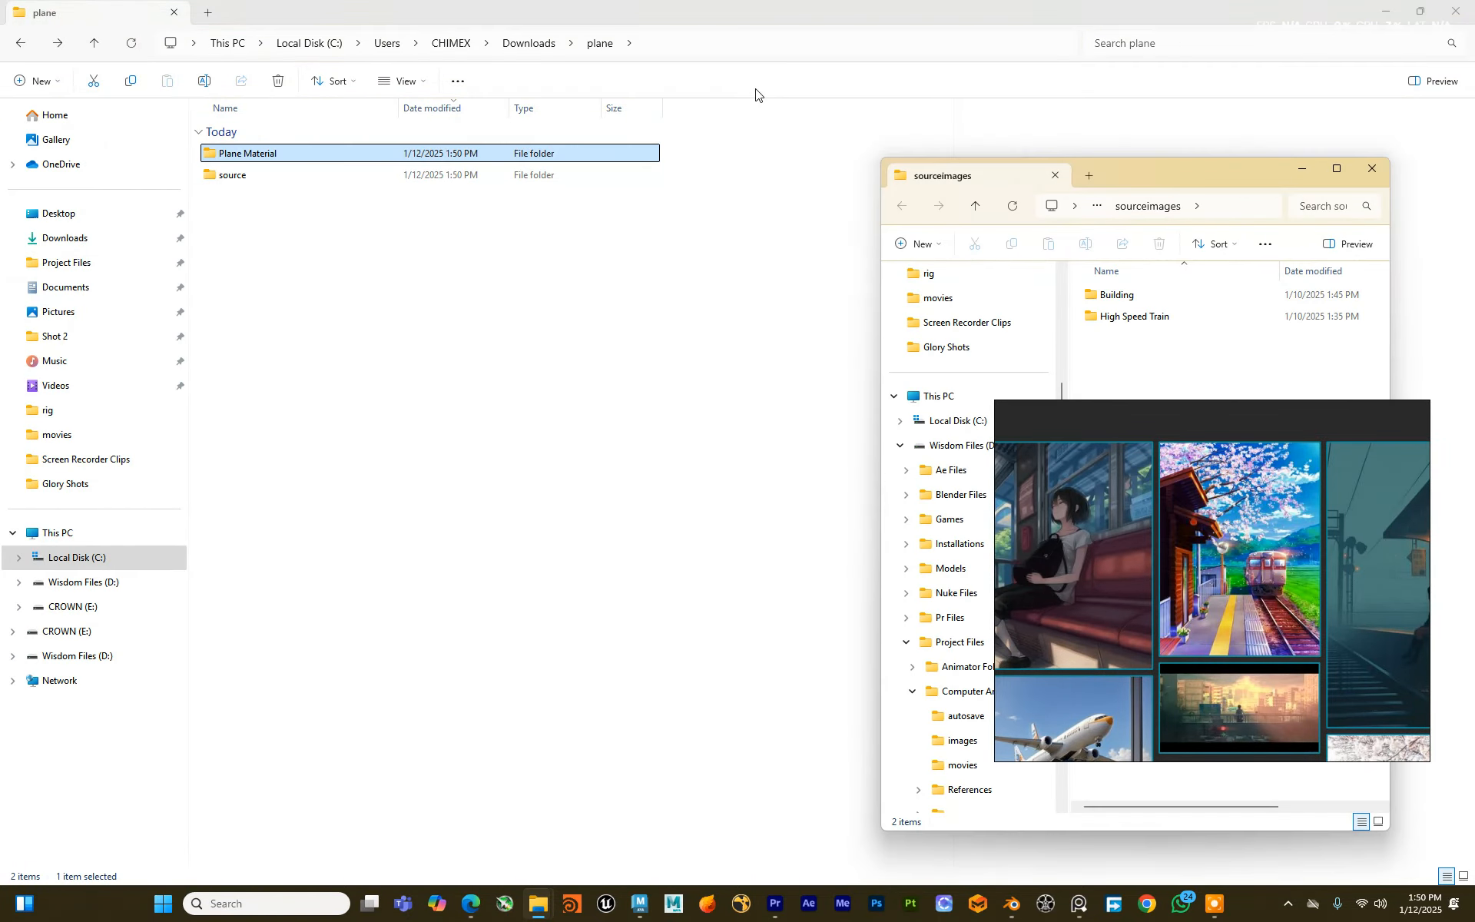
pyautogui.moveTo(1139, 159); pyautogui.dragTo(900, 63)
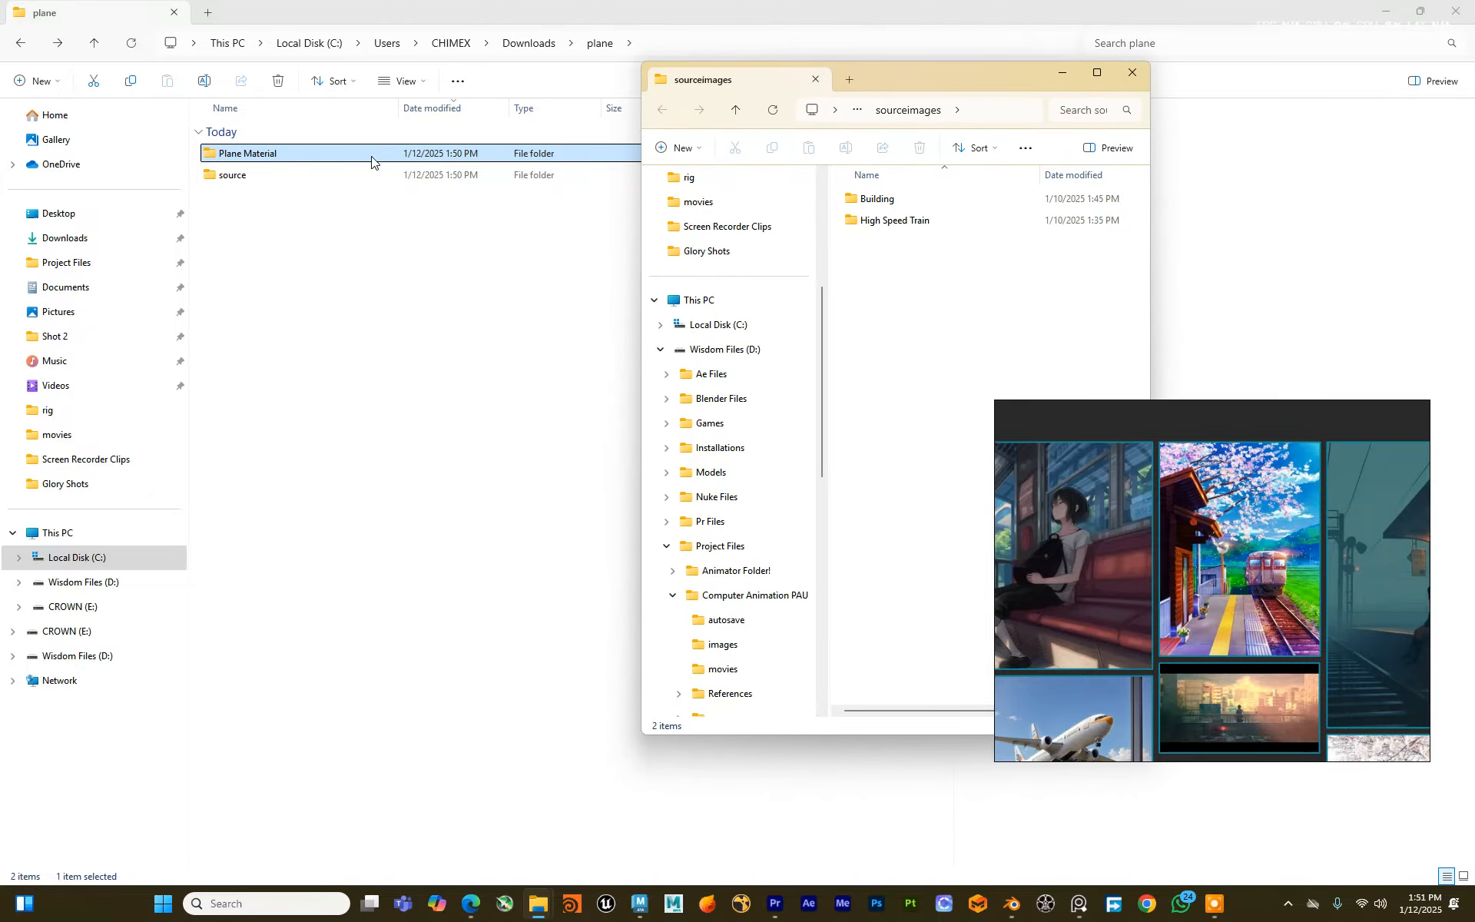
# Step: Copy the Plane Material folder from the plane folder into the project's sourceimages folder, undoing any misplaced move
pyautogui.moveTo(371, 161)
pyautogui.mouseDown()
pyautogui.moveTo(426, 221)
pyautogui.moveTo(394, 176)
pyautogui.mouseUp()
pyautogui.click(1421, 12)
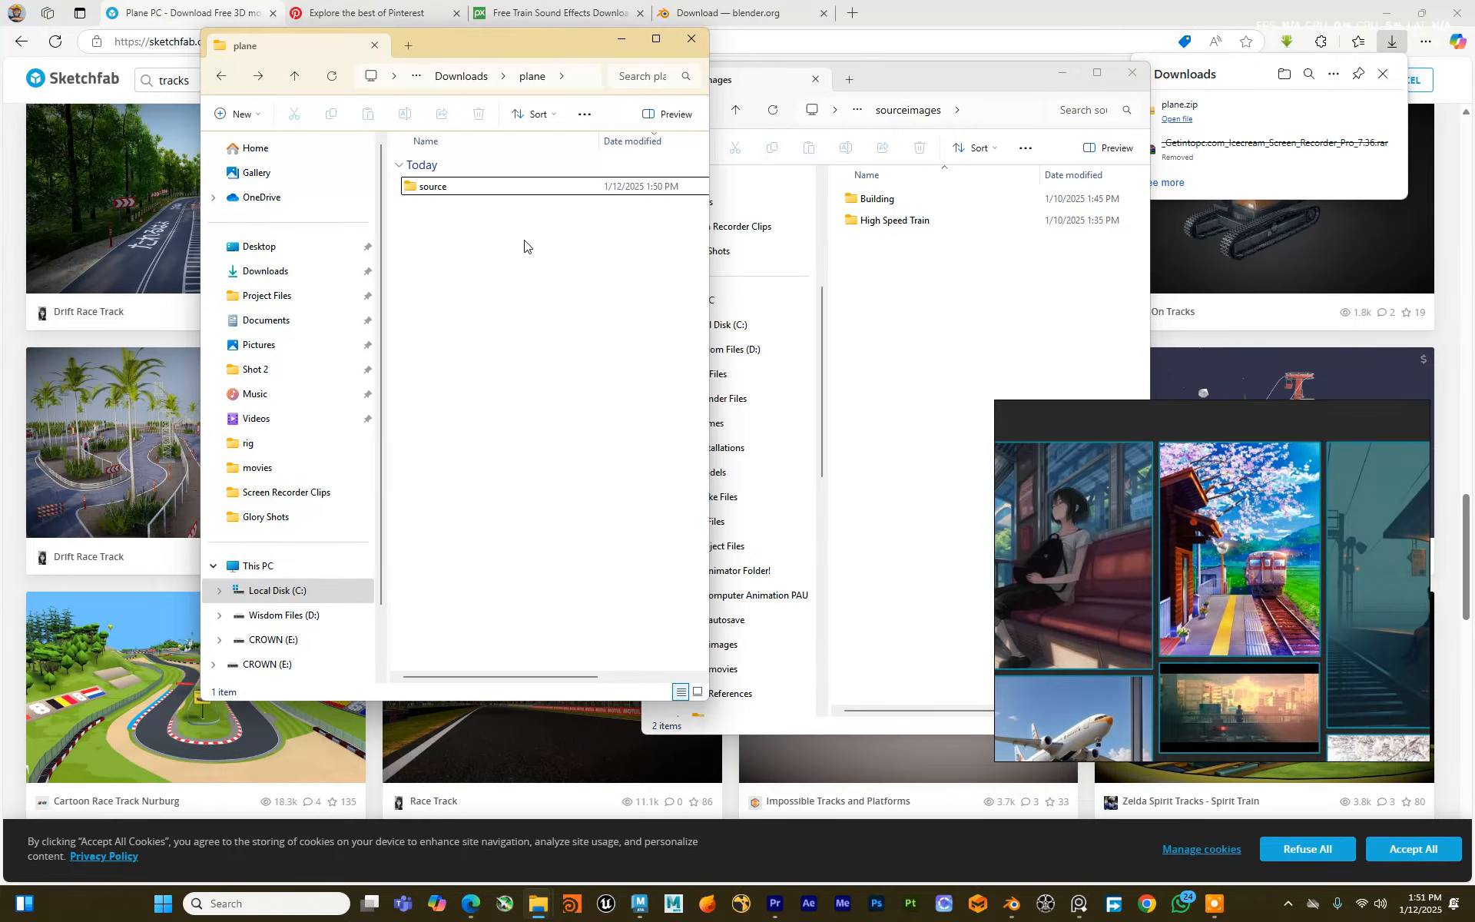
pyautogui.hotkey('ctrl', 'z')
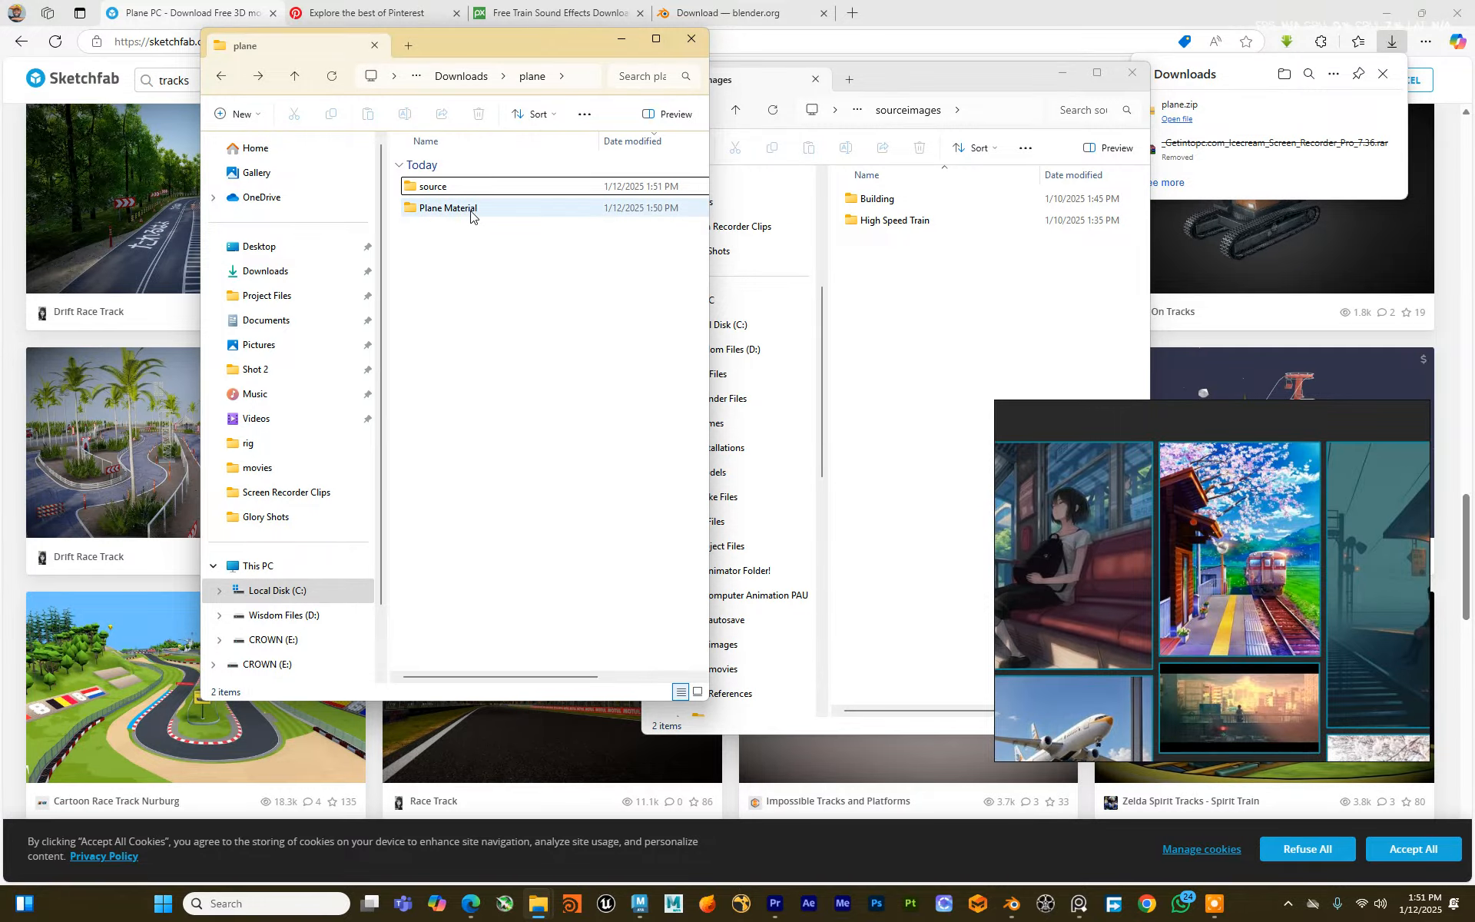
pyautogui.moveTo(471, 214); pyautogui.dragTo(897, 292)
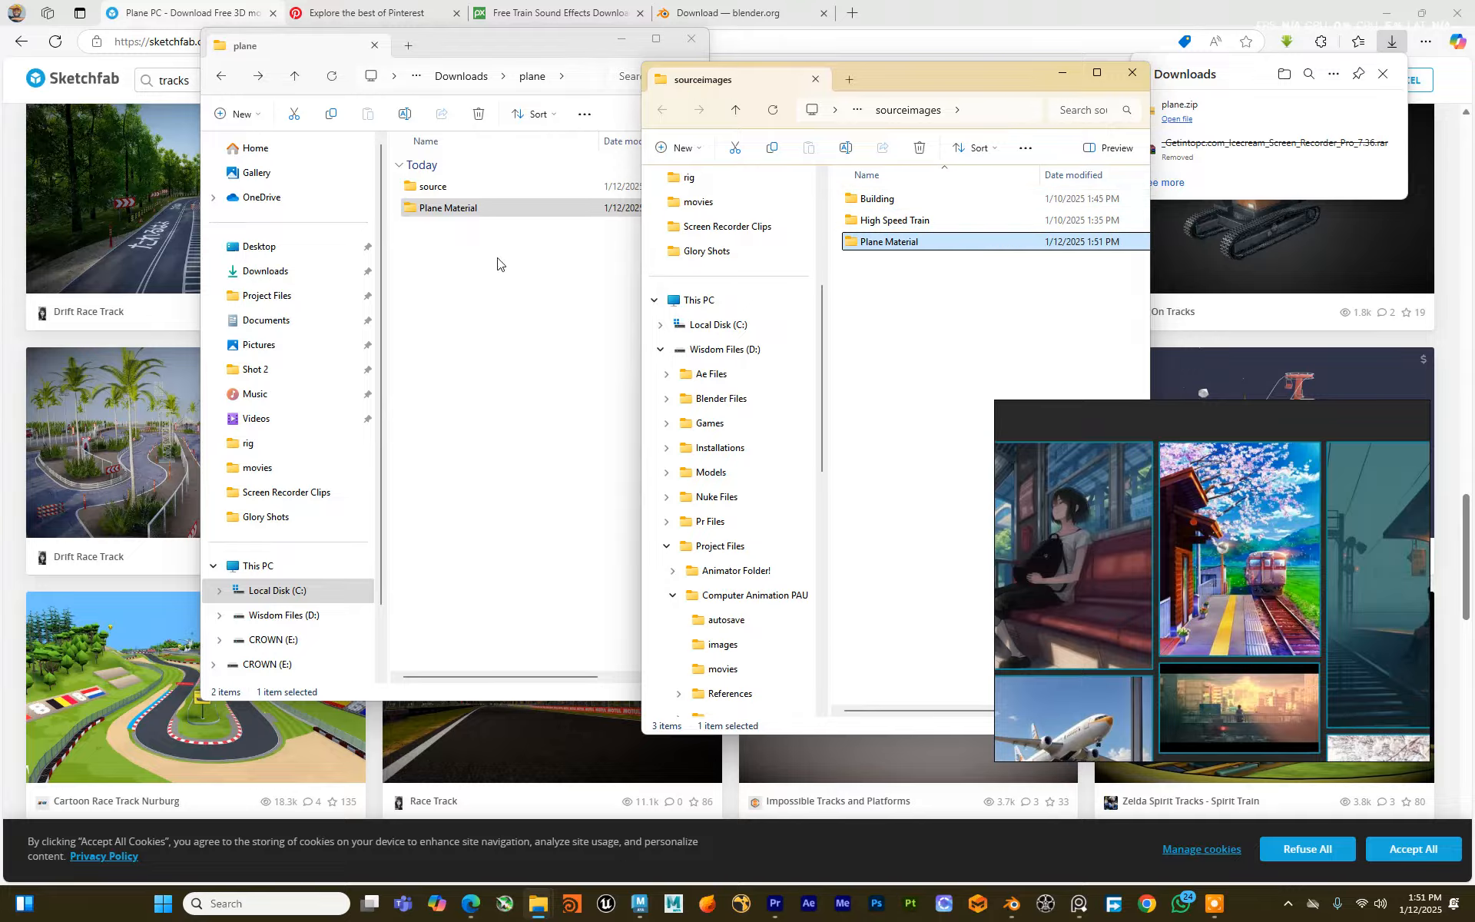
# Step: Open the plane's source folder, select the LooL.glb model and maximize the window to preview it
pyautogui.doubleClick(433, 187)
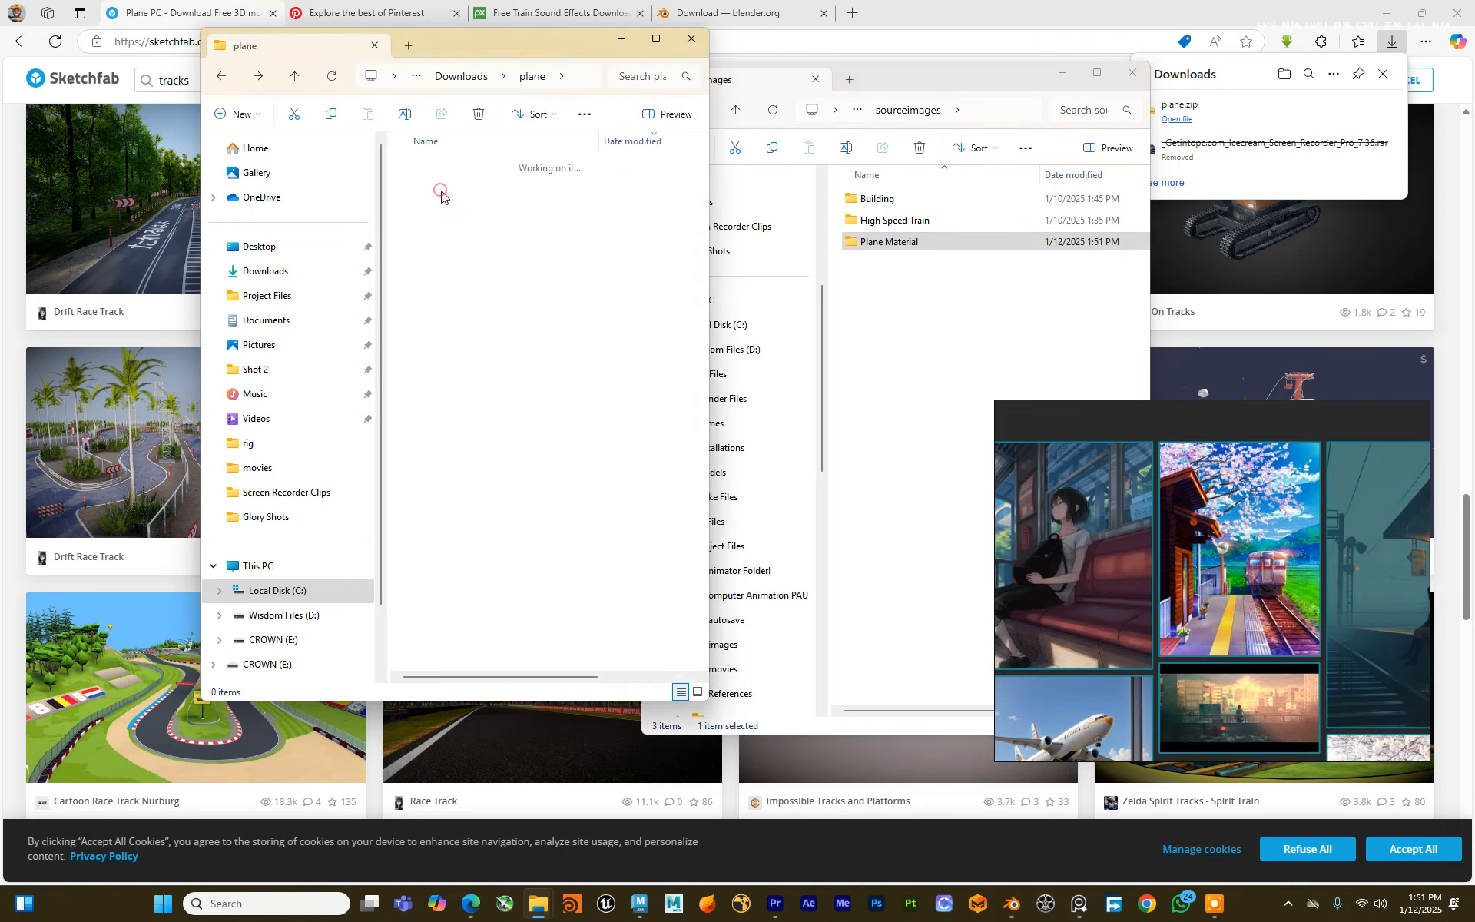
pyautogui.click(442, 186)
pyautogui.click(542, 82)
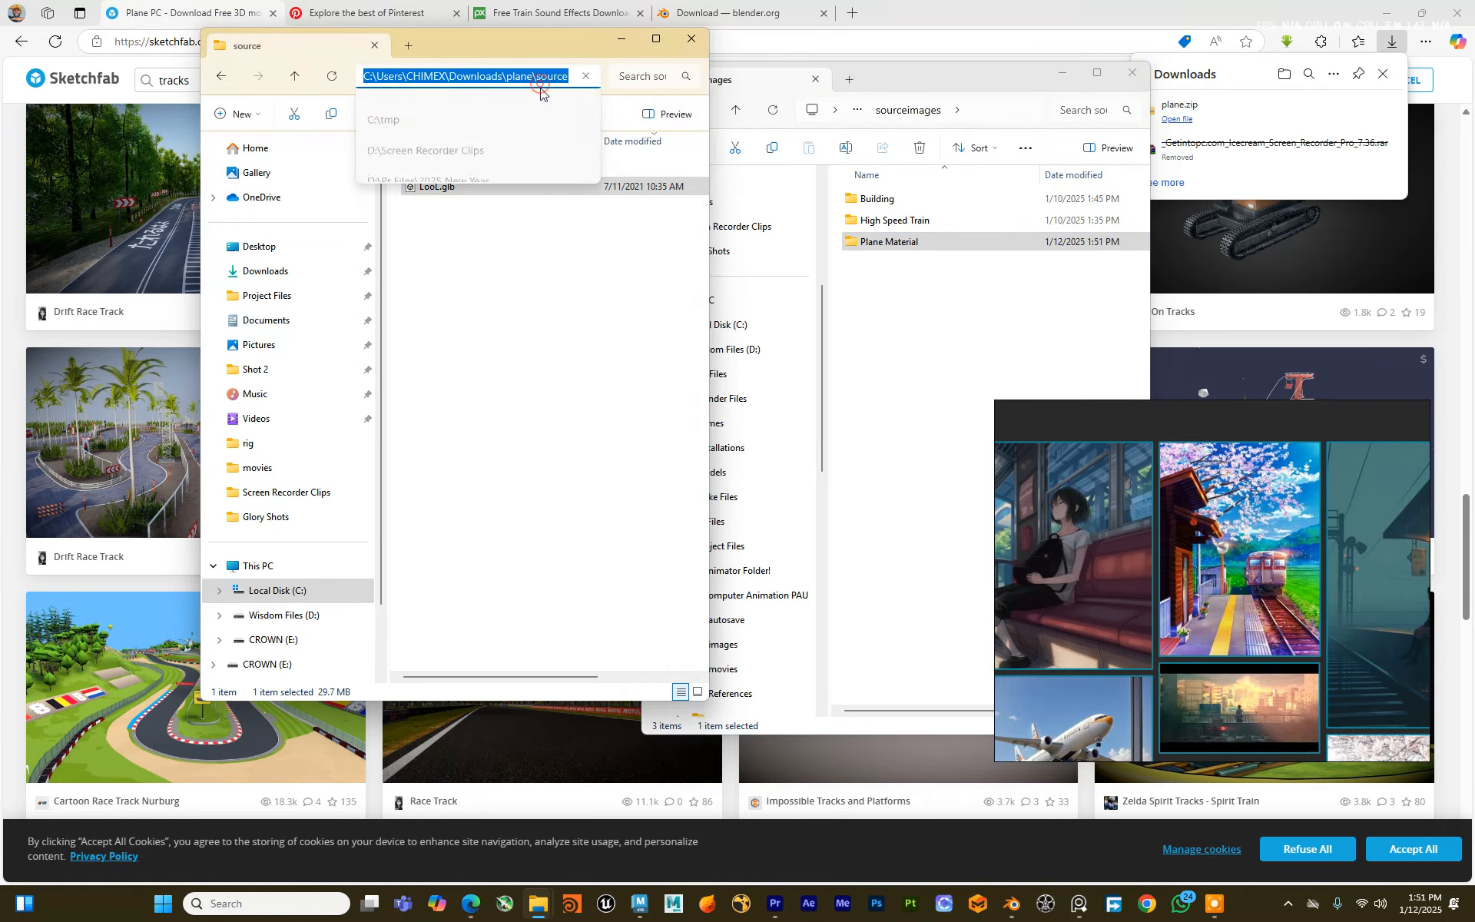
pyautogui.click(652, 40)
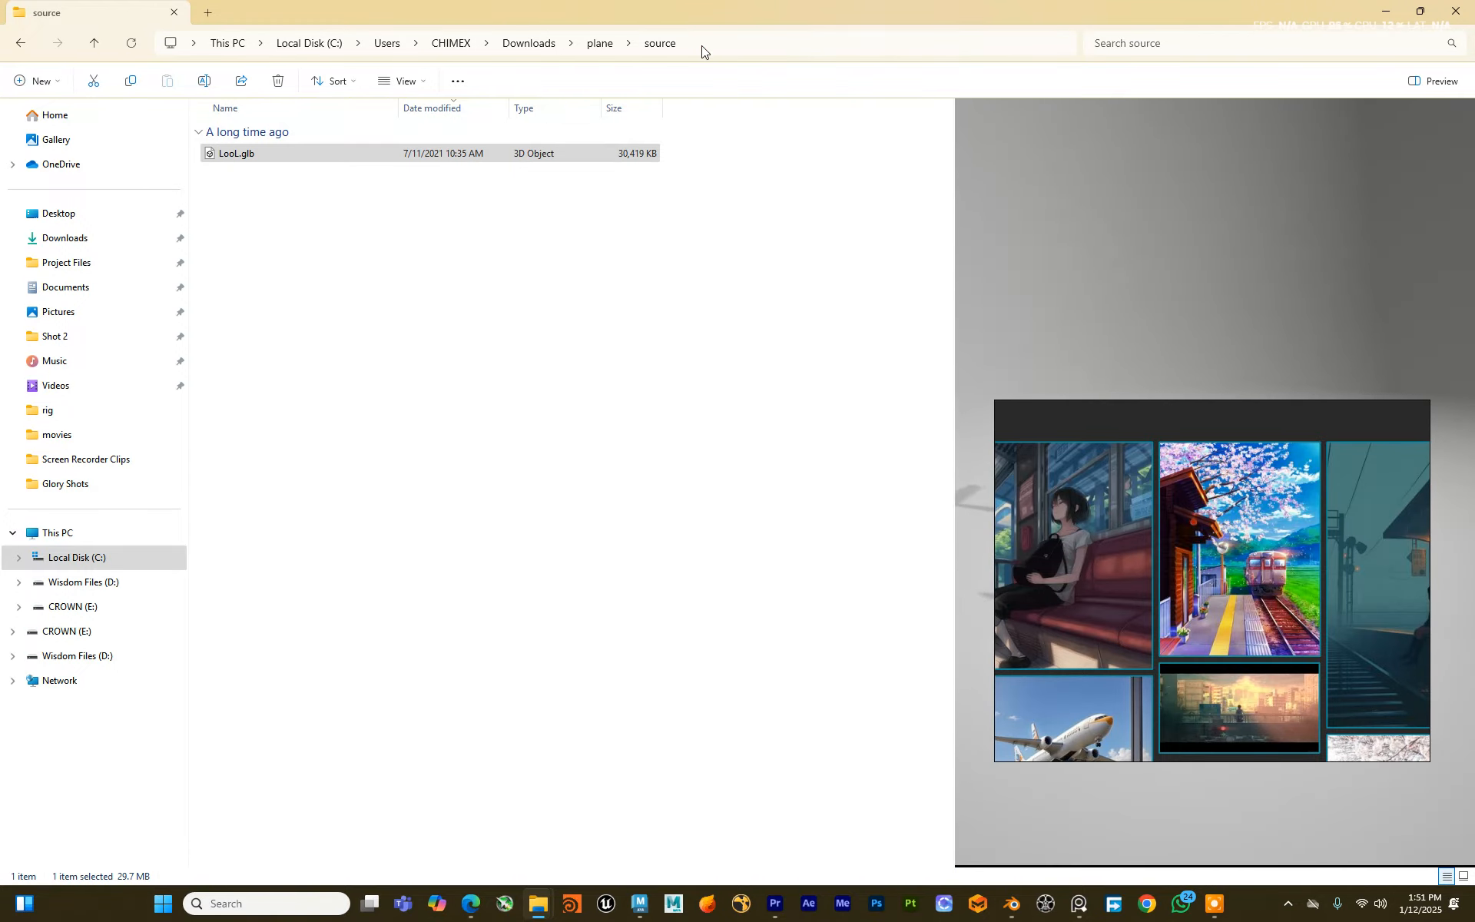
# Step: Copy the path of the plane's source folder, switch to Blender and open that folder in a glTF 2.0 import
pyautogui.click(701, 48)
pyautogui.hotkey('ctrl', 'c')
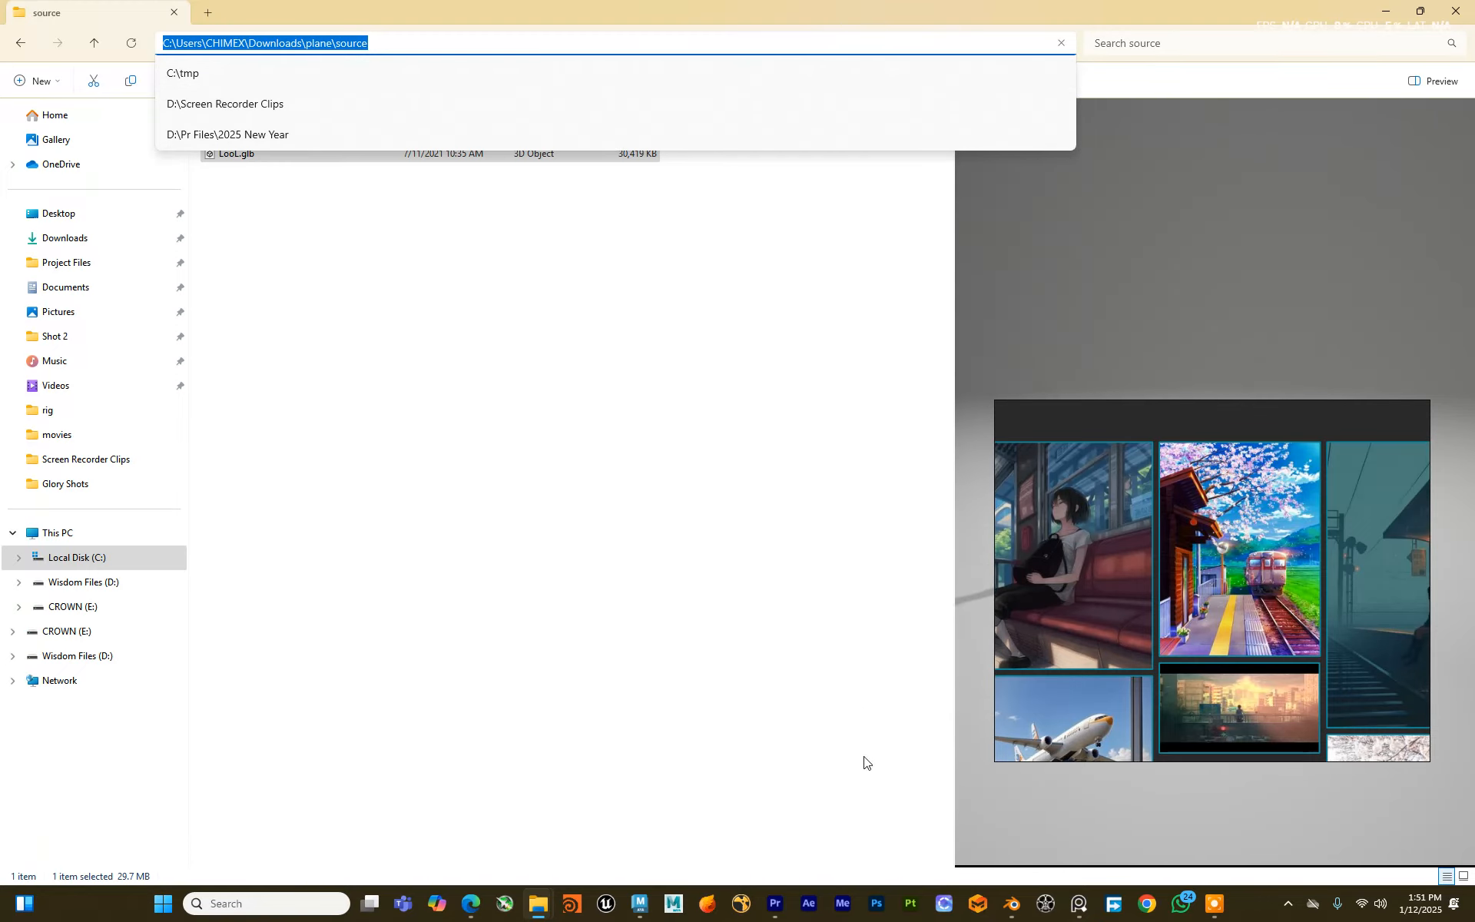
pyautogui.click(1012, 908)
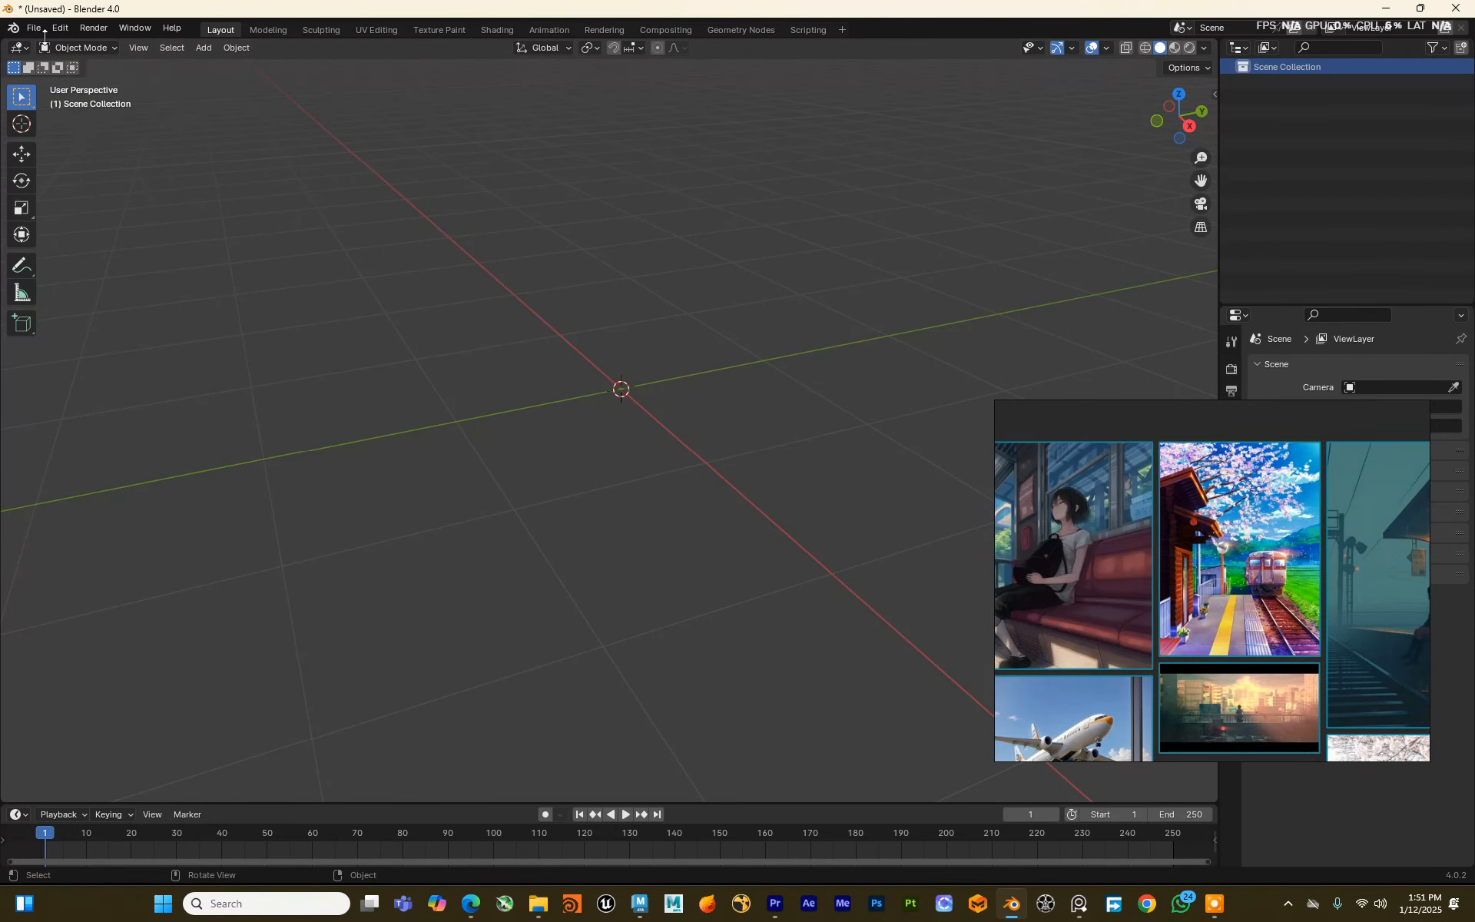
pyautogui.click(34, 28)
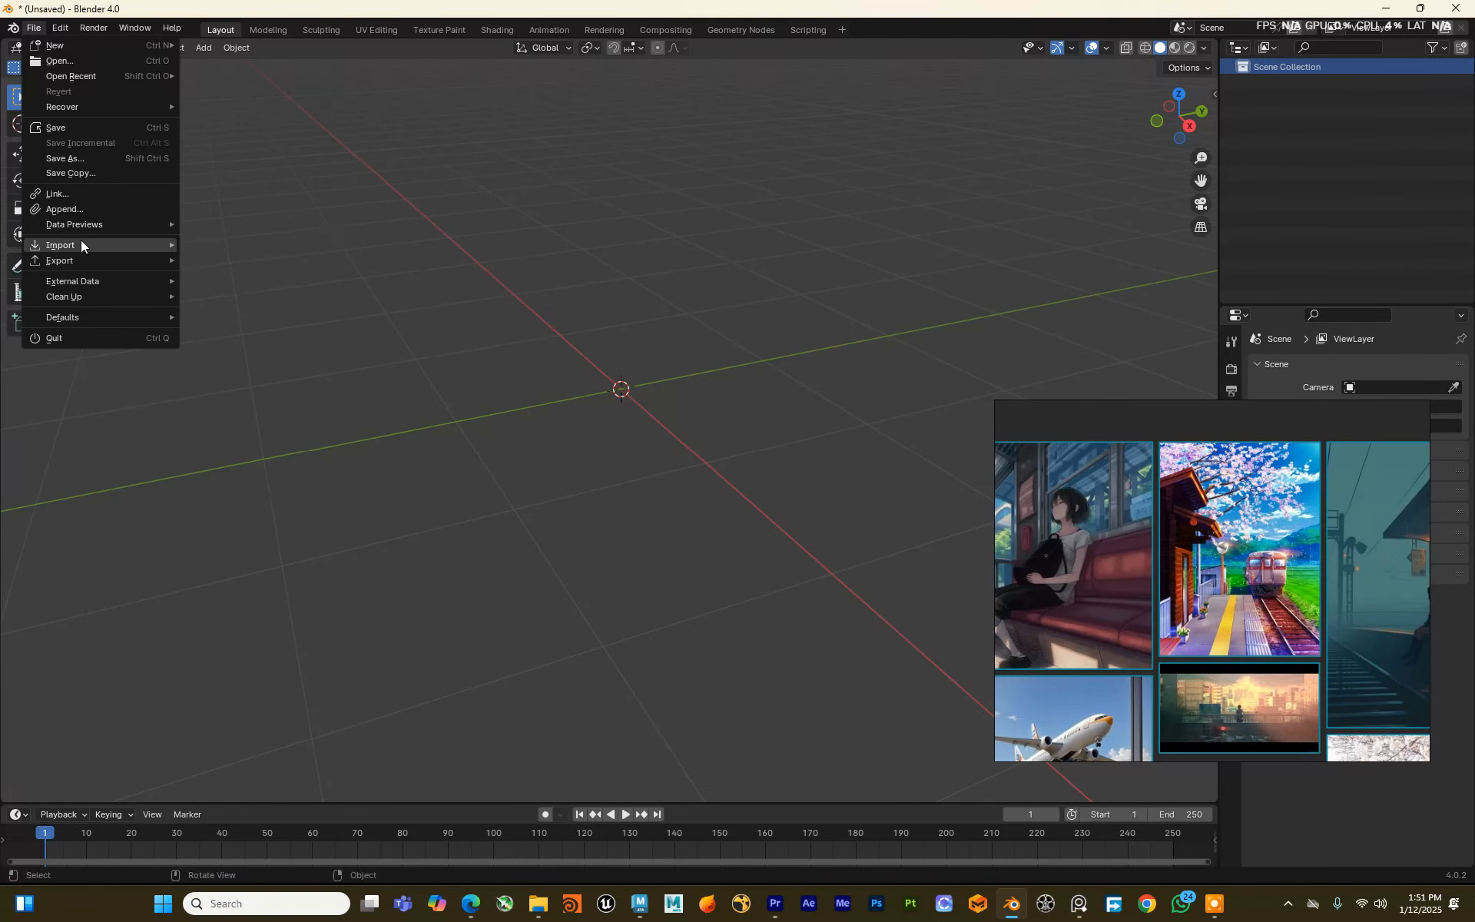
pyautogui.moveTo(81, 241)
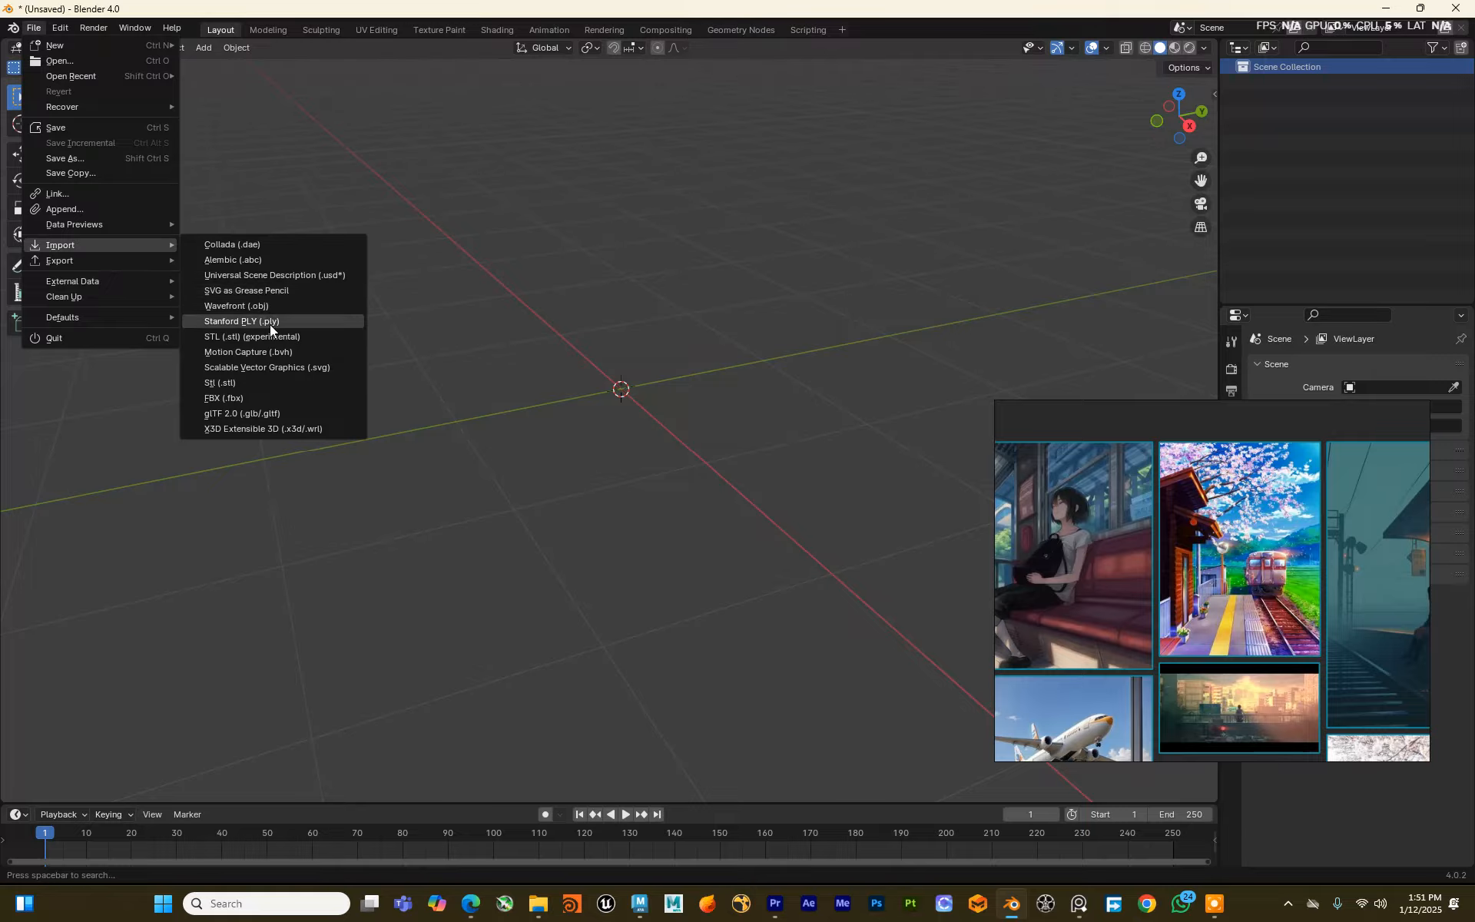
pyautogui.click(270, 409)
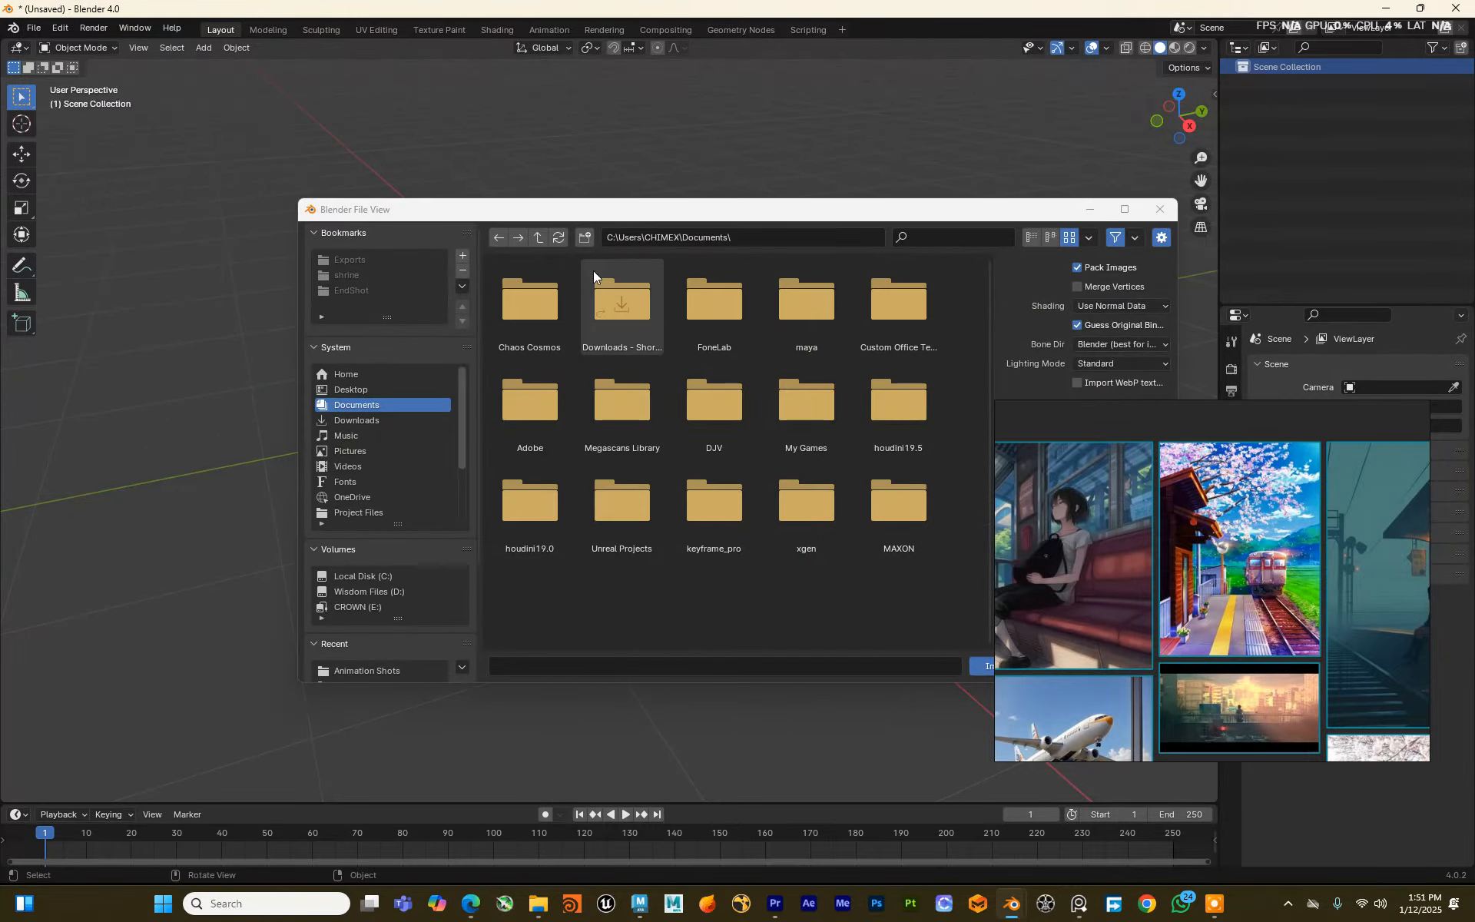
pyautogui.click(676, 234)
pyautogui.hotkey('ctrl', 'v')
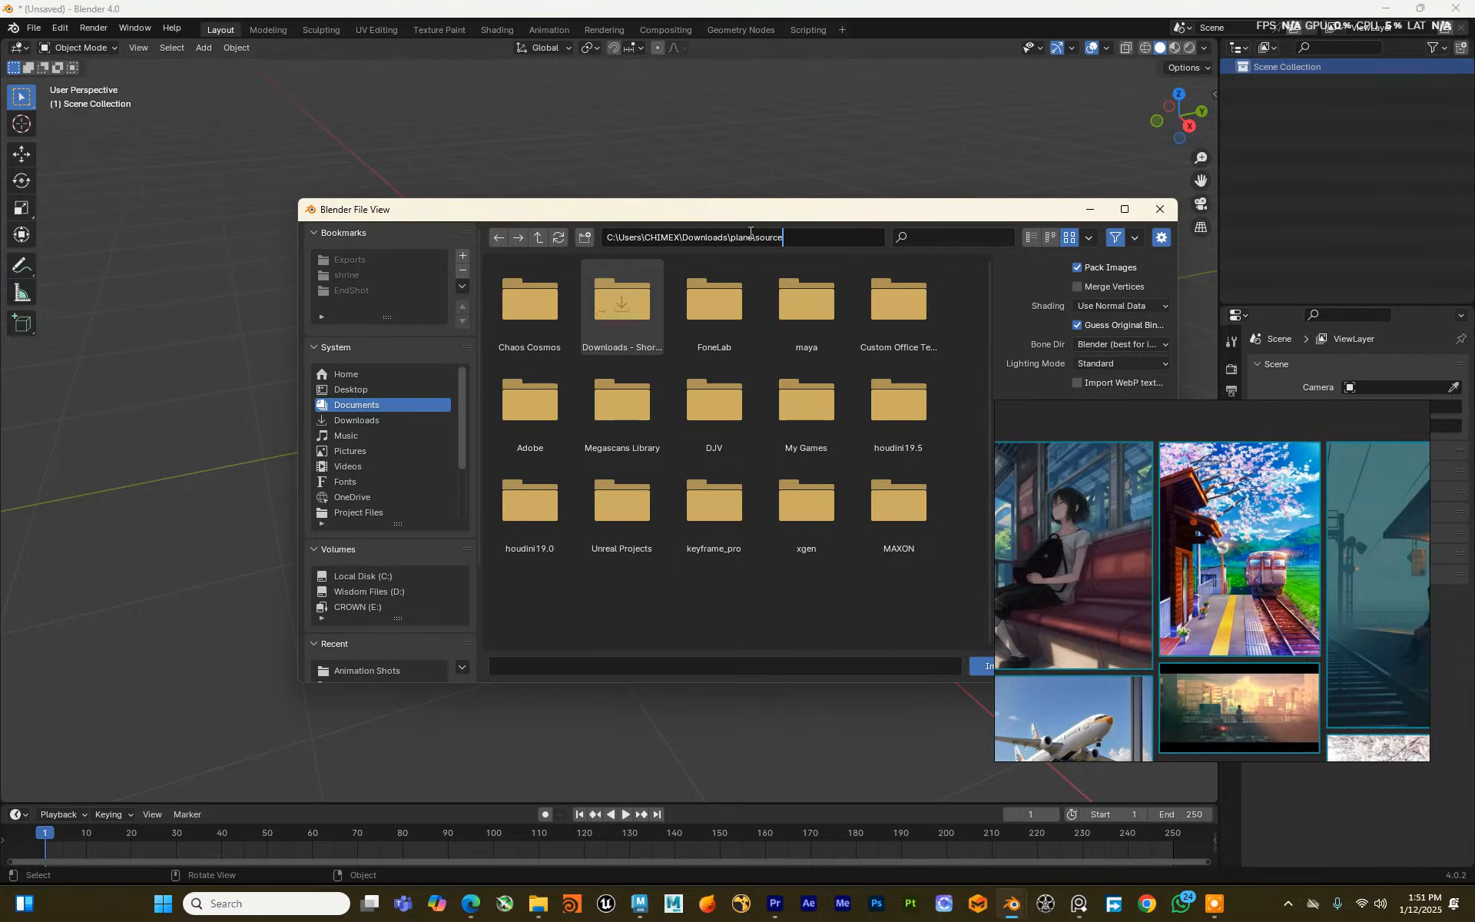
pyautogui.press('Return')
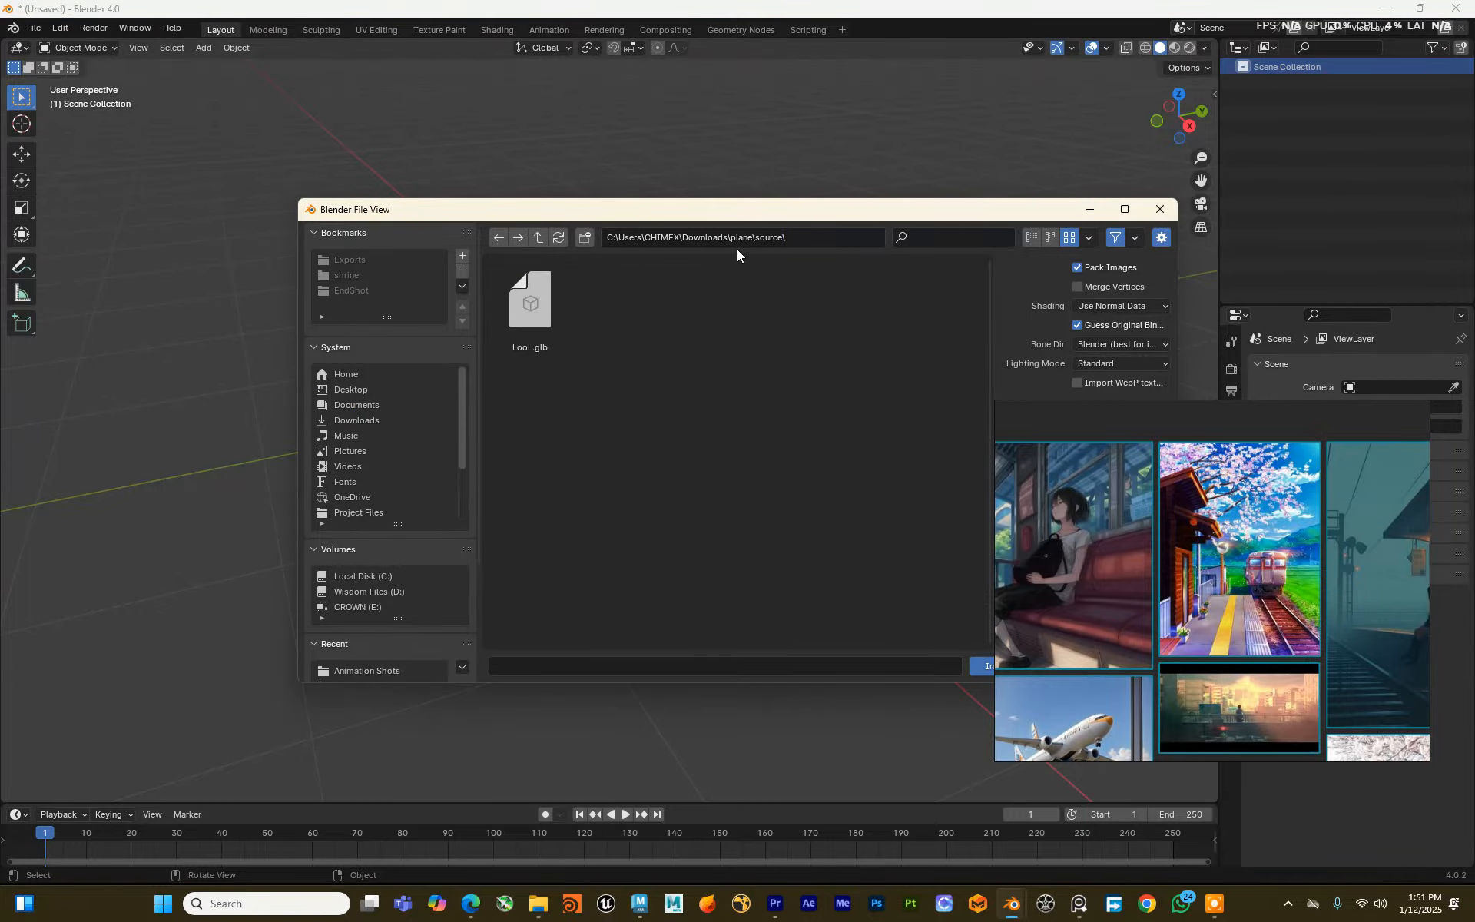
# Step: Import the LooL.glb model into the scene and bring the whole plane into view
pyautogui.click(531, 322)
pyautogui.moveTo(893, 218); pyautogui.dragTo(739, 121)
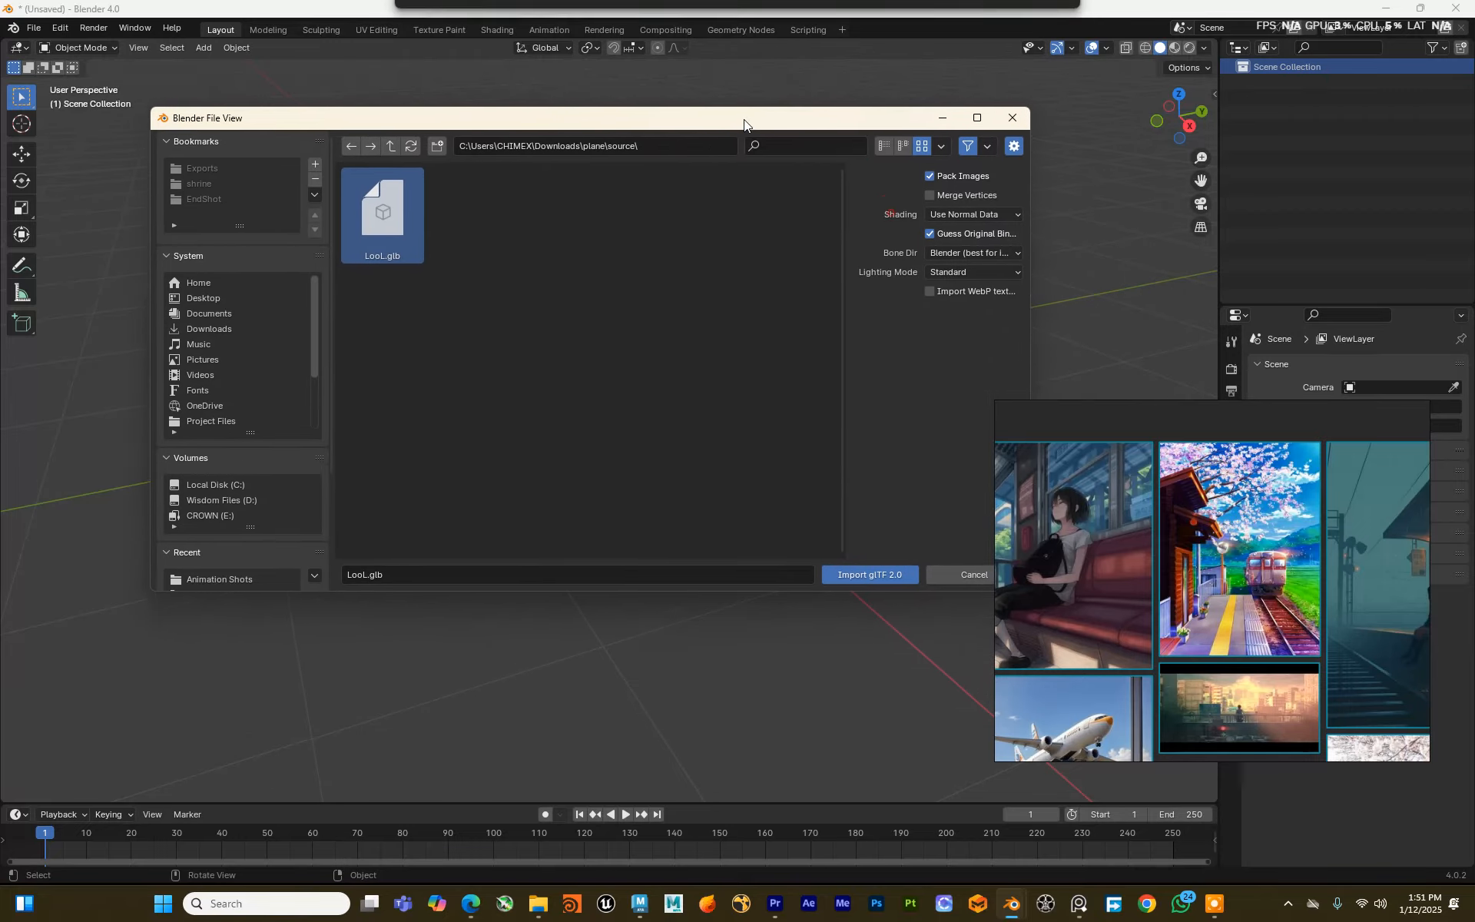
pyautogui.click(882, 563)
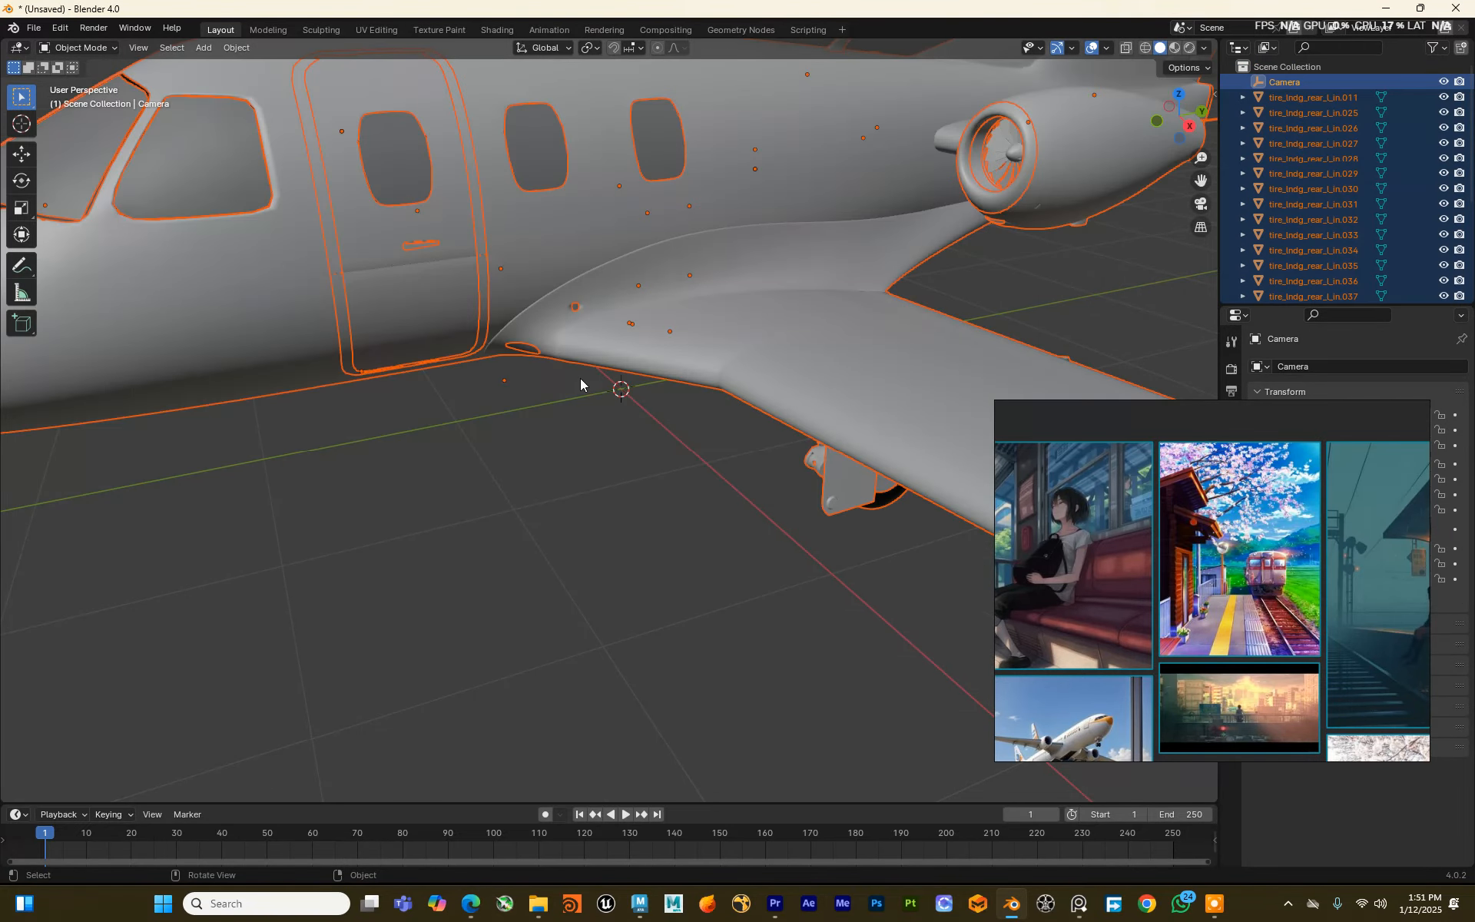
pyautogui.scroll(-7, 579, 378)
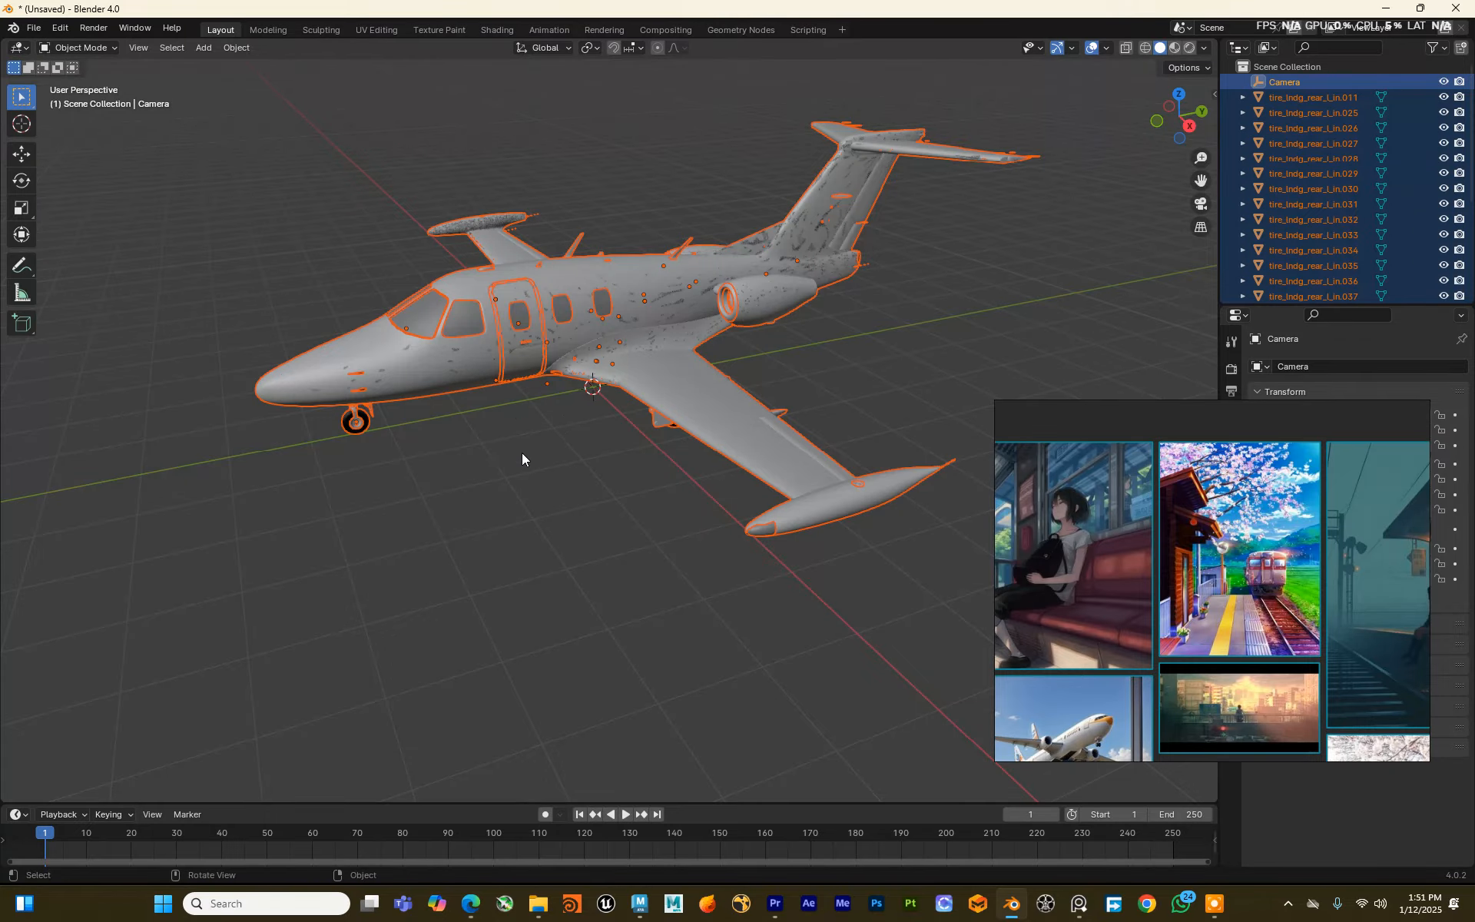
pyautogui.moveTo(523, 459); pyautogui.dragTo(802, 561, button='middle')
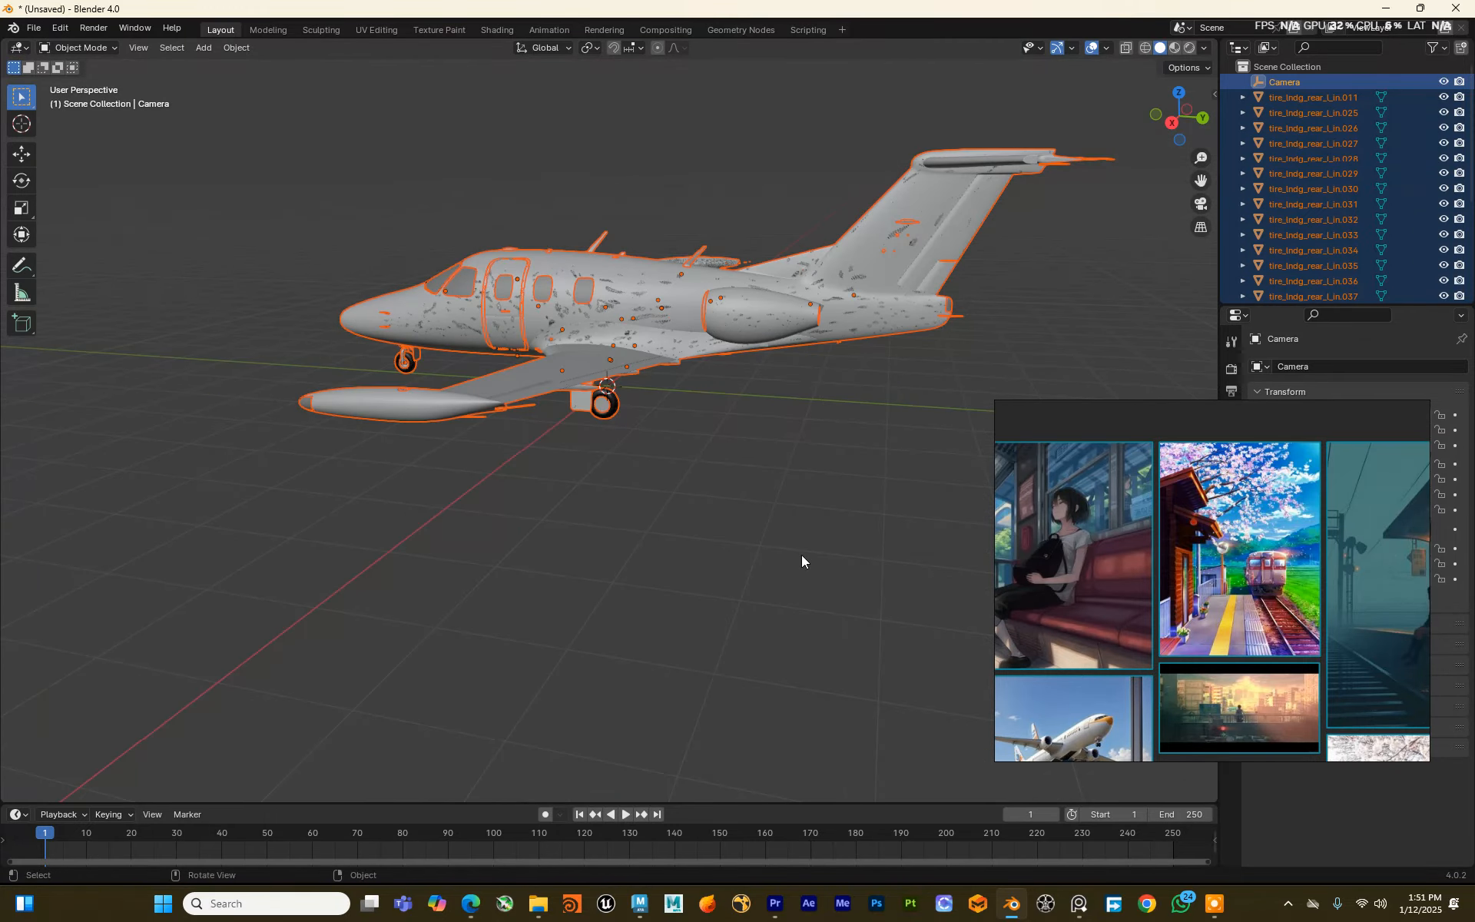
pyautogui.click(1288, 903)
pyautogui.rightClick(1234, 796)
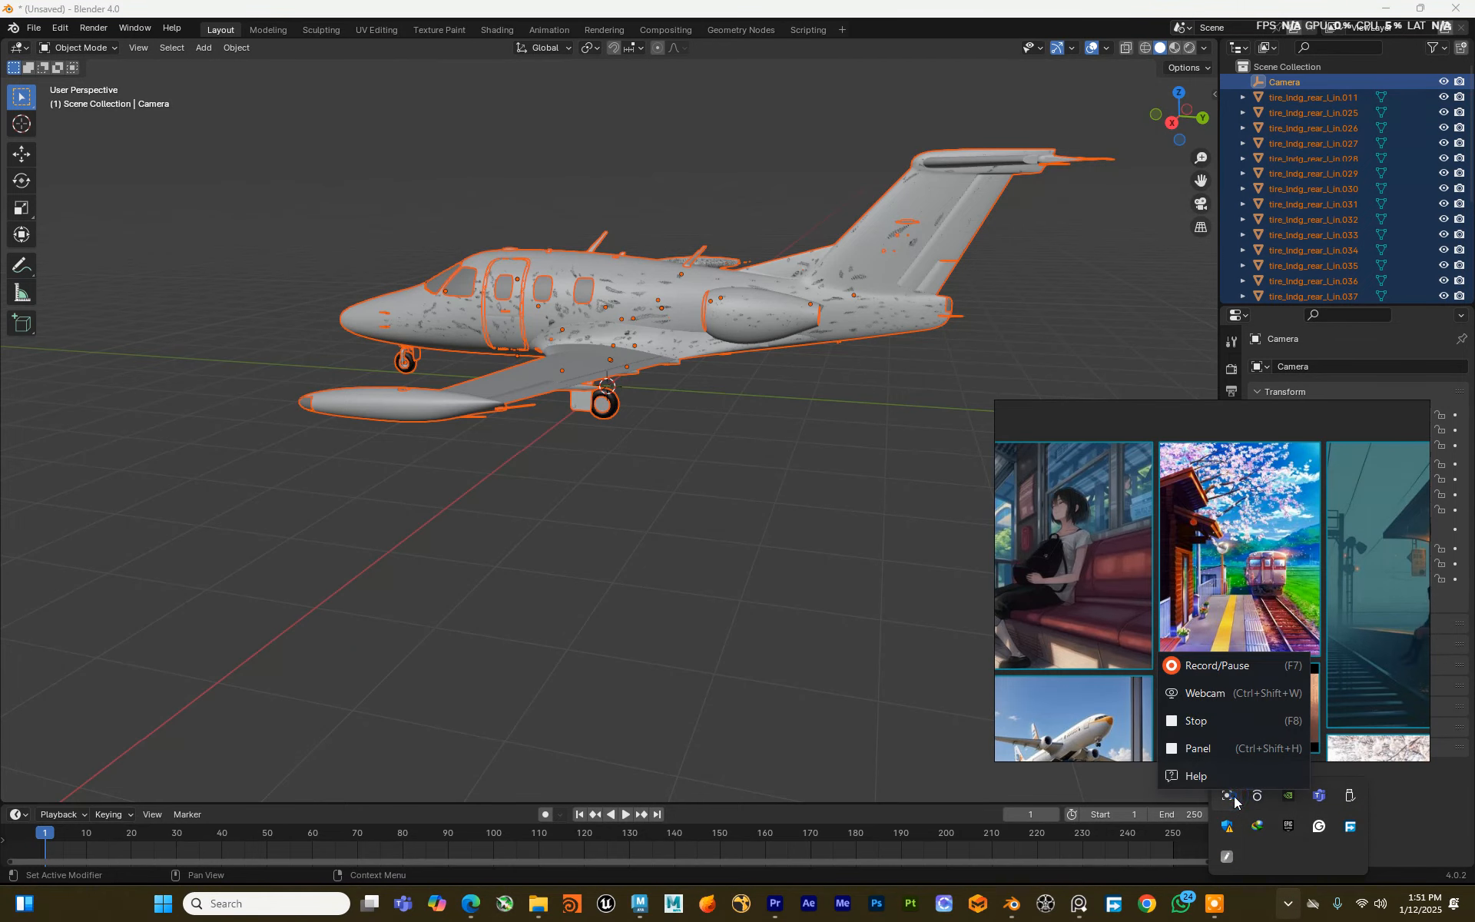
pyautogui.click(1222, 667)
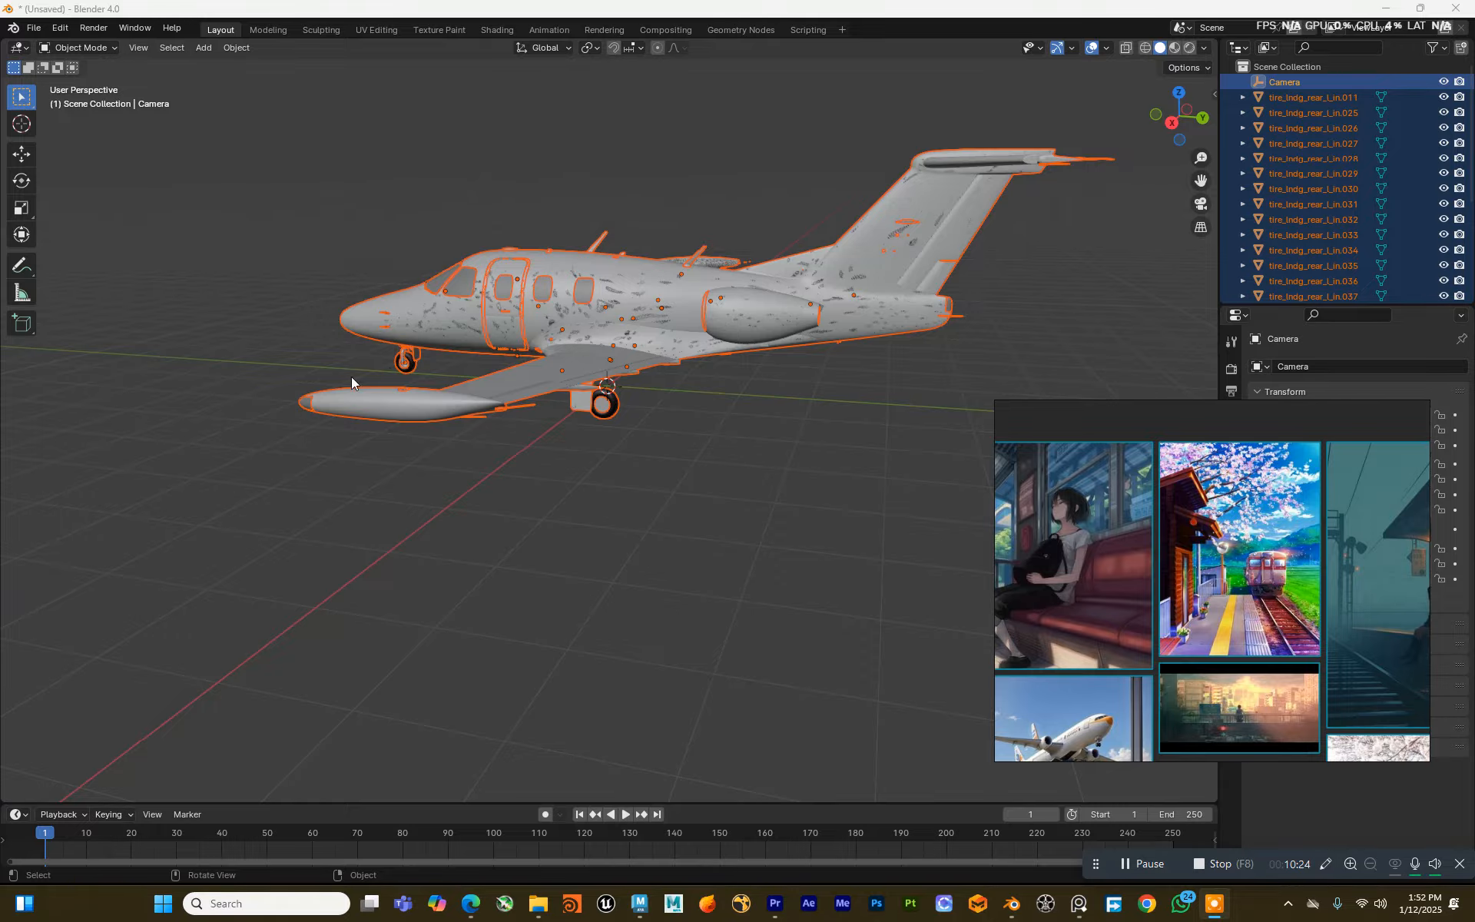
# Step: Delete the imported Camera object from the scene collection
pyautogui.moveTo(474, 406); pyautogui.dragTo(759, 398, button='middle')
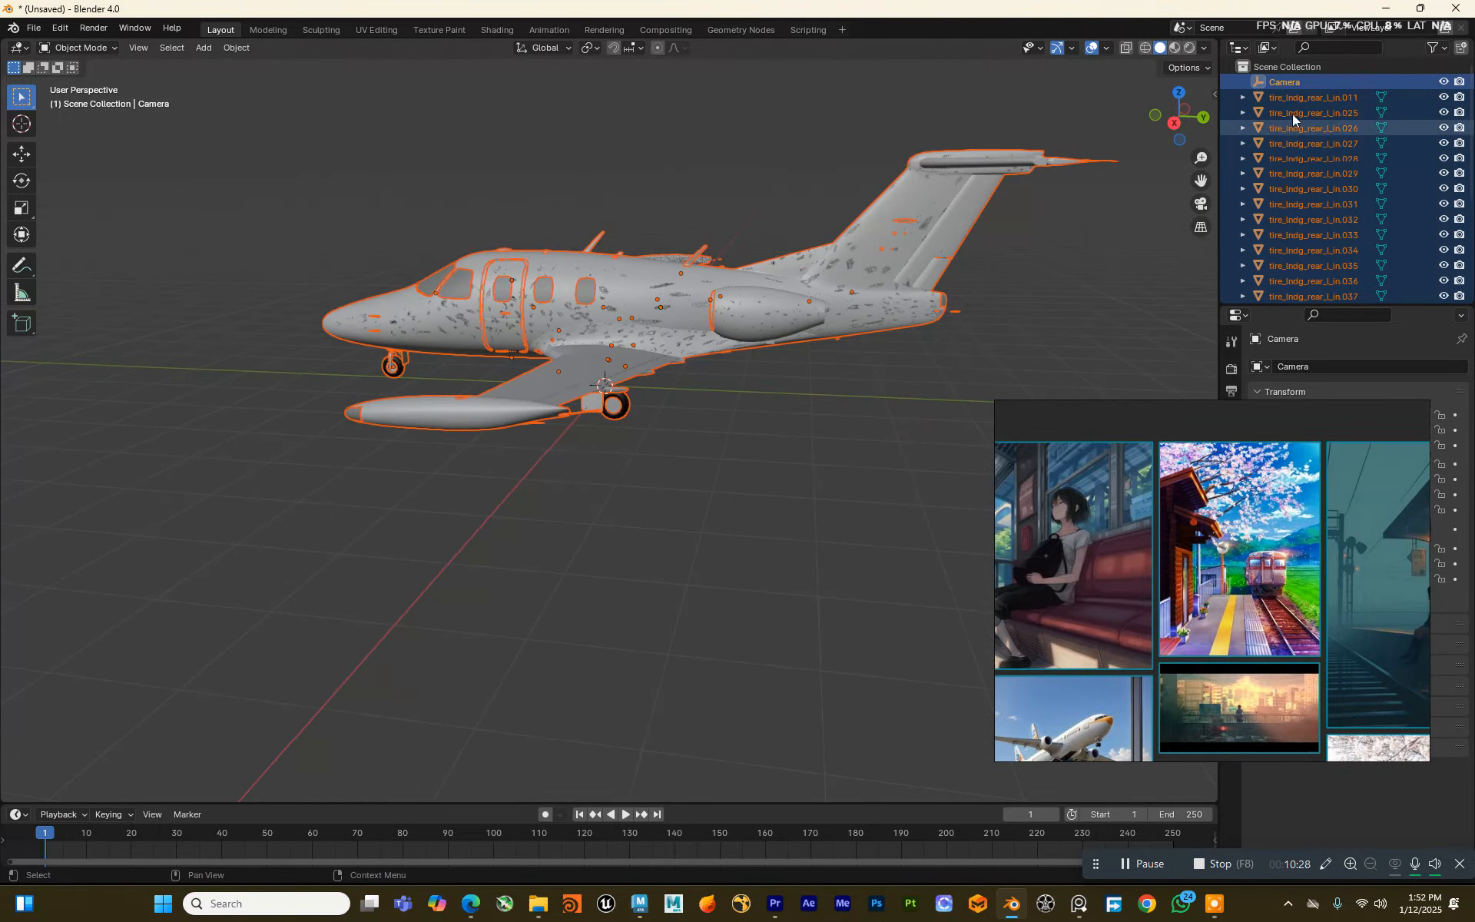
pyautogui.scroll(-4, 1268, 108)
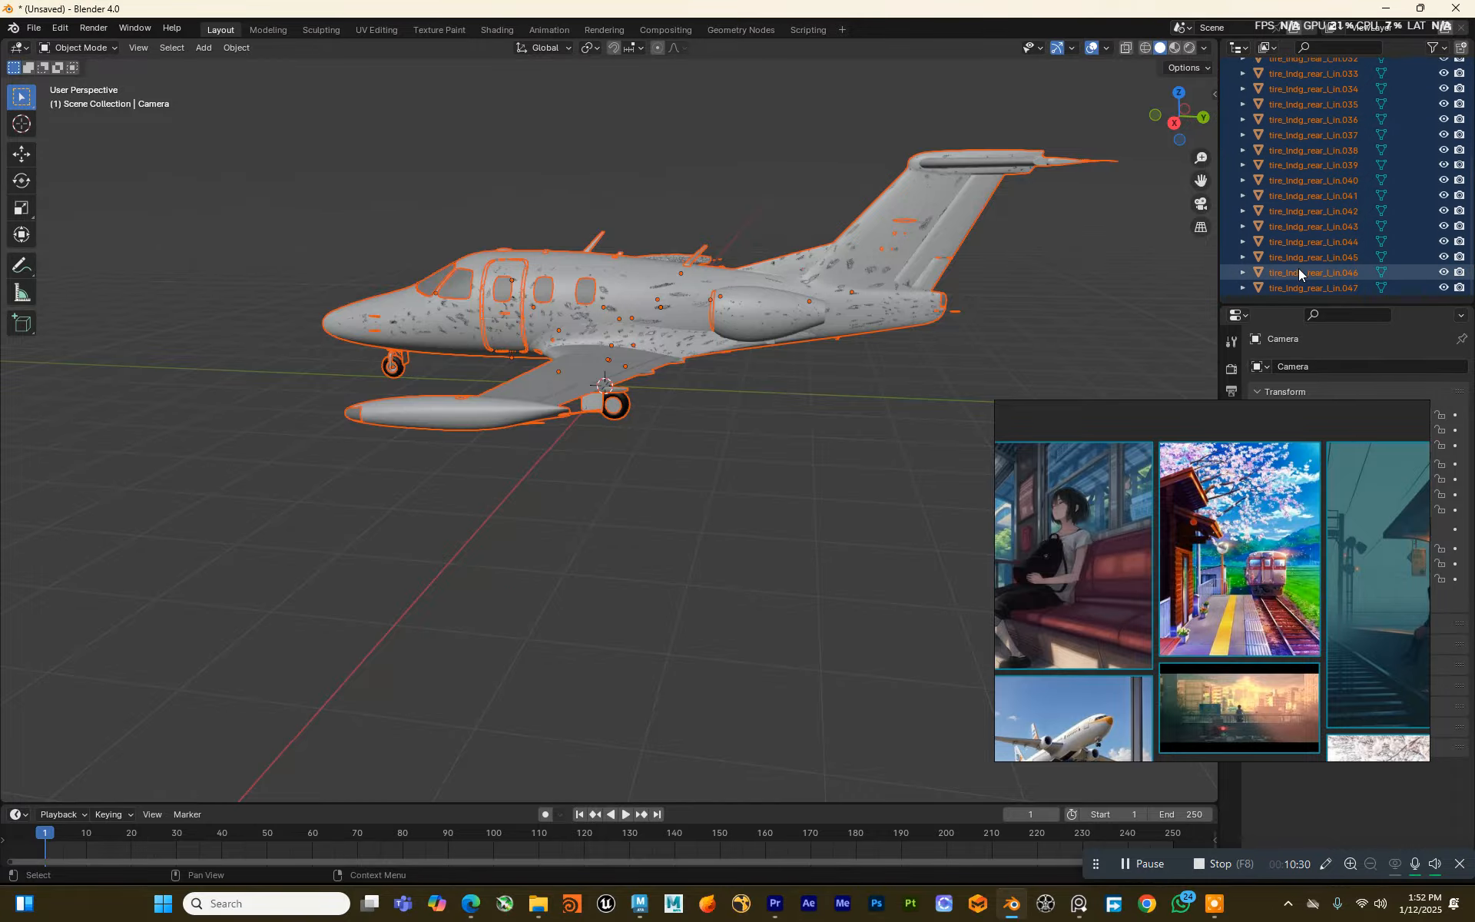
pyautogui.scroll(4, 1316, 273)
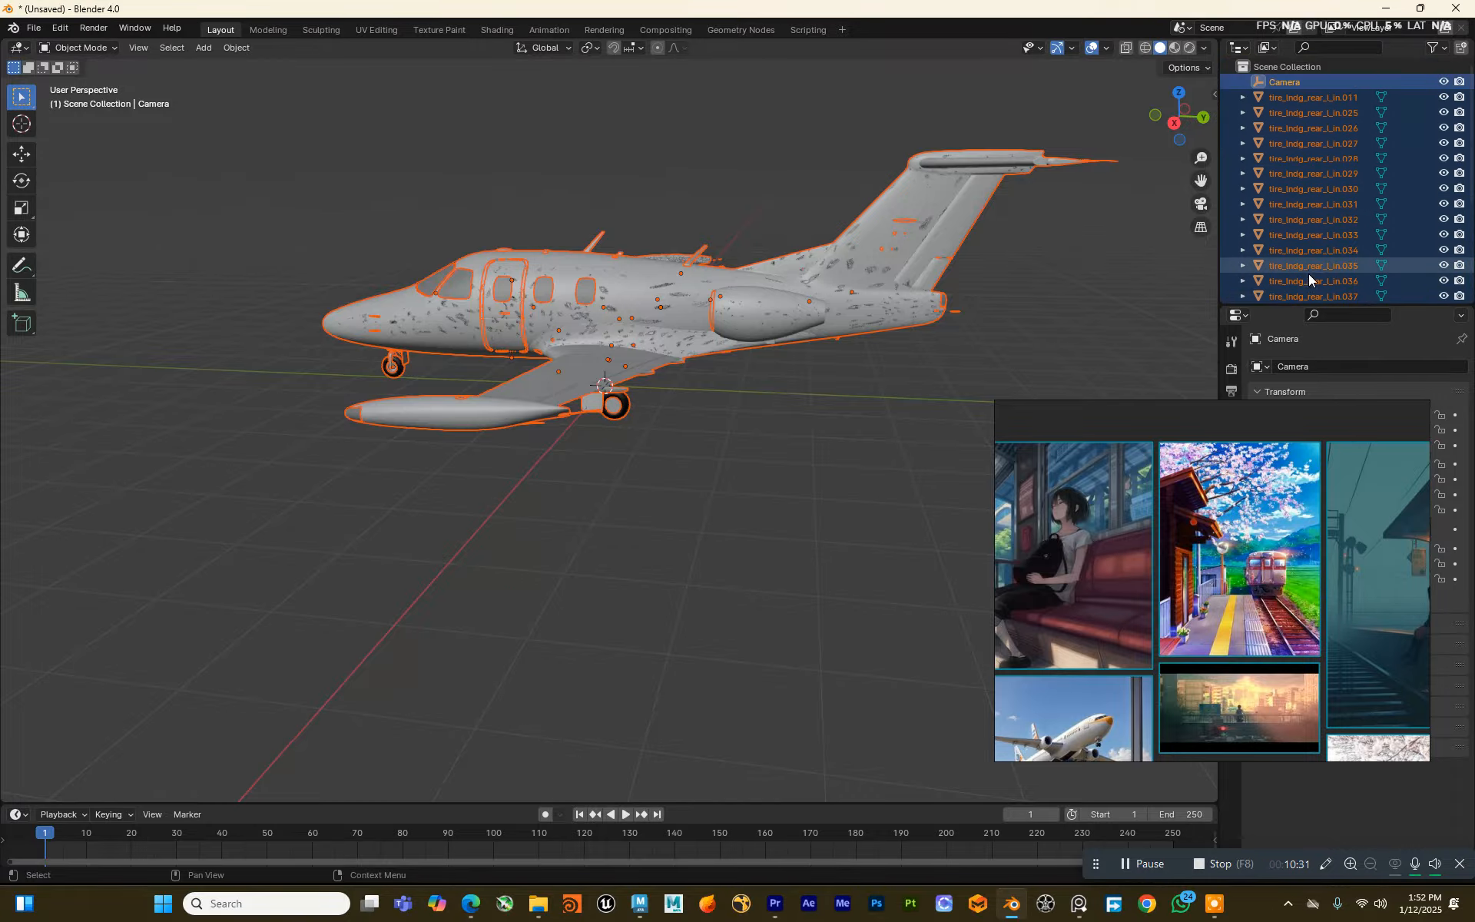
pyautogui.click(1306, 83)
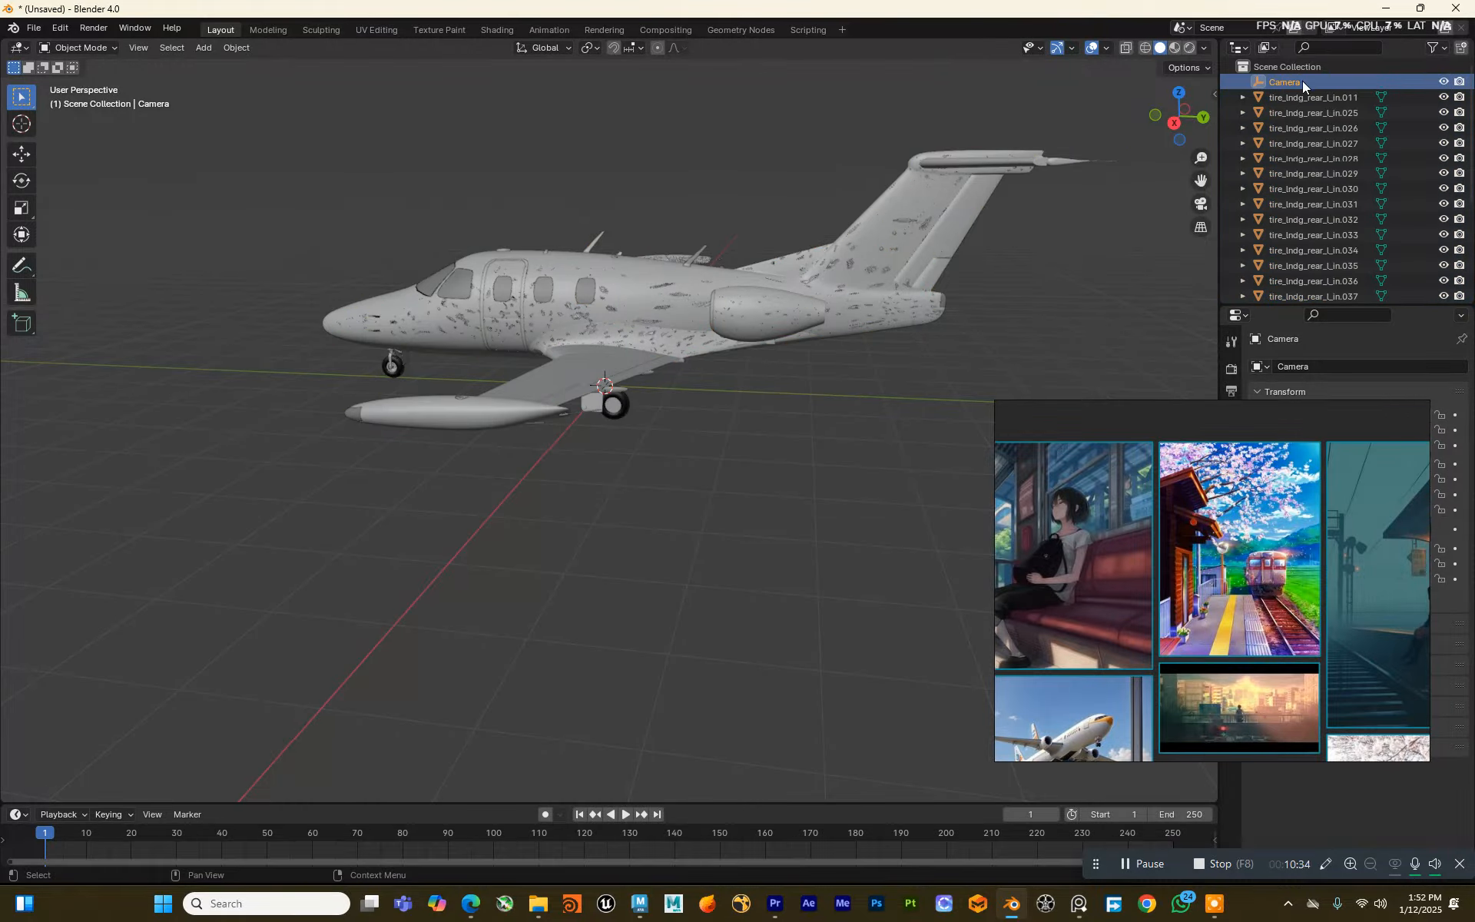
pyautogui.press('x')
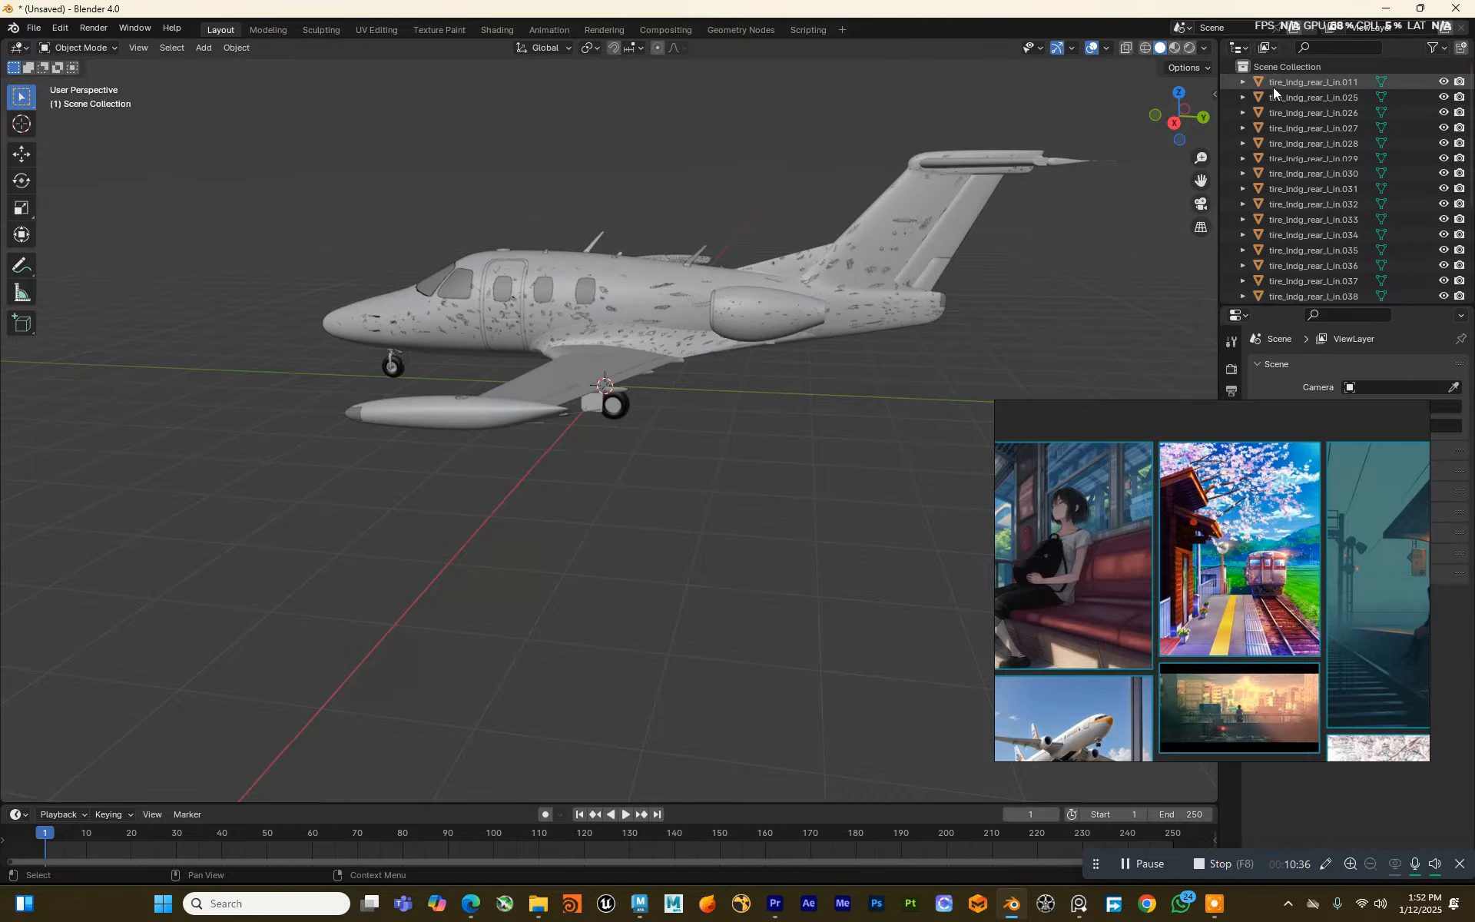
# Step: Select all the plane parts in the scene collection, from tire_lndg_rear_l_in.011 through tire_lndg_rear_l_in.047
pyautogui.click(1283, 83)
pyautogui.scroll(-5, 1271, 230)
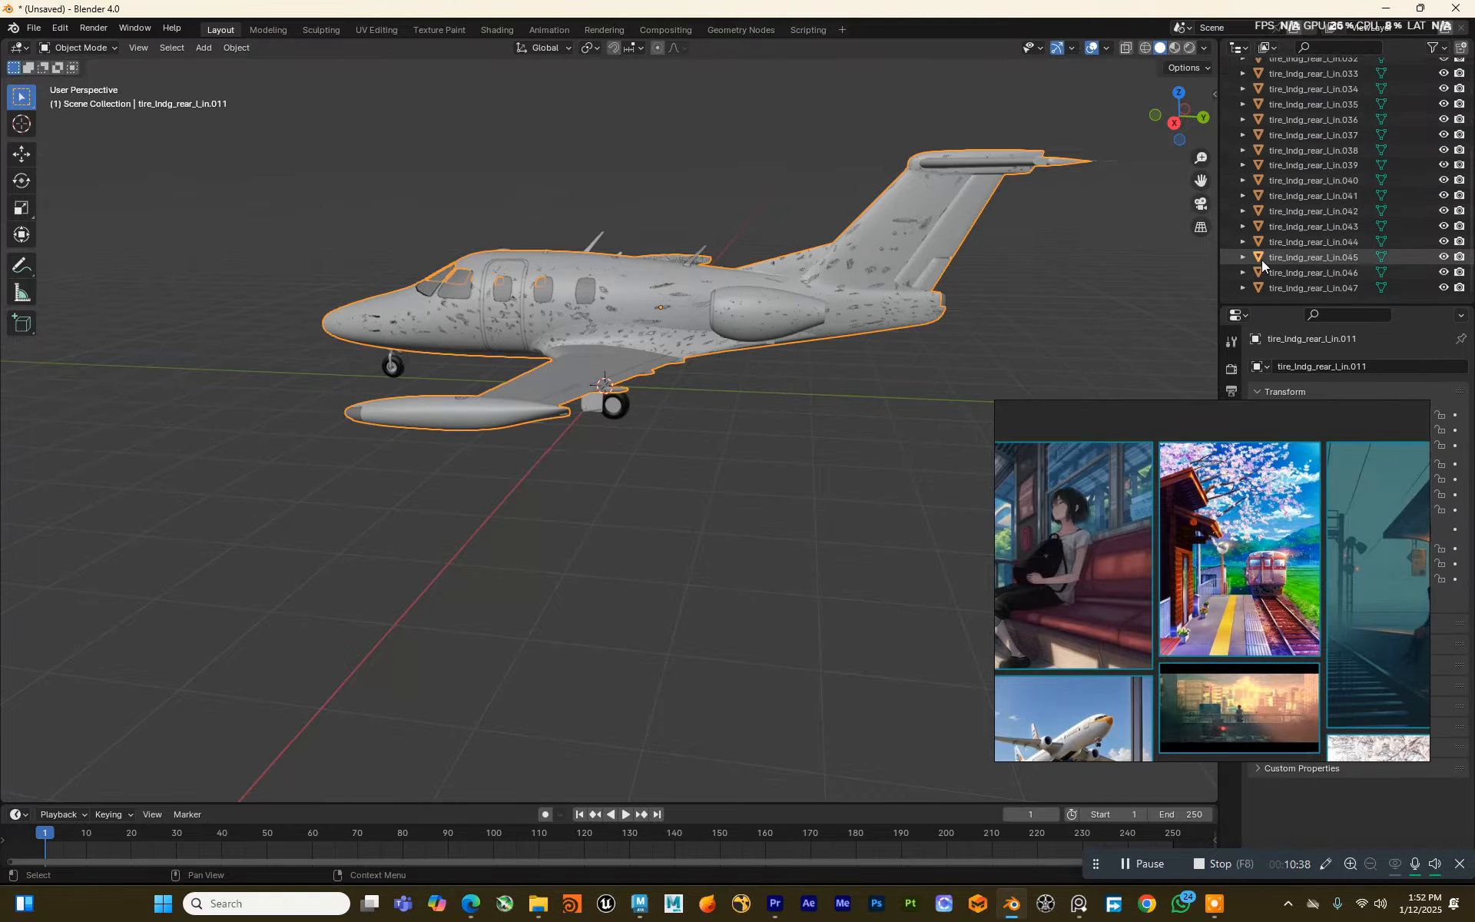
pyautogui.keyDown('shift'); pyautogui.click(1303, 286); pyautogui.keyUp('shift')
pyautogui.scroll(1, 1303, 261)
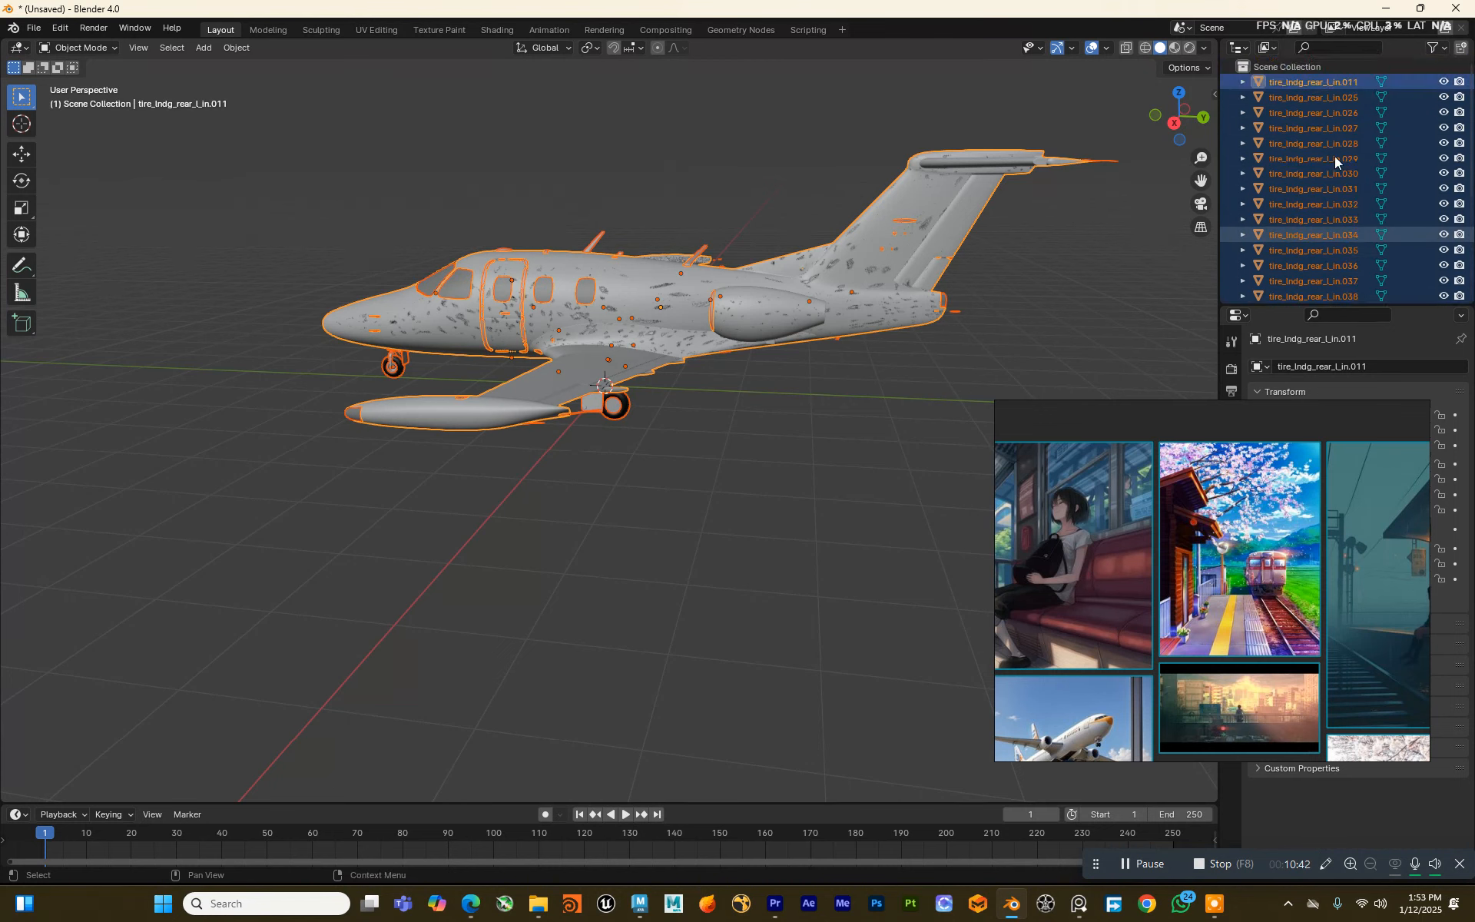
pyautogui.scroll(5, 1297, 230)
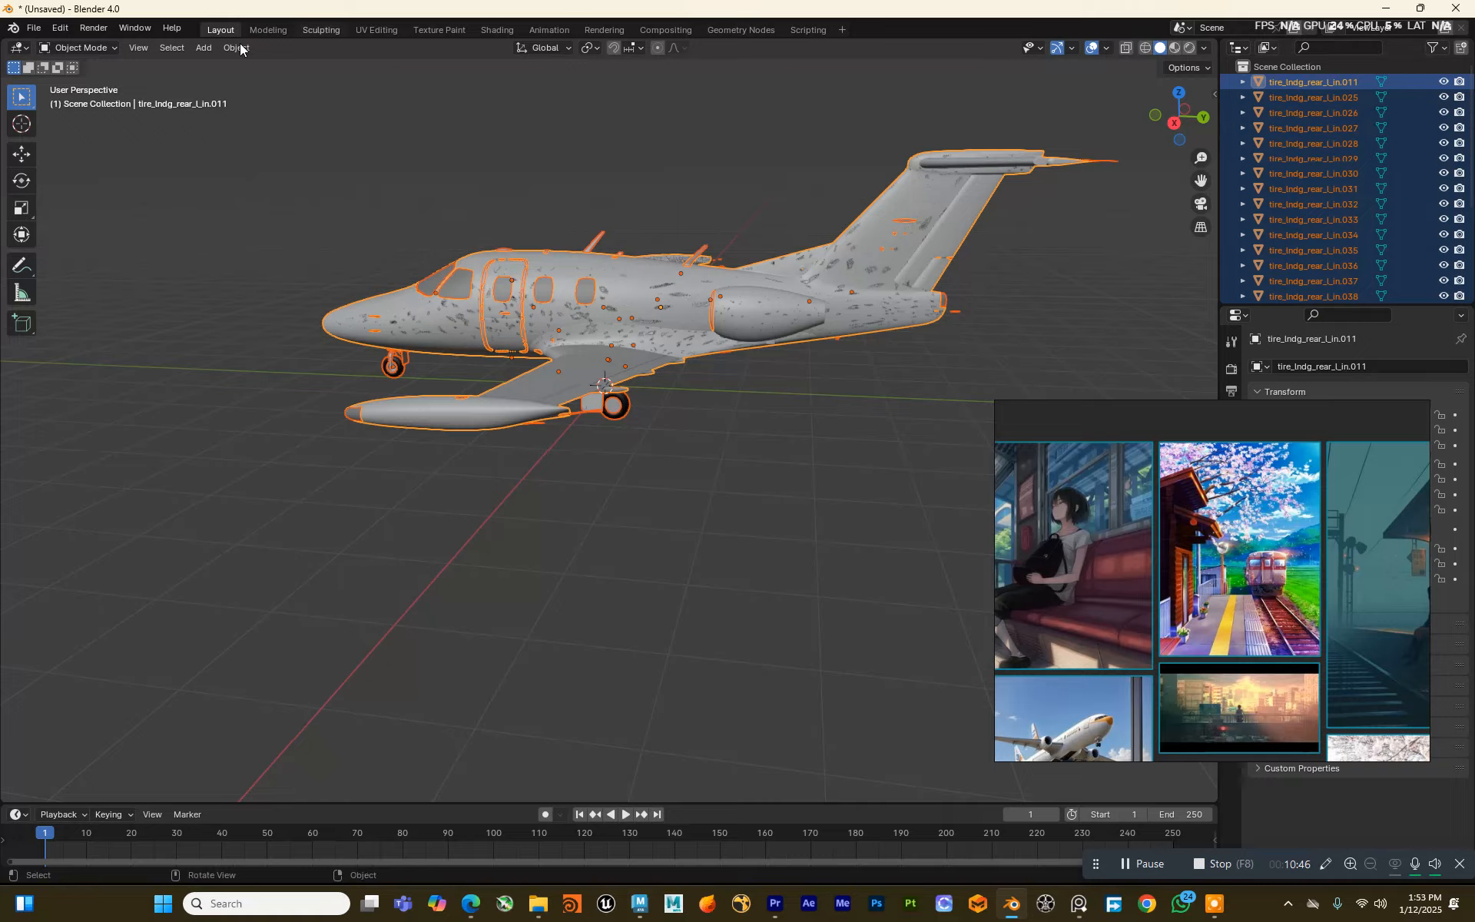
# Step: Export the plane in FBX format to the plane folder in Downloads, naming the file Plane.fbx
pyautogui.click(34, 28)
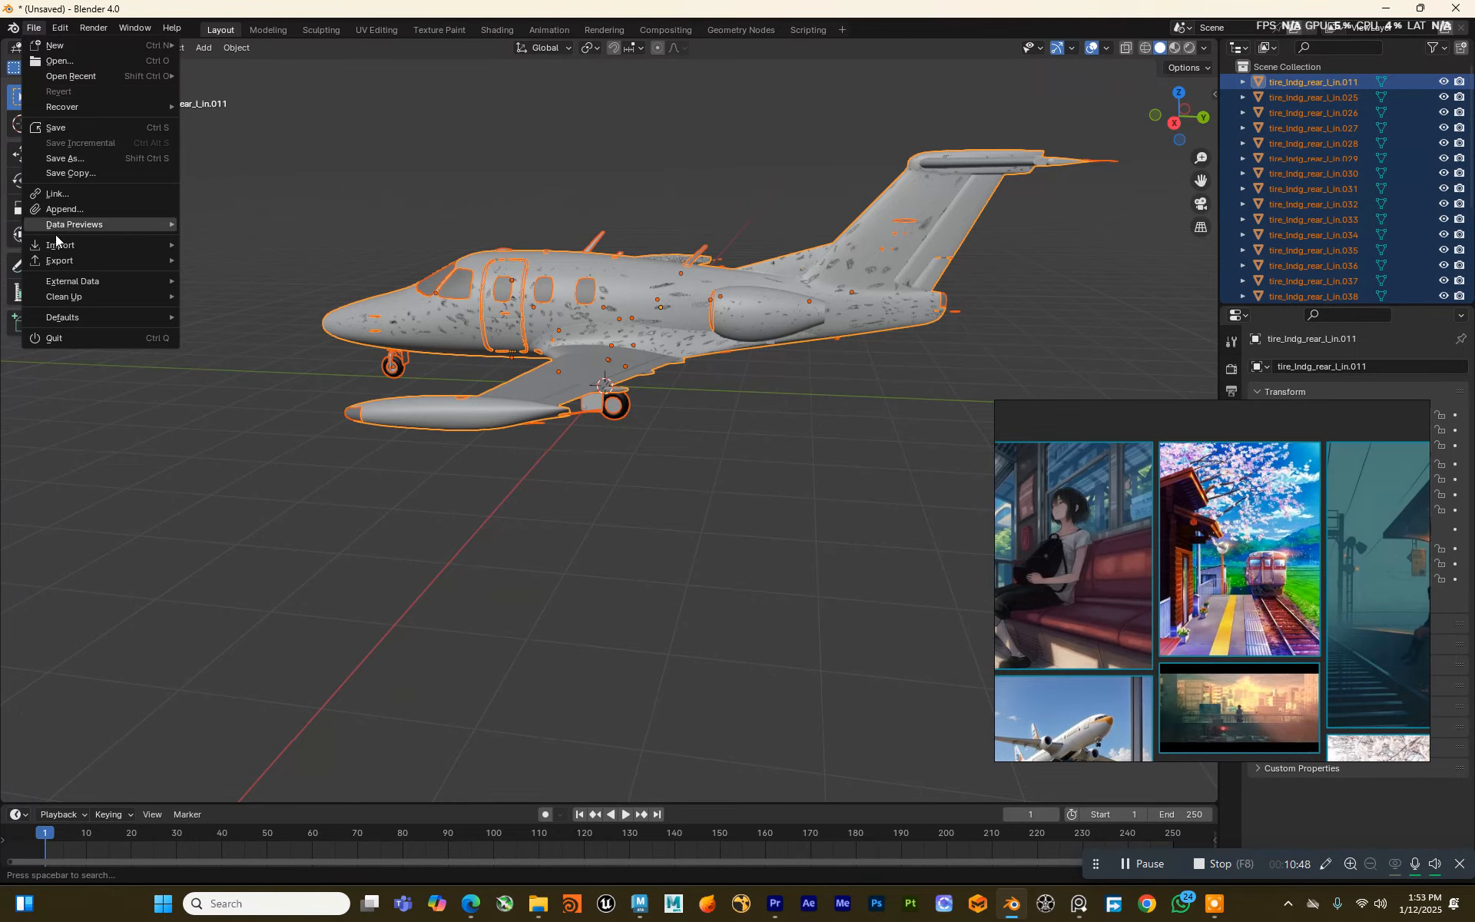
pyautogui.moveTo(135, 260)
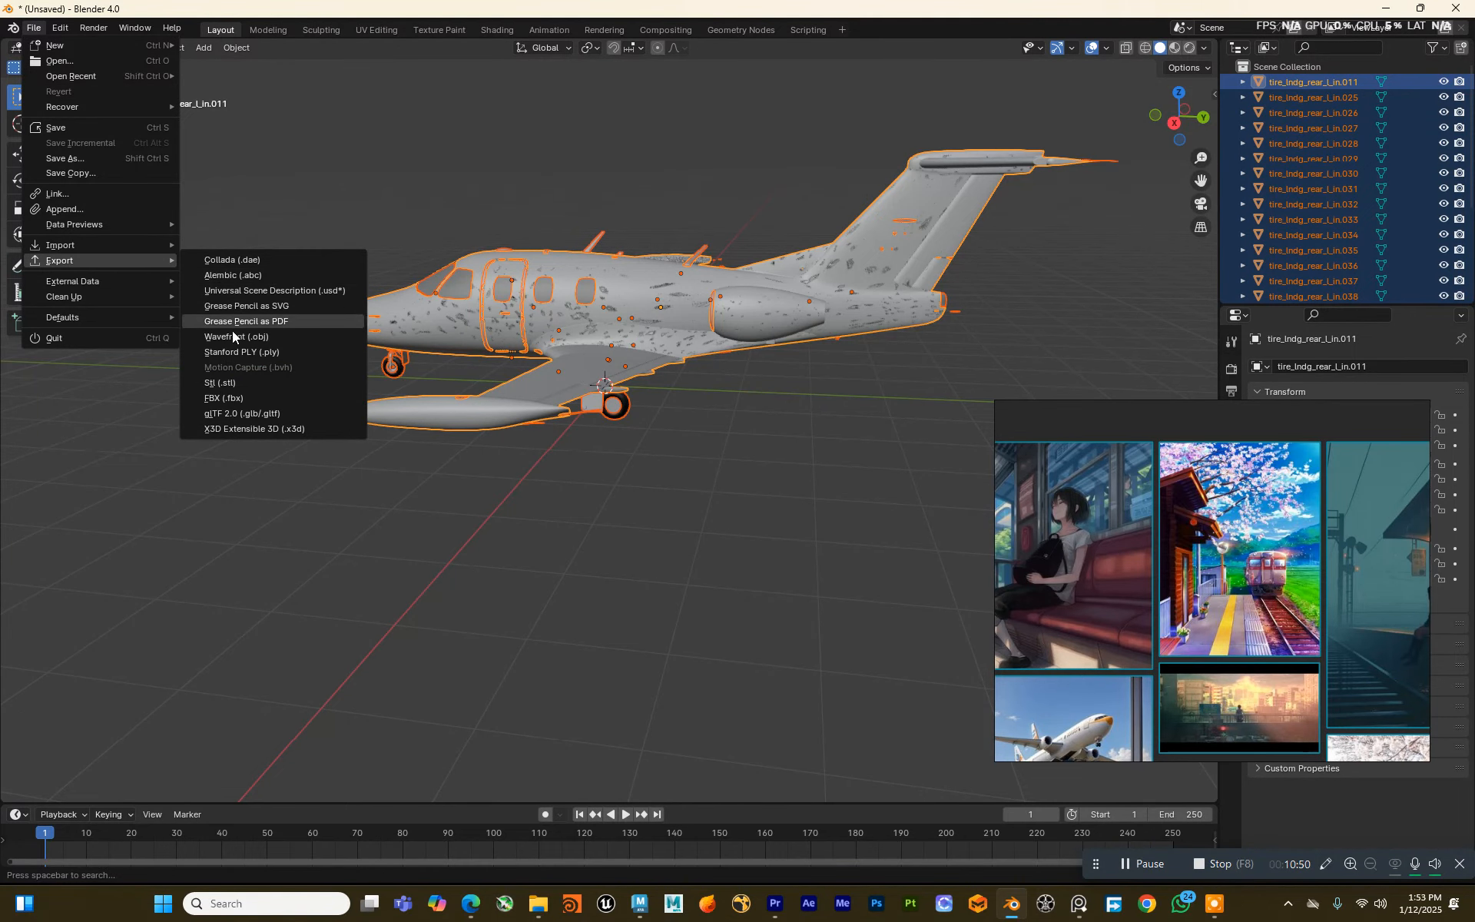
pyautogui.click(232, 399)
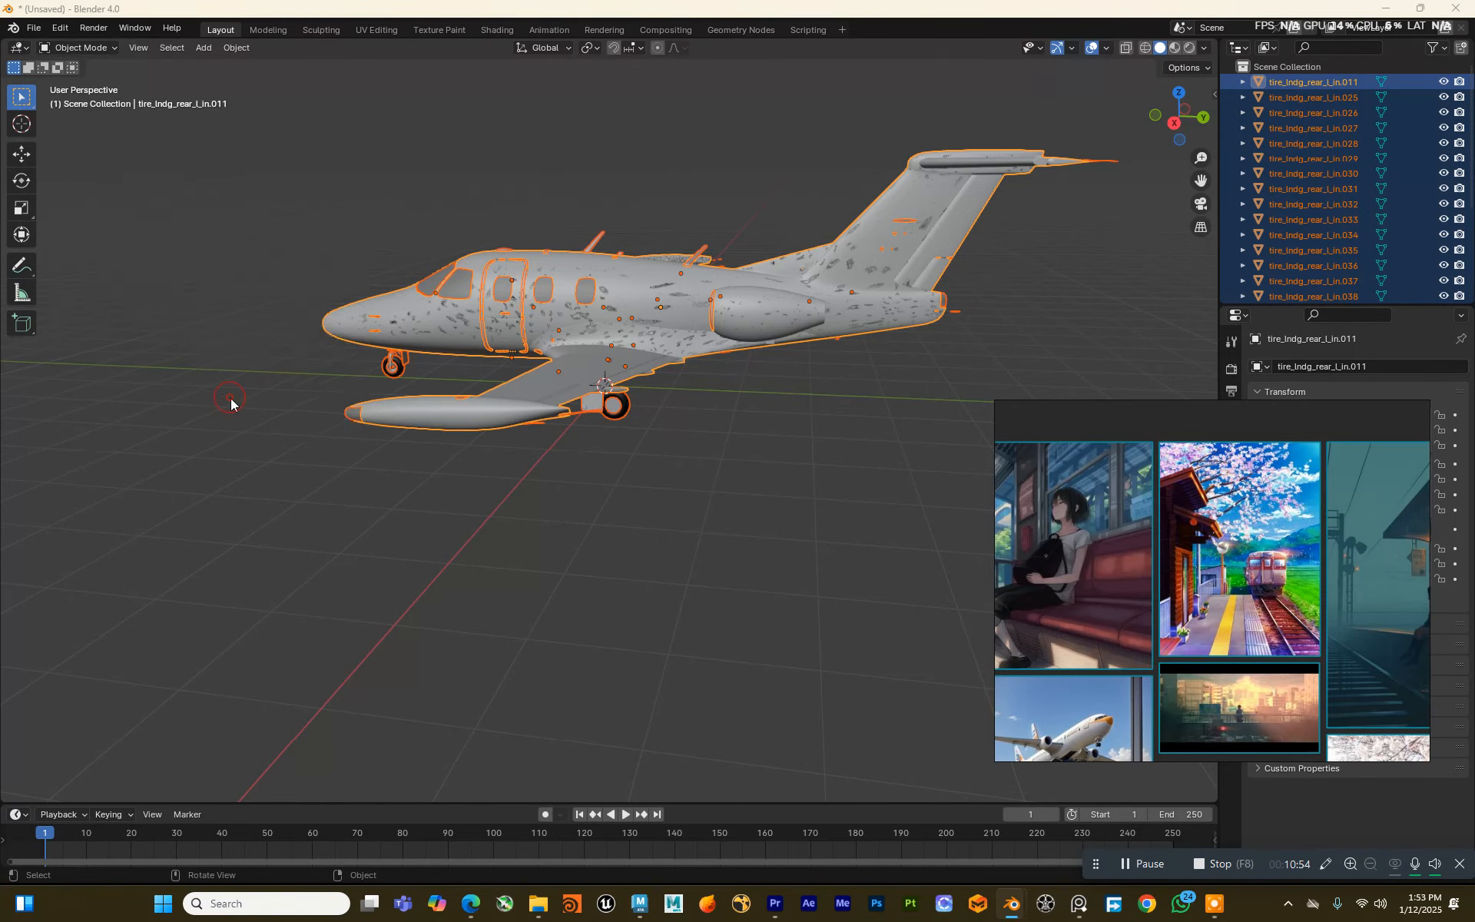
pyautogui.moveTo(613, 213); pyautogui.dragTo(495, 106)
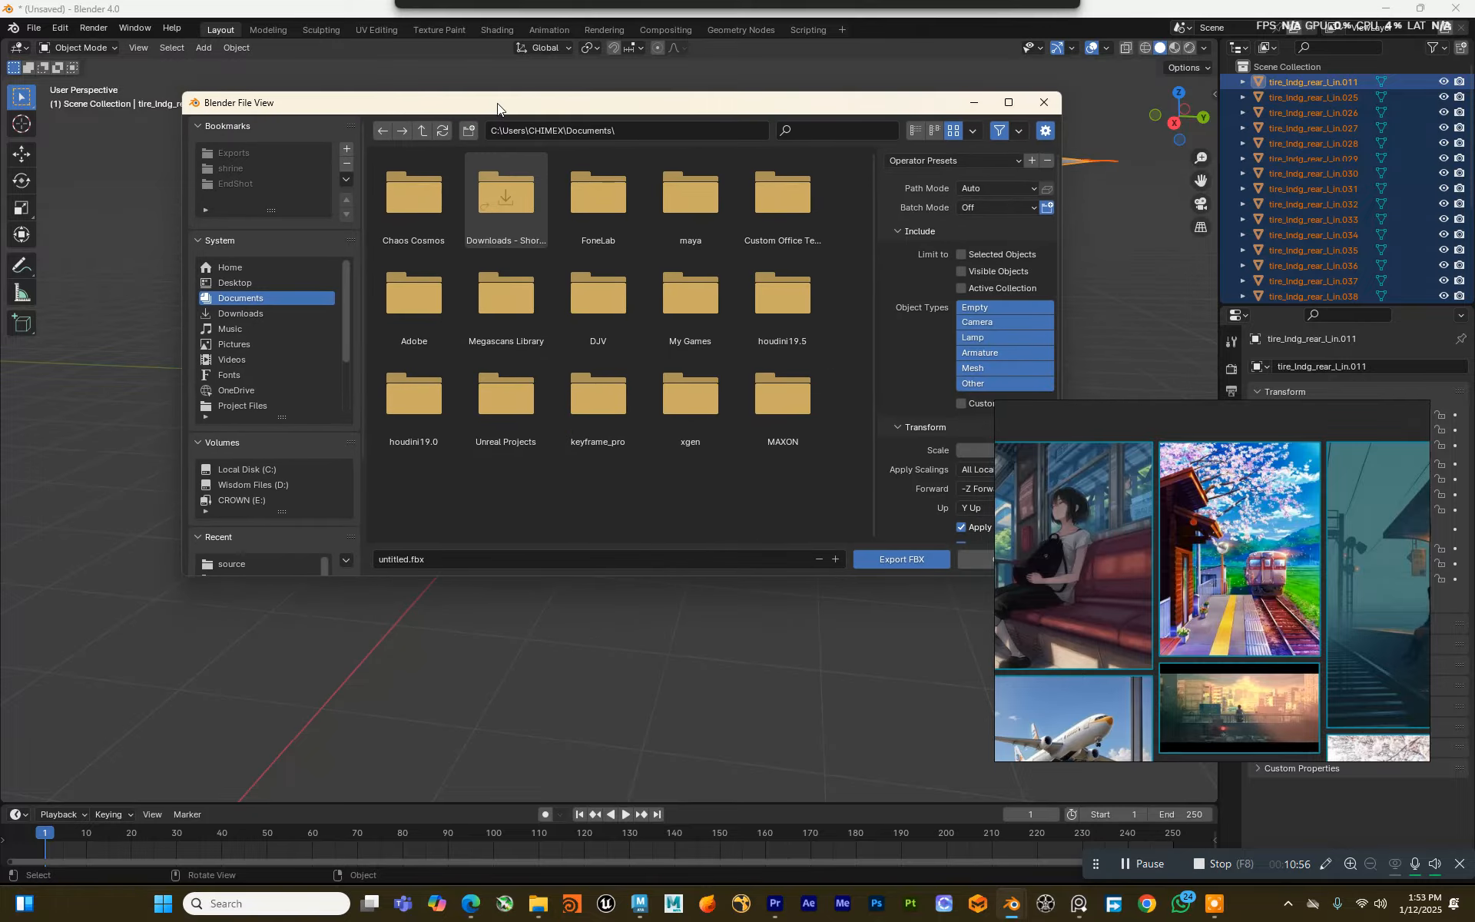
pyautogui.click(264, 312)
pyautogui.doubleClick(427, 219)
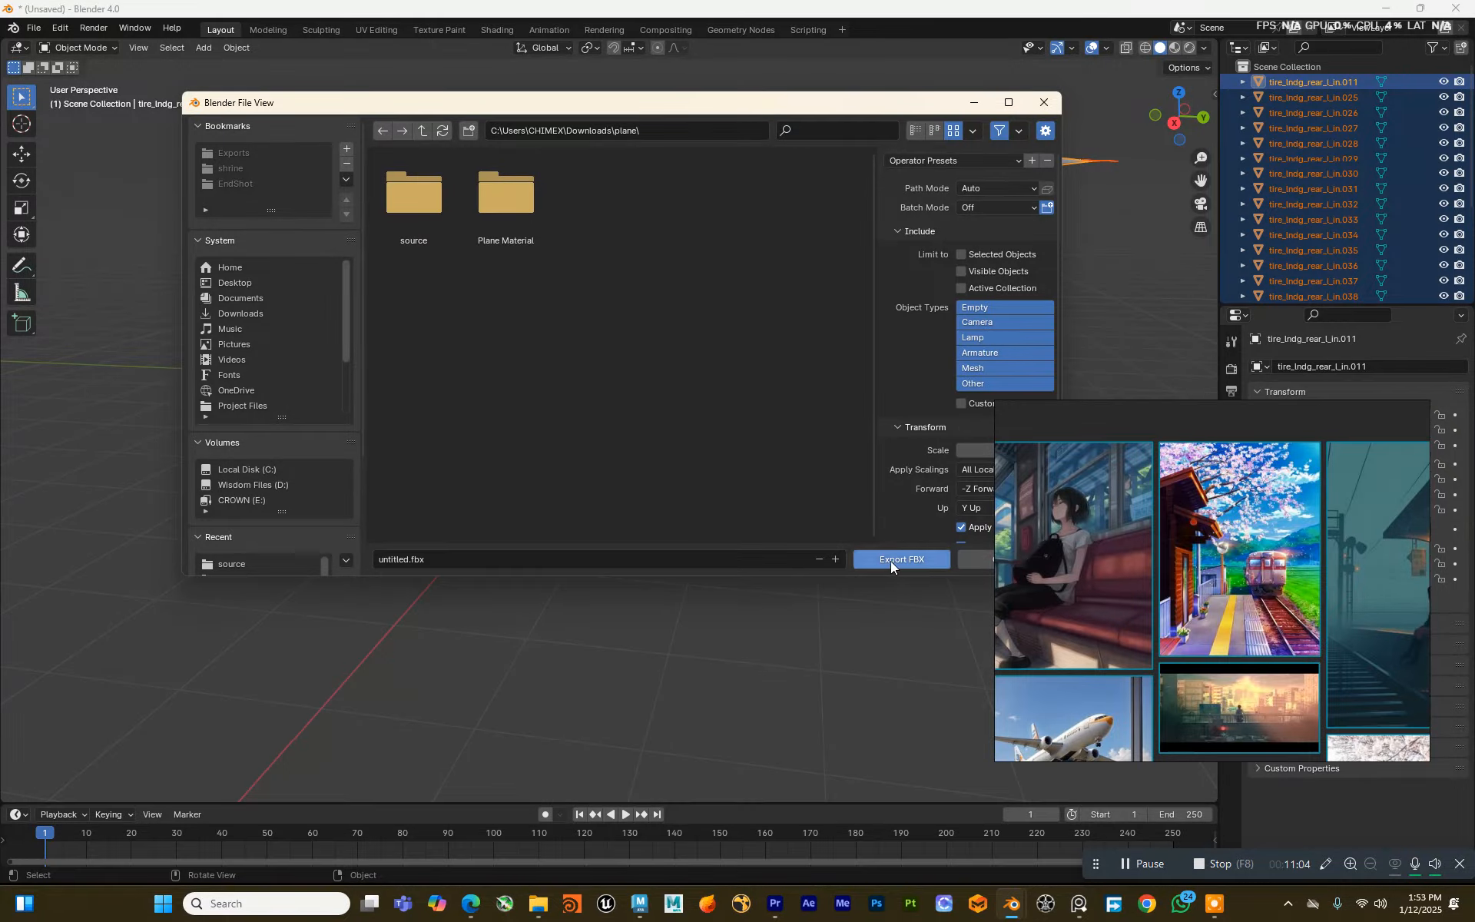
pyautogui.click(668, 557)
pyautogui.write('Pla')
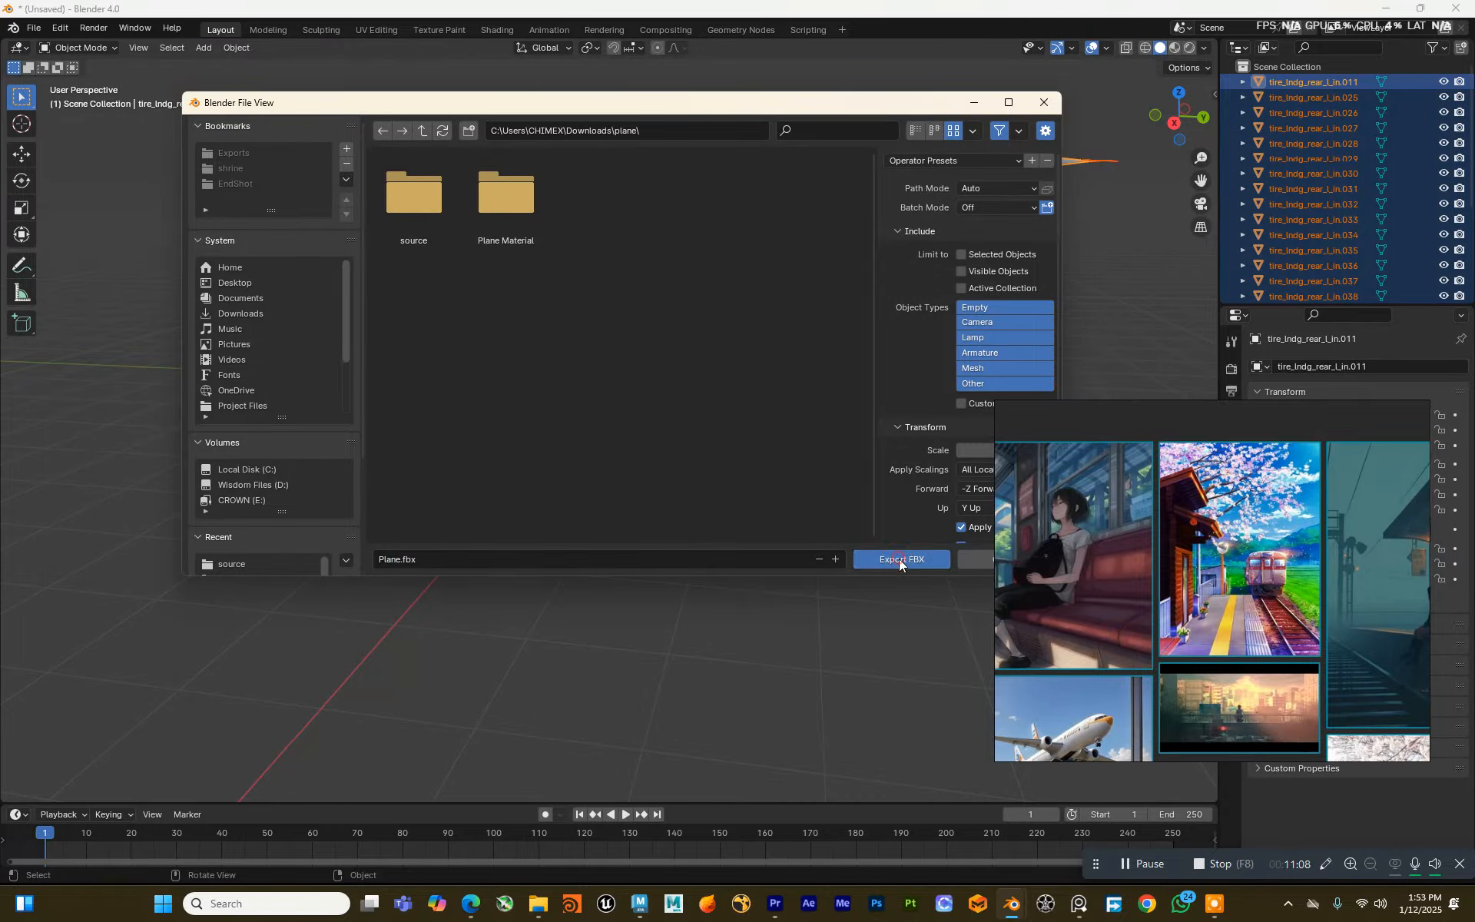
pyautogui.click(899, 559)
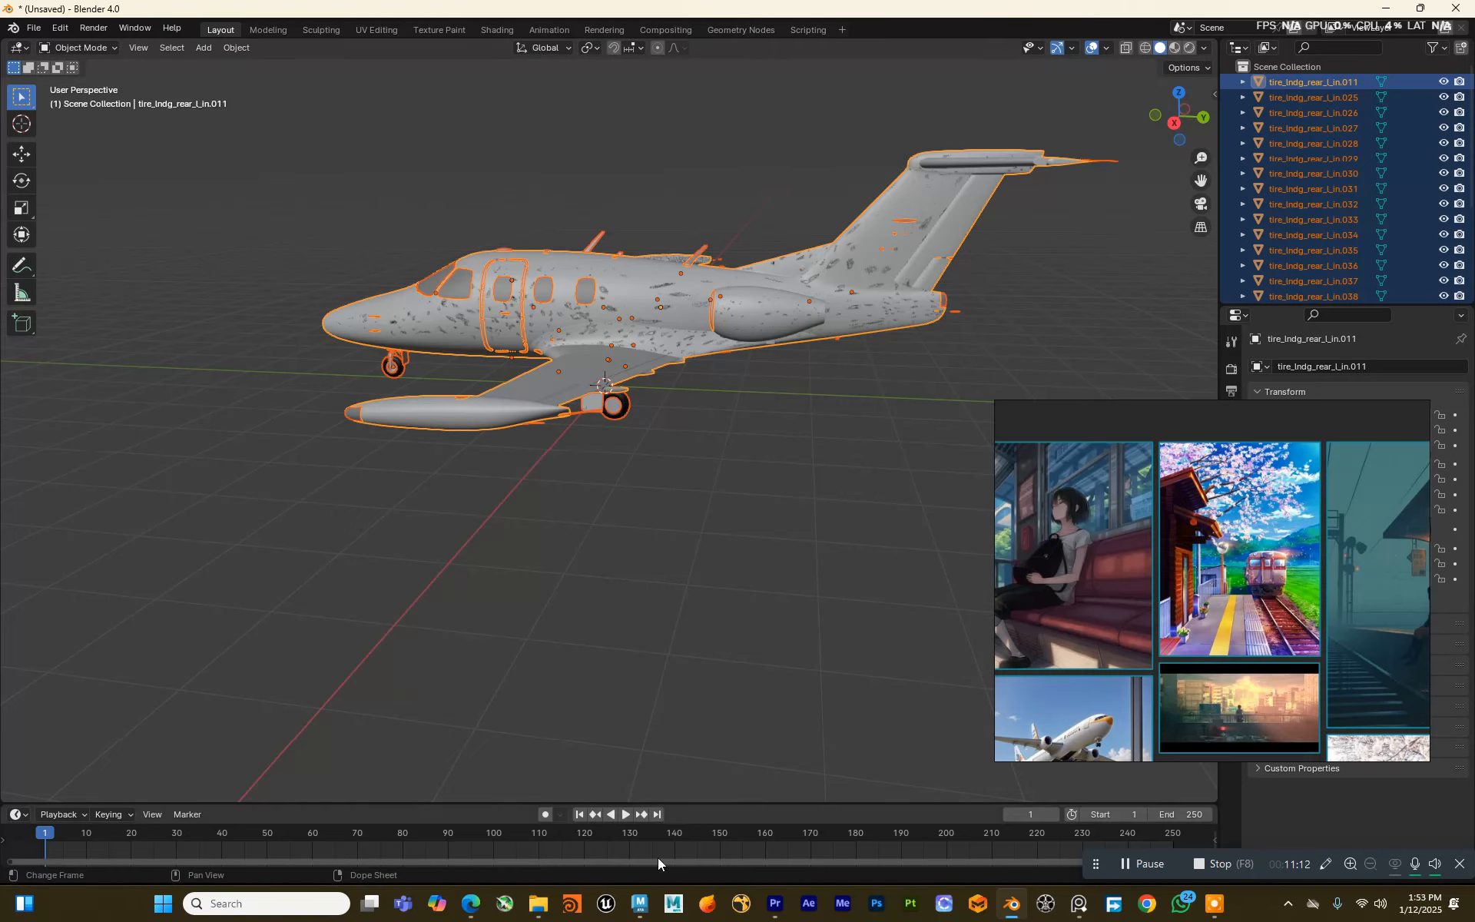
# Step: Switch to Maya 2024 and open the recent scene Trainstation_PAU_v1.mb, discarding the untitled scene's changes
pyautogui.moveTo(646, 913)
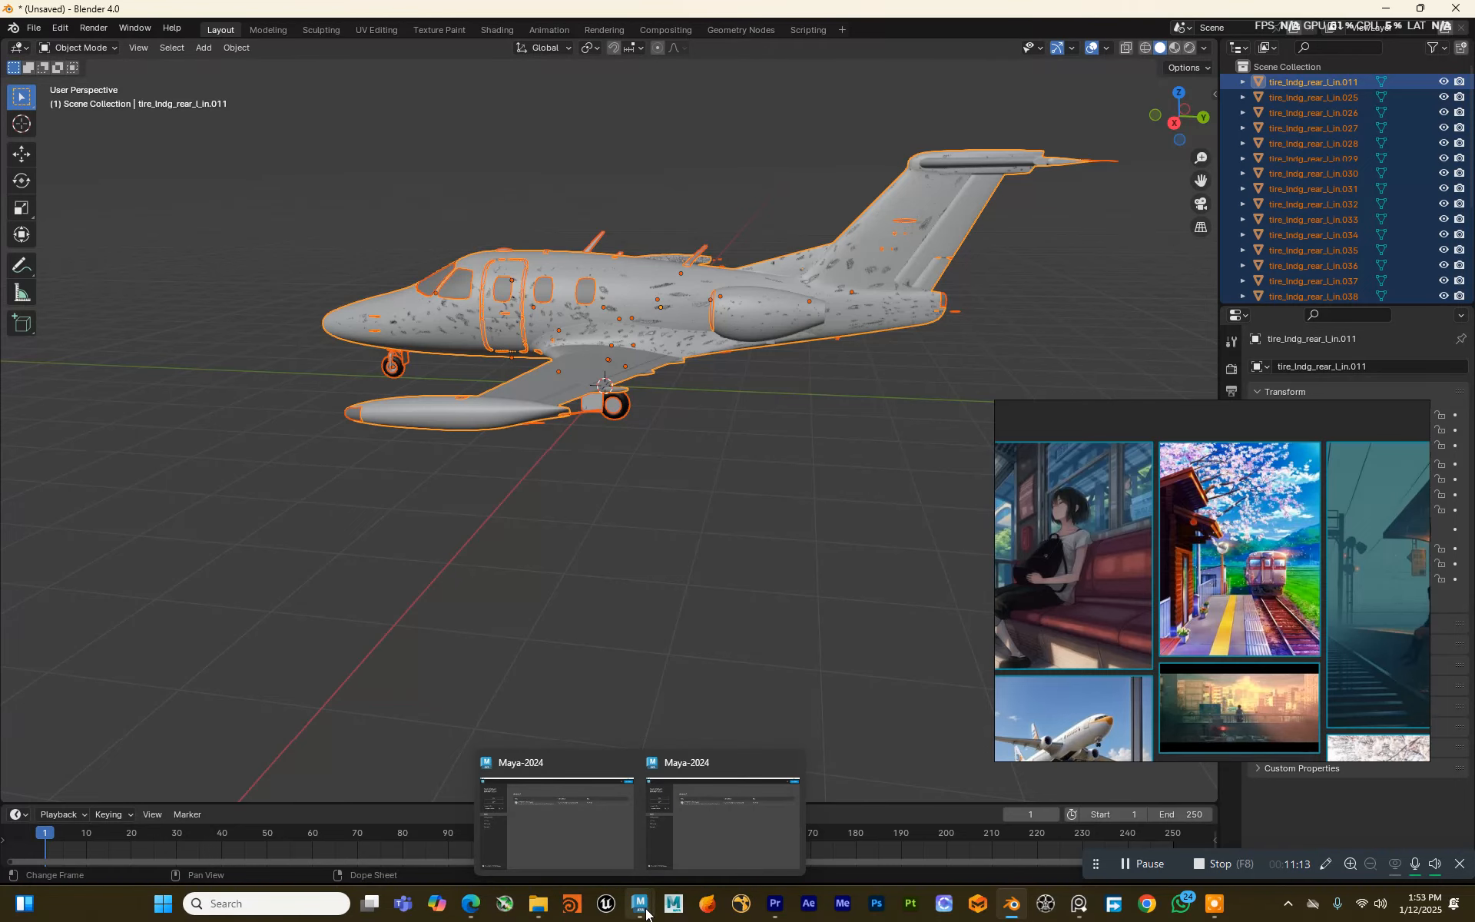
pyautogui.click(603, 842)
pyautogui.click(718, 826)
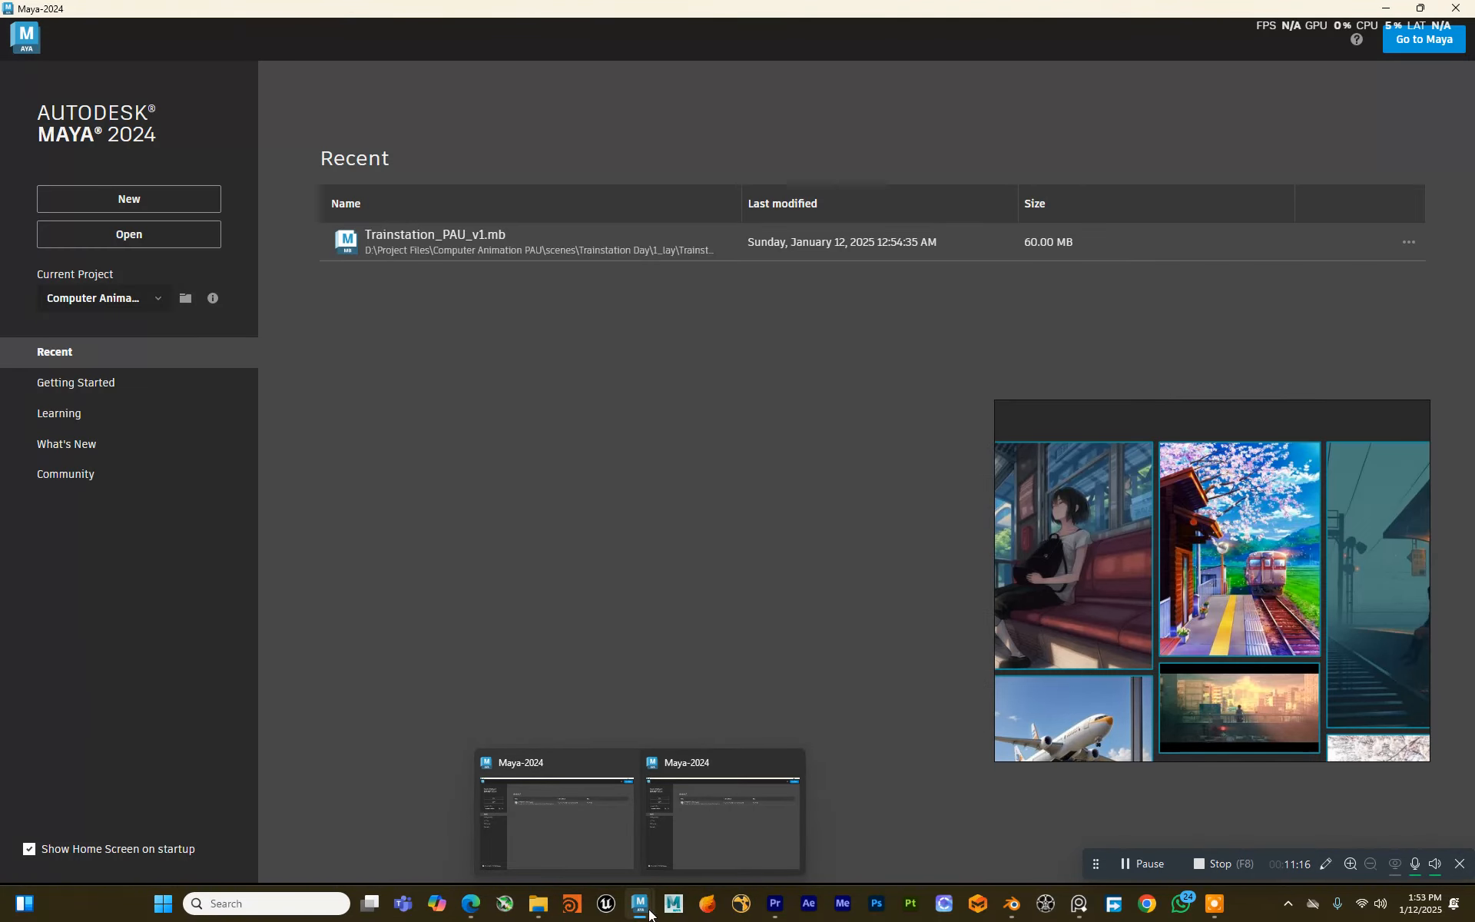
pyautogui.click(443, 237)
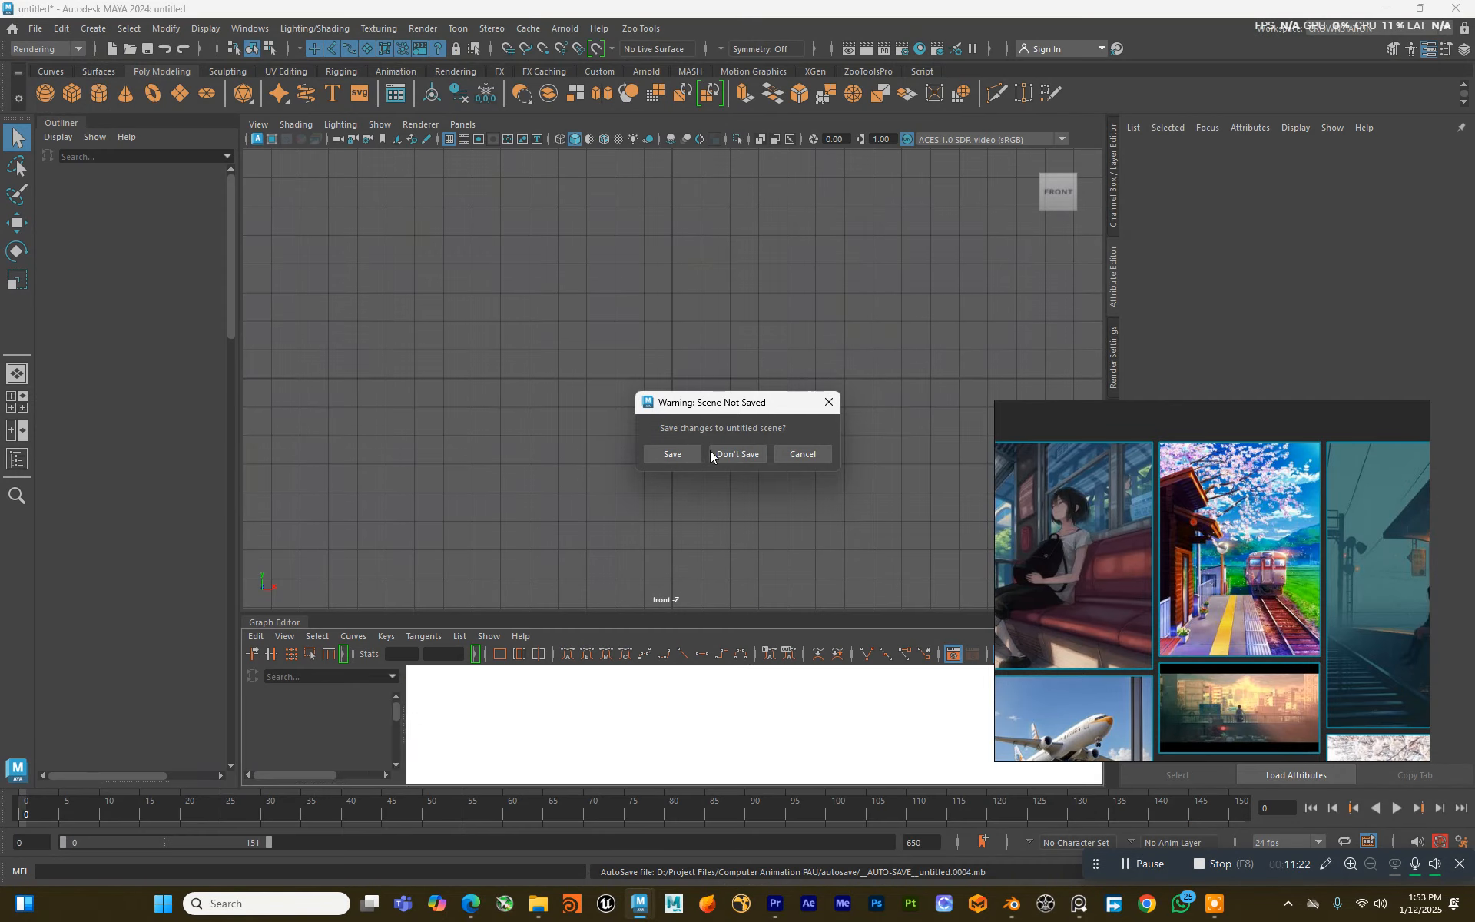
pyautogui.click(732, 455)
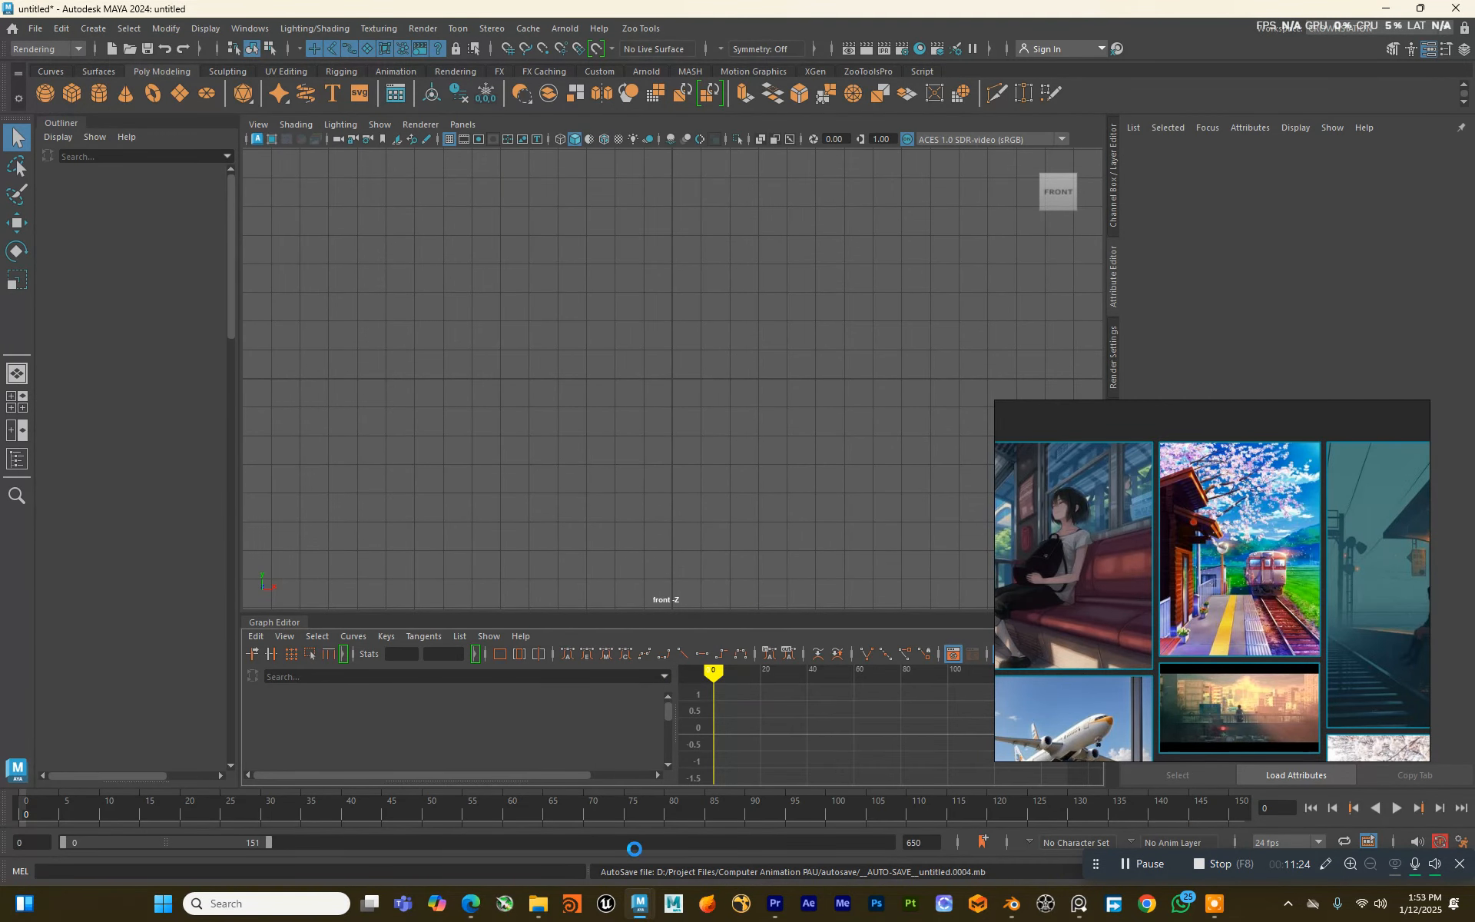
# Step: Start a new empty scene from the Maya home window, discarding the untitled scene's changes
pyautogui.moveTo(642, 913)
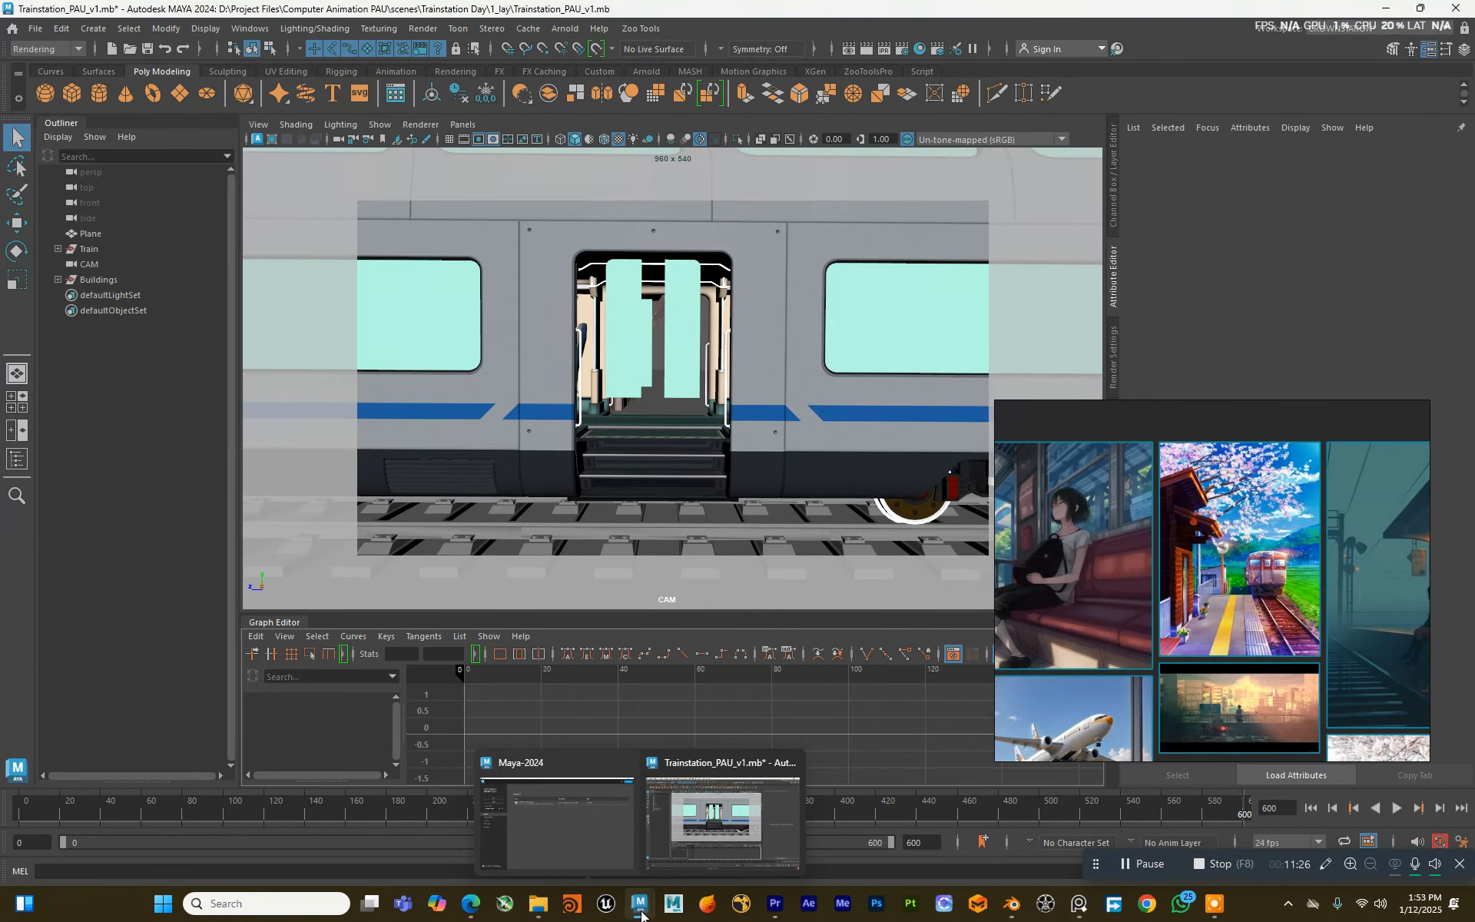
pyautogui.click(596, 783)
pyautogui.click(148, 206)
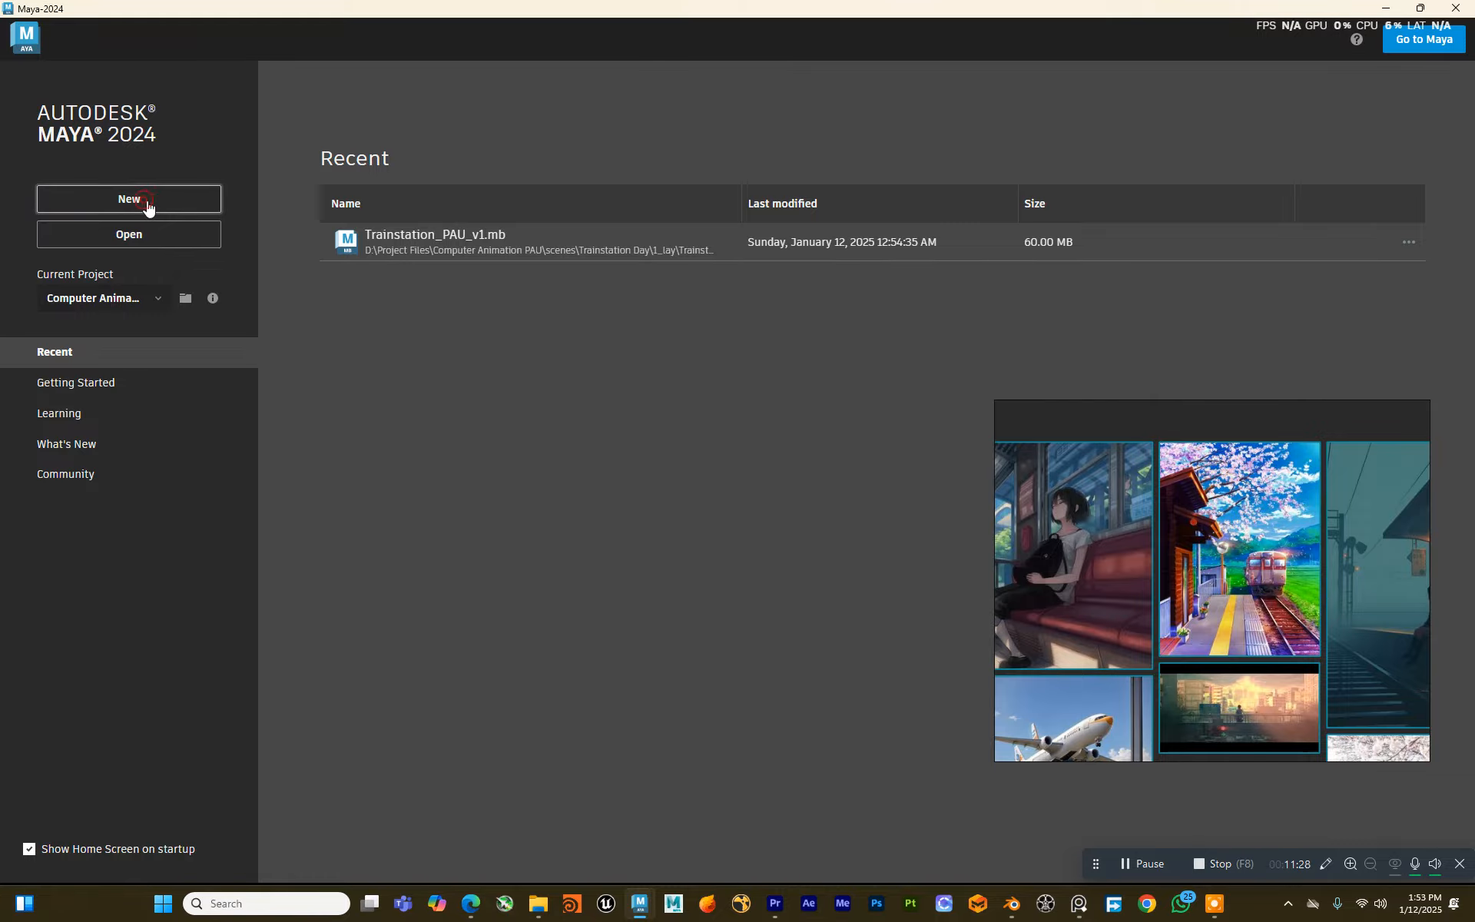
pyautogui.click(489, 244)
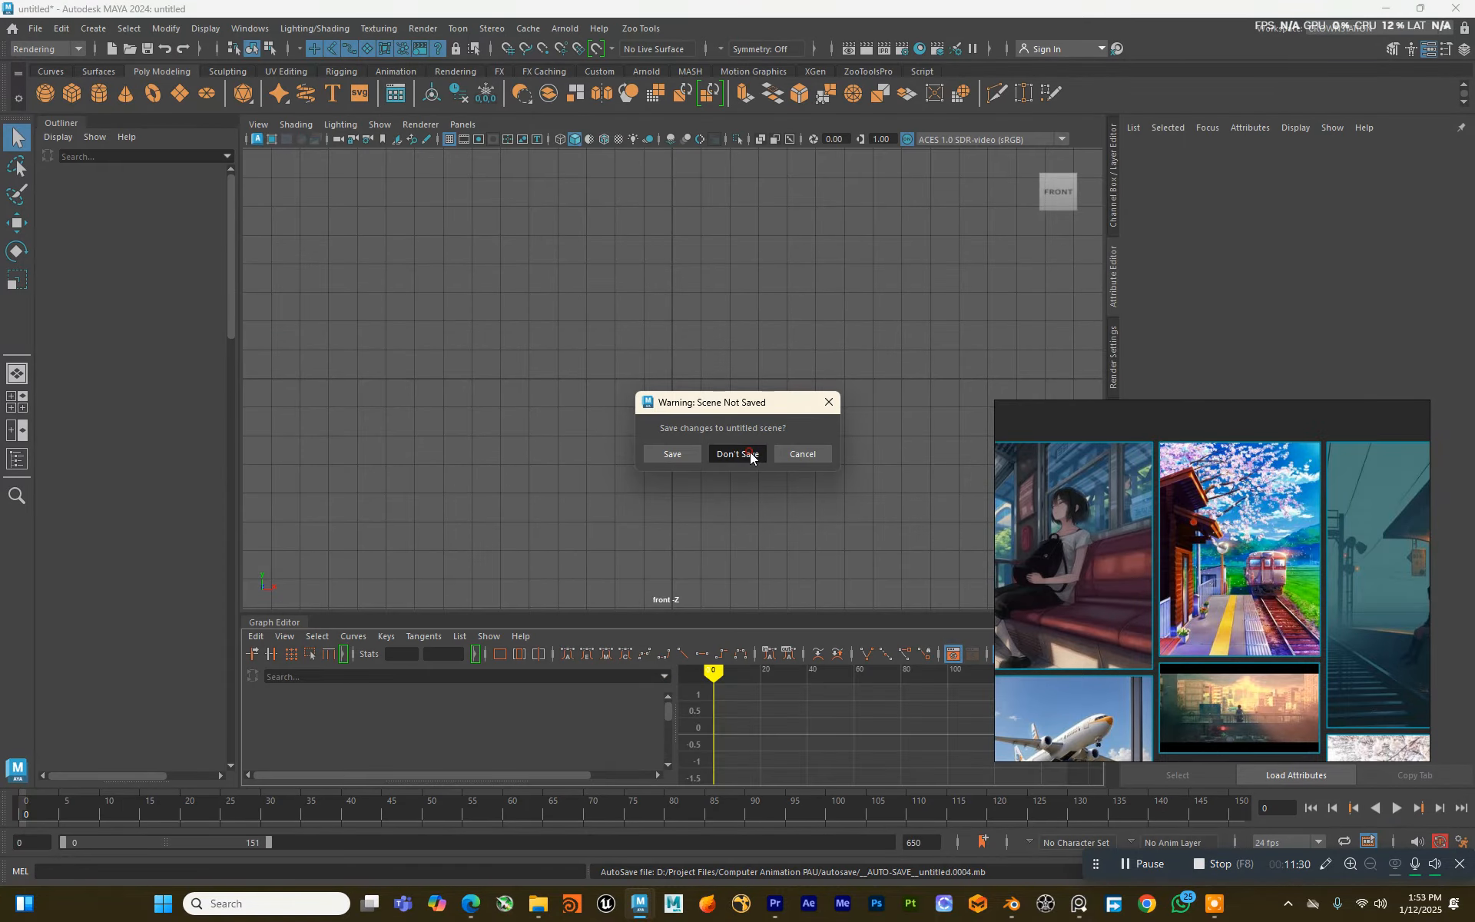
pyautogui.click(745, 455)
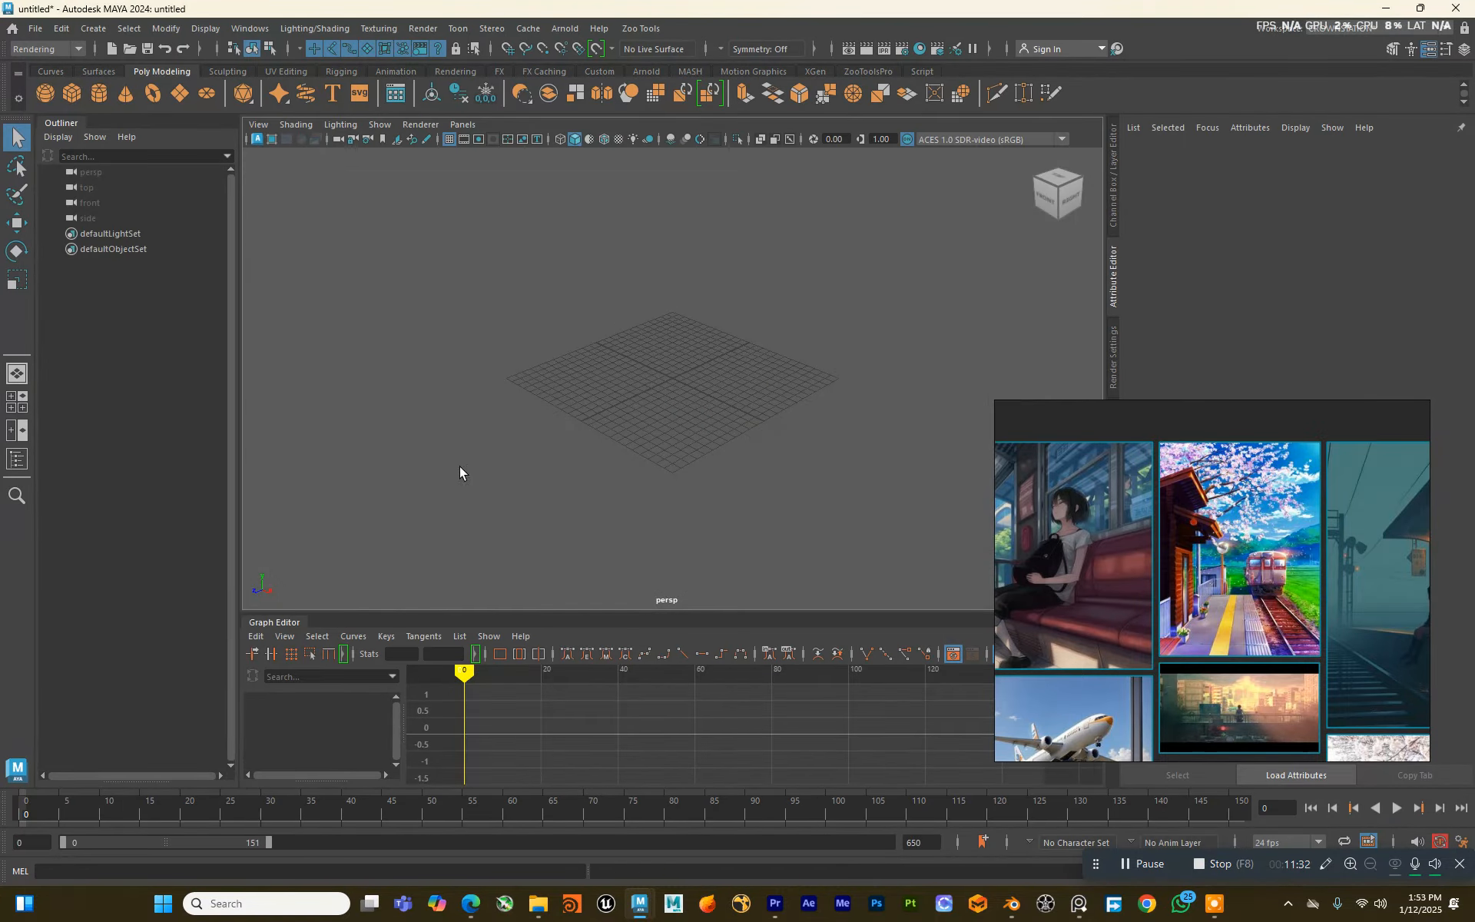
# Step: Switch to File Explorer, open the plane folder in Downloads and select Plane.fbx, finishing with the folder window minimized
pyautogui.moveTo(538, 909)
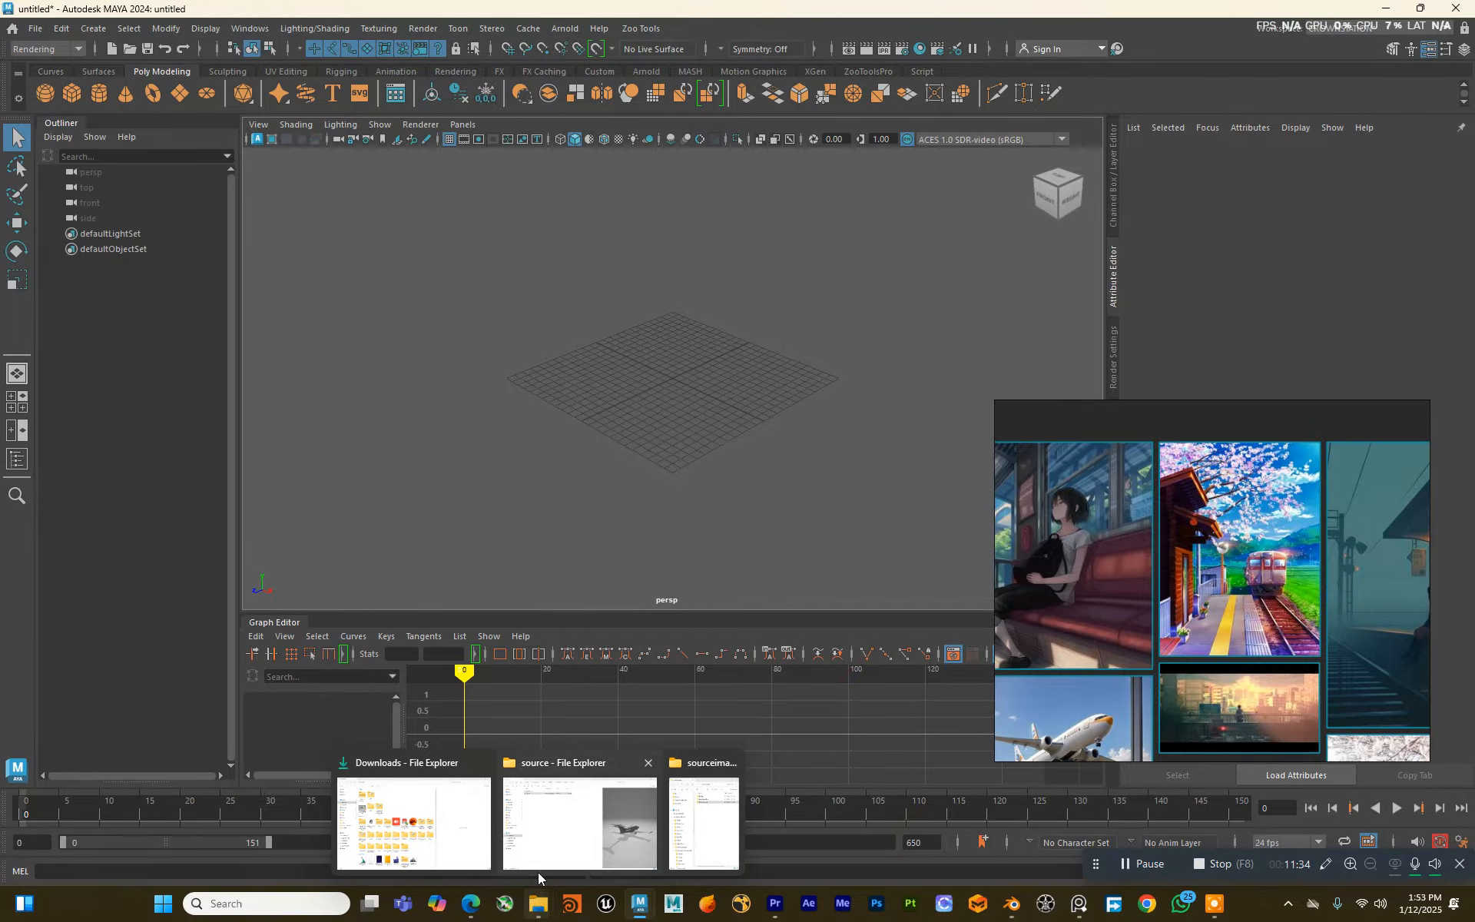
pyautogui.click(542, 845)
pyautogui.hotkey('ctrl', 'l')
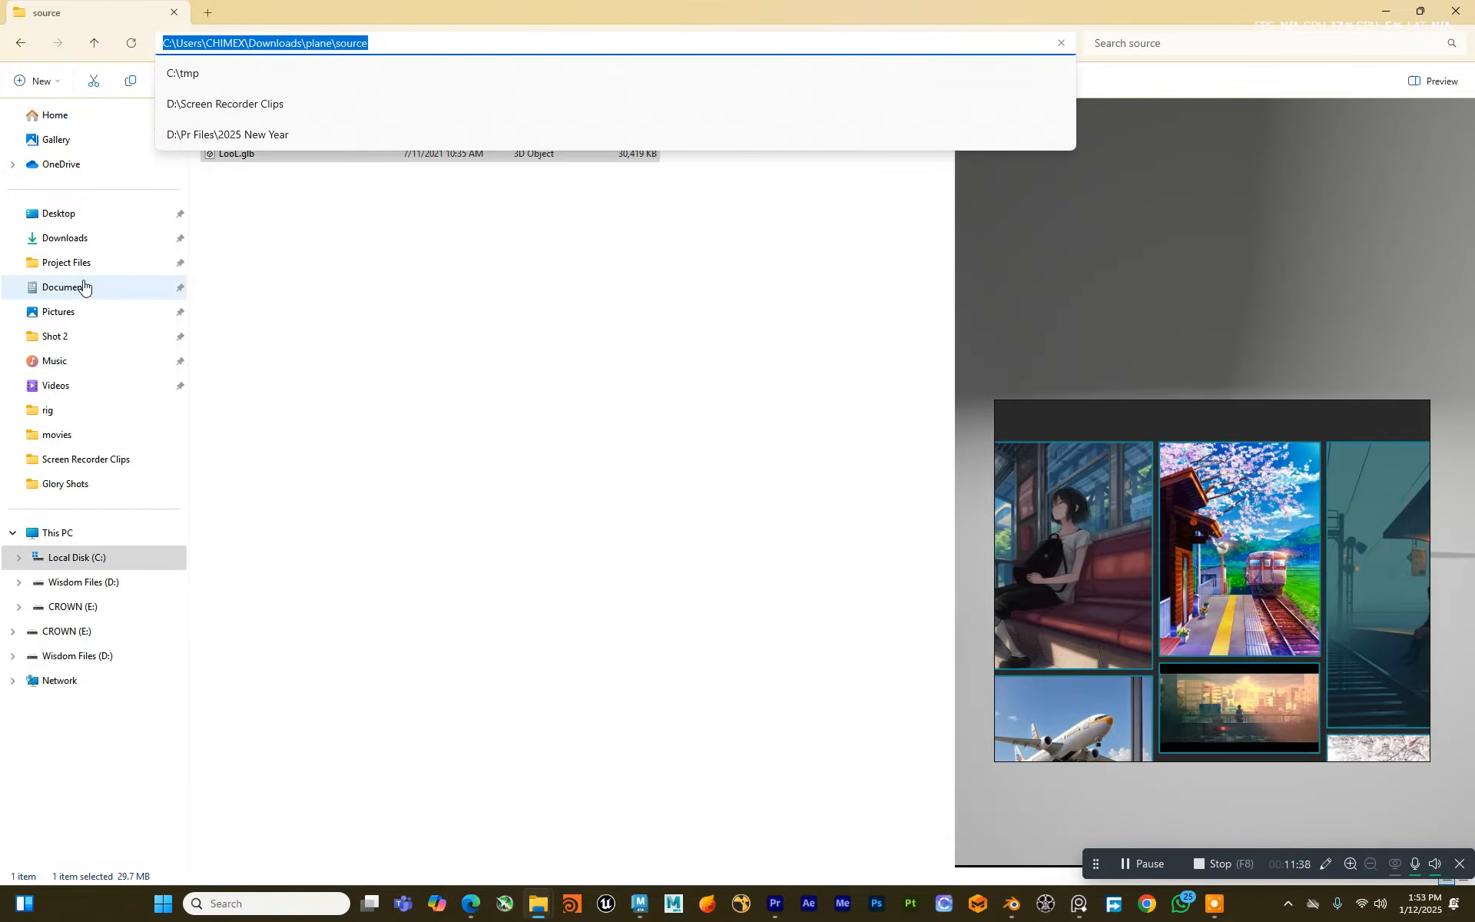
pyautogui.click(65, 238)
pyautogui.doubleClick(310, 167)
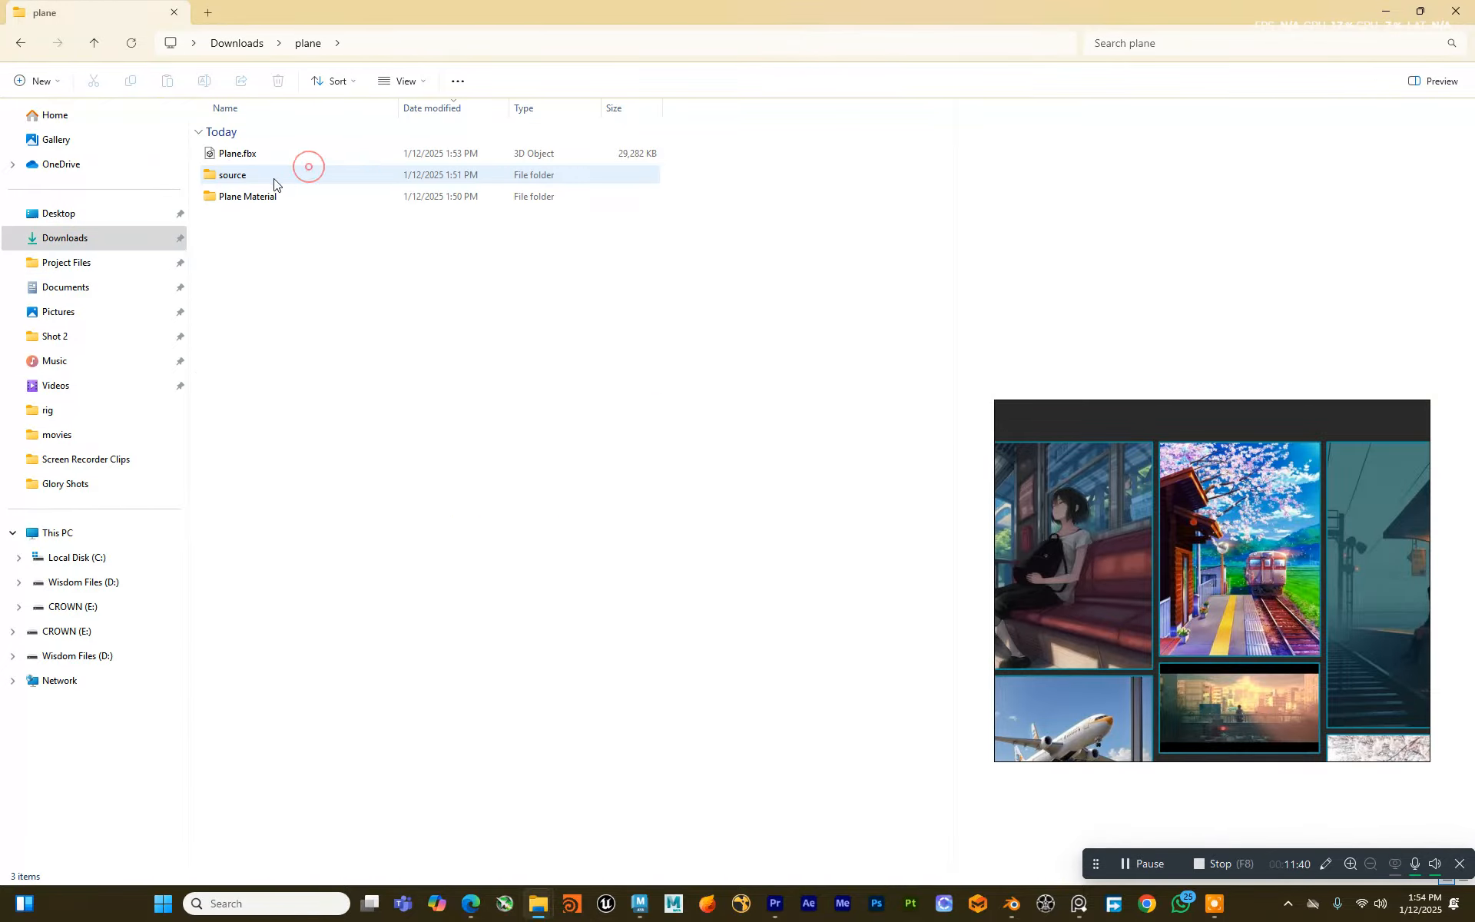
pyautogui.click(247, 154)
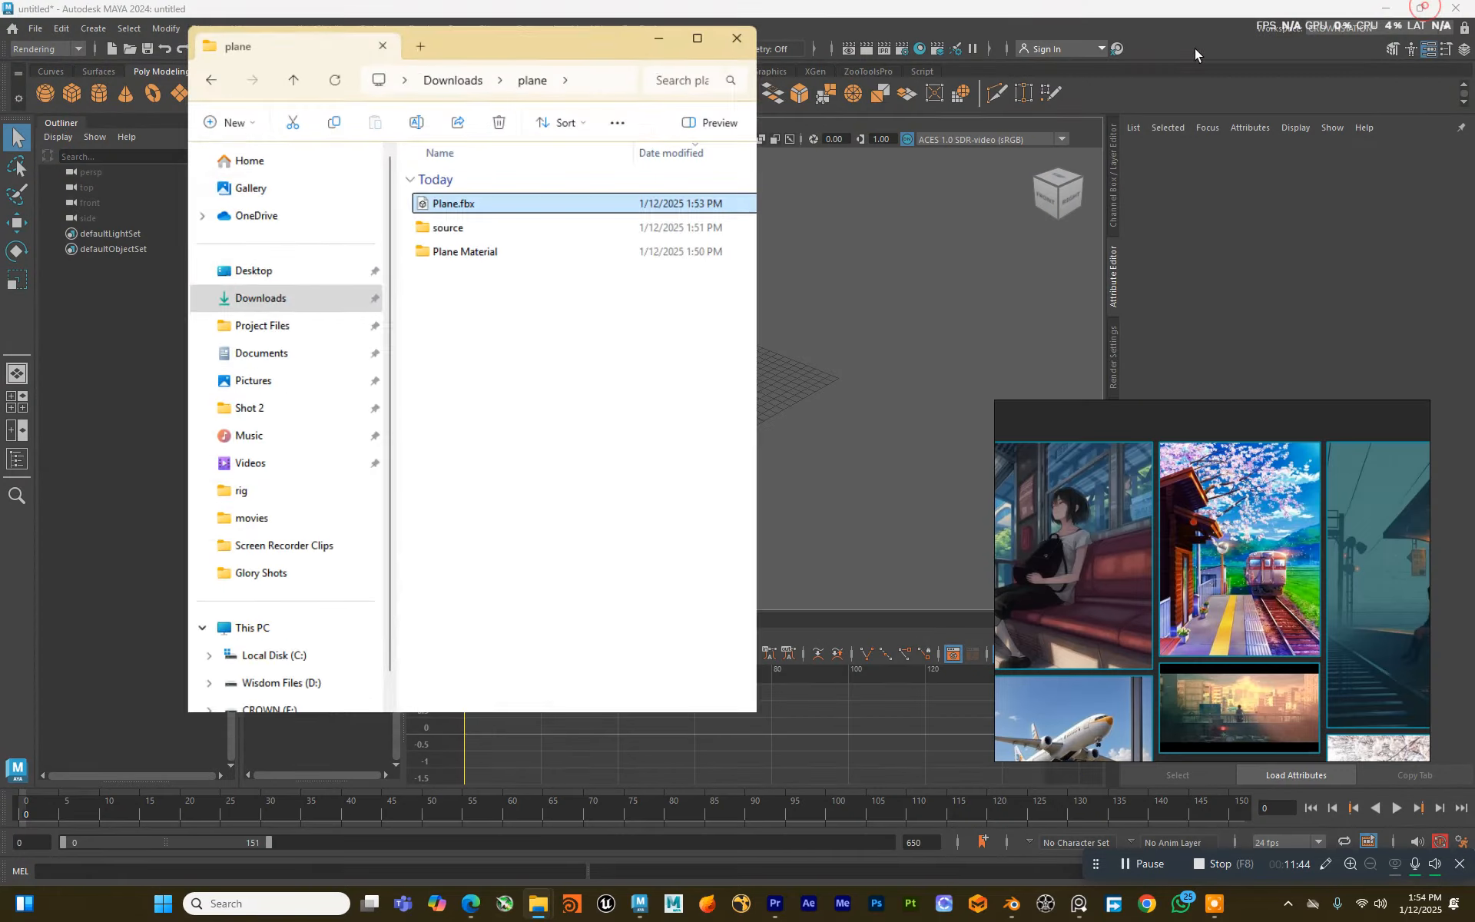
pyautogui.click(1419, 11)
pyautogui.moveTo(510, 52); pyautogui.dragTo(377, 333)
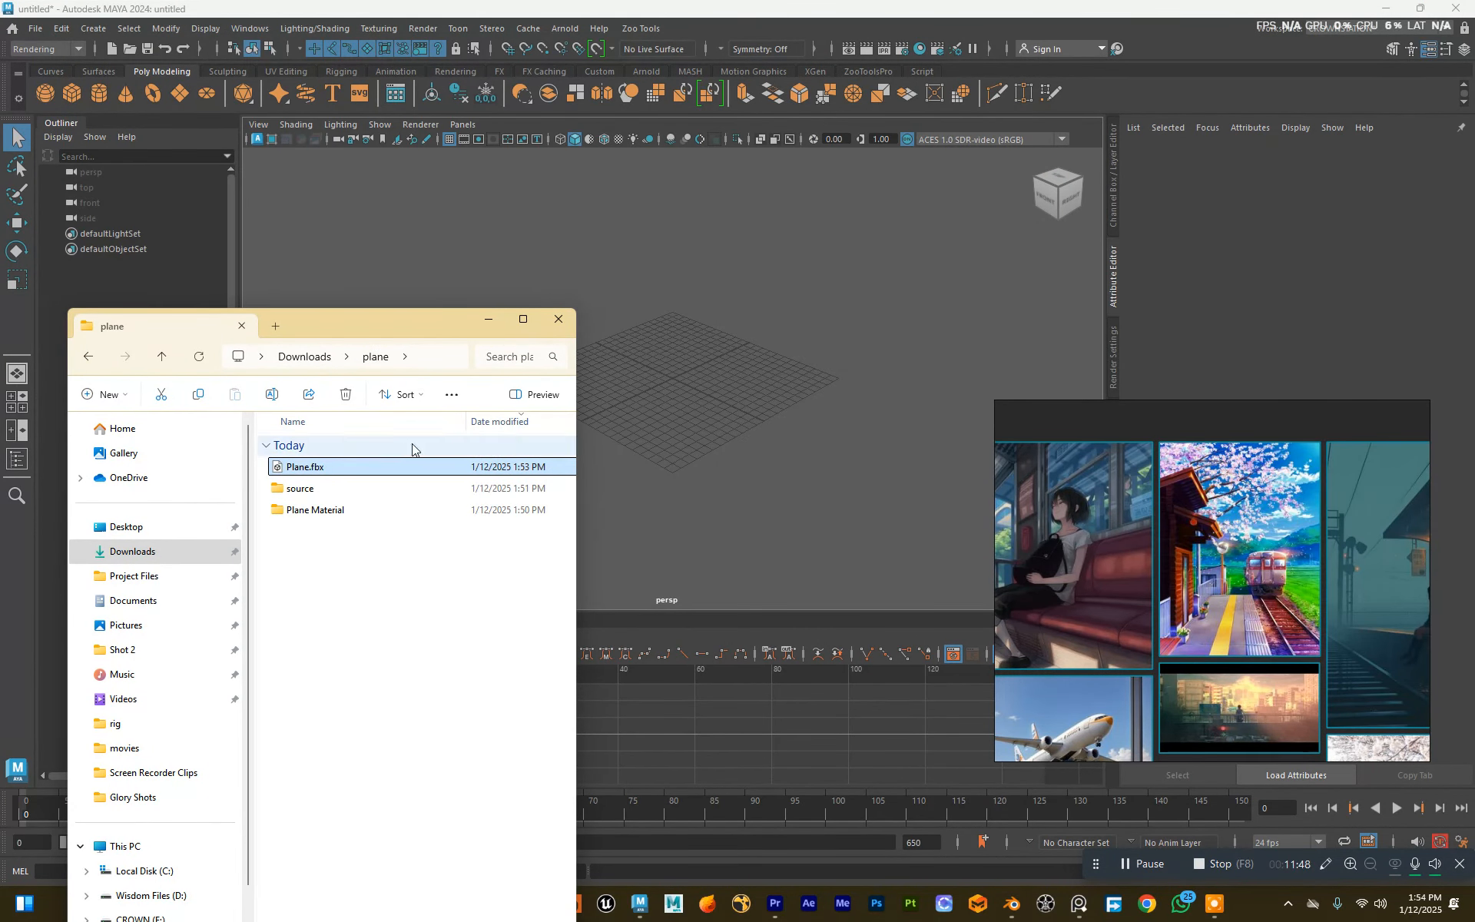
pyautogui.click(490, 323)
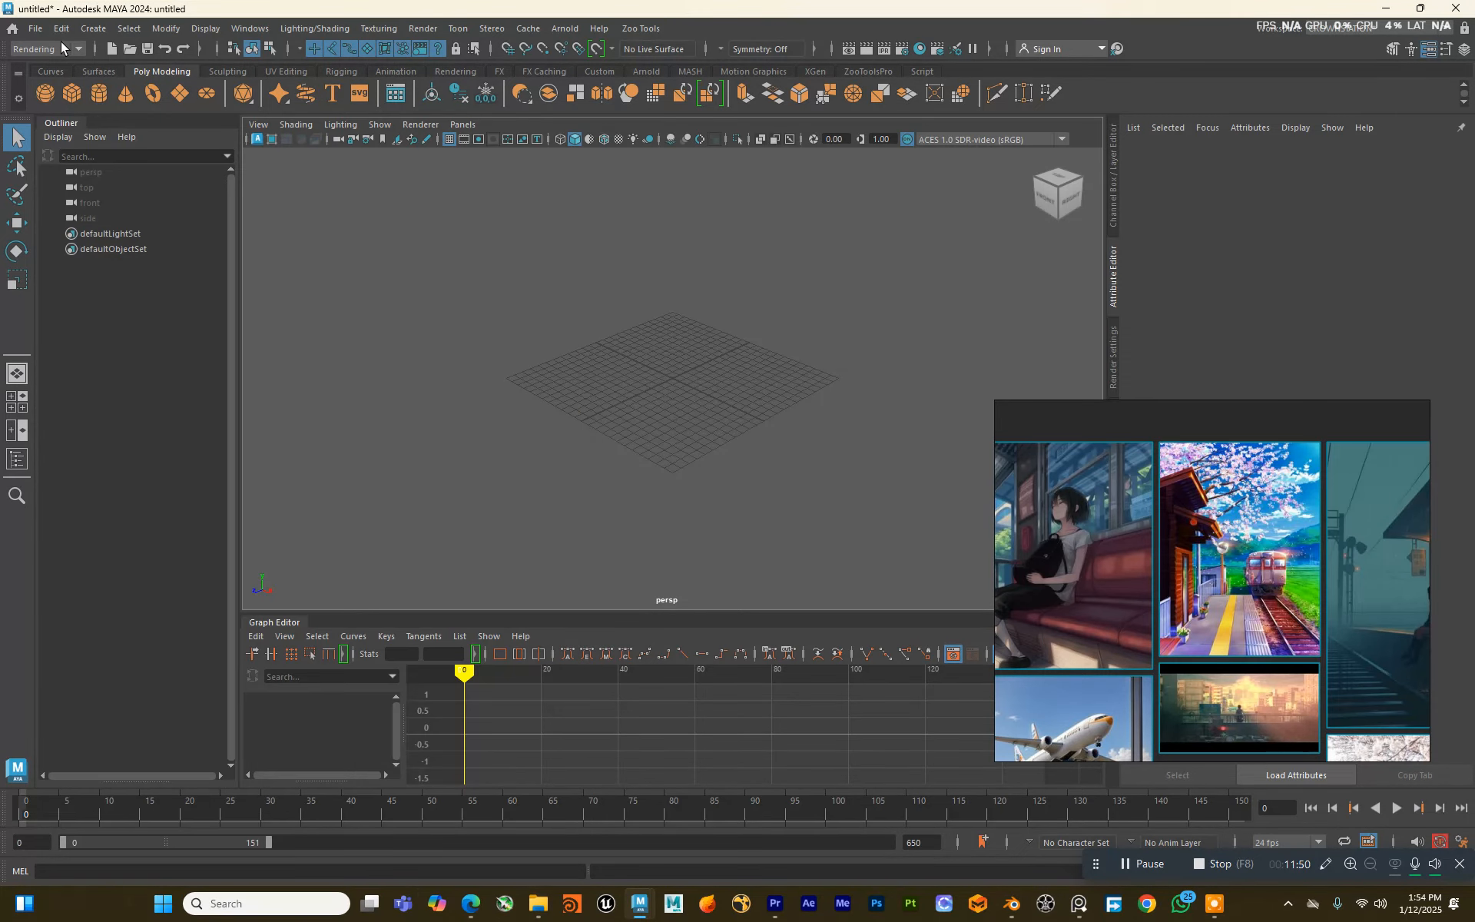
# Step: Open Maya's Import dialog and copy the plane folder's path from File Explorer
pyautogui.click(36, 28)
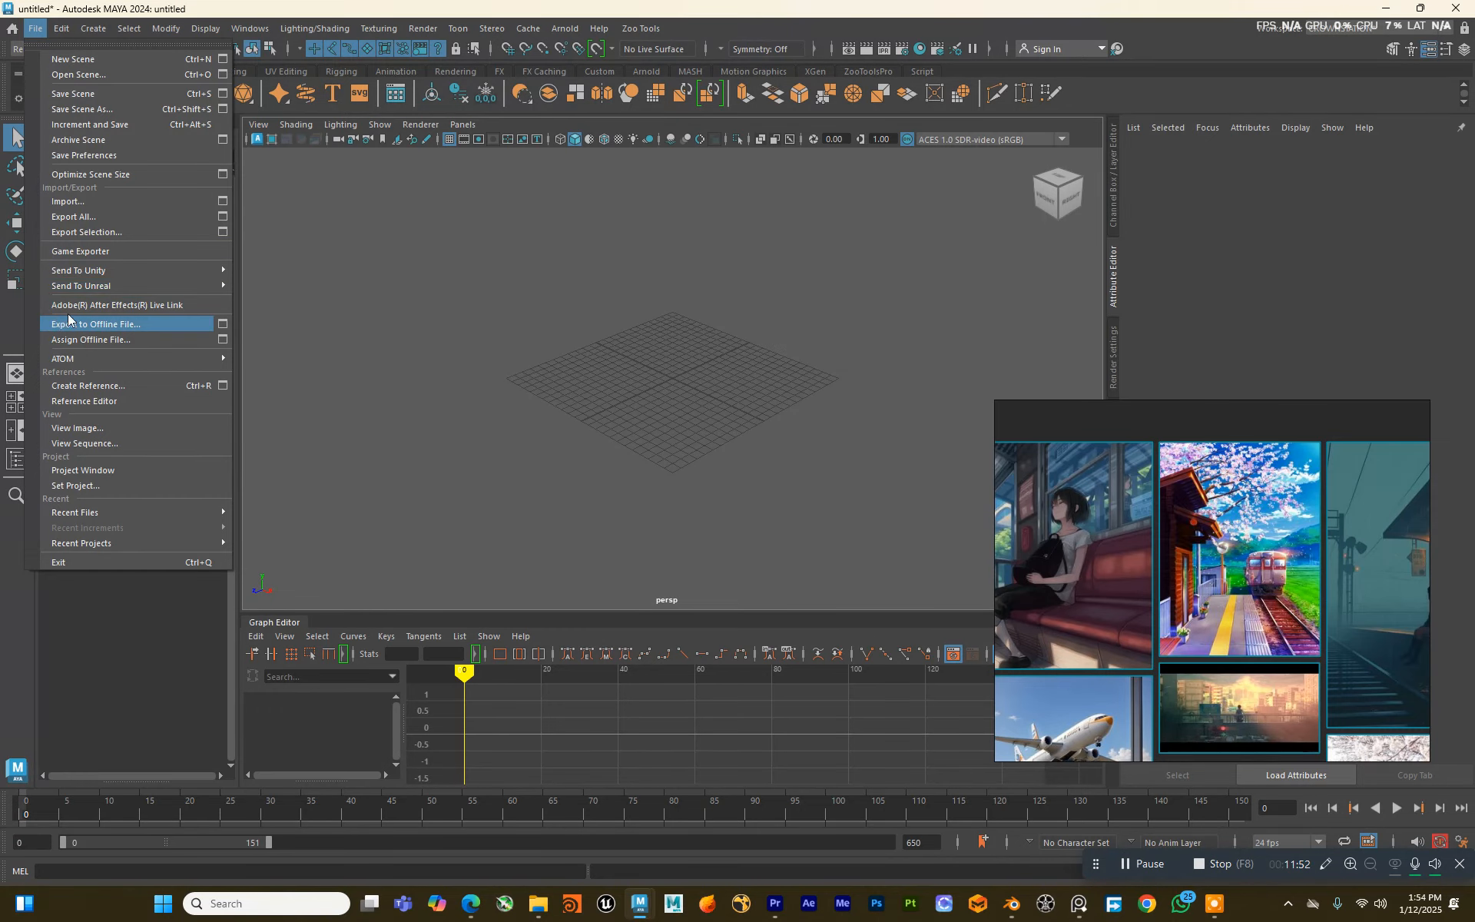
pyautogui.click(83, 202)
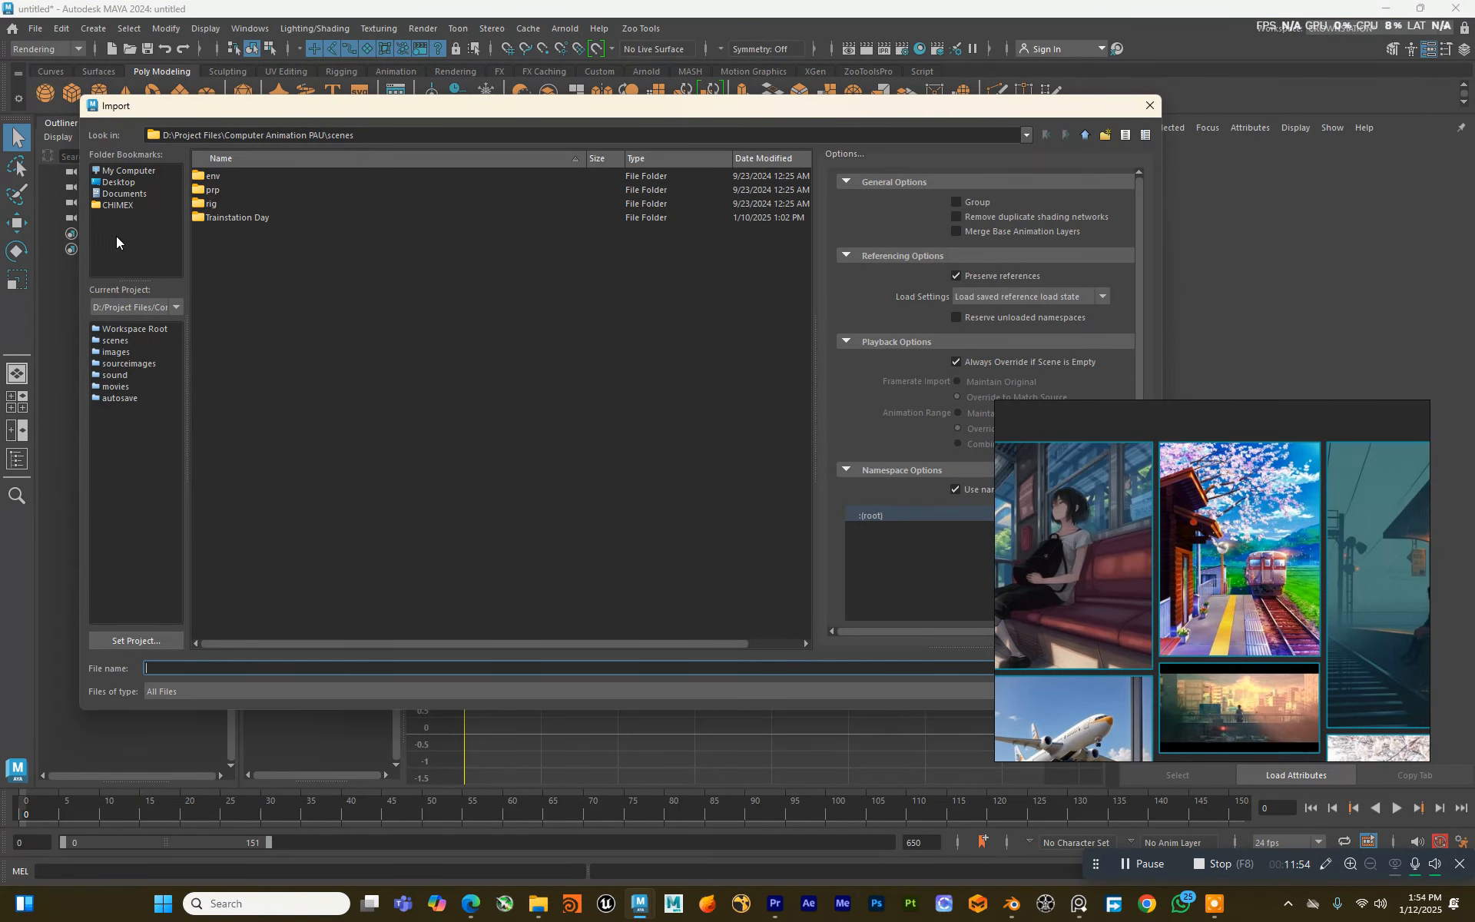
pyautogui.click(538, 909)
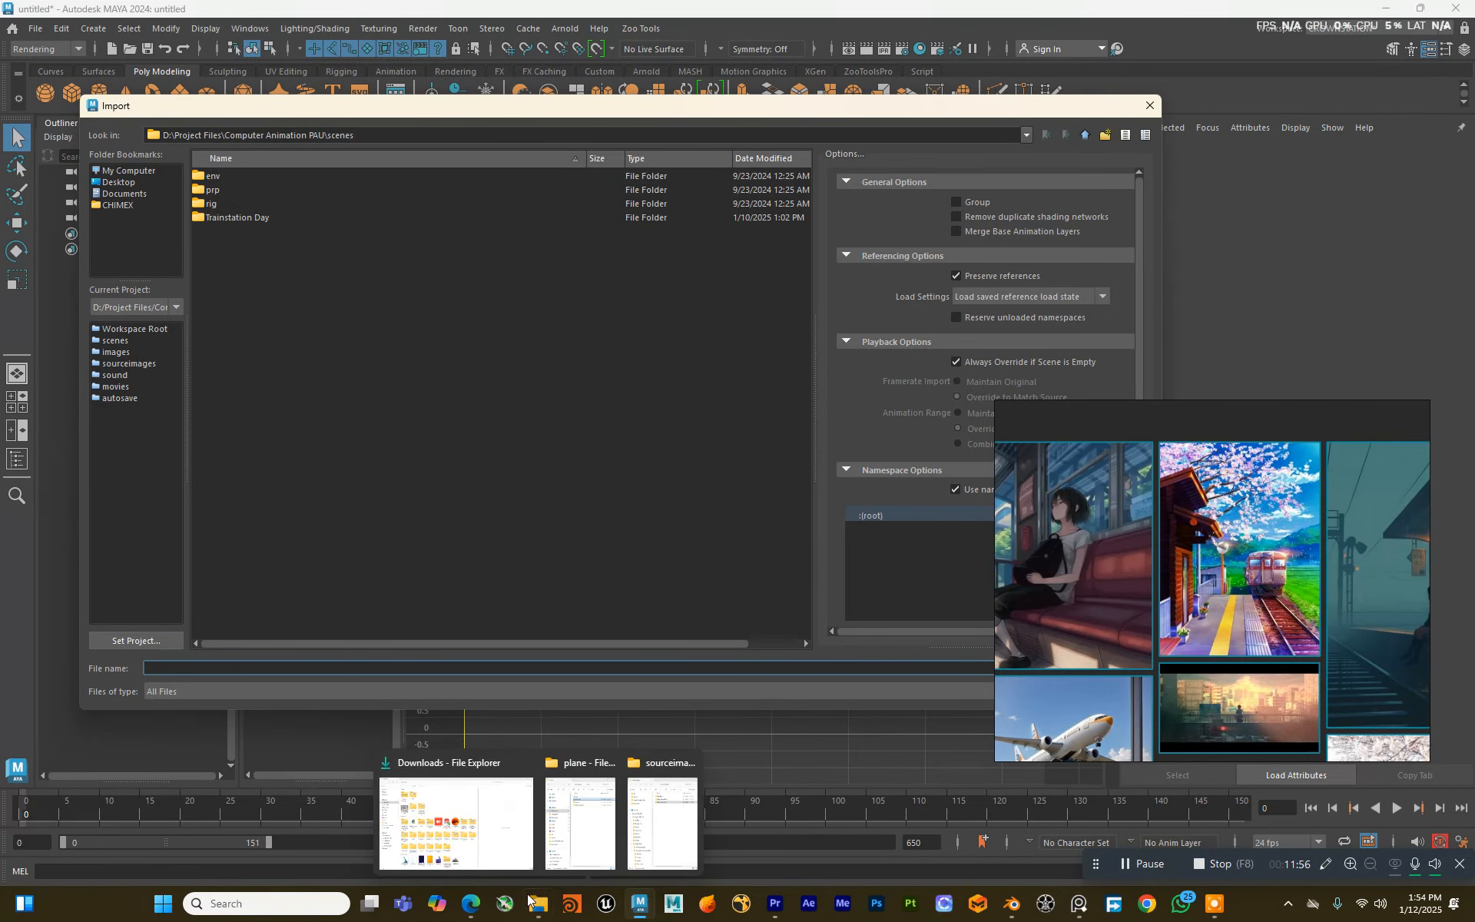
pyautogui.click(573, 828)
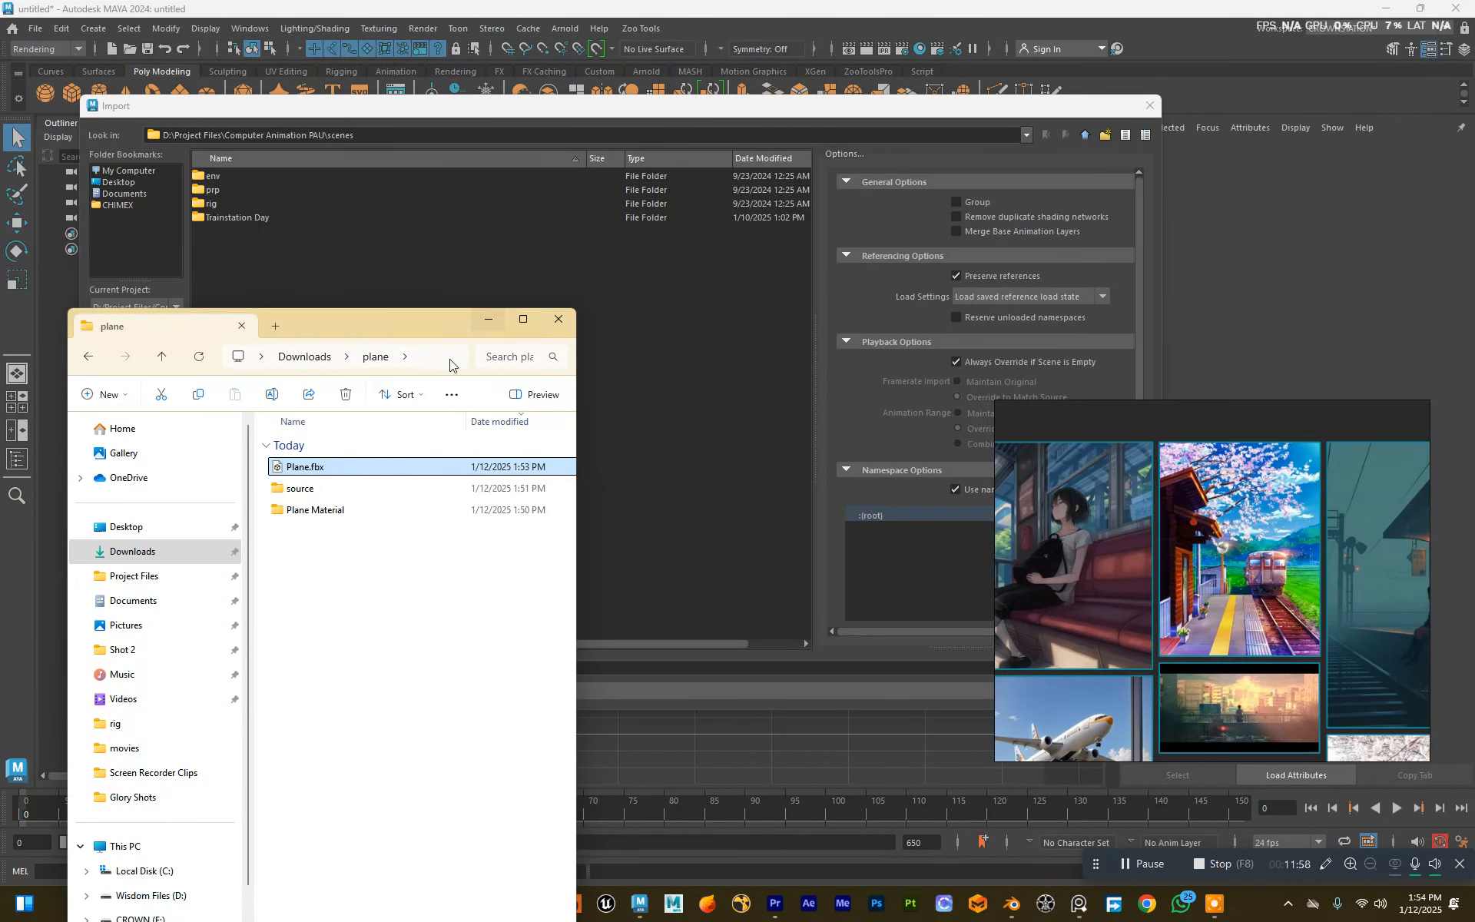
pyautogui.click(430, 358)
pyautogui.hotkey('ctrl', 'c')
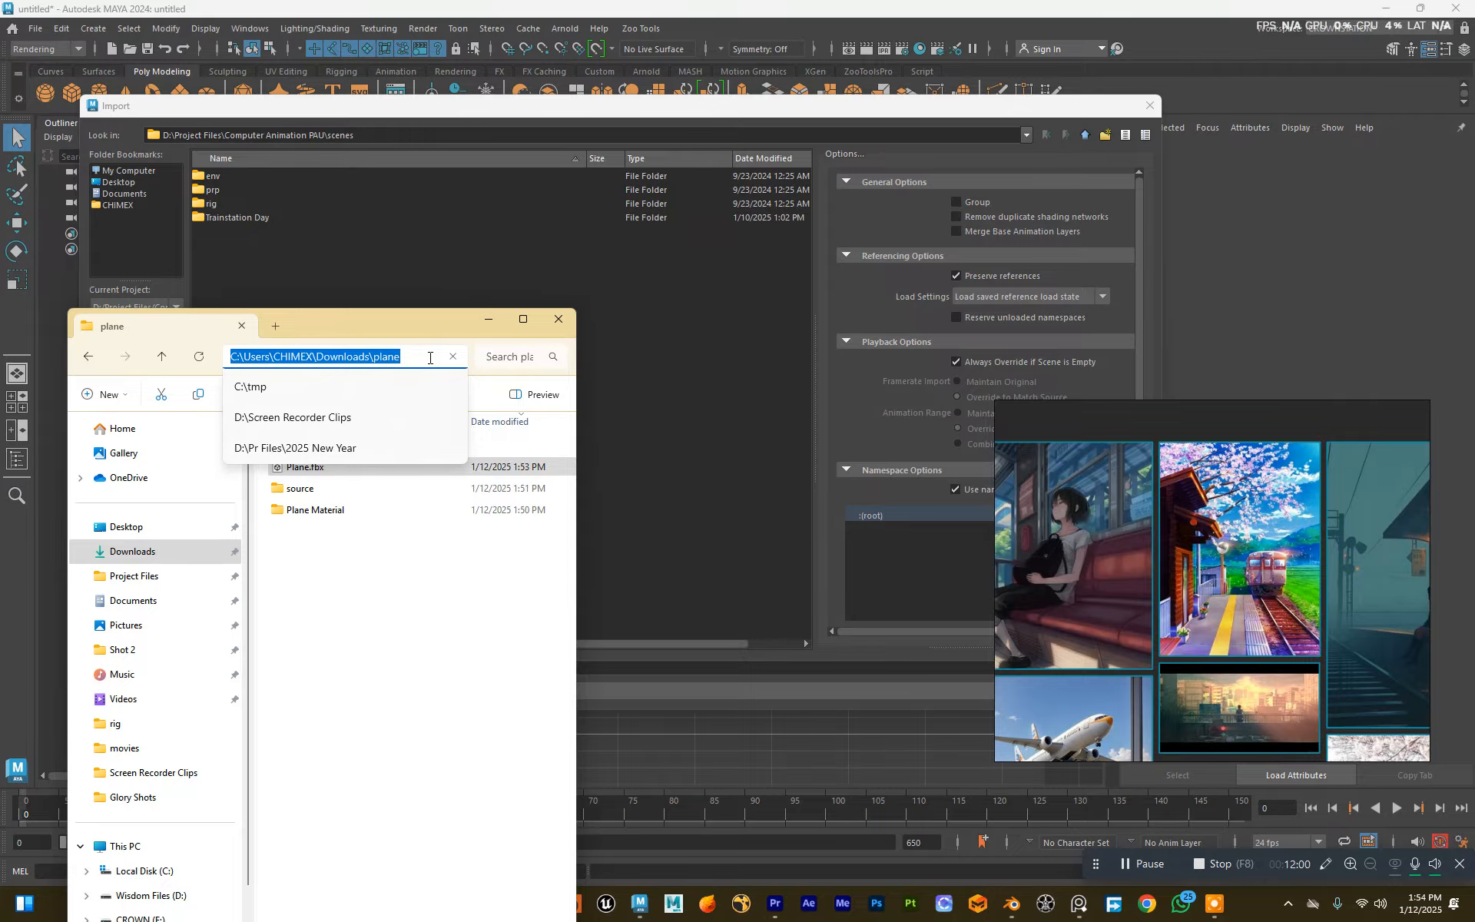
# Step: Point the Import dialog to the copied plane folder path and import Plane.fbx
pyautogui.click(464, 251)
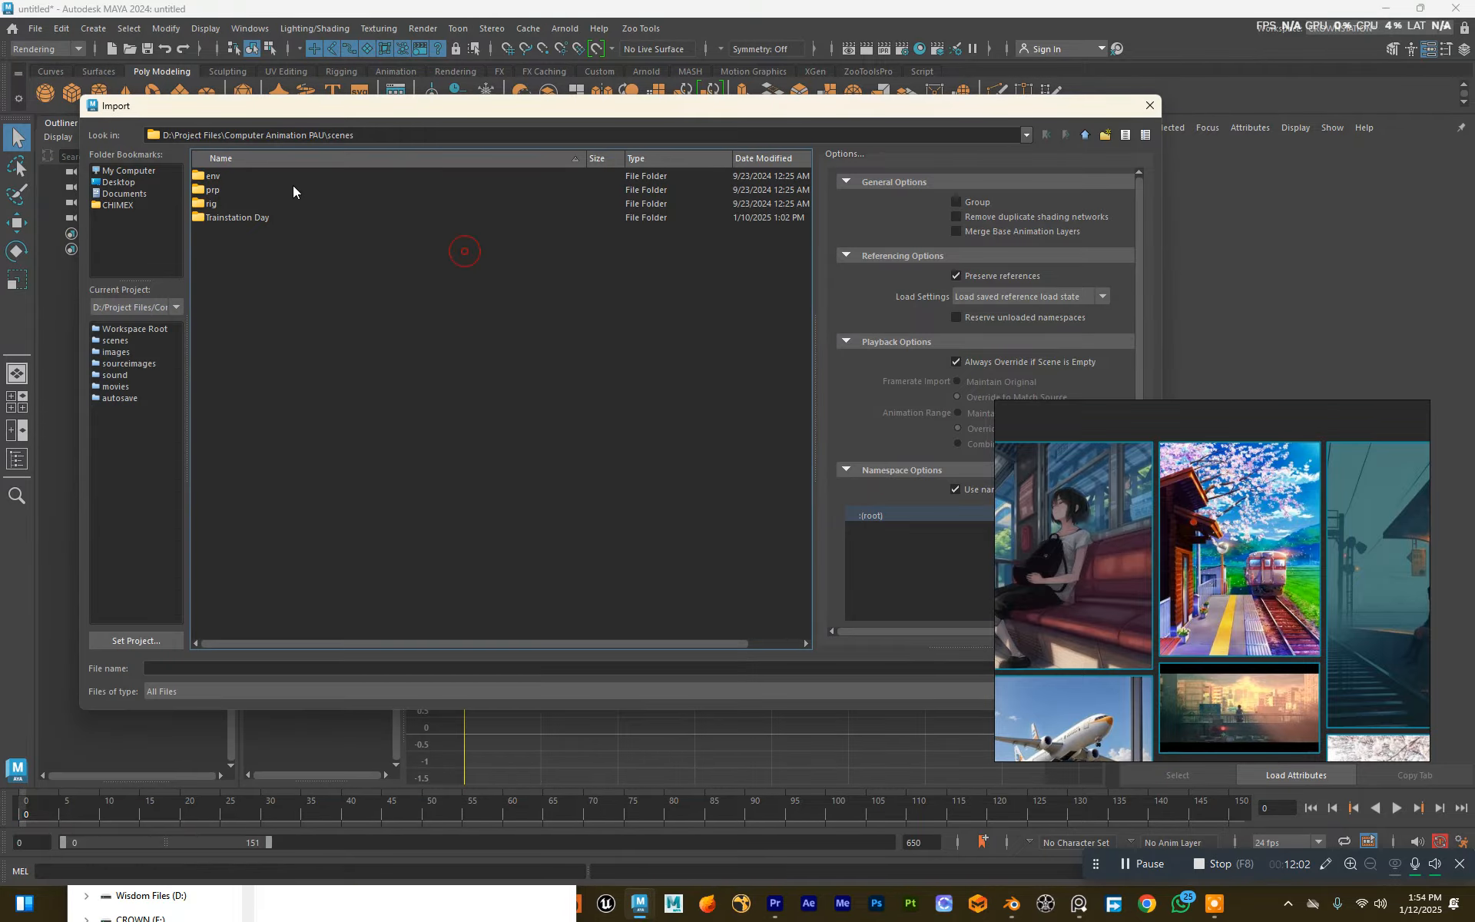
pyautogui.click(377, 132)
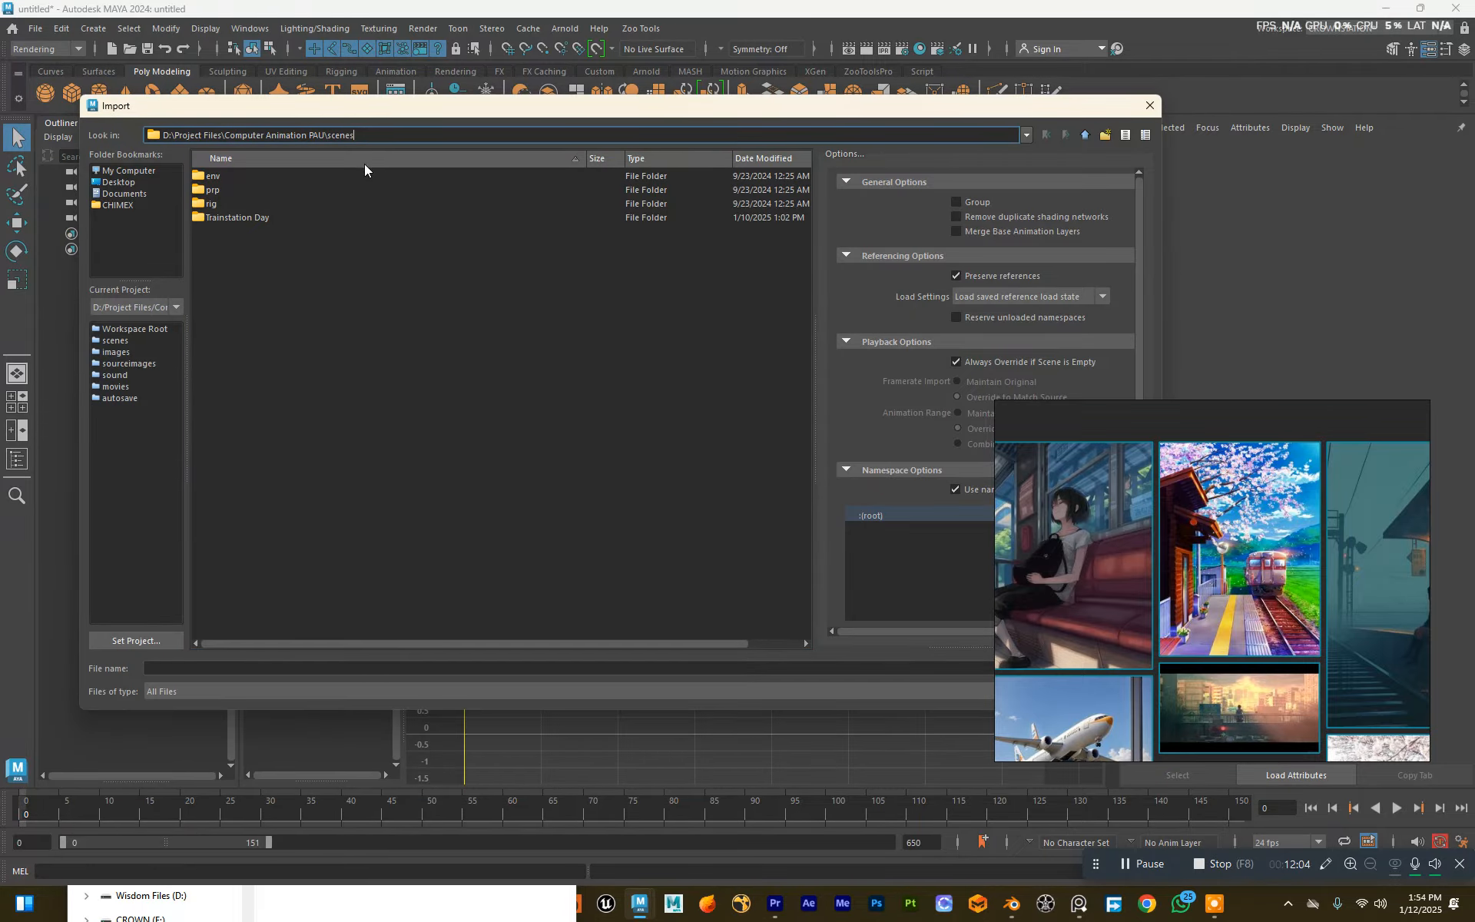
pyautogui.hotkey('ctrl', 'a')
pyautogui.hotkey('ctrl', 'v')
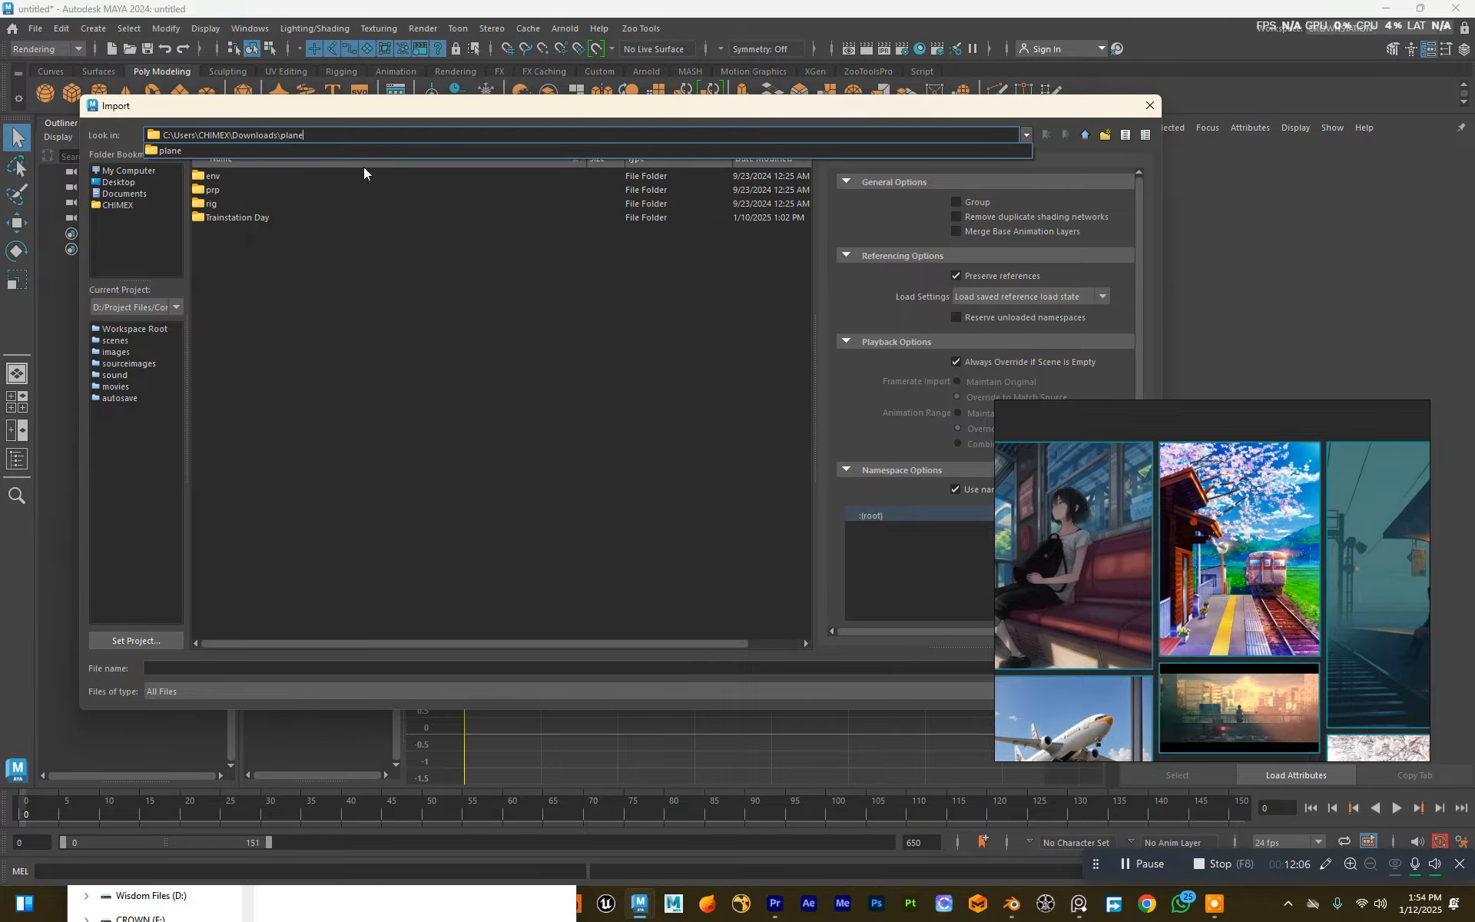
pyautogui.press('Return')
pyautogui.click(255, 204)
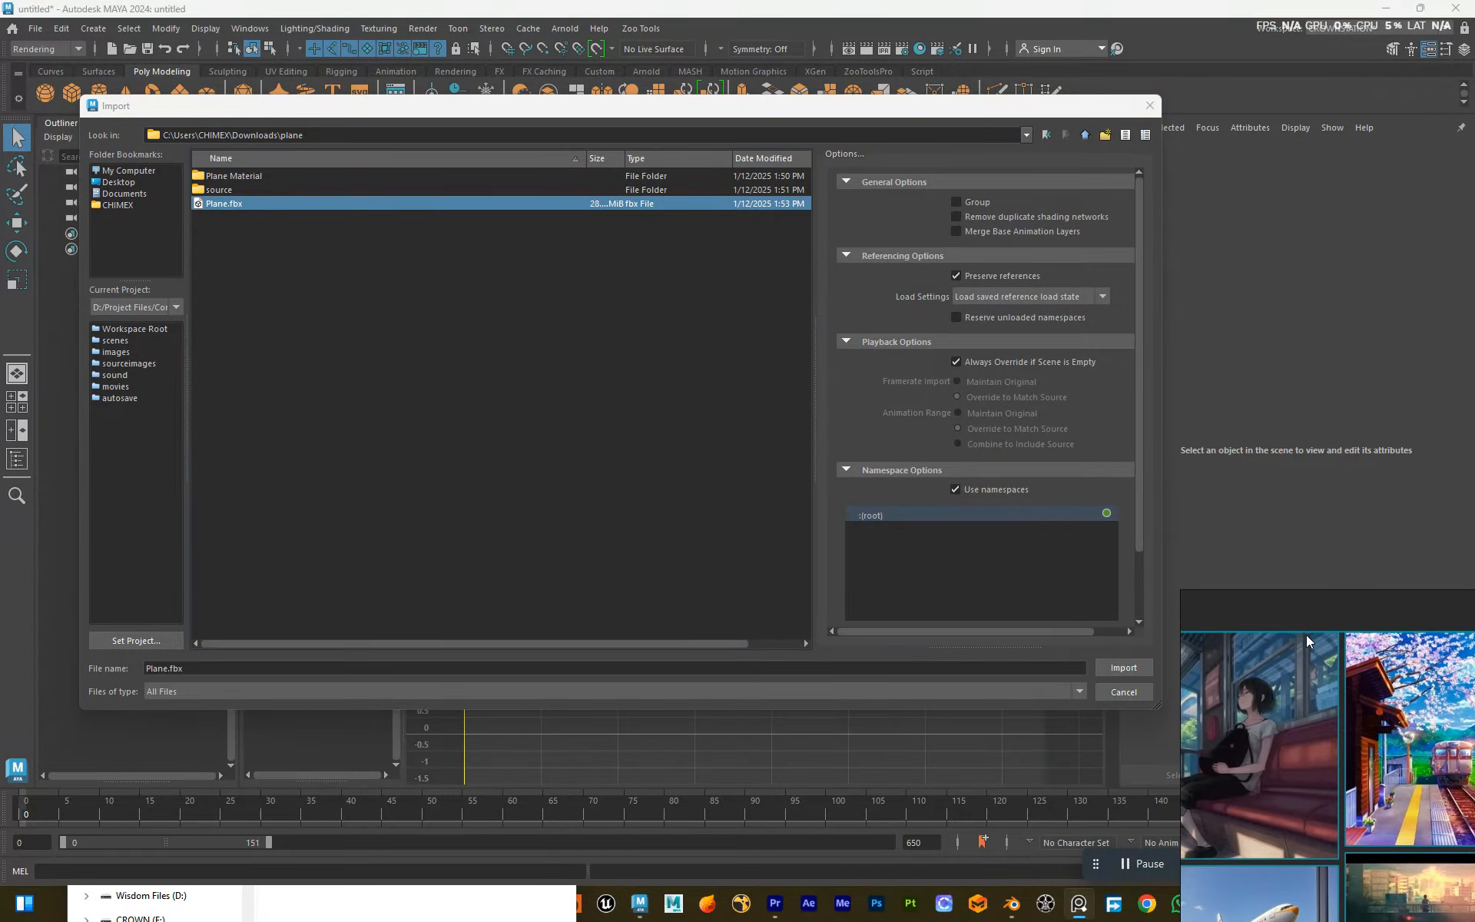
pyautogui.click(1143, 668)
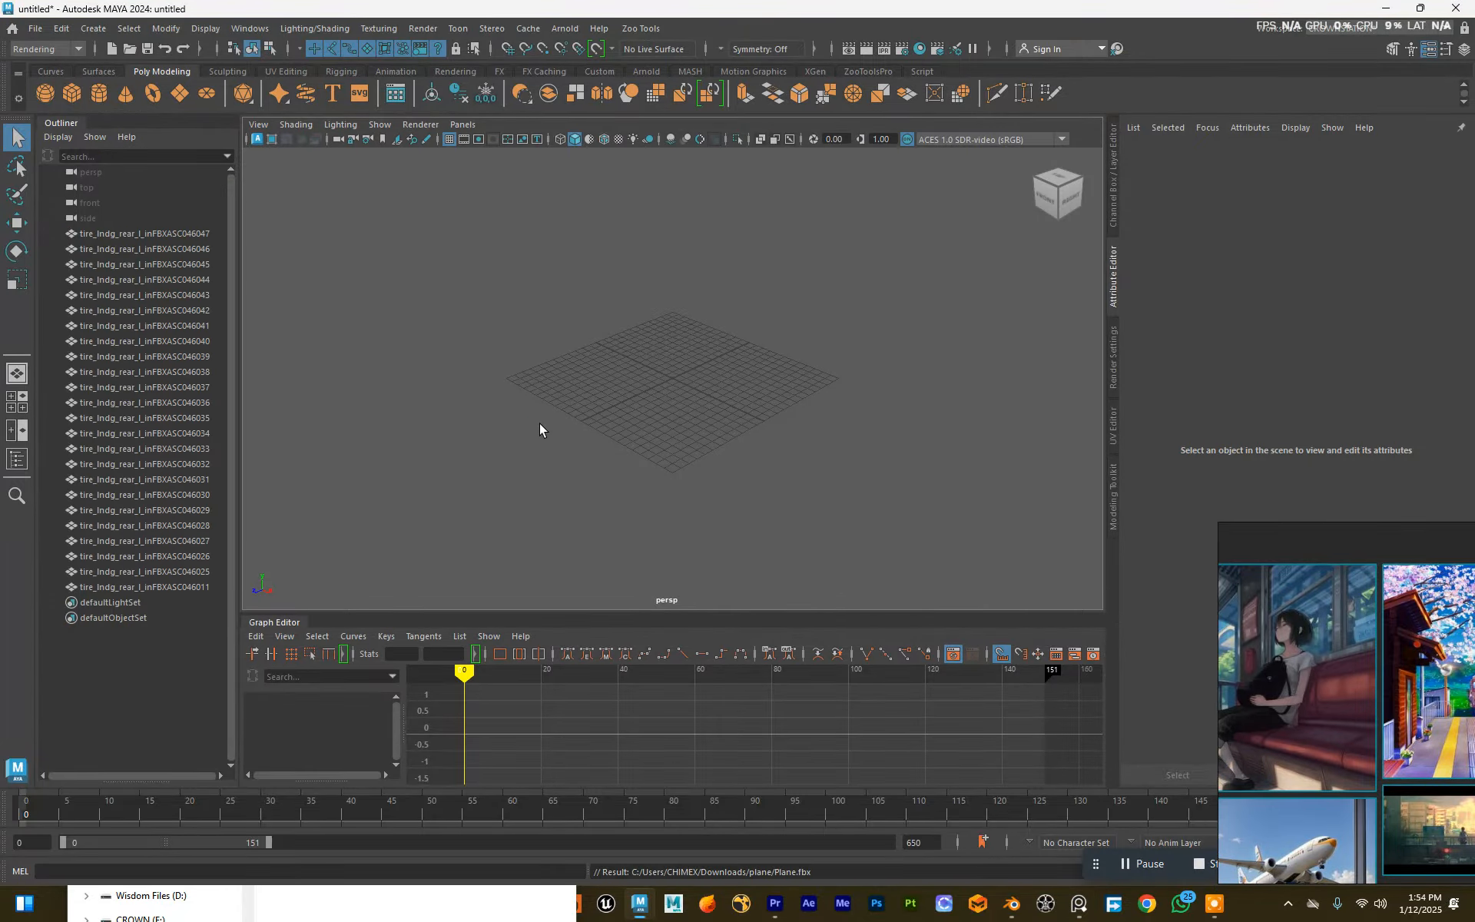
# Step: Group all the imported tire_lndg_rear meshes and rename the group Plane
pyautogui.press('f')
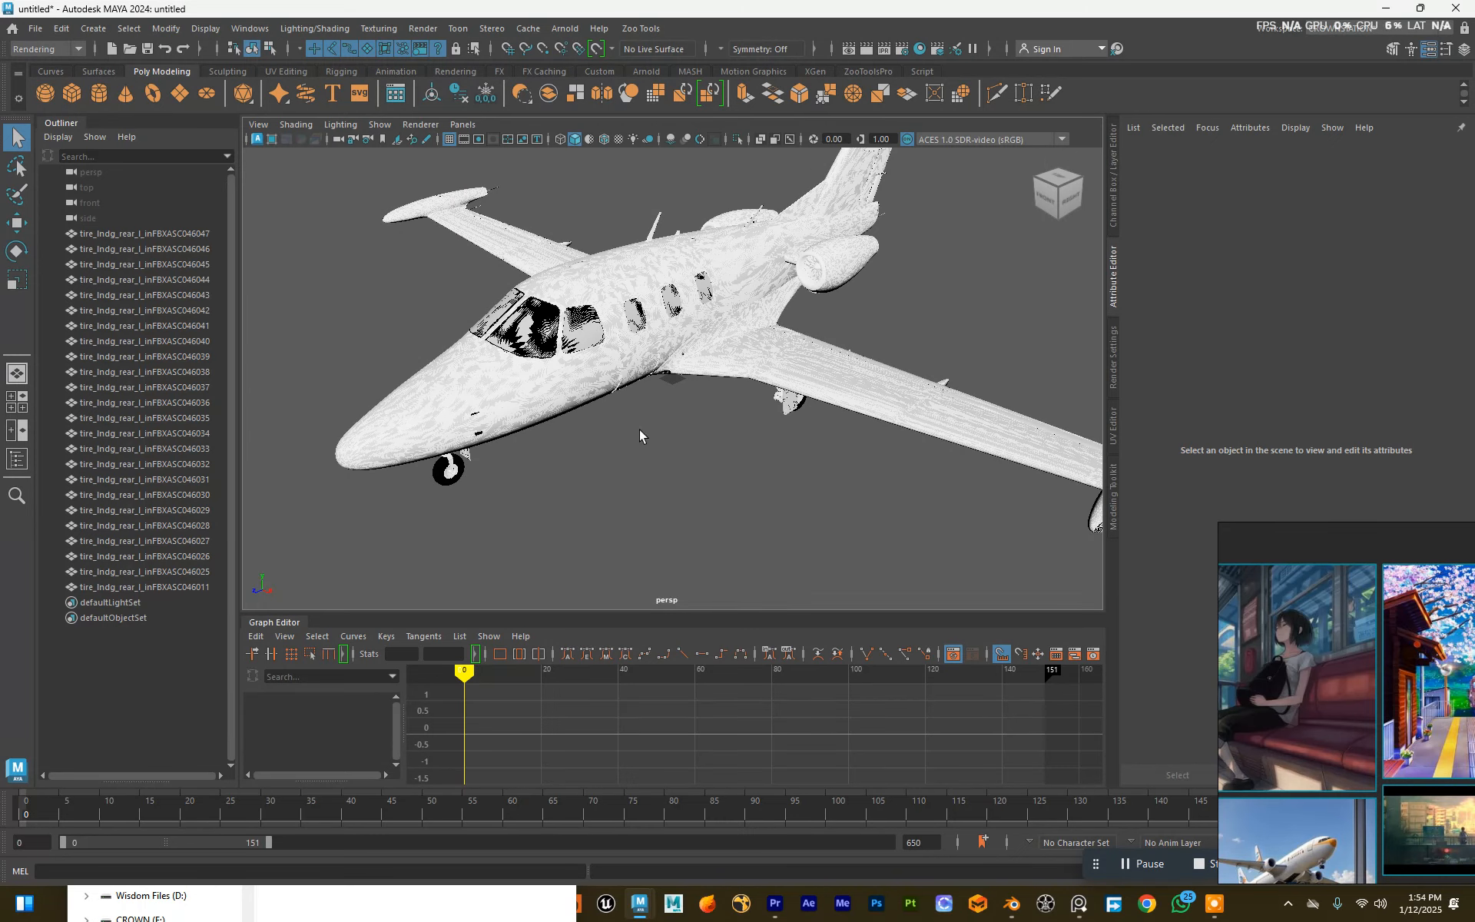
pyautogui.keyDown('alt'); pyautogui.moveTo(639, 429); pyautogui.dragTo(454, 414); pyautogui.keyUp('alt')
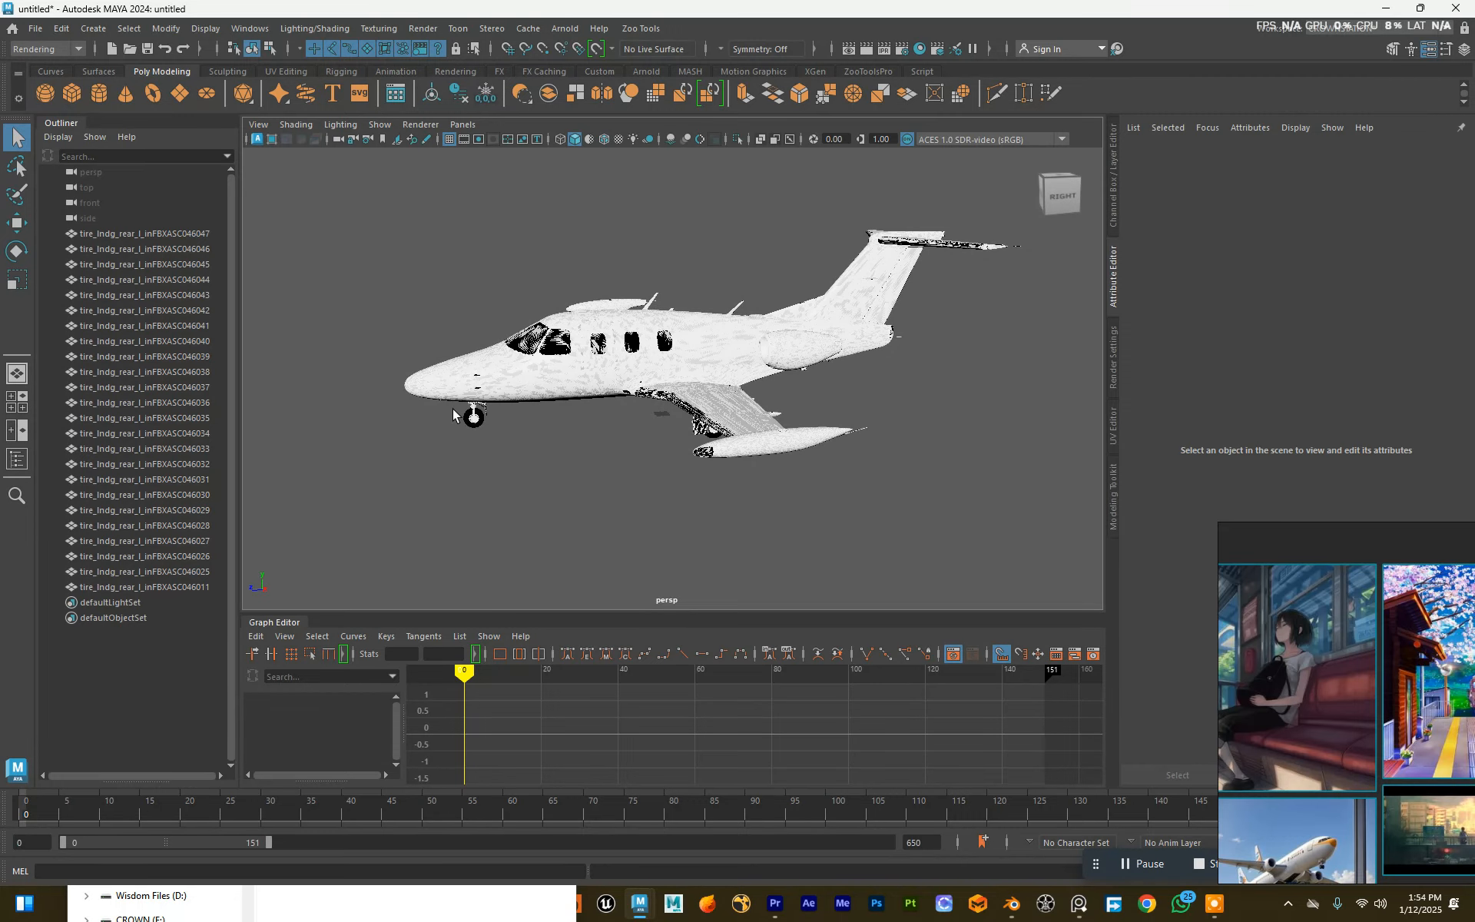
pyautogui.click(113, 235)
pyautogui.keyDown('shift'); pyautogui.click(123, 587); pyautogui.keyUp('shift')
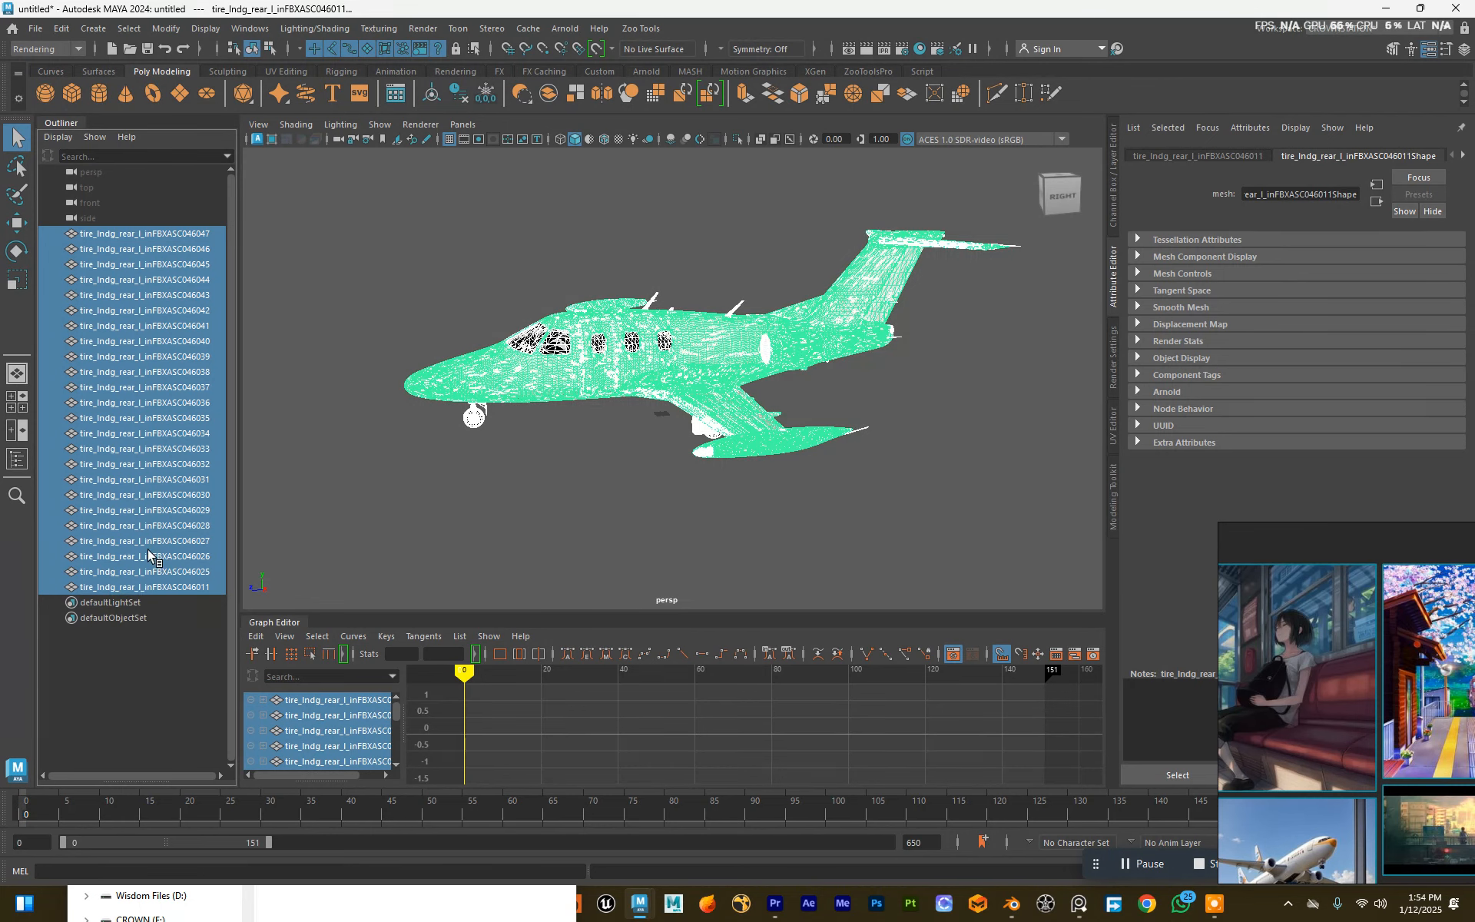
pyautogui.hotkey('ctrl', 'g')
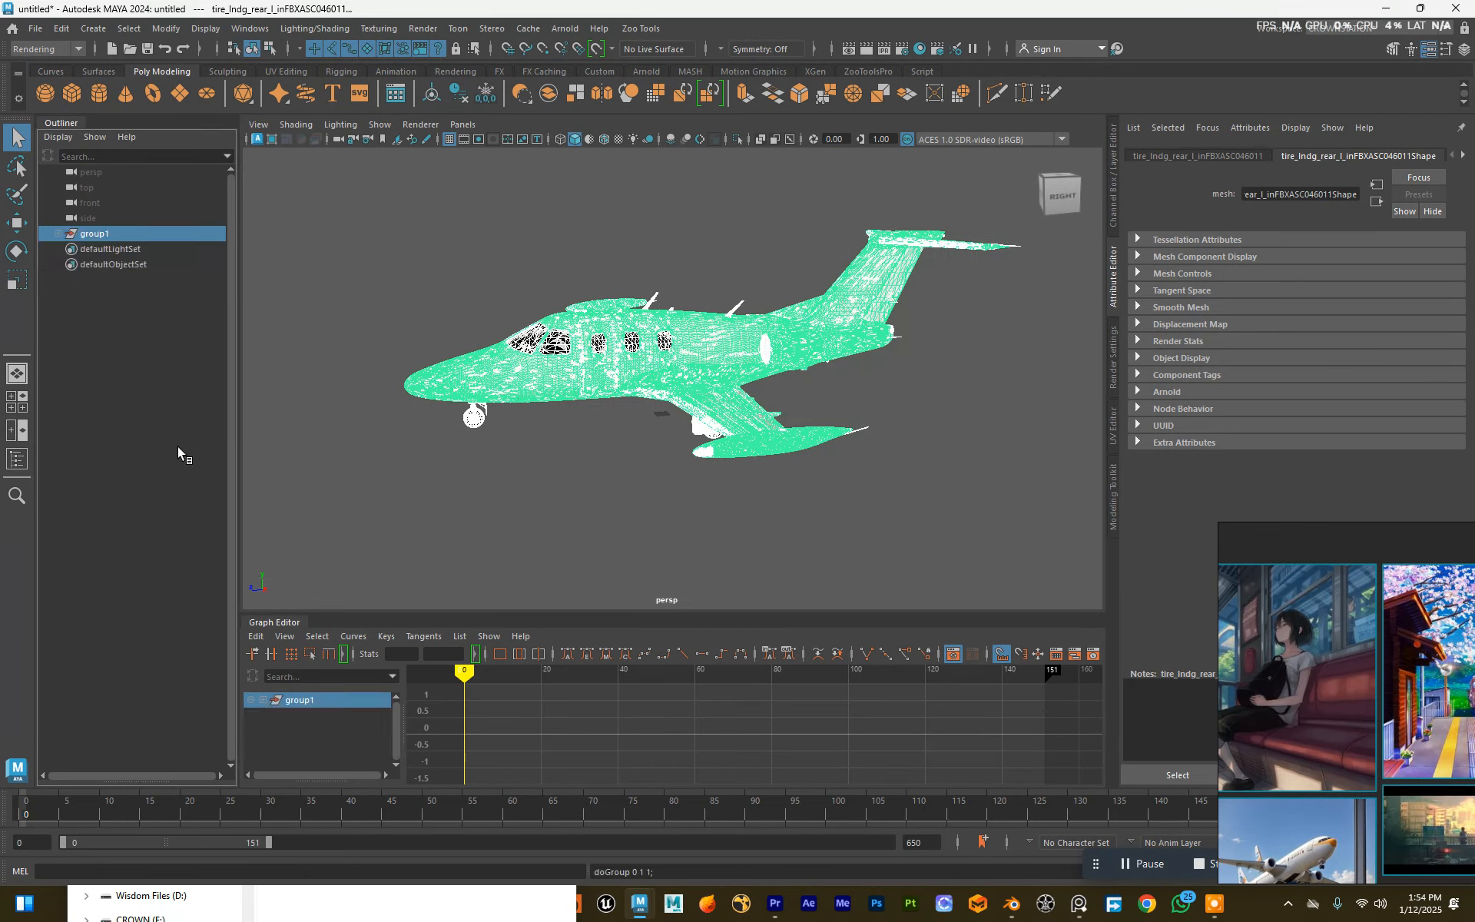
pyautogui.doubleClick(100, 235)
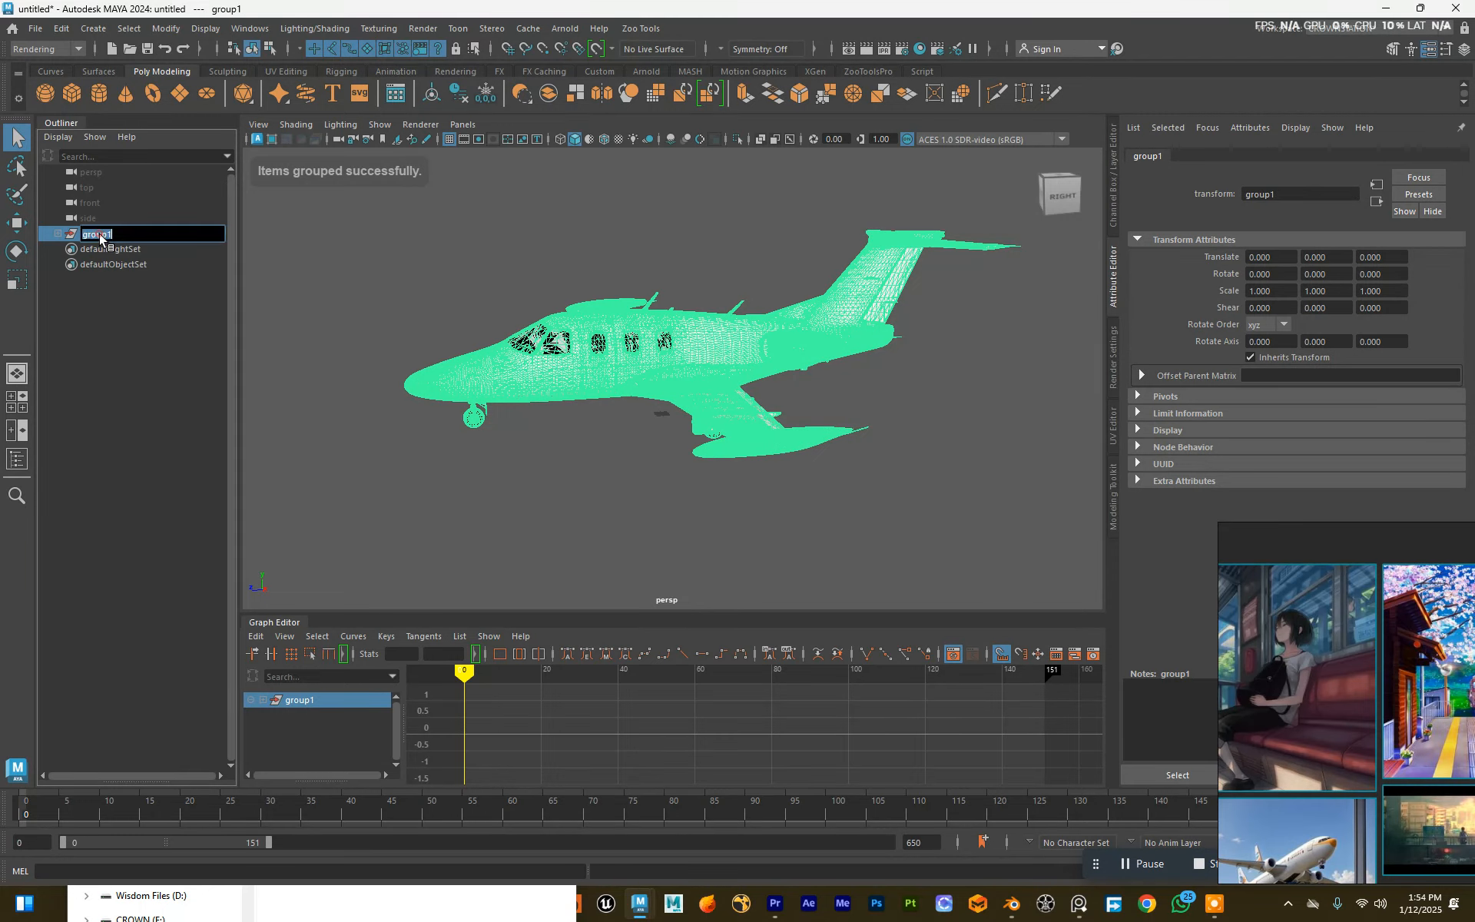
pyautogui.write('Plane')
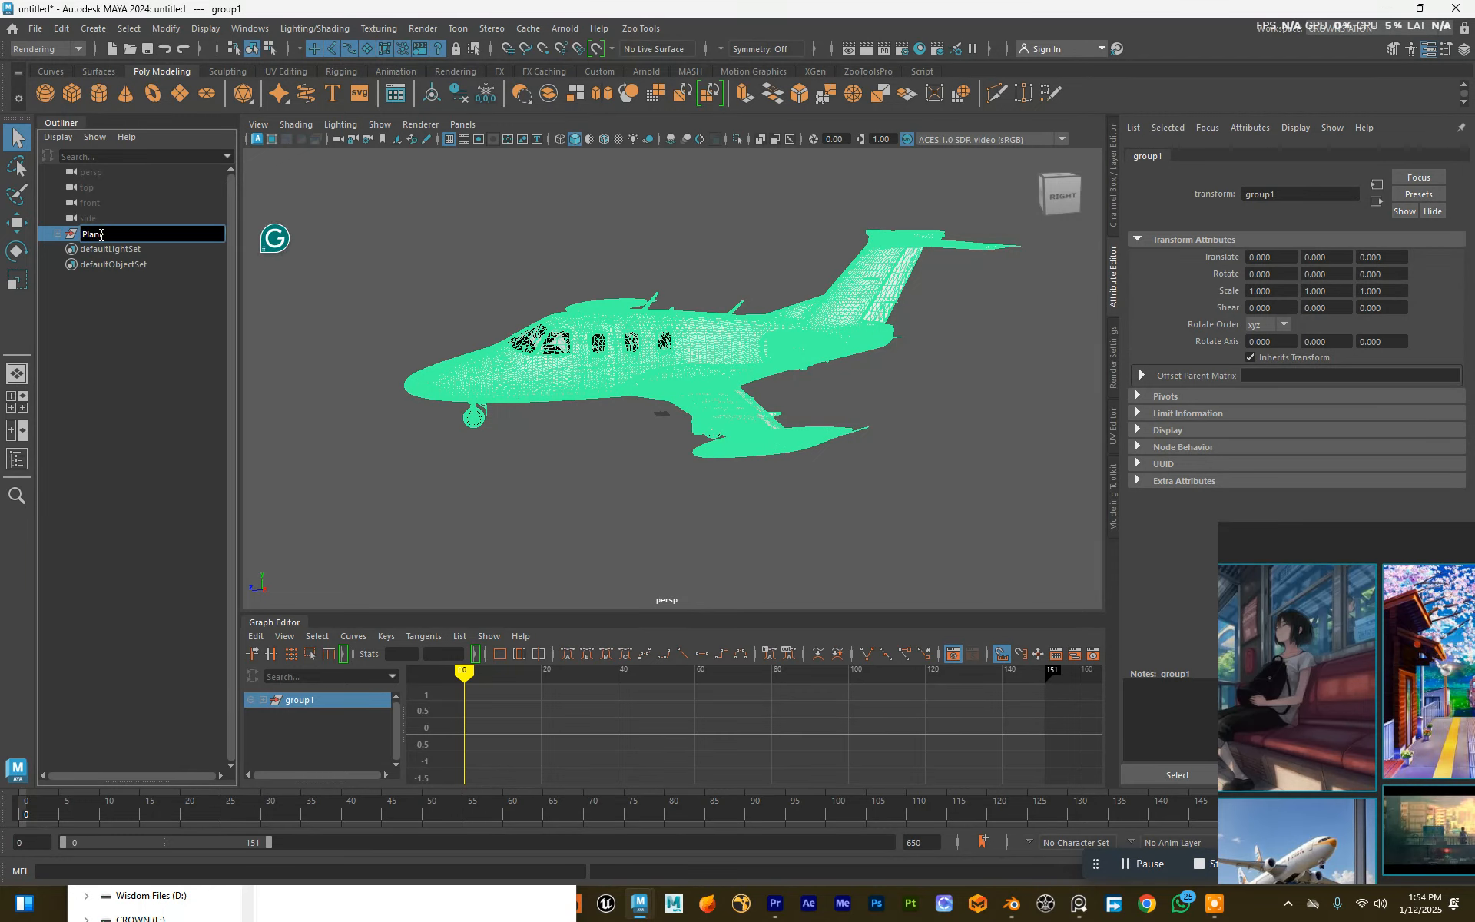
pyautogui.press('Return')
# Step: Deselect the plane and examine its surface display from several angles and distances
pyautogui.keyDown('alt'); pyautogui.moveTo(534, 260); pyautogui.dragTo(559, 259); pyautogui.keyUp('alt')
pyautogui.click(560, 257)
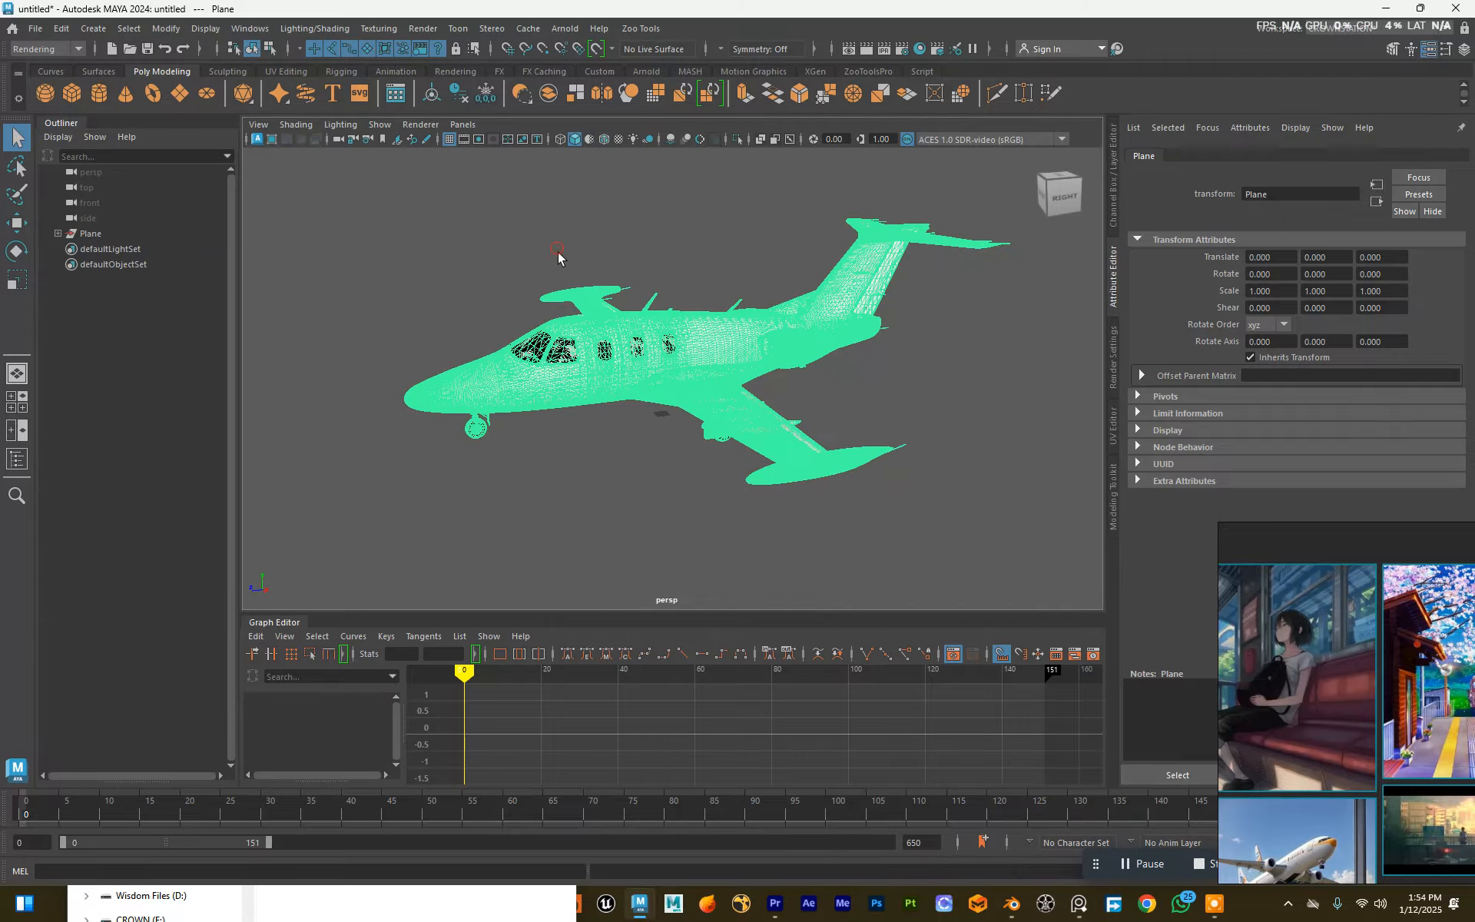
pyautogui.scroll(10, 607, 307)
pyautogui.scroll(-10, 617, 315)
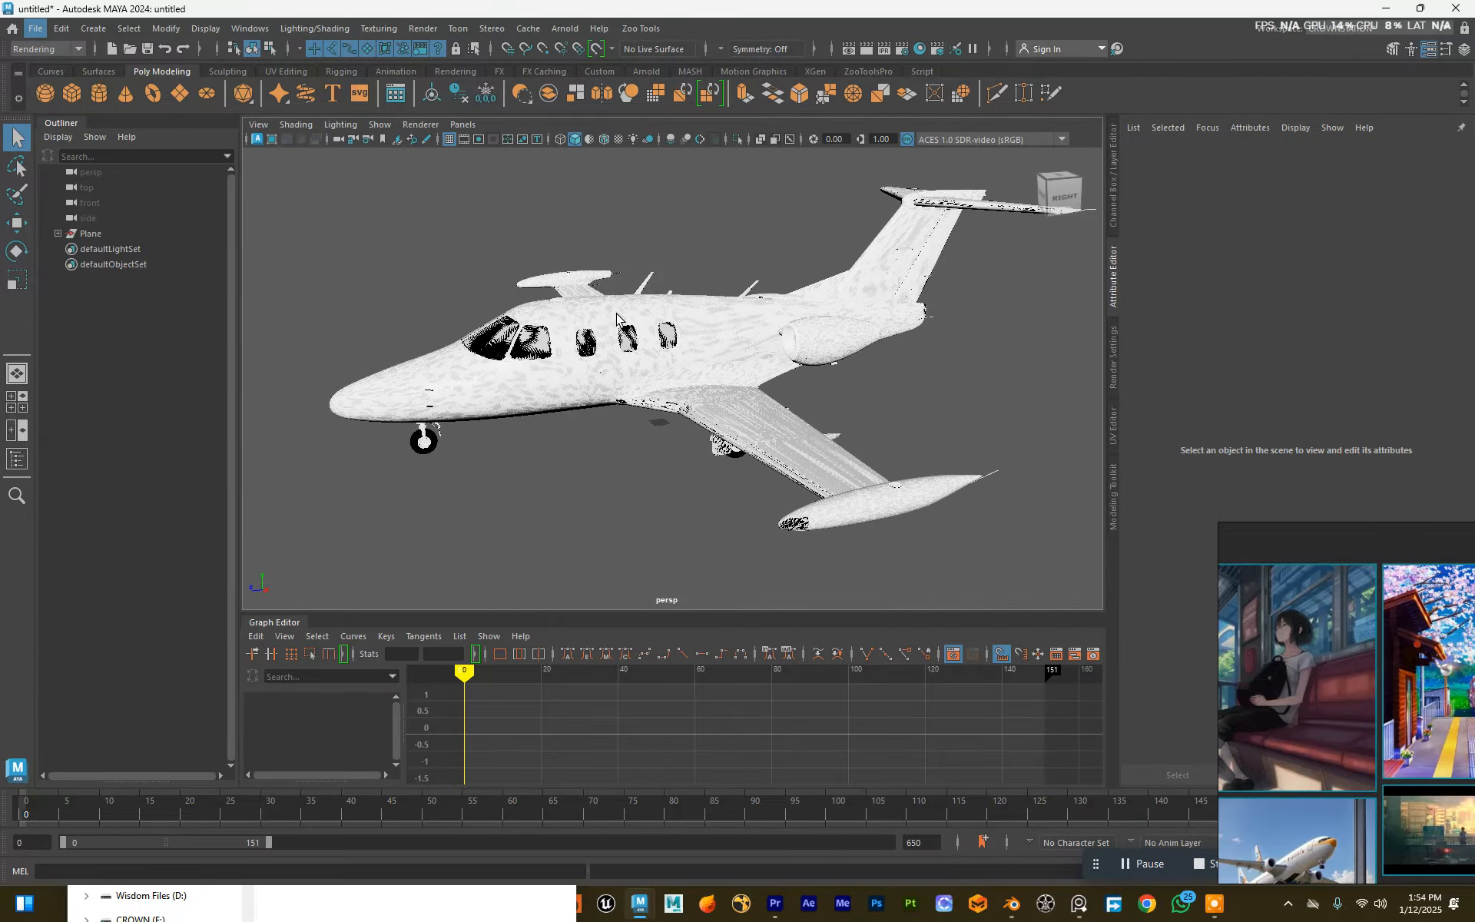
pyautogui.scroll(6, 618, 319)
pyautogui.scroll(-3, 547, 284)
pyautogui.keyDown('alt'); pyautogui.moveTo(547, 284); pyautogui.dragTo(572, 241); pyautogui.keyUp('alt')
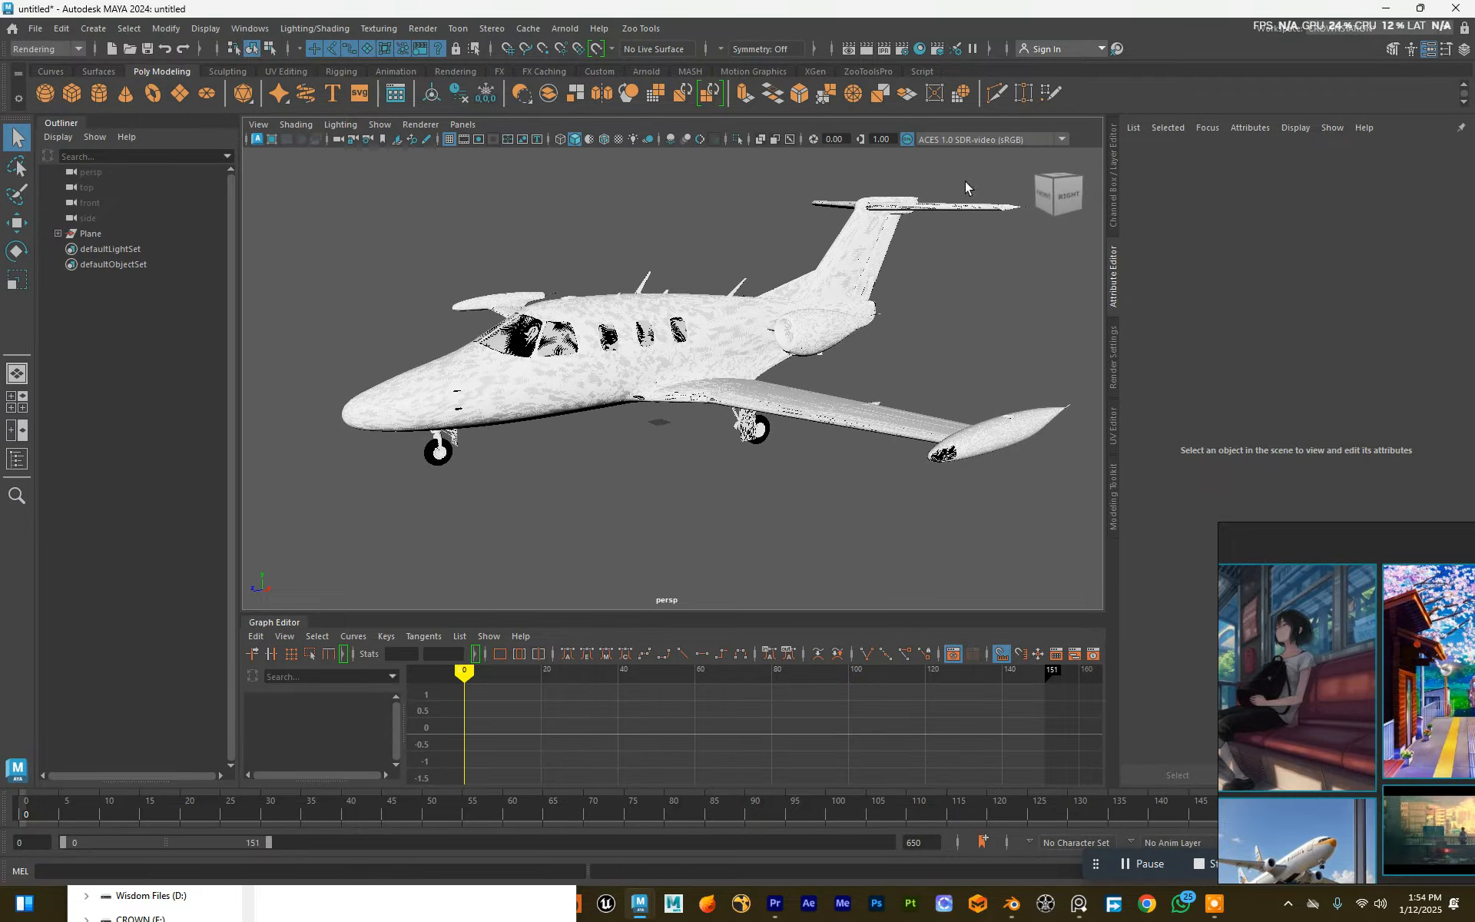
pyautogui.keyDown('alt'); pyautogui.moveTo(790, 247); pyautogui.dragTo(664, 245); pyautogui.keyUp('alt')
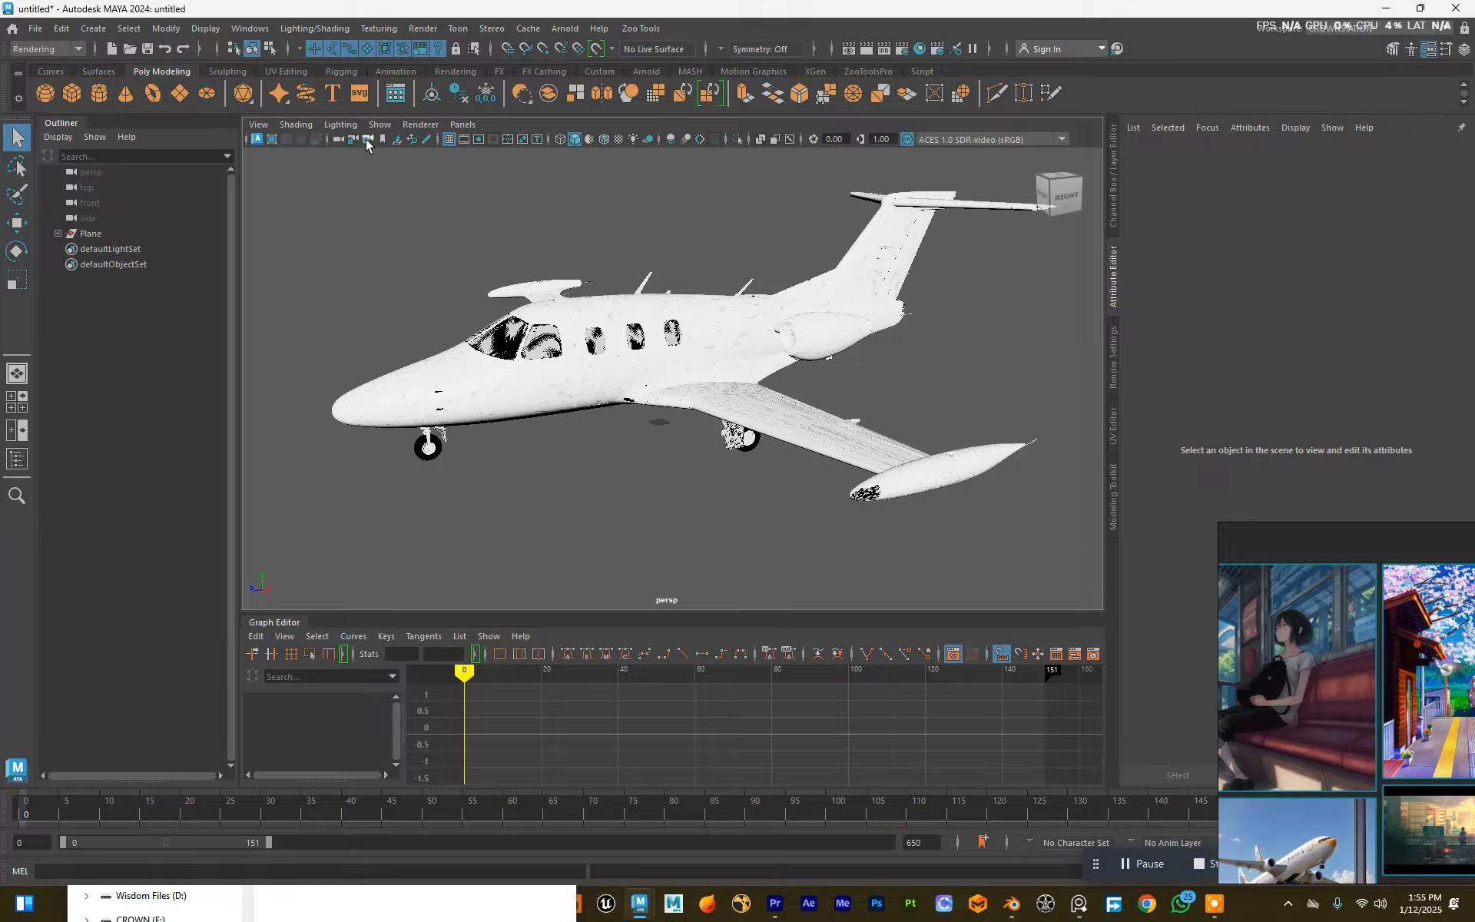
# Step: Set the persp camera's near clip plane to 1 and far clip plane to 1000000, and turn on viewport multisample anti-aliasing
pyautogui.click(338, 140)
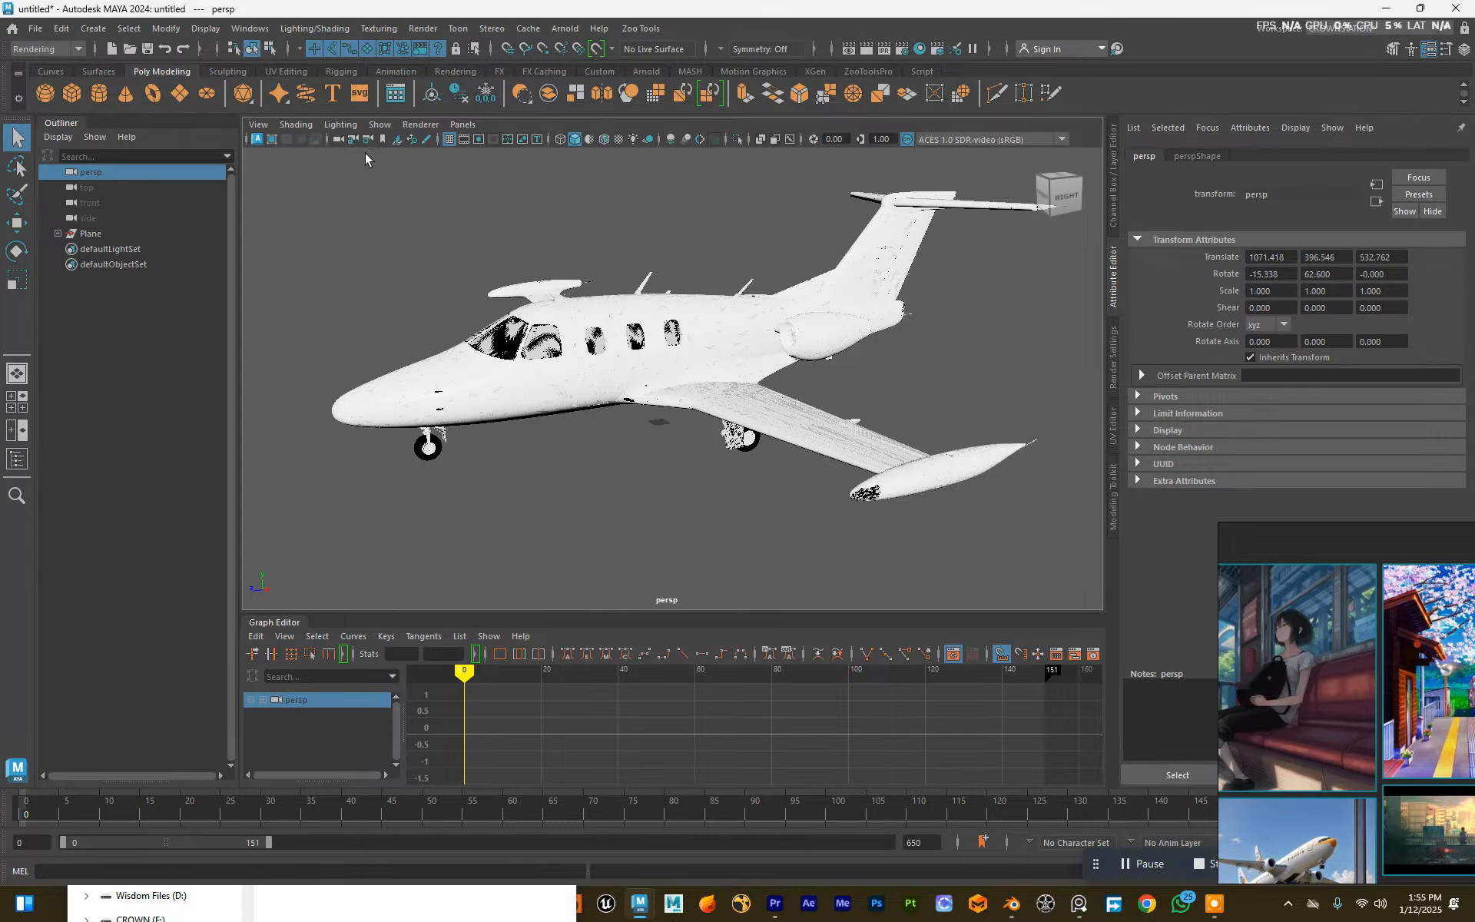
pyautogui.click(368, 140)
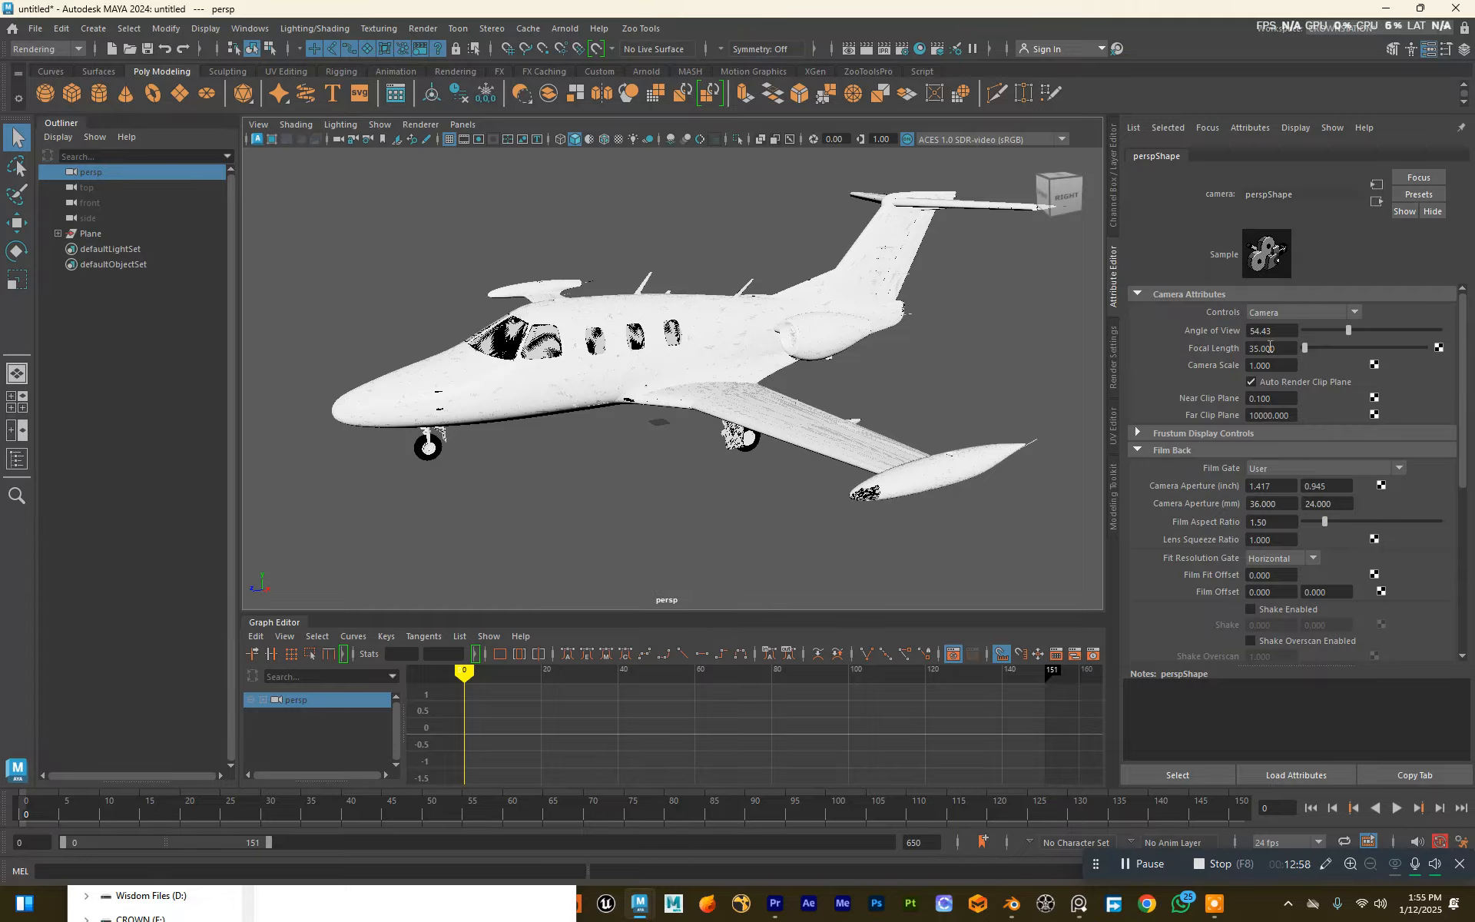
pyautogui.click(1269, 400)
pyautogui.write('1')
pyautogui.press('Return')
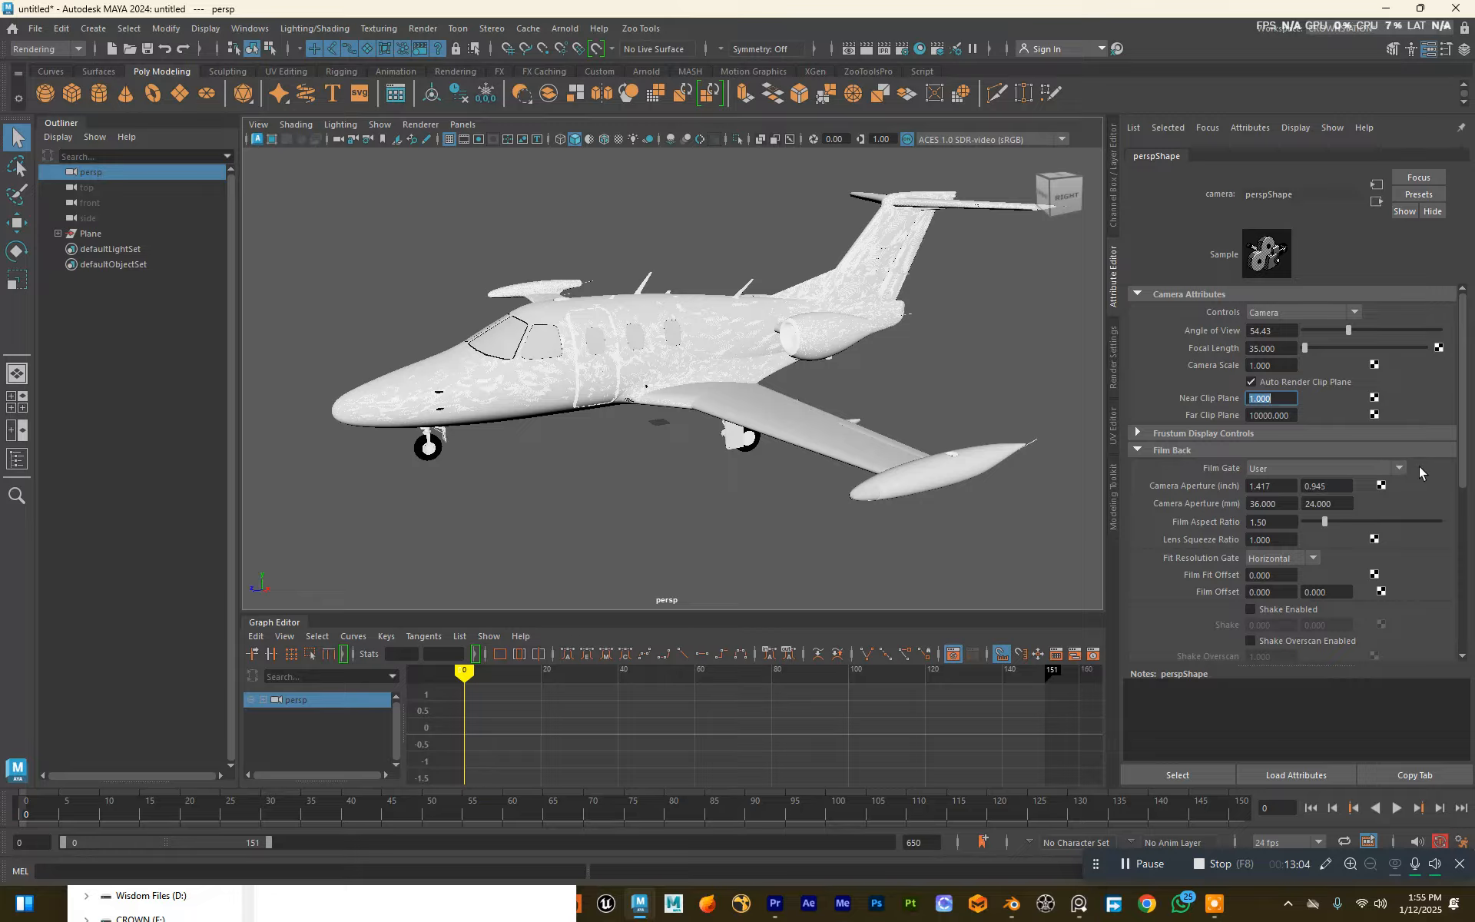
pyautogui.click(1268, 416)
pyautogui.press('Return')
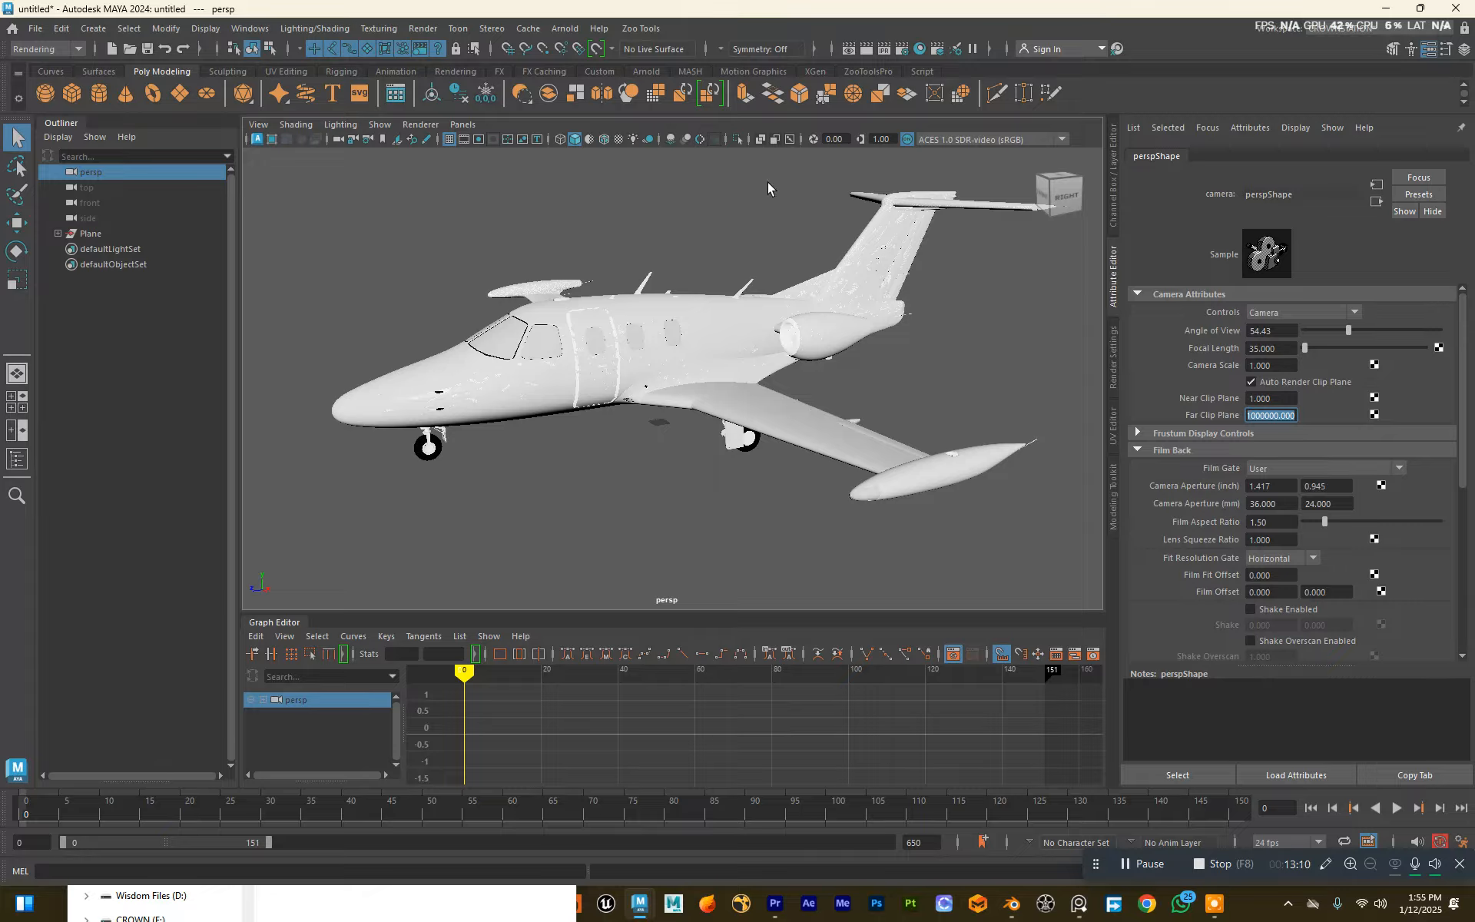
pyautogui.click(699, 140)
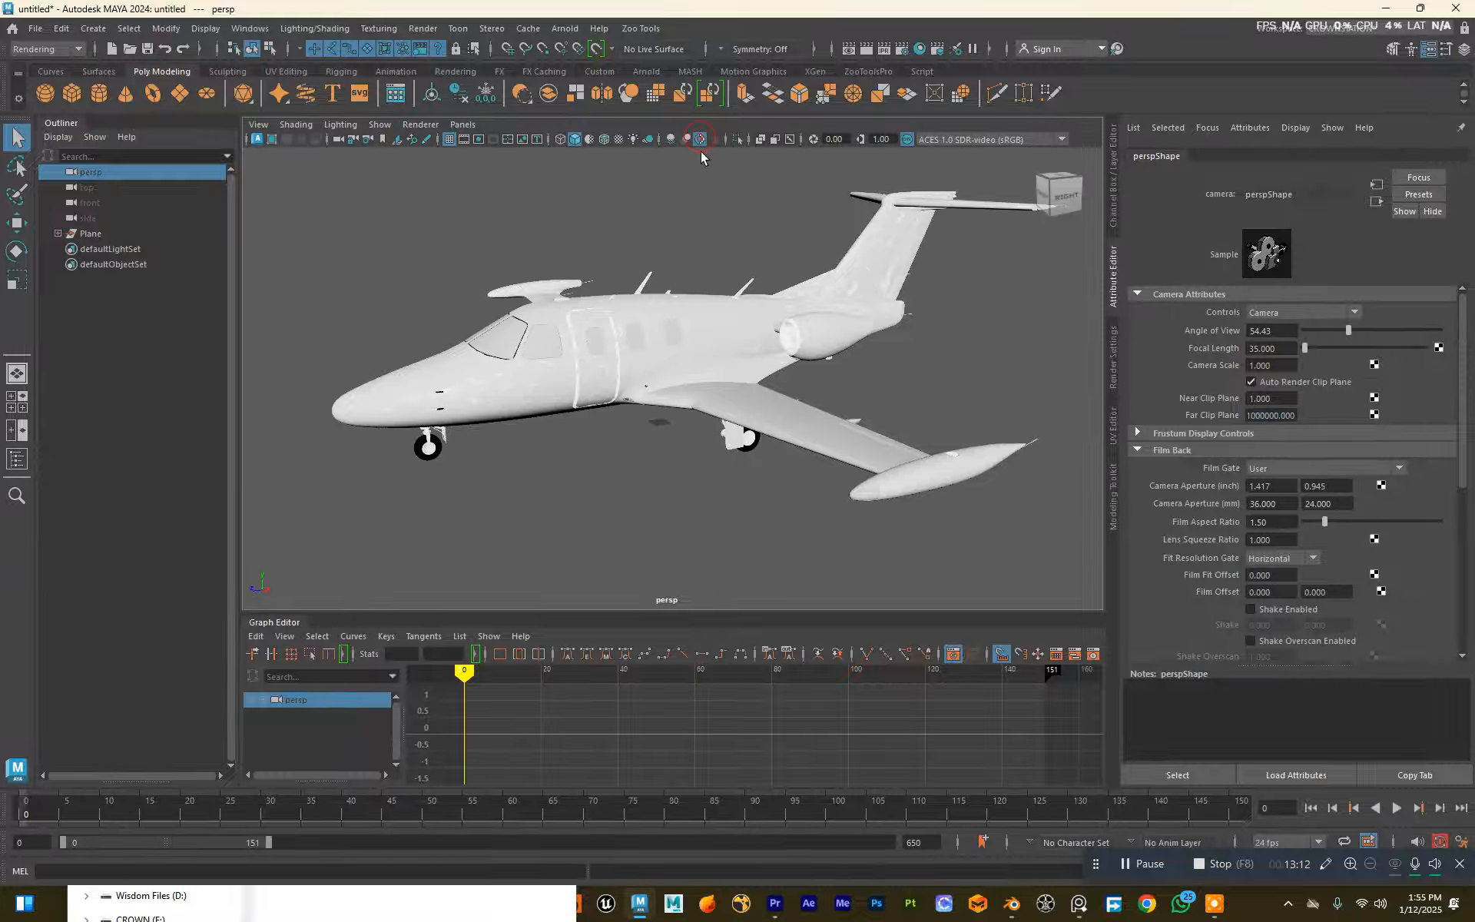
# Step: Examine the plane's surface shading with the new clip settings at various distances, including close up at the wing root
pyautogui.click(676, 227)
pyautogui.scroll(3, 643, 295)
pyautogui.scroll(-5, 634, 295)
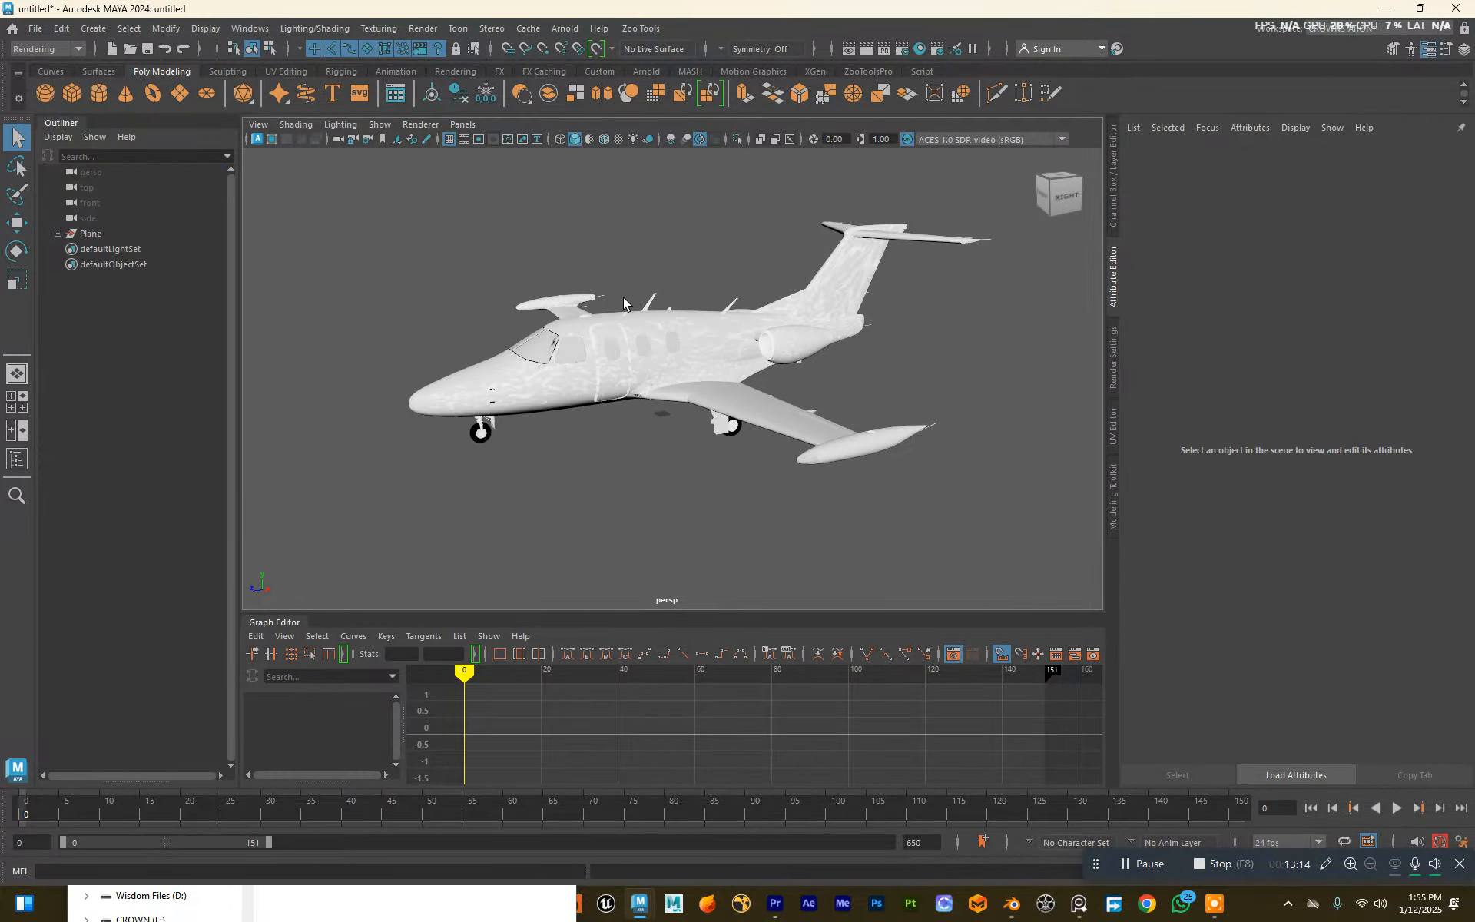
pyautogui.scroll(-4, 619, 302)
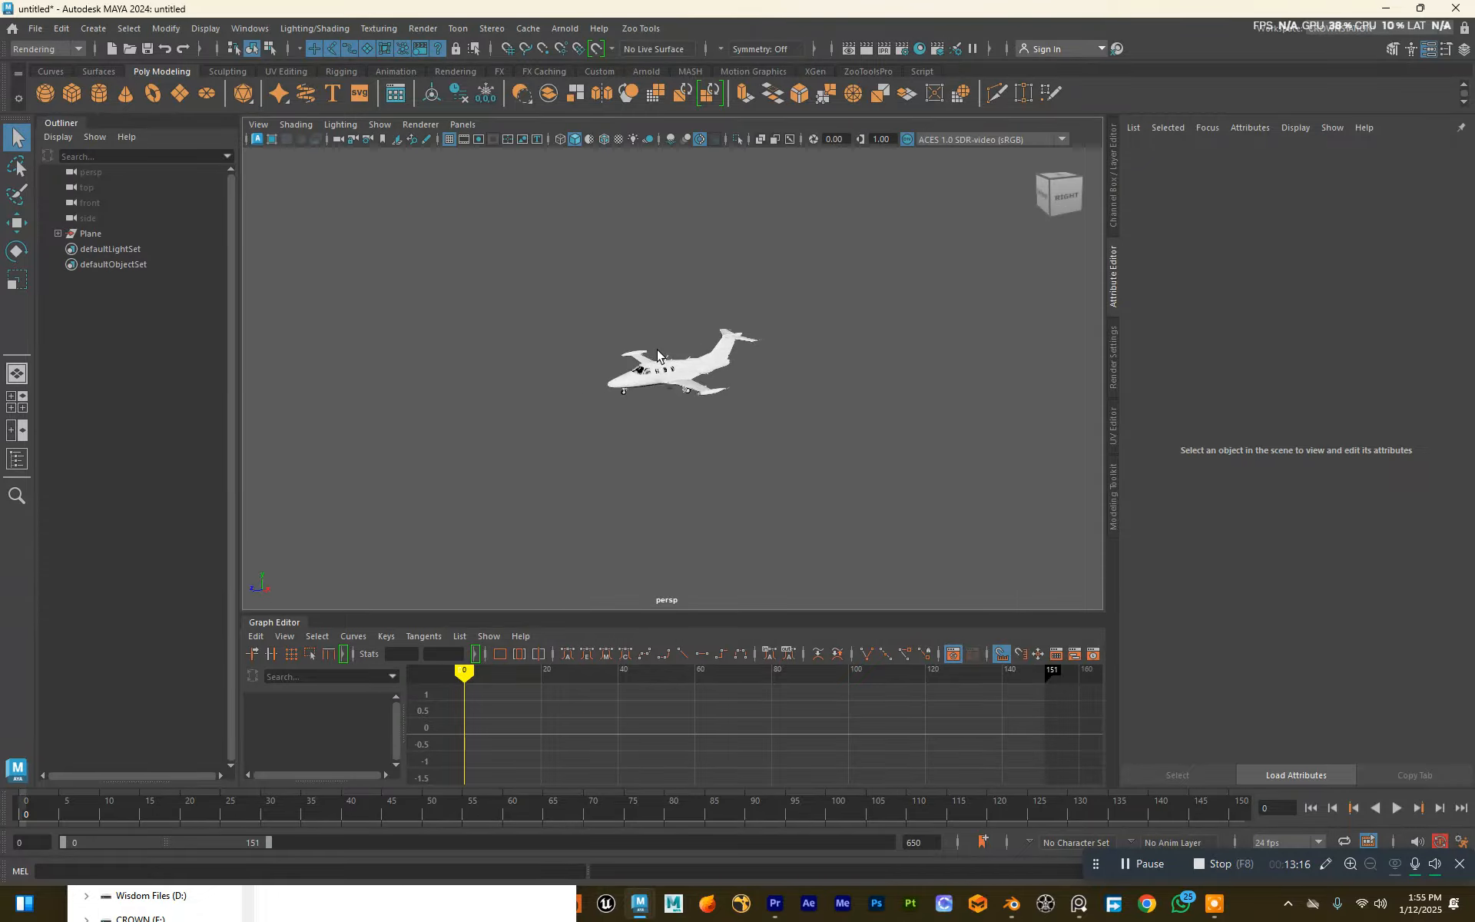
pyautogui.scroll(10, 660, 358)
pyautogui.keyDown('alt'); pyautogui.moveTo(721, 242); pyautogui.dragTo(676, 349); pyautogui.keyUp('alt')
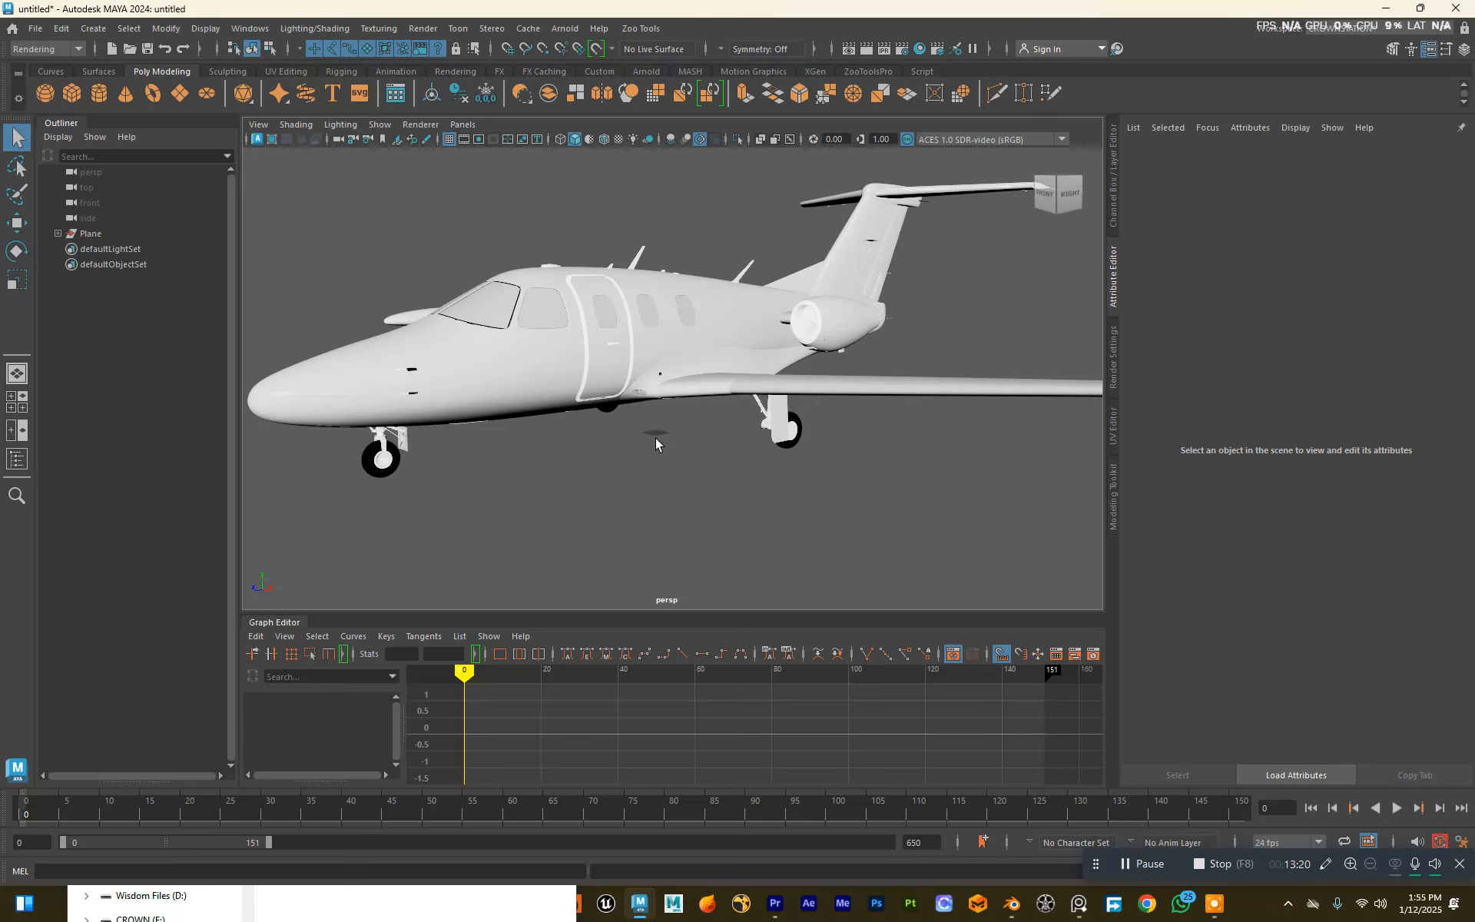
pyautogui.scroll(5, 654, 435)
pyautogui.scroll(-2, 651, 459)
pyautogui.keyDown('alt'); pyautogui.moveTo(652, 463); pyautogui.dragTo(669, 445, button='middle'); pyautogui.keyUp('alt')
pyautogui.keyDown('alt'); pyautogui.moveTo(668, 445); pyautogui.dragTo(652, 464); pyautogui.keyUp('alt')
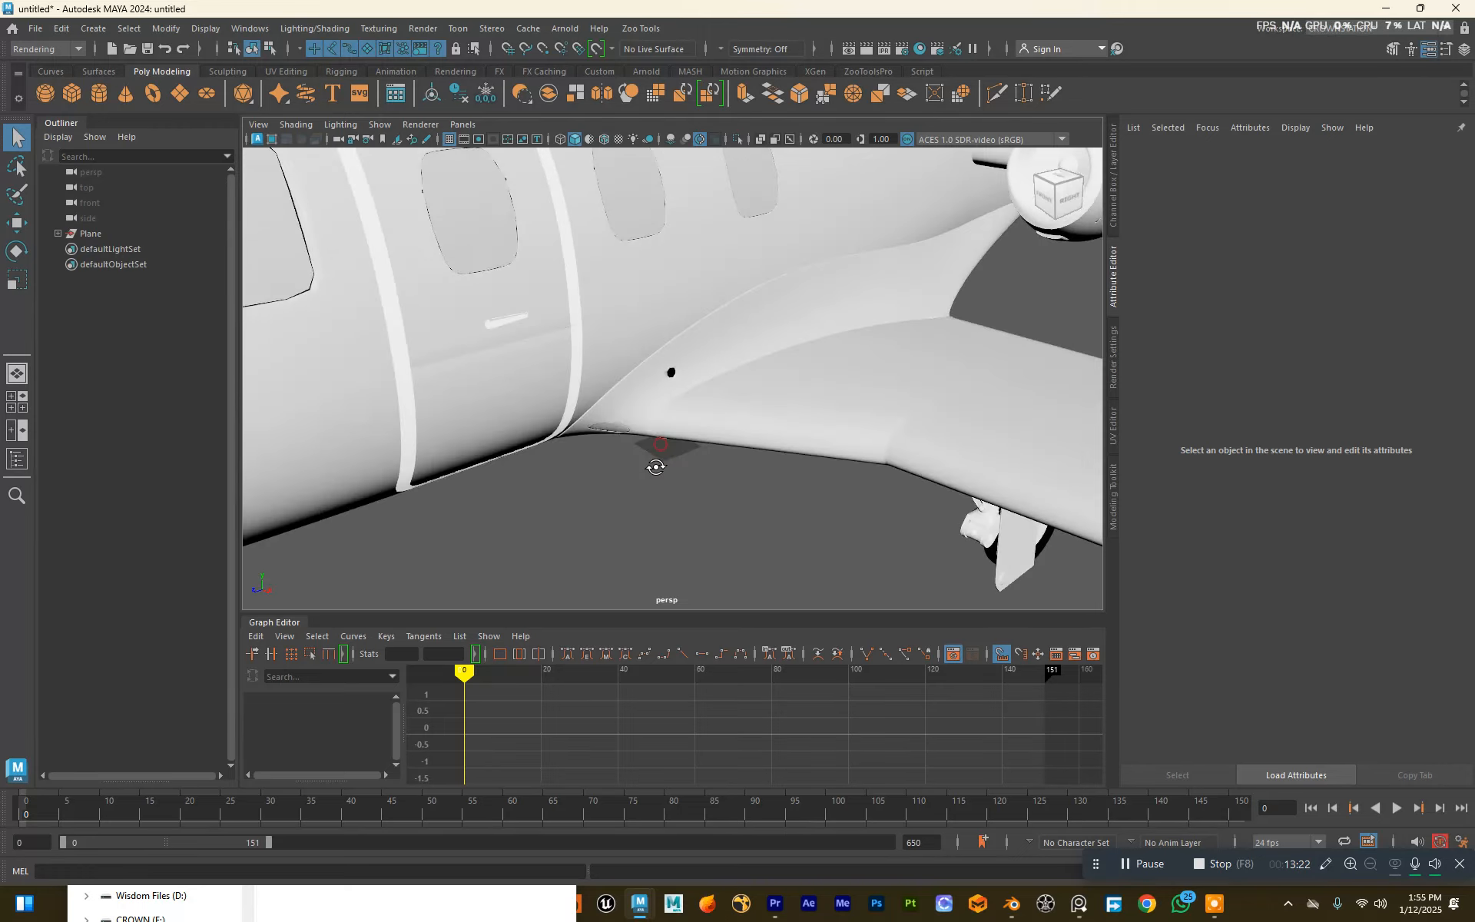
pyautogui.scroll(-2, 658, 450)
pyautogui.scroll(-6, 668, 460)
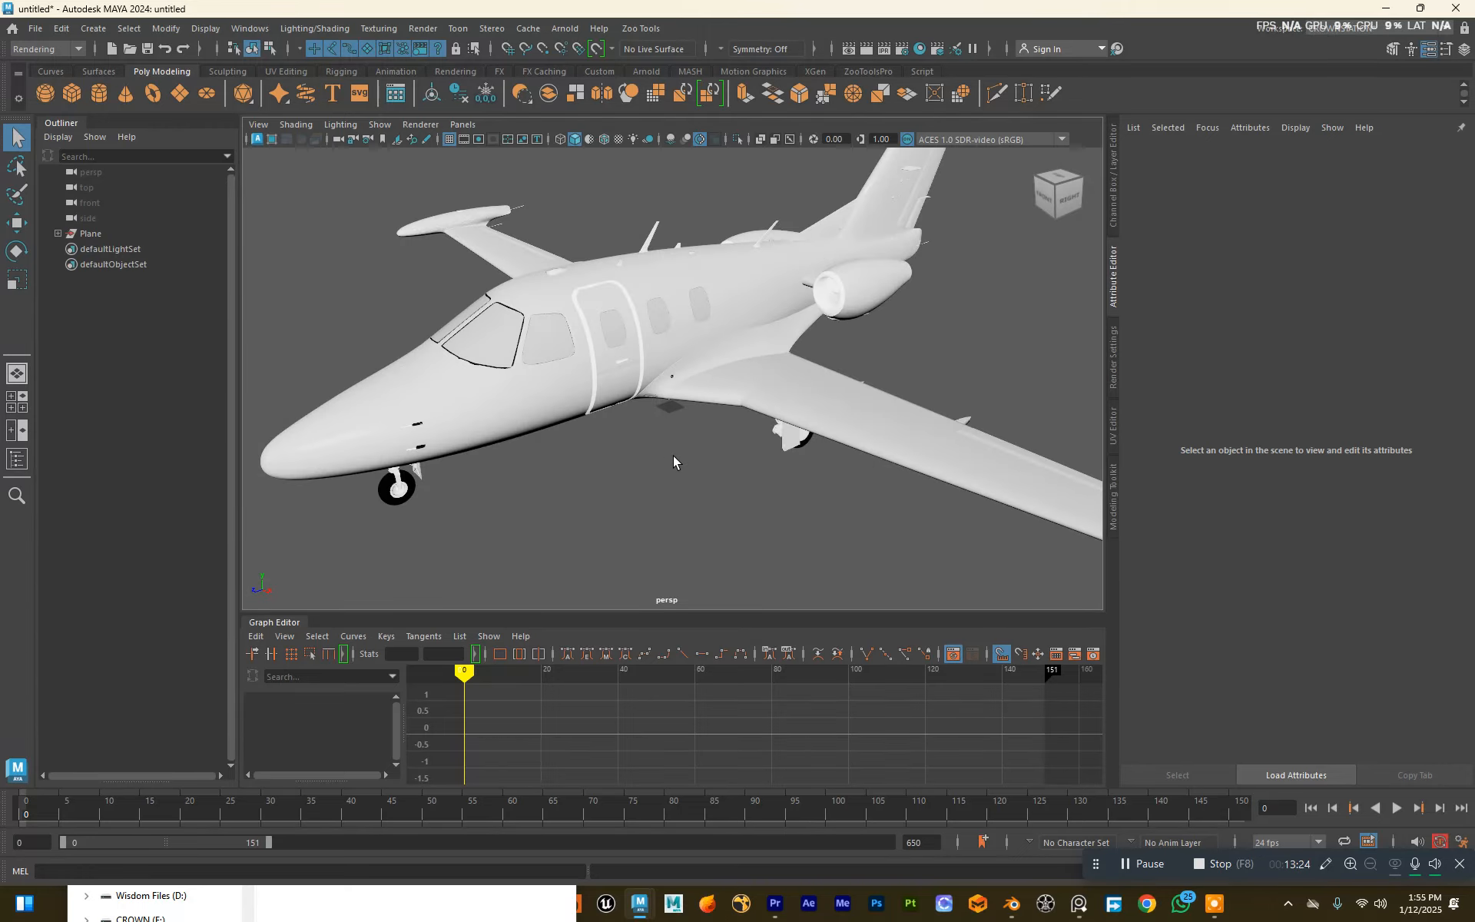
pyautogui.keyDown('alt'); pyautogui.moveTo(699, 413); pyautogui.dragTo(776, 327); pyautogui.keyUp('alt')
pyautogui.click(670, 358)
# Step: Show the Plane group's channels in the Channel Box in place of the Attribute Editor, and deselect the group
pyautogui.click(137, 232)
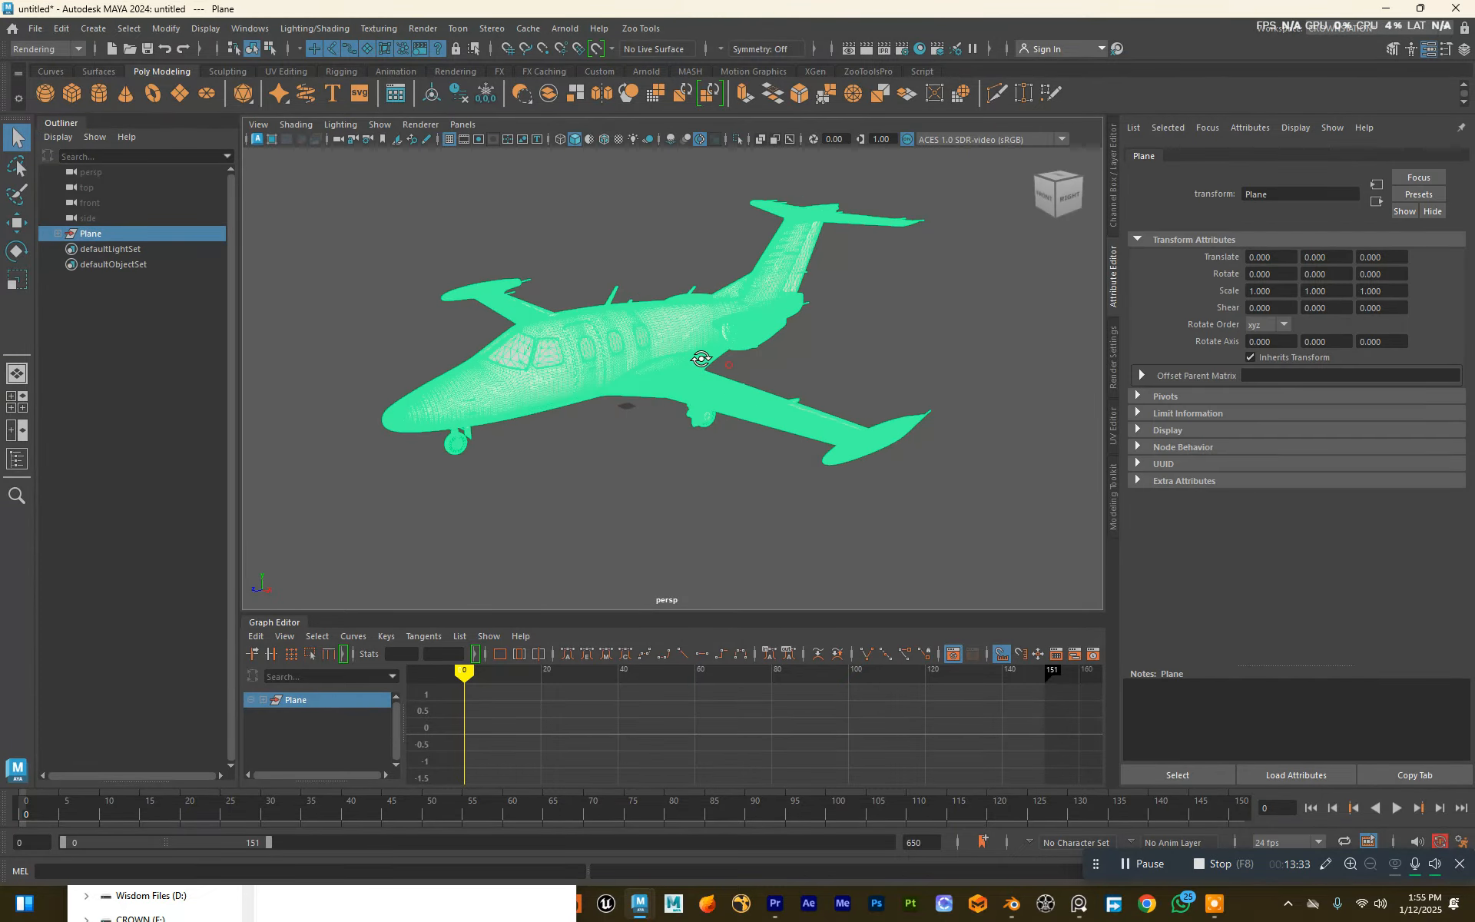
pyautogui.click(1113, 198)
pyautogui.keyDown('alt'); pyautogui.moveTo(799, 381); pyautogui.dragTo(662, 335); pyautogui.keyUp('alt')
pyautogui.click(655, 324)
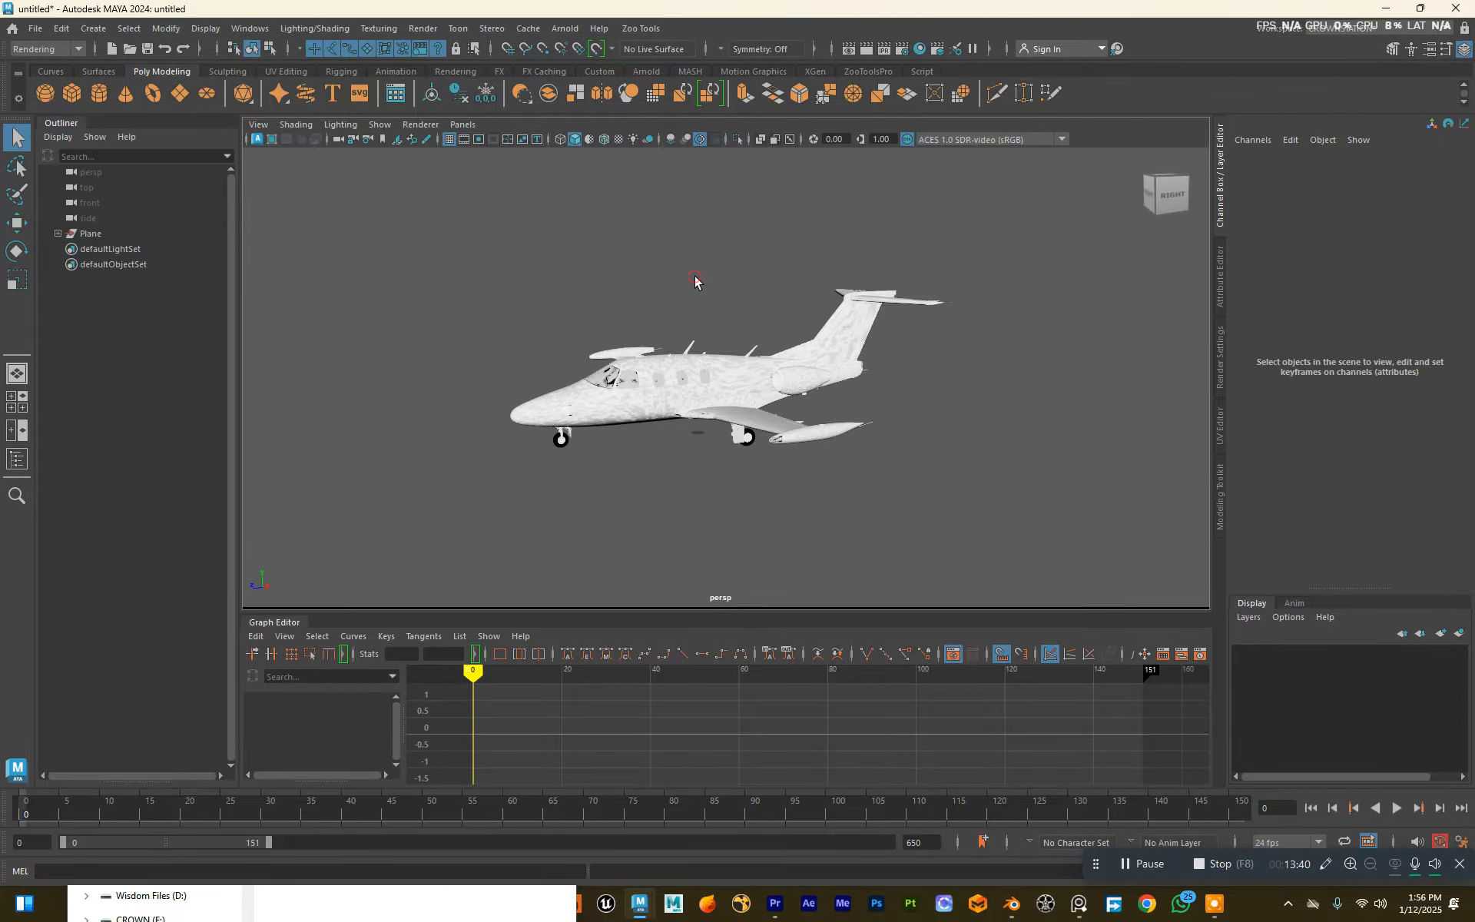
pyautogui.scroll(5, 653, 346)
pyautogui.keyDown('alt'); pyautogui.moveTo(672, 334); pyautogui.dragTo(676, 301, button='middle'); pyautogui.keyUp('alt')
pyautogui.scroll(3, 677, 301)
pyautogui.keyDown('alt'); pyautogui.moveTo(676, 302); pyautogui.dragTo(671, 314); pyautogui.keyUp('alt')
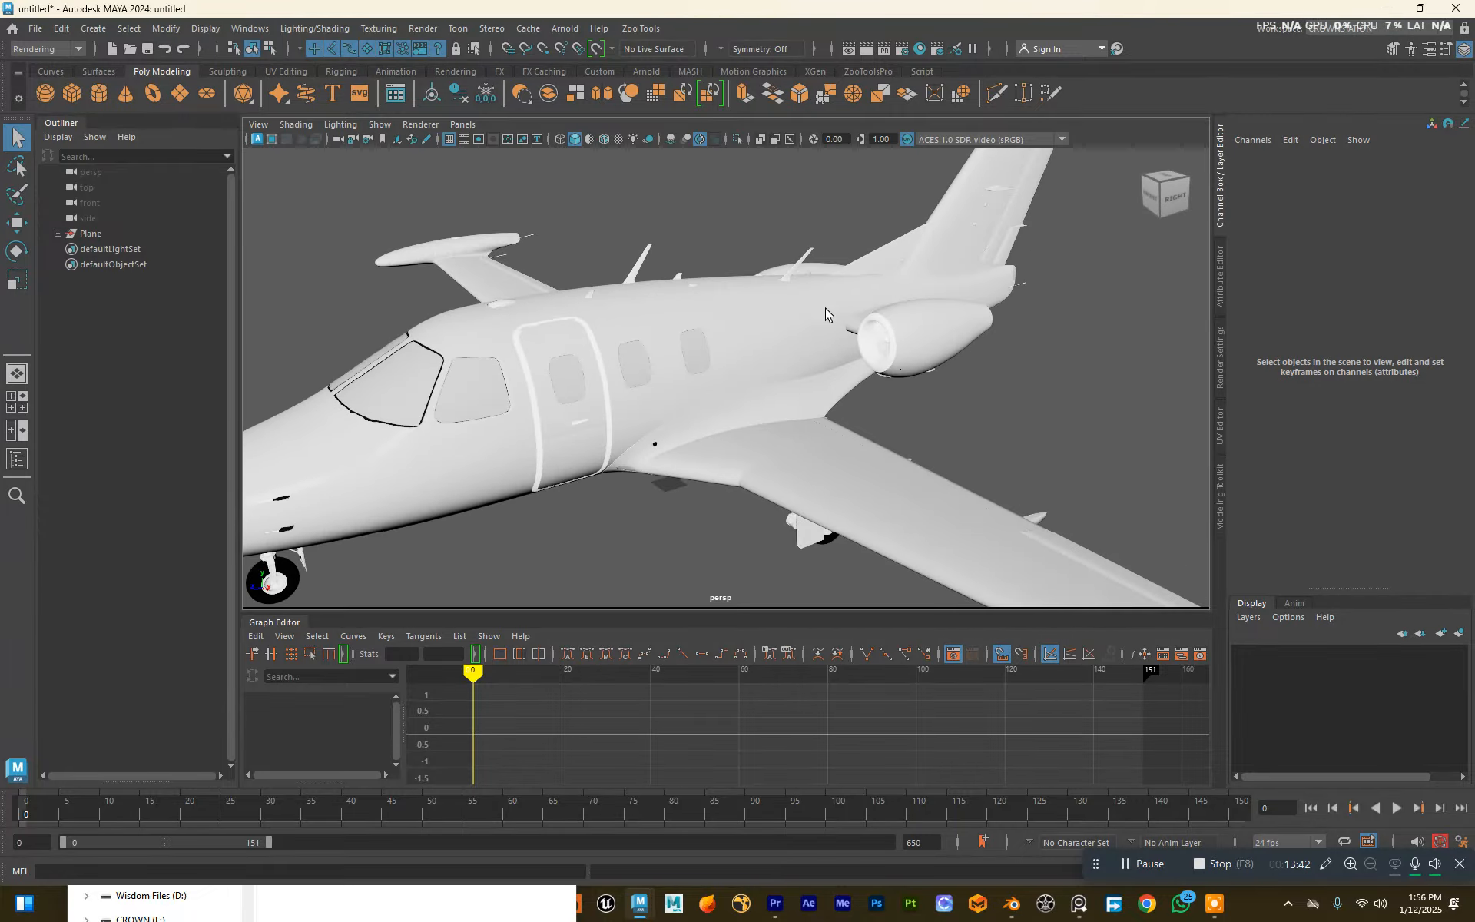
# Step: Frame the whole Plane group and turn on textured display in the viewport
pyautogui.click(109, 232)
pyautogui.press('f')
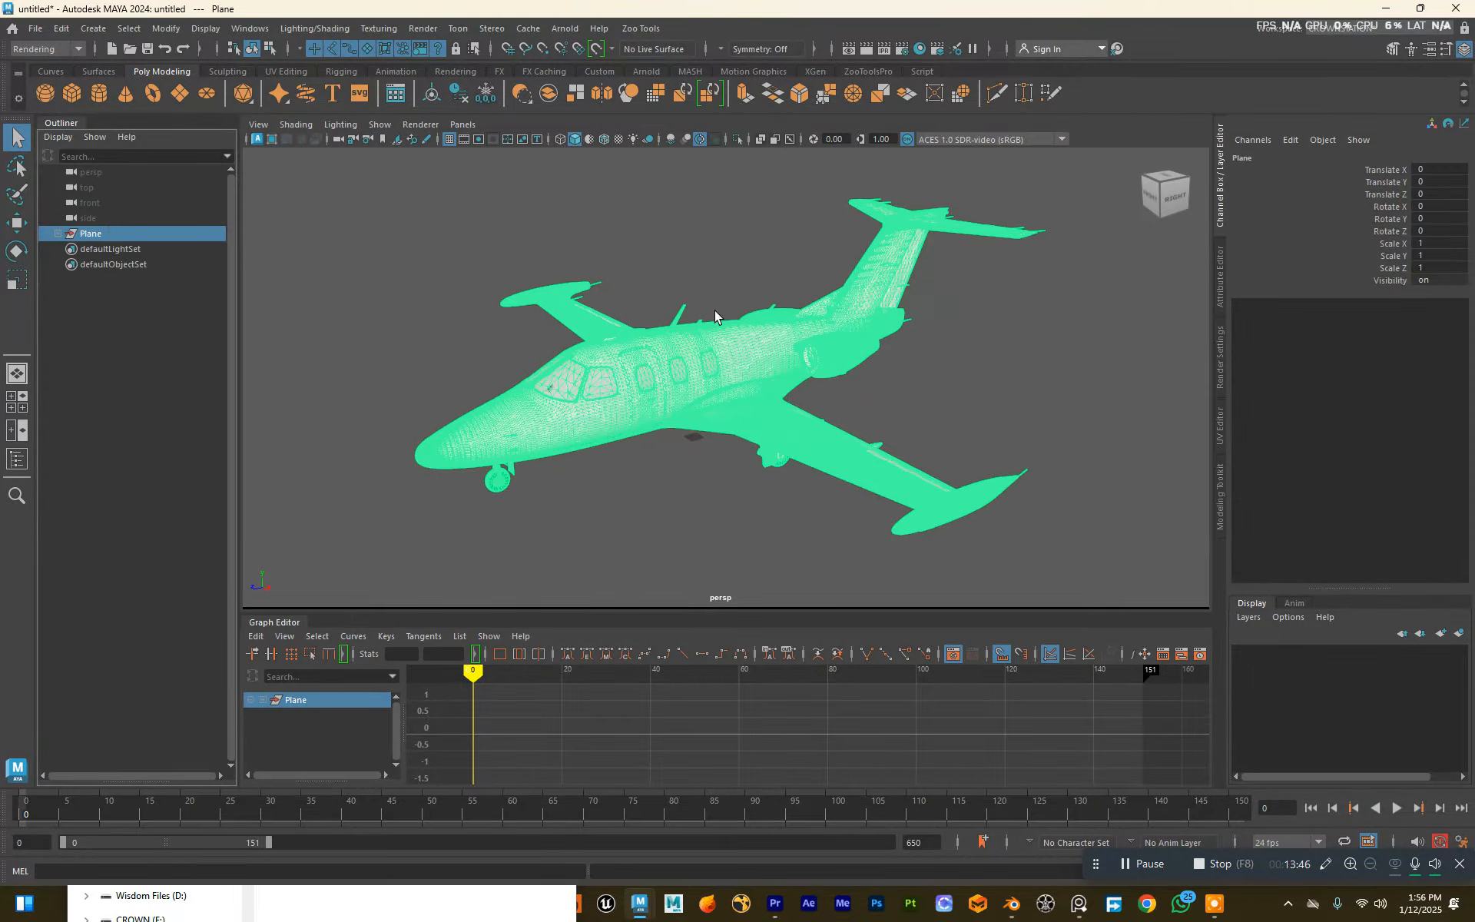
pyautogui.moveTo(715, 311)
pyautogui.keyDown('alt'); pyautogui.mouseDown()
pyautogui.moveTo(691, 302)
pyautogui.moveTo(715, 284)
pyautogui.mouseUp(); pyautogui.keyUp('alt')
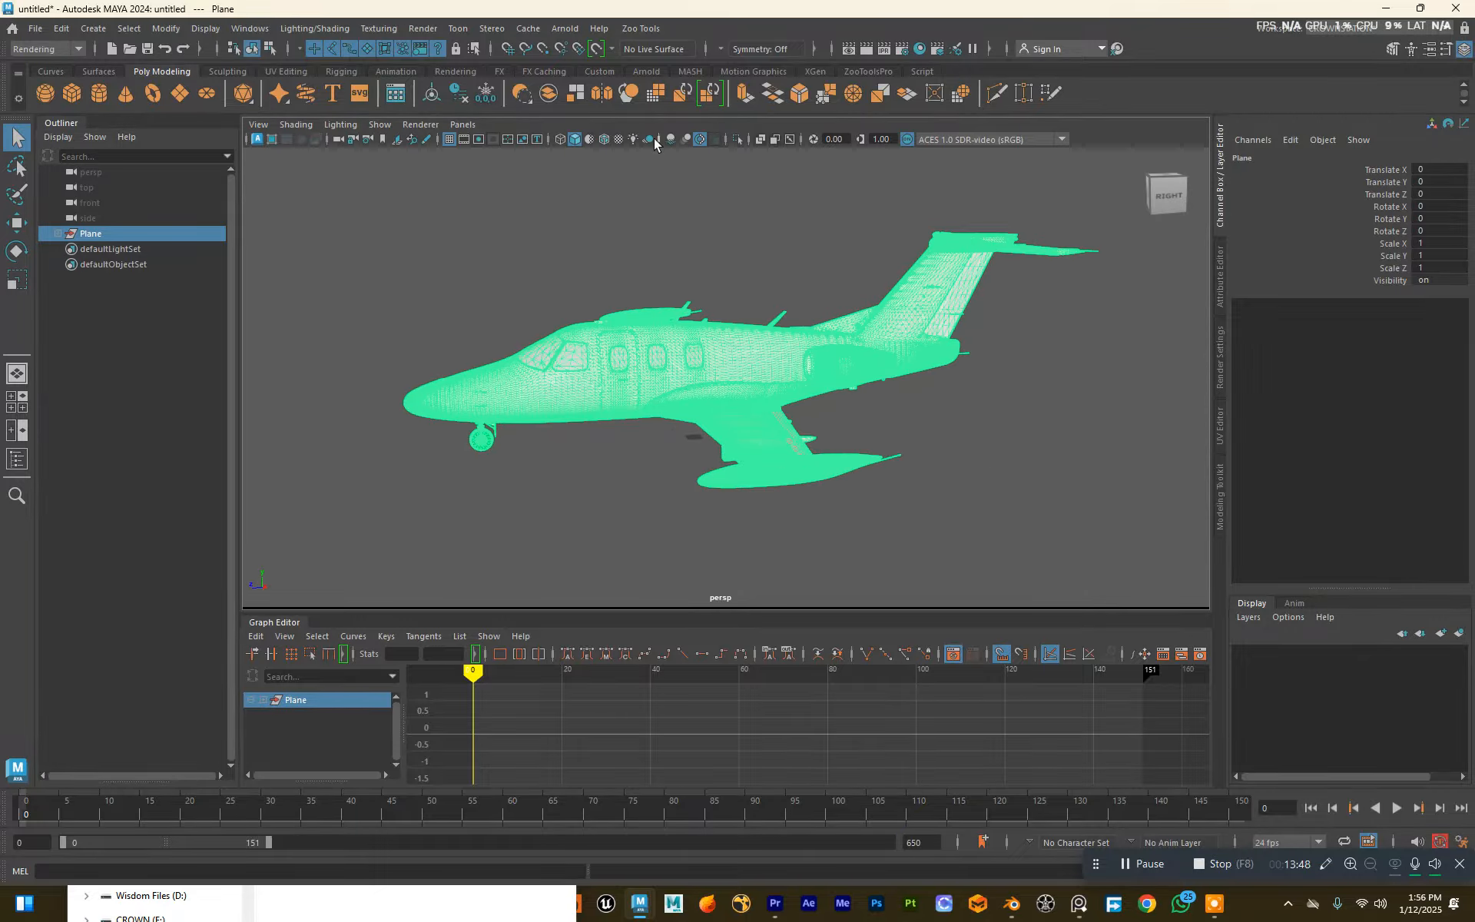
pyautogui.click(622, 142)
pyautogui.click(615, 230)
pyautogui.keyDown('alt'); pyautogui.moveTo(633, 257); pyautogui.dragTo(746, 281); pyautogui.keyUp('alt')
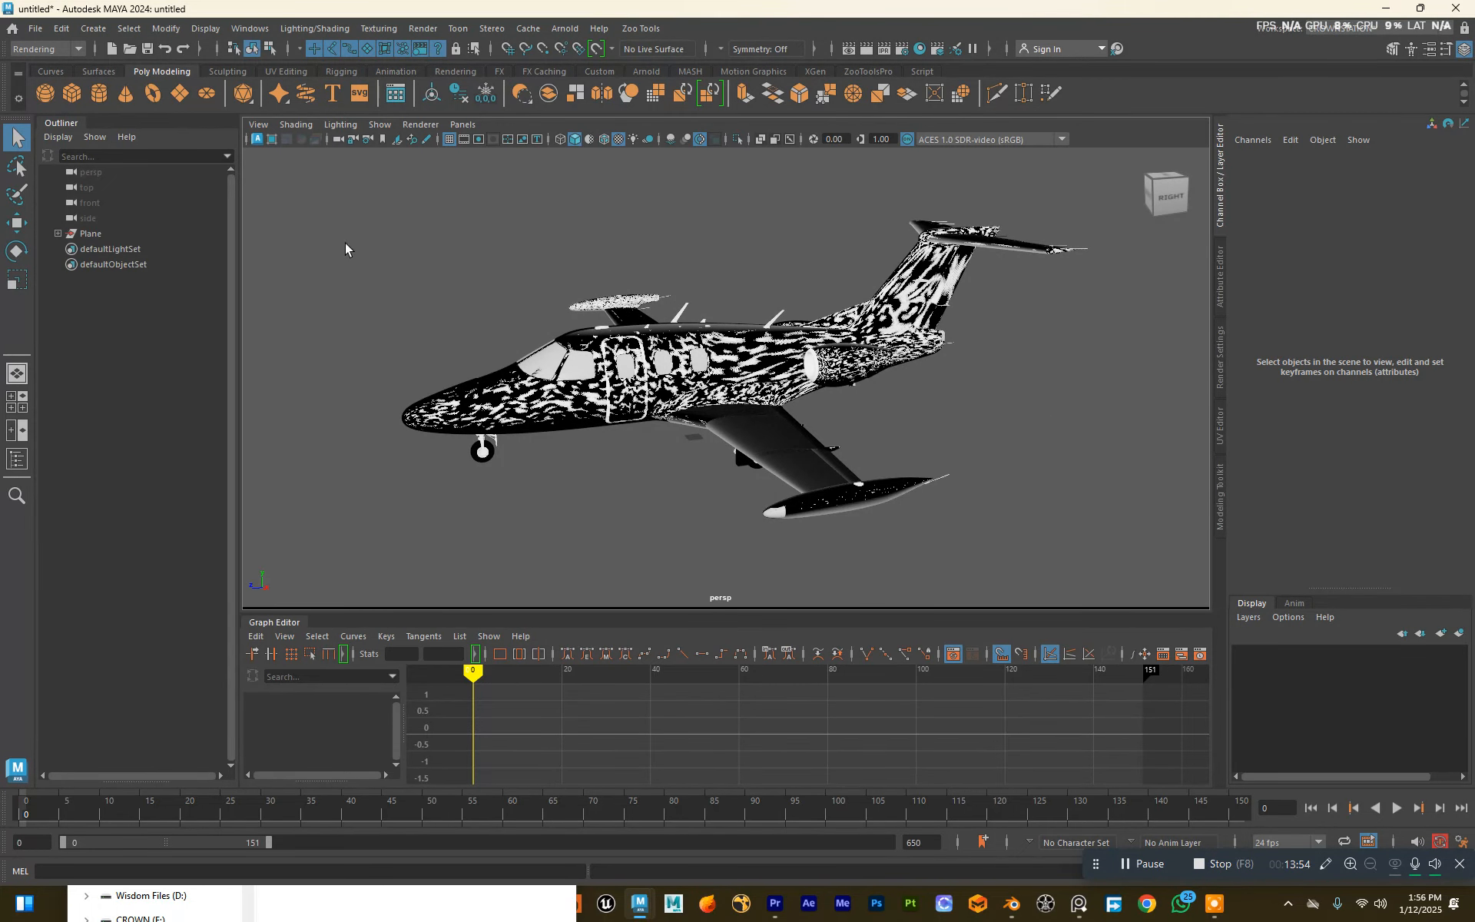
# Step: Scale the Plane group uniformly by a slight amount, to about 1.002, and deselect it
pyautogui.click(127, 234)
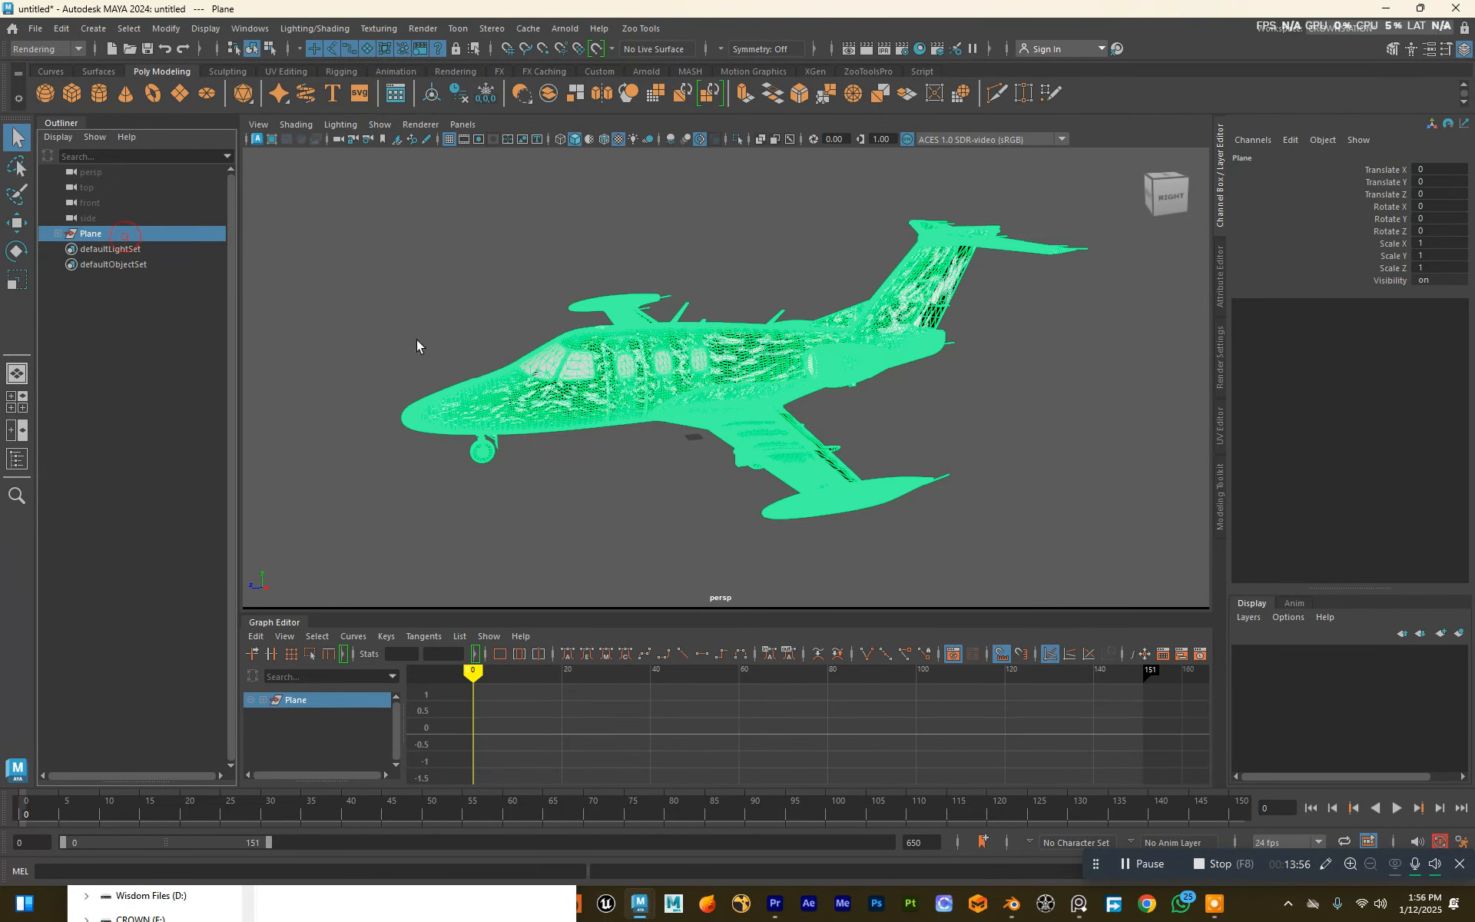
pyautogui.press('r')
pyautogui.moveTo(692, 437); pyautogui.dragTo(668, 431)
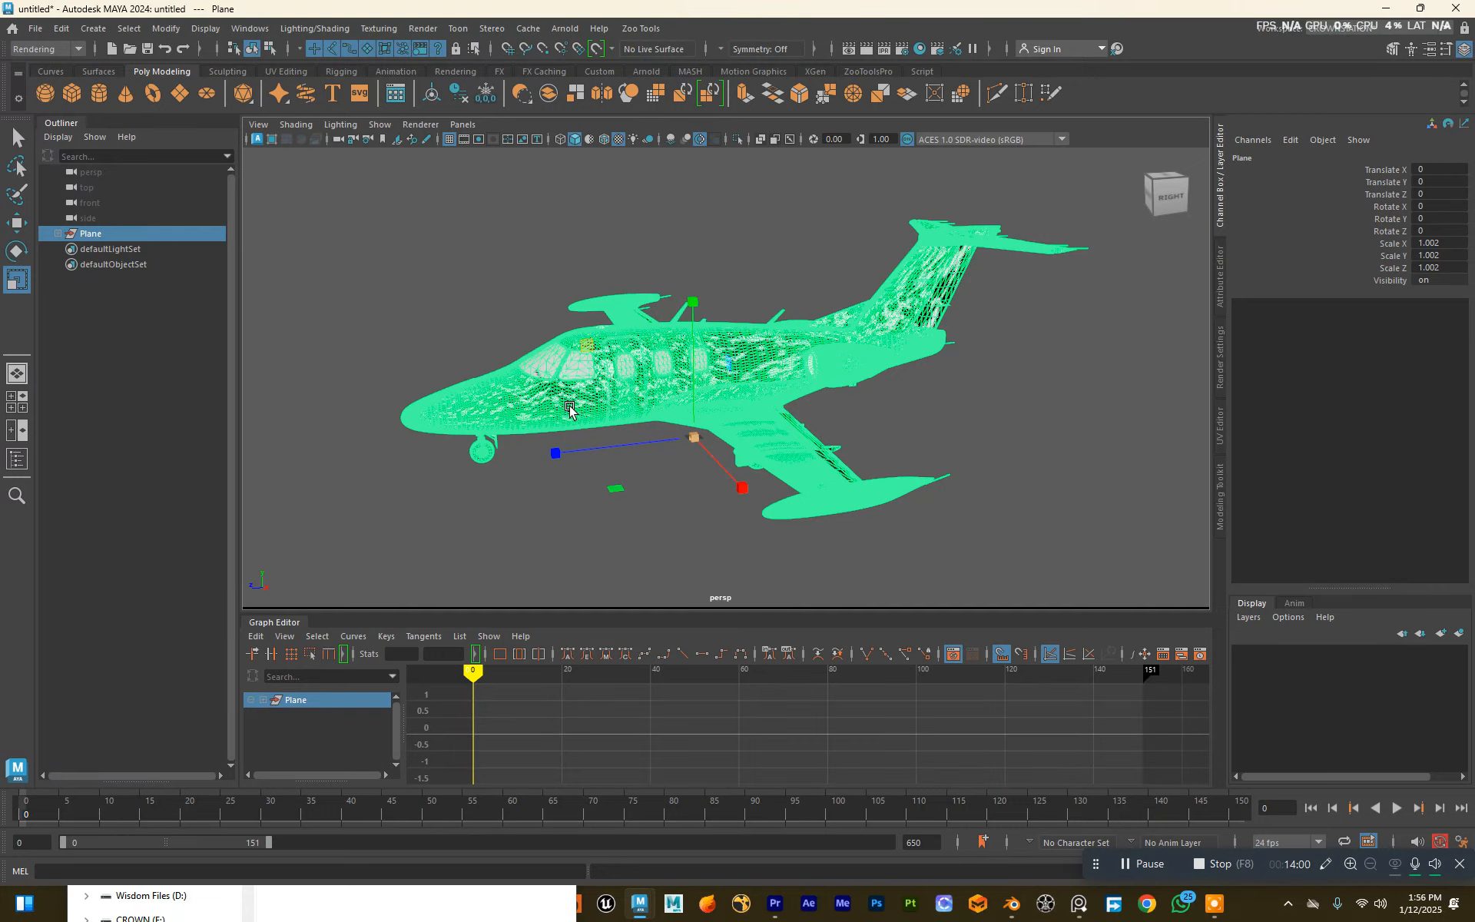
pyautogui.scroll(-4, 794, 408)
pyautogui.scroll(4, 790, 407)
pyautogui.keyDown('alt'); pyautogui.moveTo(769, 398); pyautogui.dragTo(744, 378); pyautogui.keyUp('alt')
pyautogui.moveTo(704, 436); pyautogui.dragTo(586, 332)
pyautogui.click(625, 361)
# Step: Set the viewport's view transform to Un-tone-mapped (sRGB)
pyautogui.scroll(3, 626, 361)
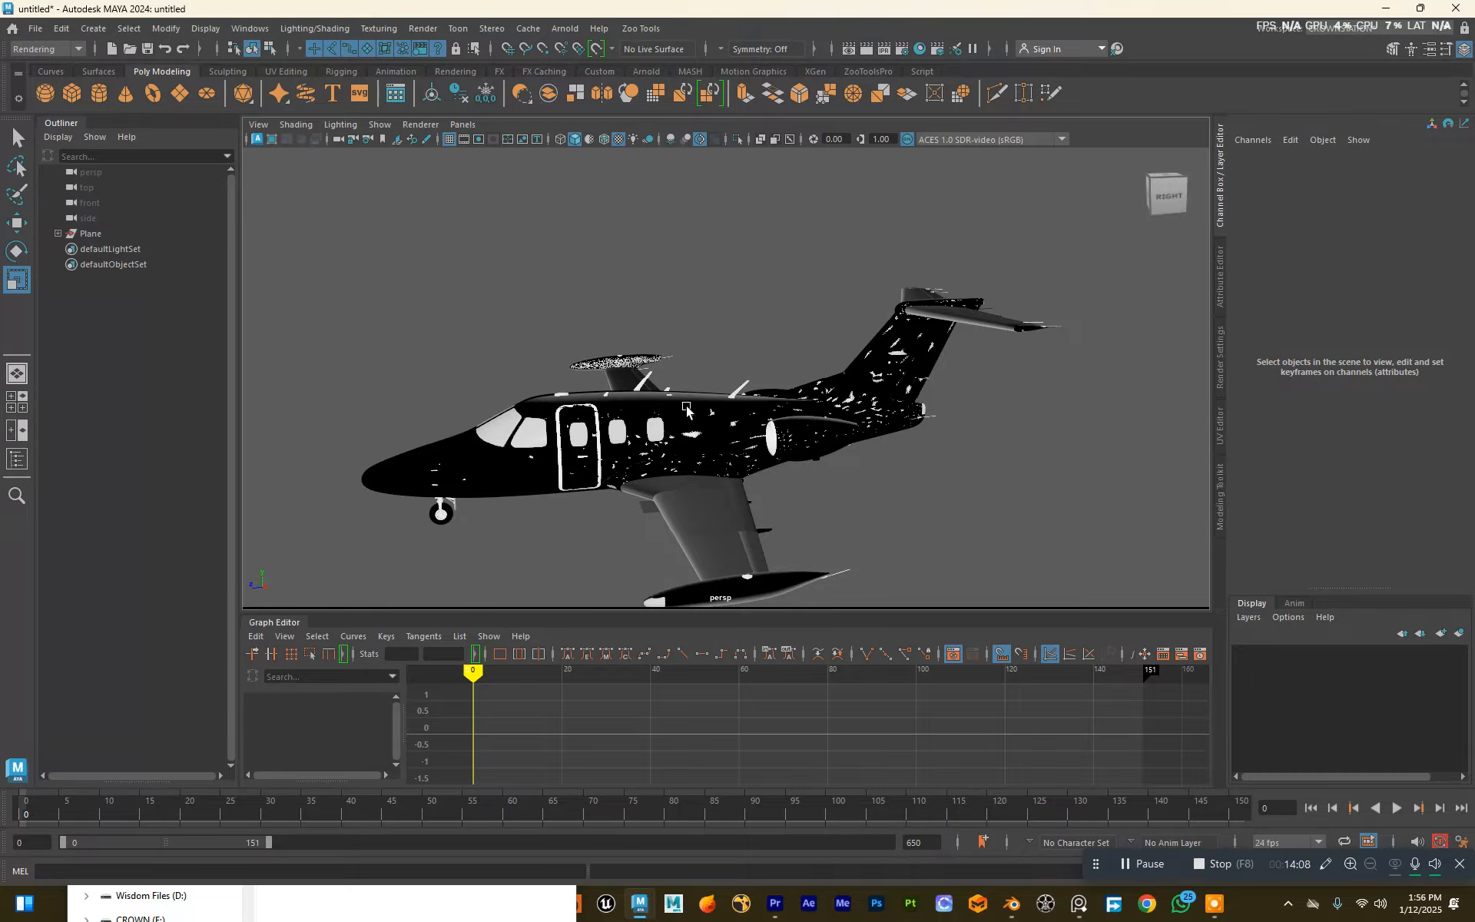
pyautogui.scroll(5, 726, 335)
pyautogui.scroll(-6, 726, 336)
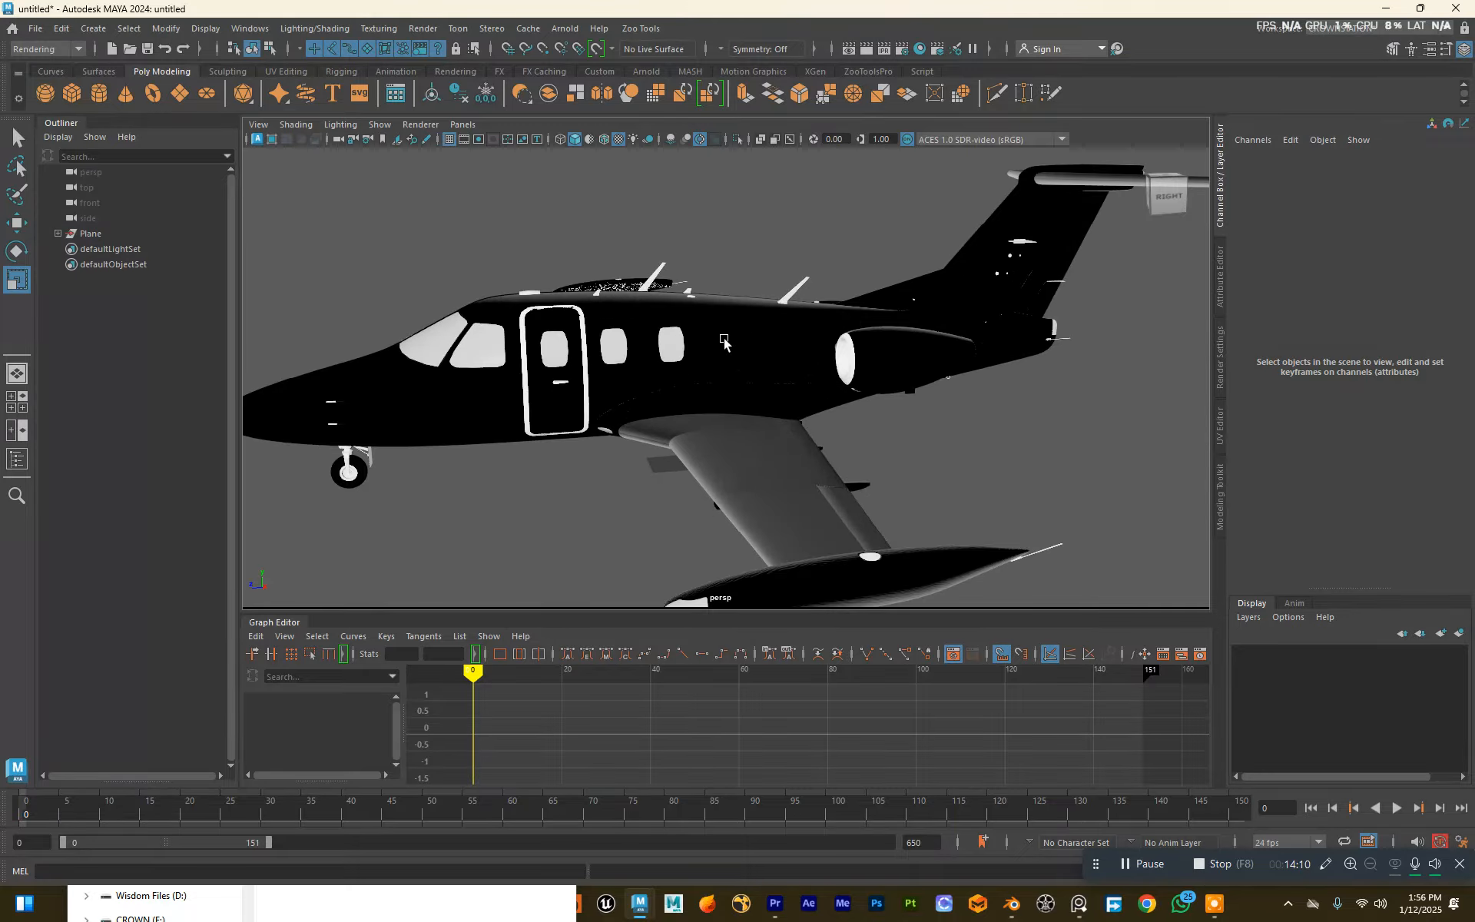
pyautogui.click(963, 140)
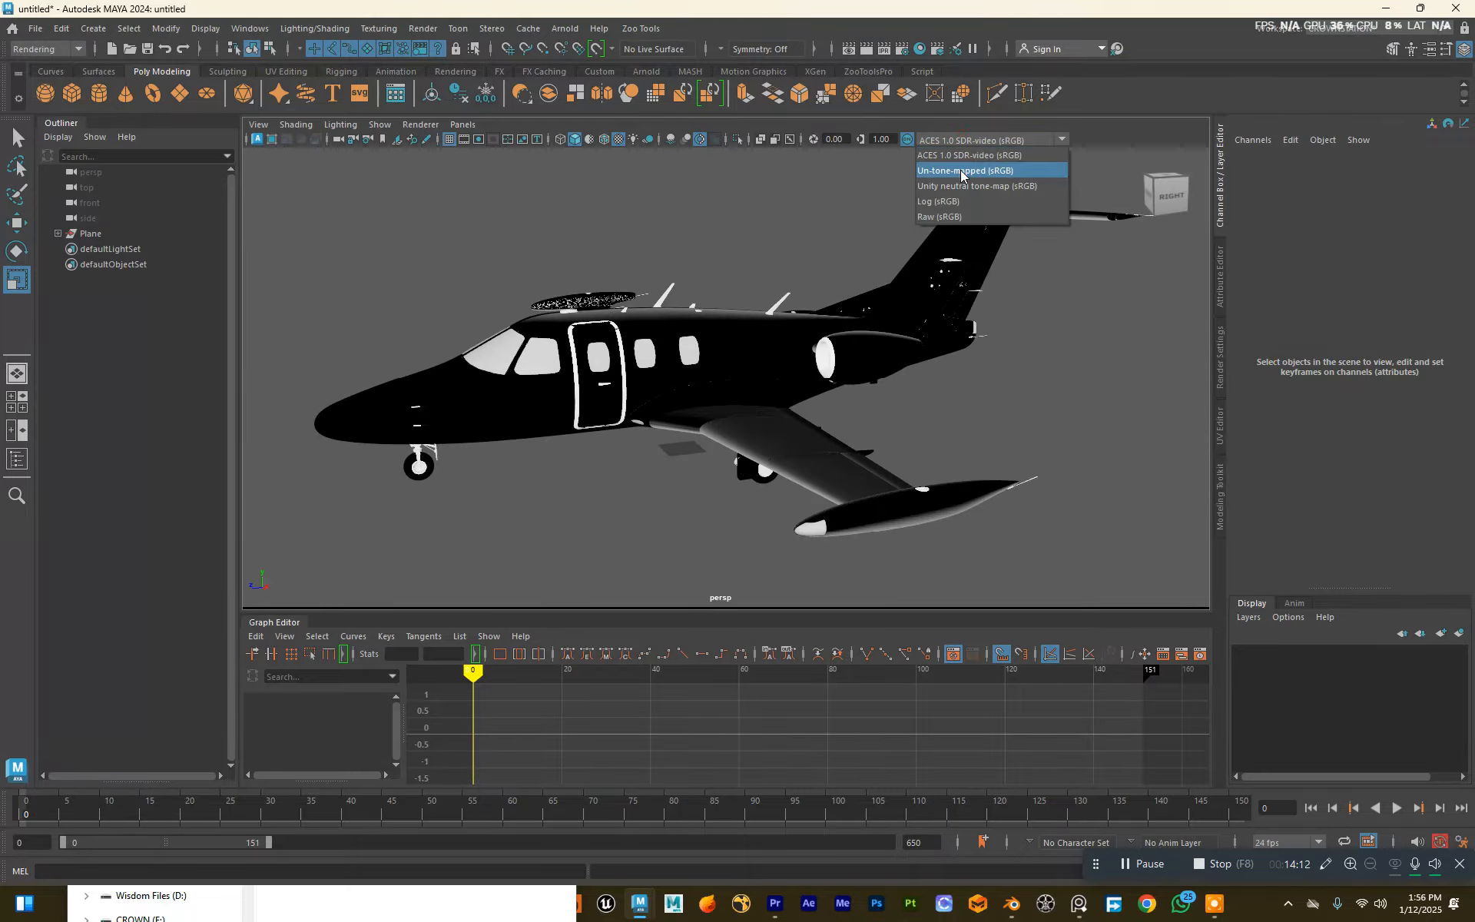
pyautogui.click(963, 170)
pyautogui.moveTo(718, 305)
pyautogui.keyDown('alt'); pyautogui.mouseDown()
pyautogui.moveTo(759, 296)
pyautogui.moveTo(739, 295)
pyautogui.mouseUp(); pyautogui.keyUp('alt')
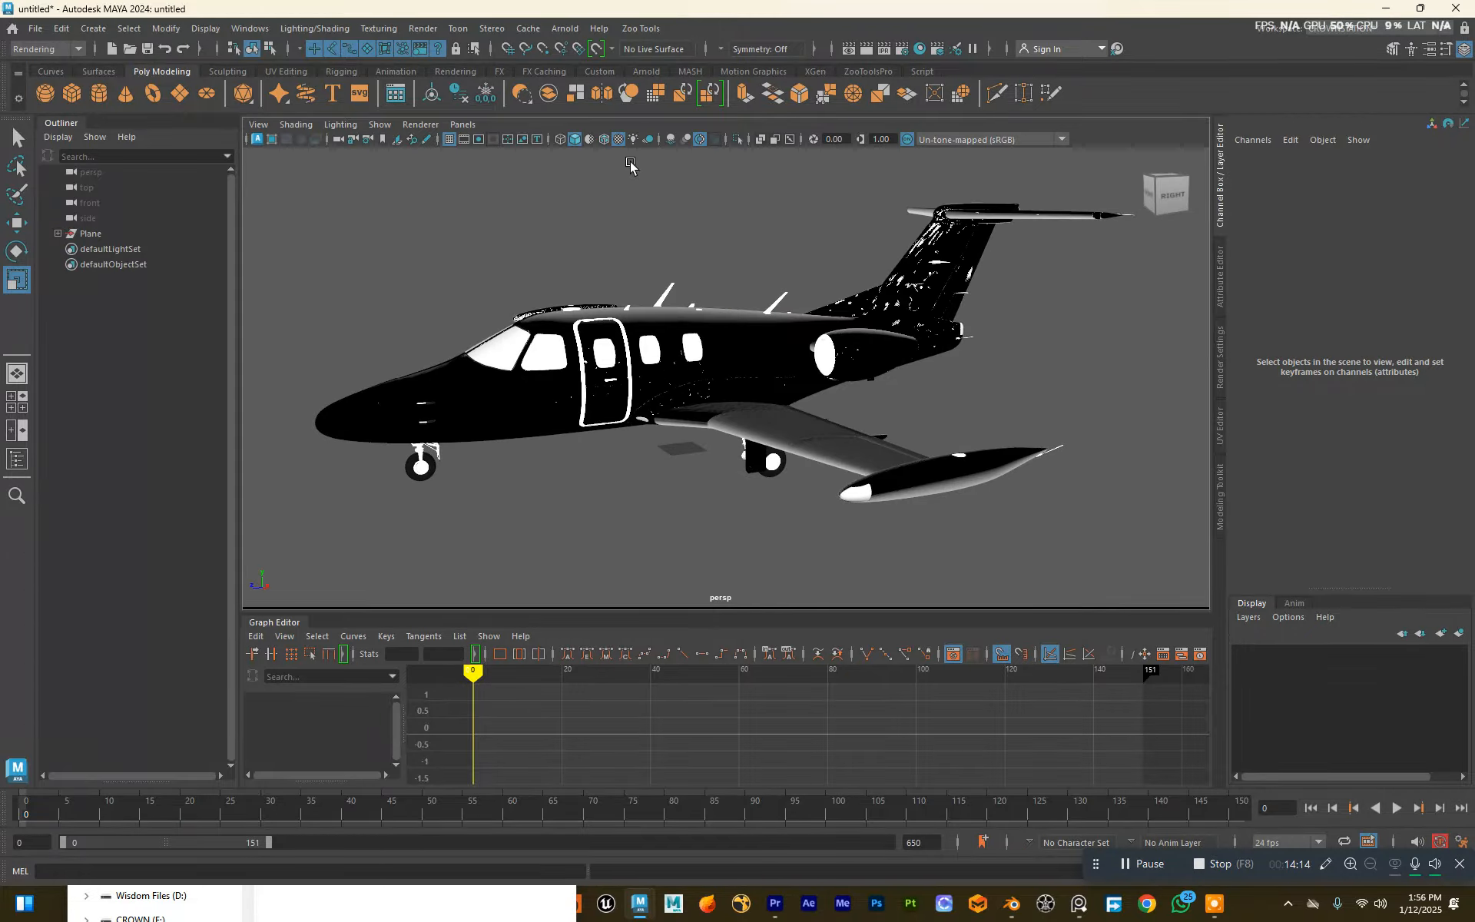
# Step: Toggle the viewport's textured display repeatedly to compare the plane with and without its textures, leaving it on
pyautogui.click(620, 140)
pyautogui.click(619, 140)
pyautogui.click(619, 140)
pyautogui.click(621, 140)
pyautogui.click(621, 140)
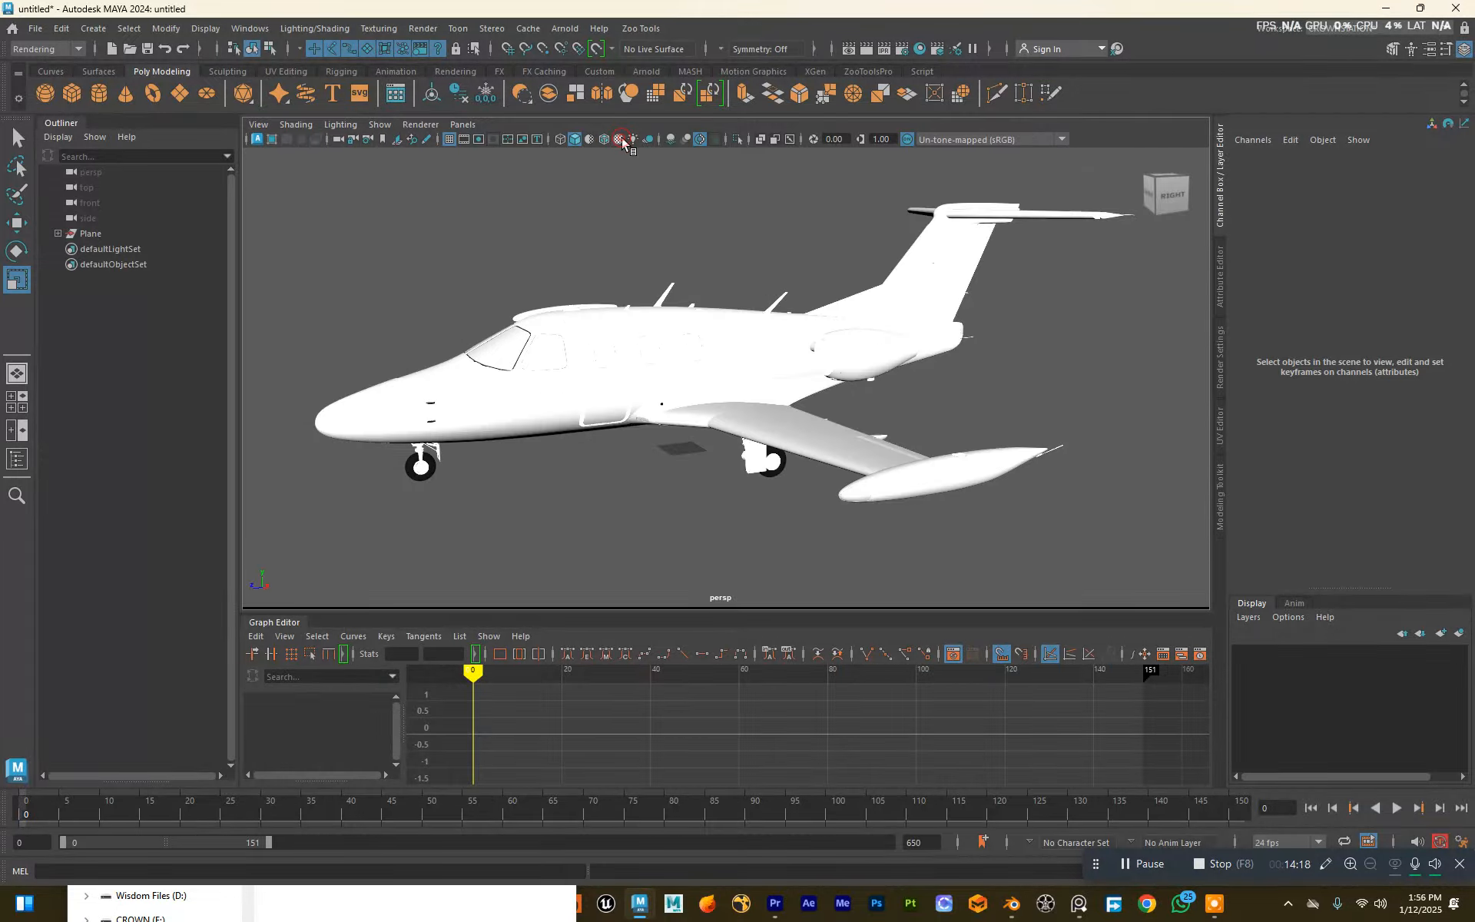
pyautogui.click(620, 140)
# Step: Select the plane's body mesh and show its body_textureFBXASC046001 Phong material in the Attribute Editor
pyautogui.click(619, 325)
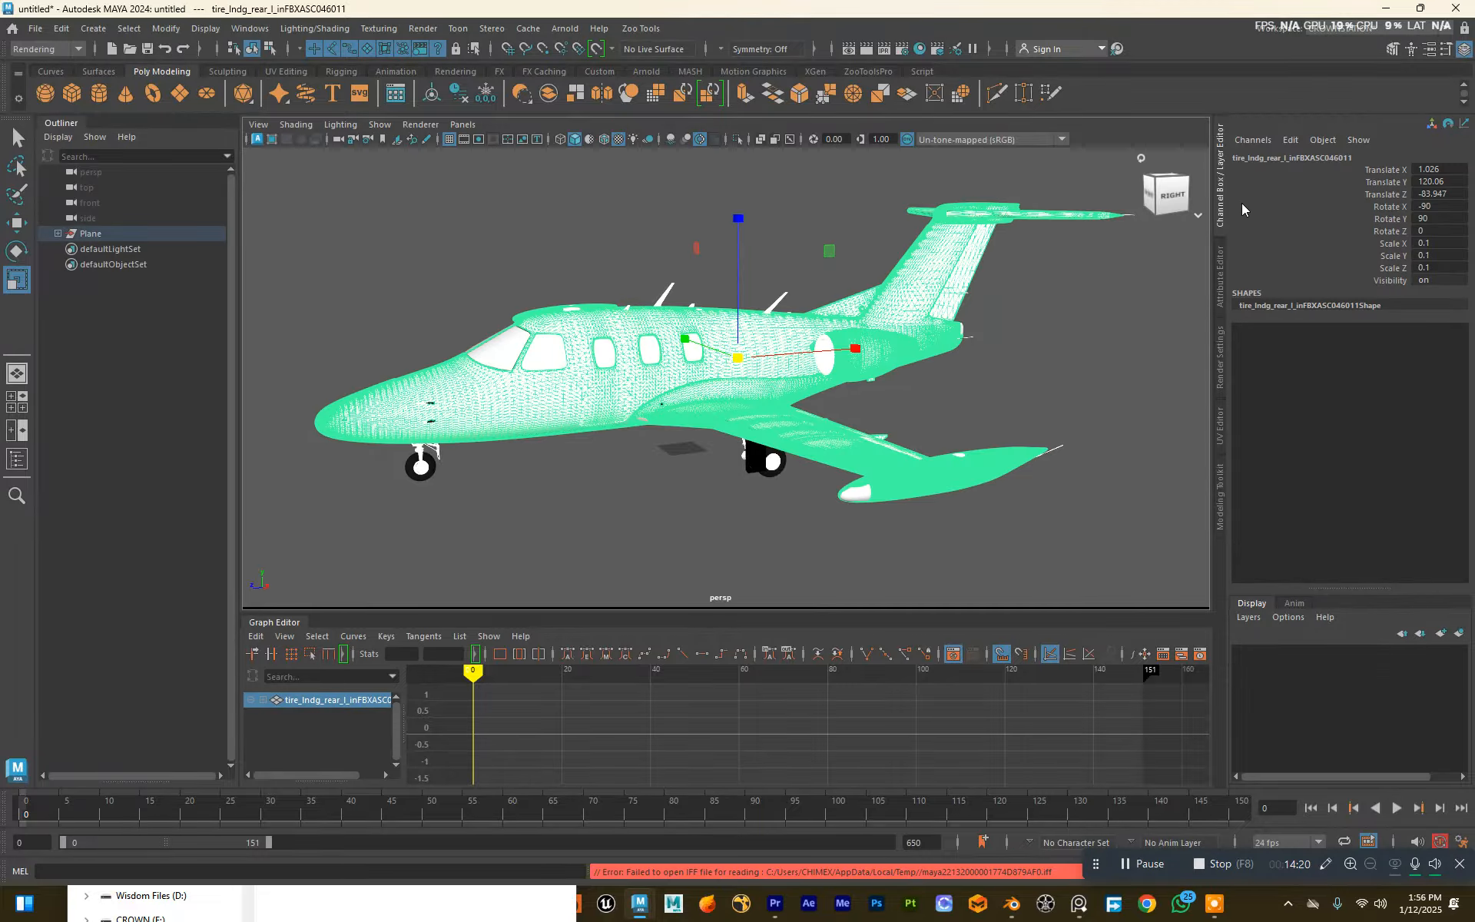
pyautogui.click(1221, 298)
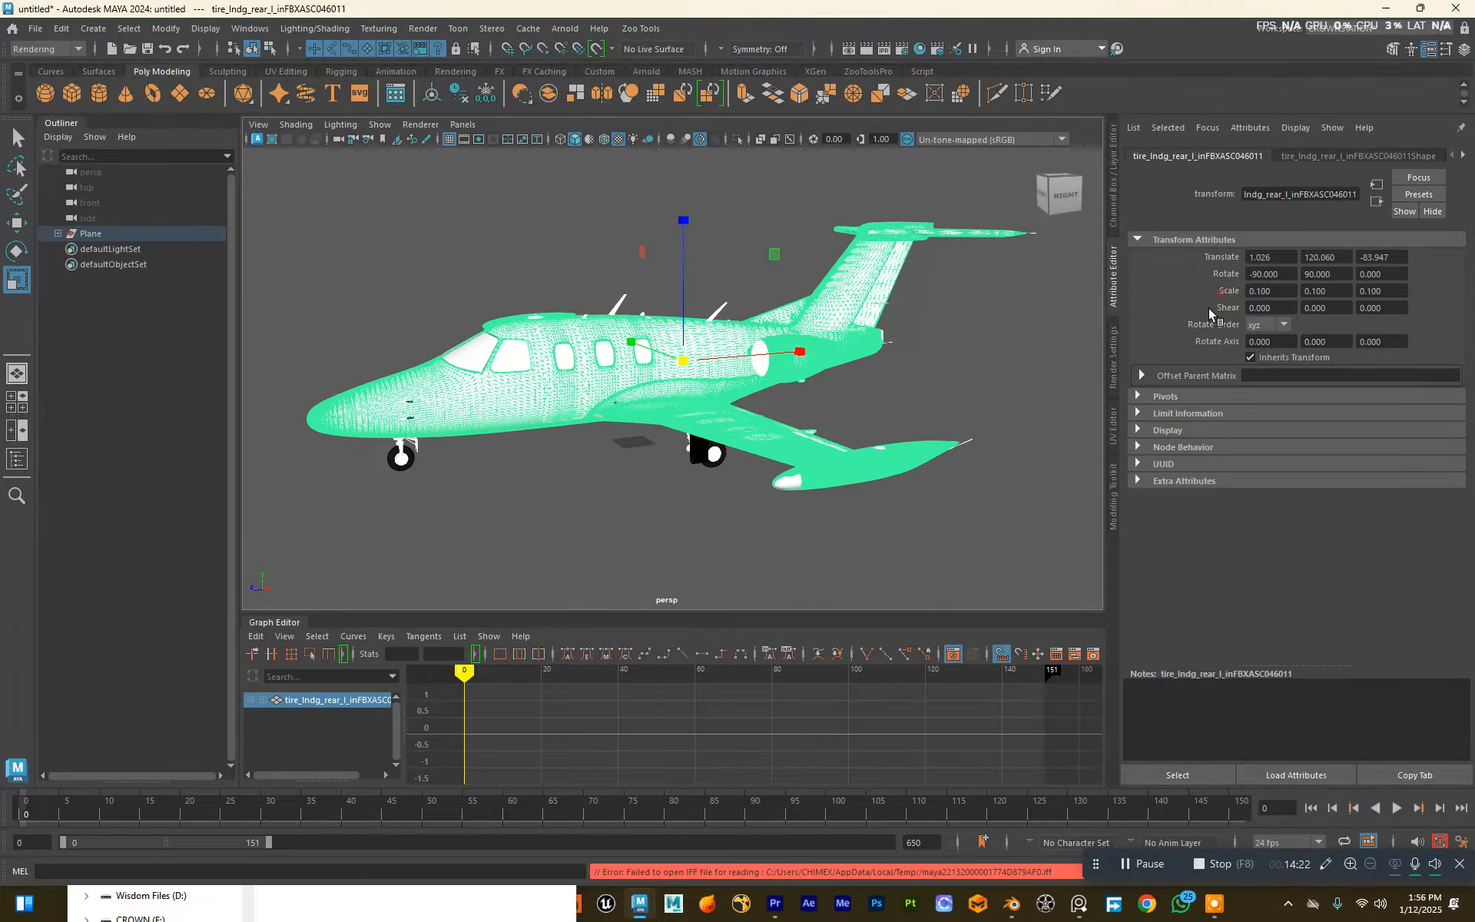
pyautogui.click(1462, 158)
pyautogui.click(1382, 157)
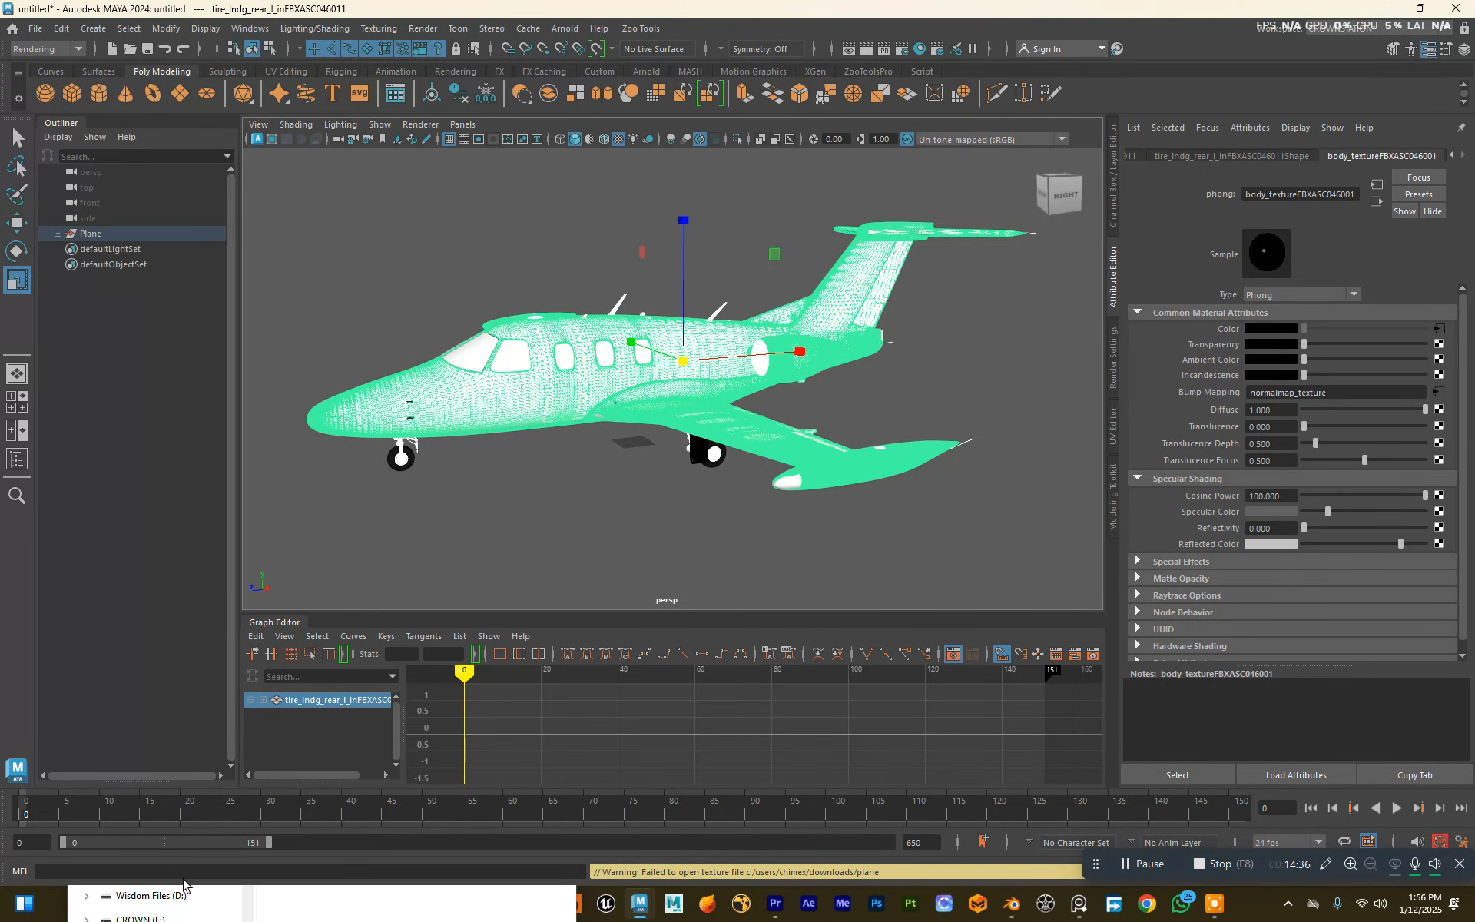
pyautogui.click(319, 905)
pyautogui.click(495, 328)
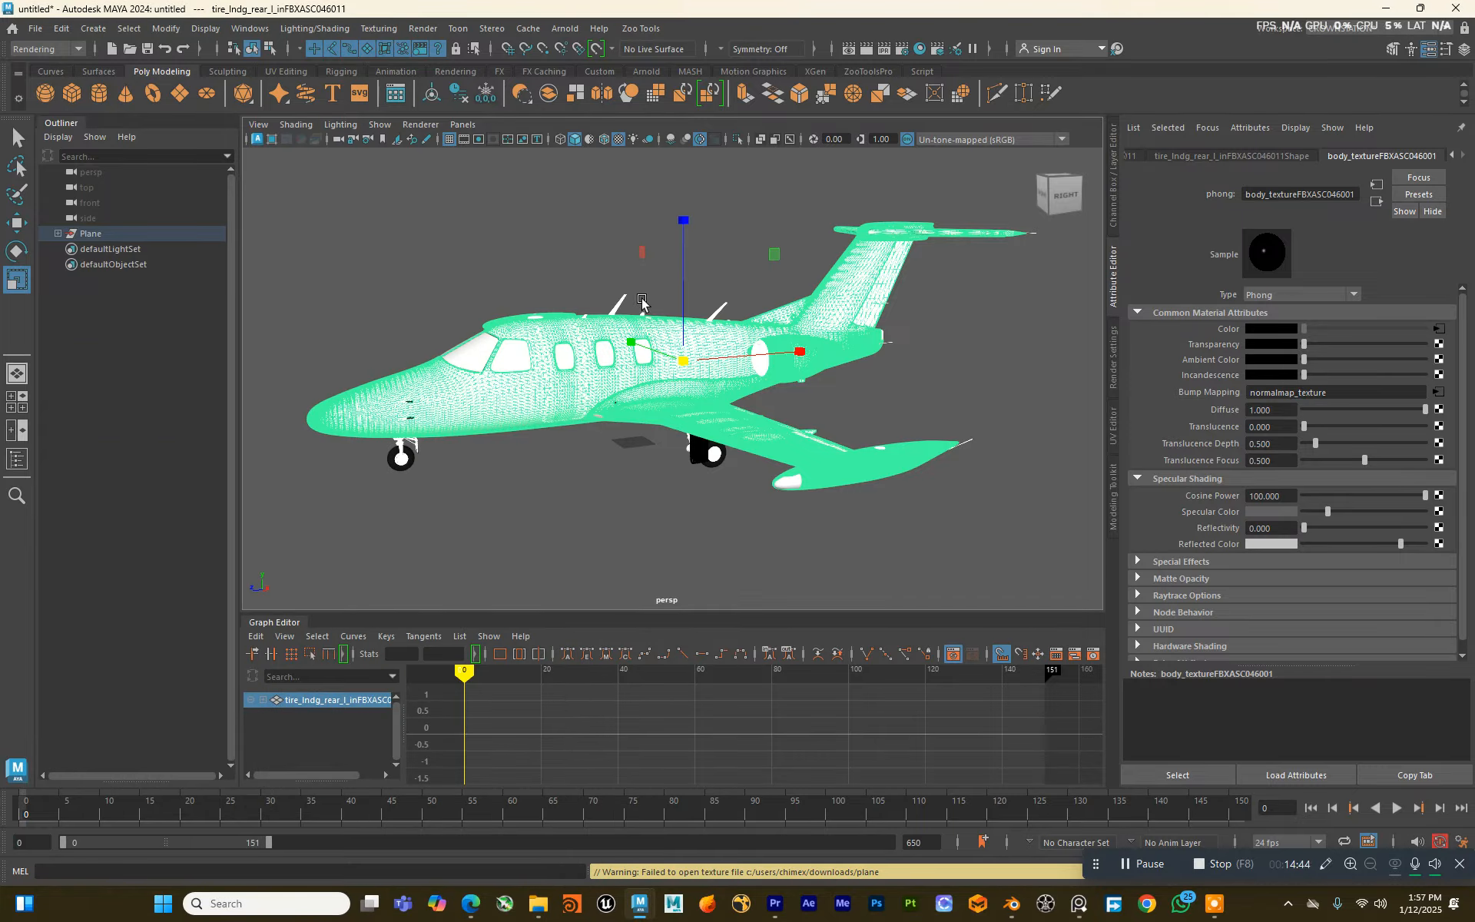
# Step: Convert all shaders in the scene to Arnold
pyautogui.click(572, 31)
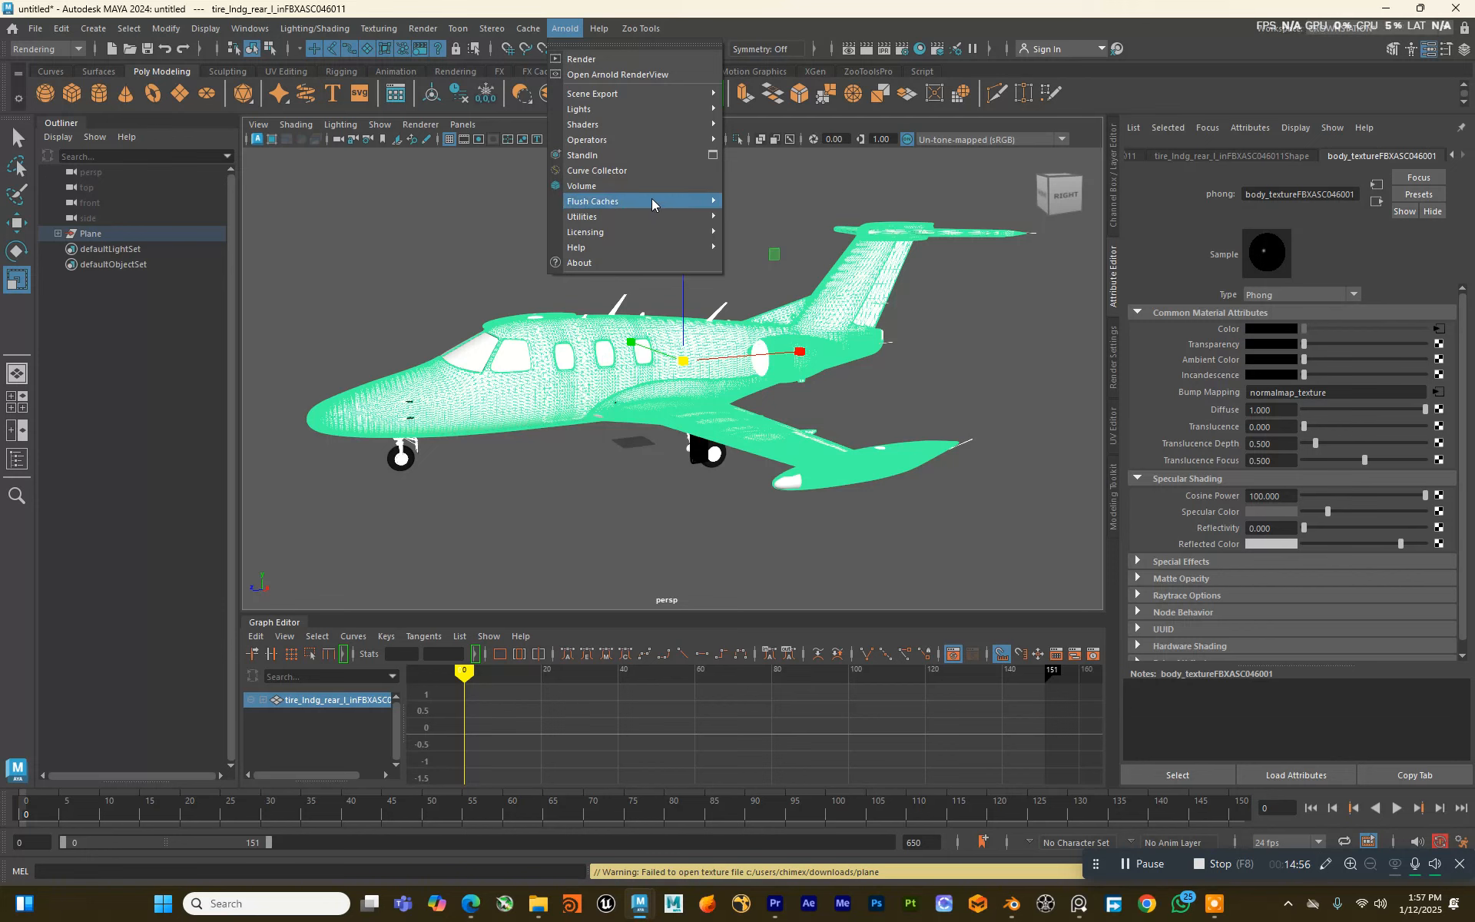
pyautogui.moveTo(615, 140)
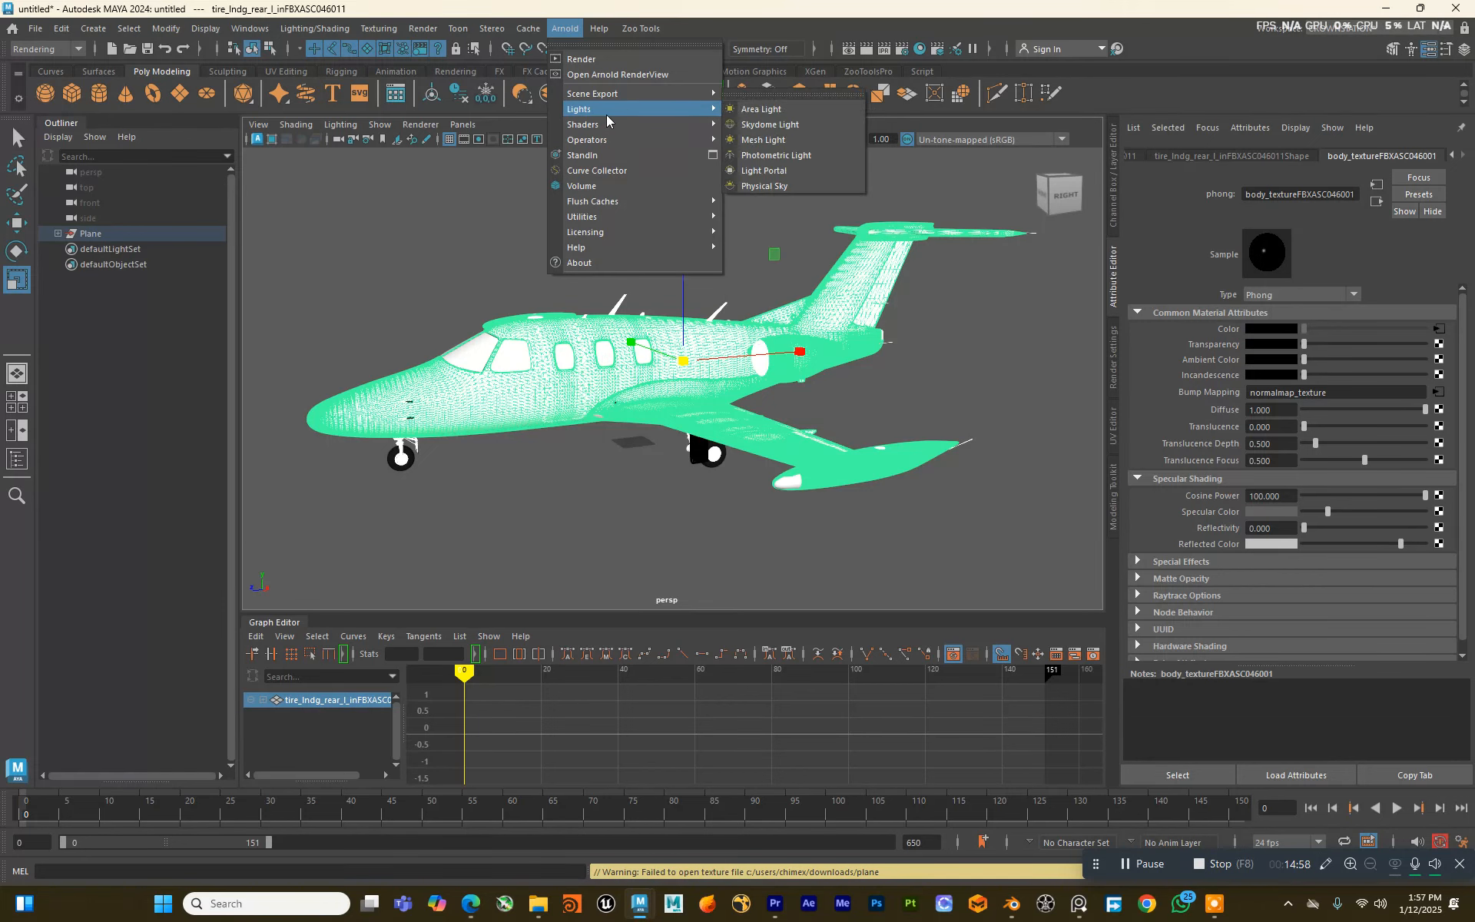
pyautogui.moveTo(605, 113)
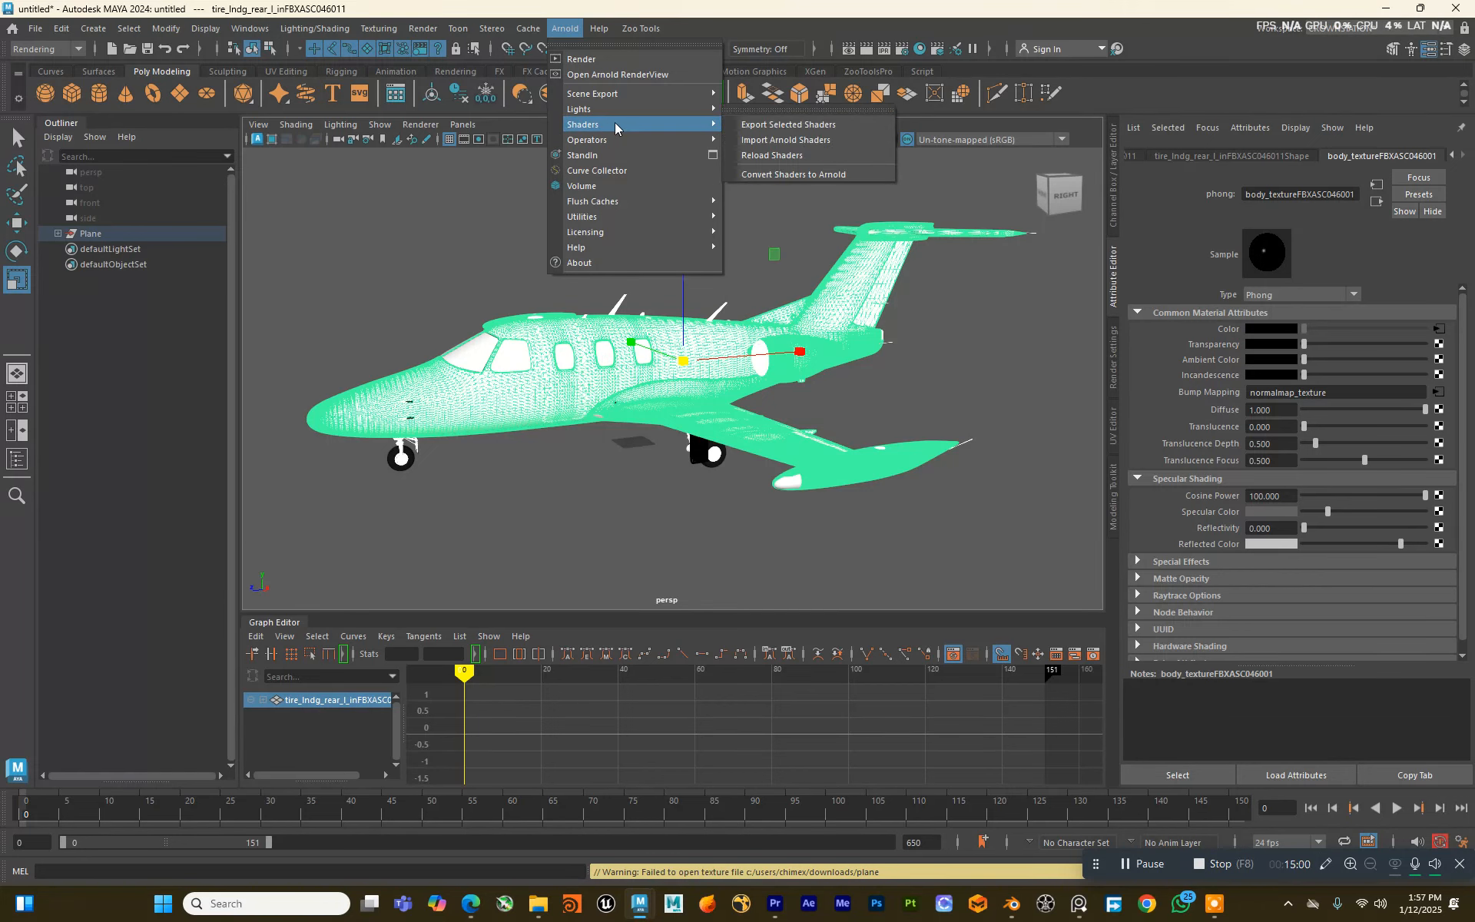
pyautogui.click(573, 29)
pyautogui.click(572, 30)
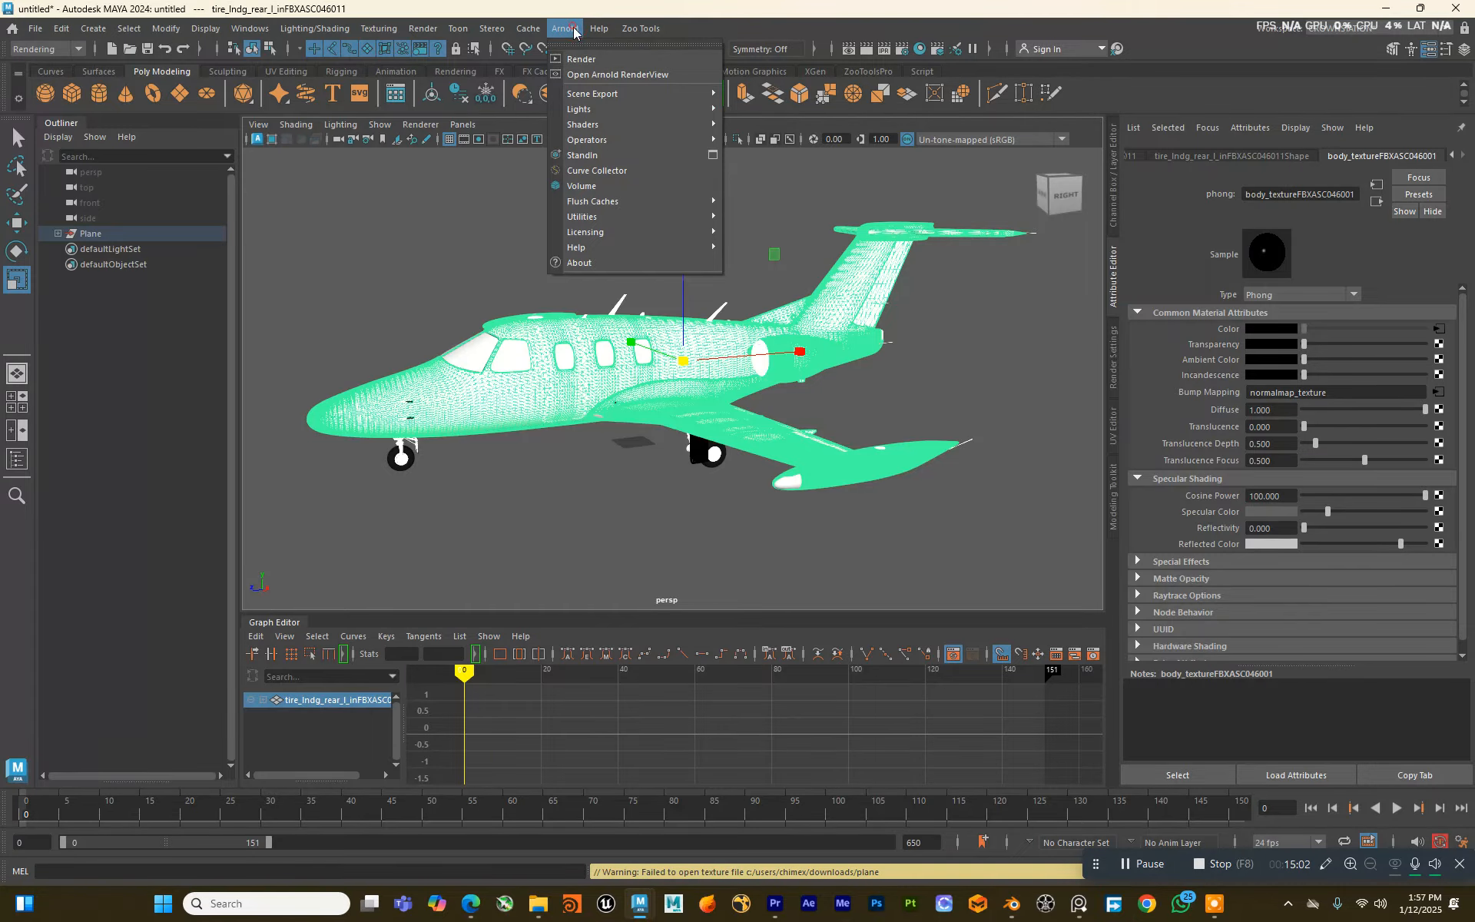
pyautogui.moveTo(676, 122)
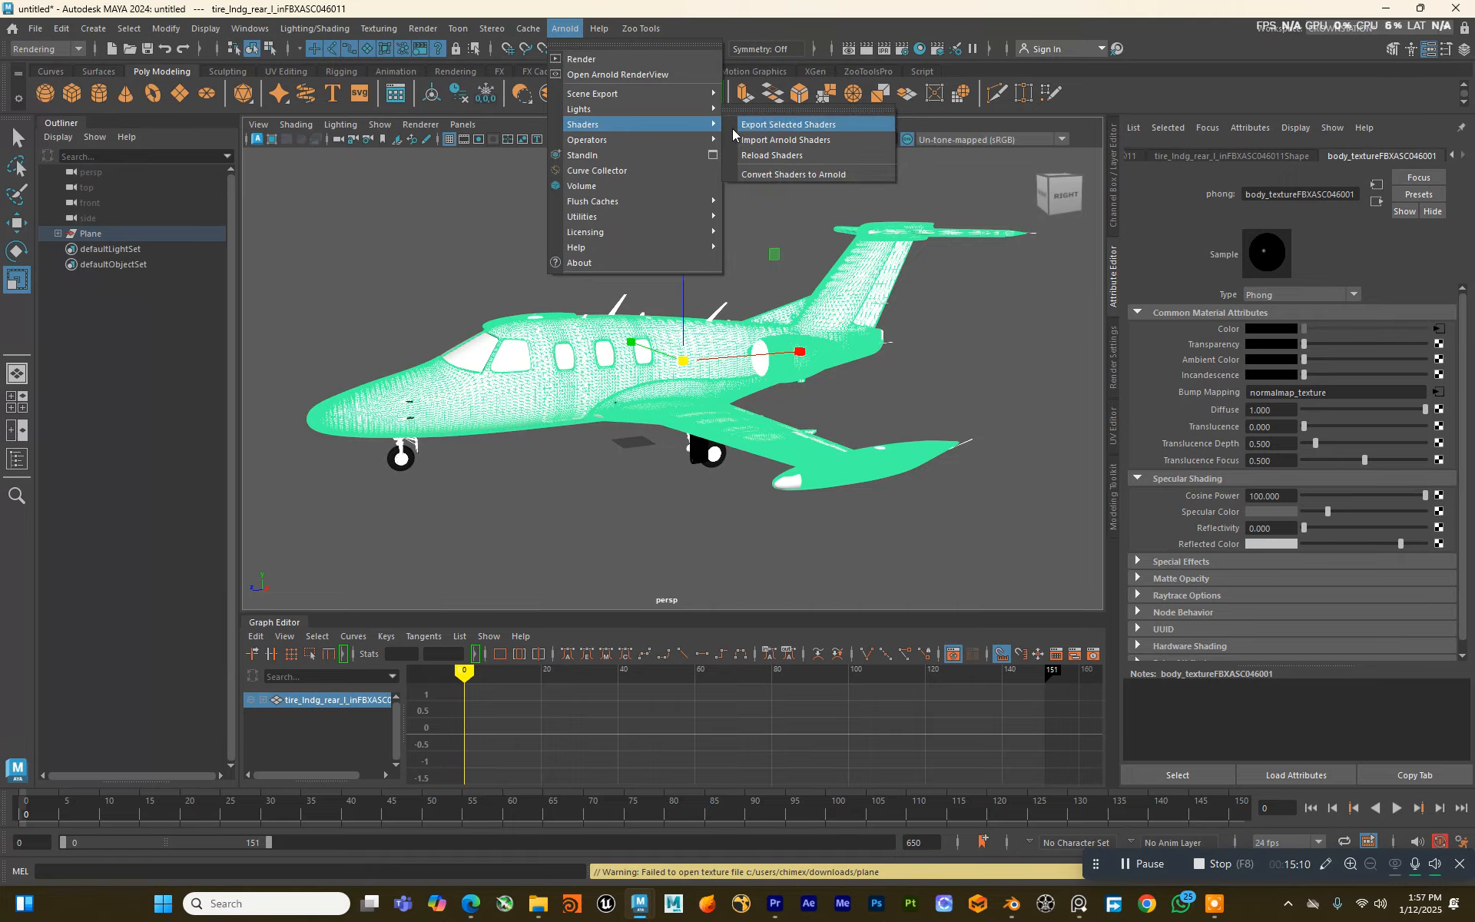
pyautogui.click(756, 173)
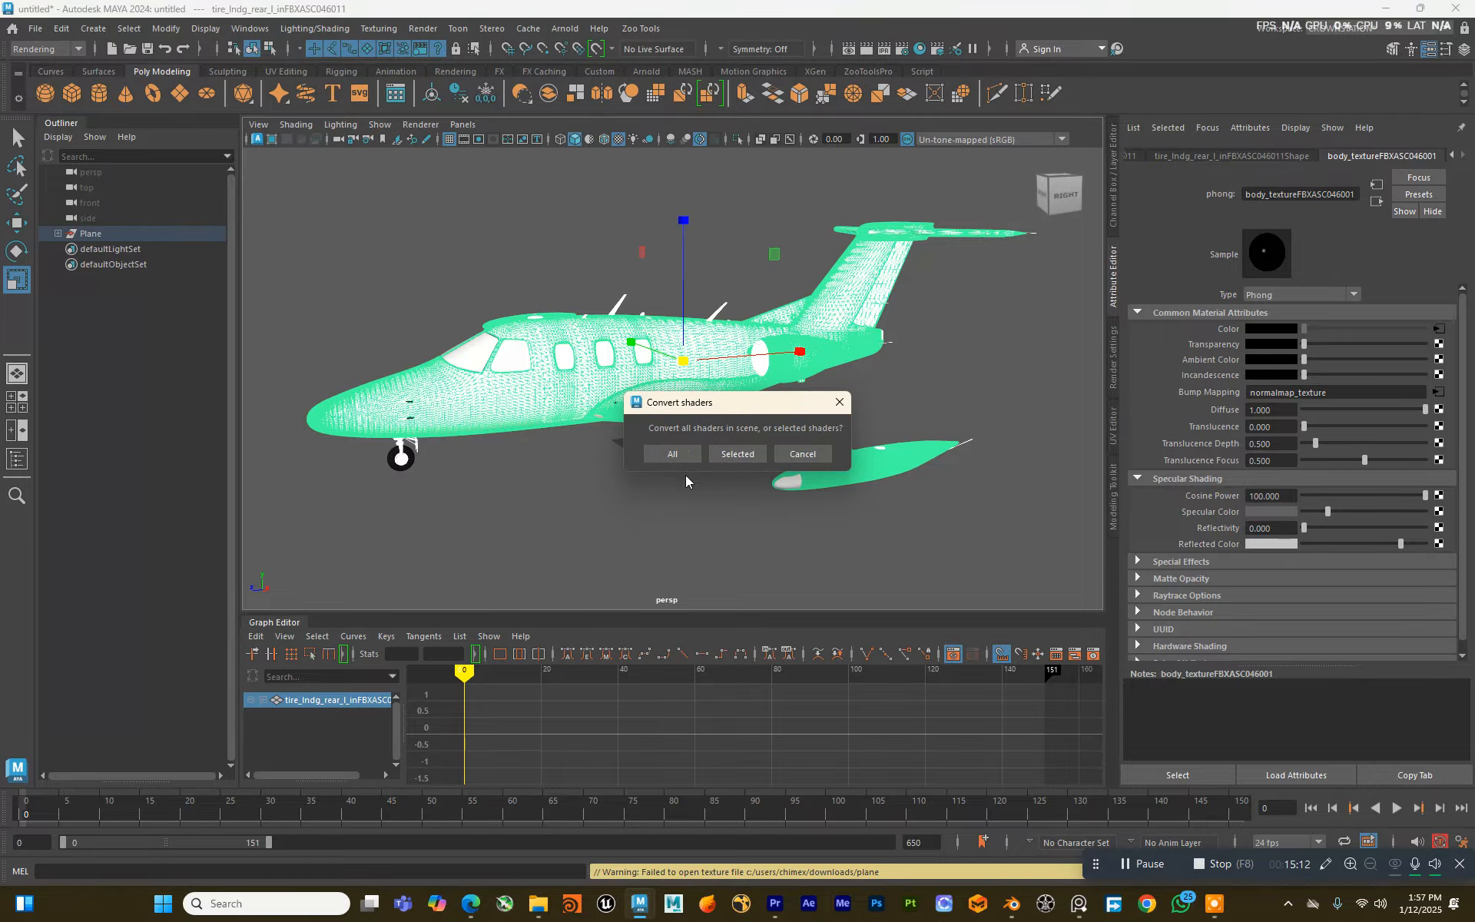
pyautogui.click(673, 454)
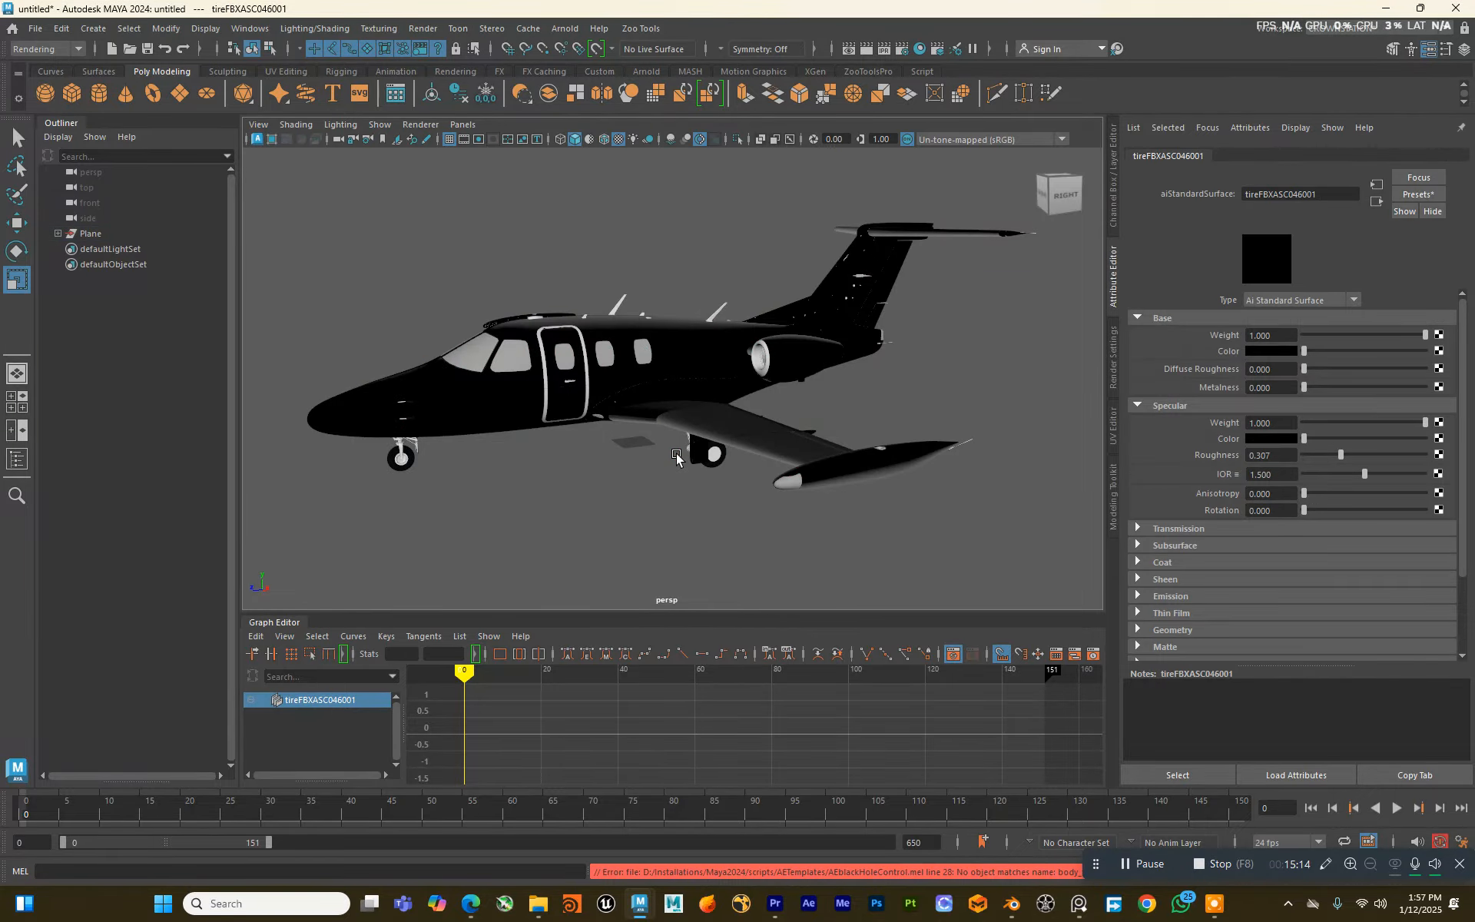
# Step: Reselect the plane's body mesh and show the attributes of its converted aiStandardSurface material, body_textureFBXASC046001
pyautogui.moveTo(664, 283)
pyautogui.keyDown('alt'); pyautogui.mouseDown()
pyautogui.moveTo(682, 284)
pyautogui.moveTo(689, 327)
pyautogui.moveTo(664, 312)
pyautogui.mouseUp(); pyautogui.keyUp('alt')
pyautogui.click(676, 344)
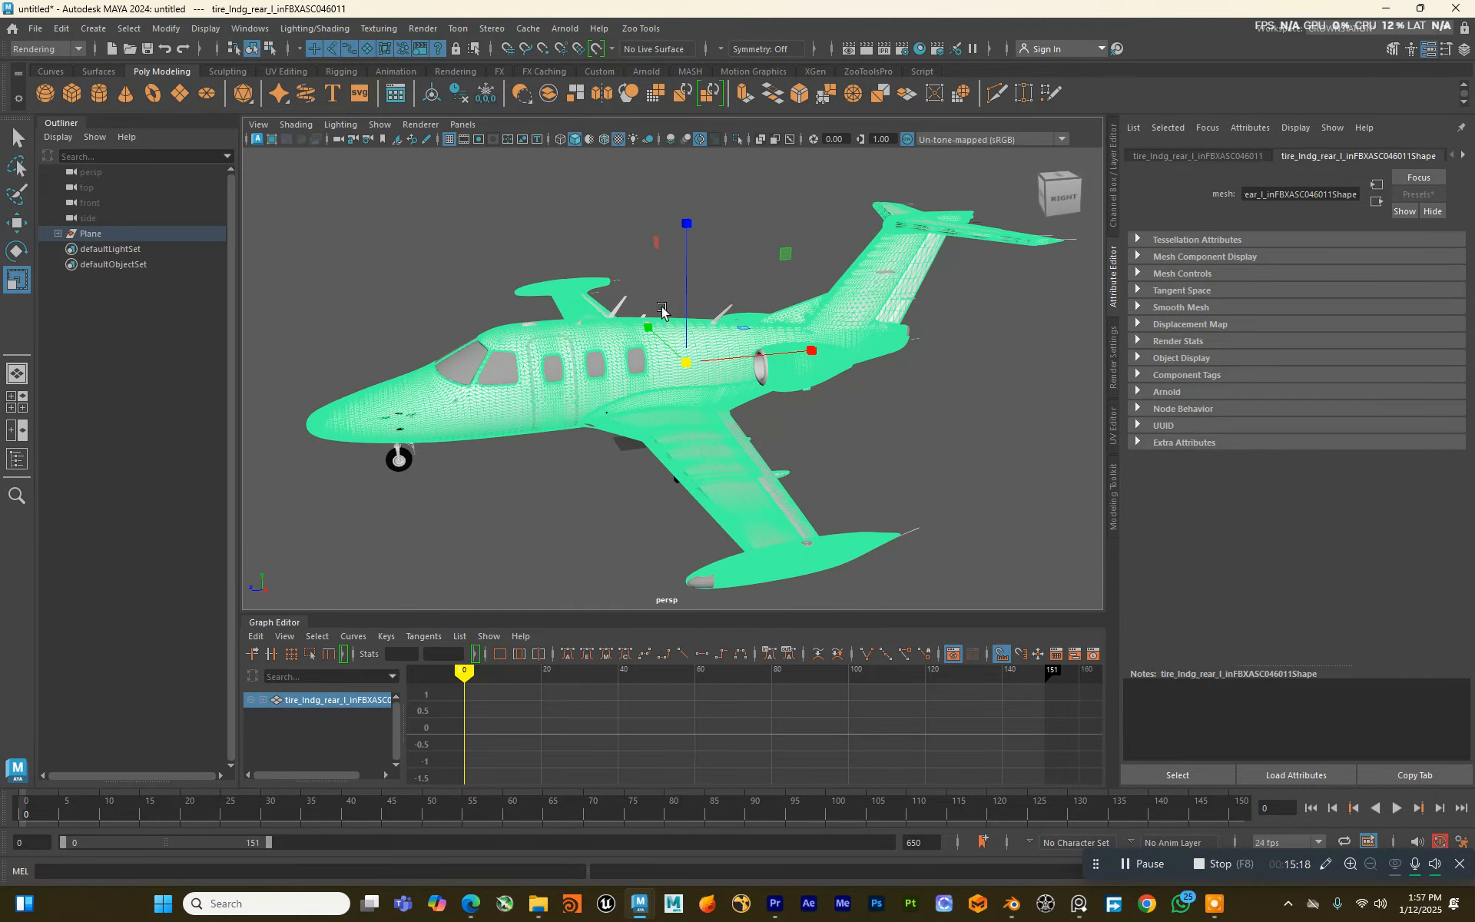
pyautogui.click(658, 286)
pyautogui.click(682, 358)
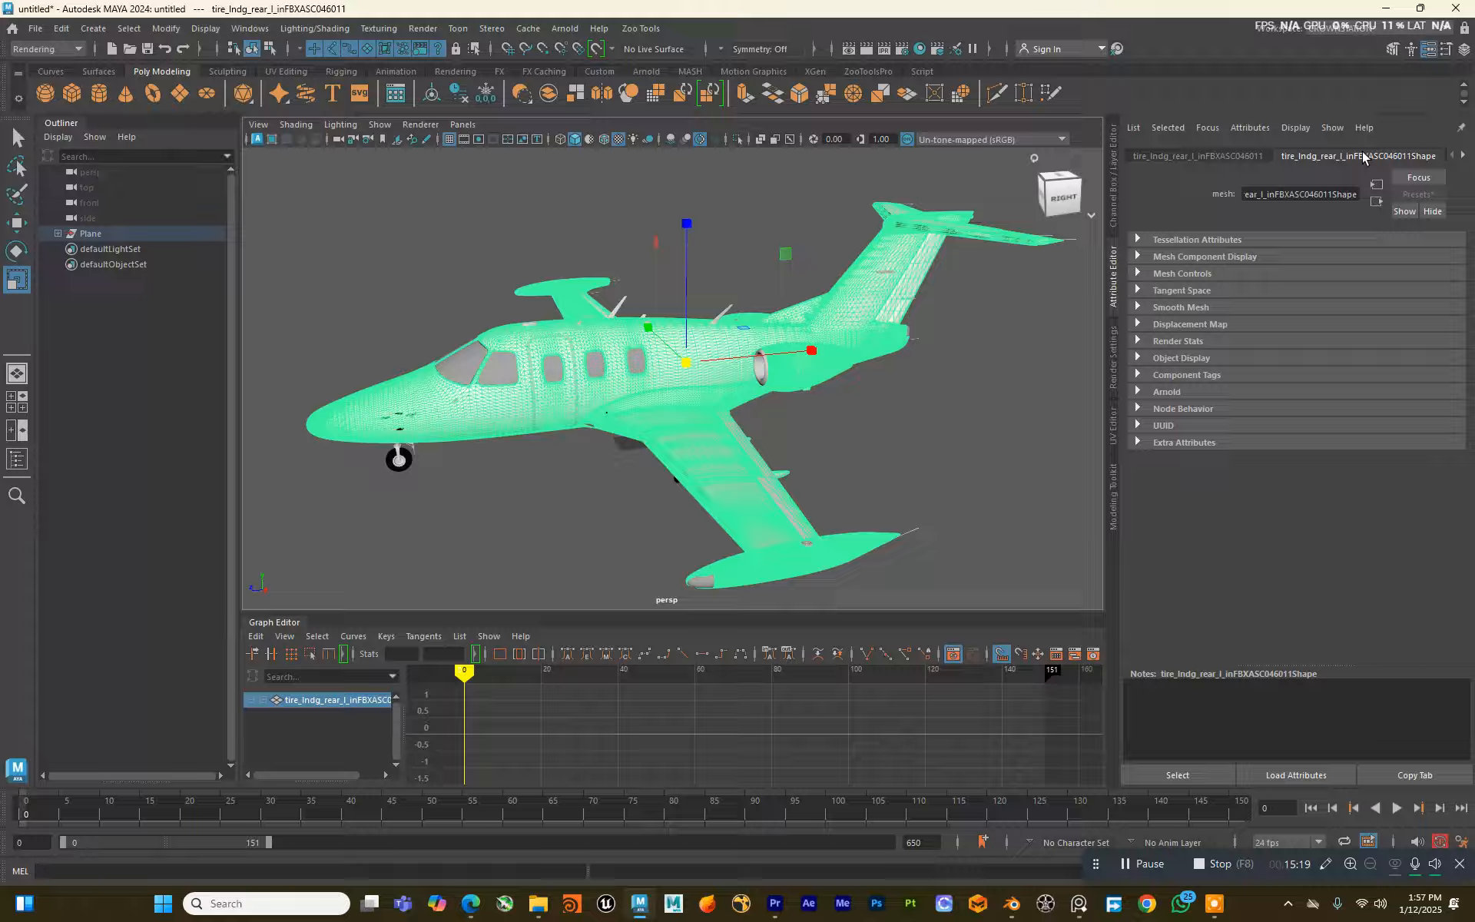
pyautogui.click(1462, 156)
pyautogui.click(1383, 155)
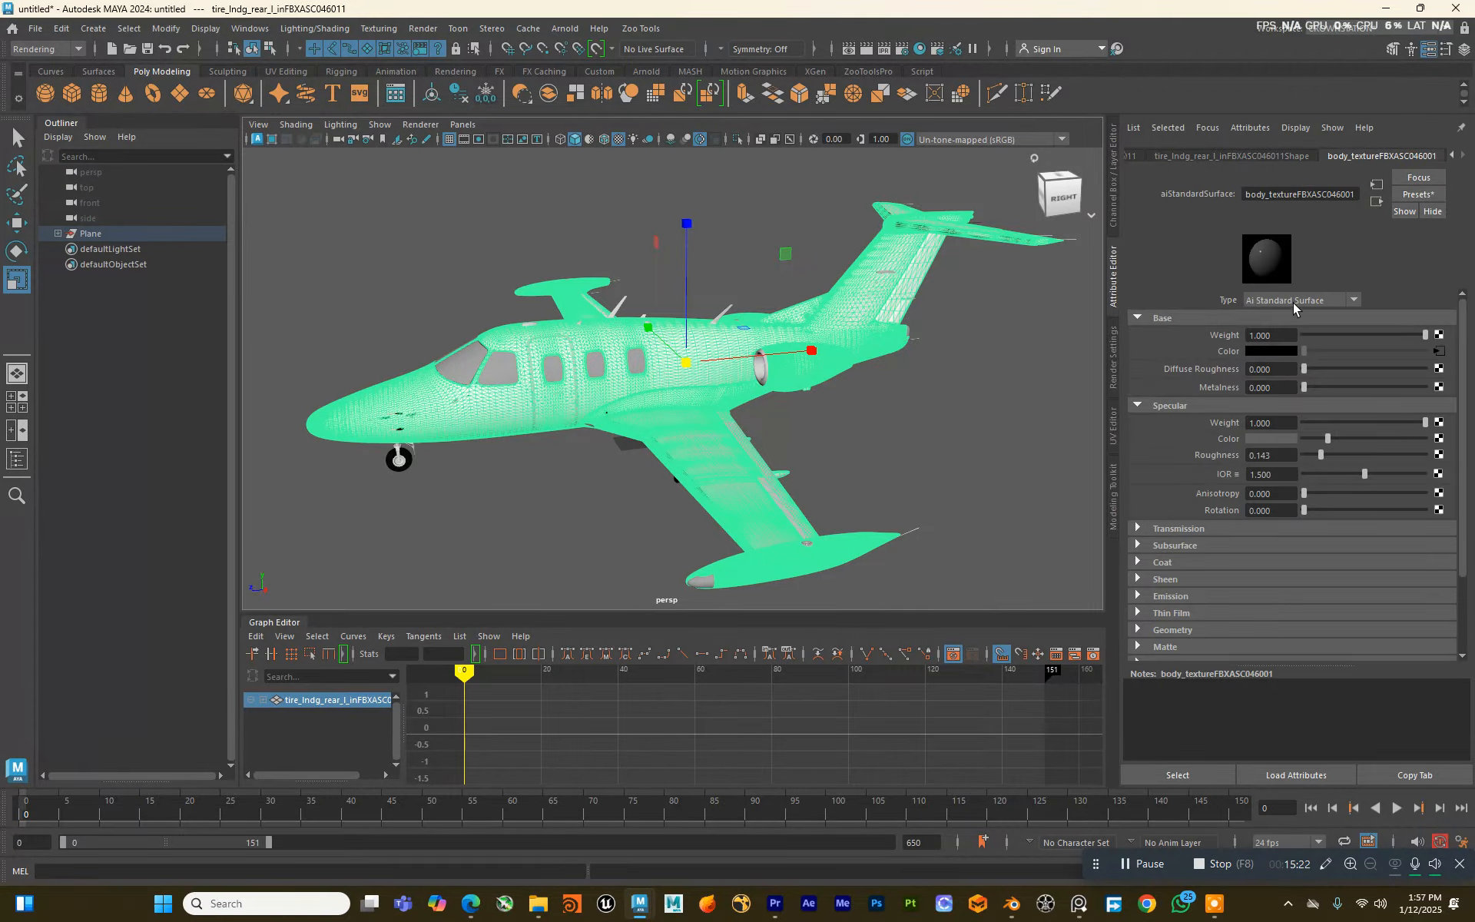
# Step: Open the file texture feeding the body material's base color and browse for its image in the sourceimages Plane Material folder
pyautogui.click(1438, 352)
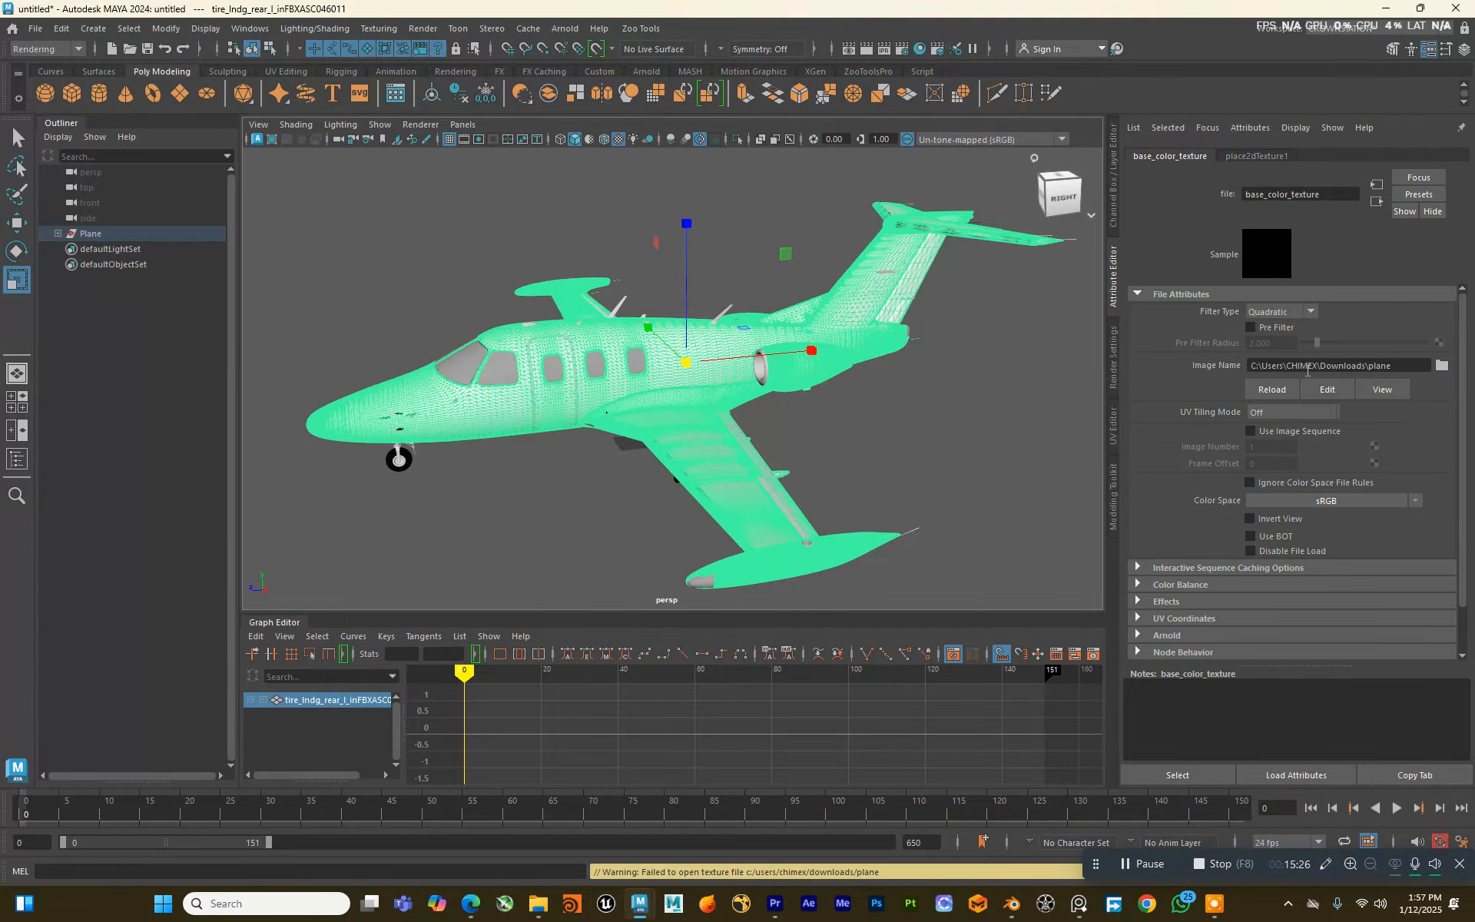
pyautogui.click(1441, 367)
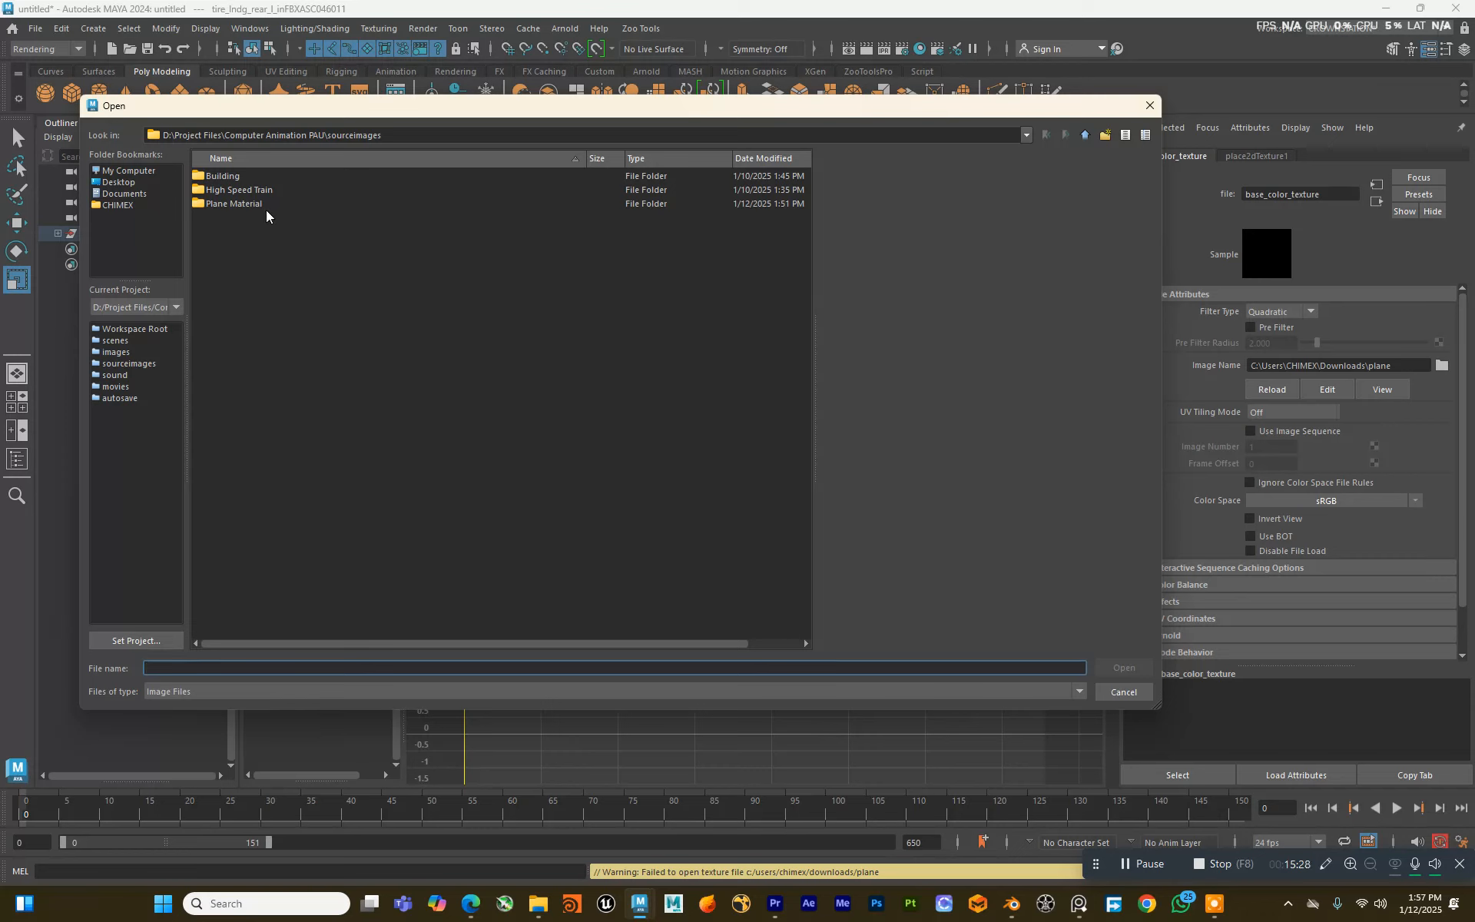
pyautogui.doubleClick(253, 205)
# Step: Compare the previews of bump-15000x15000 out_0.png, cockpit_2.png and Eclipse5_1.png to identify the body's color texture
pyautogui.click(255, 178)
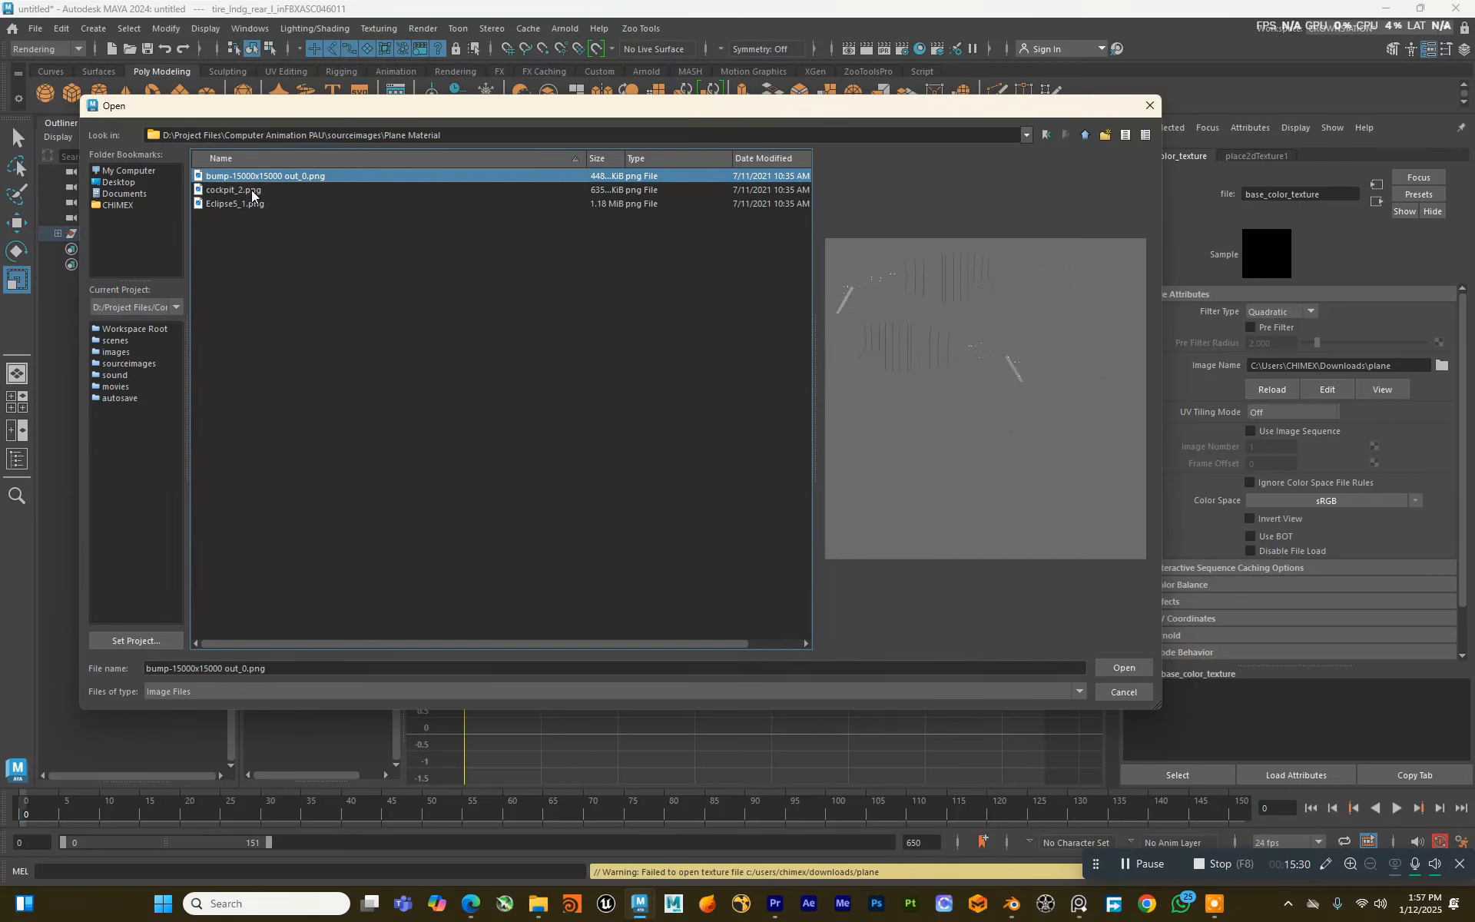
pyautogui.click(232, 192)
pyautogui.click(232, 206)
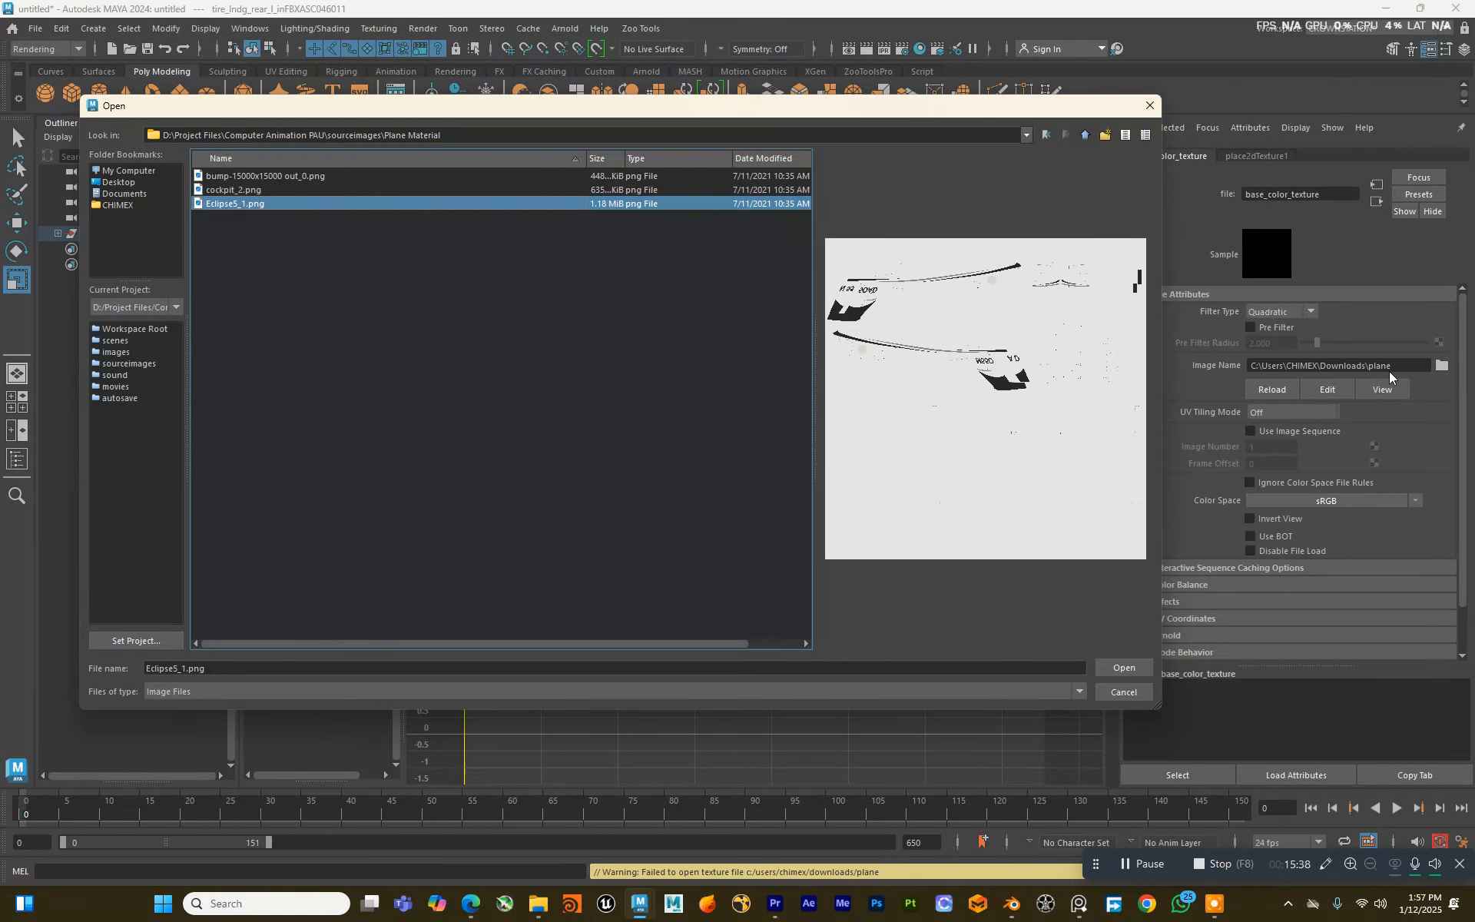
pyautogui.click(286, 189)
pyautogui.click(278, 176)
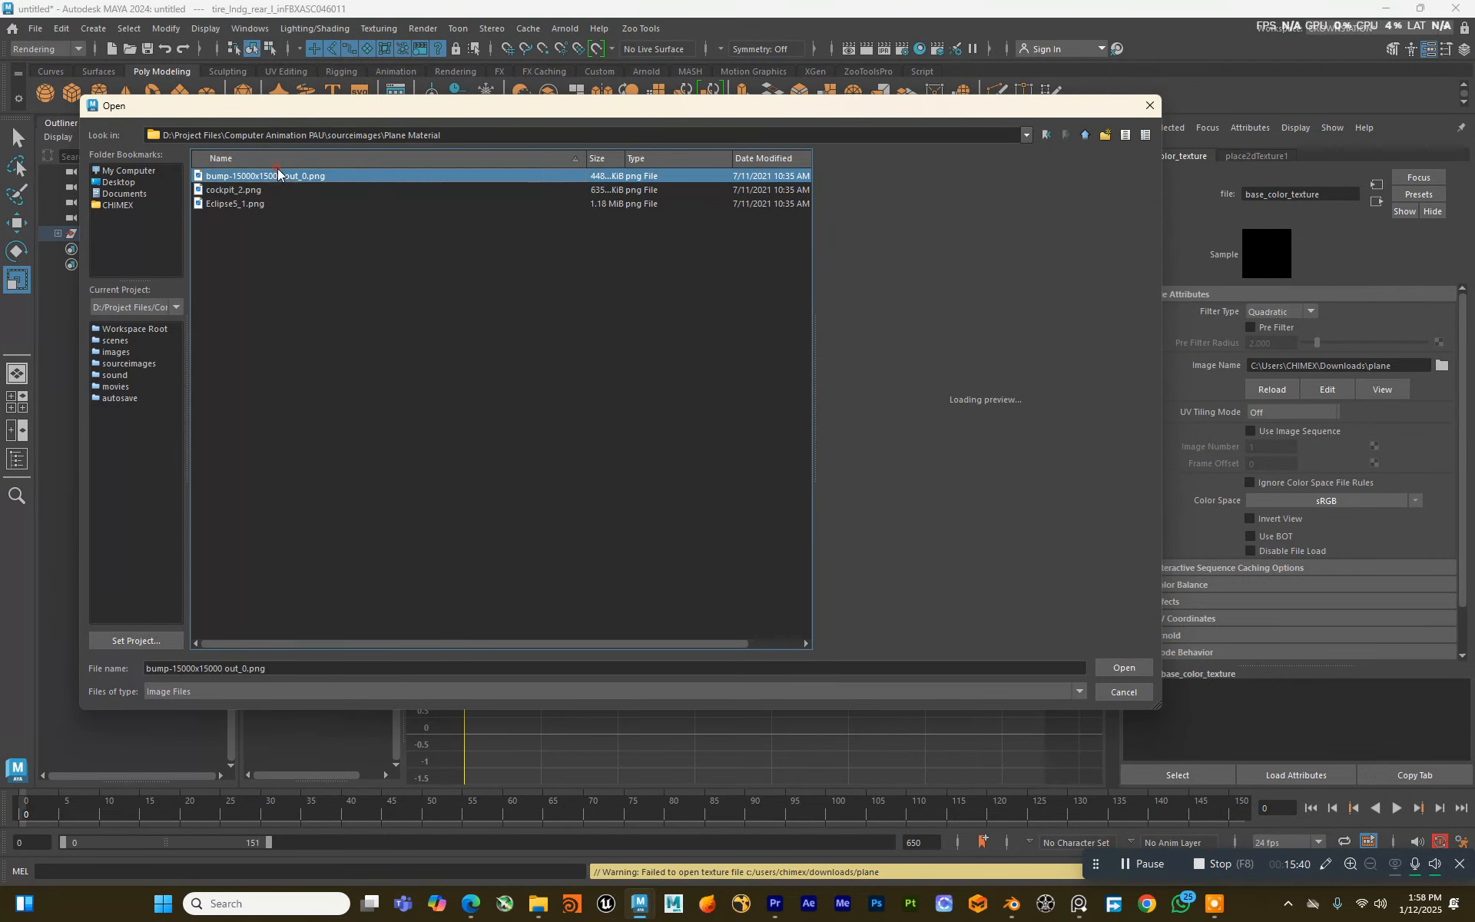
pyautogui.click(272, 192)
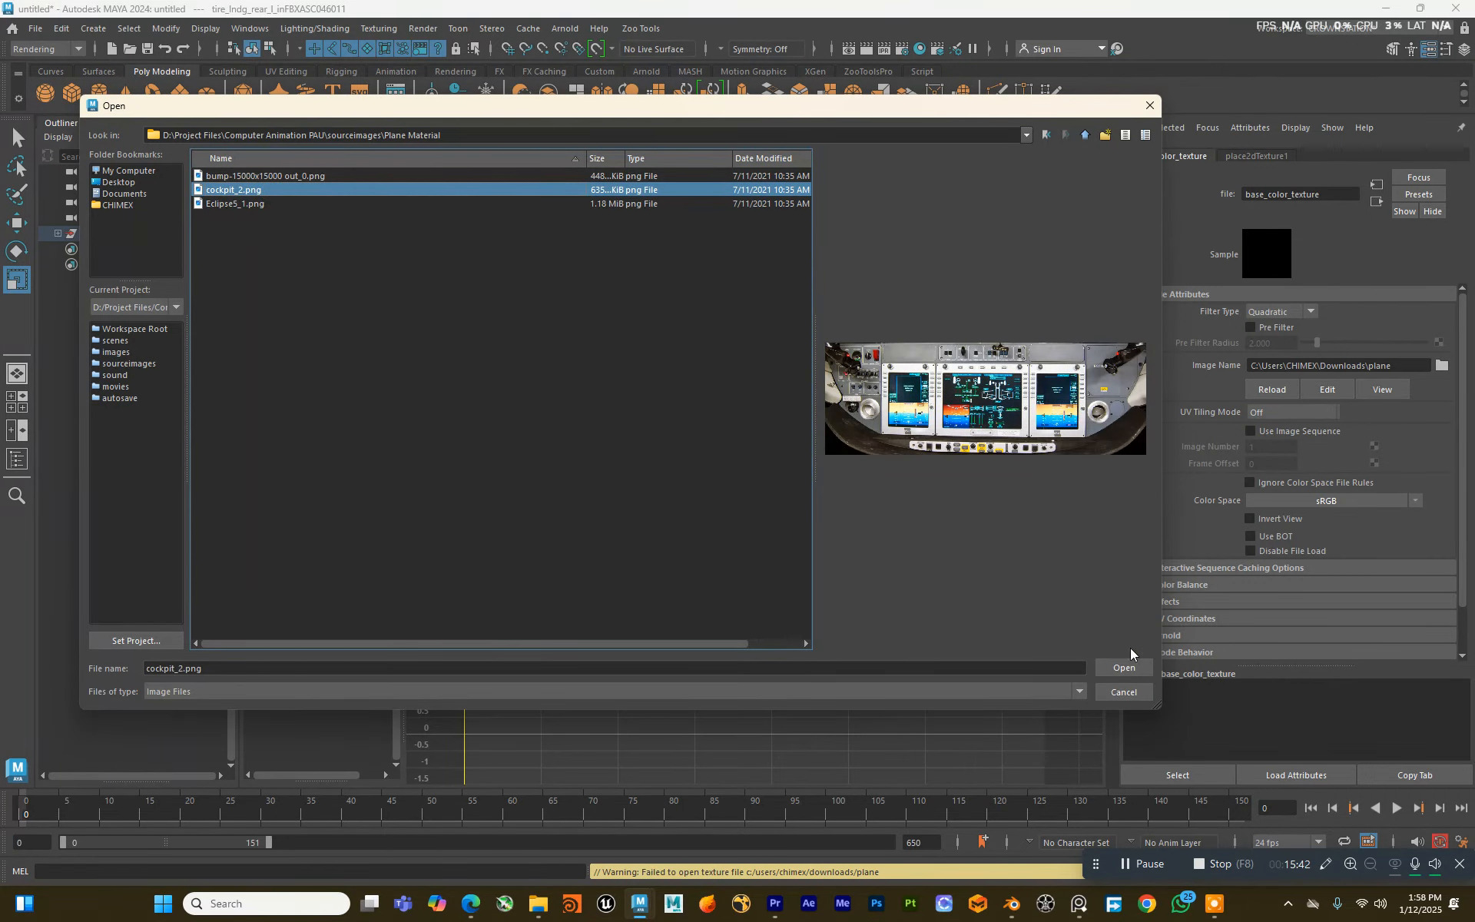
pyautogui.click(243, 204)
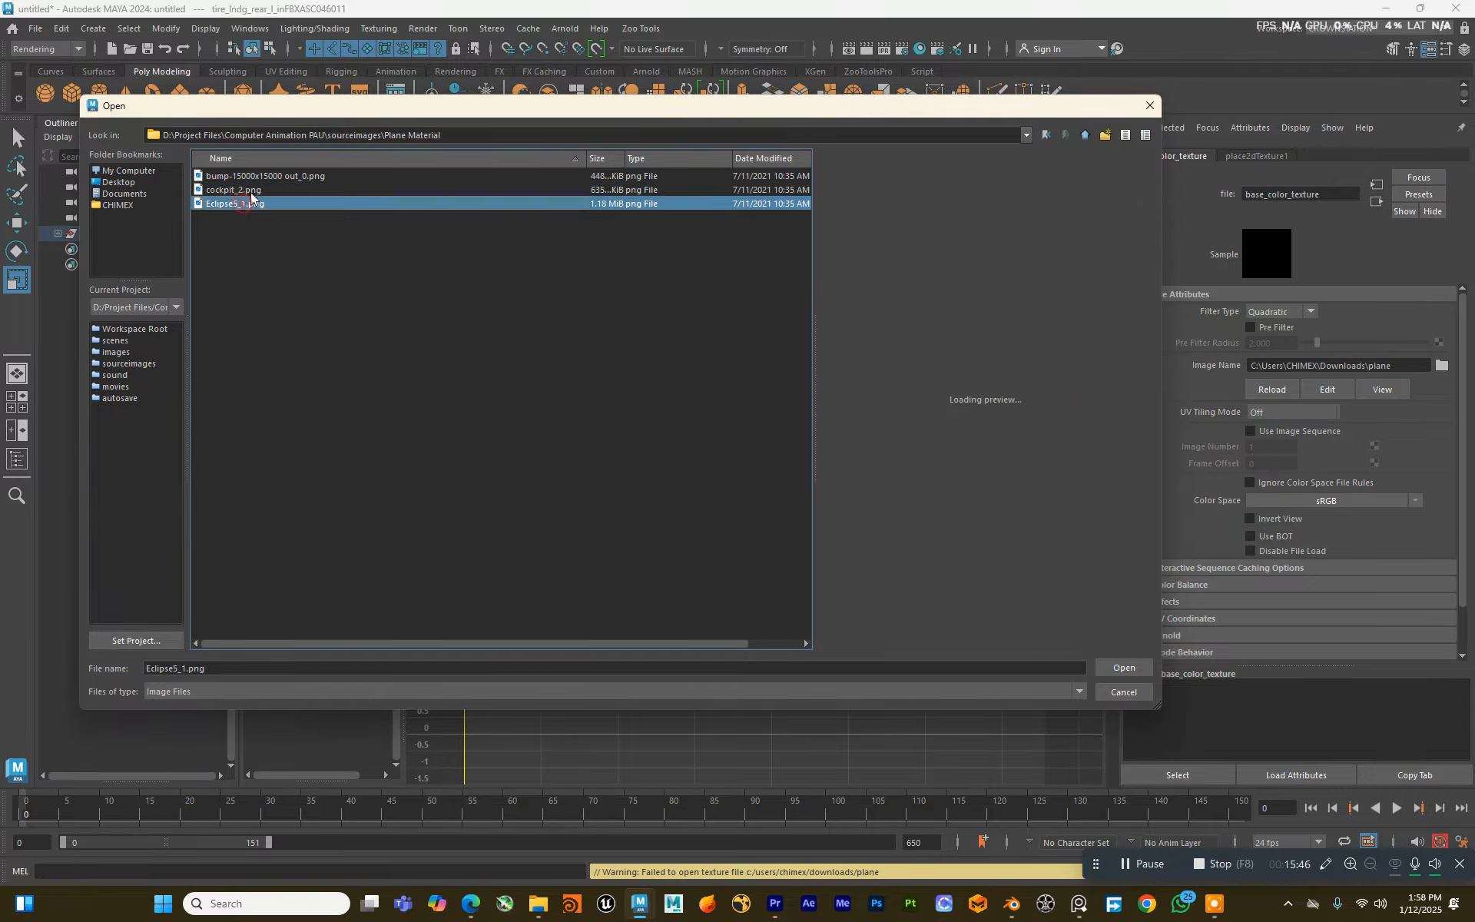
pyautogui.click(251, 176)
# Step: Load Eclipse5_1.png as the image of base_color_texture and deselect the mesh to check the plane's body
pyautogui.click(248, 205)
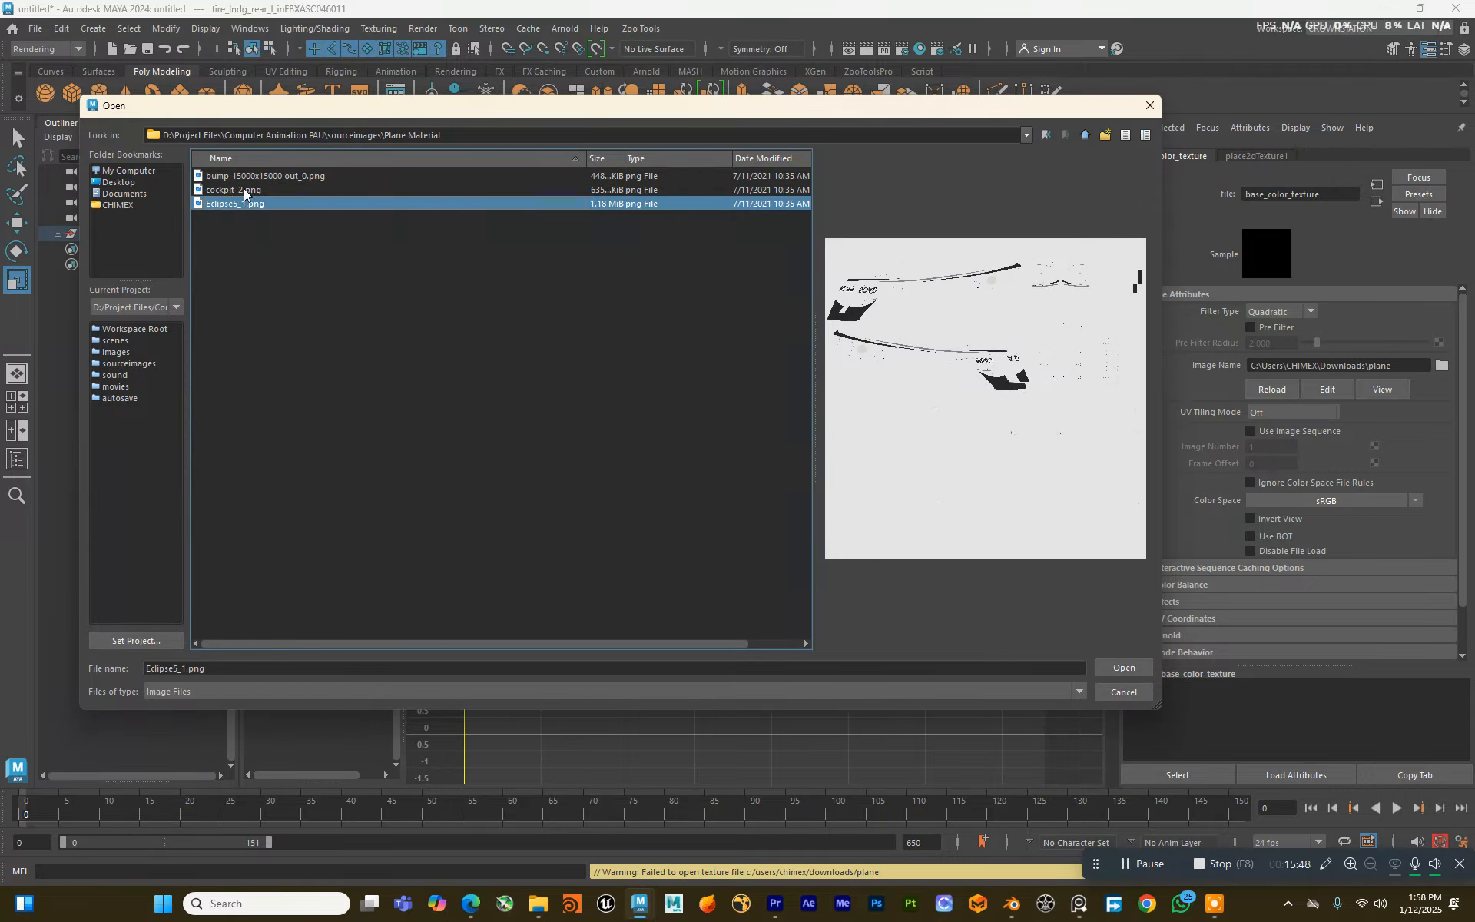
pyautogui.click(1142, 670)
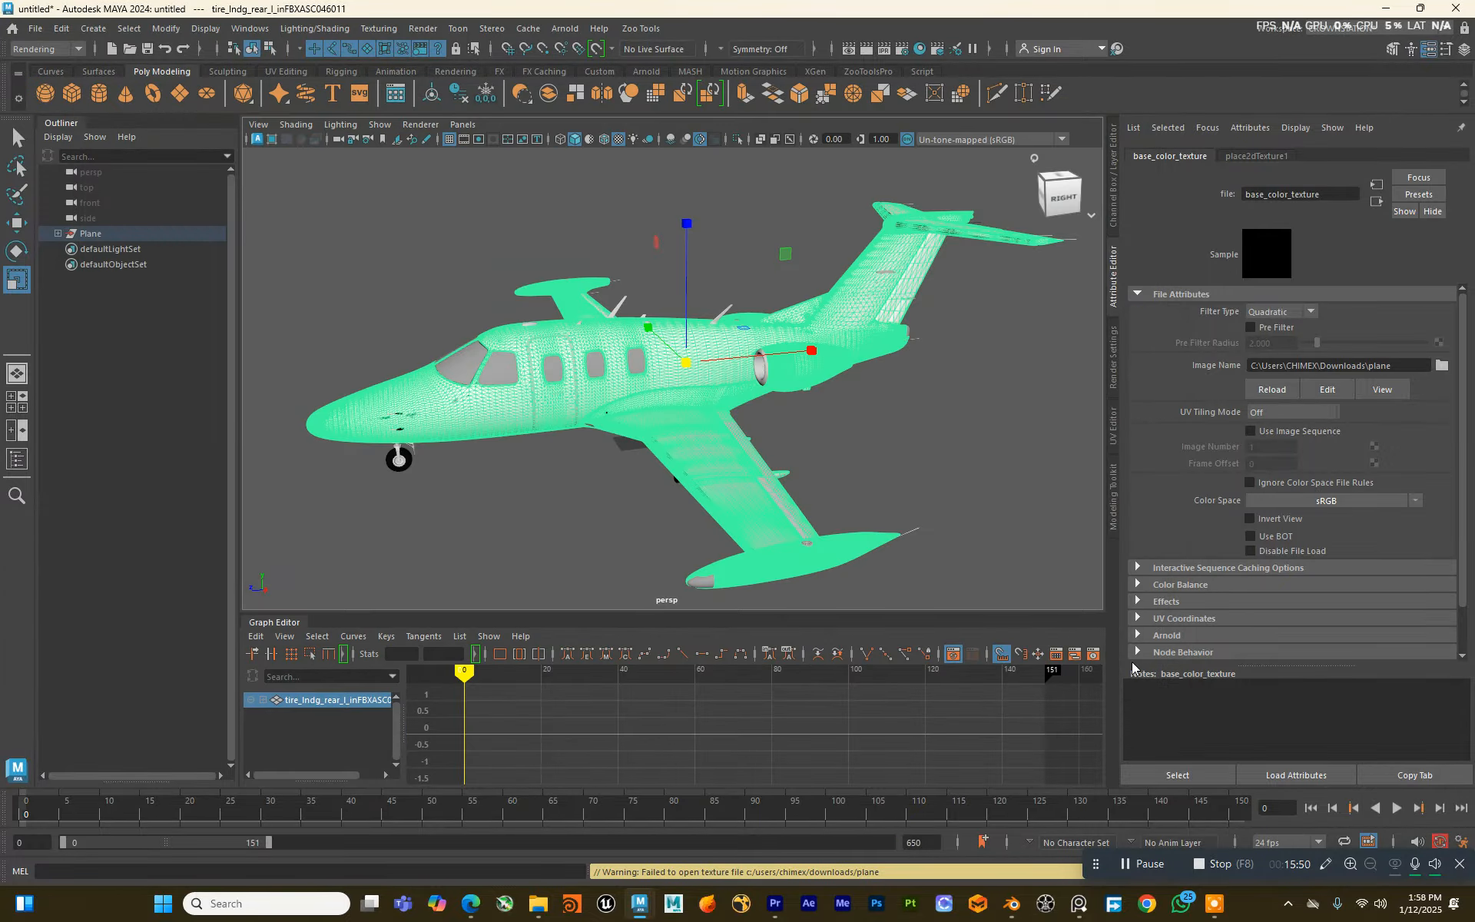
pyautogui.click(883, 442)
pyautogui.keyDown('alt'); pyautogui.moveTo(516, 372); pyautogui.dragTo(454, 382); pyautogui.keyUp('alt')
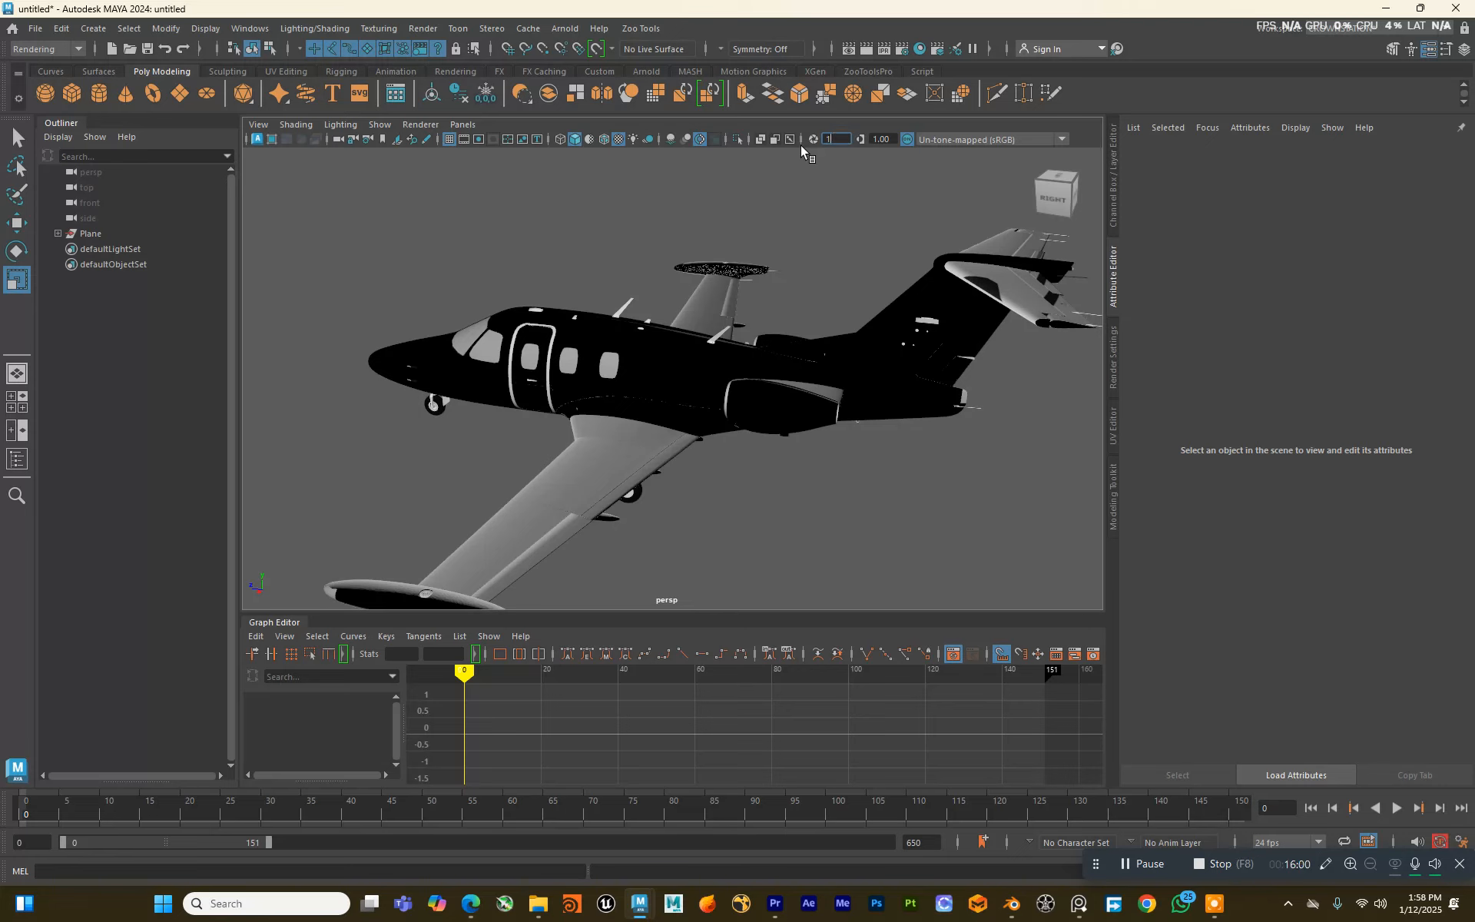
# Step: Set the perspective viewport's exposure to 1 and view the plane from its other side
pyautogui.press('Return')
pyautogui.keyDown('alt'); pyautogui.moveTo(671, 218); pyautogui.dragTo(738, 235); pyautogui.keyUp('alt')
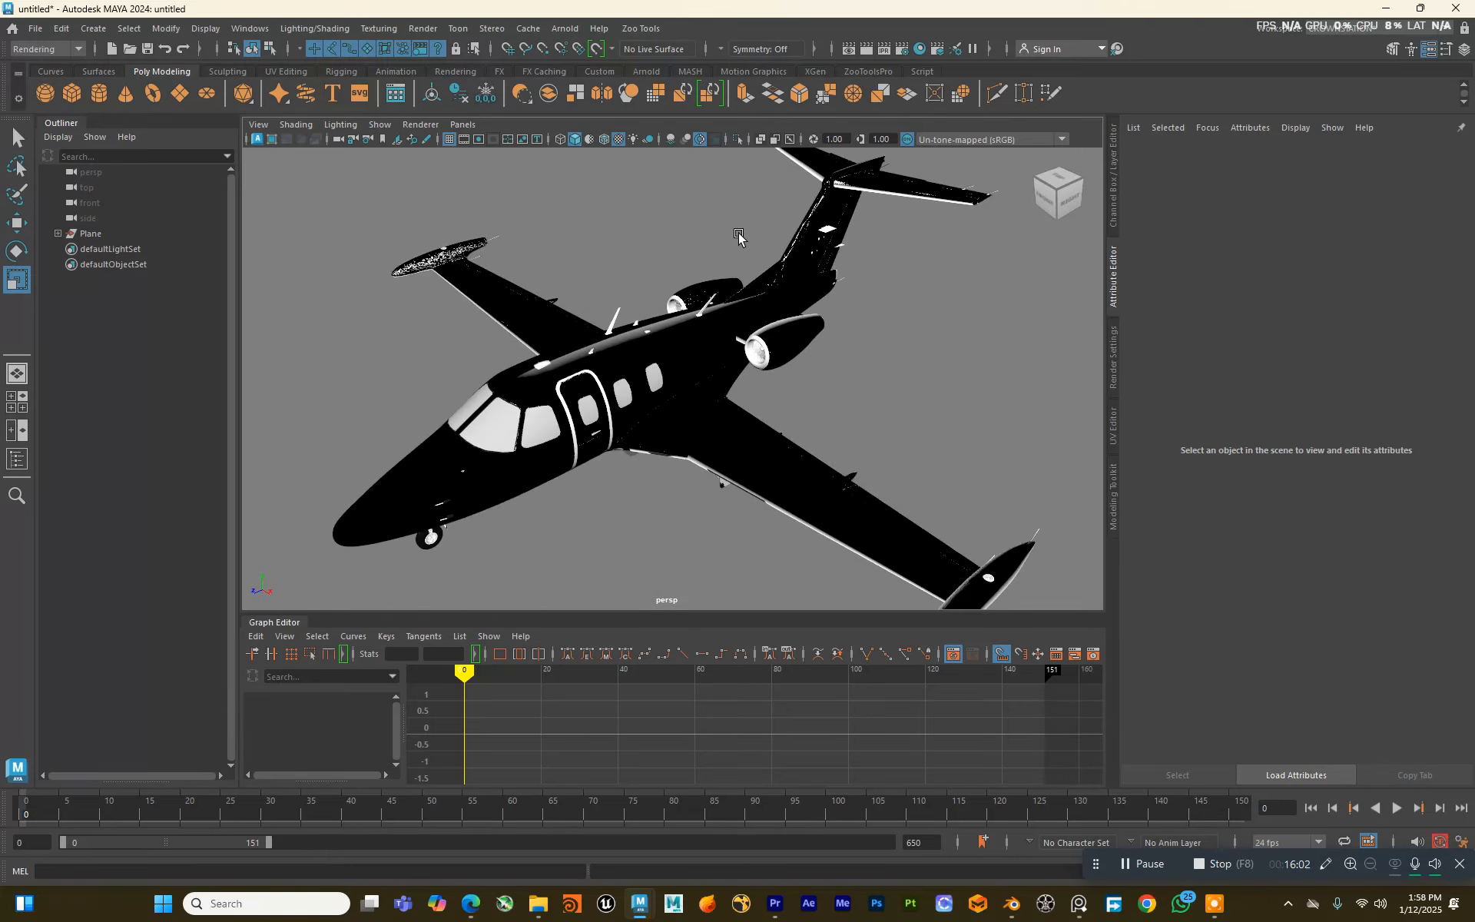
pyautogui.keyDown('alt'); pyautogui.moveTo(700, 315); pyautogui.dragTo(788, 308); pyautogui.keyUp('alt')
# Step: Reassign Eclipse5_1.png from the Plane Material folder as the image of the body material's base colour texture
pyautogui.click(474, 378)
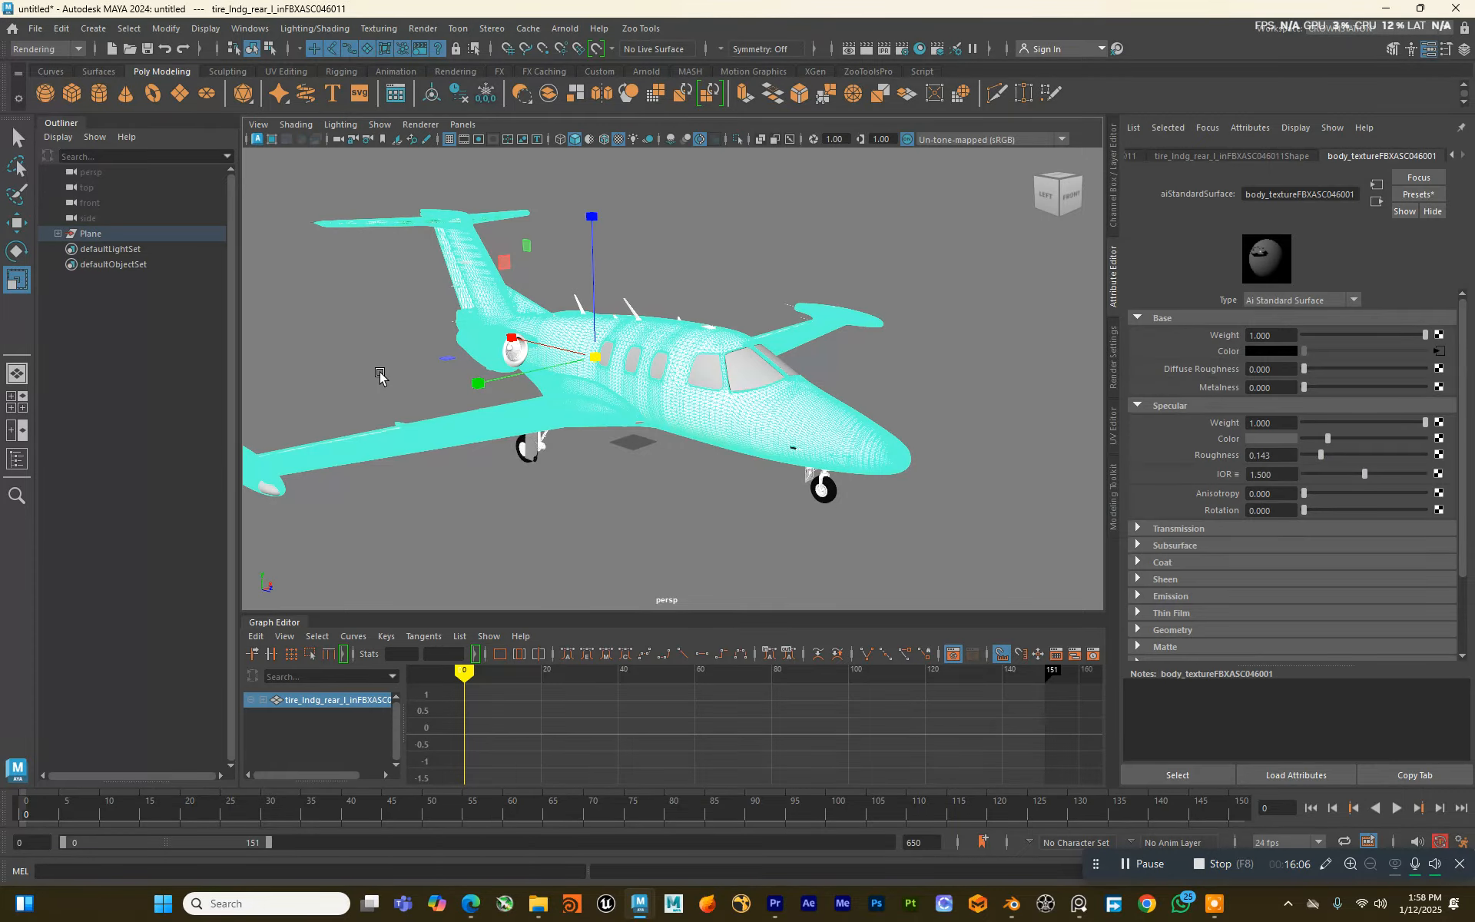
pyautogui.click(1439, 352)
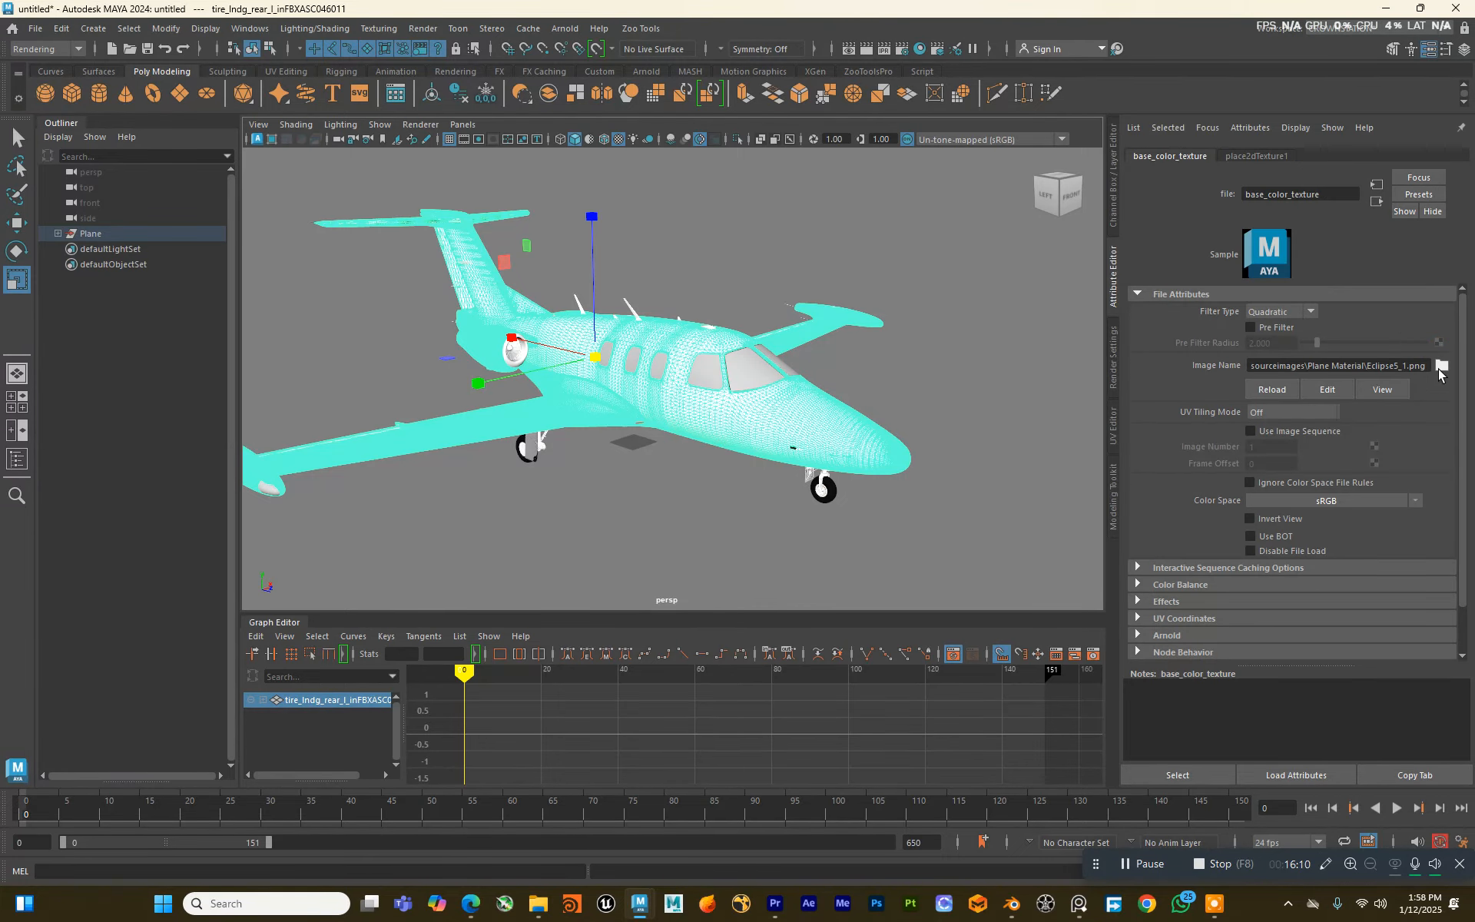
pyautogui.click(1441, 367)
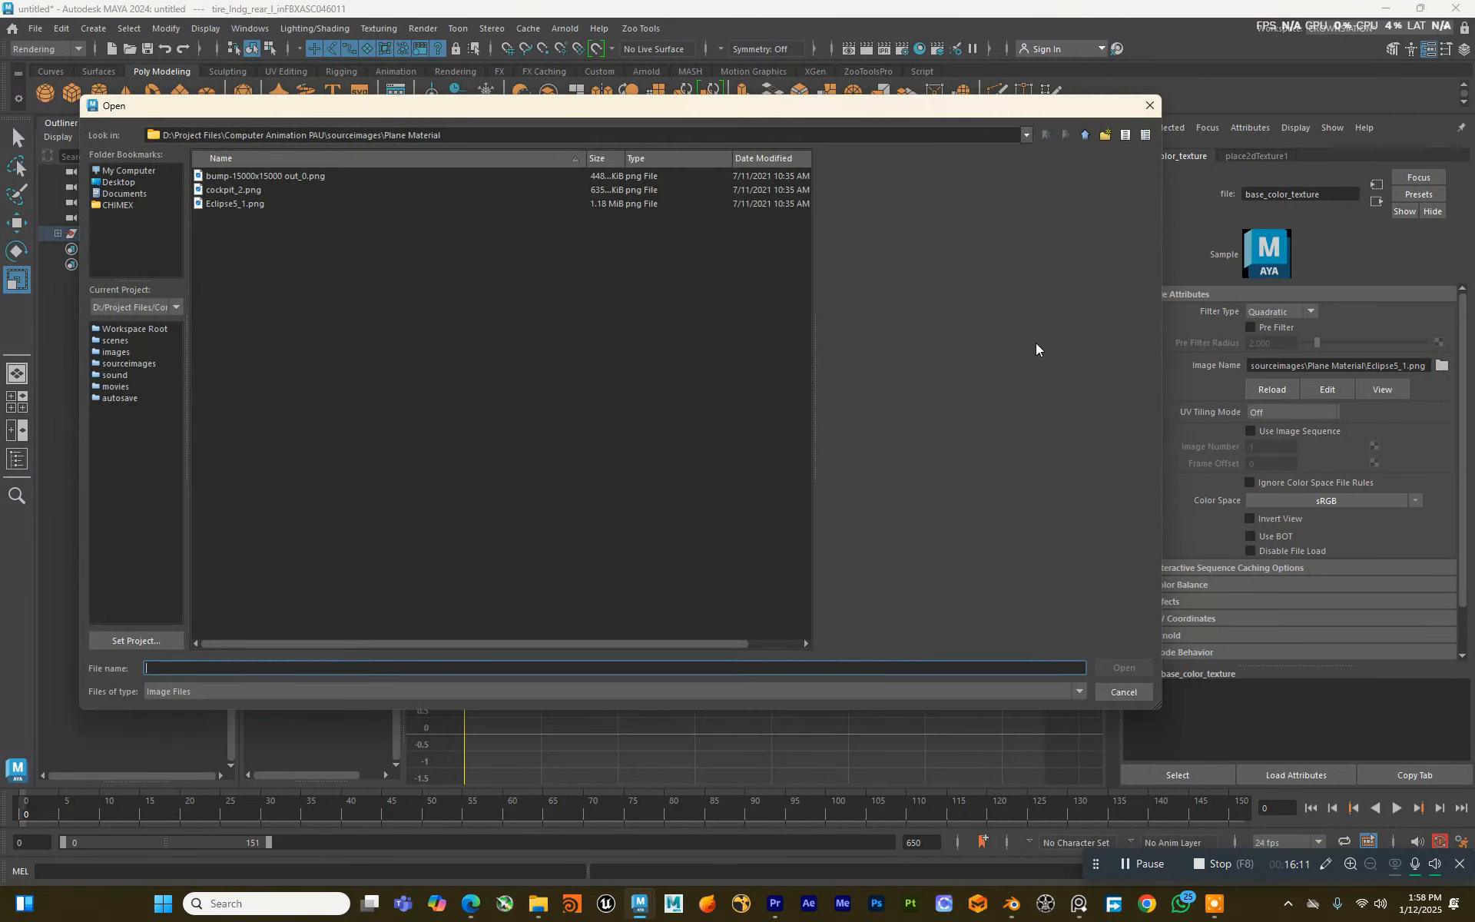
pyautogui.click(268, 206)
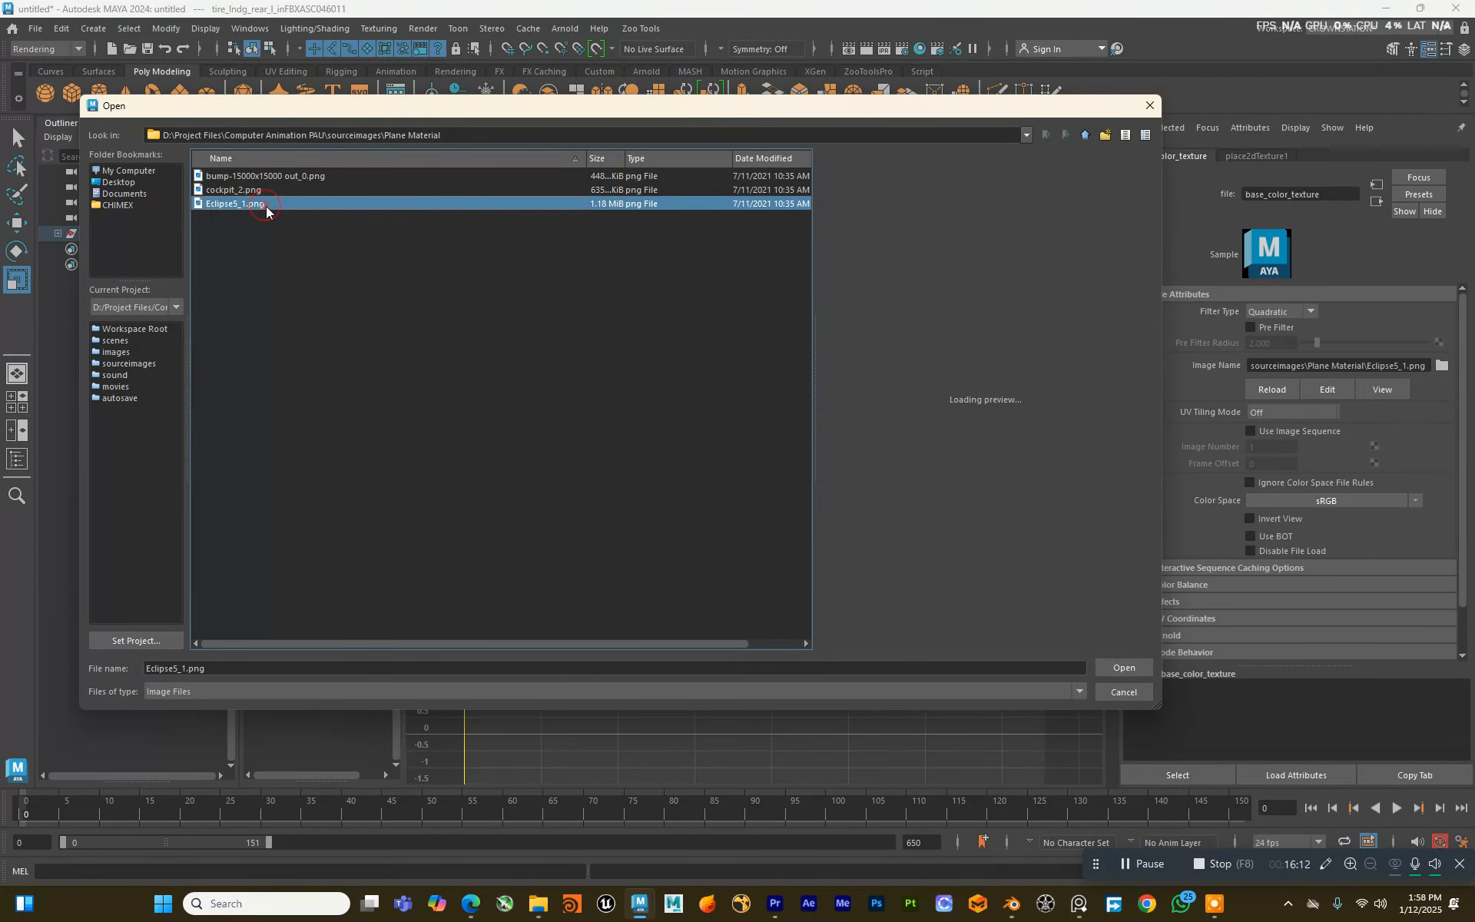
pyautogui.click(1115, 666)
pyautogui.click(929, 430)
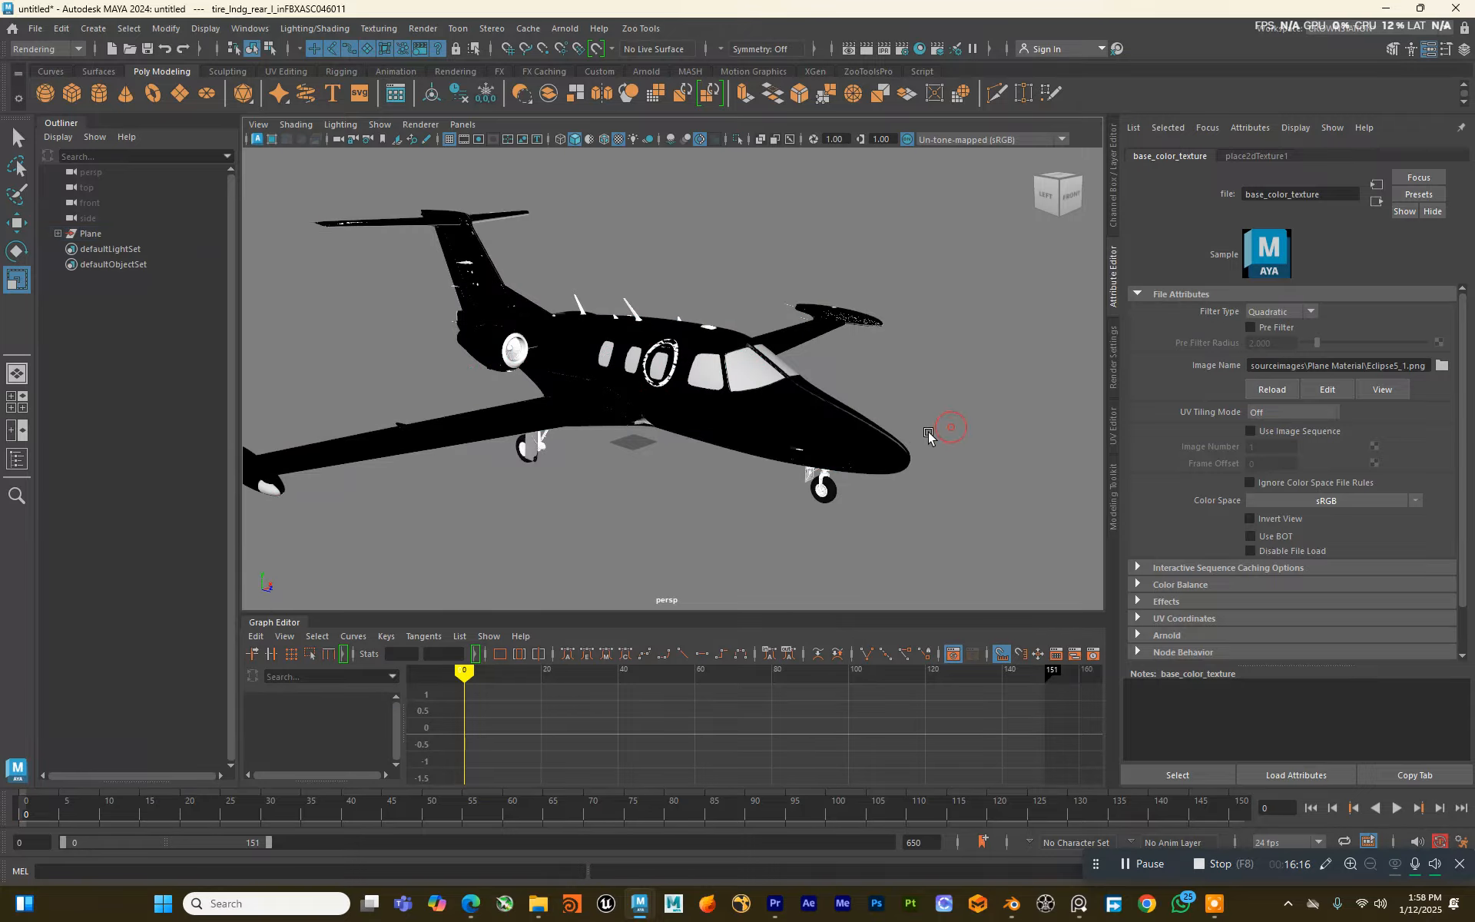
# Step: Change the viewport's lighting option and check the shading of the plane's body
pyautogui.keyDown('alt'); pyautogui.moveTo(909, 402); pyautogui.dragTo(865, 393); pyautogui.keyUp('alt')
pyautogui.scroll(5, 640, 310)
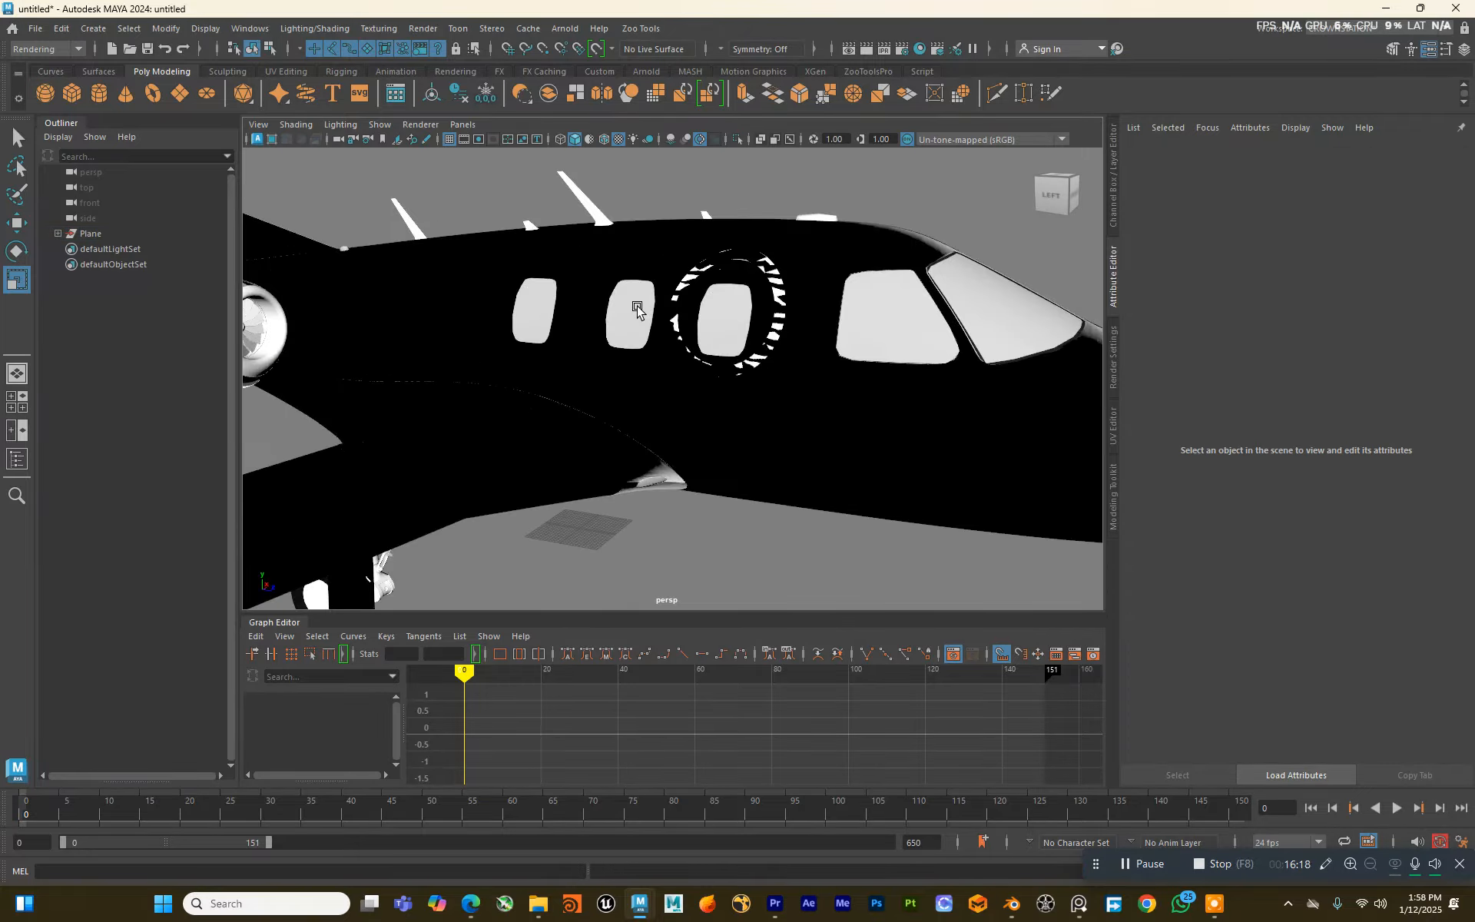
pyautogui.keyDown('alt'); pyautogui.moveTo(718, 257); pyautogui.dragTo(764, 277); pyautogui.keyUp('alt')
pyautogui.click(763, 278)
pyautogui.press('f')
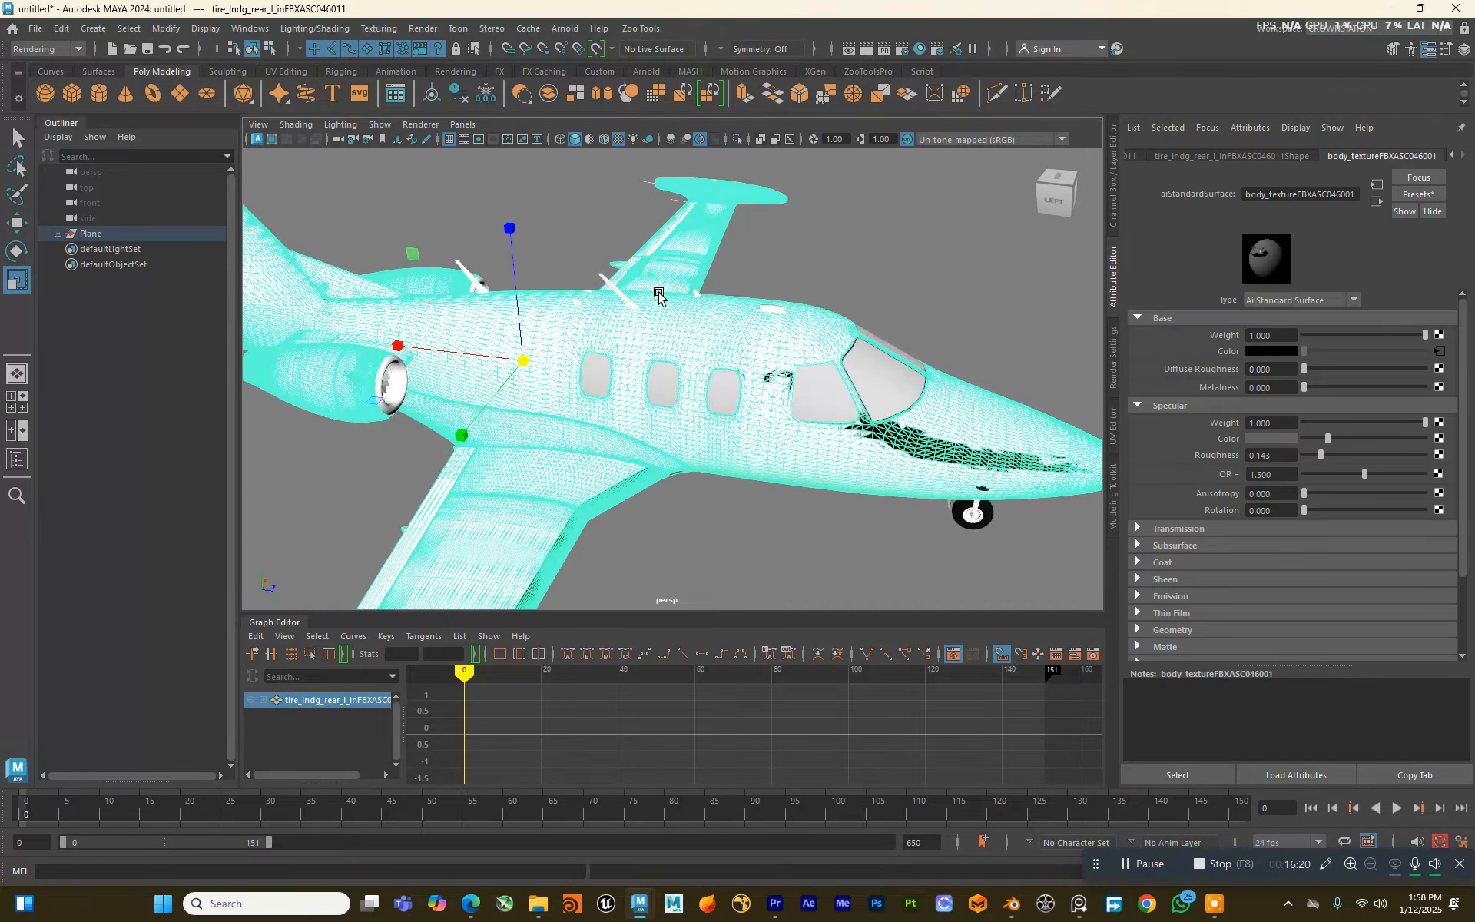
pyautogui.click(341, 124)
pyautogui.click(385, 235)
pyautogui.click(570, 221)
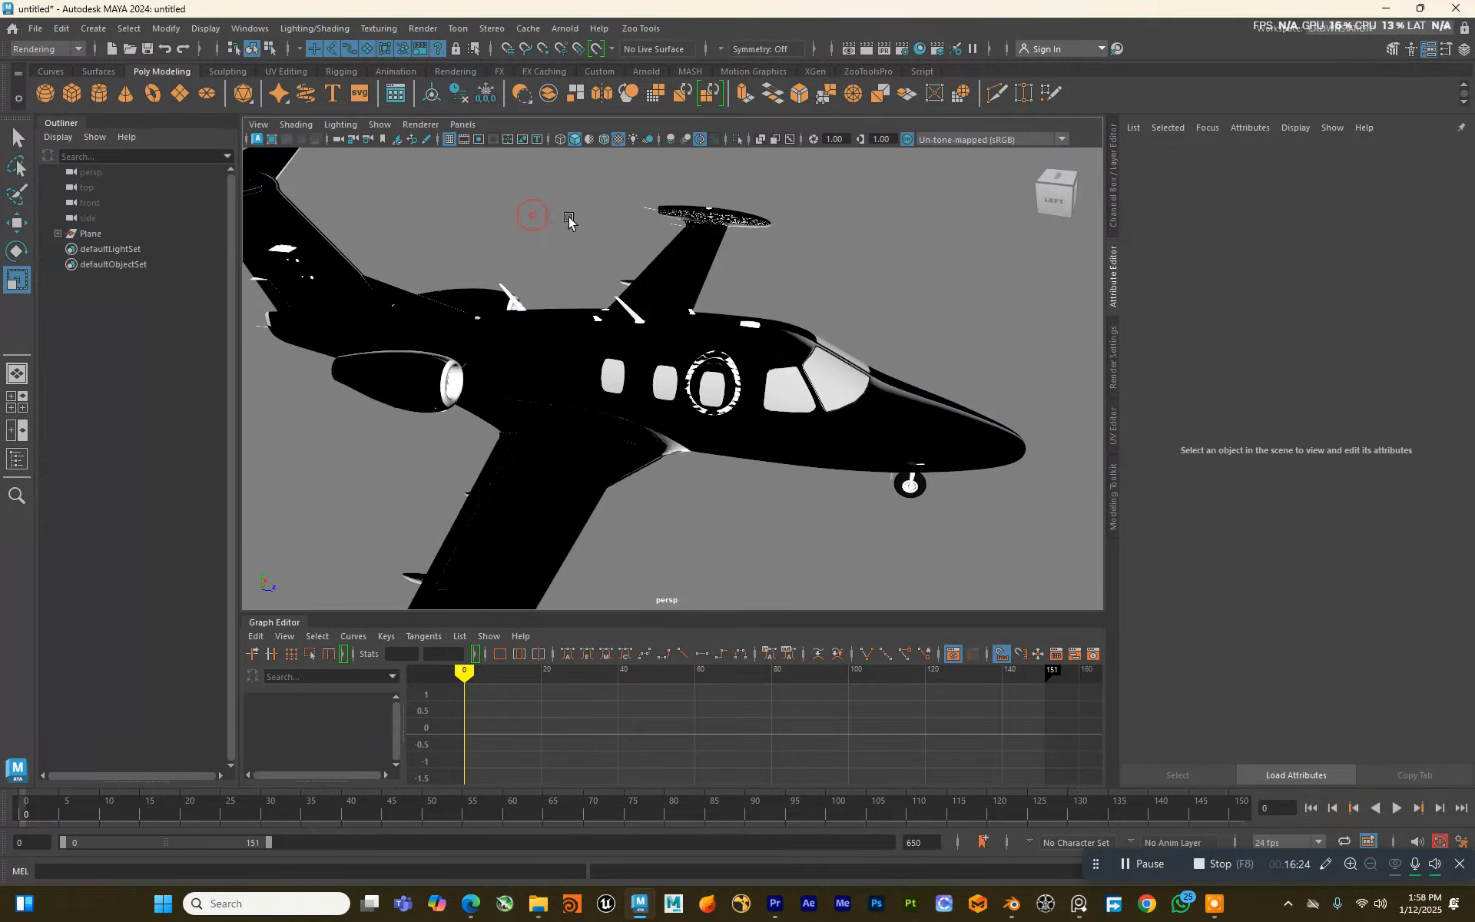
pyautogui.keyDown('alt'); pyautogui.moveTo(570, 220); pyautogui.dragTo(339, 290); pyautogui.keyUp('alt')
pyautogui.keyDown('alt'); pyautogui.moveTo(751, 329); pyautogui.dragTo(839, 271); pyautogui.keyUp('alt')
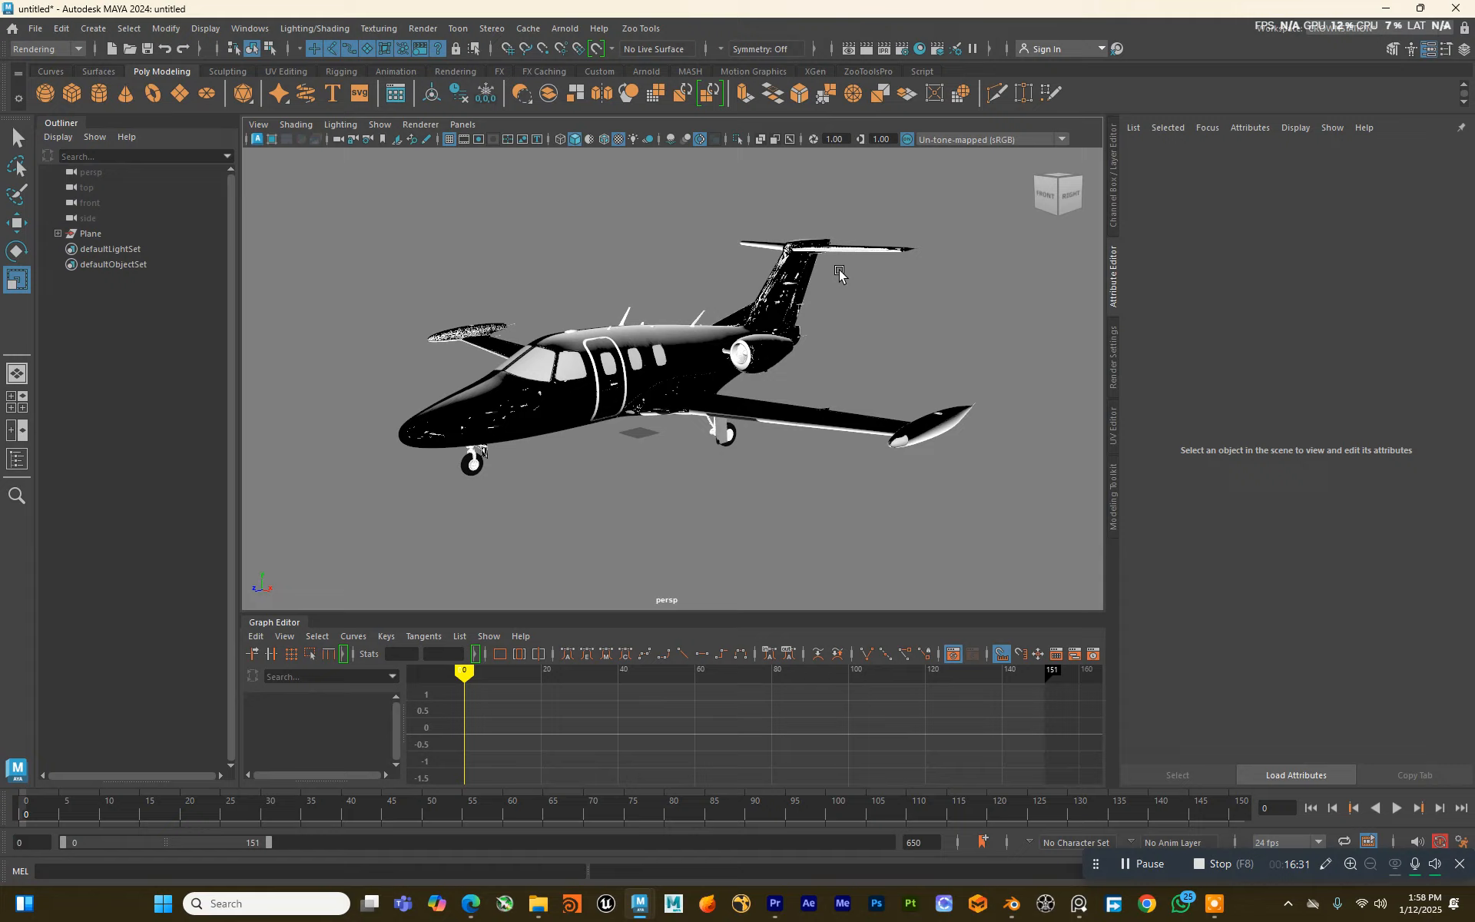
# Step: Examine the black shading on the plane's fuselage, wings and engines up close and from several angles
pyautogui.click(686, 359)
pyautogui.keyDown('alt'); pyautogui.moveTo(653, 342); pyautogui.dragTo(602, 338); pyautogui.keyUp('alt')
pyautogui.click(724, 341)
pyautogui.keyDown('alt'); pyautogui.moveTo(599, 339); pyautogui.dragTo(697, 376, button='right'); pyautogui.keyUp('alt')
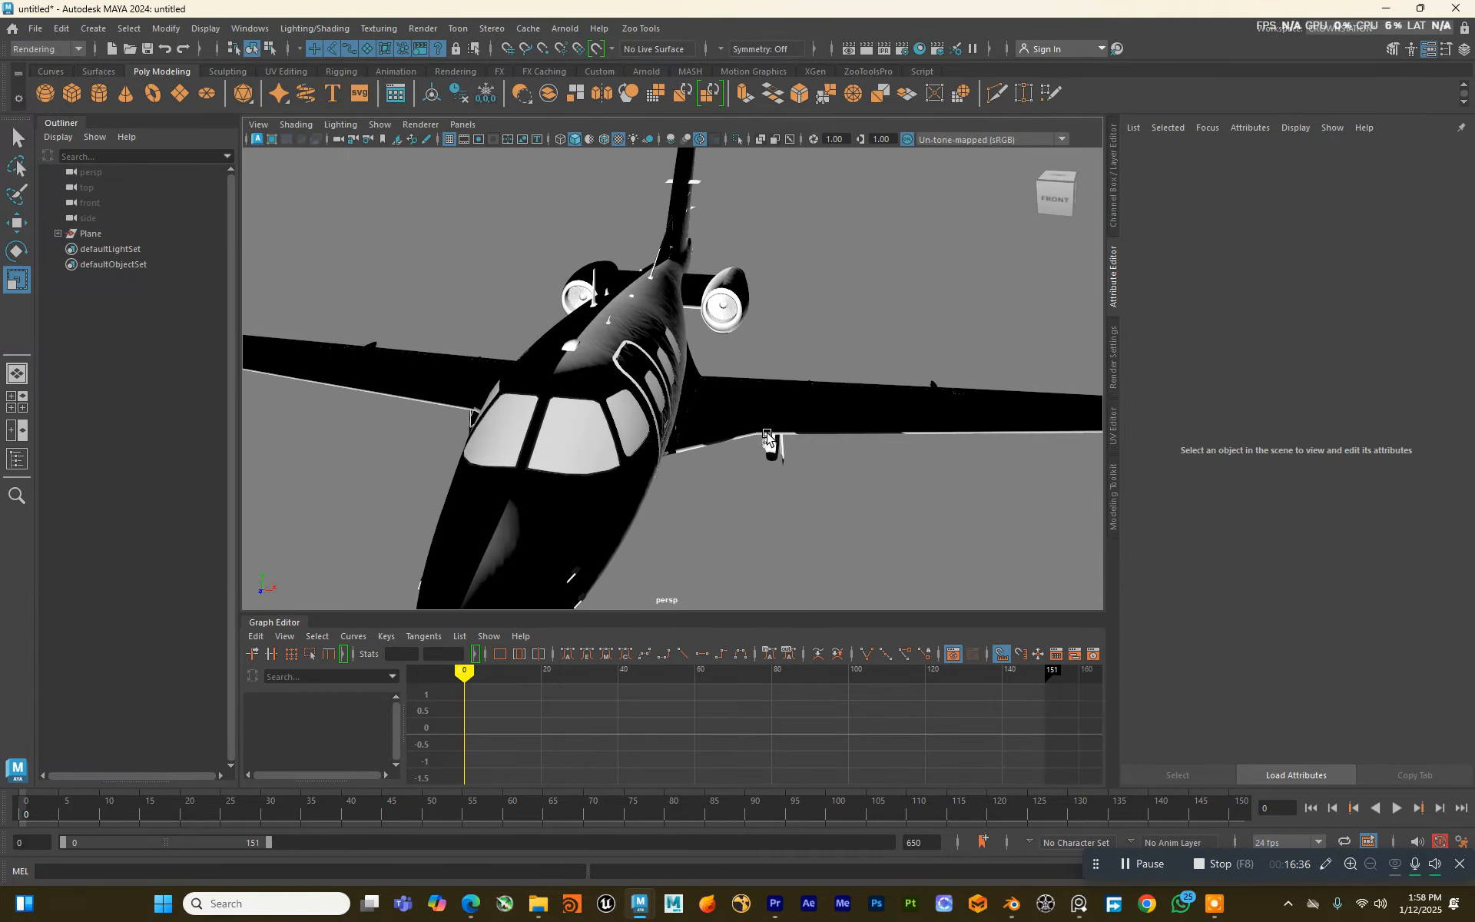
pyautogui.moveTo(697, 376)
pyautogui.keyDown('alt'); pyautogui.mouseDown()
pyautogui.moveTo(623, 371)
pyautogui.moveTo(646, 361)
pyautogui.moveTo(634, 299)
pyautogui.moveTo(608, 366)
pyautogui.moveTo(524, 303)
pyautogui.moveTo(579, 186)
pyautogui.moveTo(635, 234)
pyautogui.moveTo(596, 257)
pyautogui.moveTo(611, 269)
pyautogui.moveTo(589, 313)
pyautogui.moveTo(719, 361)
pyautogui.mouseUp(); pyautogui.keyUp('alt')
pyautogui.click(531, 319)
pyautogui.keyDown('alt'); pyautogui.moveTo(819, 359); pyautogui.dragTo(814, 266, button='middle'); pyautogui.keyUp('alt')
pyautogui.keyDown('alt'); pyautogui.moveTo(914, 368); pyautogui.dragTo(762, 370, button='right'); pyautogui.keyUp('alt')
pyautogui.keyDown('alt'); pyautogui.moveTo(762, 370); pyautogui.dragTo(708, 378); pyautogui.keyUp('alt')
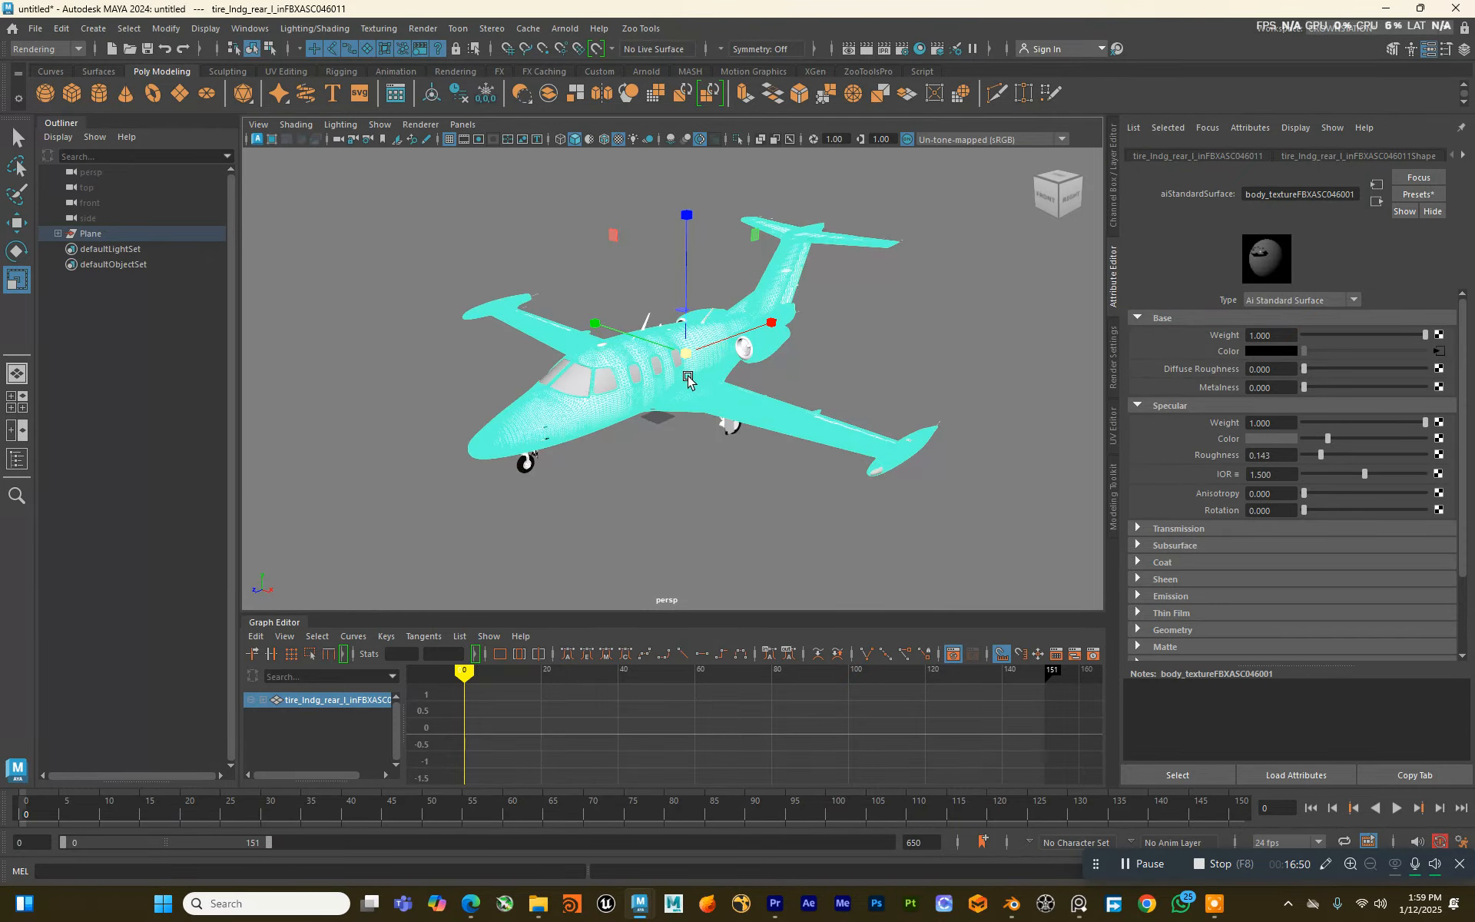
# Step: Break the texture connection on the base Color of the plane's body material
pyautogui.rightClick(1229, 354)
pyautogui.click(1276, 397)
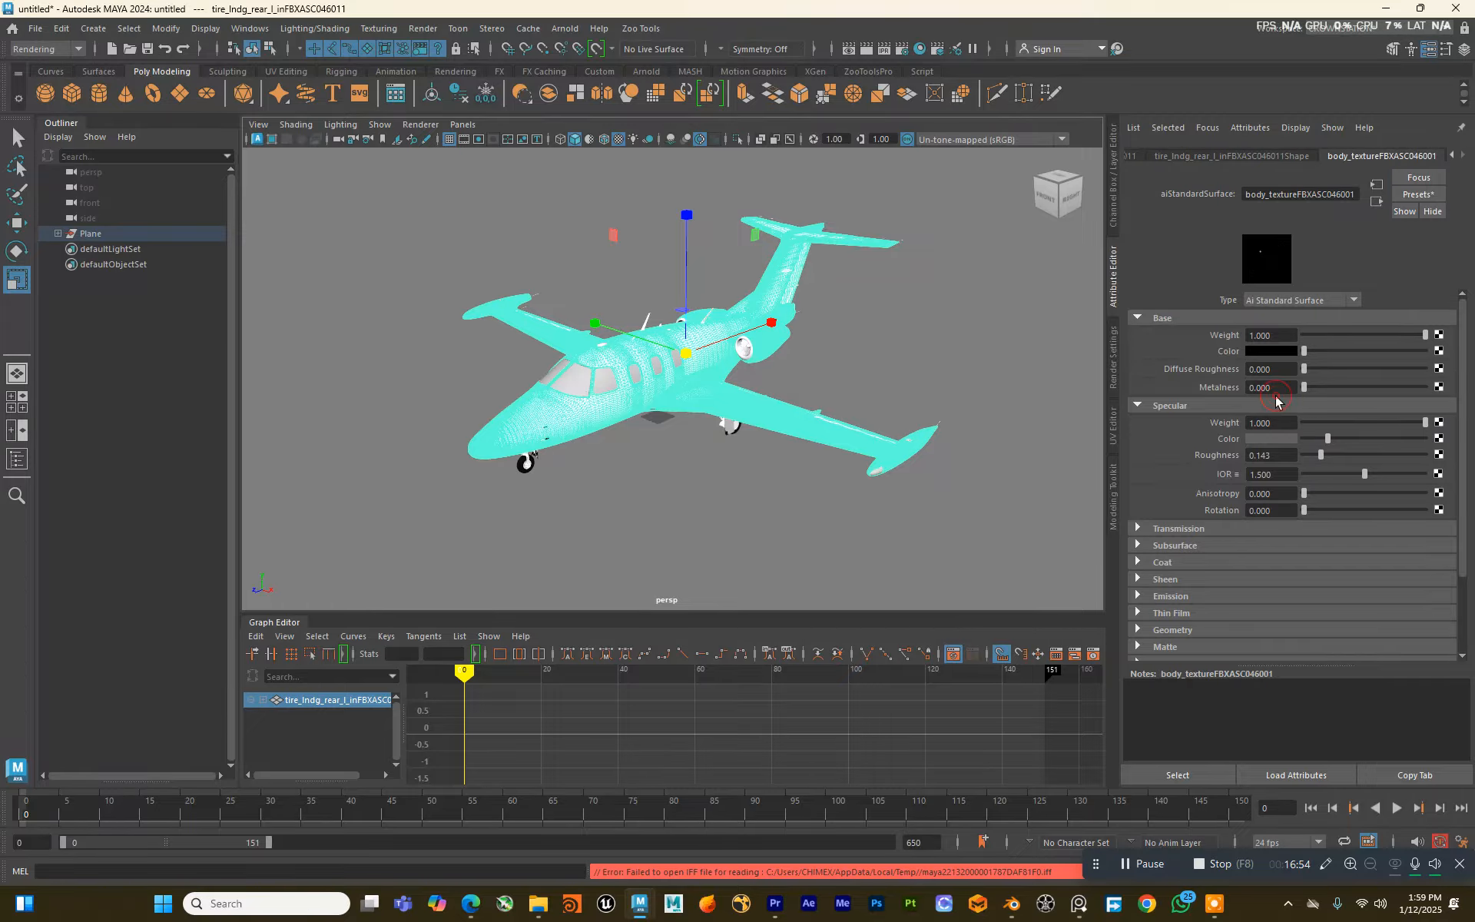
pyautogui.click(899, 344)
pyautogui.moveTo(721, 371)
pyautogui.keyDown('alt'); pyautogui.mouseDown()
pyautogui.moveTo(737, 340)
pyautogui.moveTo(702, 368)
pyautogui.mouseUp(); pyautogui.keyUp('alt')
# Step: Switch to the Modeling menu set and reverse the normals of the plane's body mesh
pyautogui.click(688, 381)
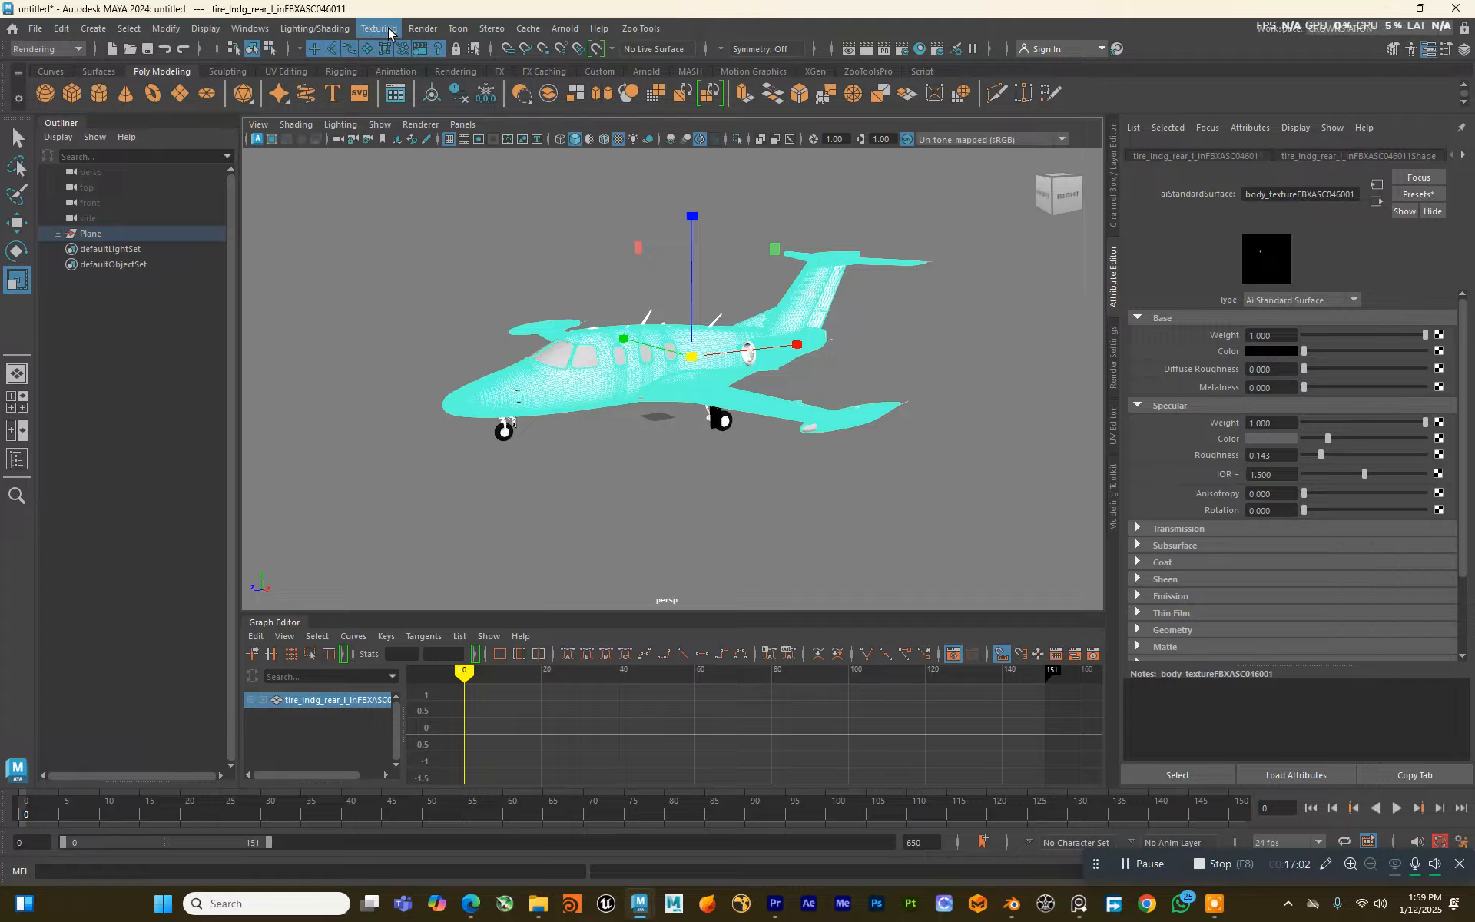
pyautogui.click(46, 49)
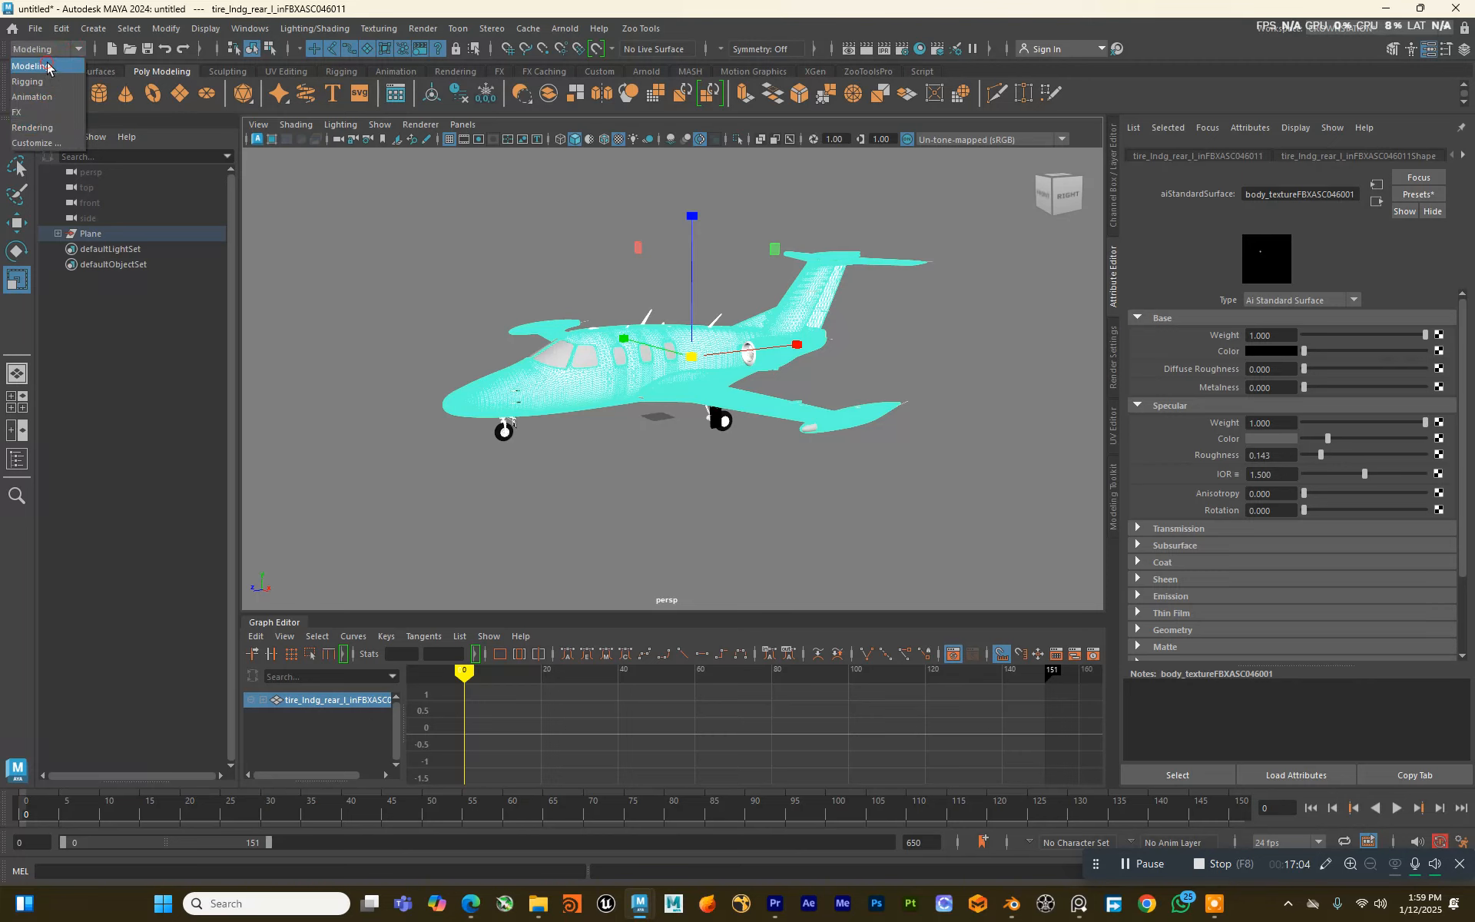
pyautogui.click(40, 52)
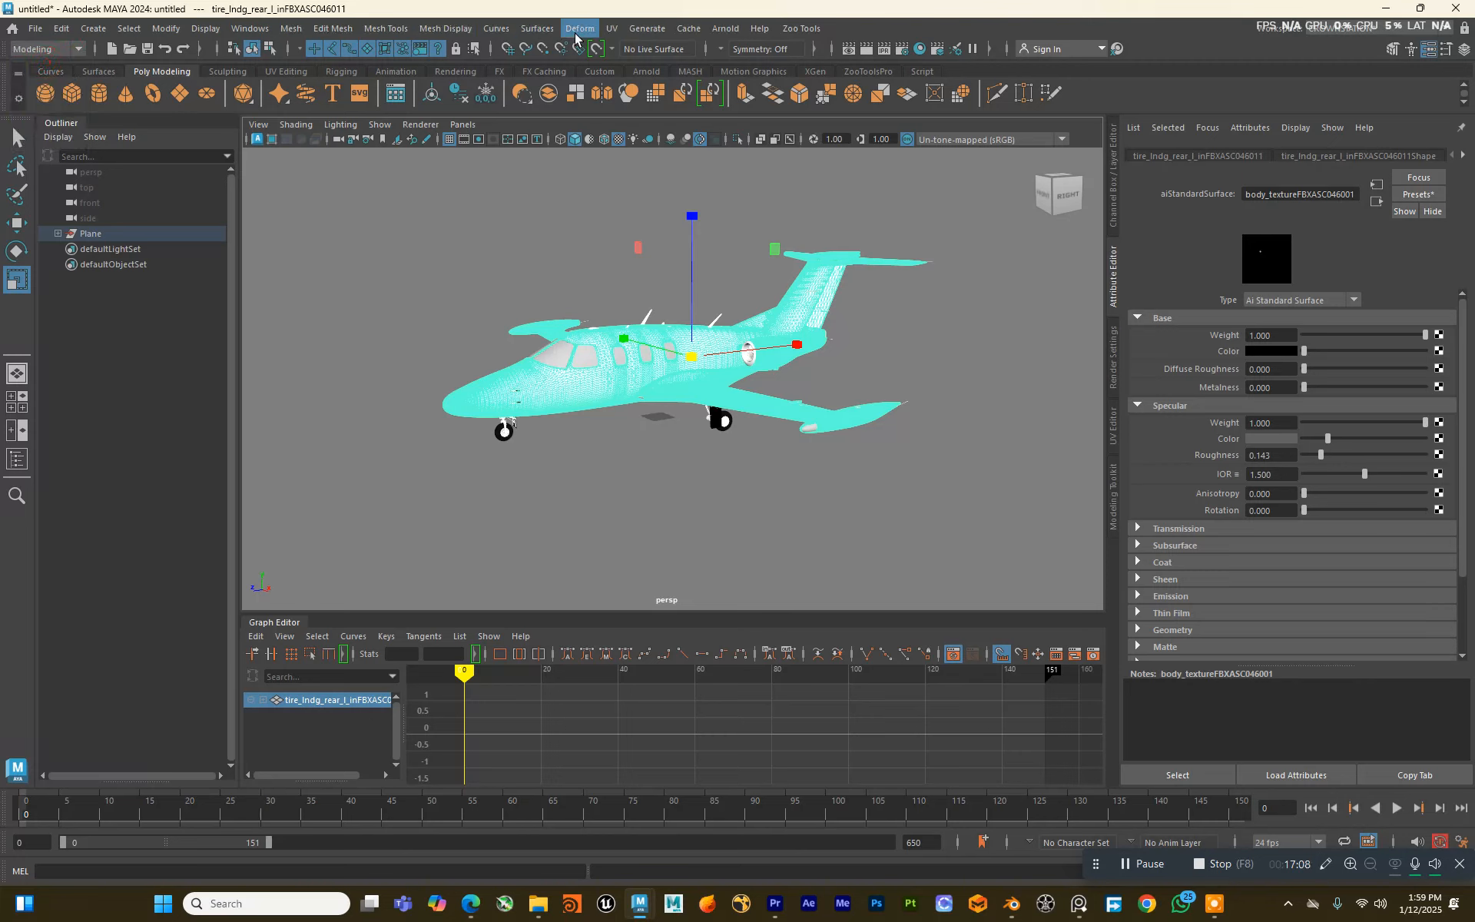
pyautogui.click(438, 29)
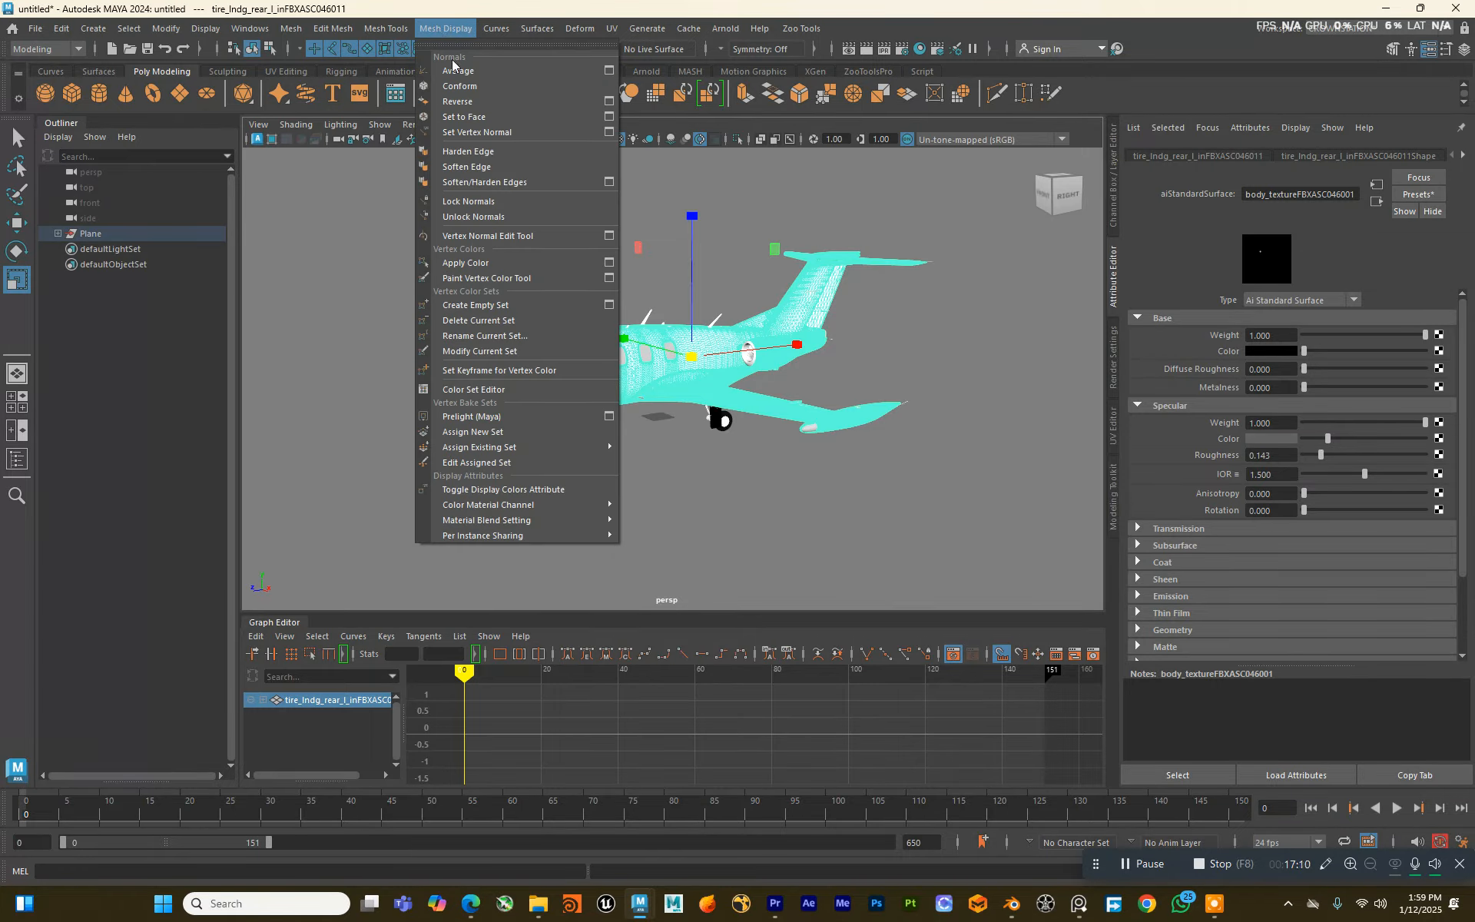
pyautogui.click(461, 102)
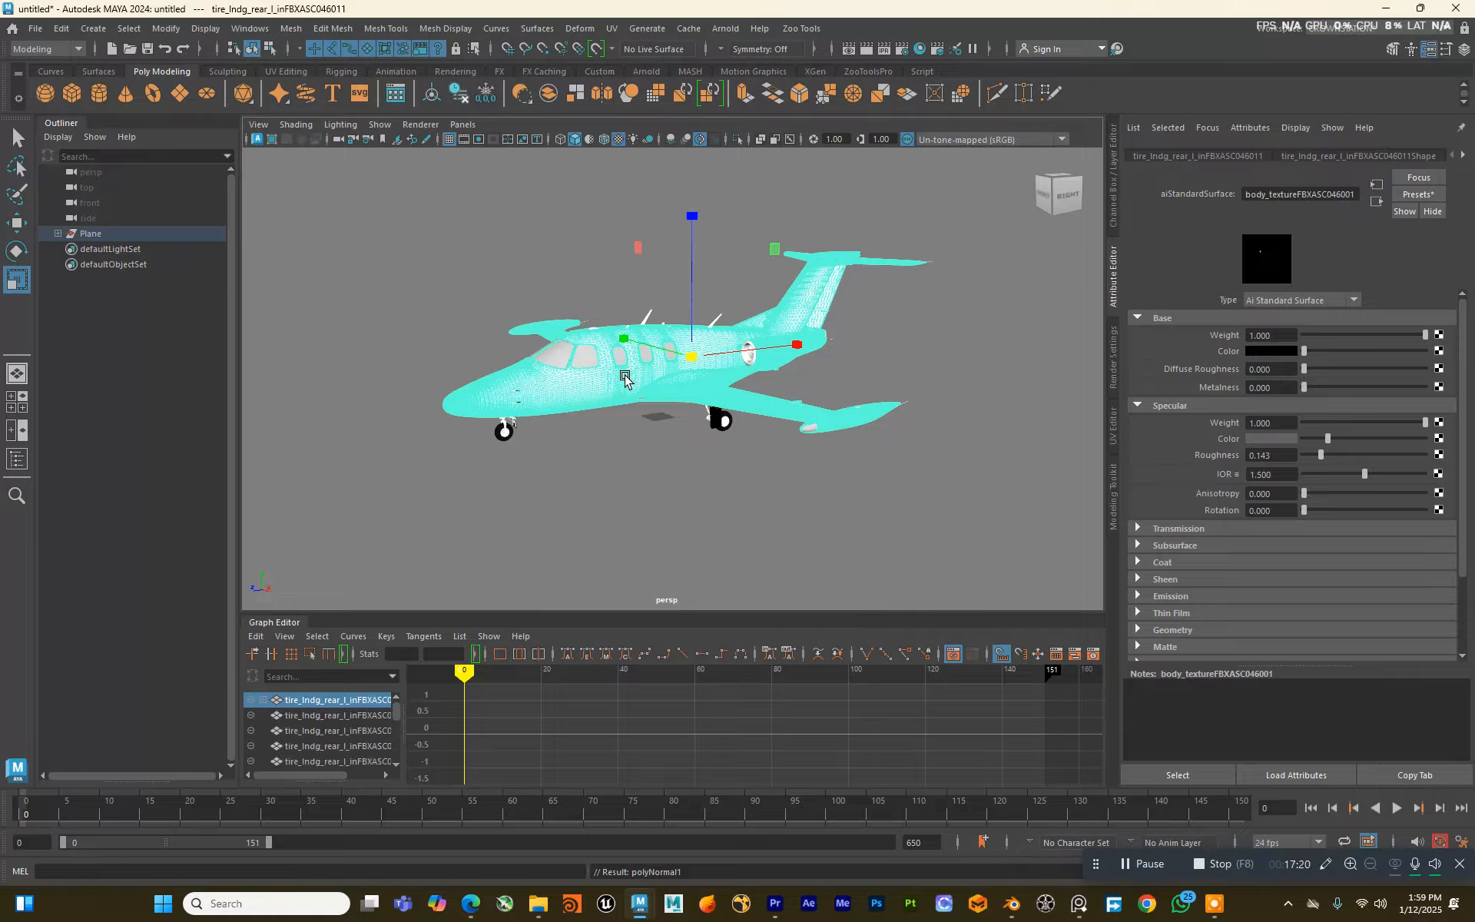
pyautogui.click(590, 270)
pyautogui.keyDown('alt'); pyautogui.moveTo(596, 265); pyautogui.dragTo(642, 283); pyautogui.keyUp('alt')
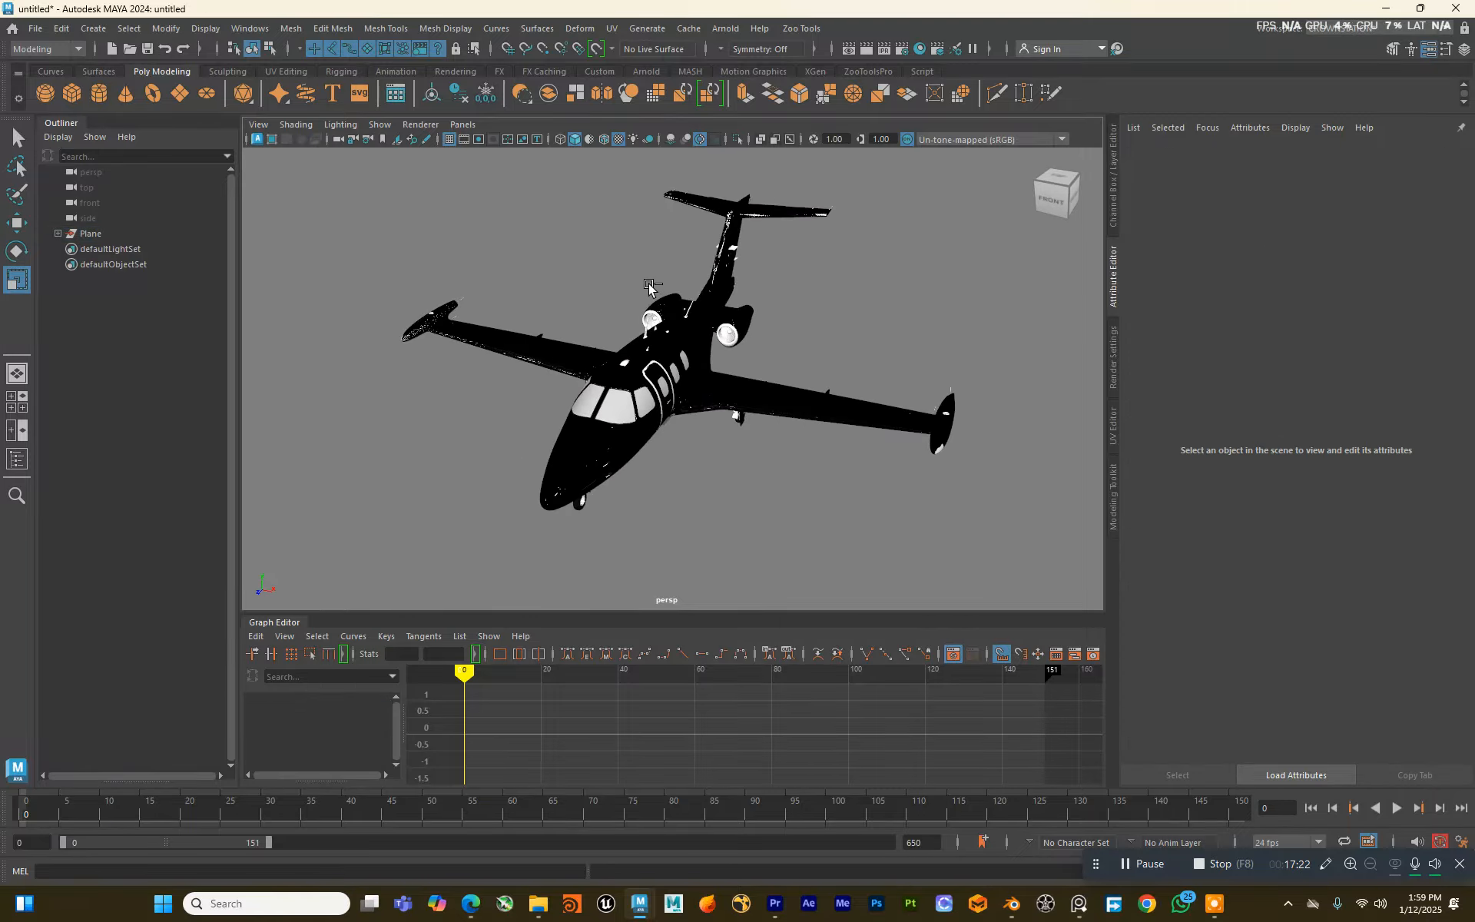
# Step: Undo the most recent operations on the plane's body mesh and check its shading
pyautogui.hotkey('ctrl', 'z')
pyautogui.click(669, 280)
pyautogui.hotkey('ctrl', 'z')
pyautogui.scroll(-5, 656, 329)
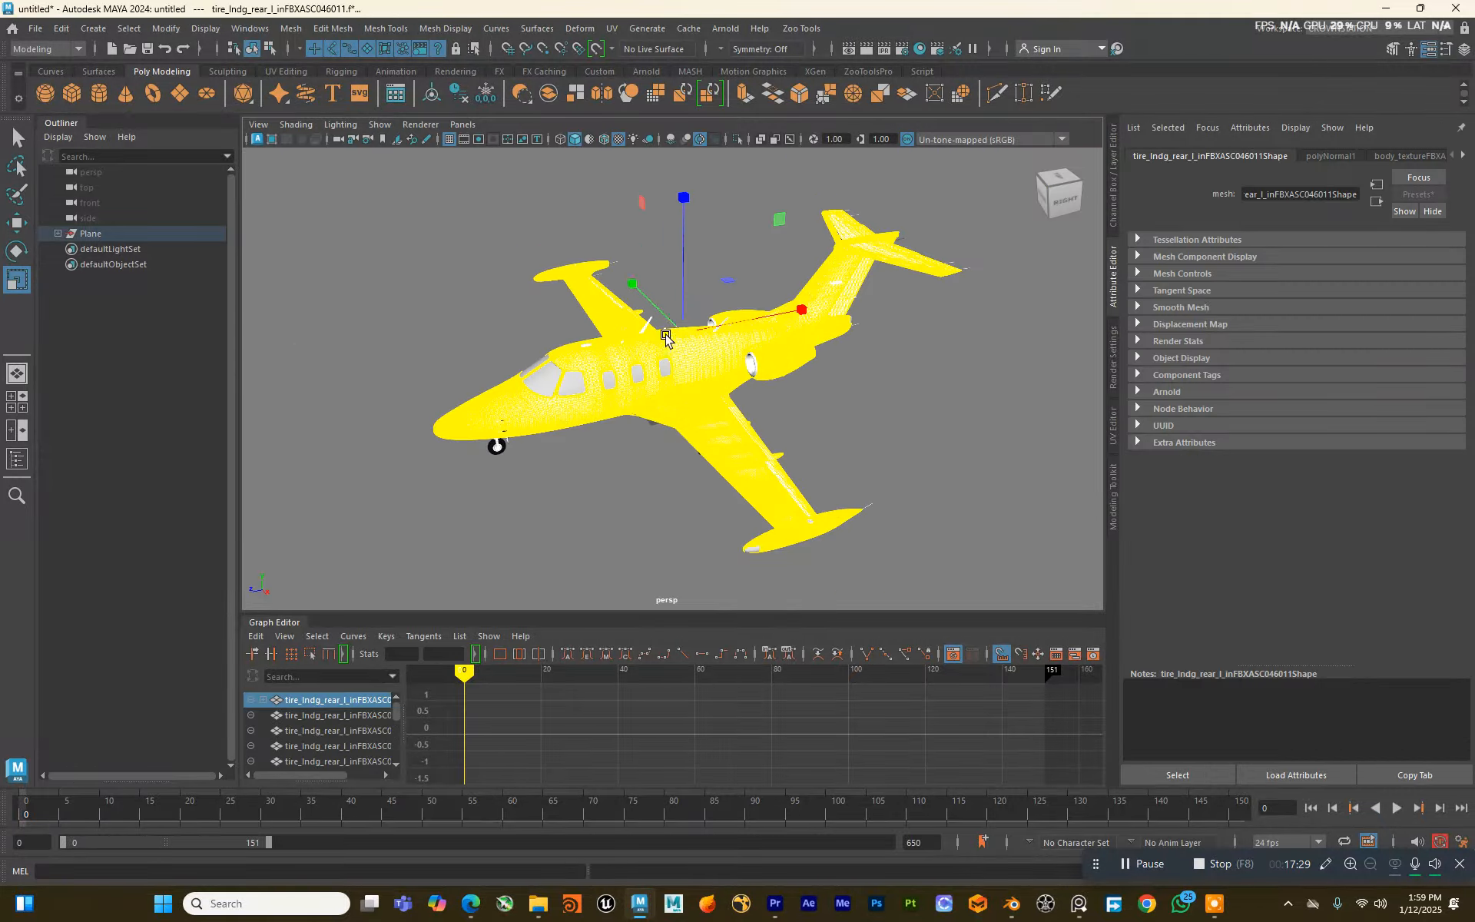
pyautogui.click(636, 244)
pyautogui.keyDown('alt'); pyautogui.moveTo(642, 327); pyautogui.dragTo(658, 323); pyautogui.keyUp('alt')
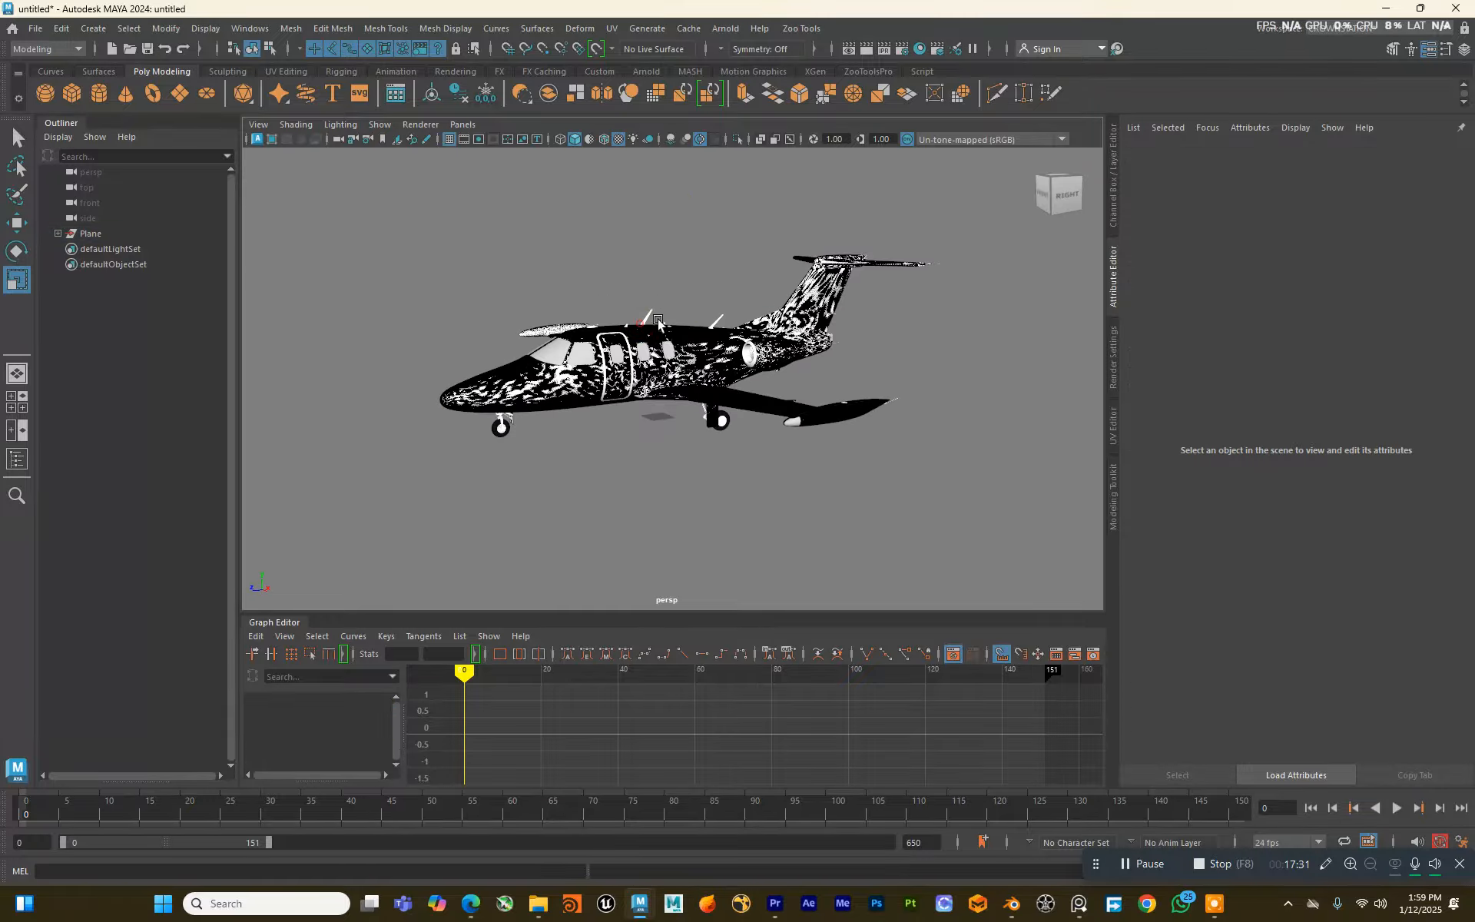
# Step: Lighten the body material's base Color from black to light grey
pyautogui.click(683, 382)
pyautogui.moveTo(1319, 350); pyautogui.dragTo(1374, 354)
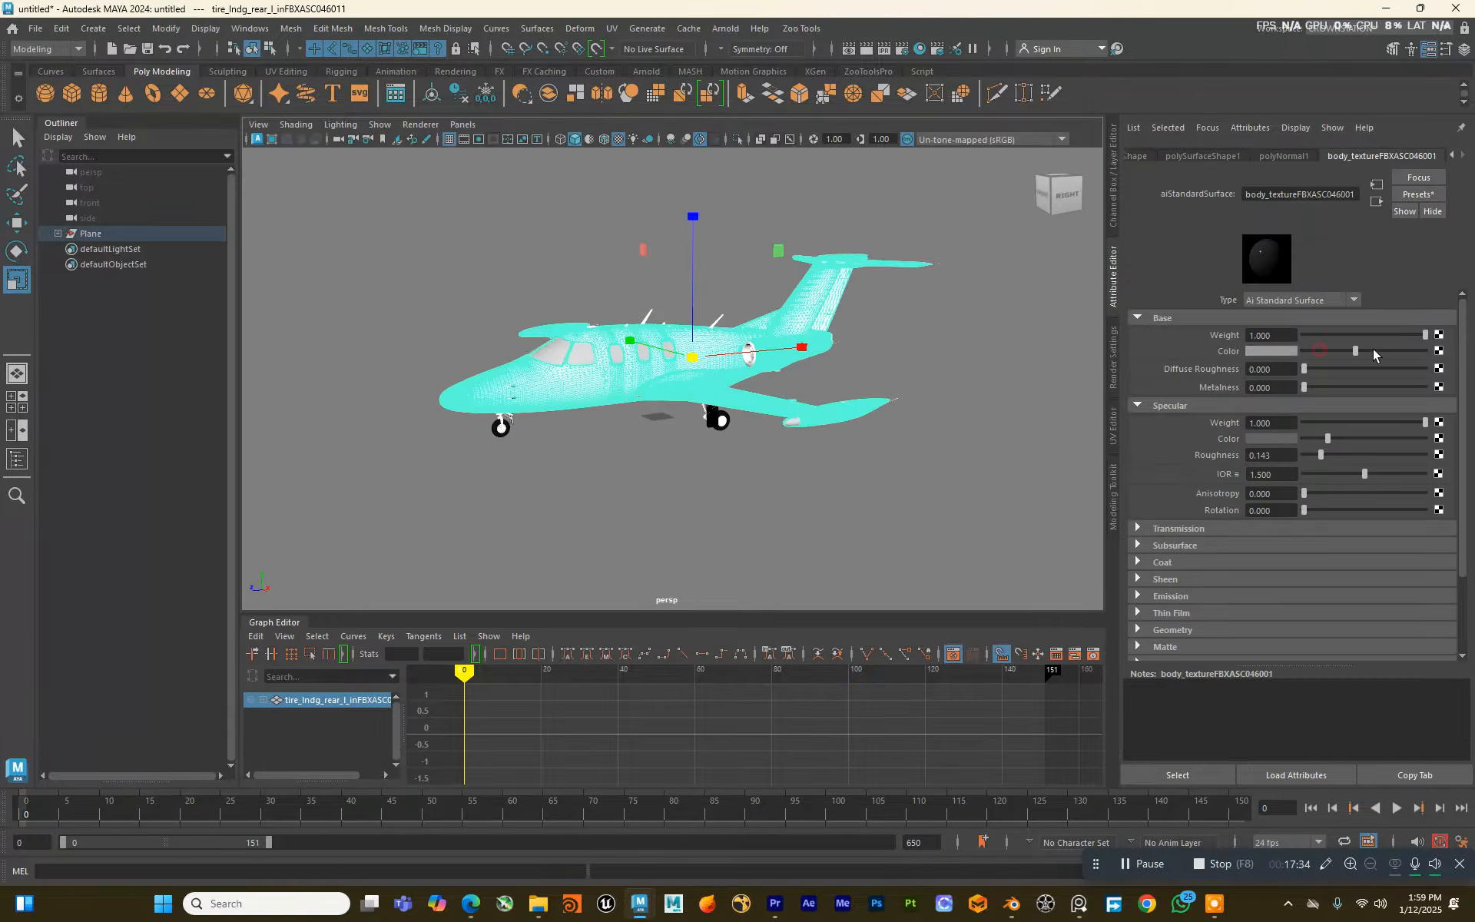
pyautogui.click(962, 320)
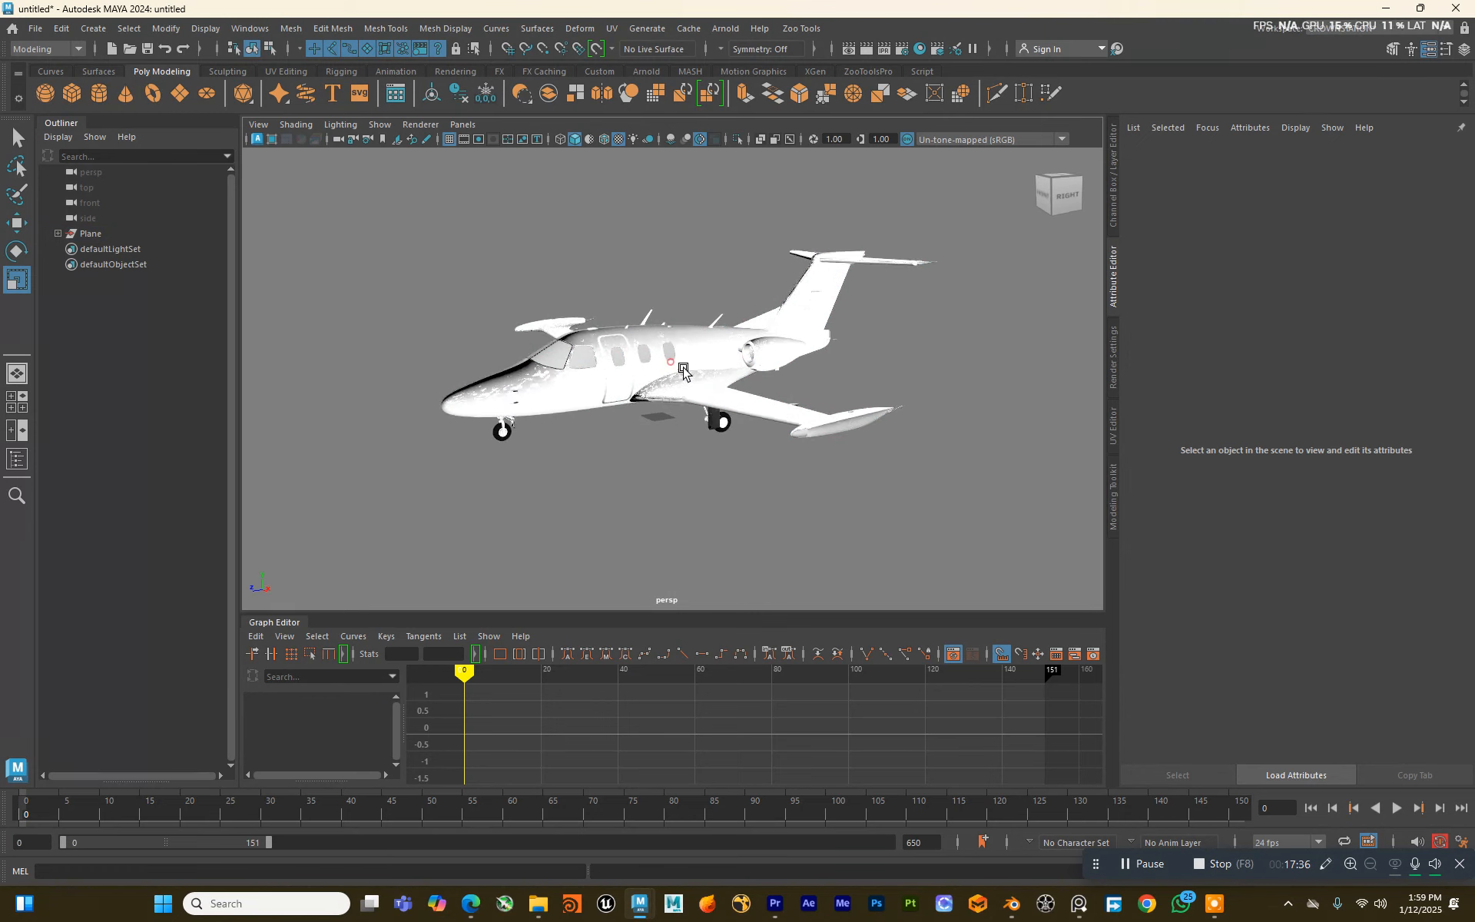
pyautogui.keyDown('alt'); pyautogui.moveTo(683, 371); pyautogui.dragTo(726, 427); pyautogui.keyUp('alt')
# Step: Break the Bump Mapping connection in the Geometry attributes of the plane's body material
pyautogui.click(740, 450)
pyautogui.scroll(-5, 1183, 458)
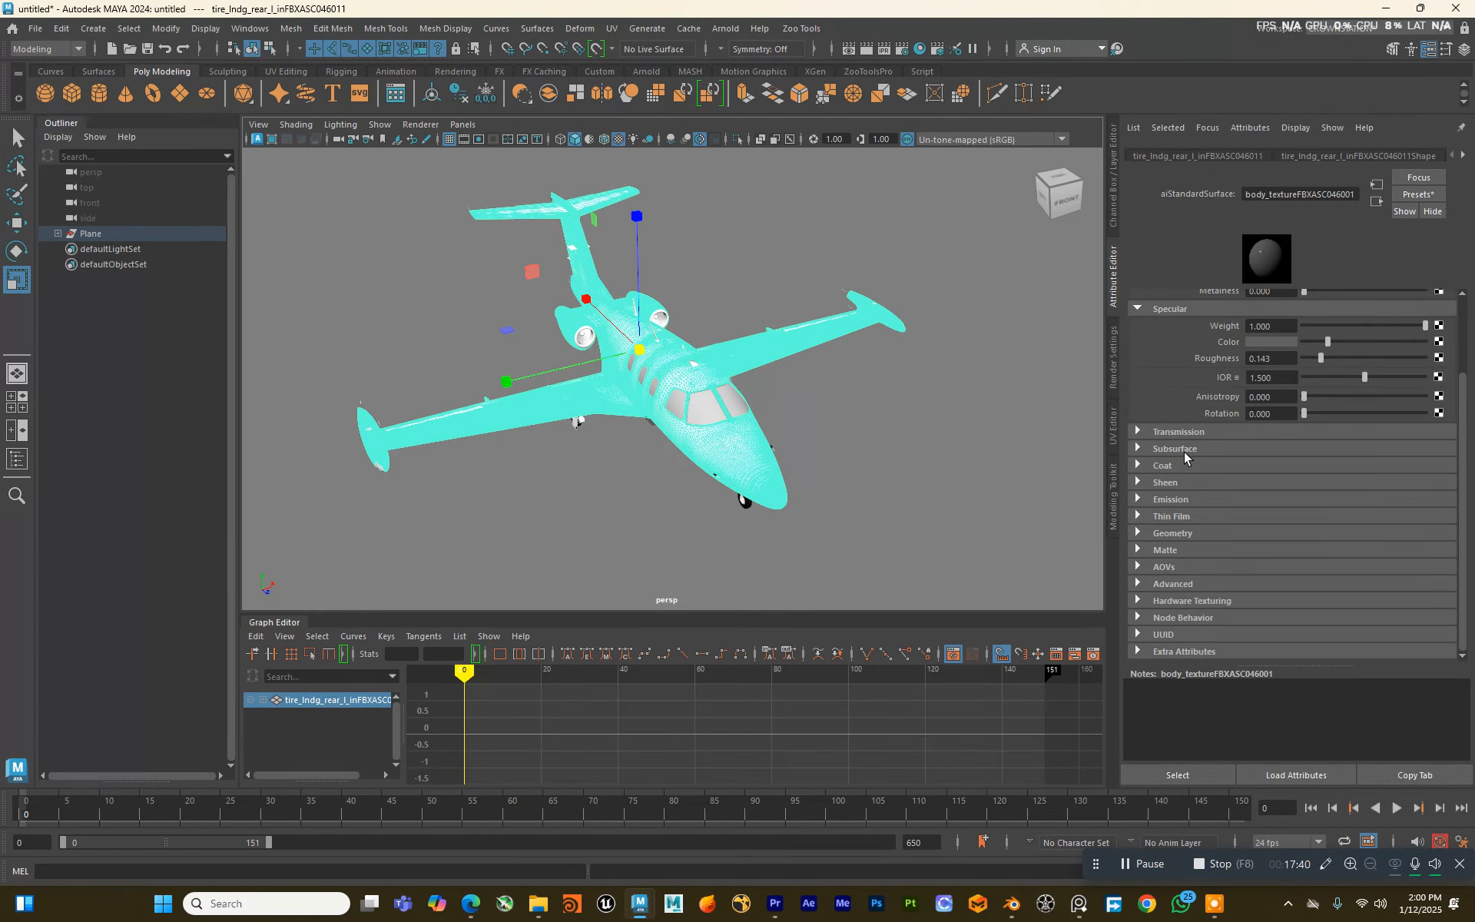
pyautogui.click(1174, 533)
pyautogui.scroll(-2, 1266, 552)
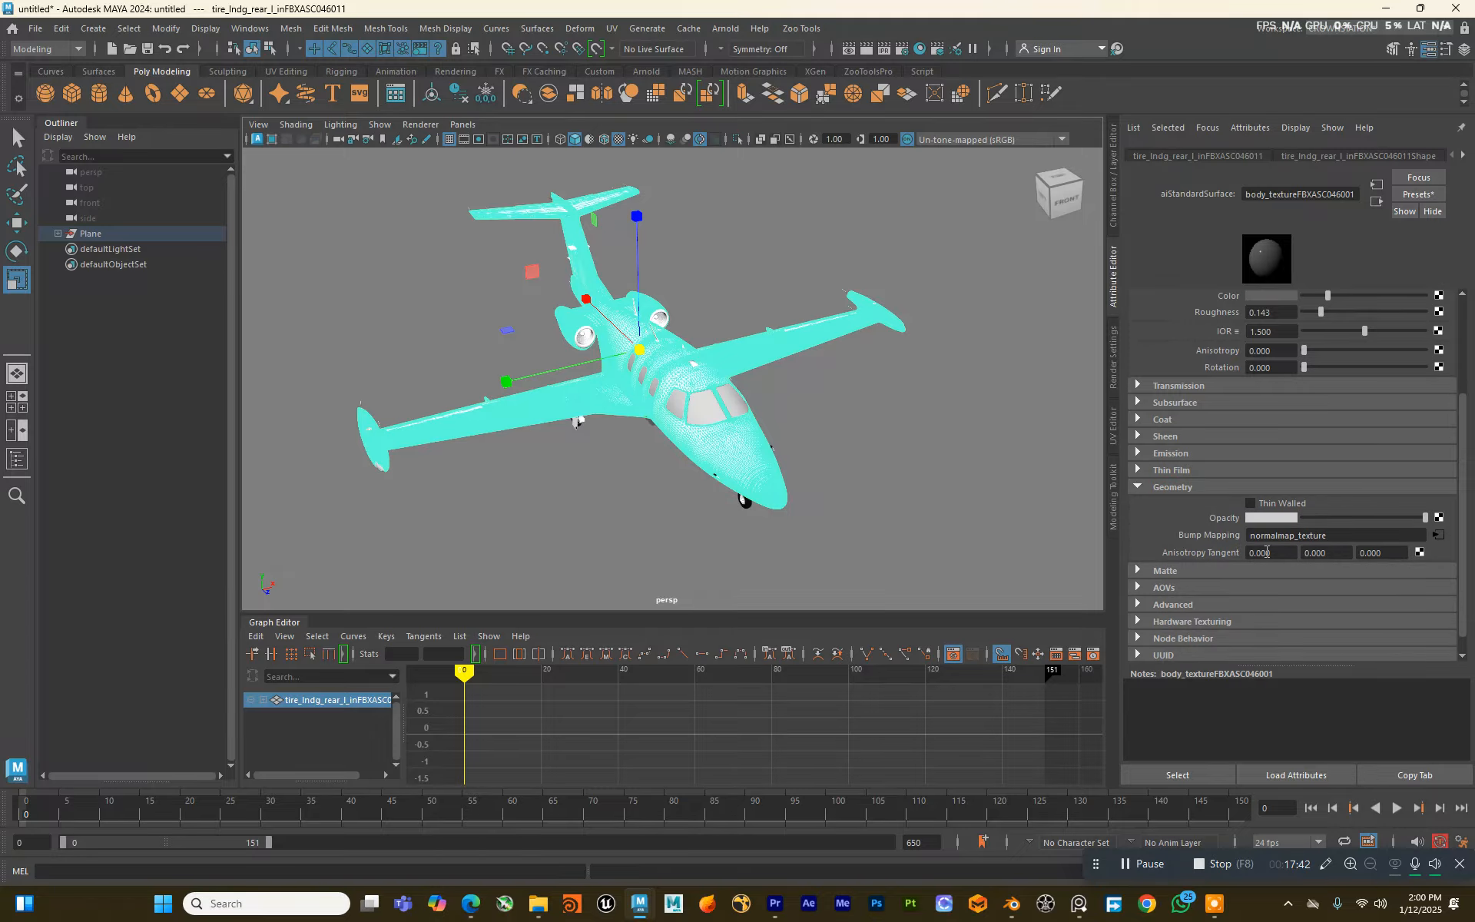
pyautogui.rightClick(1228, 541)
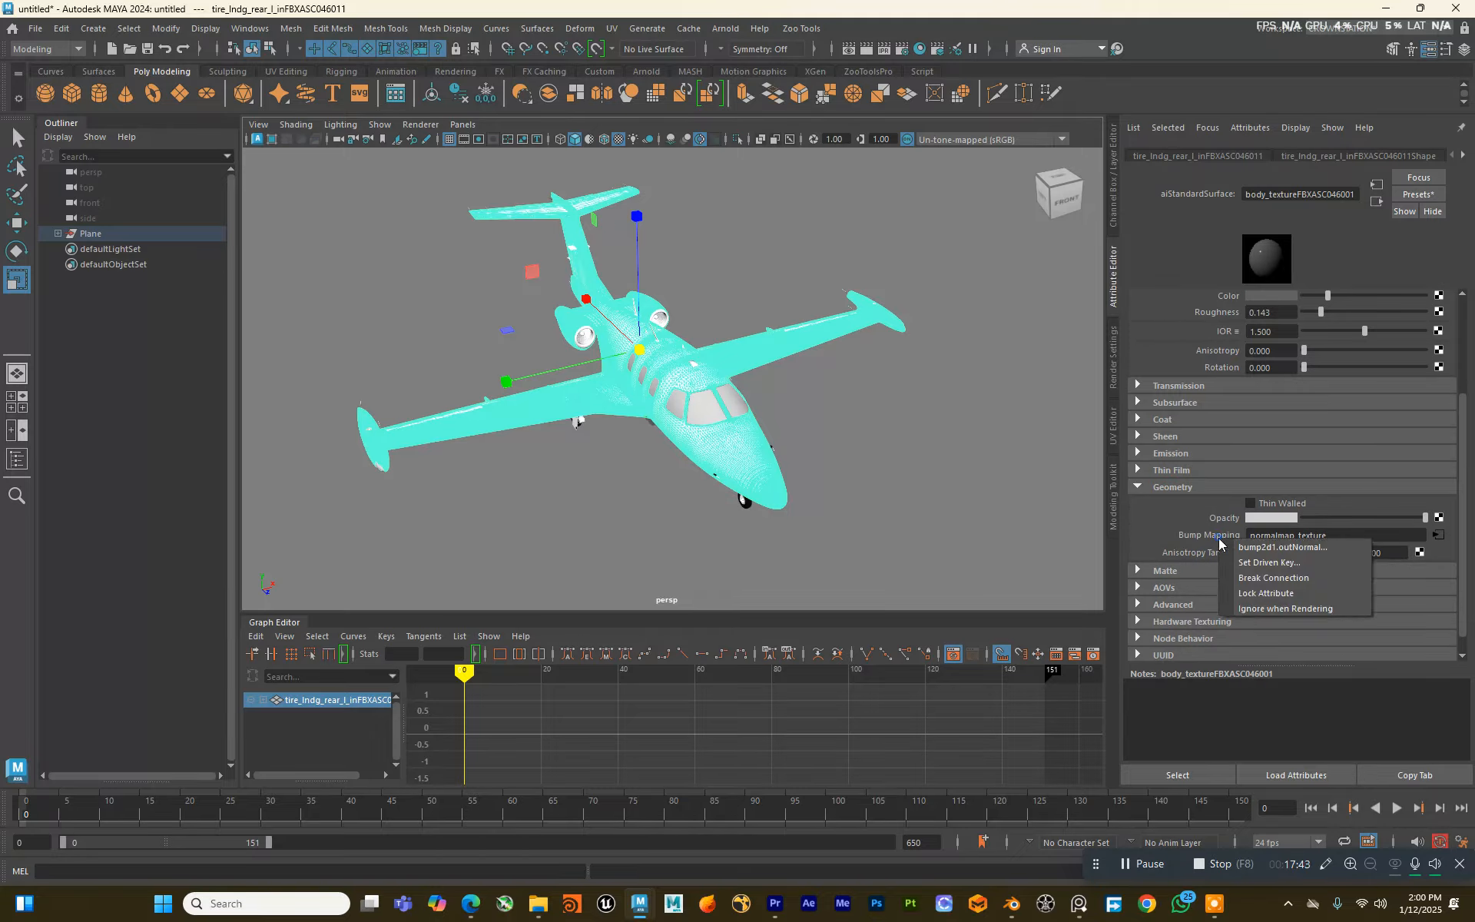
pyautogui.click(1246, 578)
pyautogui.click(840, 451)
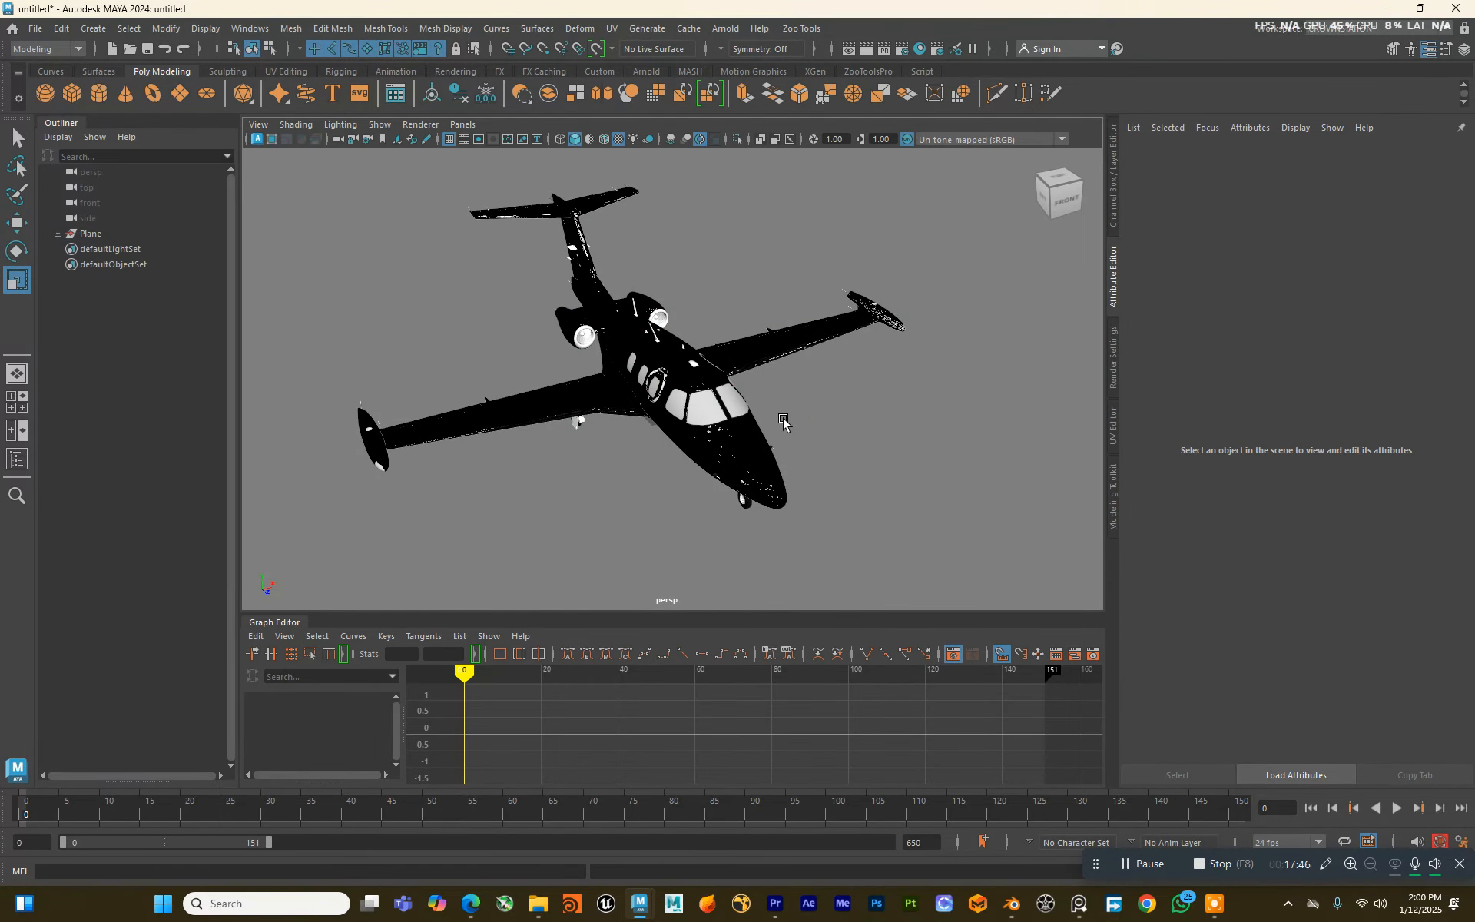
pyautogui.keyDown('alt'); pyautogui.moveTo(785, 422); pyautogui.dragTo(627, 404); pyautogui.keyUp('alt')
# Step: Examine the body material's Coat, Subsurface, Transmission, Specular and Geometry attributes
pyautogui.click(686, 406)
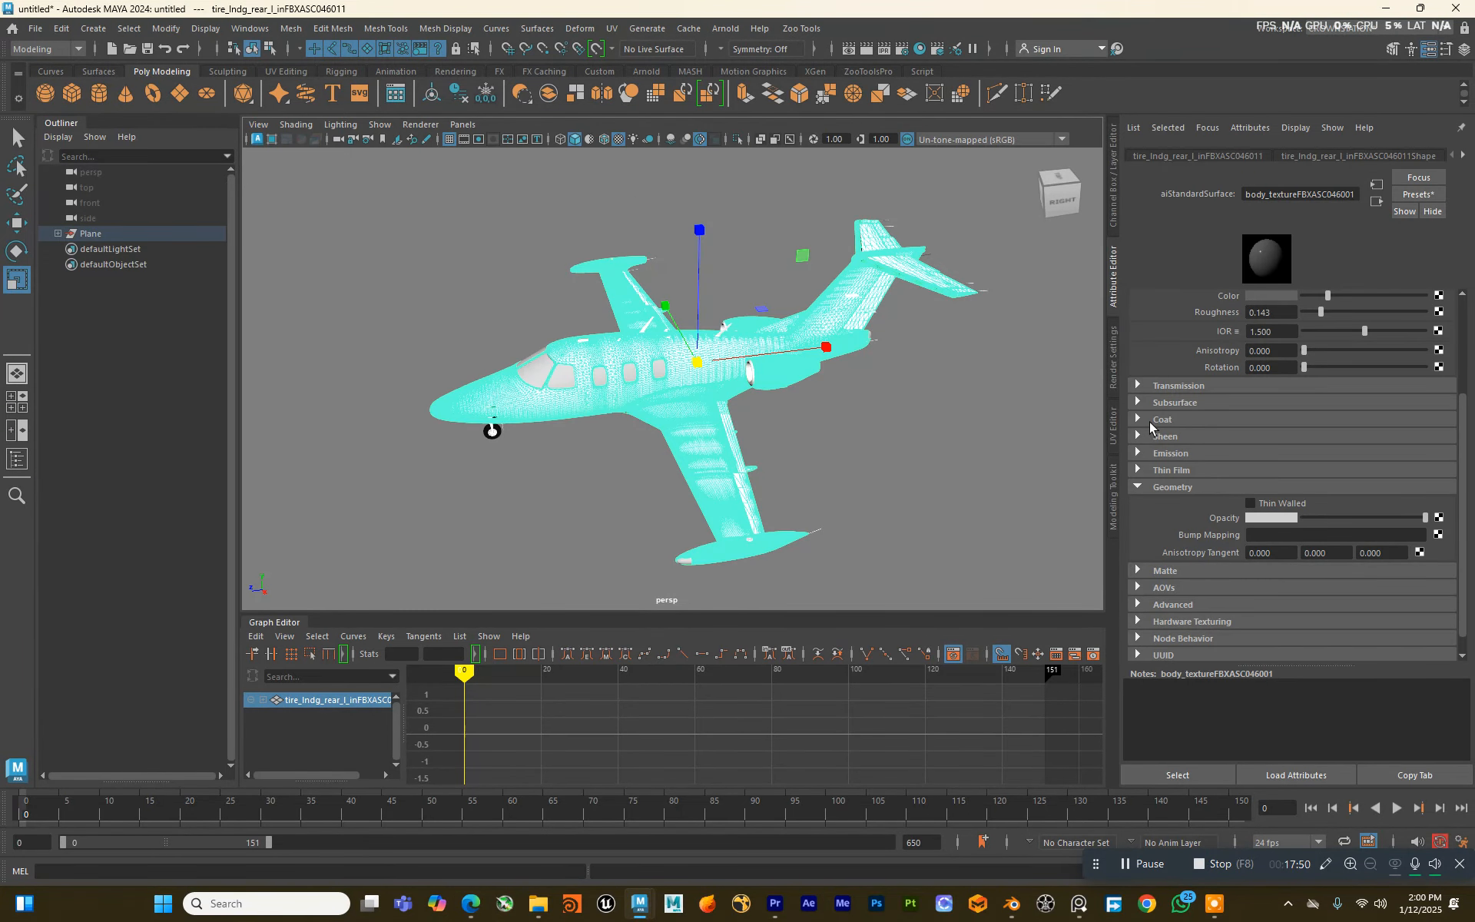
pyautogui.click(1149, 419)
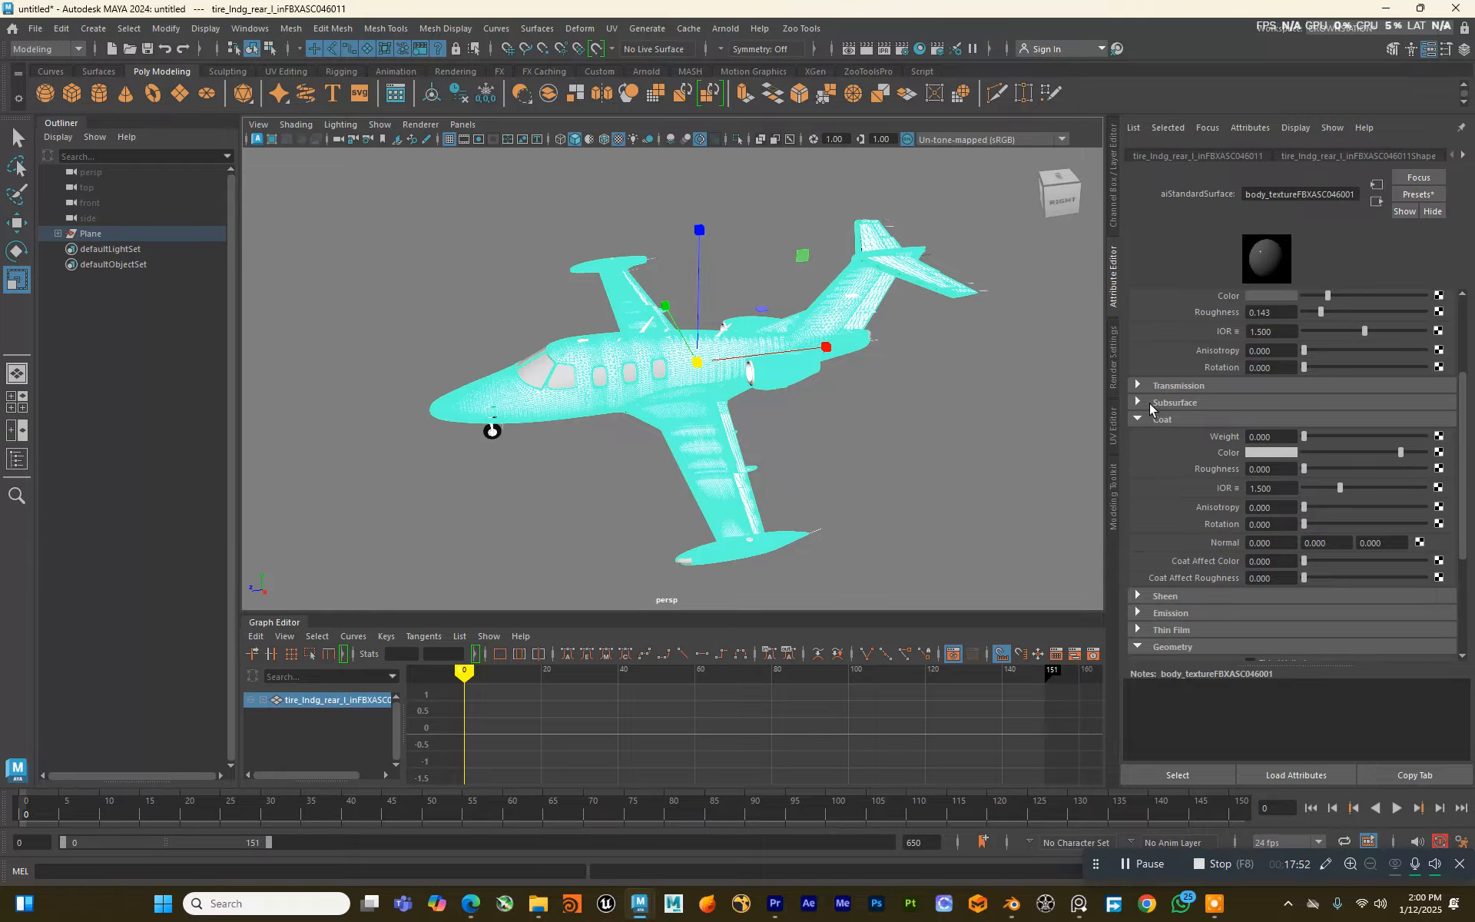
pyautogui.click(1150, 404)
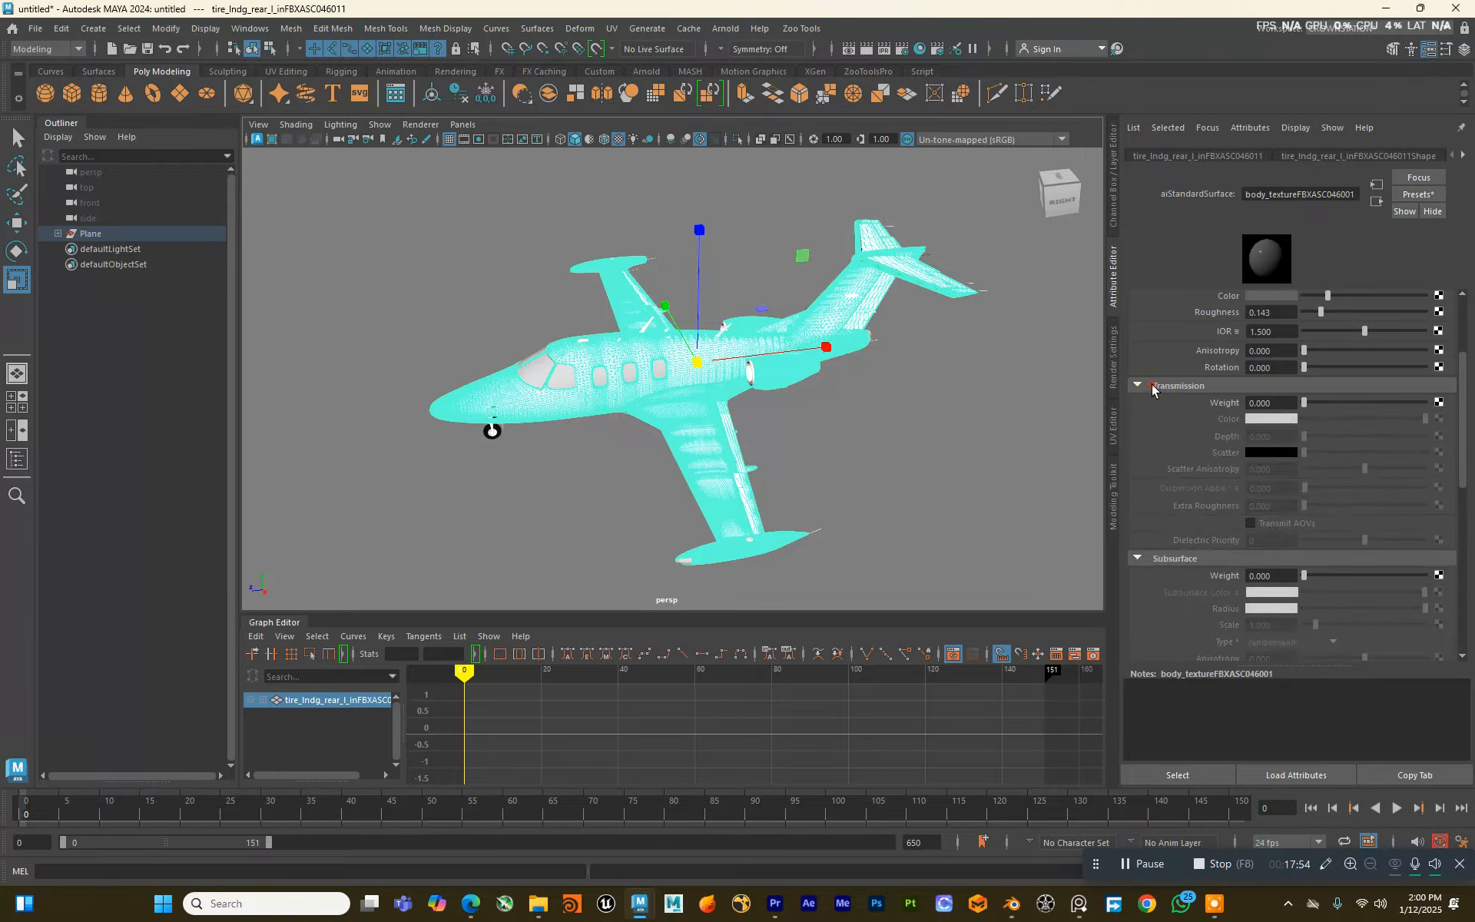
pyautogui.click(1155, 403)
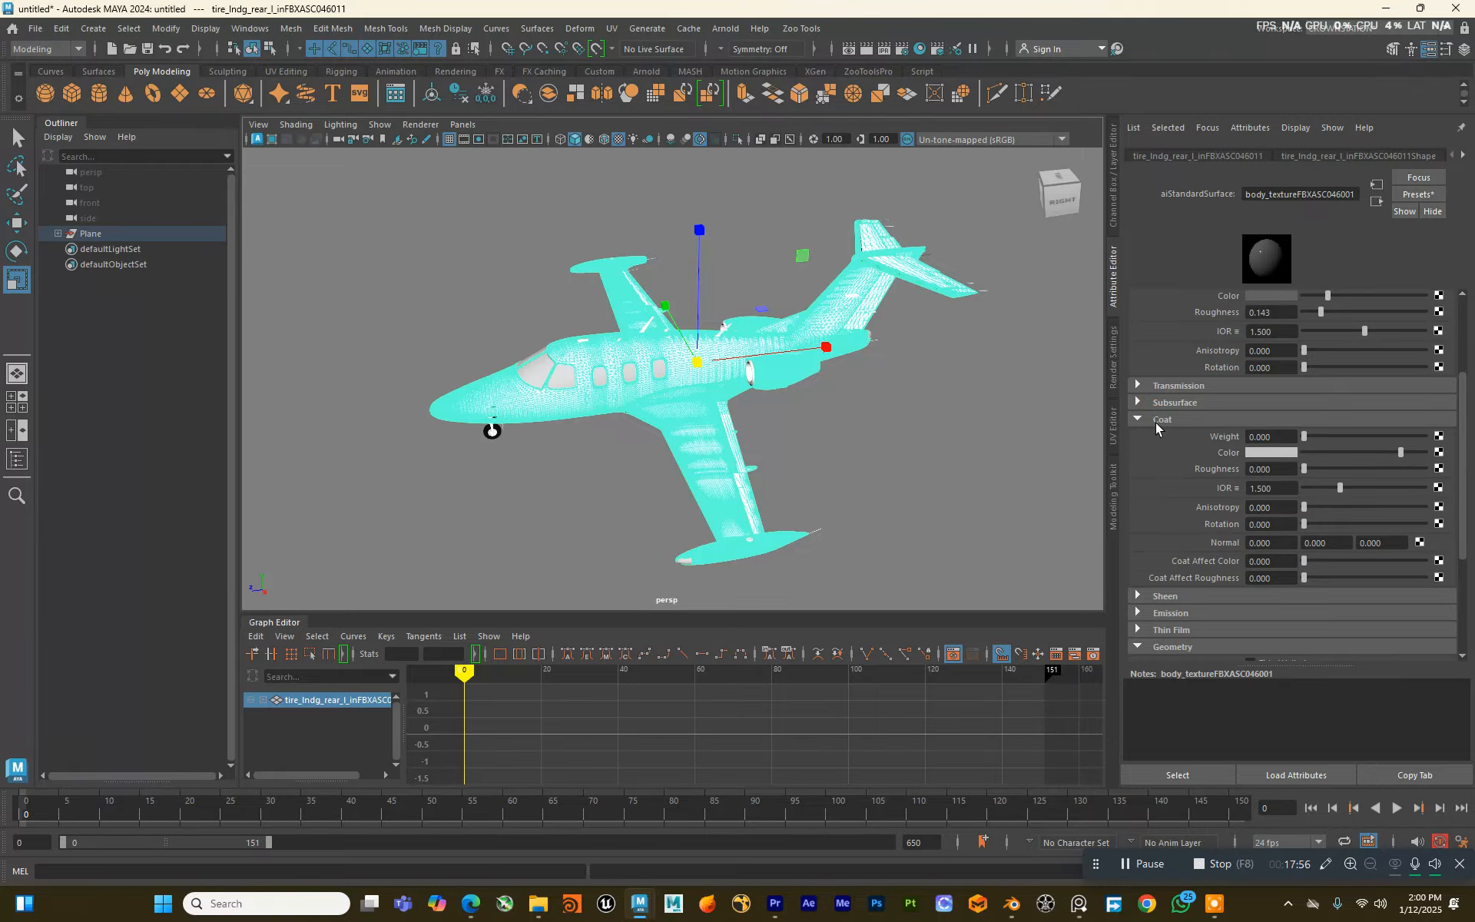
pyautogui.click(1155, 422)
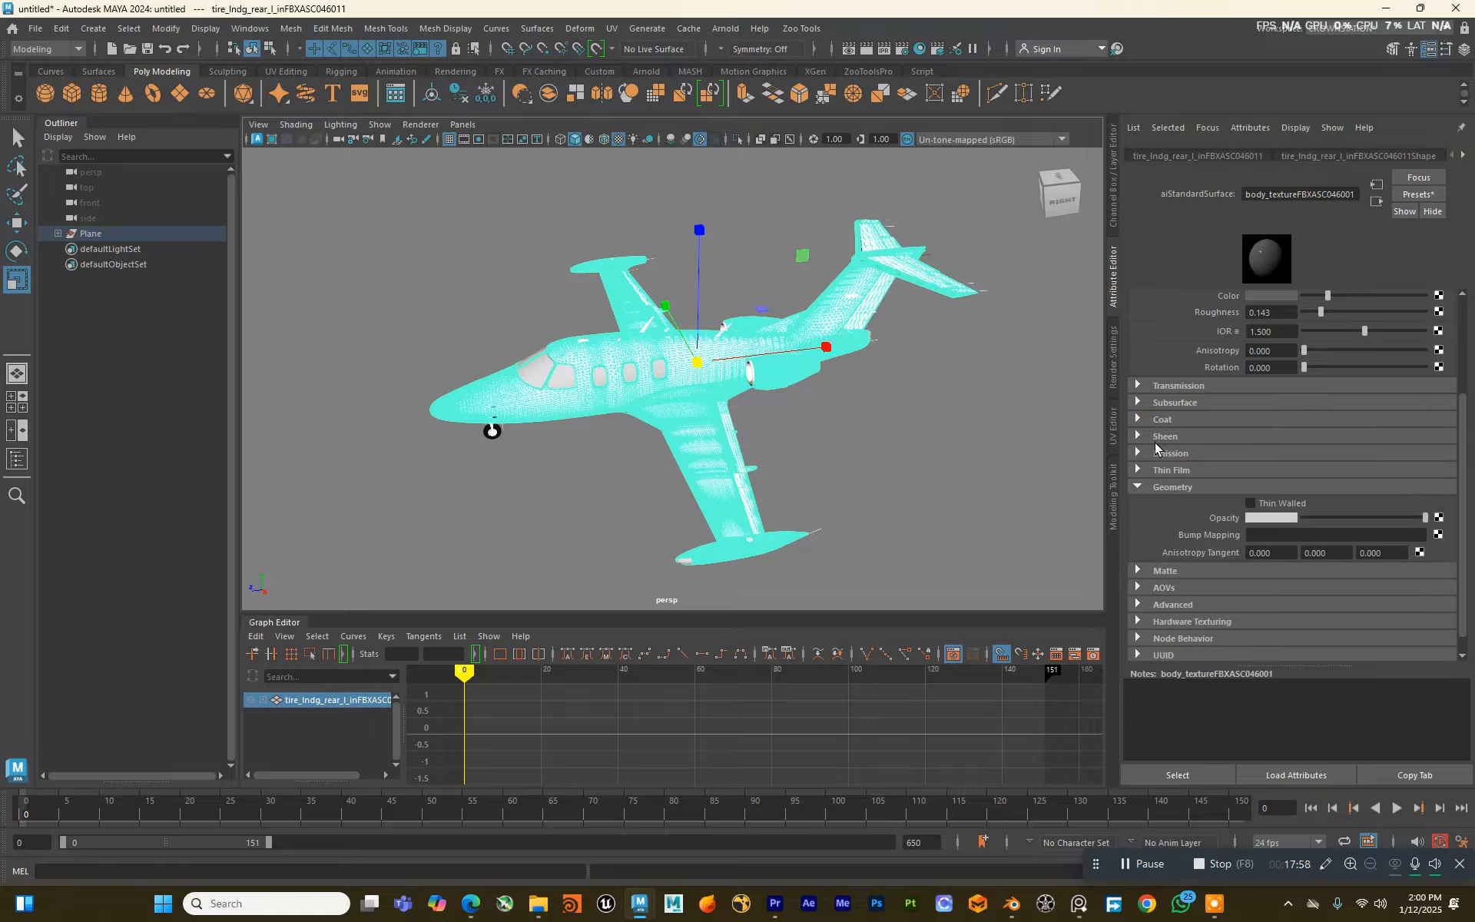
pyautogui.scroll(3, 1219, 467)
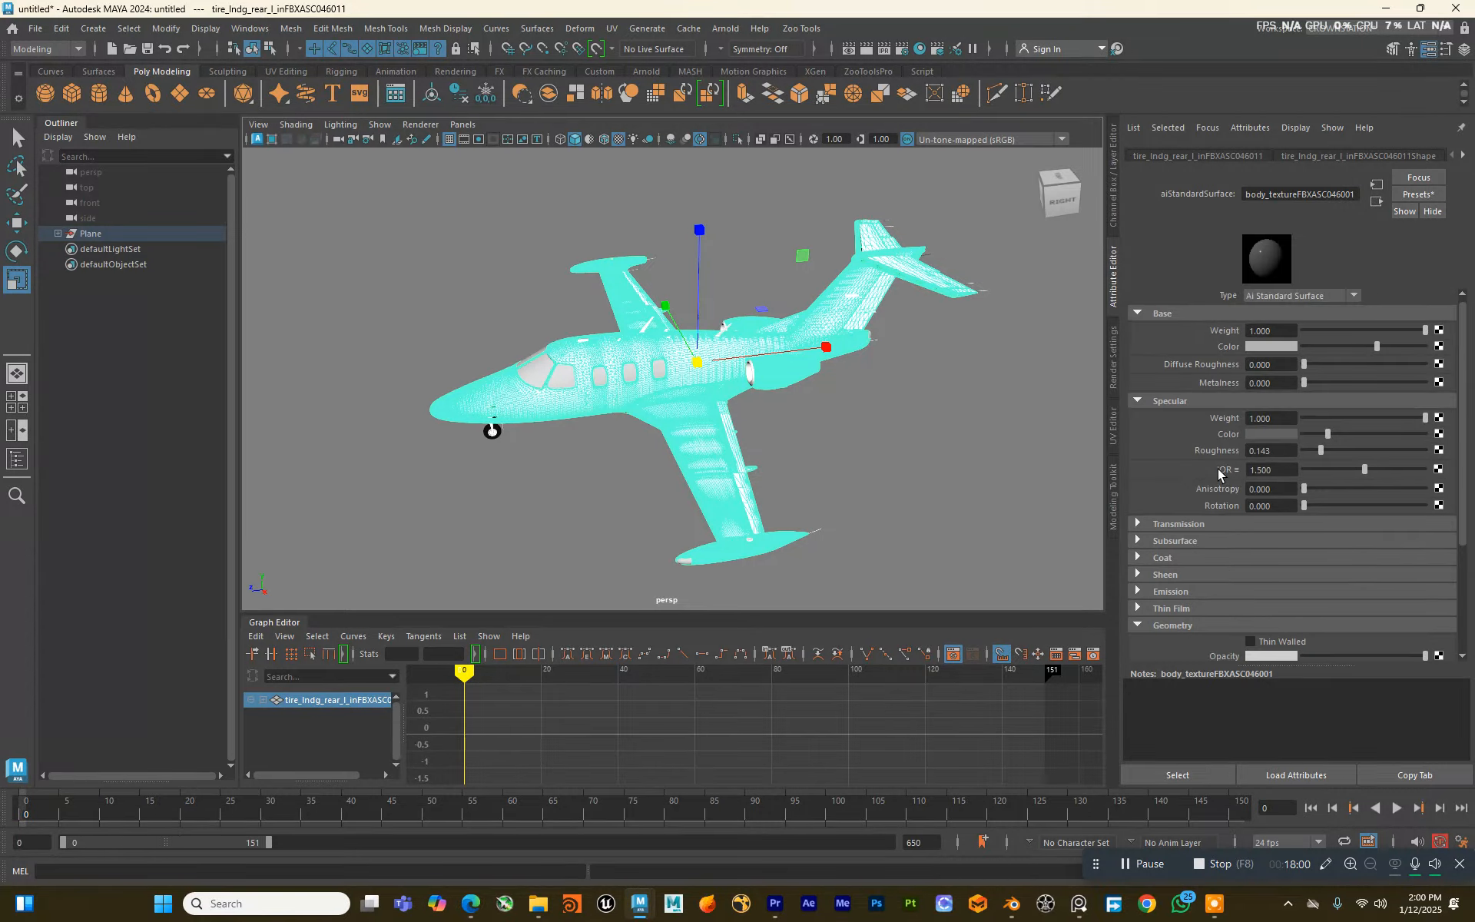
pyautogui.scroll(-3, 1222, 468)
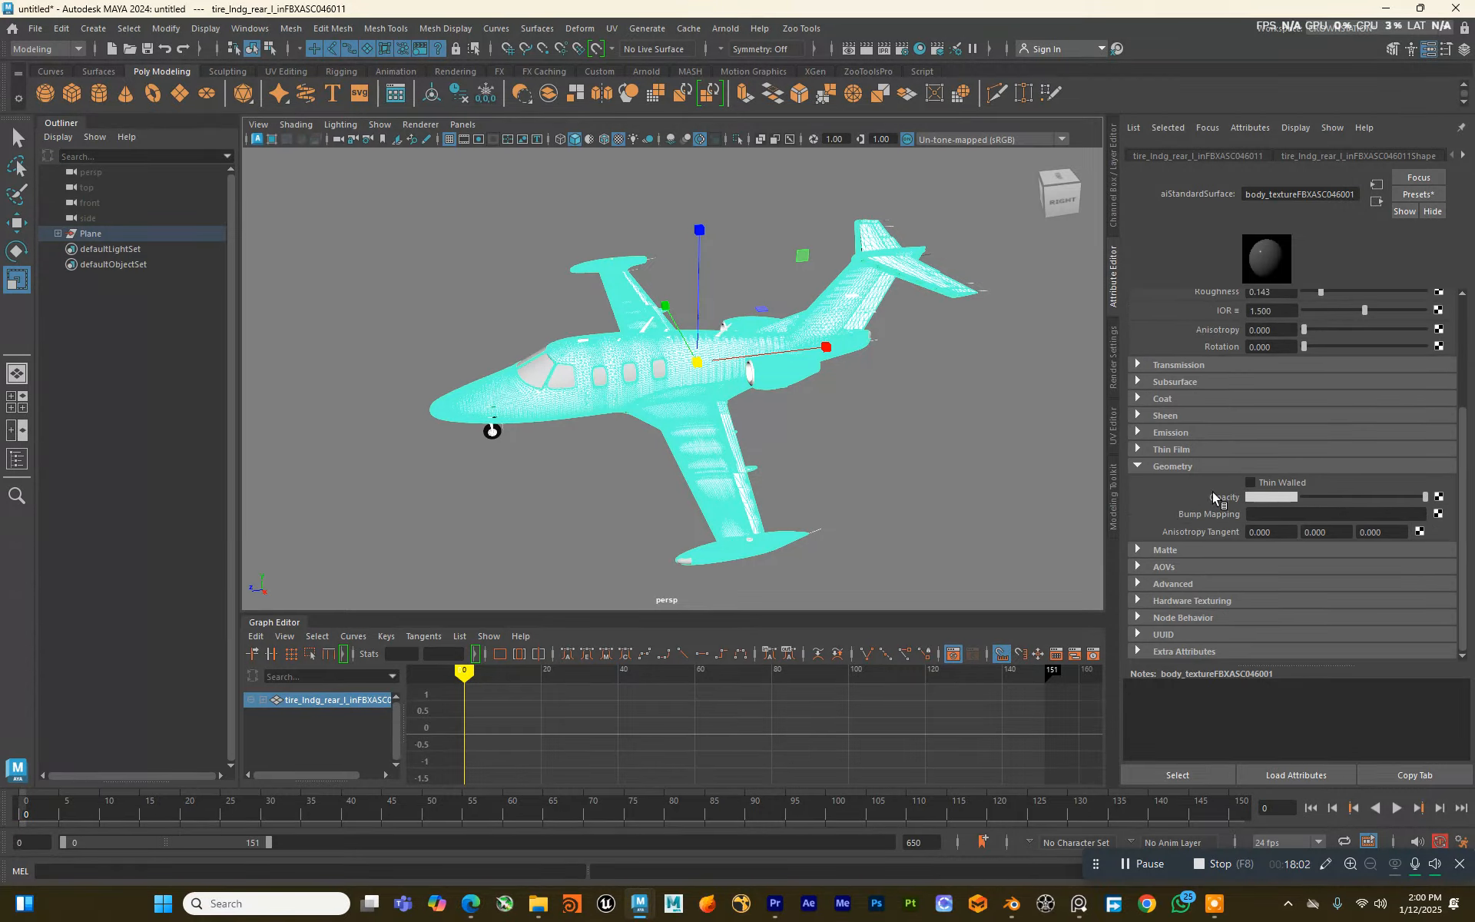
# Step: Brighten the body material's base Color to near white
pyautogui.scroll(3, 1213, 490)
pyautogui.moveTo(1382, 352); pyautogui.dragTo(1418, 350)
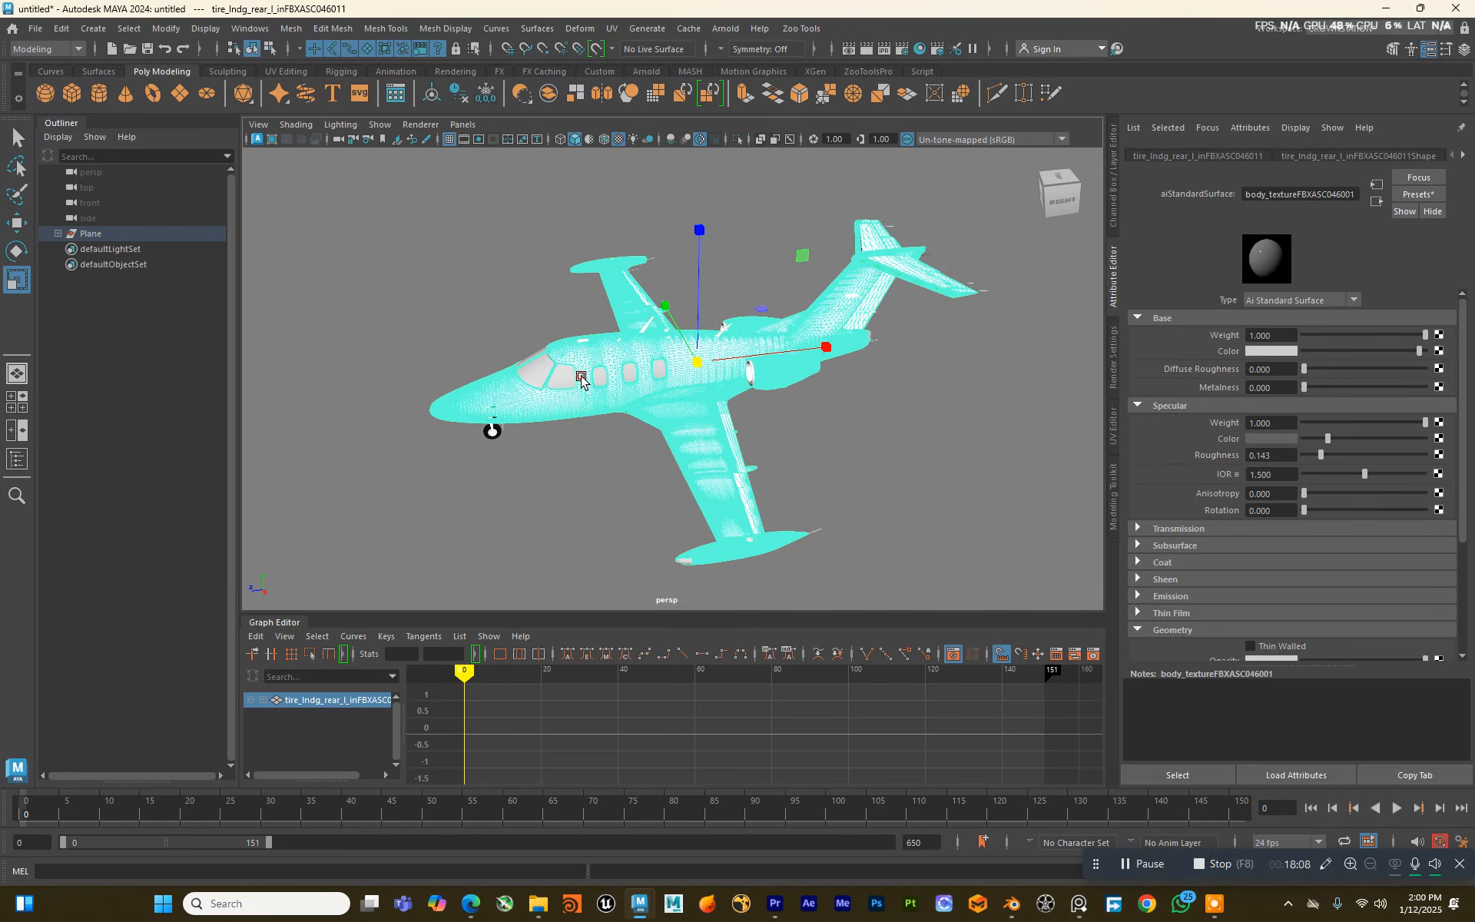
# Step: Assign a new Arnold aiStandardSurface material to the plane's body
pyautogui.keyDown('alt'); pyautogui.moveTo(582, 378); pyautogui.dragTo(654, 367); pyautogui.keyUp('alt')
pyautogui.moveTo(633, 399); pyautogui.dragTo(648, 785, button='right')
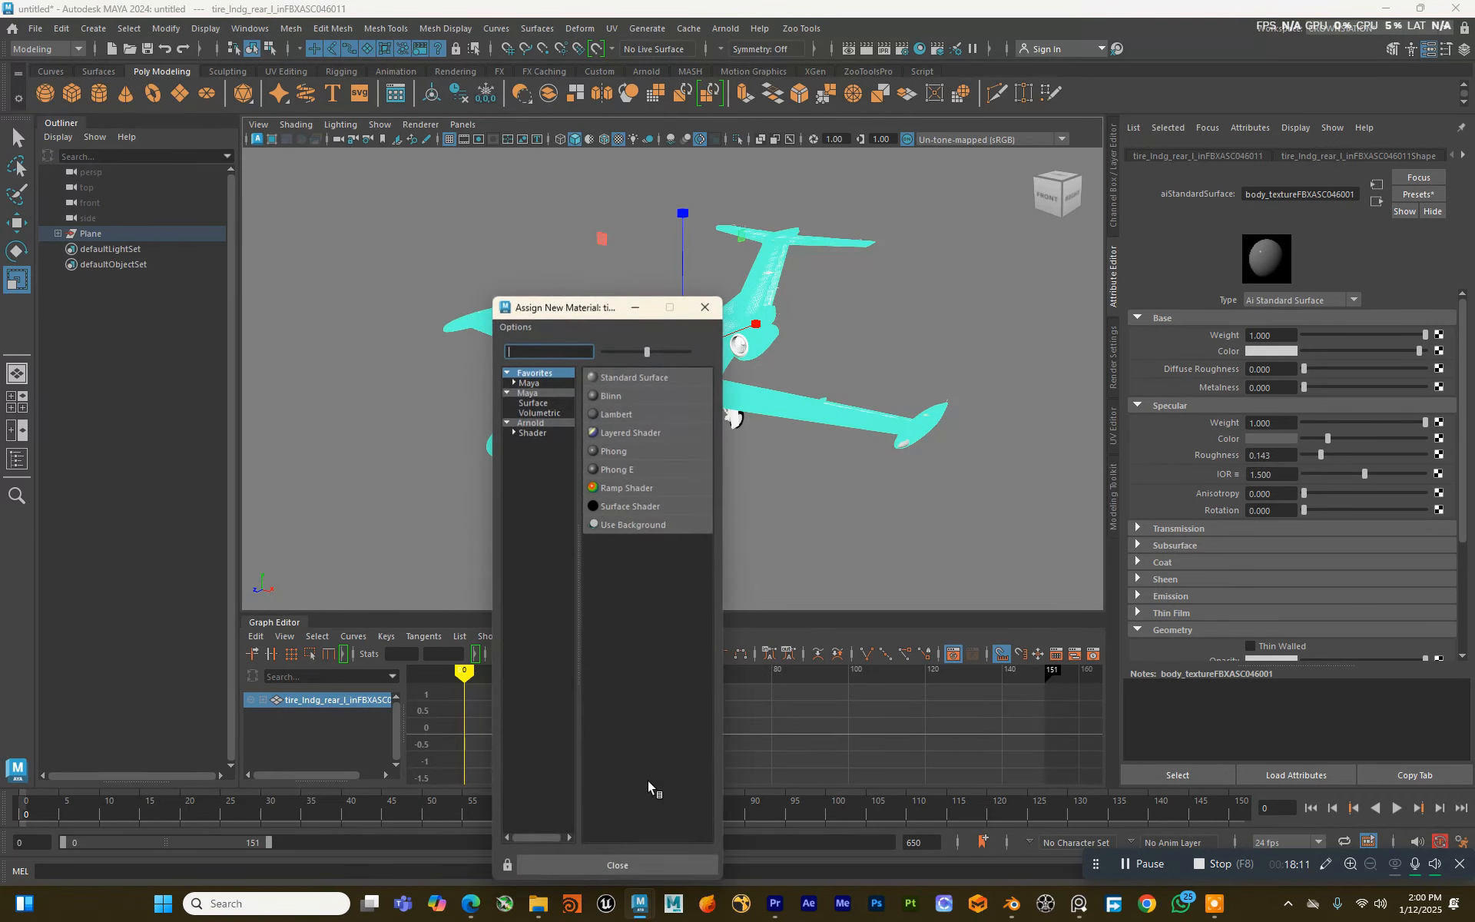
pyautogui.click(530, 433)
pyautogui.click(636, 636)
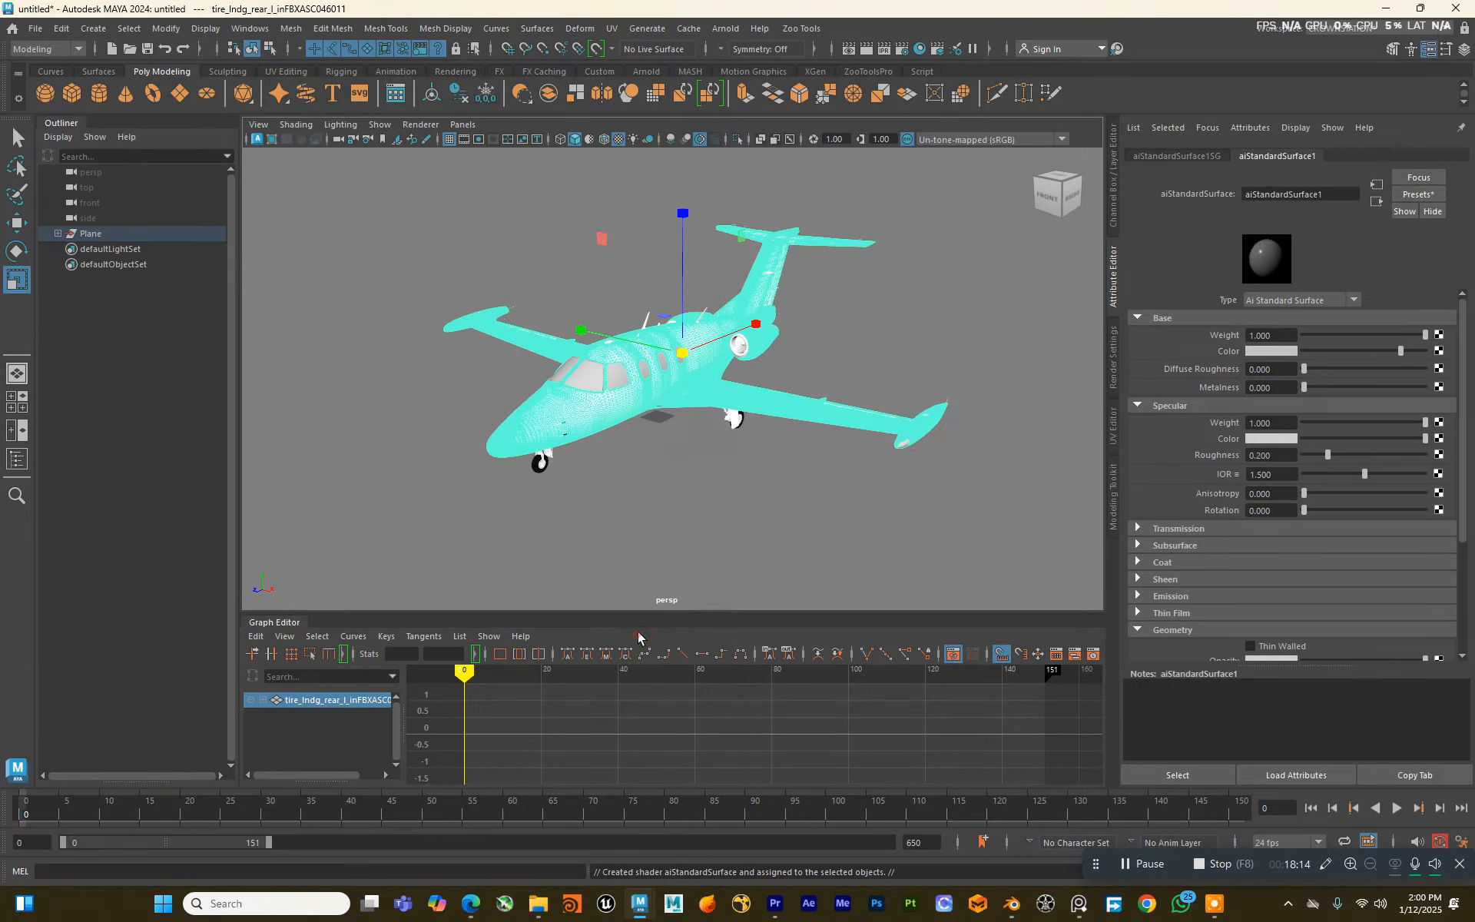
pyautogui.click(791, 470)
pyautogui.moveTo(668, 437)
pyautogui.keyDown('alt'); pyautogui.mouseDown()
pyautogui.moveTo(690, 452)
pyautogui.moveTo(679, 438)
pyautogui.mouseUp(); pyautogui.keyUp('alt')
pyautogui.click(720, 400)
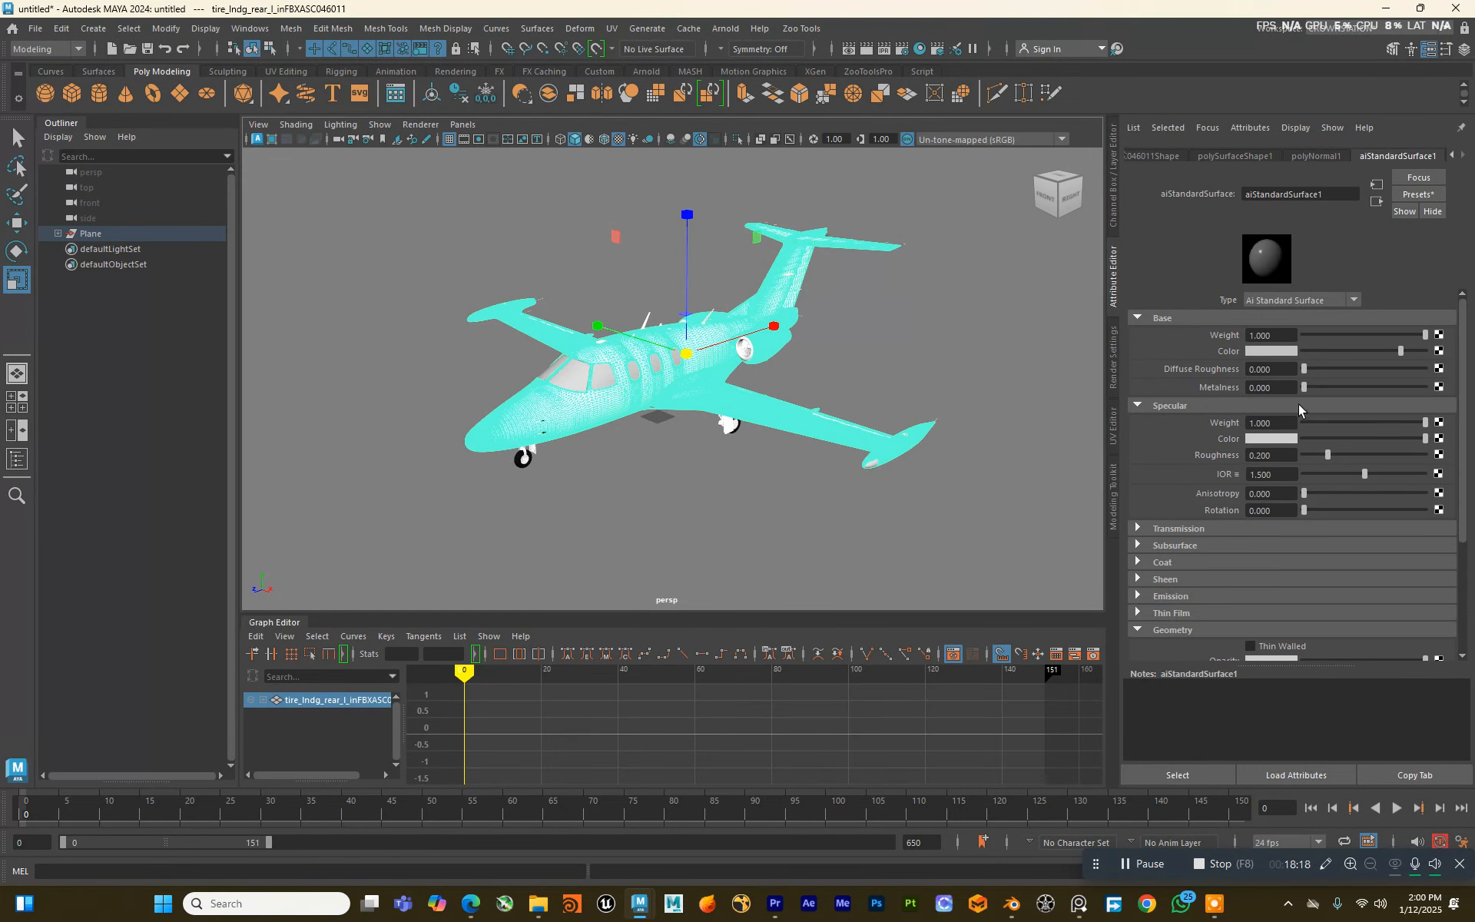
pyautogui.click(912, 338)
pyautogui.keyDown('alt'); pyautogui.moveTo(826, 355); pyautogui.dragTo(755, 363); pyautogui.keyUp('alt')
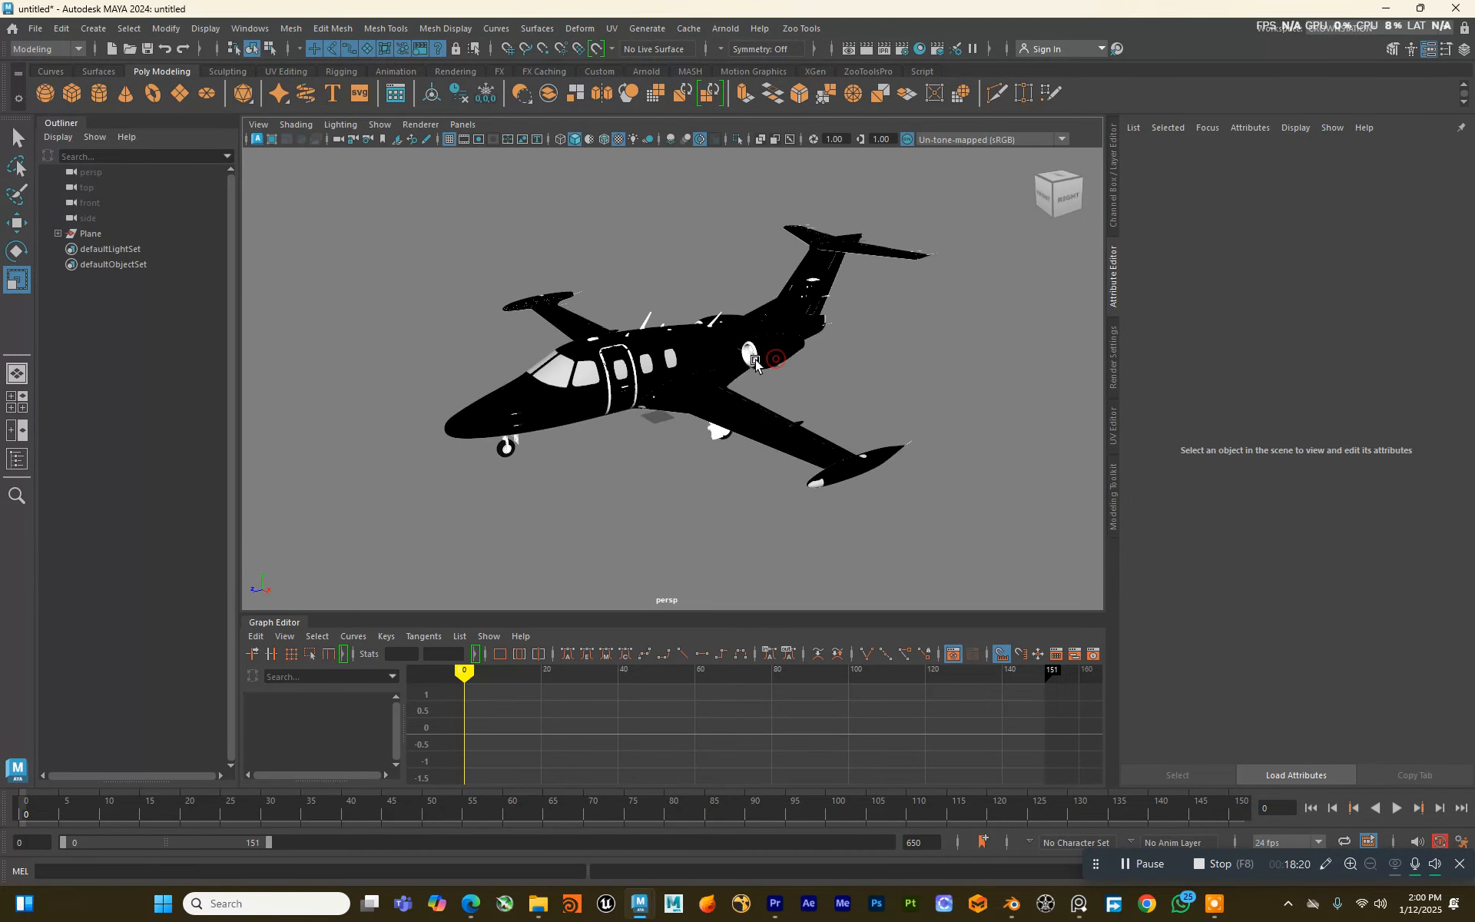
# Step: Apply Set to Face to the normals of the plane's body mesh
pyautogui.click(756, 362)
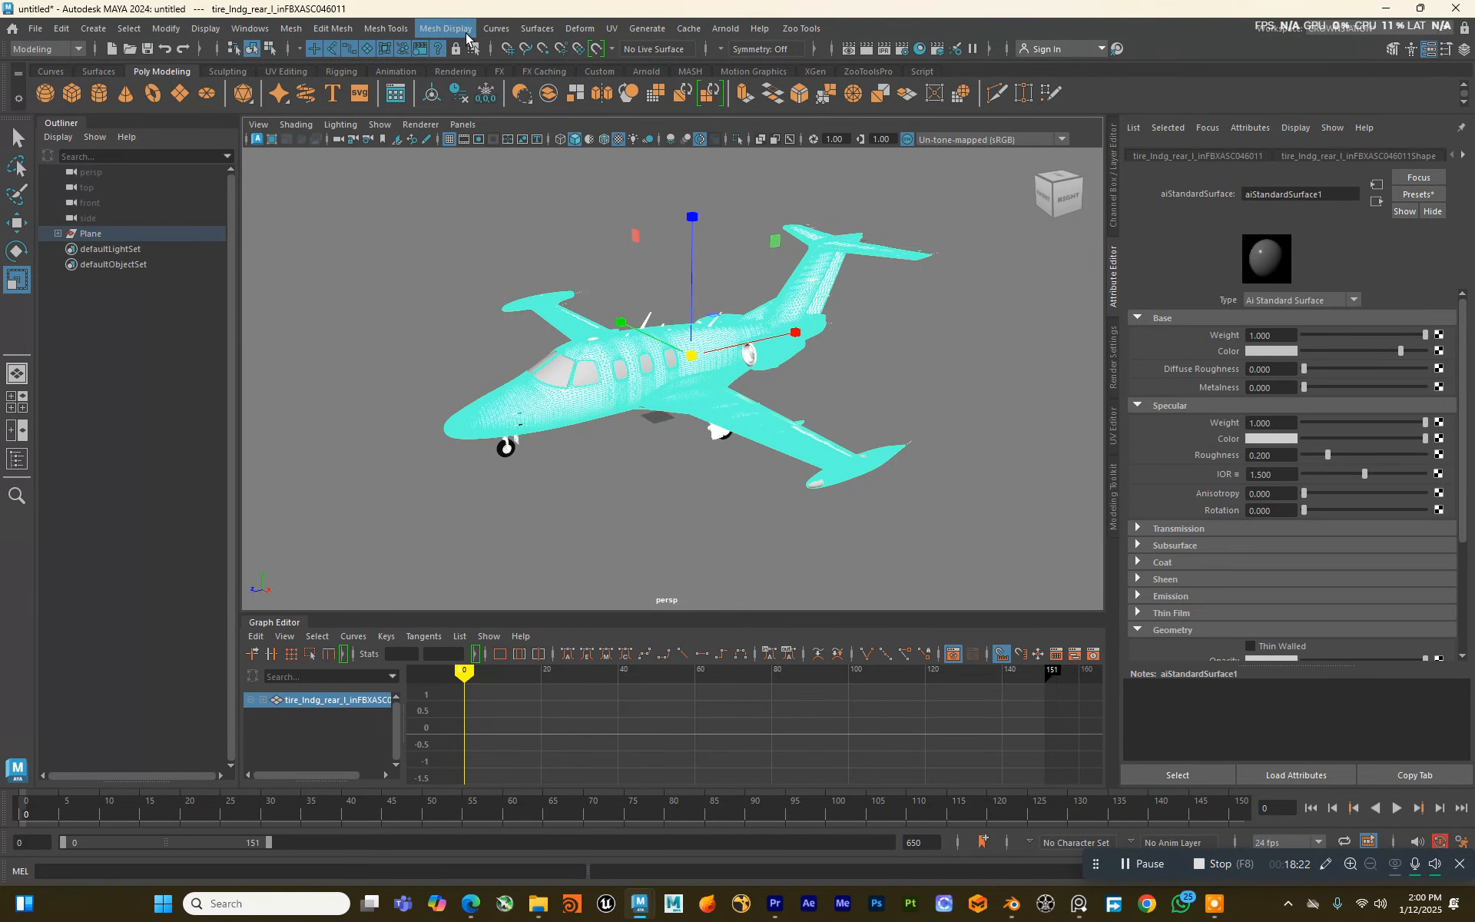
pyautogui.click(465, 32)
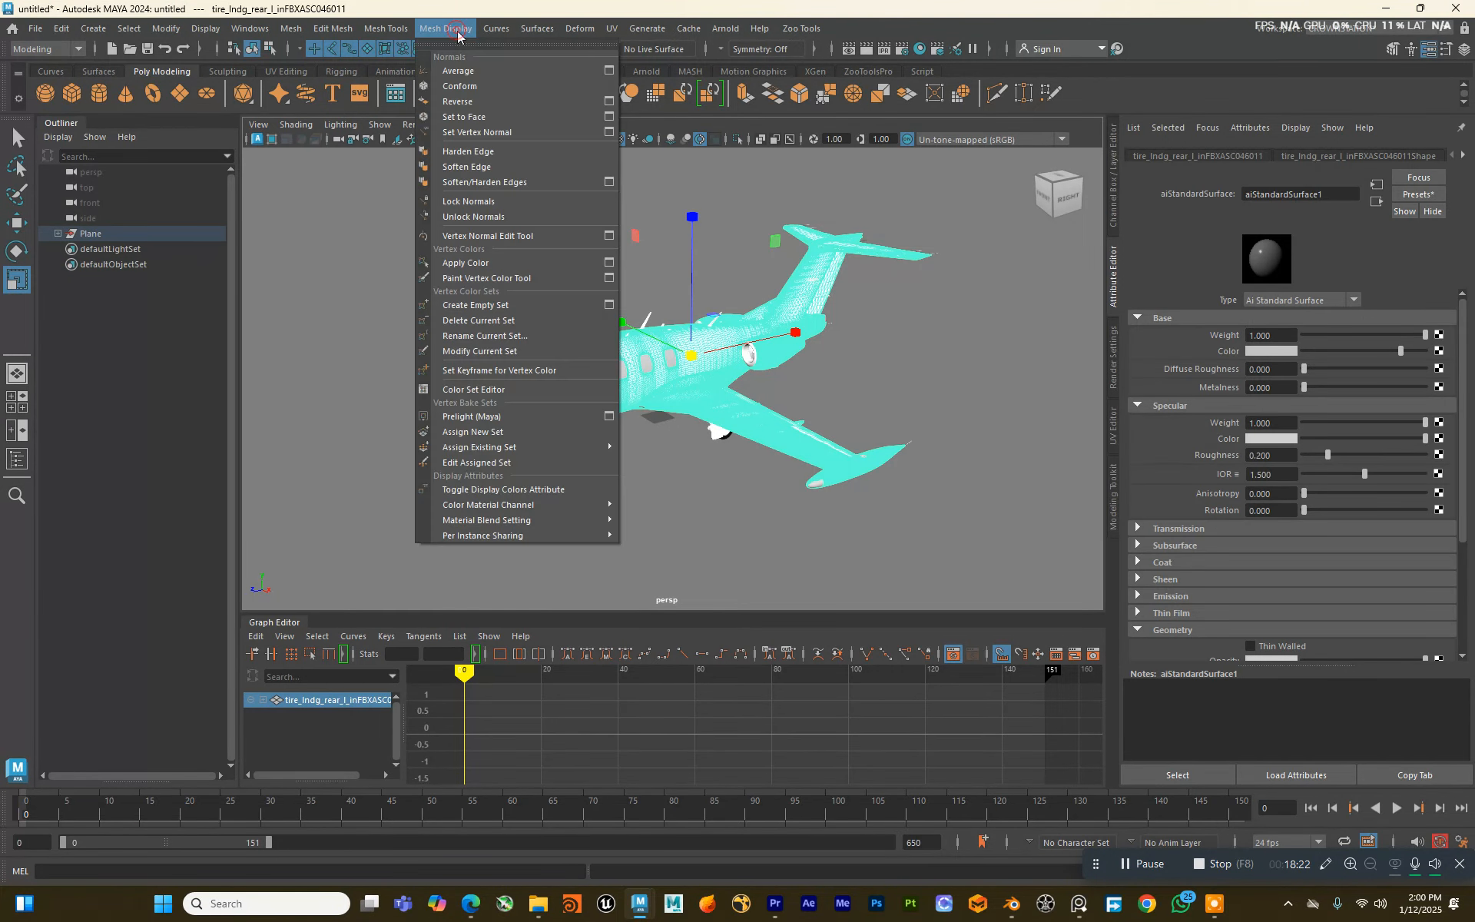
pyautogui.click(467, 118)
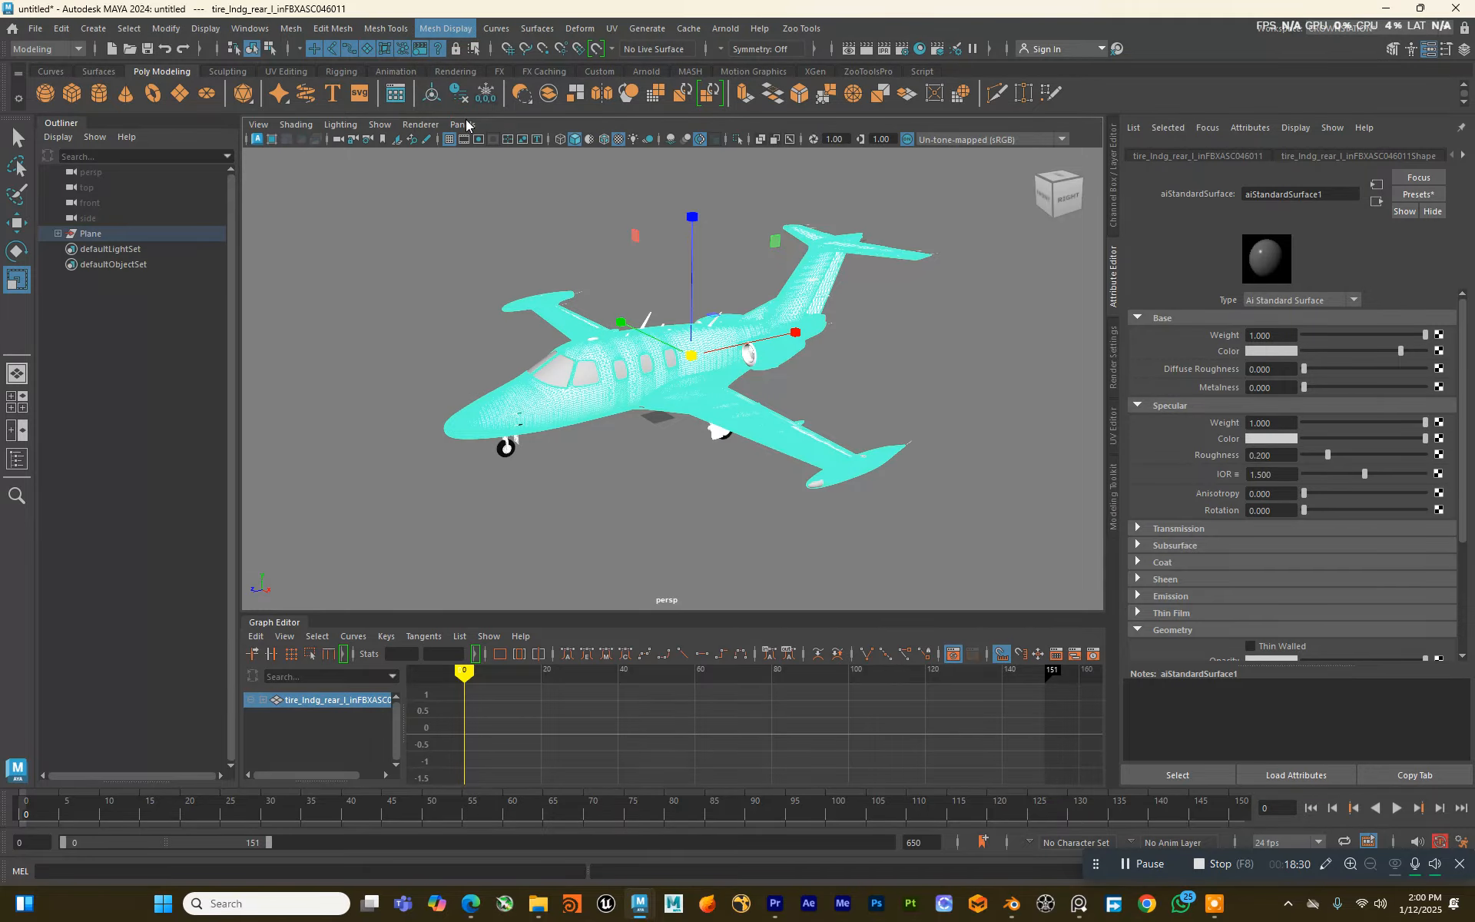
pyautogui.click(546, 244)
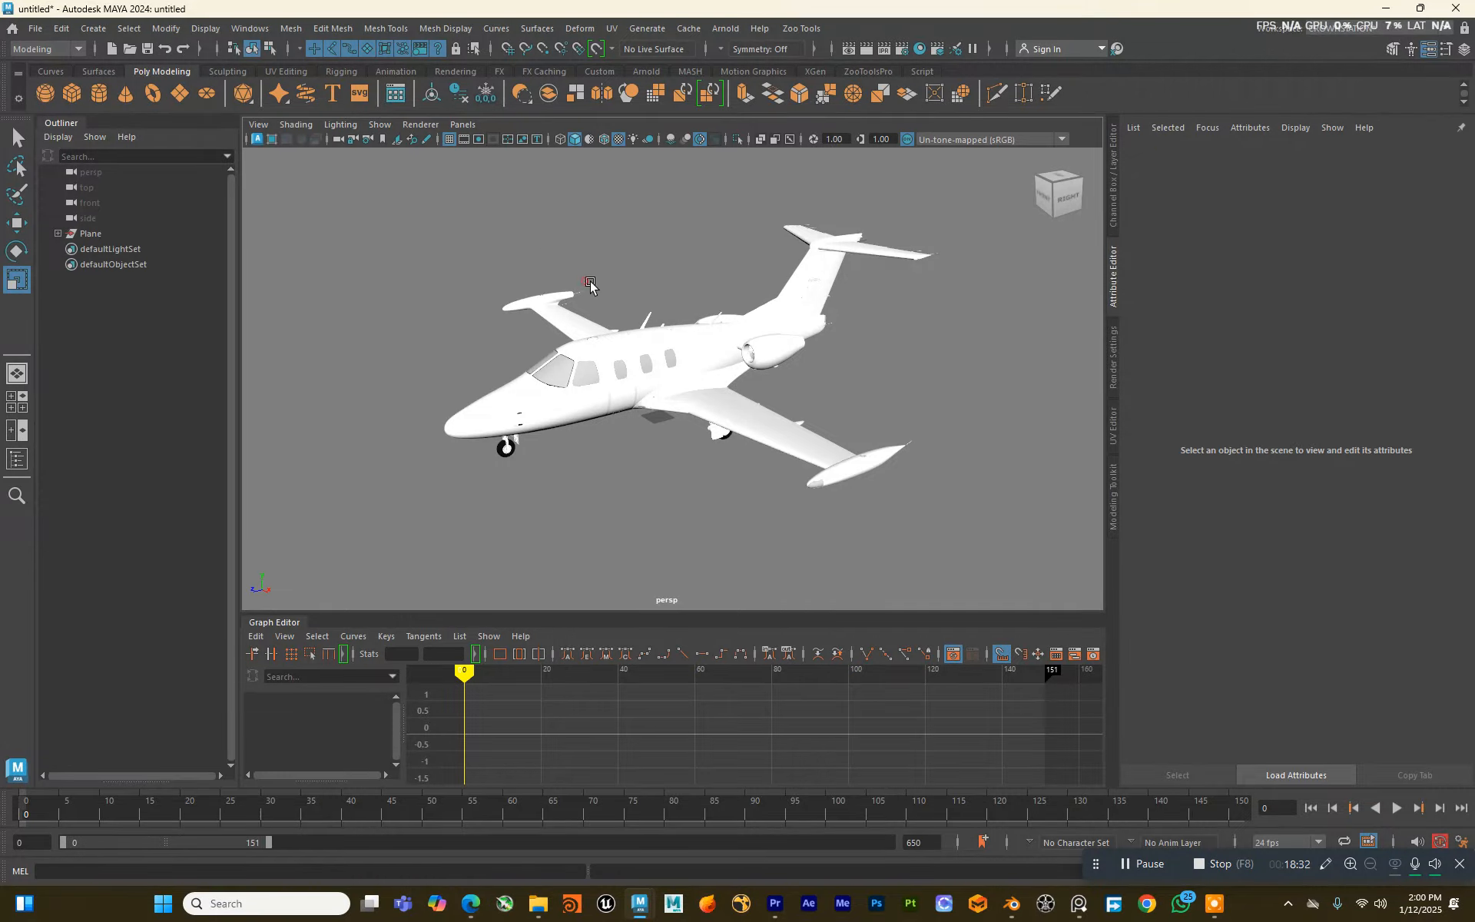
pyautogui.keyDown('alt'); pyautogui.moveTo(590, 286); pyautogui.dragTo(714, 354); pyautogui.keyUp('alt')
pyautogui.click(740, 376)
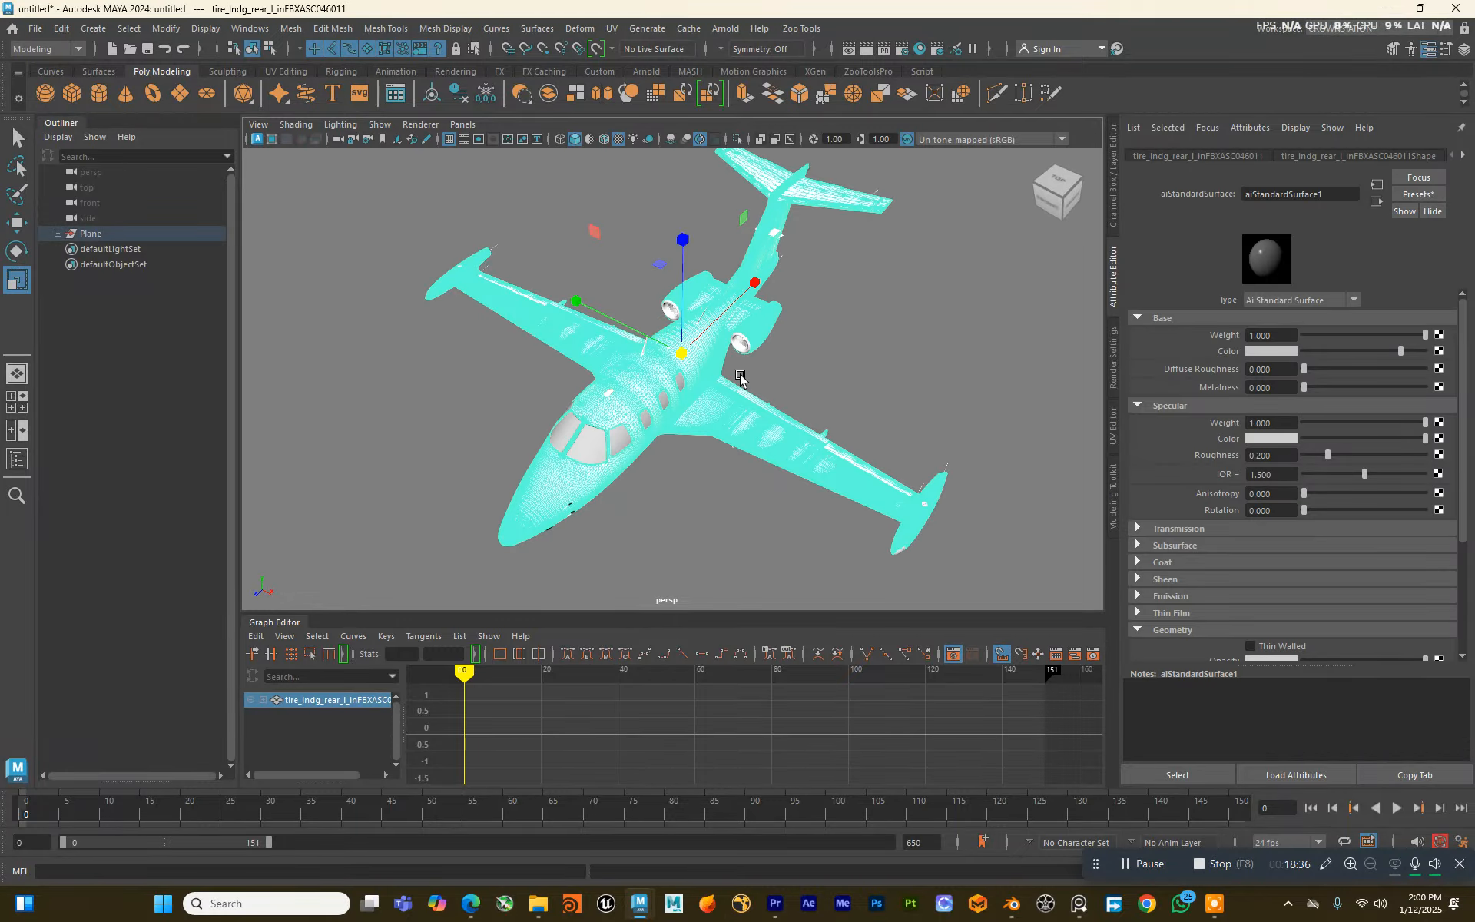
pyautogui.click(822, 340)
pyautogui.keyDown('alt'); pyautogui.moveTo(822, 340); pyautogui.dragTo(774, 300); pyautogui.keyUp('alt')
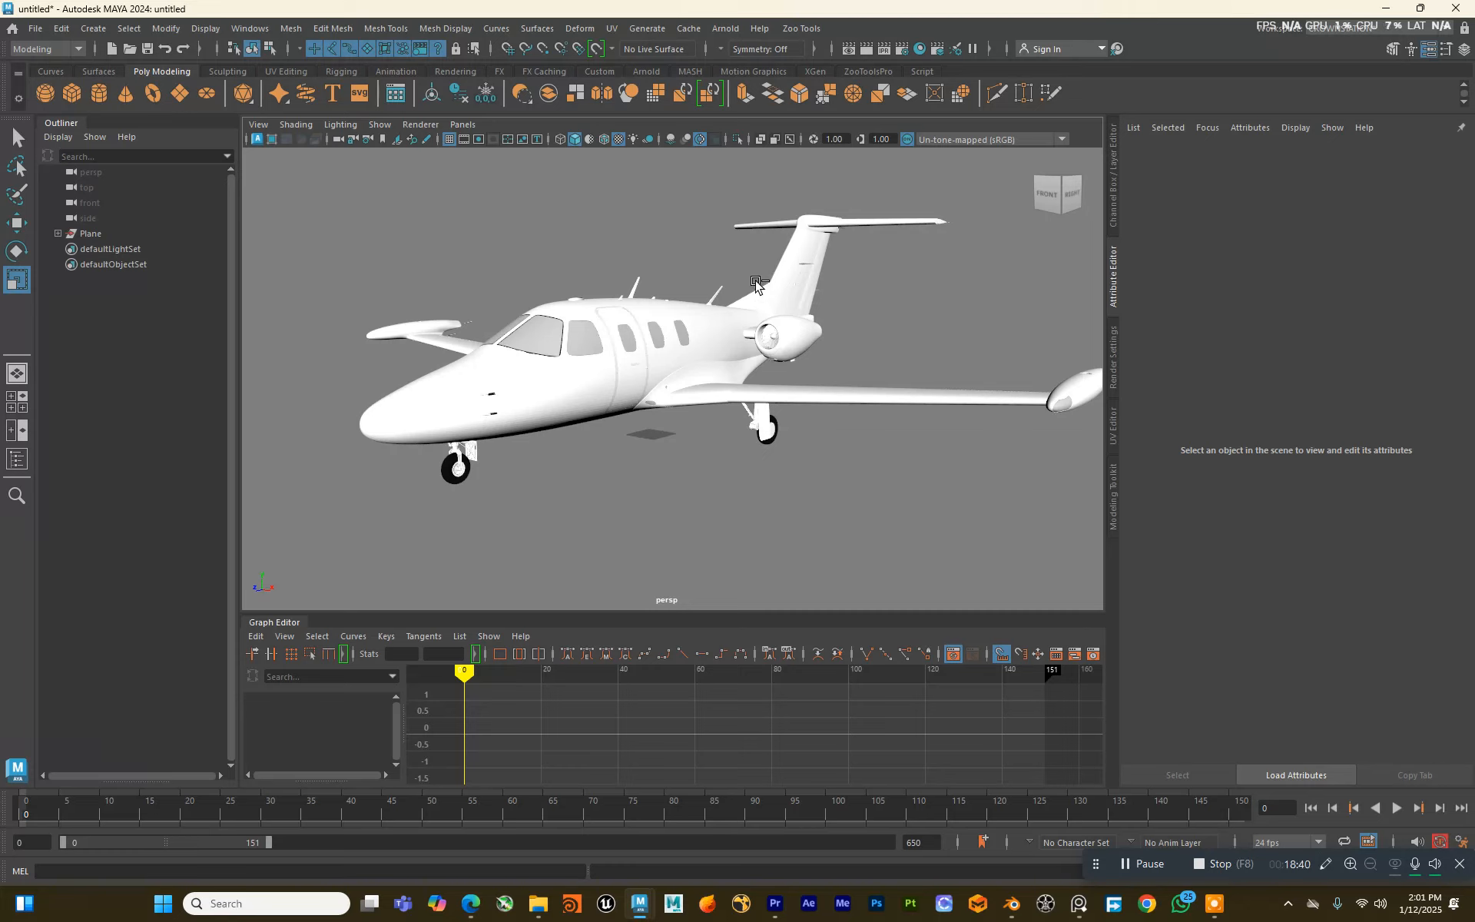
# Step: Set the base Color of the plane windows' glass material to mid grey
pyautogui.keyDown('alt'); pyautogui.moveTo(649, 300); pyautogui.dragTo(595, 376); pyautogui.keyUp('alt')
pyautogui.scroll(5, 595, 376)
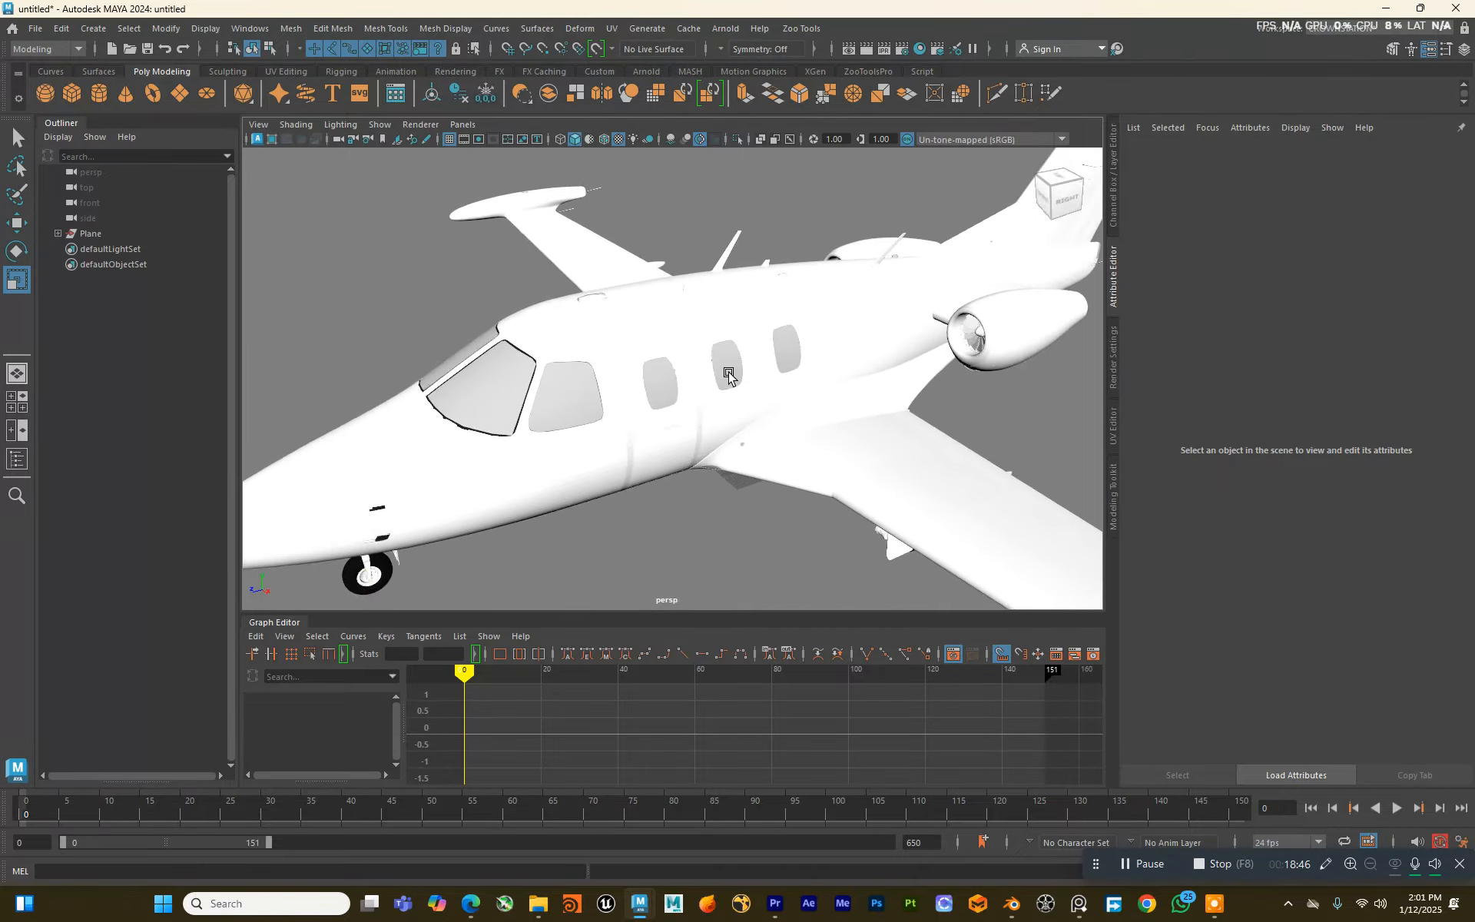
pyautogui.click(578, 354)
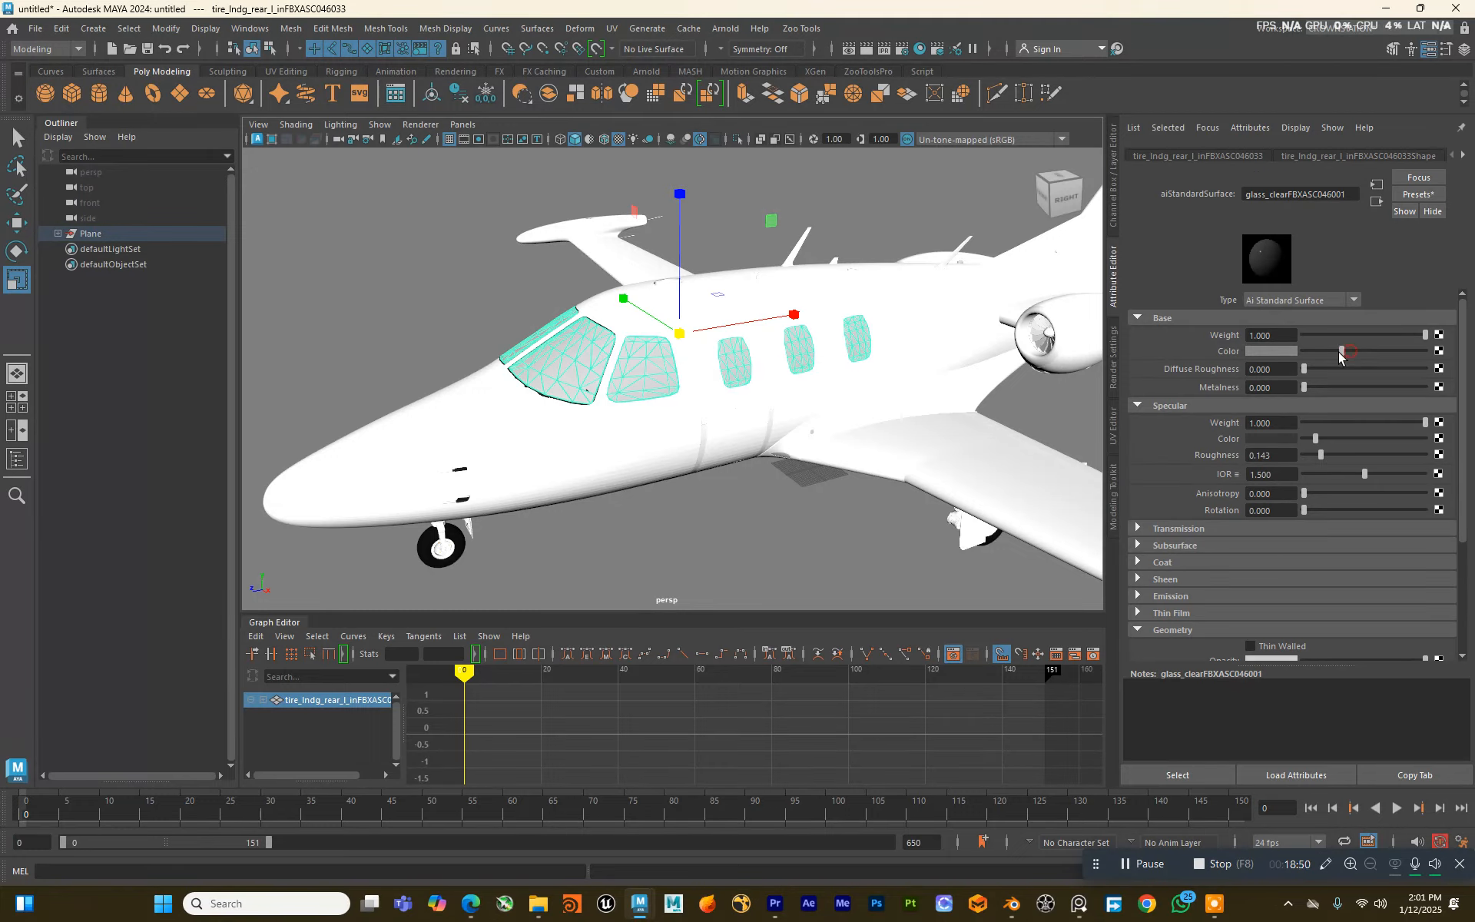
pyautogui.click(820, 249)
pyautogui.keyDown('alt'); pyautogui.moveTo(821, 250); pyautogui.dragTo(863, 256); pyautogui.keyUp('alt')
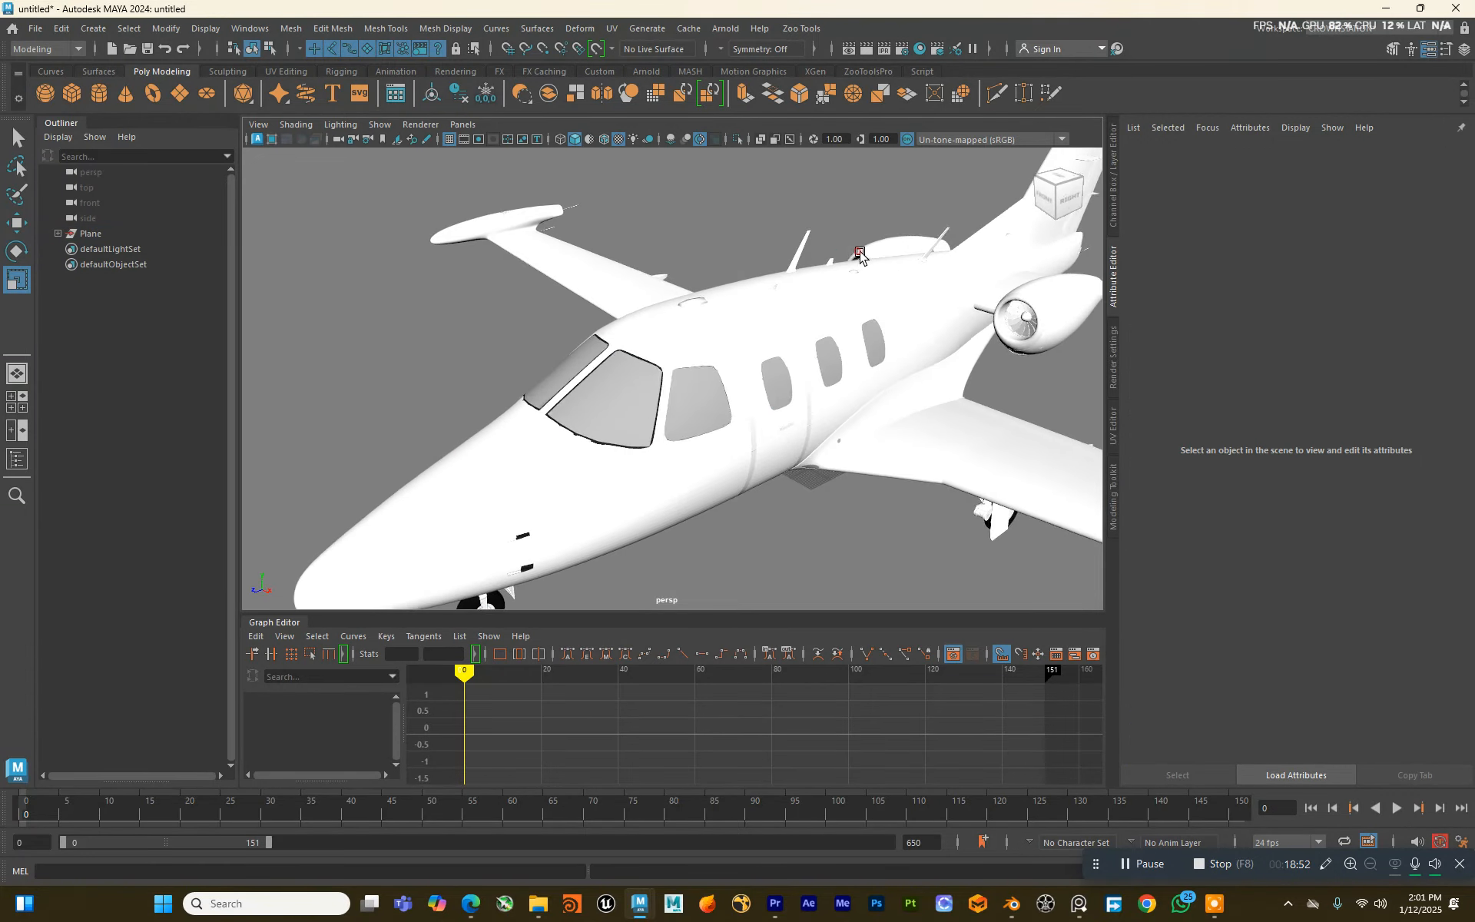
# Step: Darken the base Color of the plane body's aiStandardSurface1 material slightly to light grey
pyautogui.keyDown('alt'); pyautogui.moveTo(914, 258); pyautogui.dragTo(728, 310, button='middle'); pyautogui.keyUp('alt')
pyautogui.keyDown('alt'); pyautogui.moveTo(892, 313); pyautogui.dragTo(748, 283, button='right'); pyautogui.keyUp('alt')
pyautogui.keyDown('alt'); pyautogui.moveTo(759, 305); pyautogui.dragTo(698, 345); pyautogui.keyUp('alt')
pyautogui.click(697, 345)
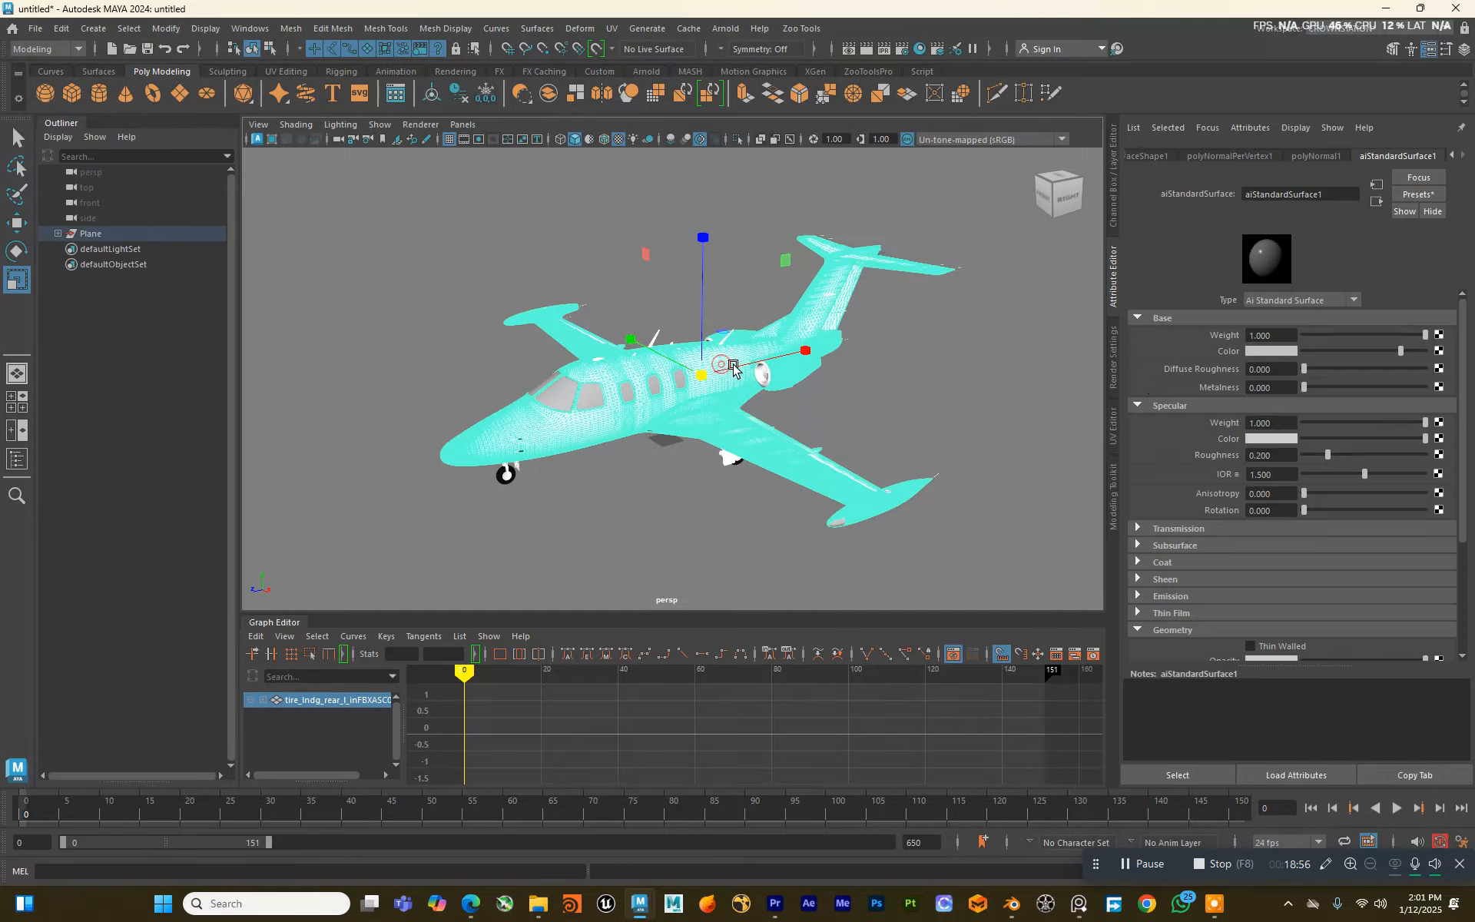
pyautogui.click(1375, 351)
pyautogui.moveTo(1375, 351); pyautogui.dragTo(1381, 352)
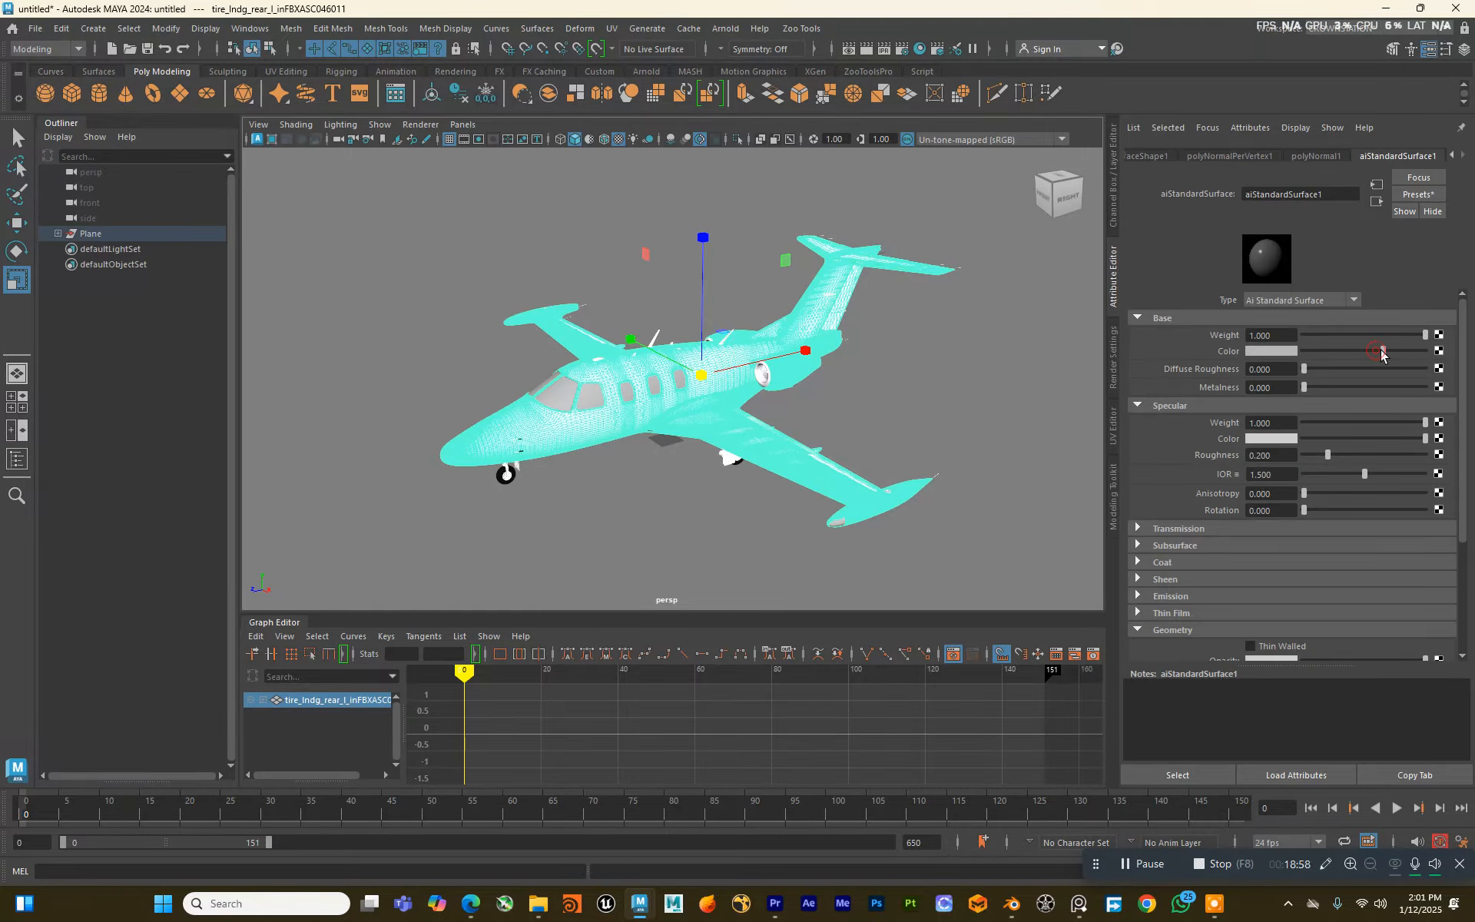
pyautogui.click(1044, 372)
pyautogui.keyDown('alt'); pyautogui.moveTo(607, 343); pyautogui.dragTo(639, 326); pyautogui.keyUp('alt')
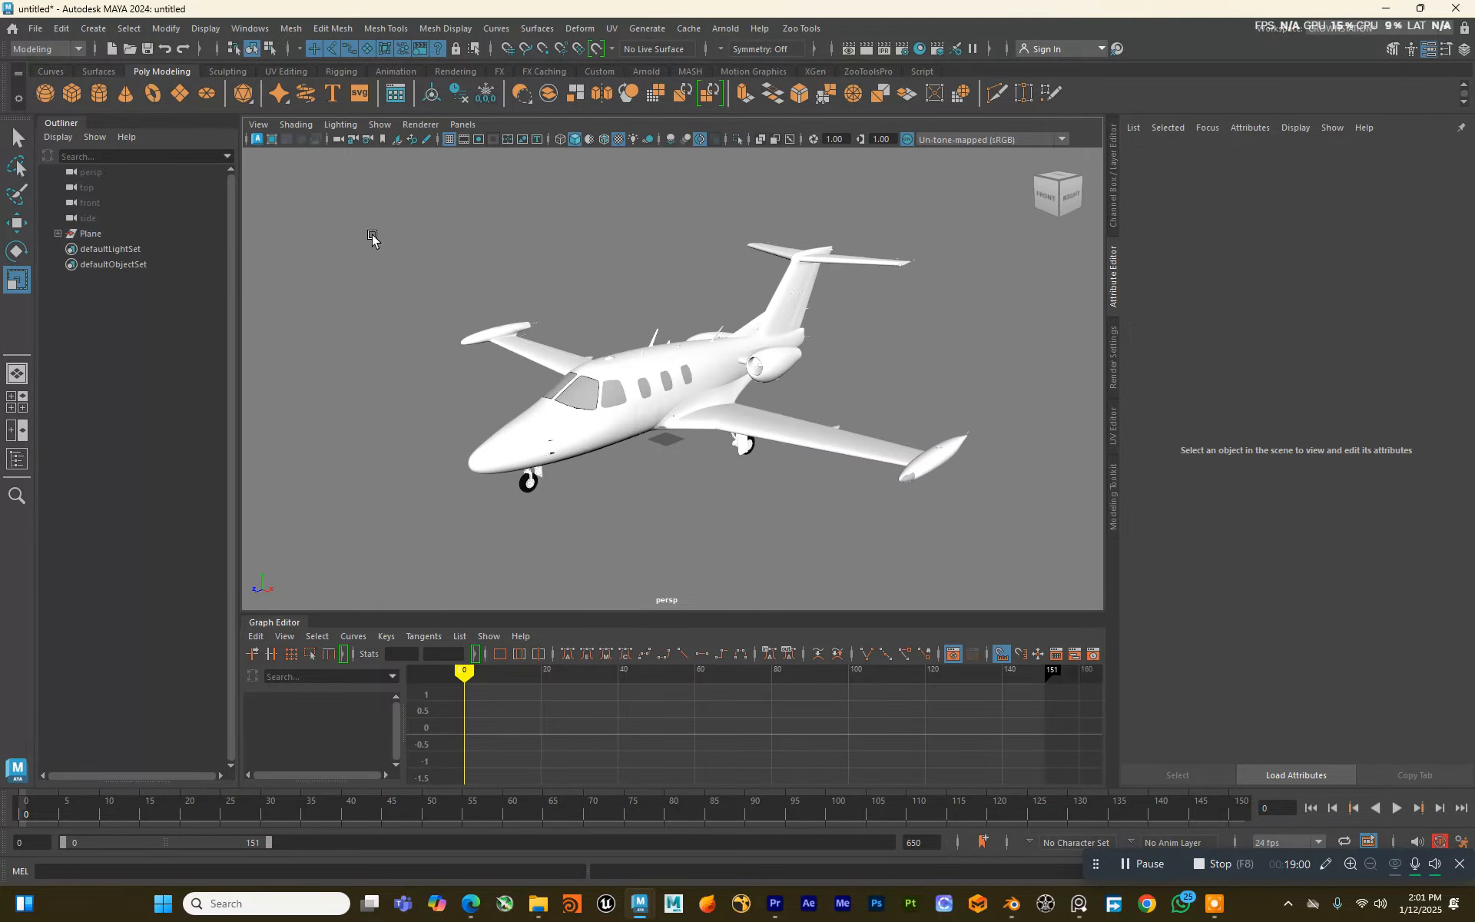
# Step: Turn off Two Sided Lighting in the perspective view
pyautogui.click(35, 29)
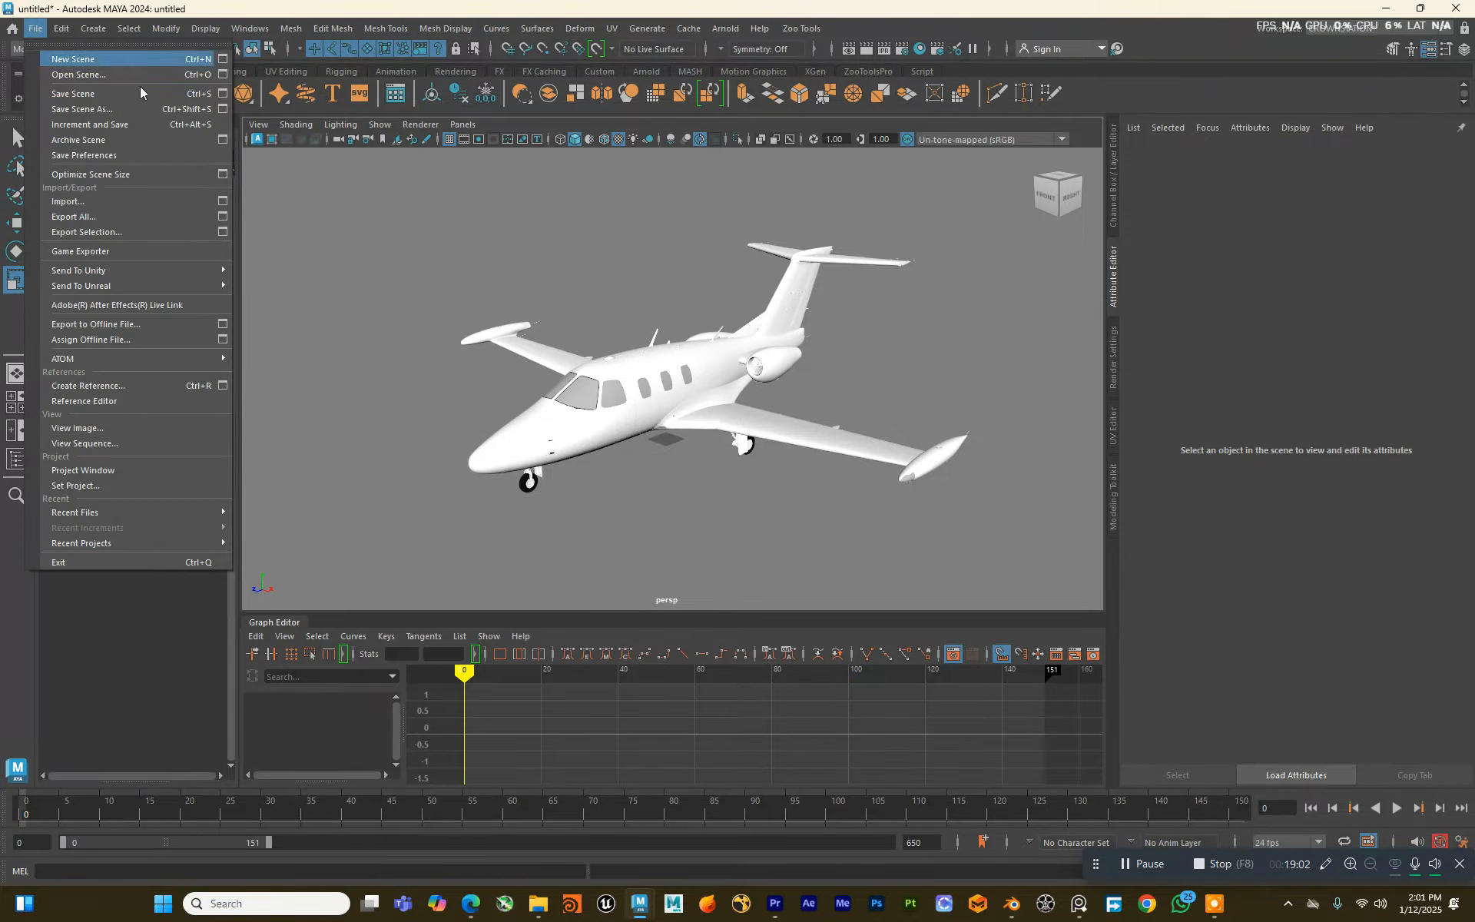
pyautogui.click(344, 127)
pyautogui.click(362, 229)
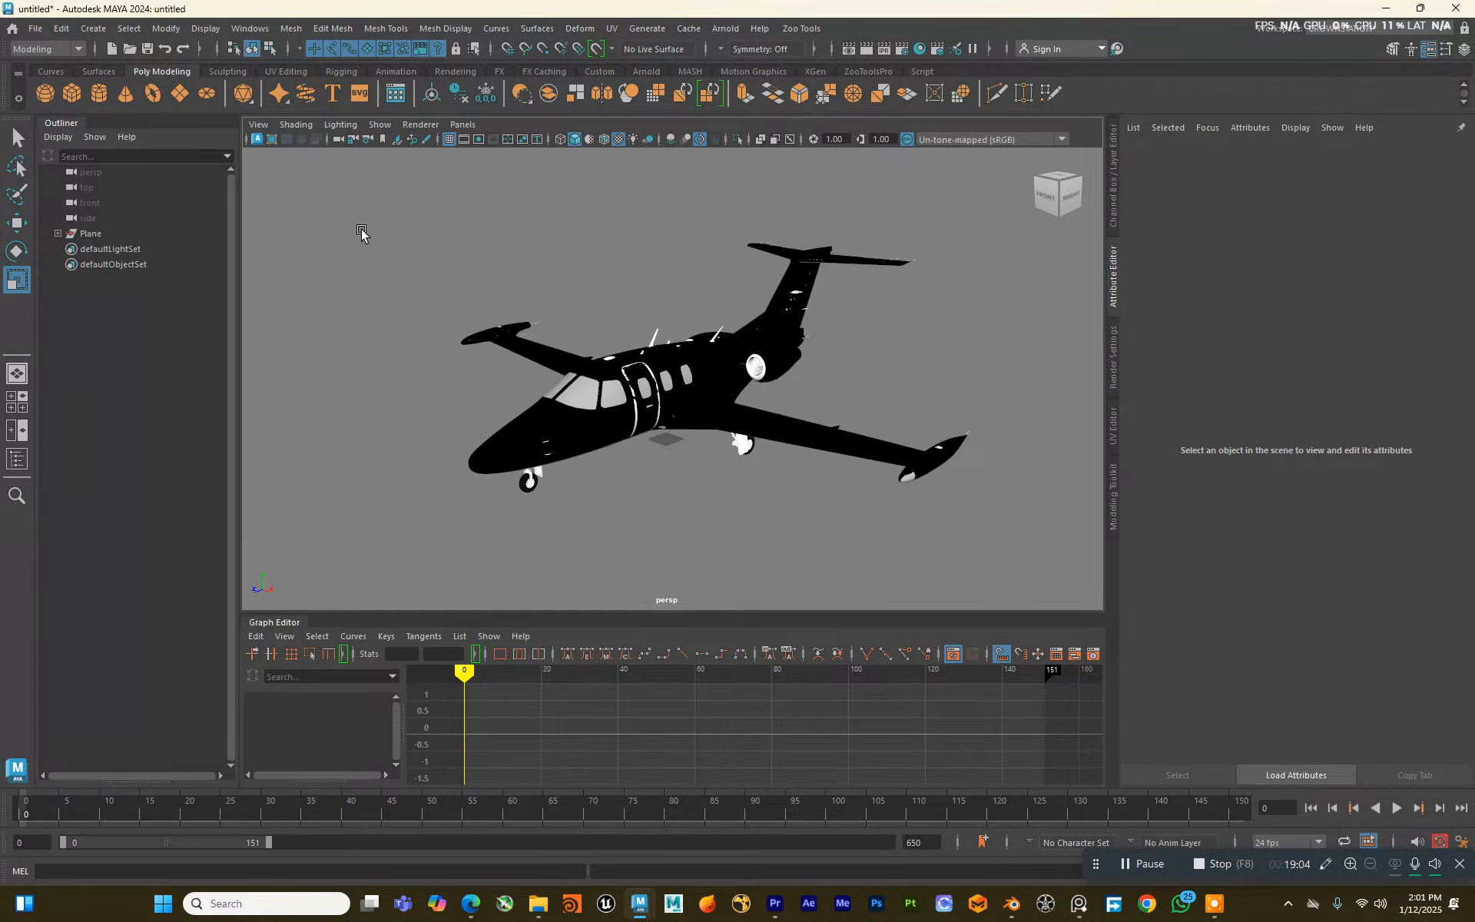
# Step: Reverse the normals of the plane's body mesh
pyautogui.click(90, 234)
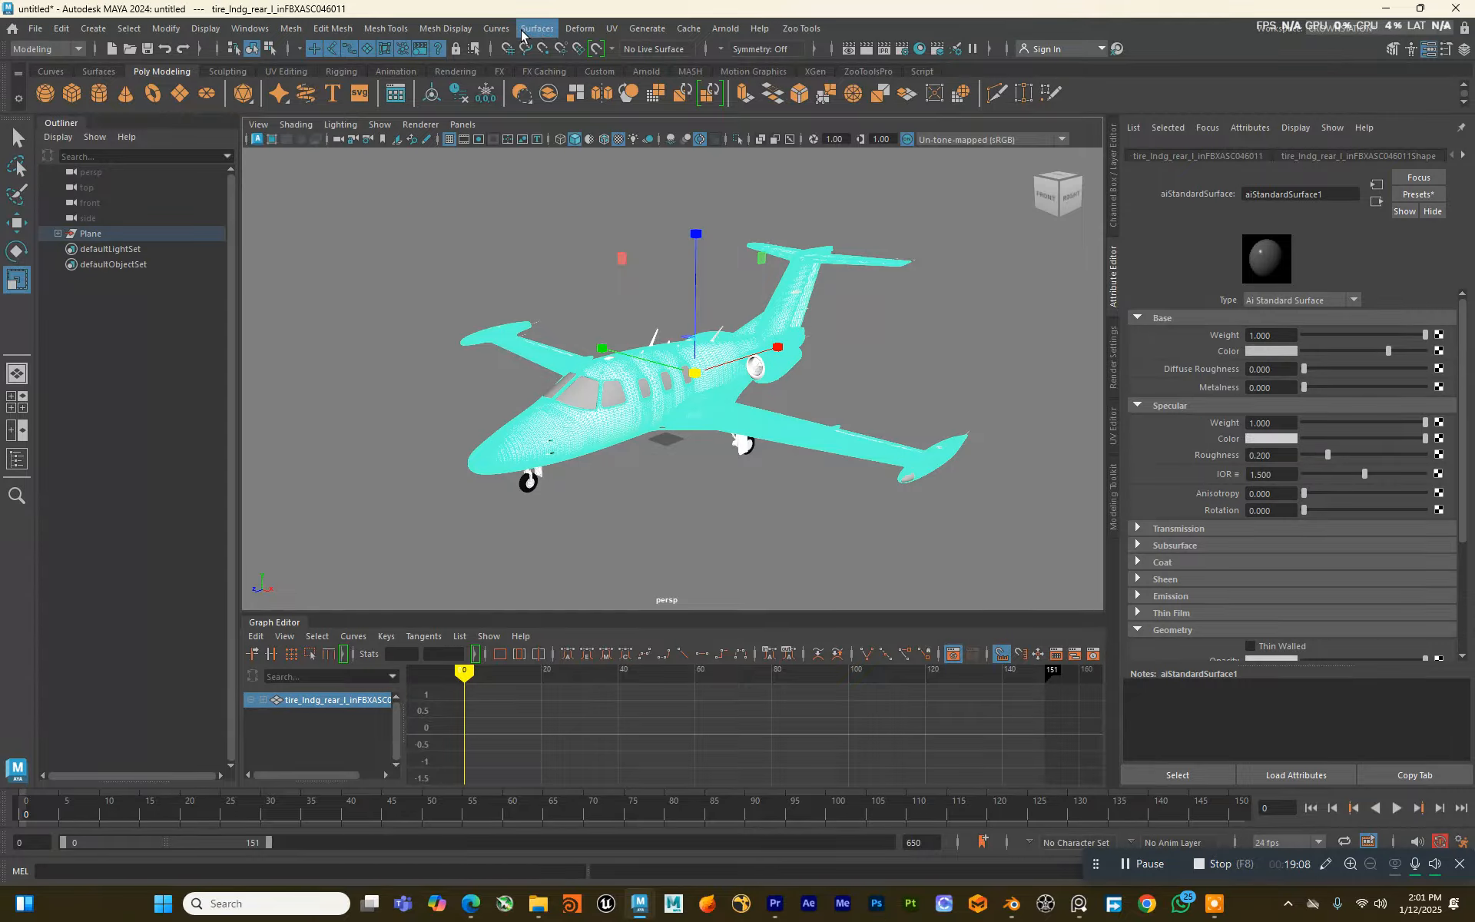
pyautogui.click(446, 29)
pyautogui.click(459, 102)
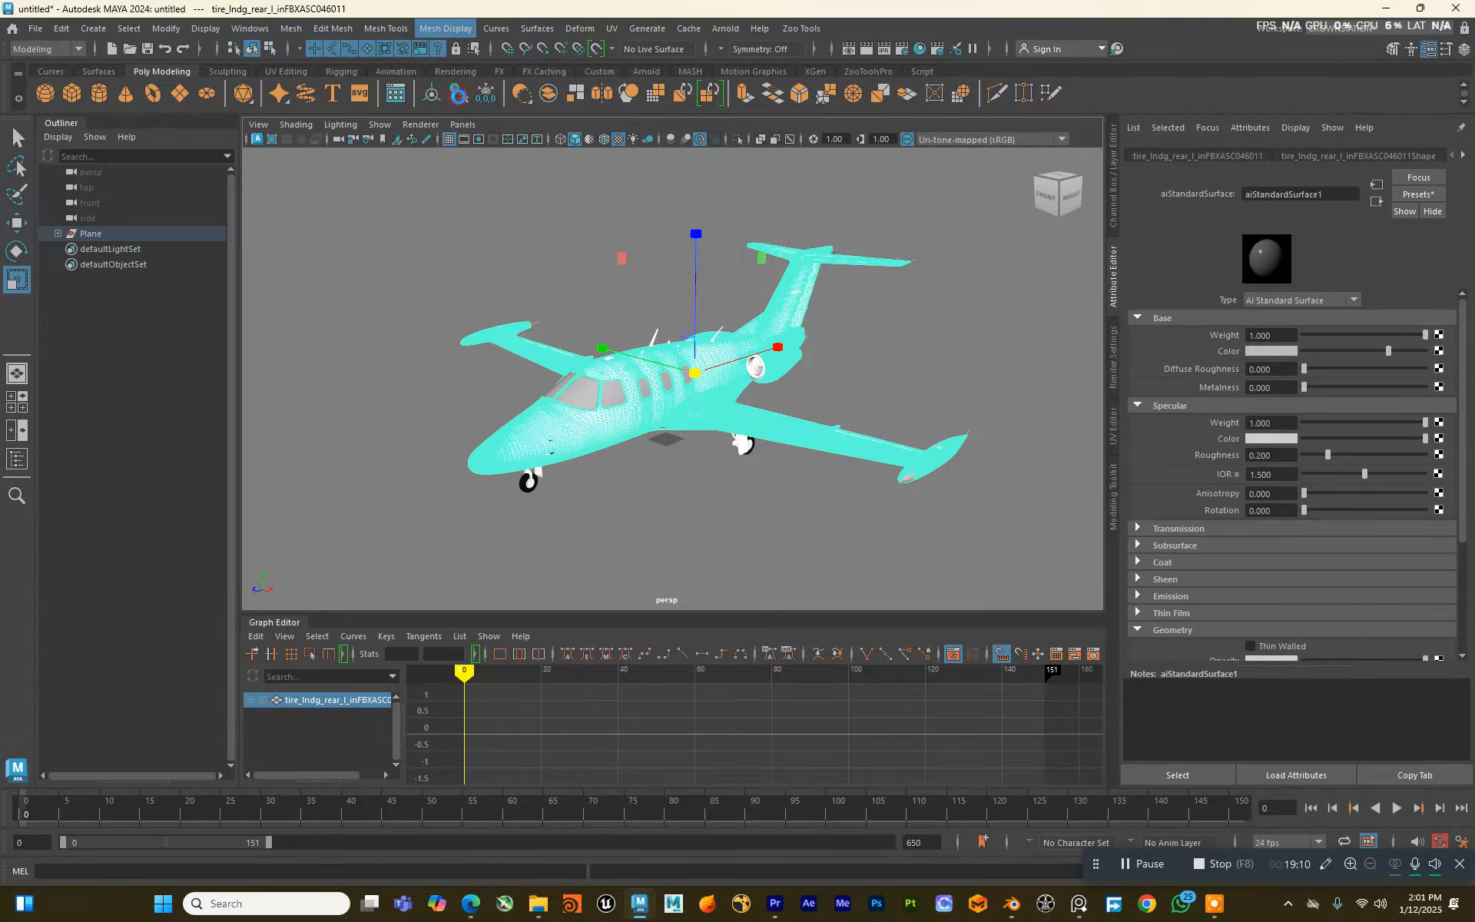
pyautogui.click(525, 255)
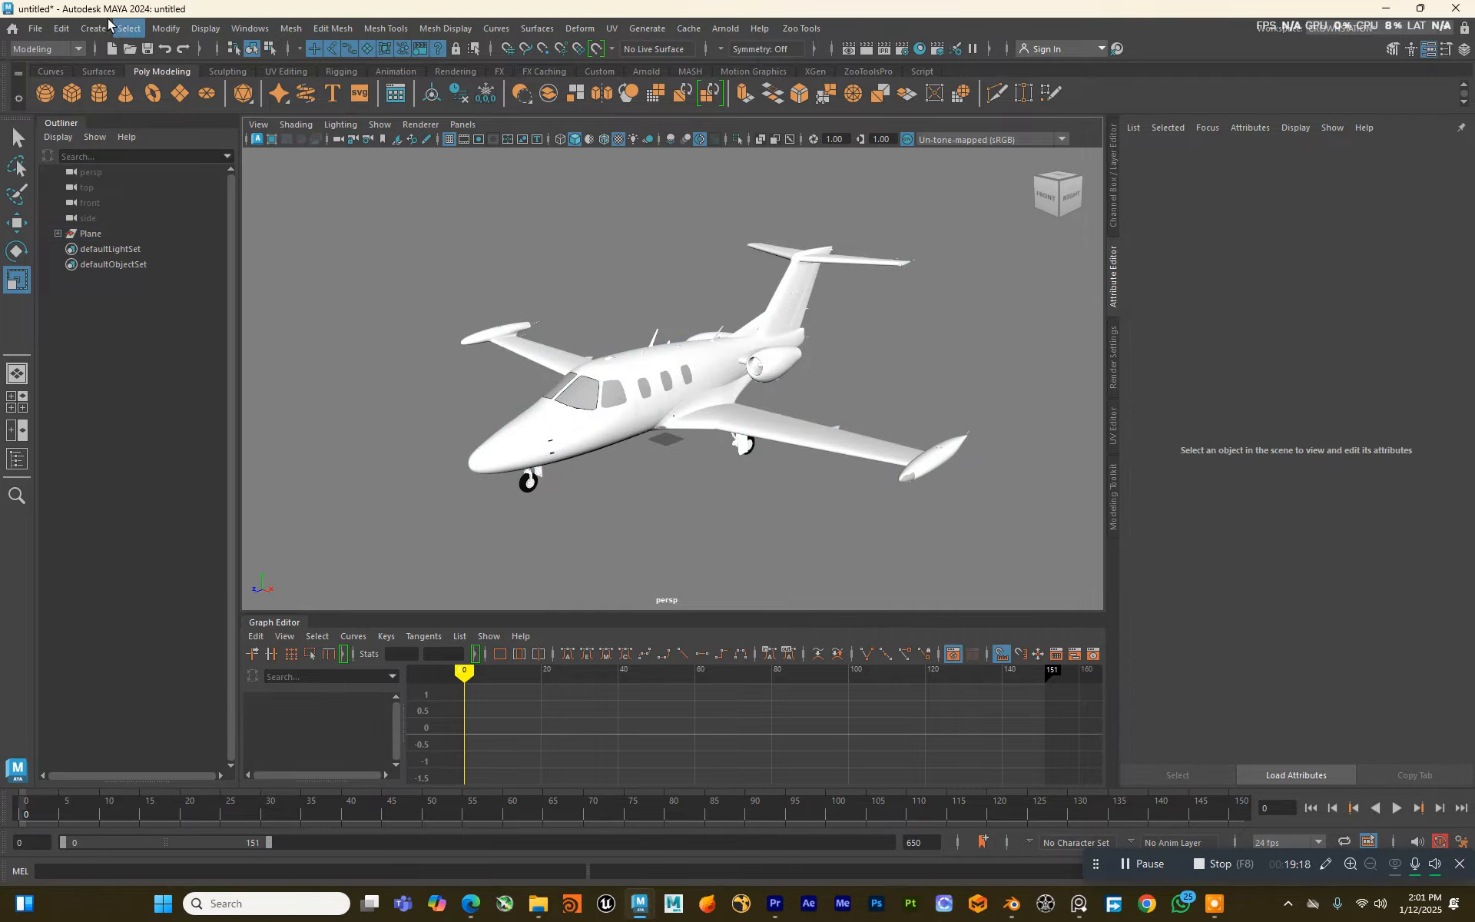
# Step: Save the scene as a Maya Binary file named Plane in the project's scenes\prp folder
pyautogui.click(35, 29)
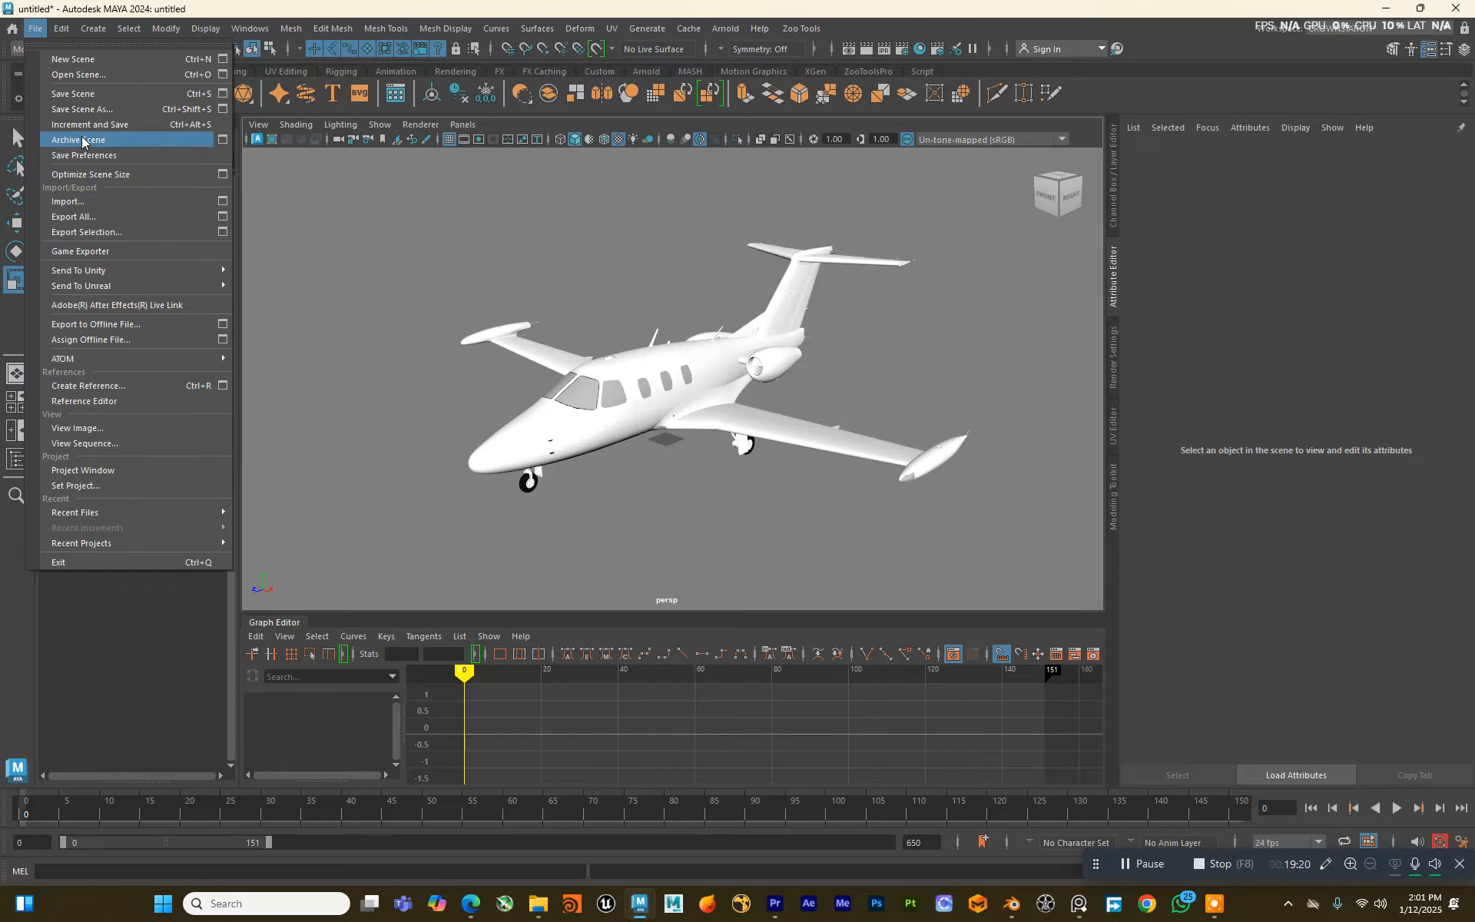
pyautogui.click(81, 109)
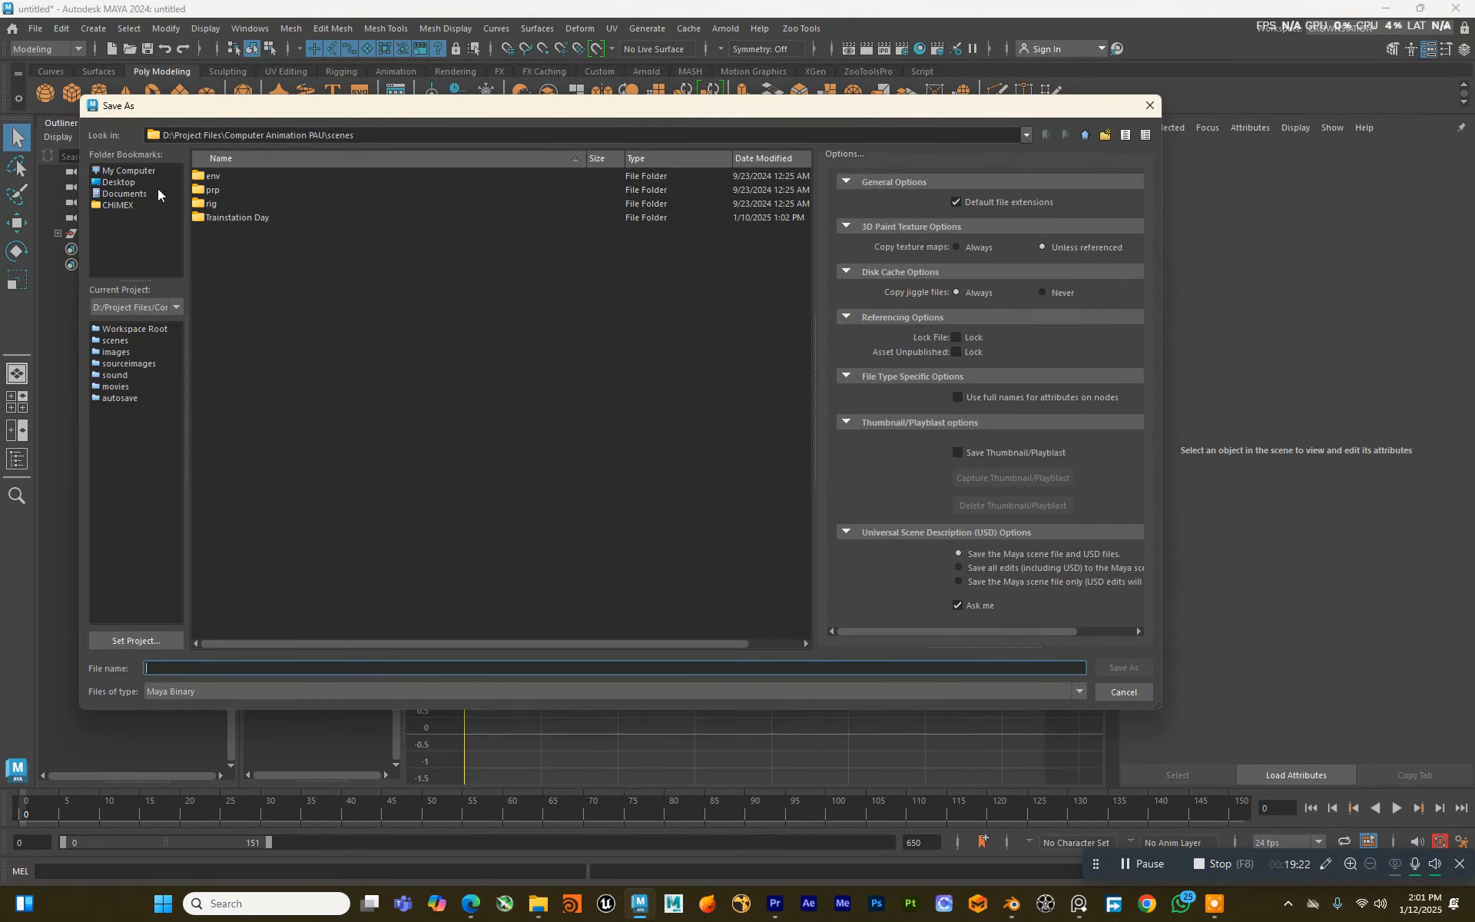
pyautogui.click(228, 204)
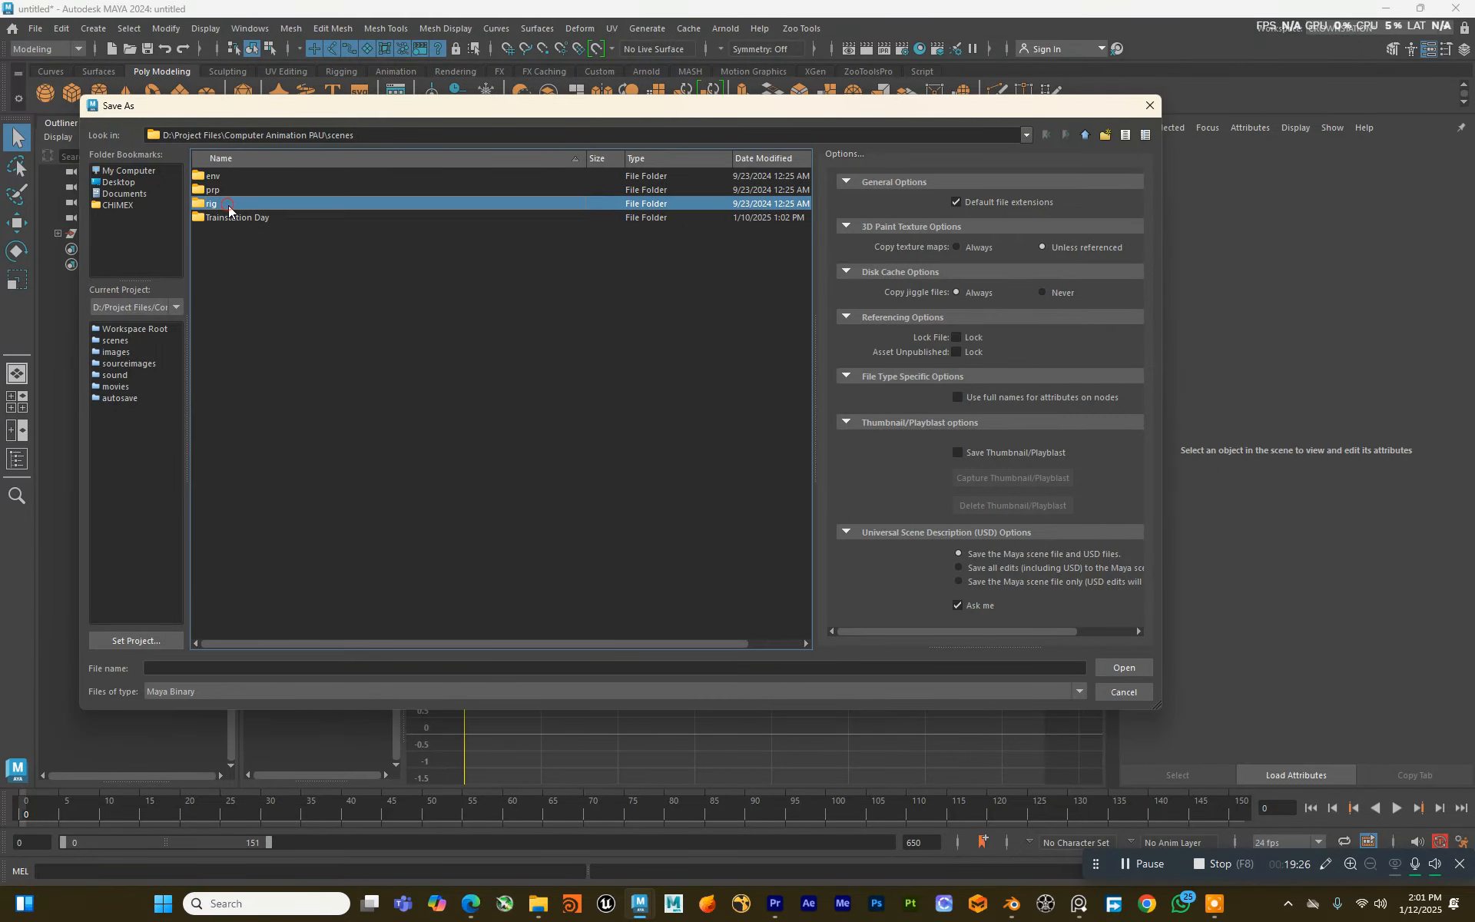
pyautogui.doubleClick(223, 191)
pyautogui.click(293, 665)
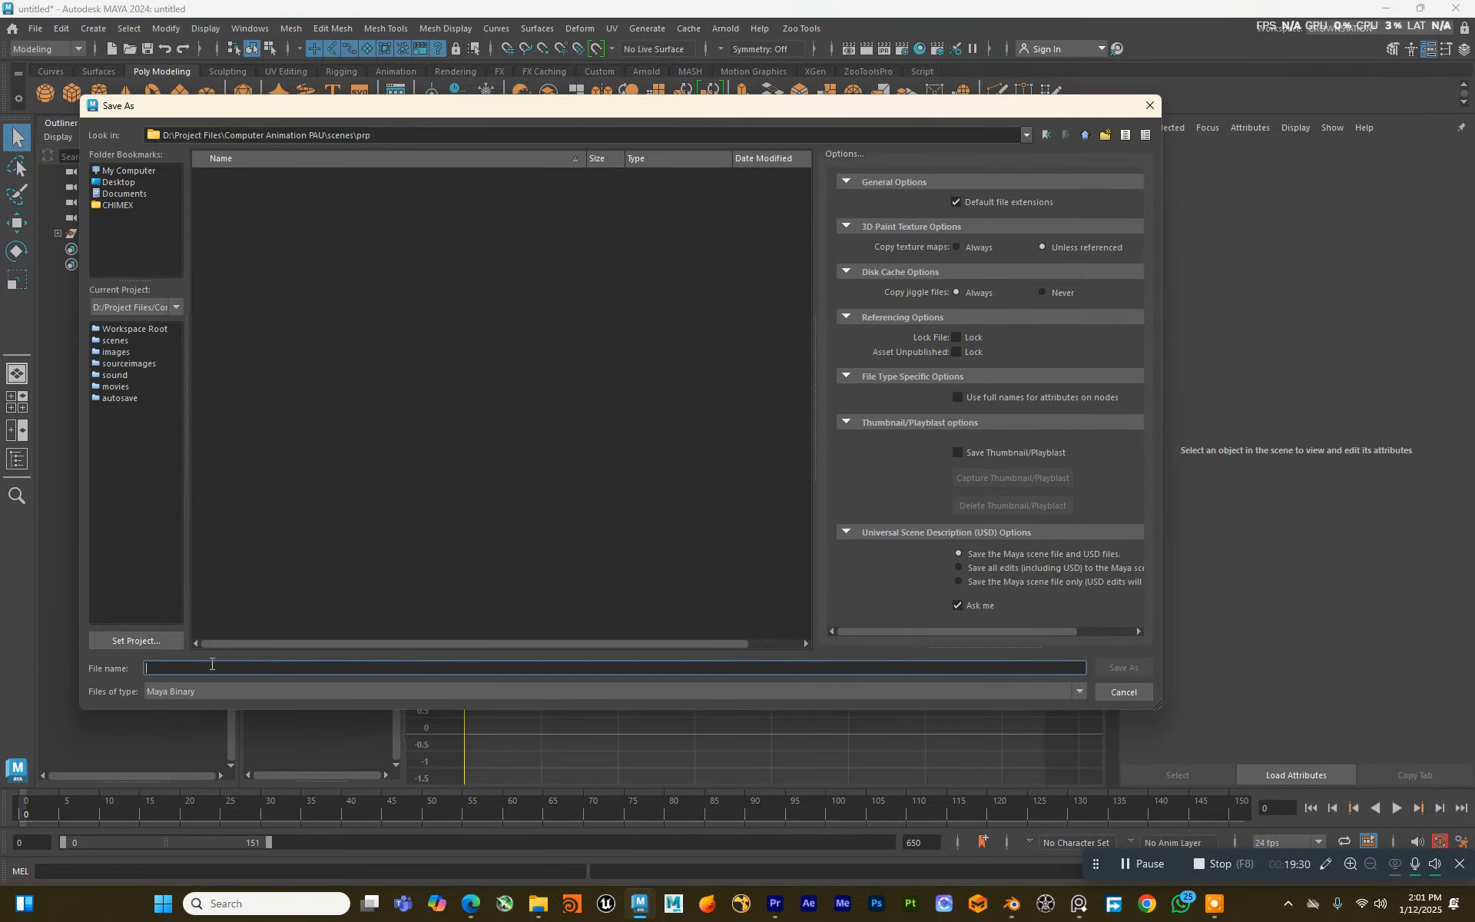
pyautogui.write('Plane')
pyautogui.click(1118, 667)
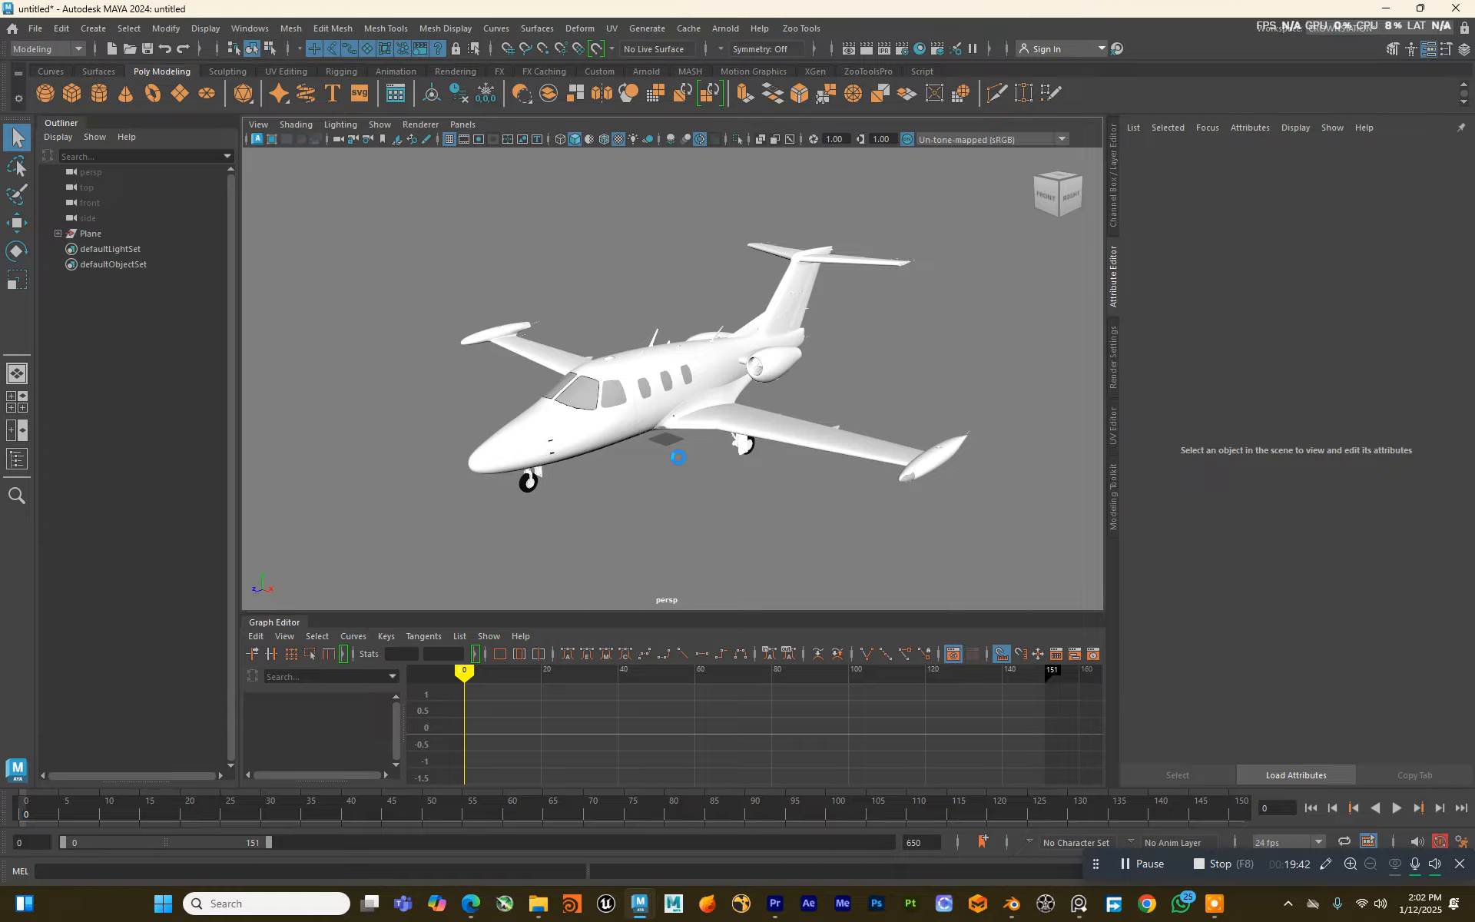
pyautogui.press('r')
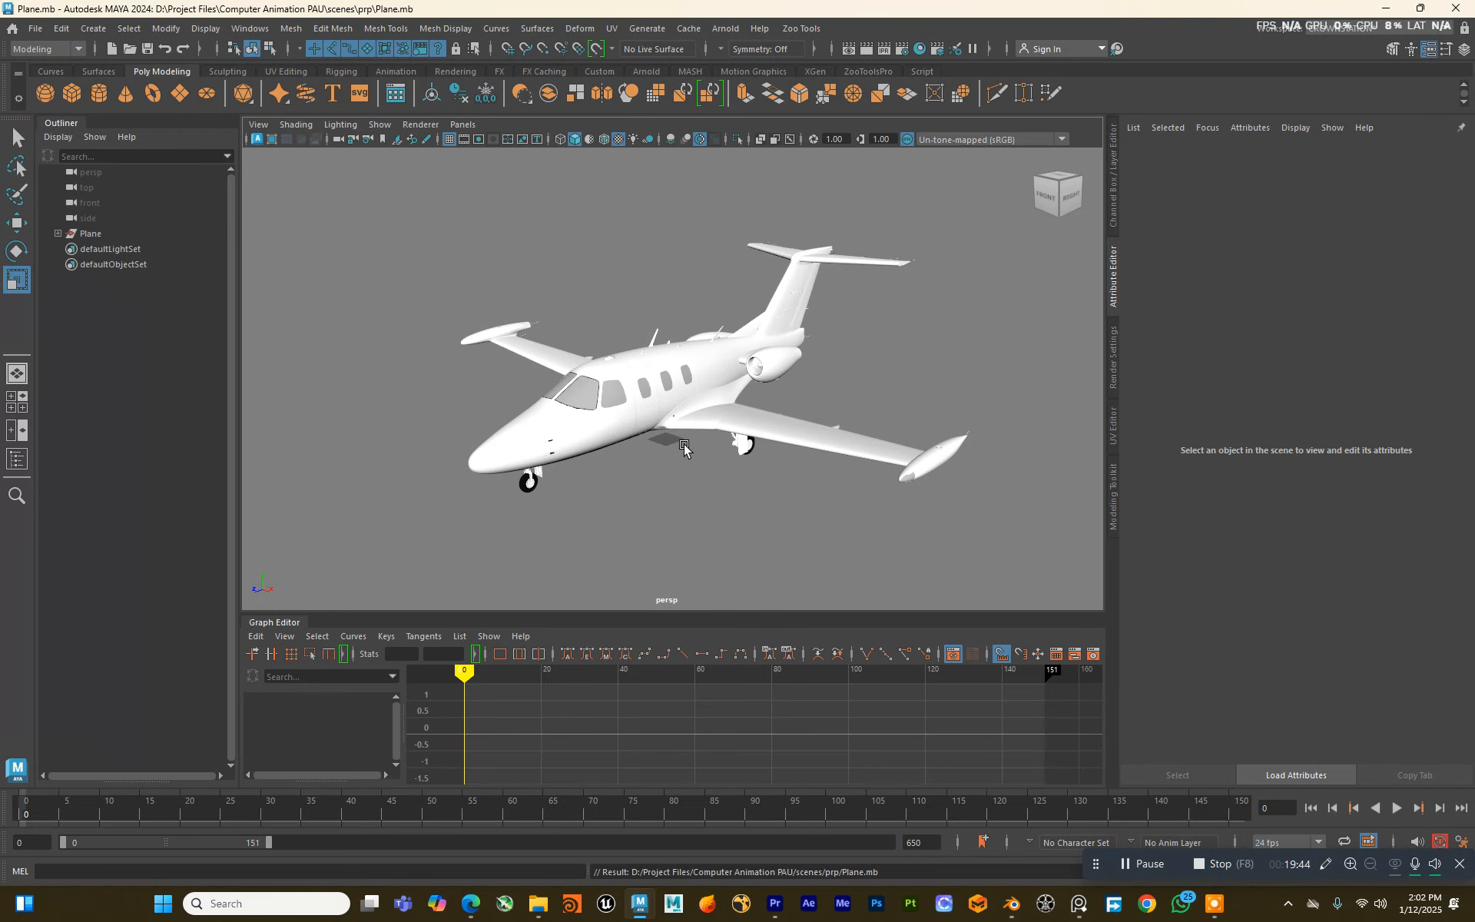
pyautogui.click(653, 460)
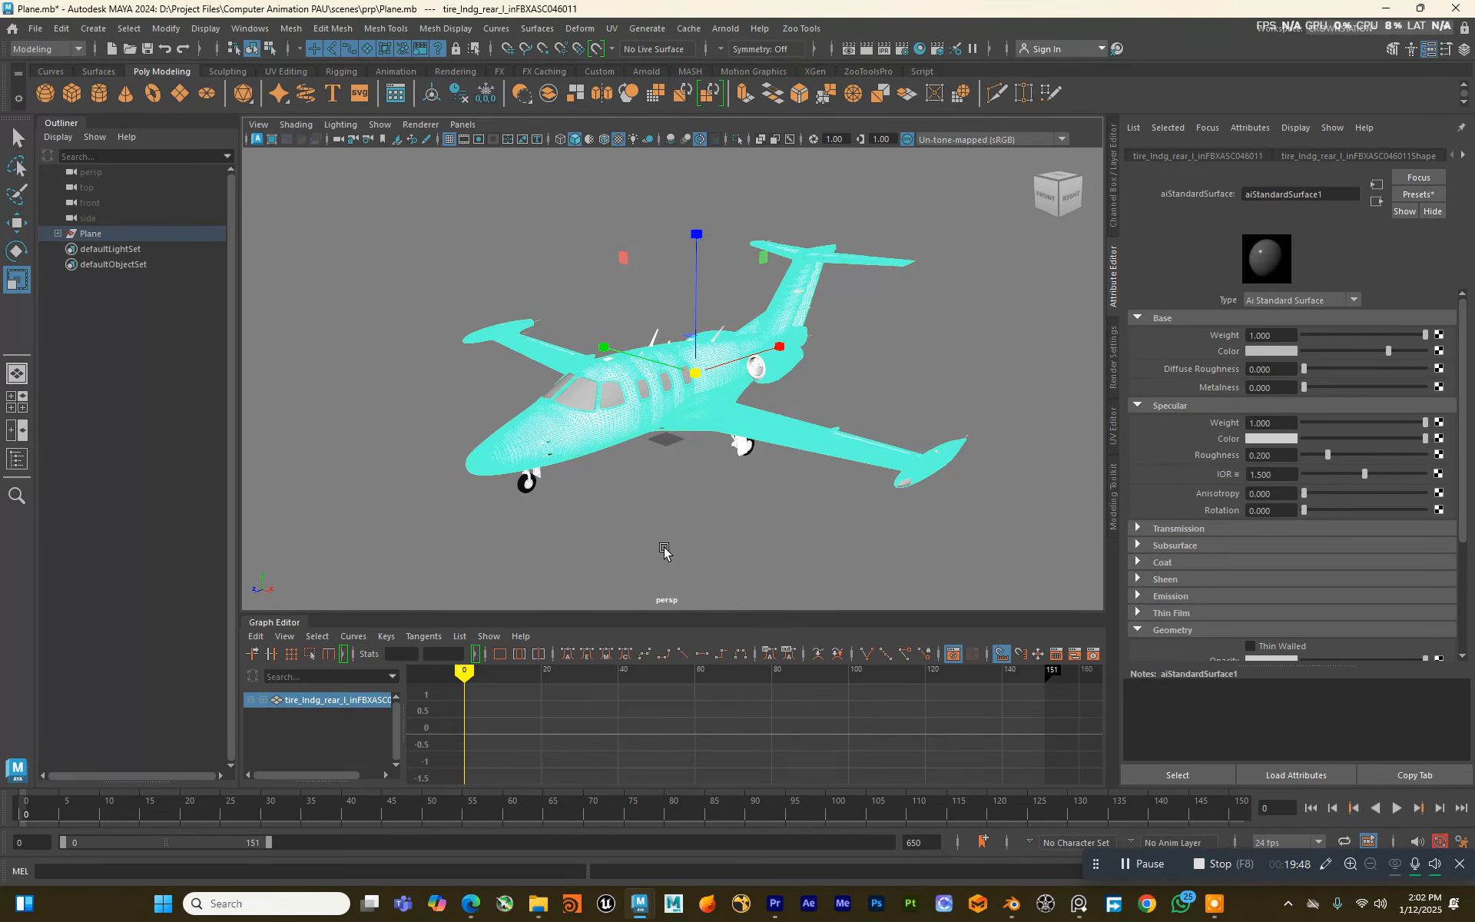
# Step: Switch to the Maya window with Trainstation_PAU_v1.mb and arrange two views side by side
pyautogui.moveTo(654, 910)
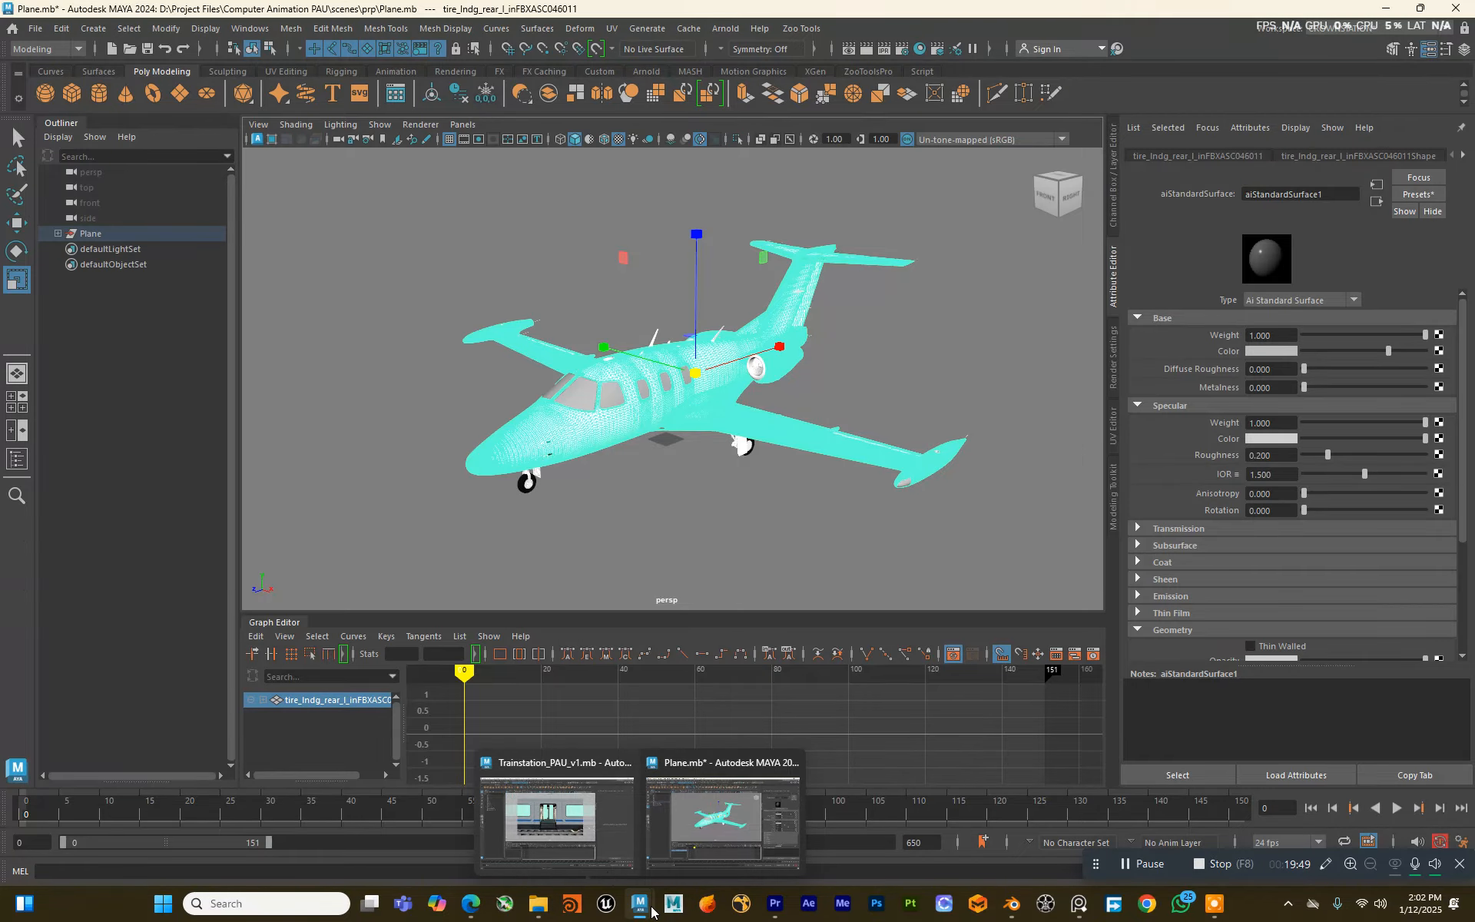
pyautogui.click(591, 836)
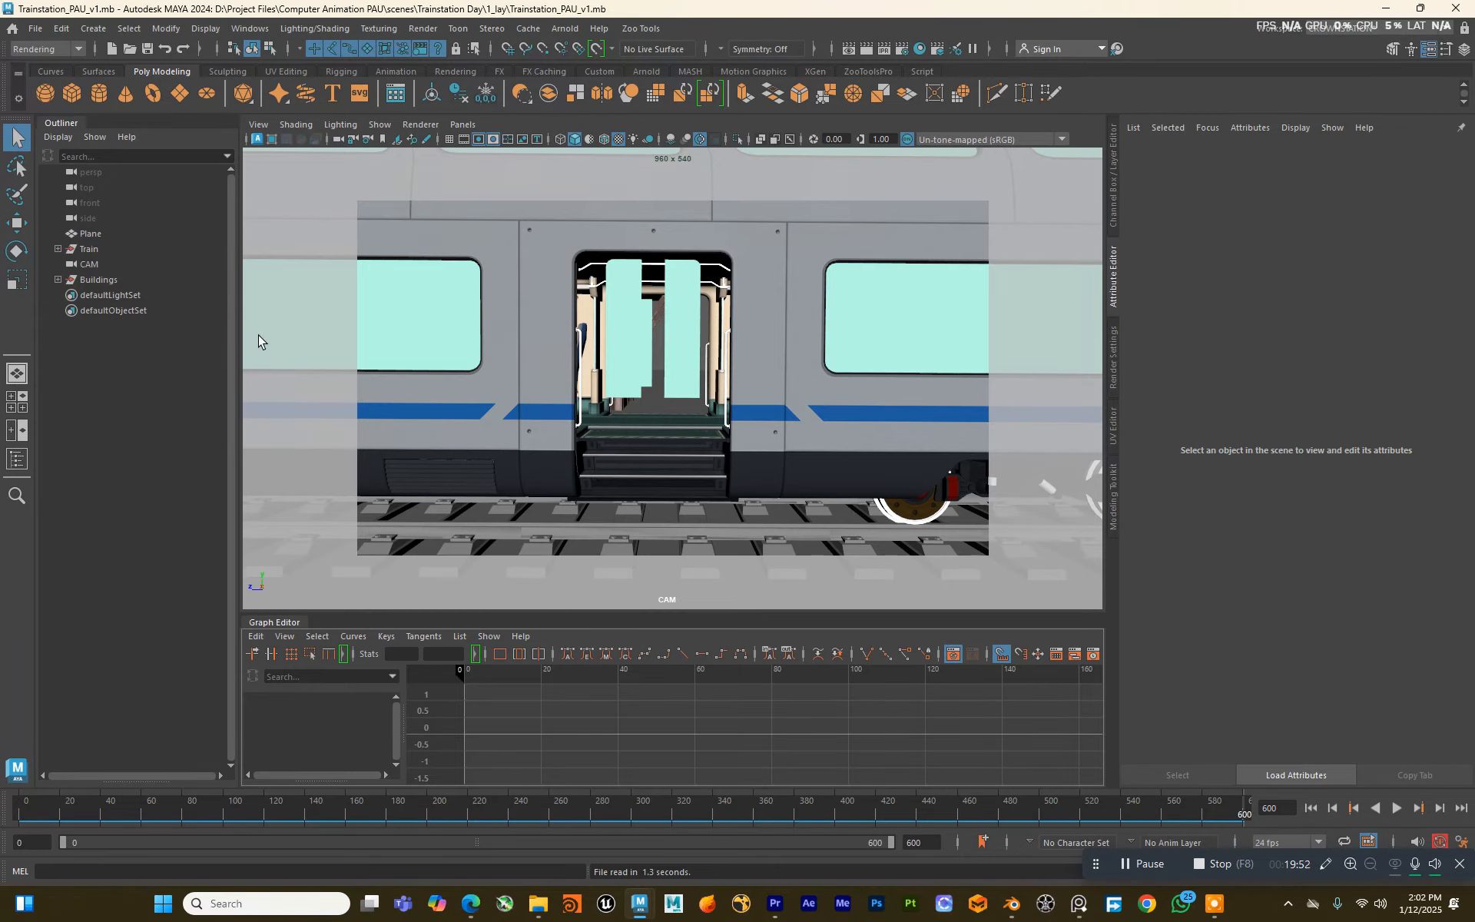
pyautogui.press('space')
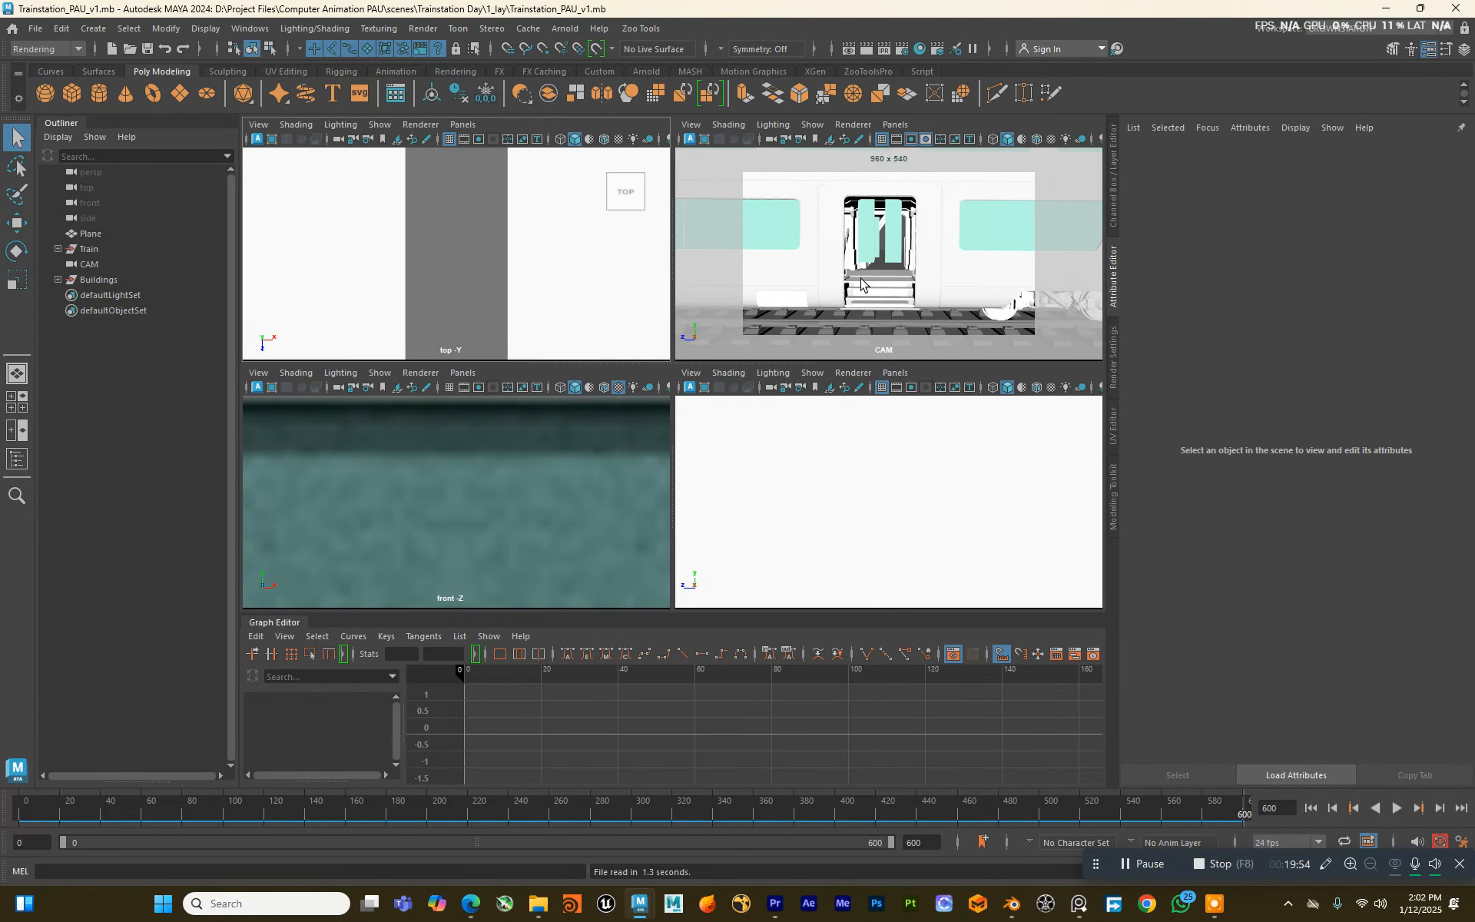
pyautogui.press('space')
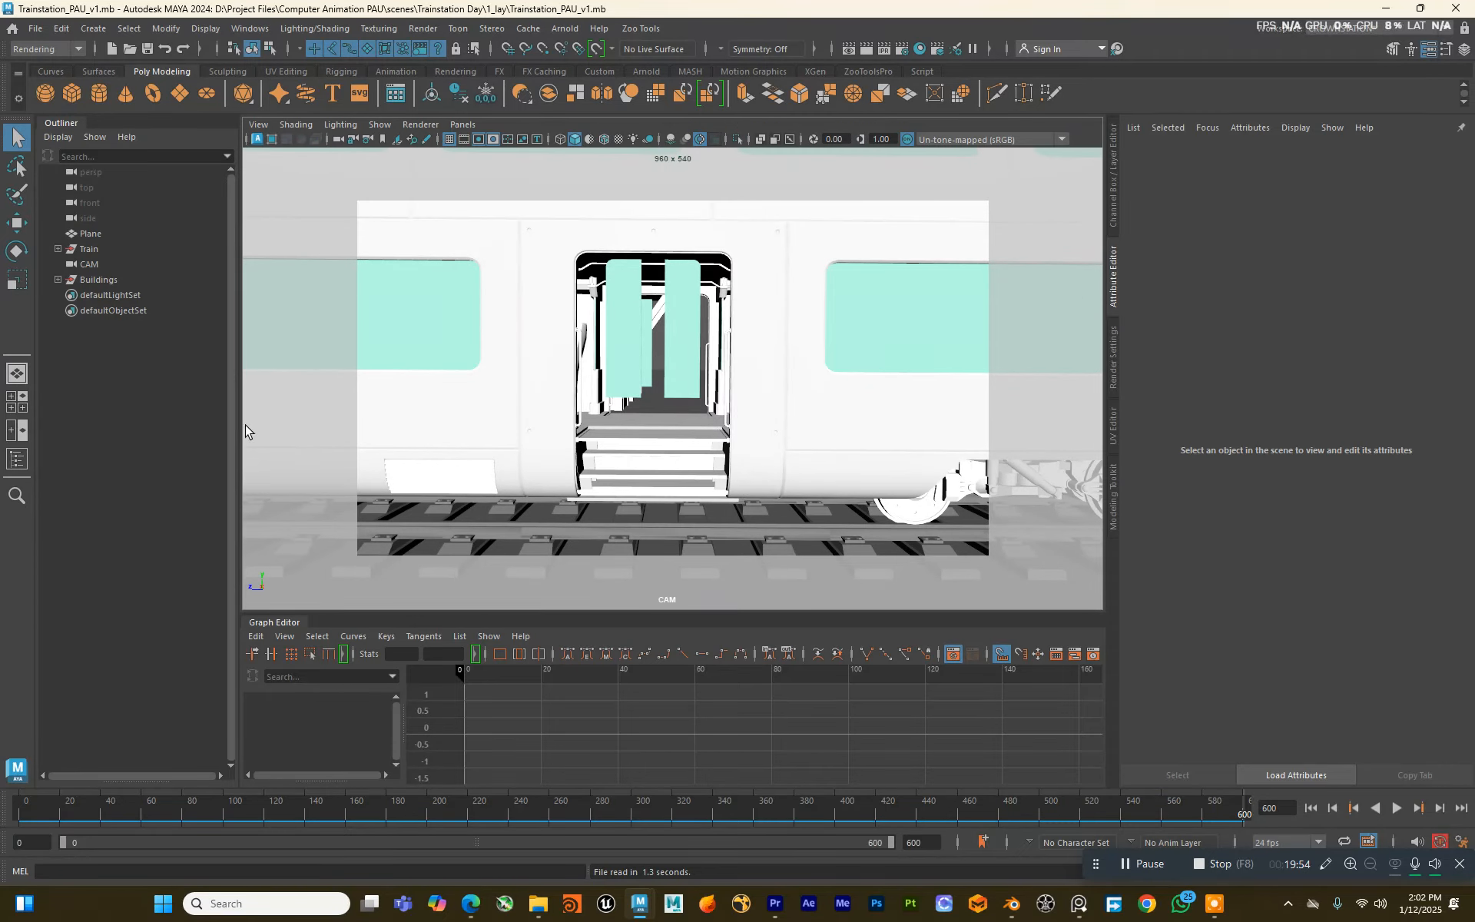
pyautogui.click(26, 432)
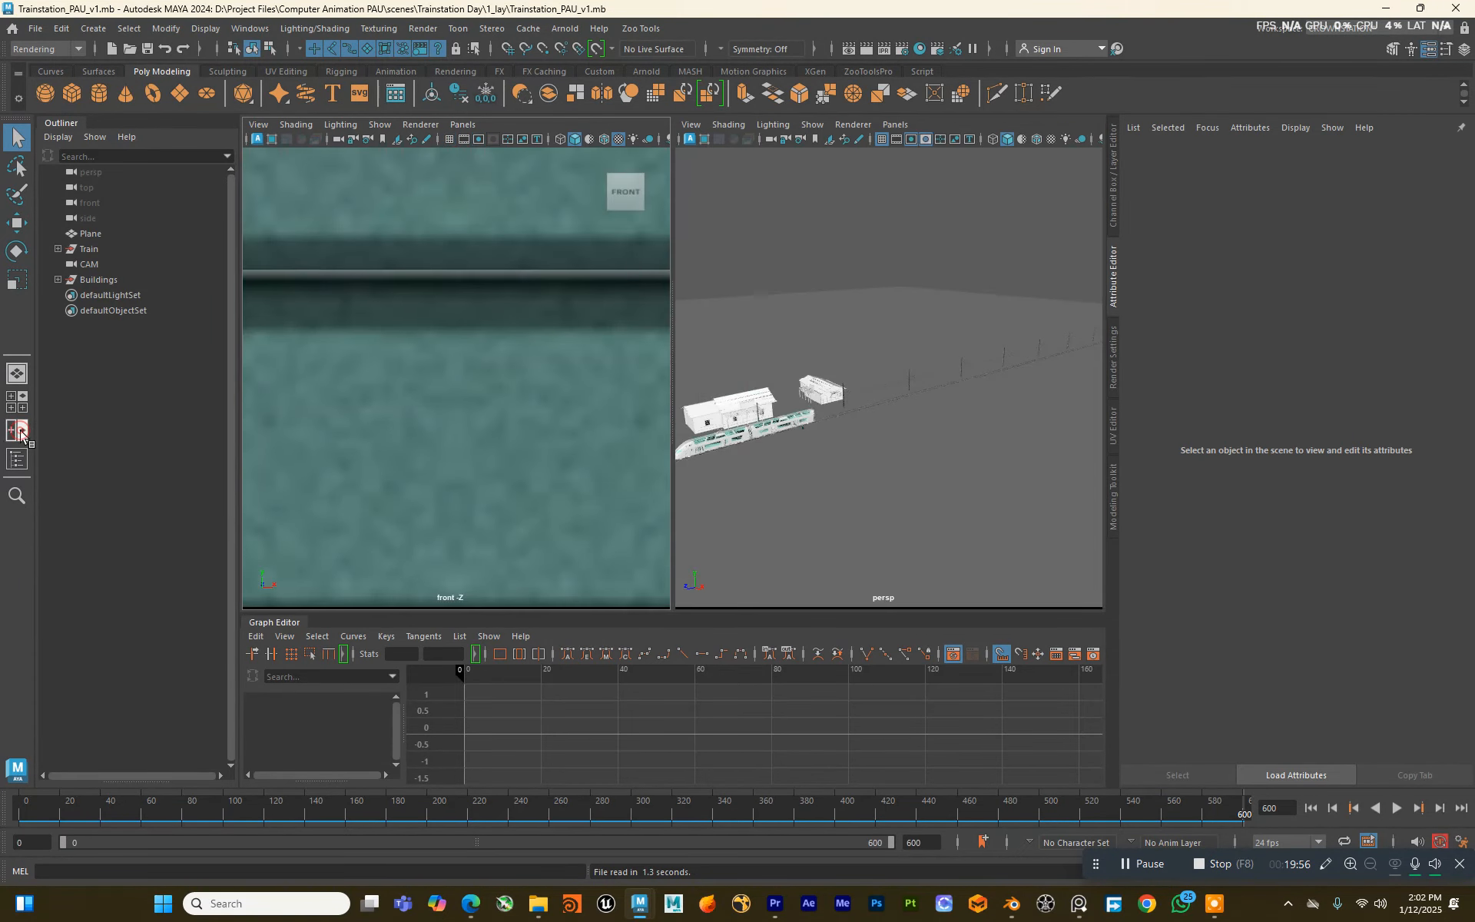
# Step: Change the front view to look through the CAM camera beside the perspective view
pyautogui.click(462, 124)
pyautogui.moveTo(522, 138)
pyautogui.click(630, 158)
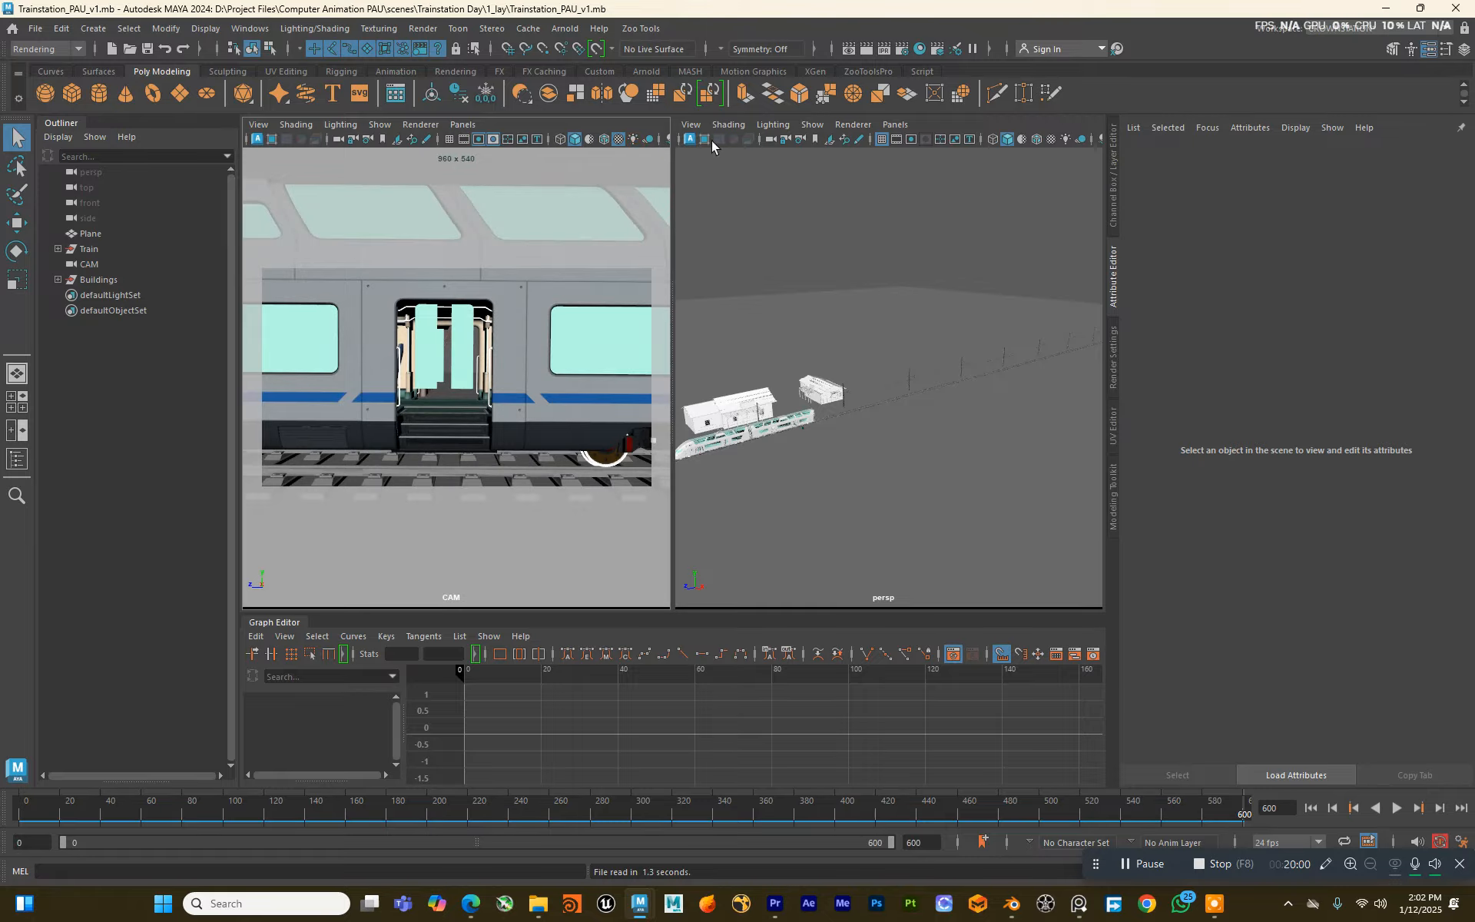
pyautogui.moveTo(831, 315)
pyautogui.keyDown('alt'); pyautogui.mouseDown()
pyautogui.moveTo(885, 332)
pyautogui.moveTo(845, 329)
pyautogui.moveTo(836, 310)
pyautogui.mouseUp(); pyautogui.keyUp('alt')
pyautogui.scroll(3, 836, 311)
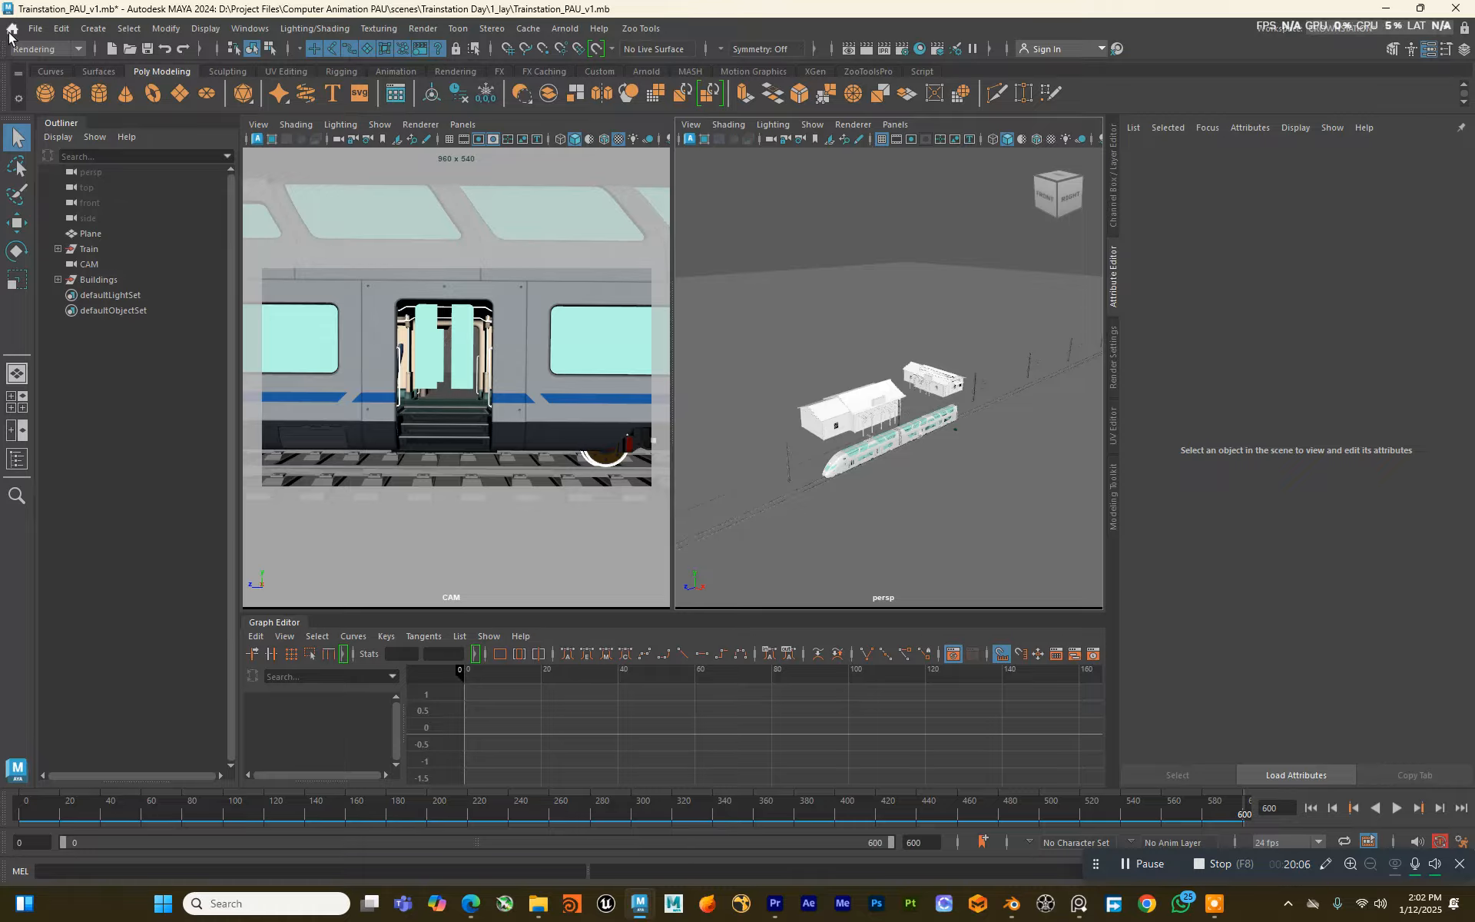
# Step: Reference the Plane.mb file from the project's scenes\prp folder into the train station scene
pyautogui.click(35, 28)
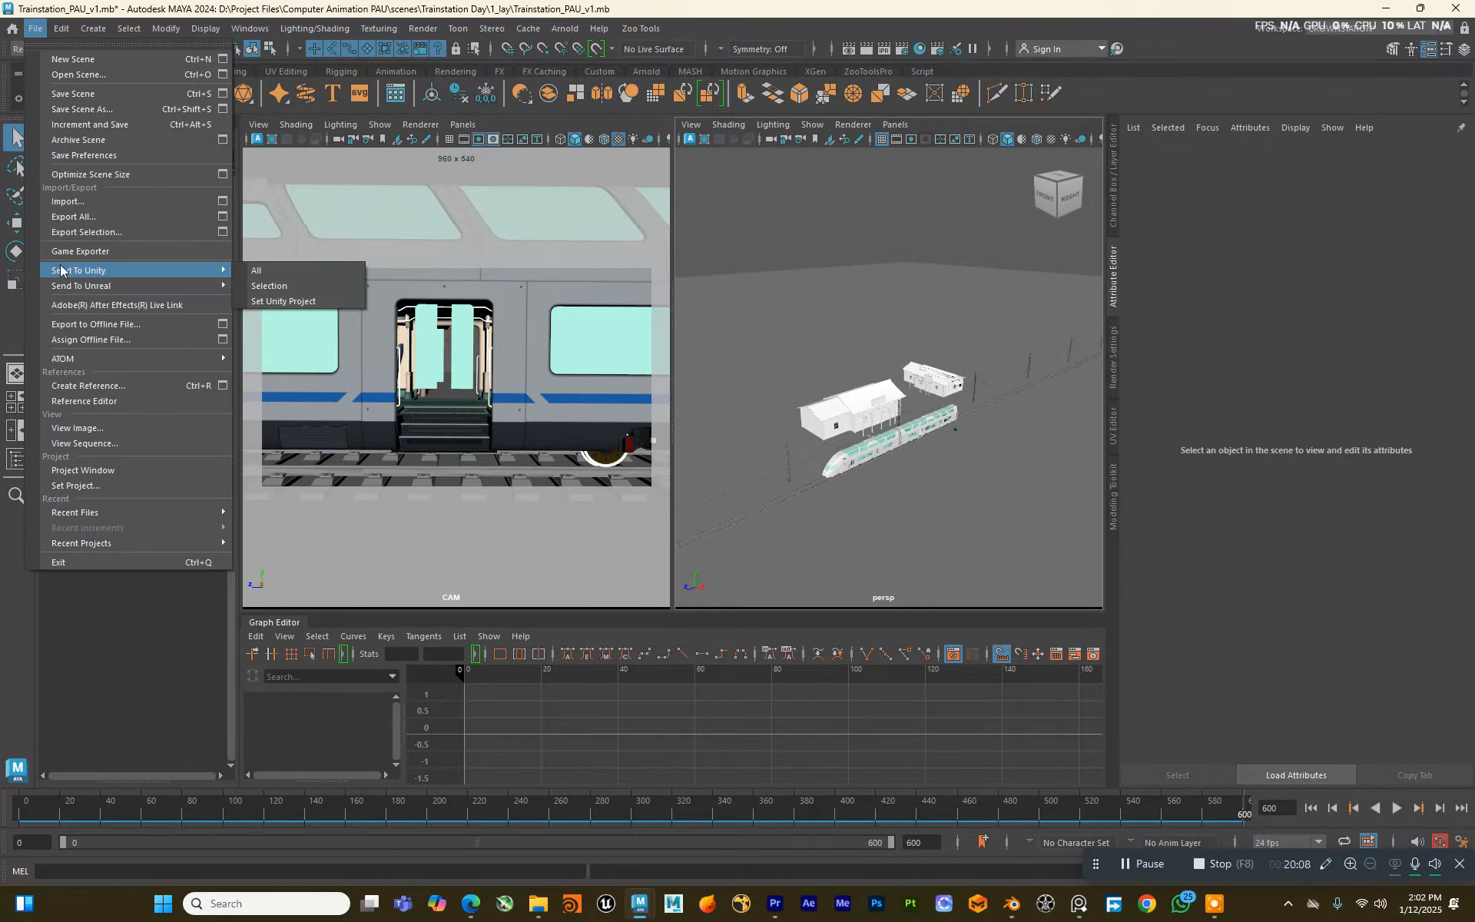
pyautogui.click(77, 387)
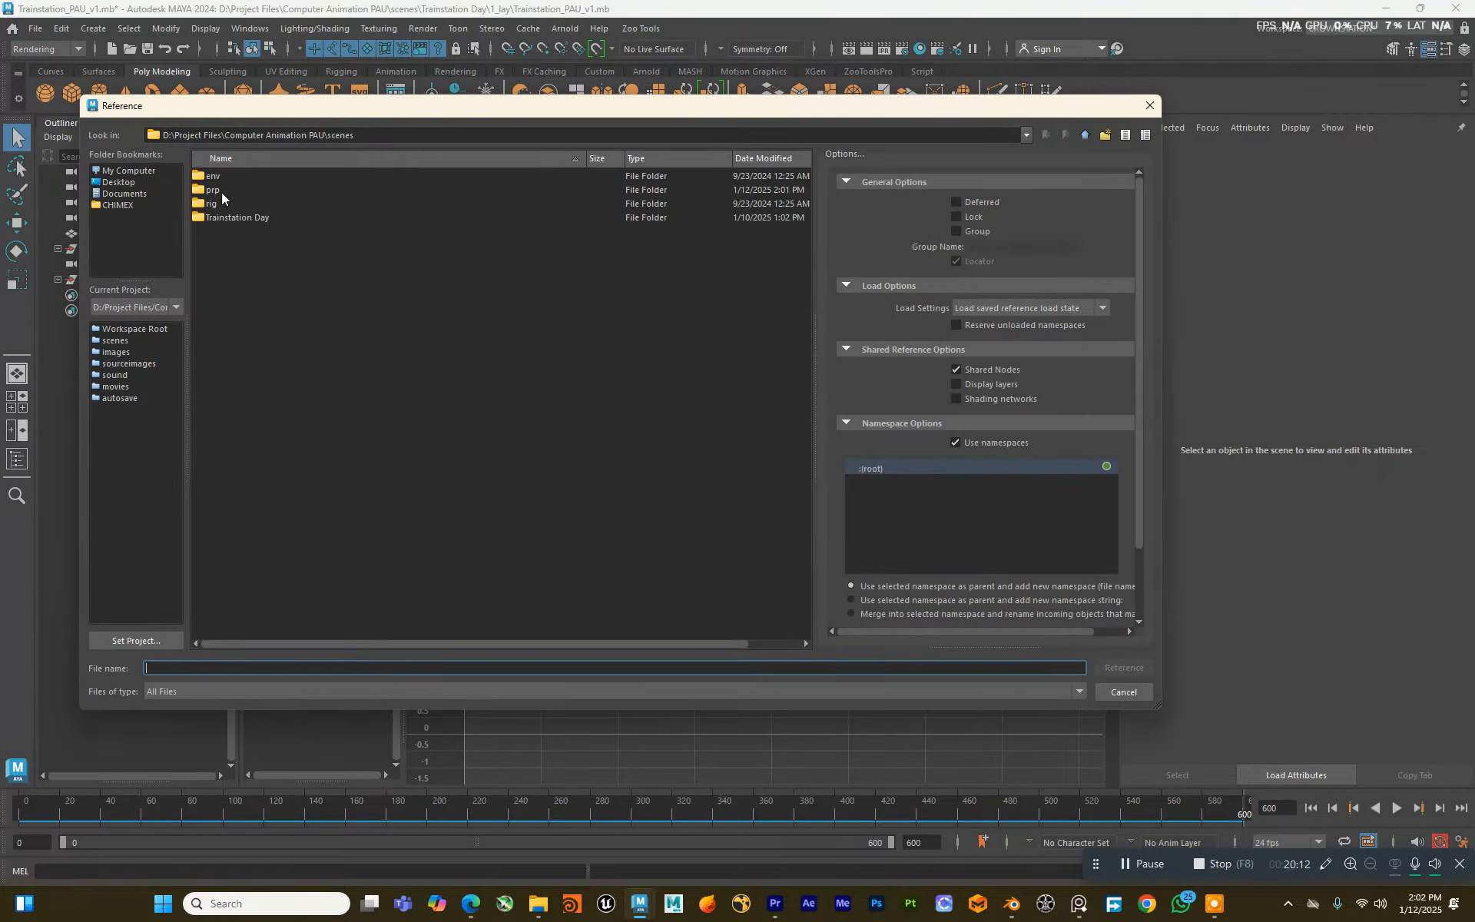
pyautogui.doubleClick(221, 192)
pyautogui.click(227, 177)
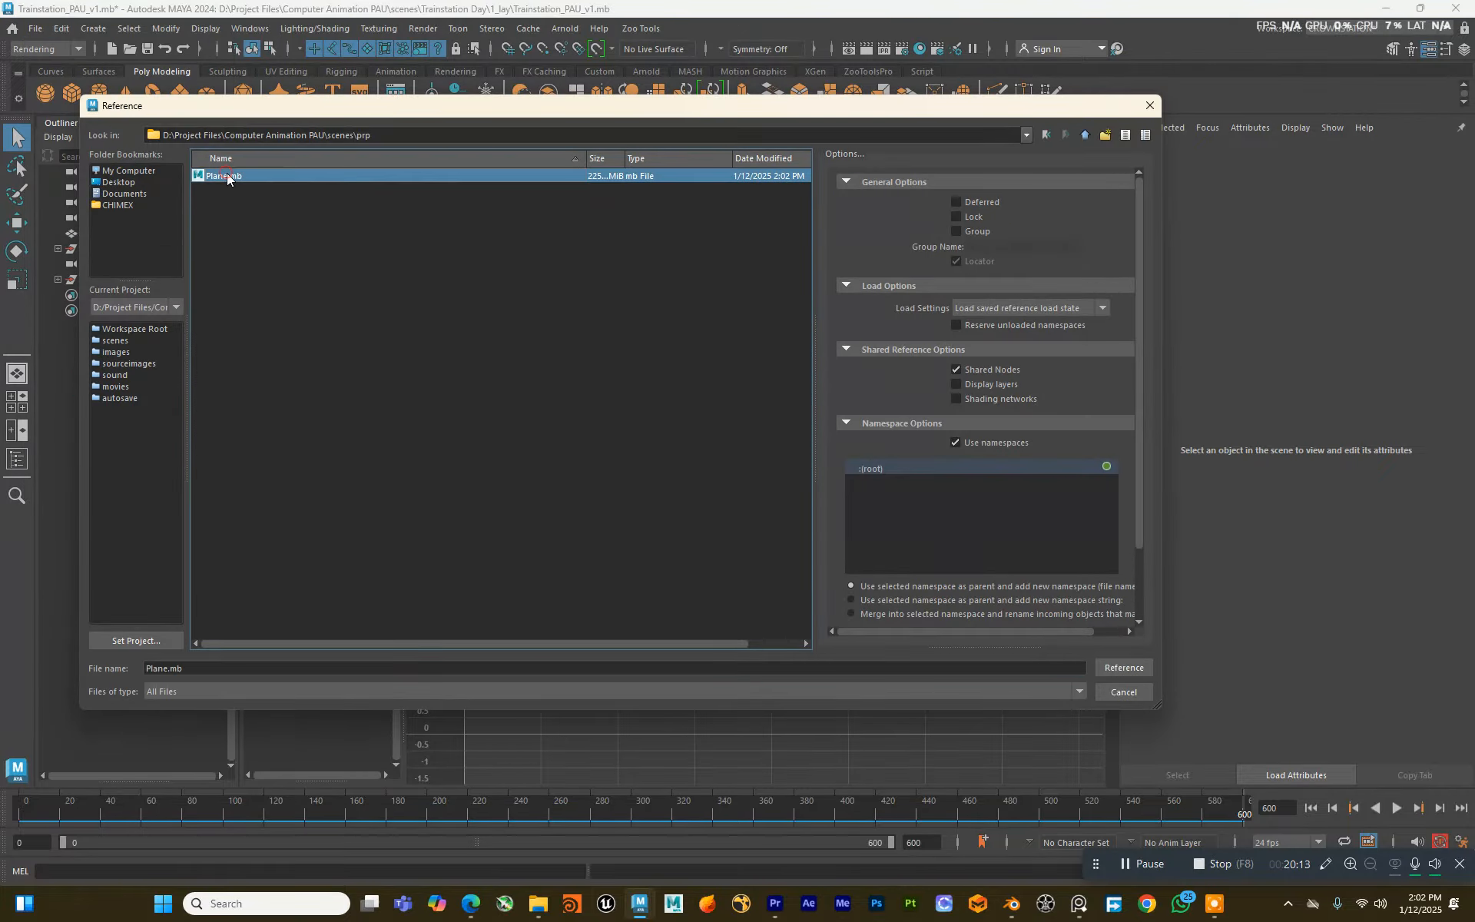
pyautogui.click(1122, 668)
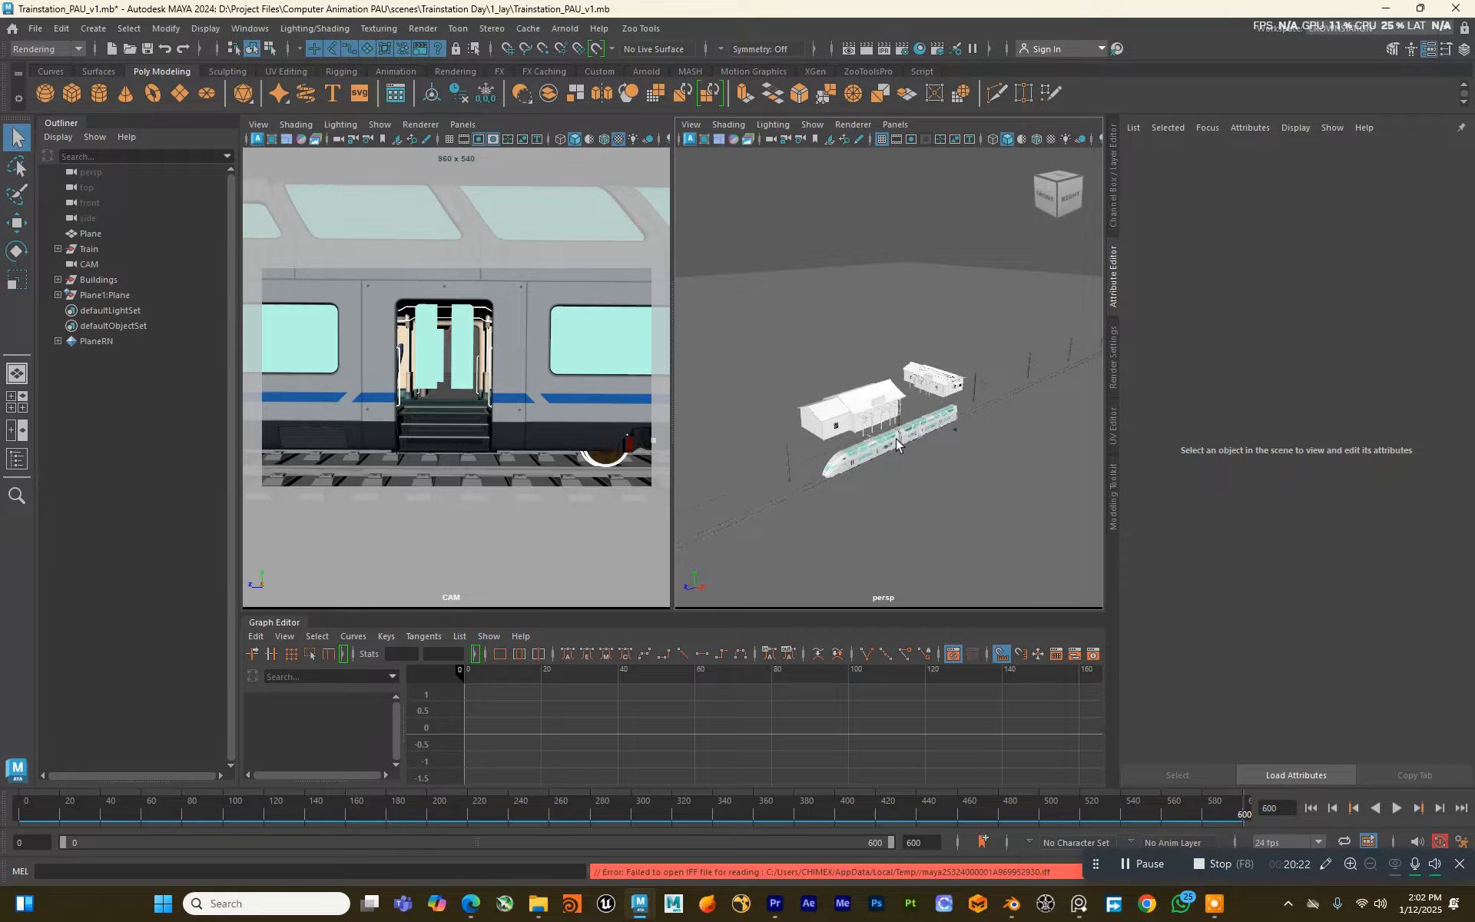
# Step: Display the transform channels, select the referenced Plane1:Plane group and frame it in the perspective view
pyautogui.scroll(-5, 862, 416)
pyautogui.scroll(10, 854, 418)
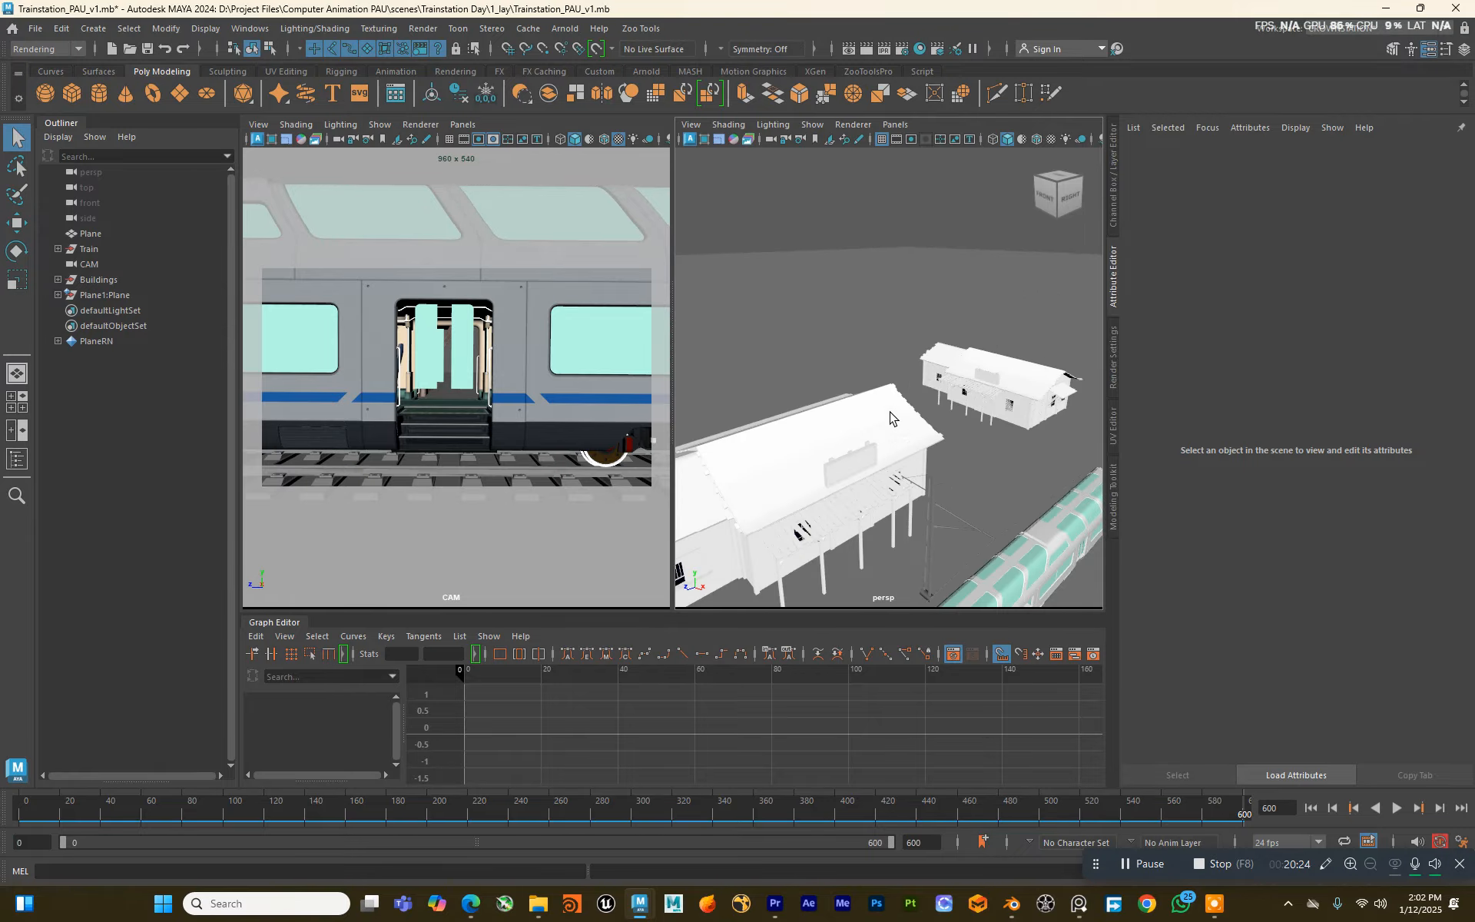
pyautogui.click(1115, 220)
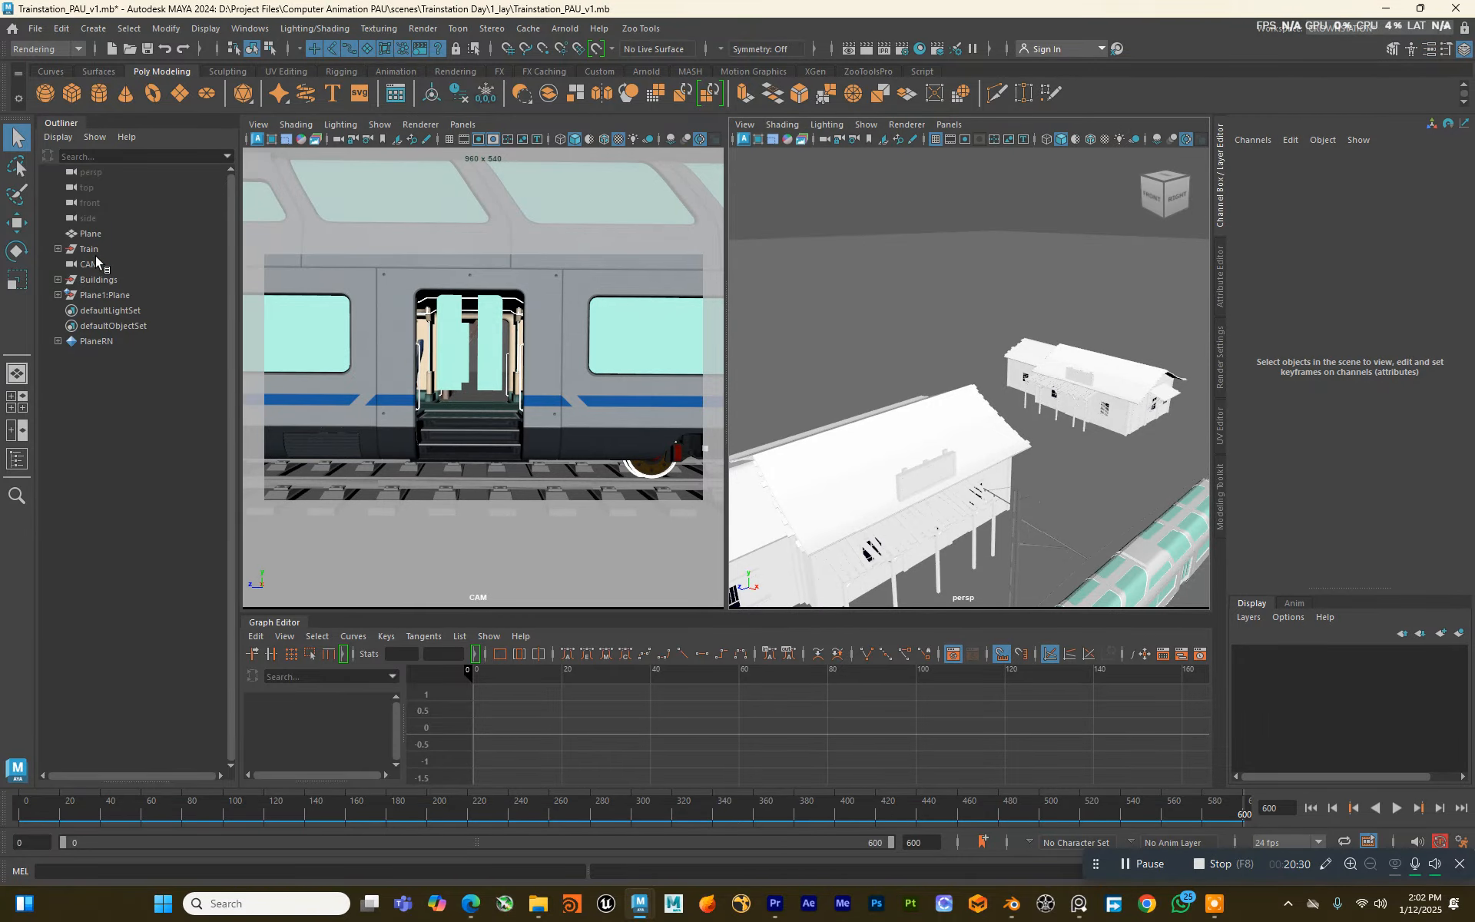
pyautogui.click(90, 234)
pyautogui.scroll(-3, 933, 369)
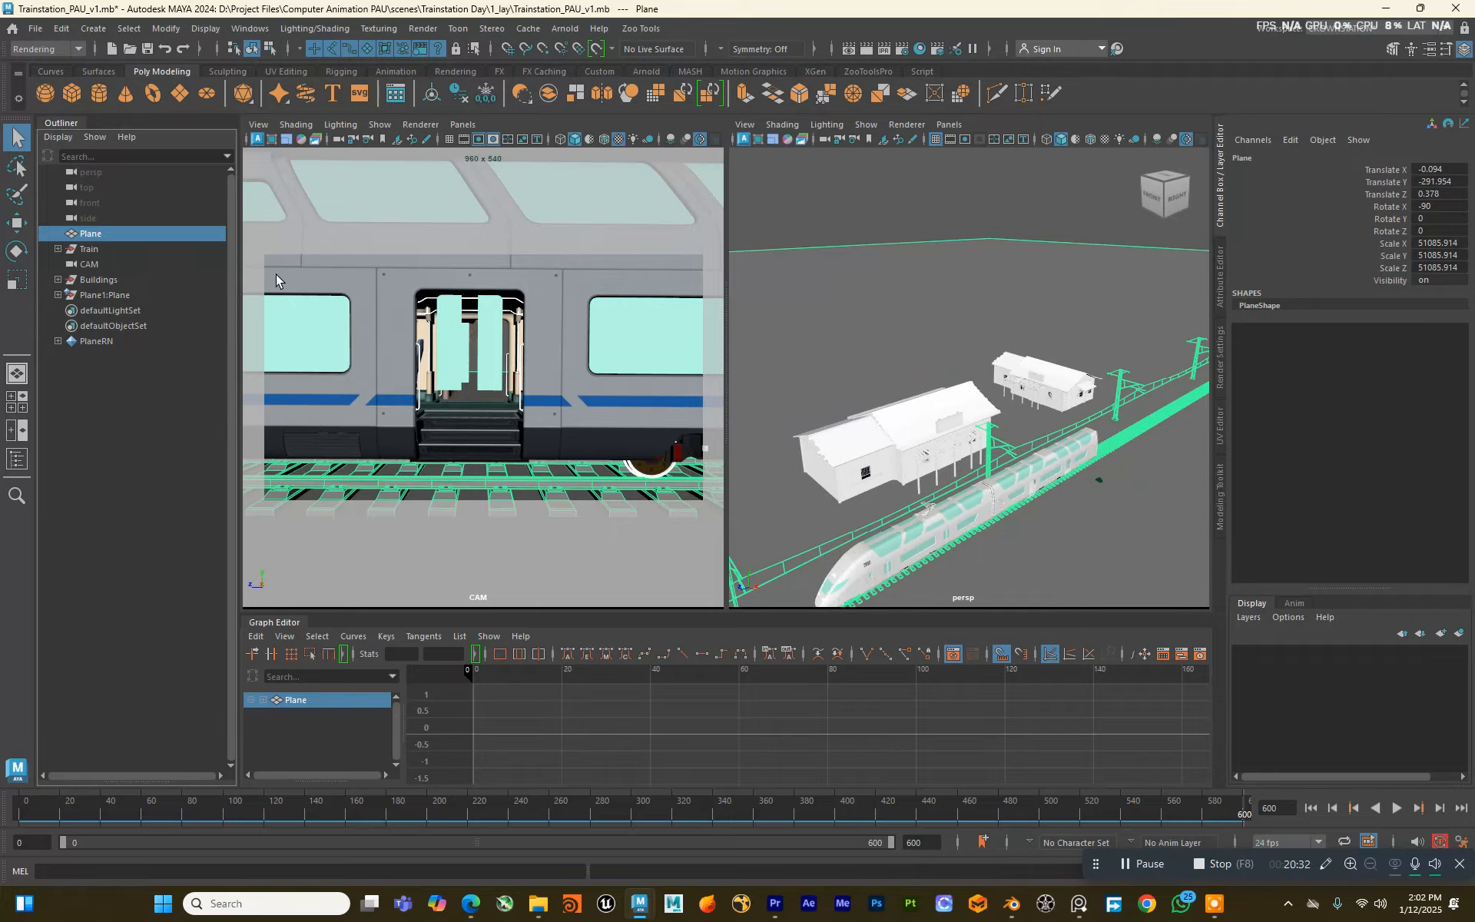
pyautogui.click(96, 297)
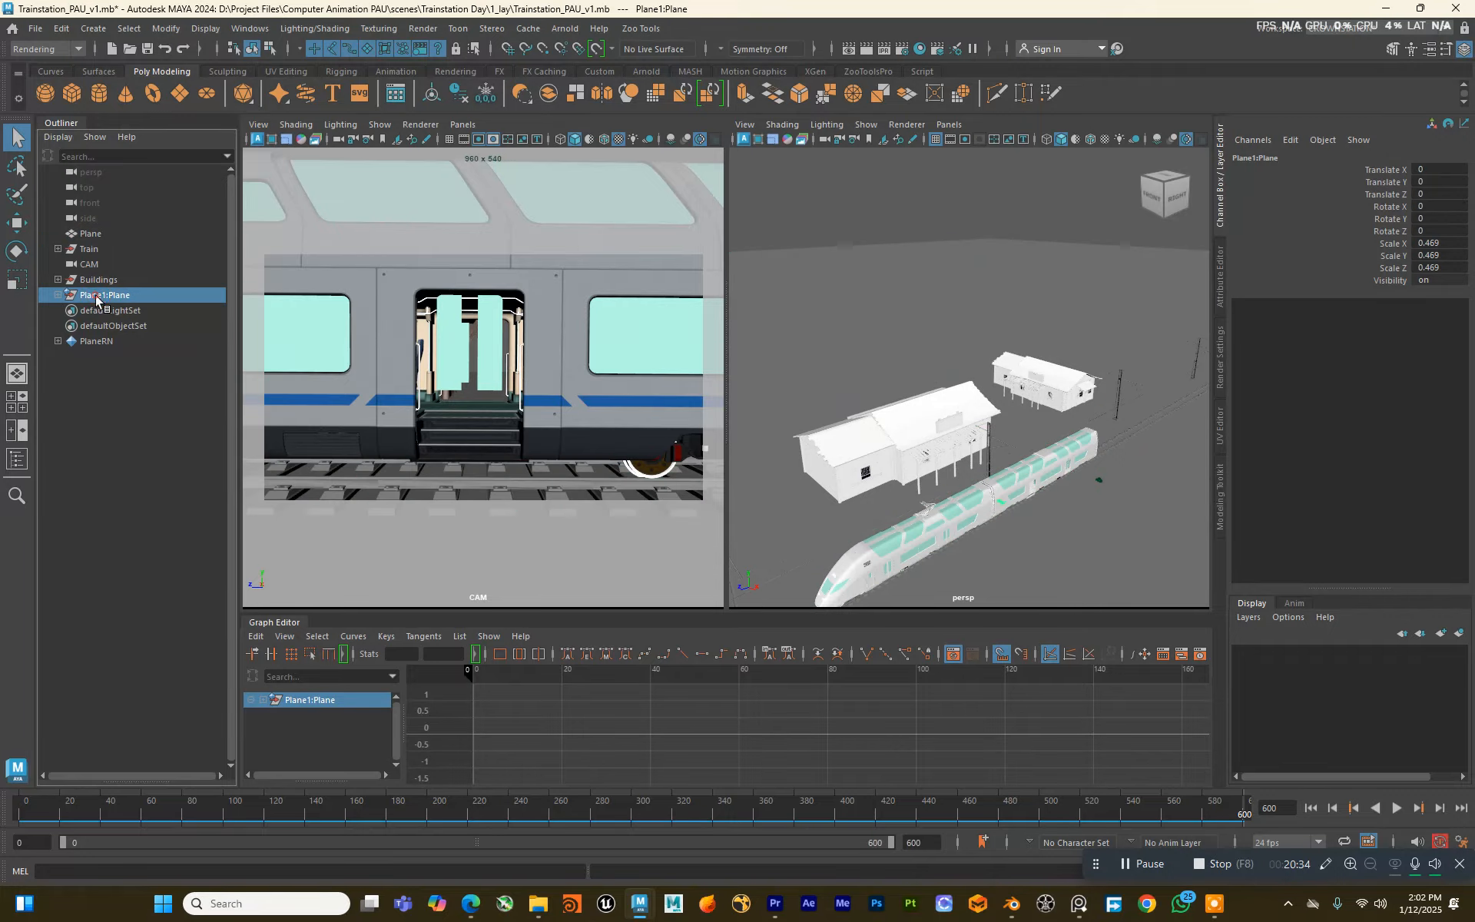
pyautogui.press('f')
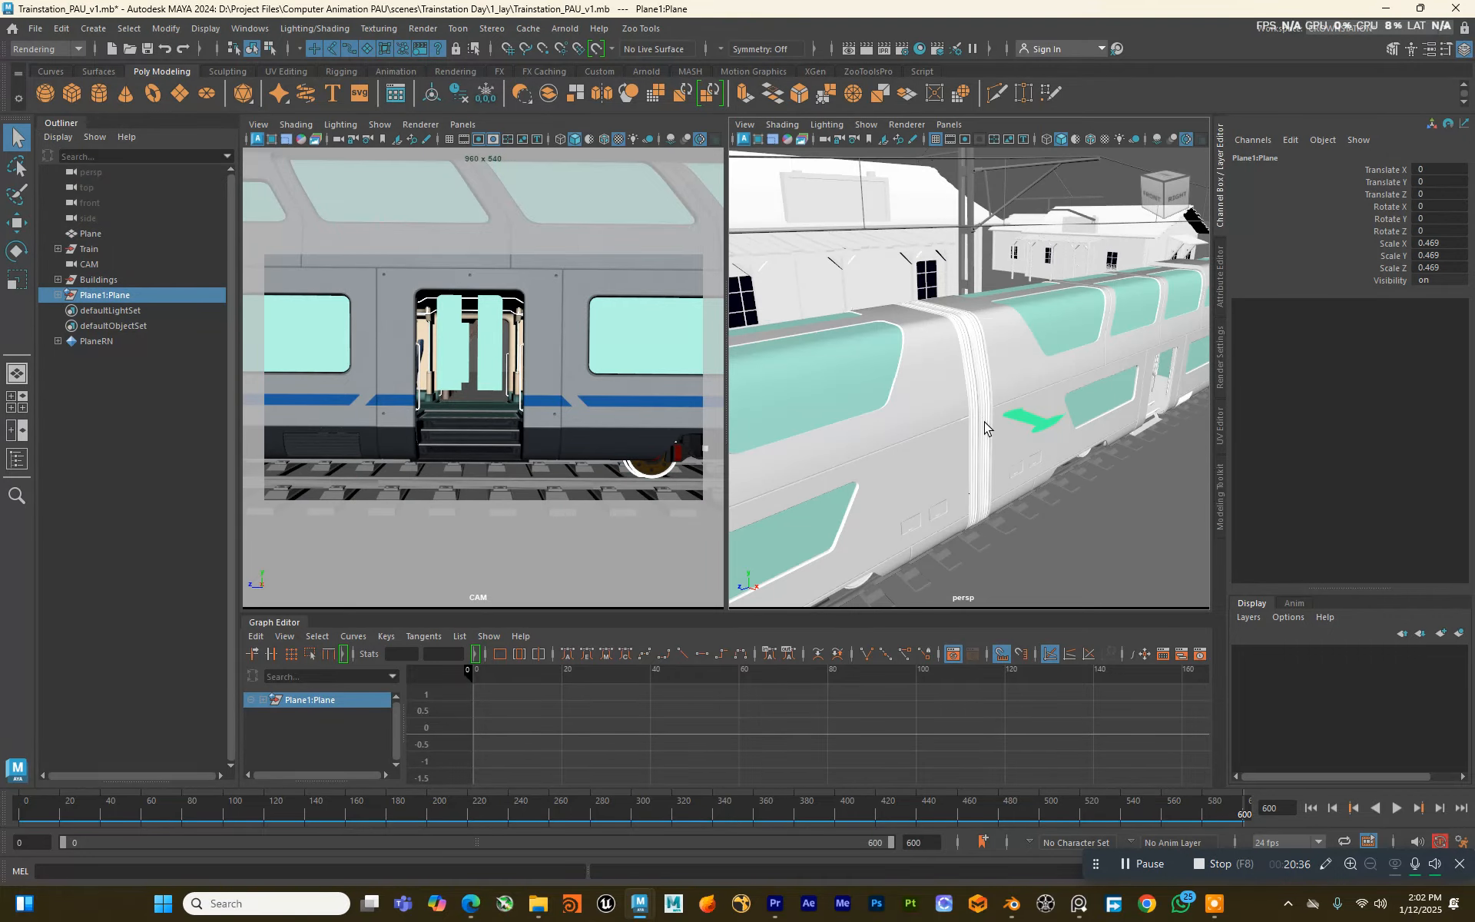
# Step: Raise the referenced plane to about 494 in Y and scale it up uniformly to about 3.9
pyautogui.scroll(5, 980, 426)
pyautogui.scroll(-12, 979, 429)
pyautogui.keyDown('alt'); pyautogui.moveTo(996, 384); pyautogui.dragTo(1225, 461); pyautogui.keyUp('alt')
pyautogui.press('w')
pyautogui.press('r')
pyautogui.keyDown('alt'); pyautogui.moveTo(1159, 457); pyautogui.dragTo(989, 405, button='right'); pyautogui.keyUp('alt')
pyautogui.keyDown('alt'); pyautogui.moveTo(989, 405); pyautogui.dragTo(970, 376); pyautogui.keyUp('alt')
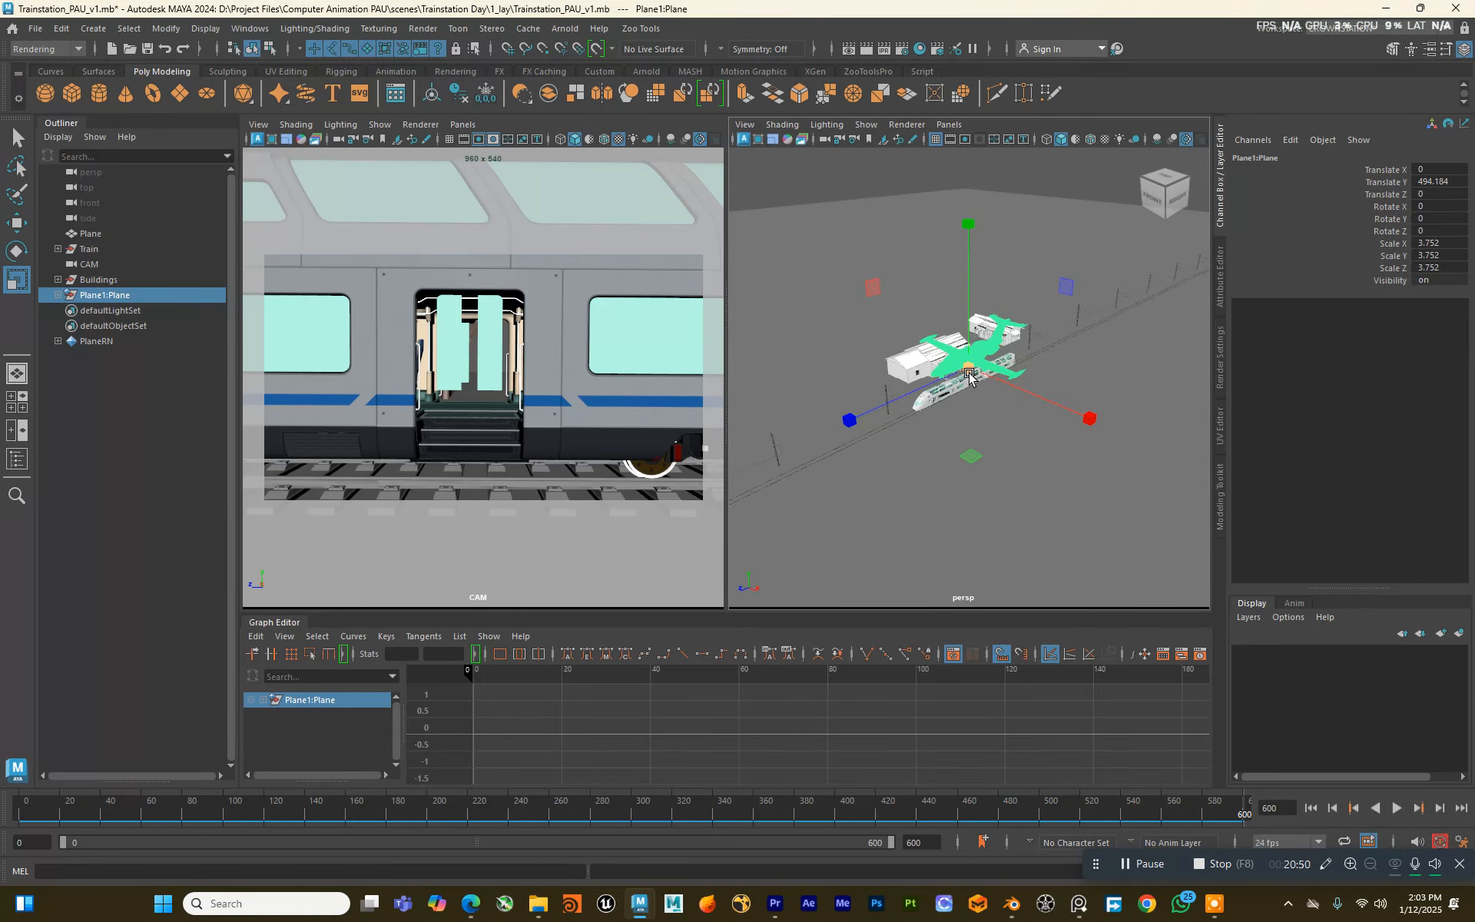
# Step: Move the plane away from the train to about -5829 in X and turn it to about 74 degrees in Y
pyautogui.press('w')
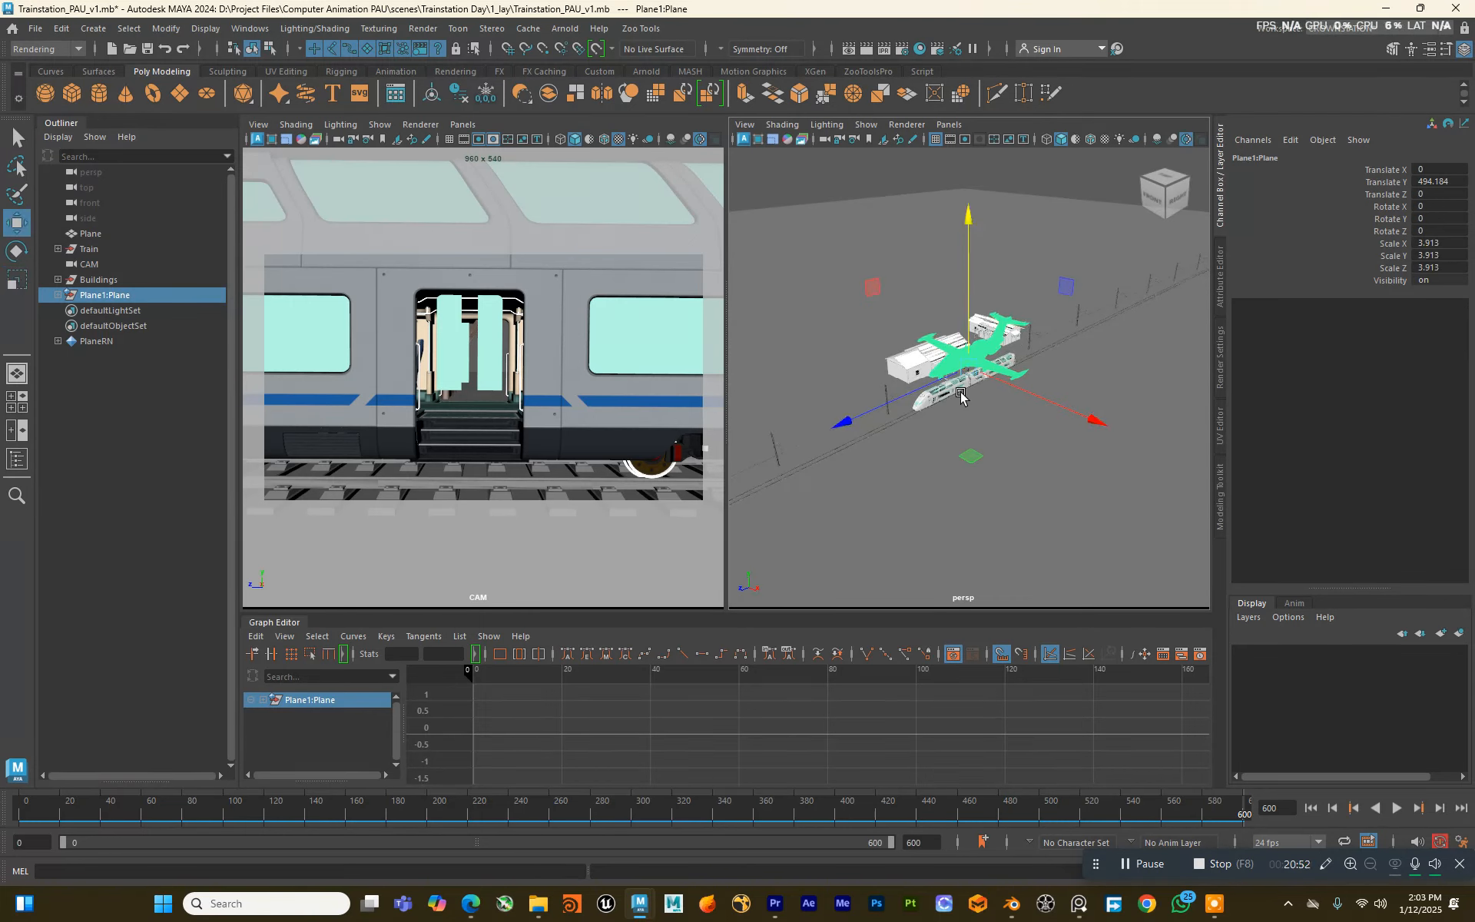
pyautogui.moveTo(995, 381)
pyautogui.mouseDown()
pyautogui.moveTo(868, 391)
pyautogui.moveTo(1022, 390)
pyautogui.mouseUp()
pyautogui.press('e')
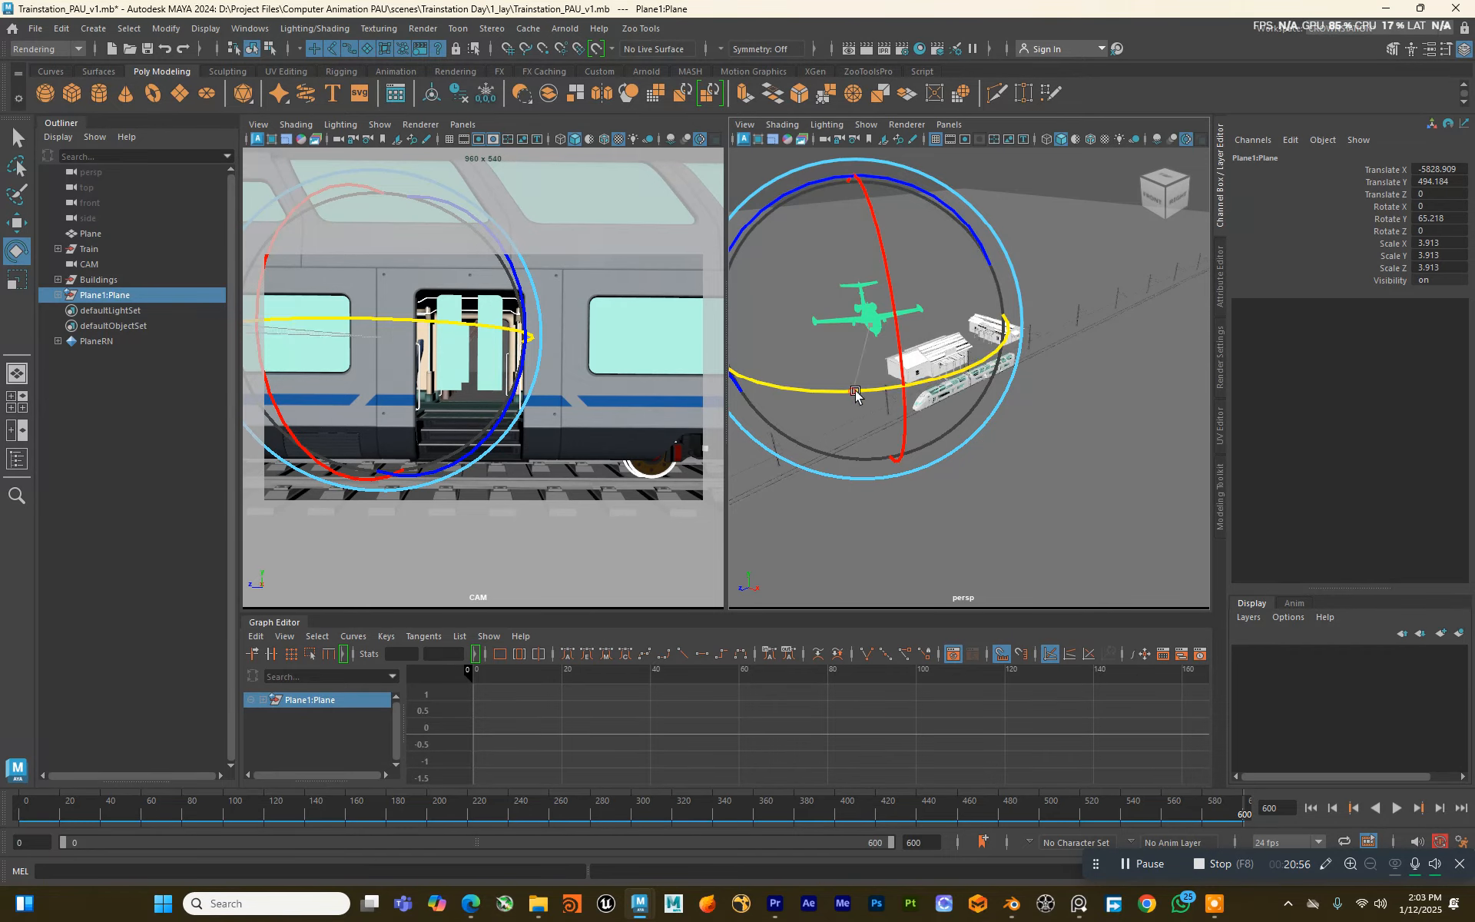
pyautogui.click(991, 404)
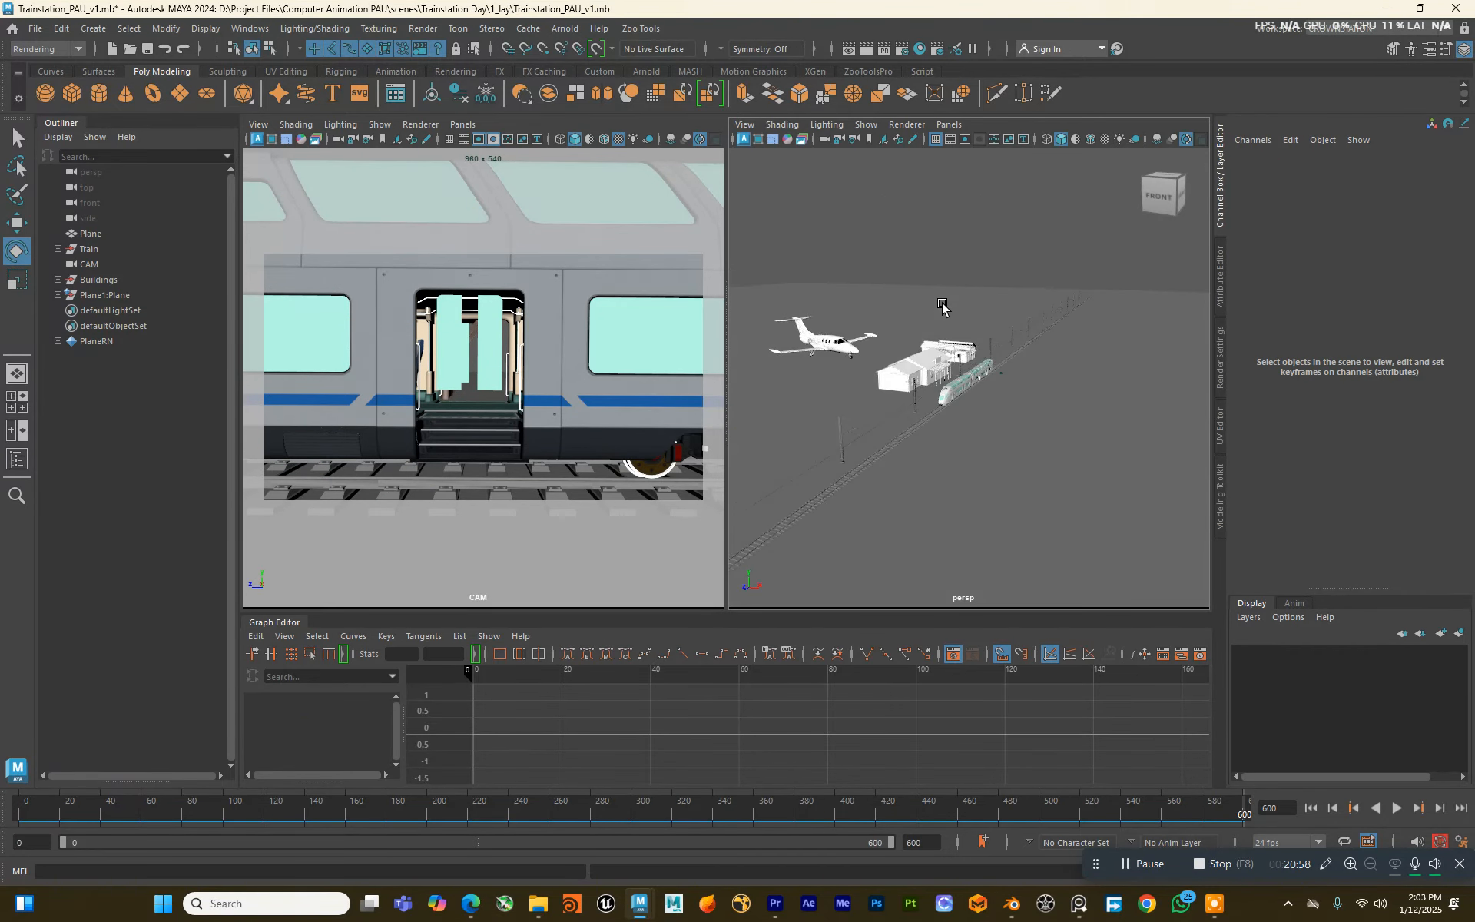
pyautogui.keyDown('alt'); pyautogui.moveTo(884, 322); pyautogui.dragTo(903, 323); pyautogui.keyUp('alt')
# Step: At frame 125, move the plane into the CAM view above the far station building, to about X -3786 and Z -7050
pyautogui.moveTo(193, 810); pyautogui.dragTo(275, 819)
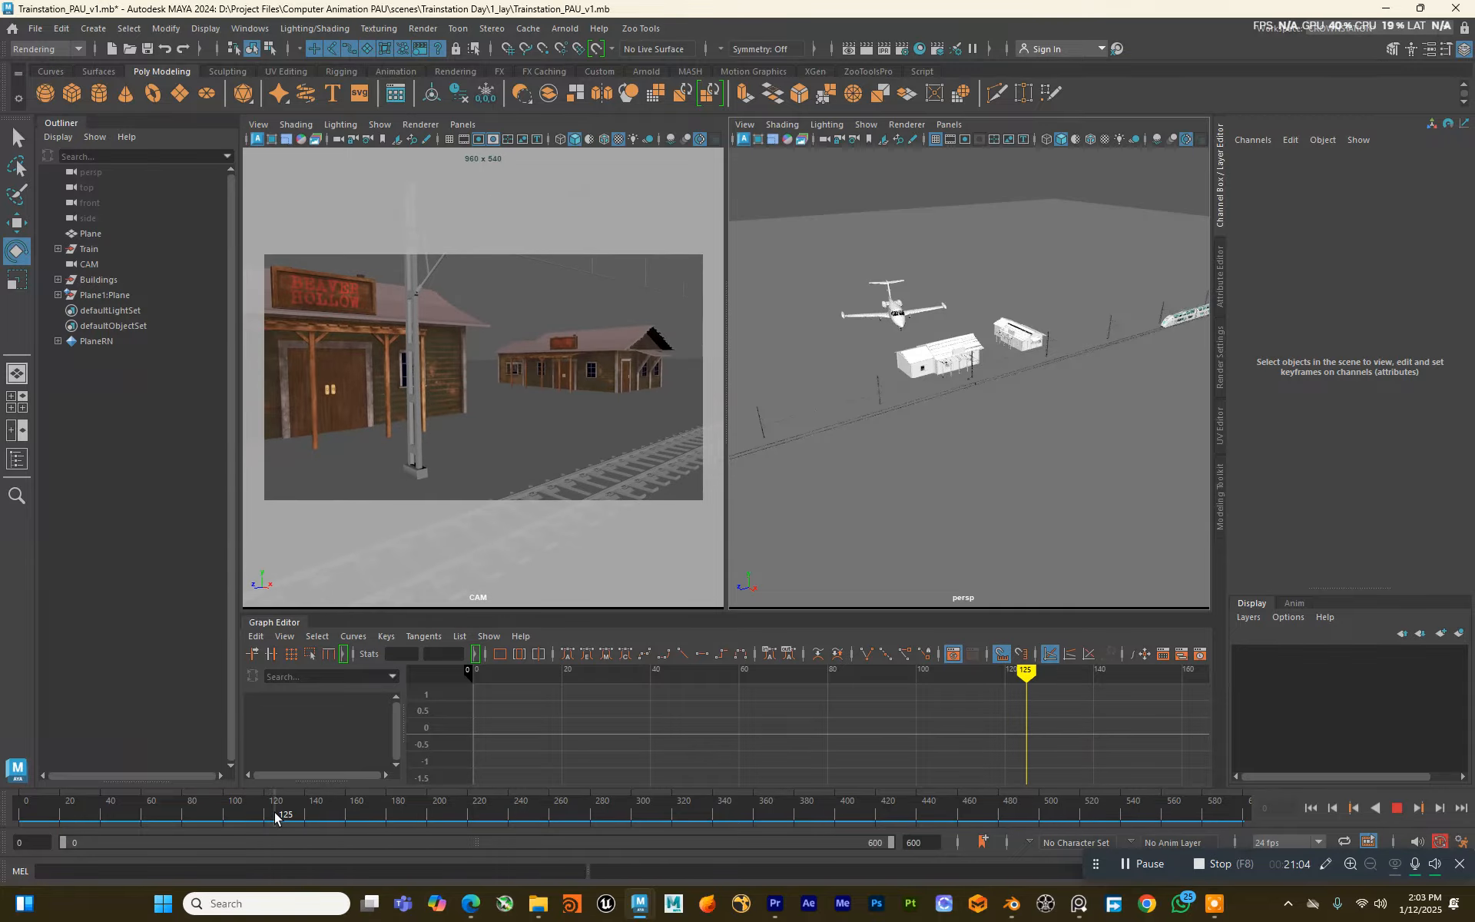
pyautogui.scroll(-6, 939, 346)
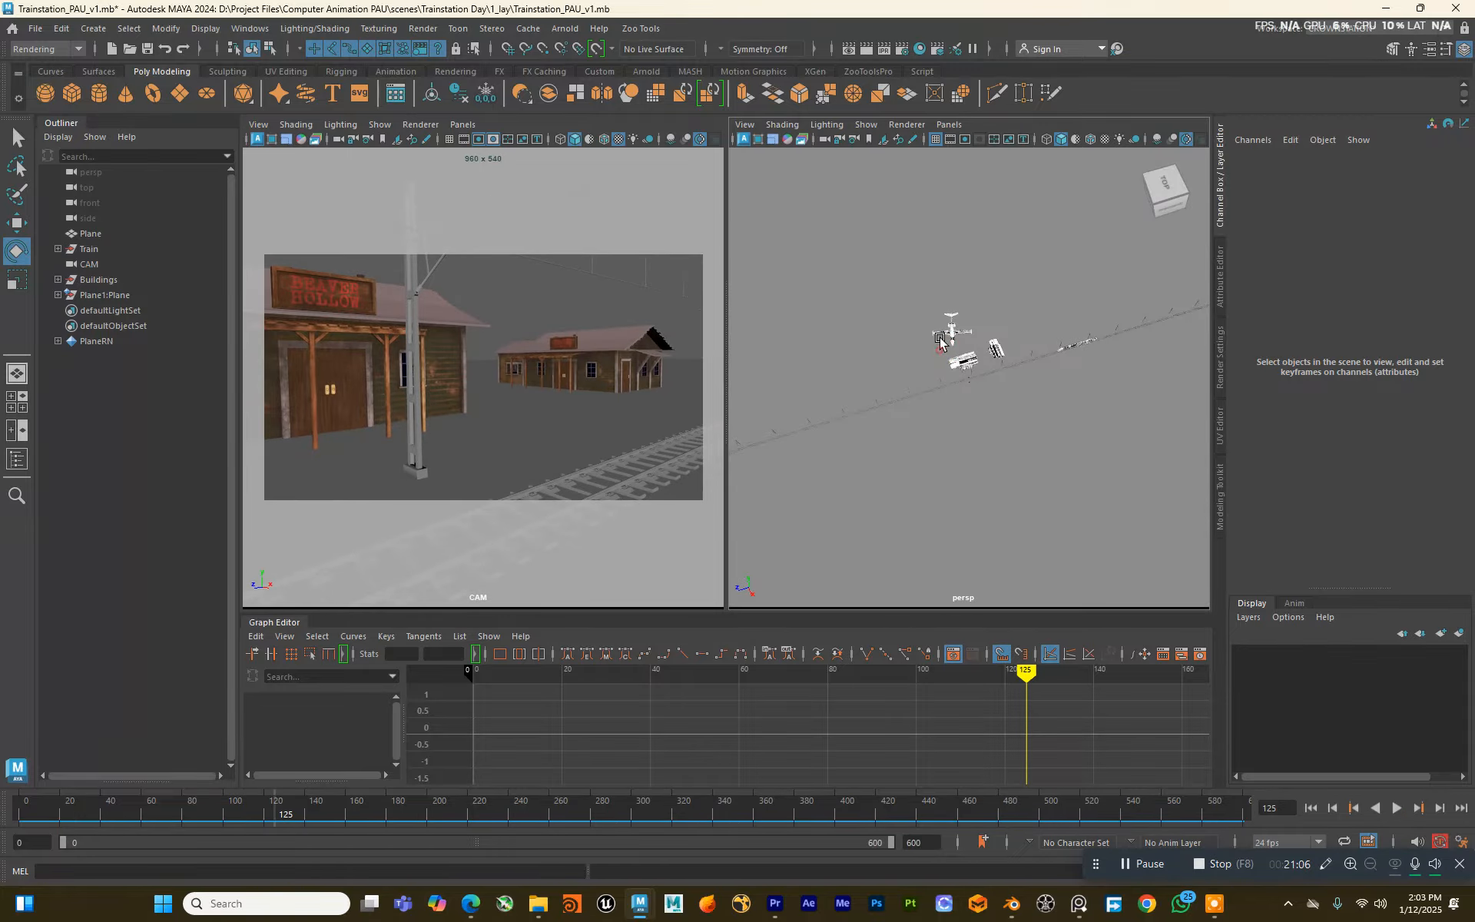
pyautogui.click(961, 329)
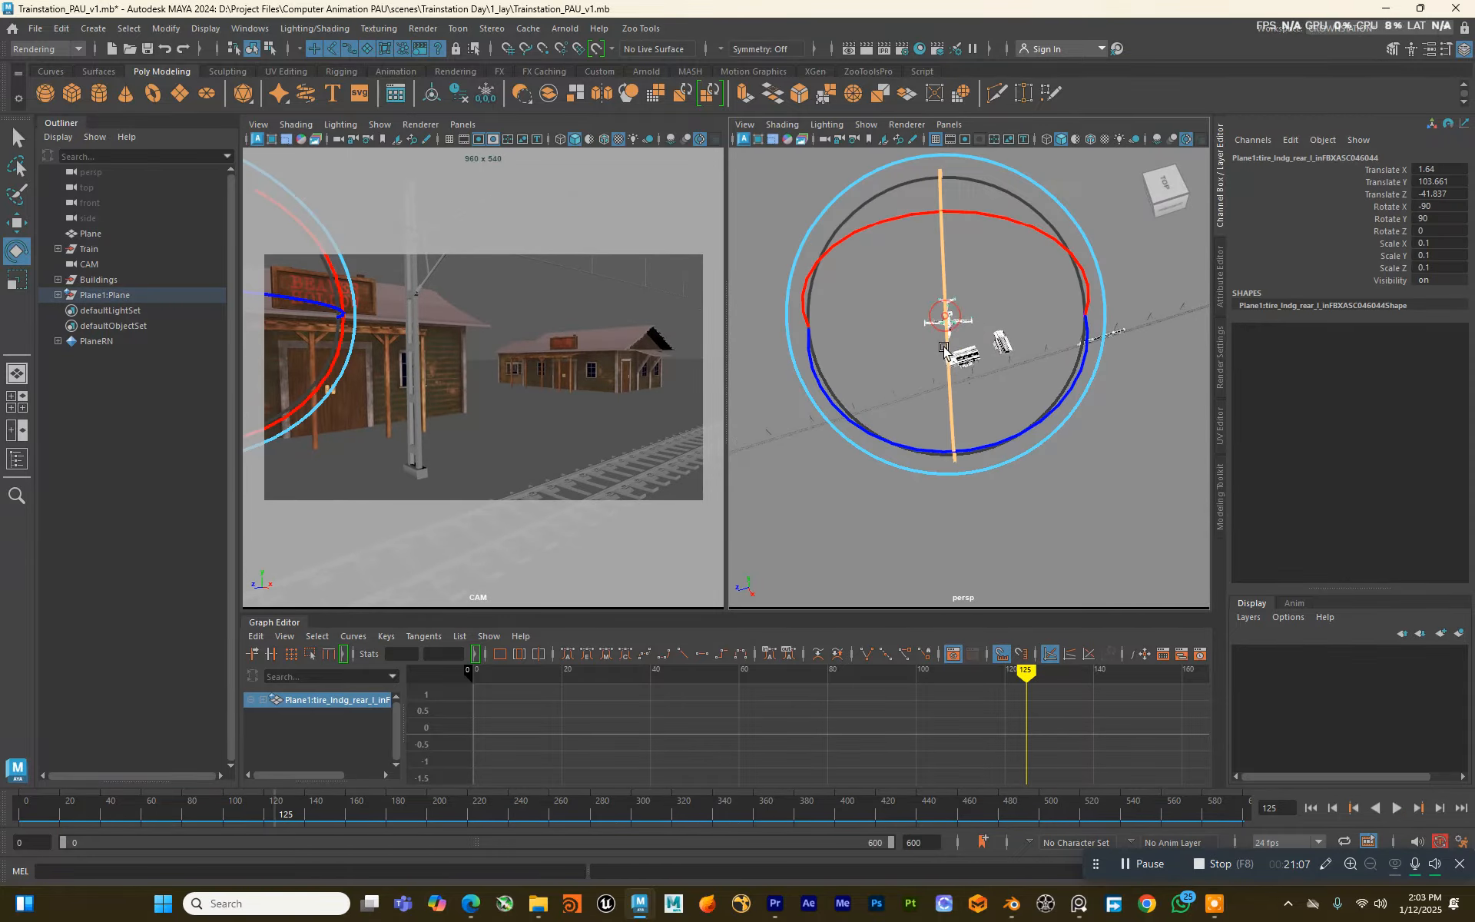
pyautogui.click(131, 296)
pyautogui.press('w')
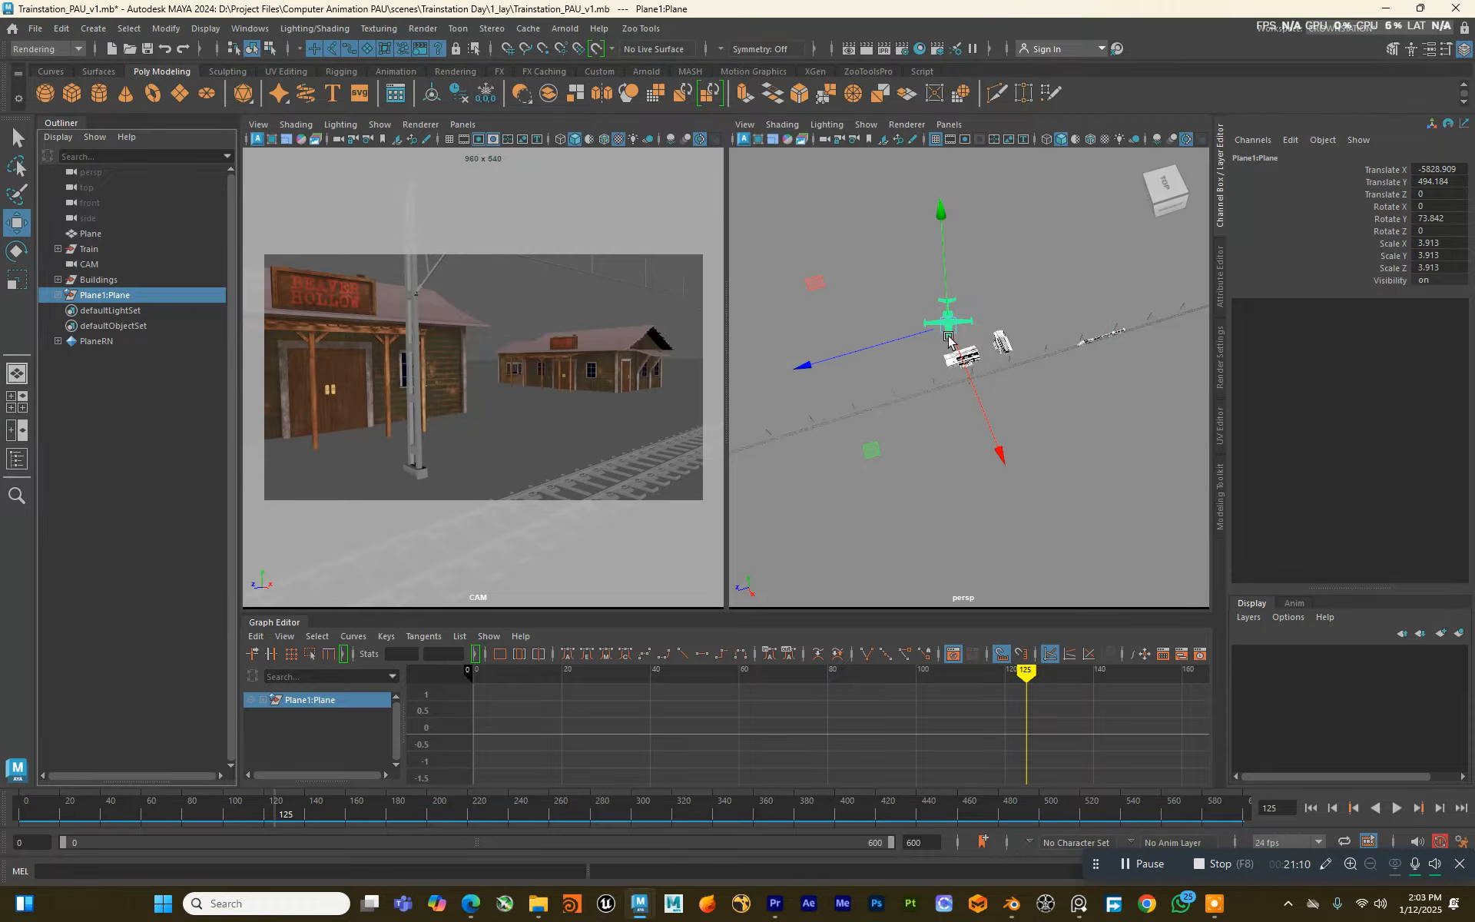
pyautogui.press('w')
pyautogui.moveTo(952, 324); pyautogui.dragTo(908, 308)
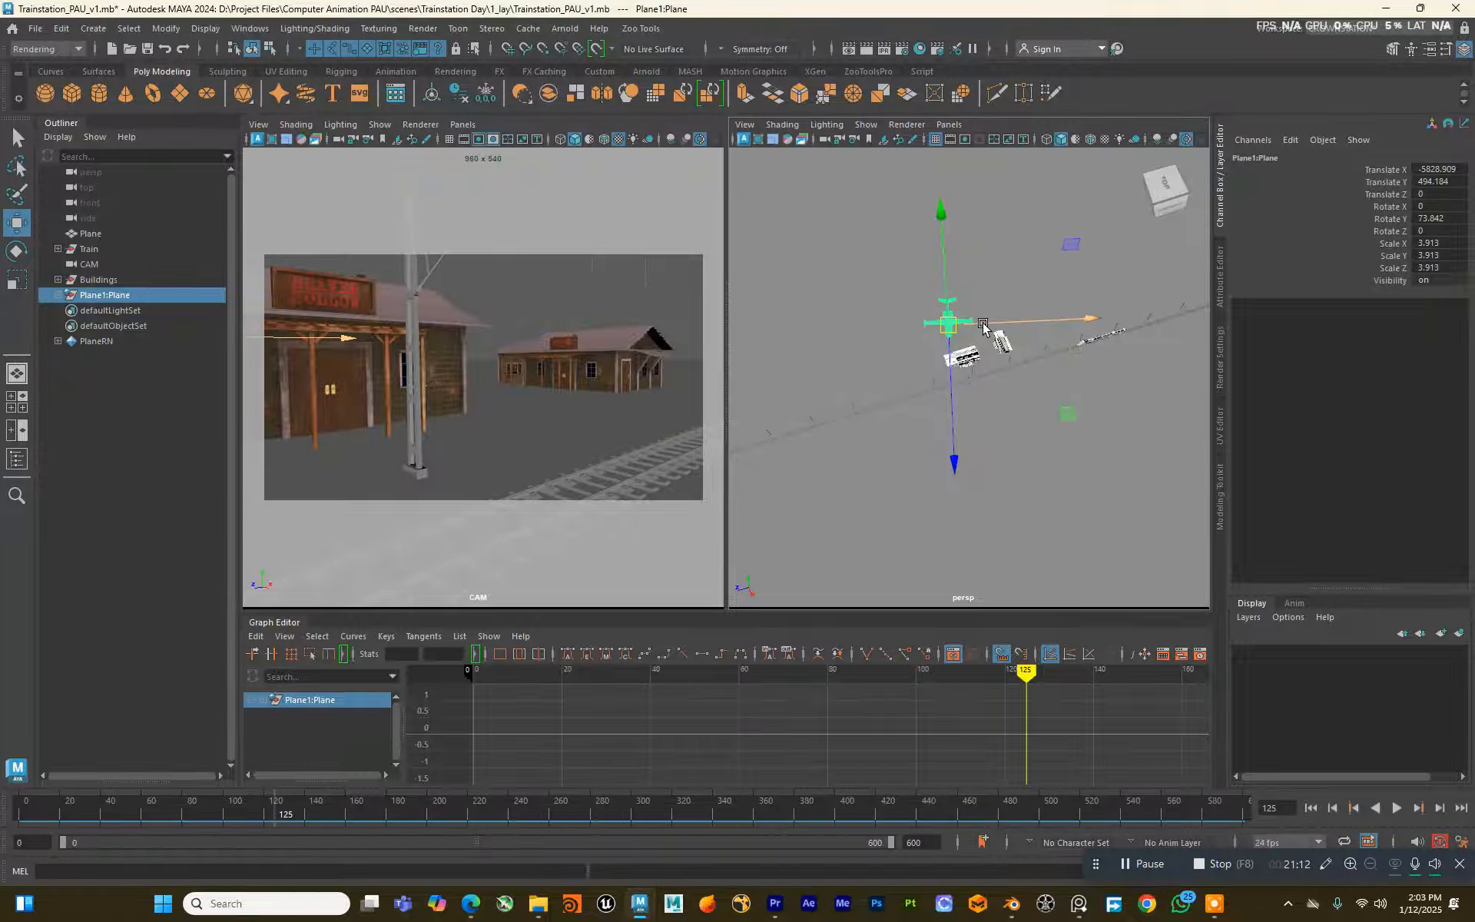
pyautogui.moveTo(995, 320); pyautogui.dragTo(1049, 338)
# Step: Place the plane at about X -23926, Y 1343, Z -14237, rotate it to about -16, 67, -11 degrees, and key it at frame 0
pyautogui.click(1073, 329)
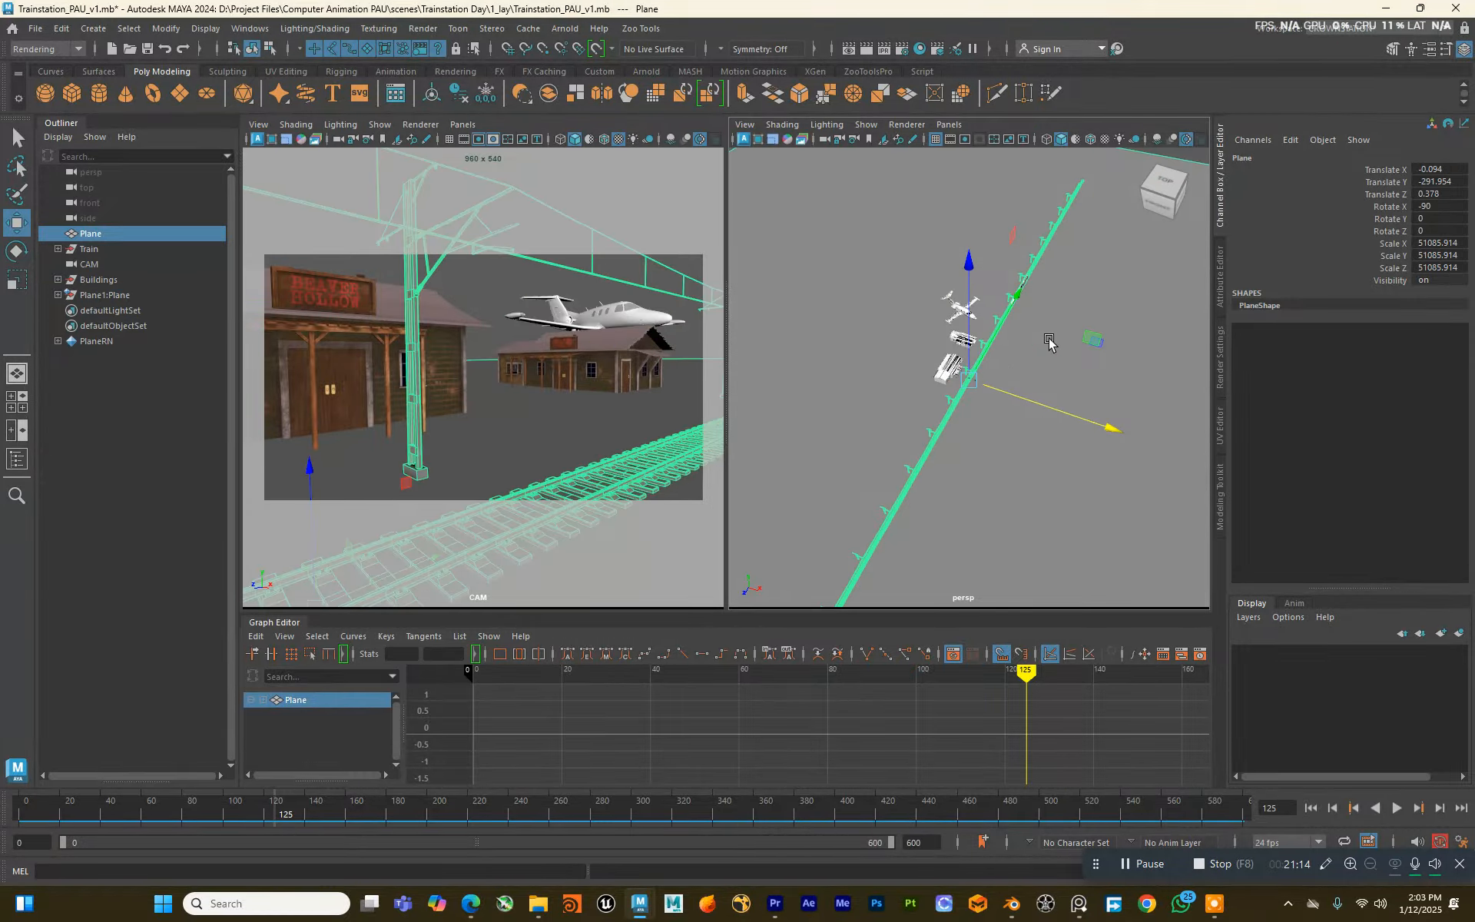
pyautogui.click(108, 295)
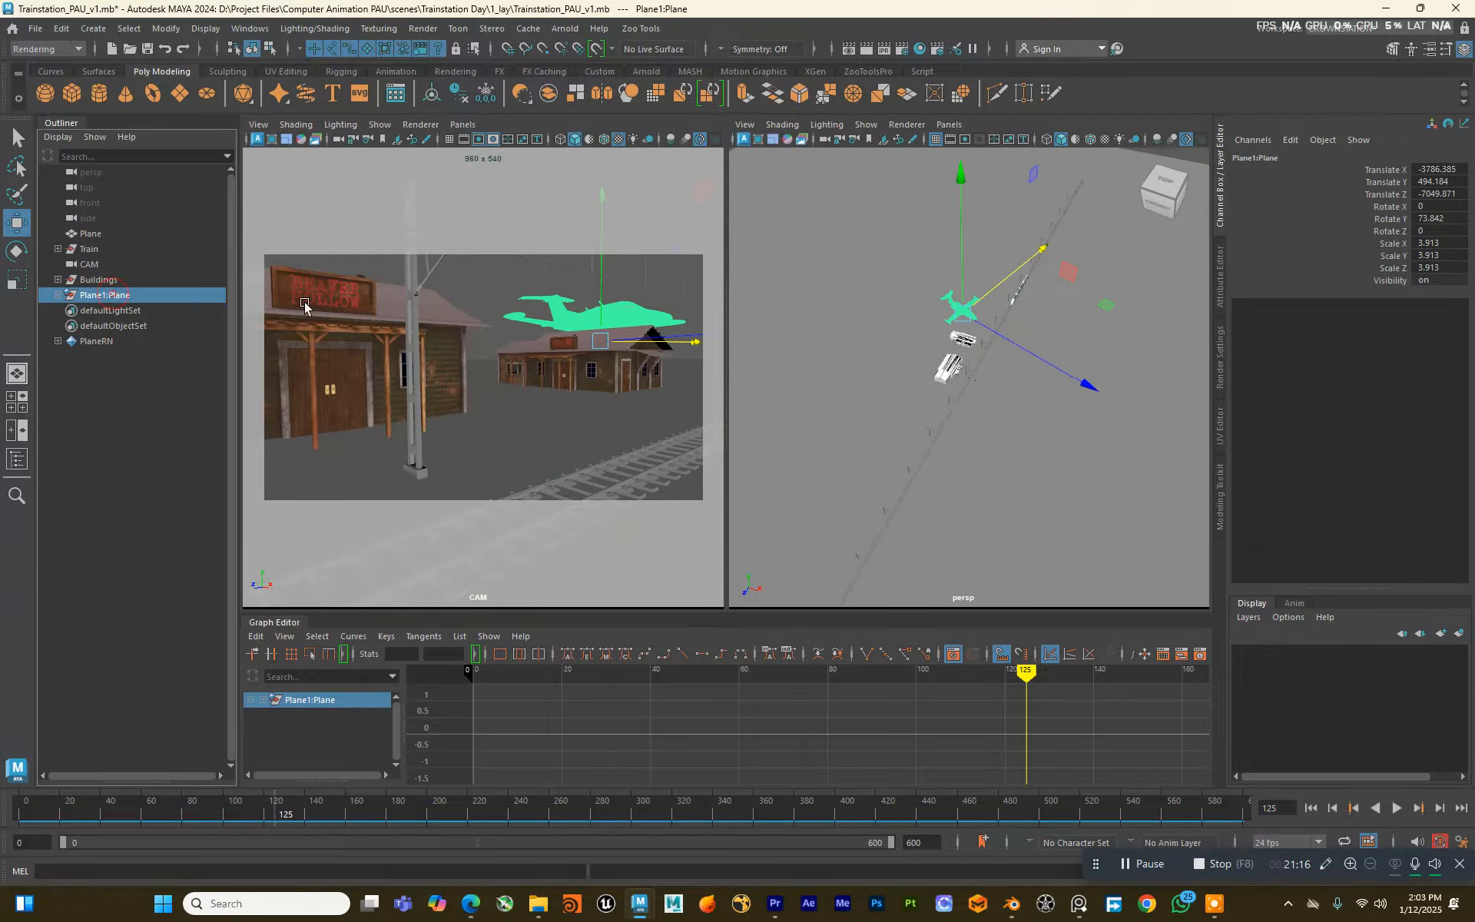
pyautogui.moveTo(1018, 350); pyautogui.dragTo(920, 256)
pyautogui.press('e')
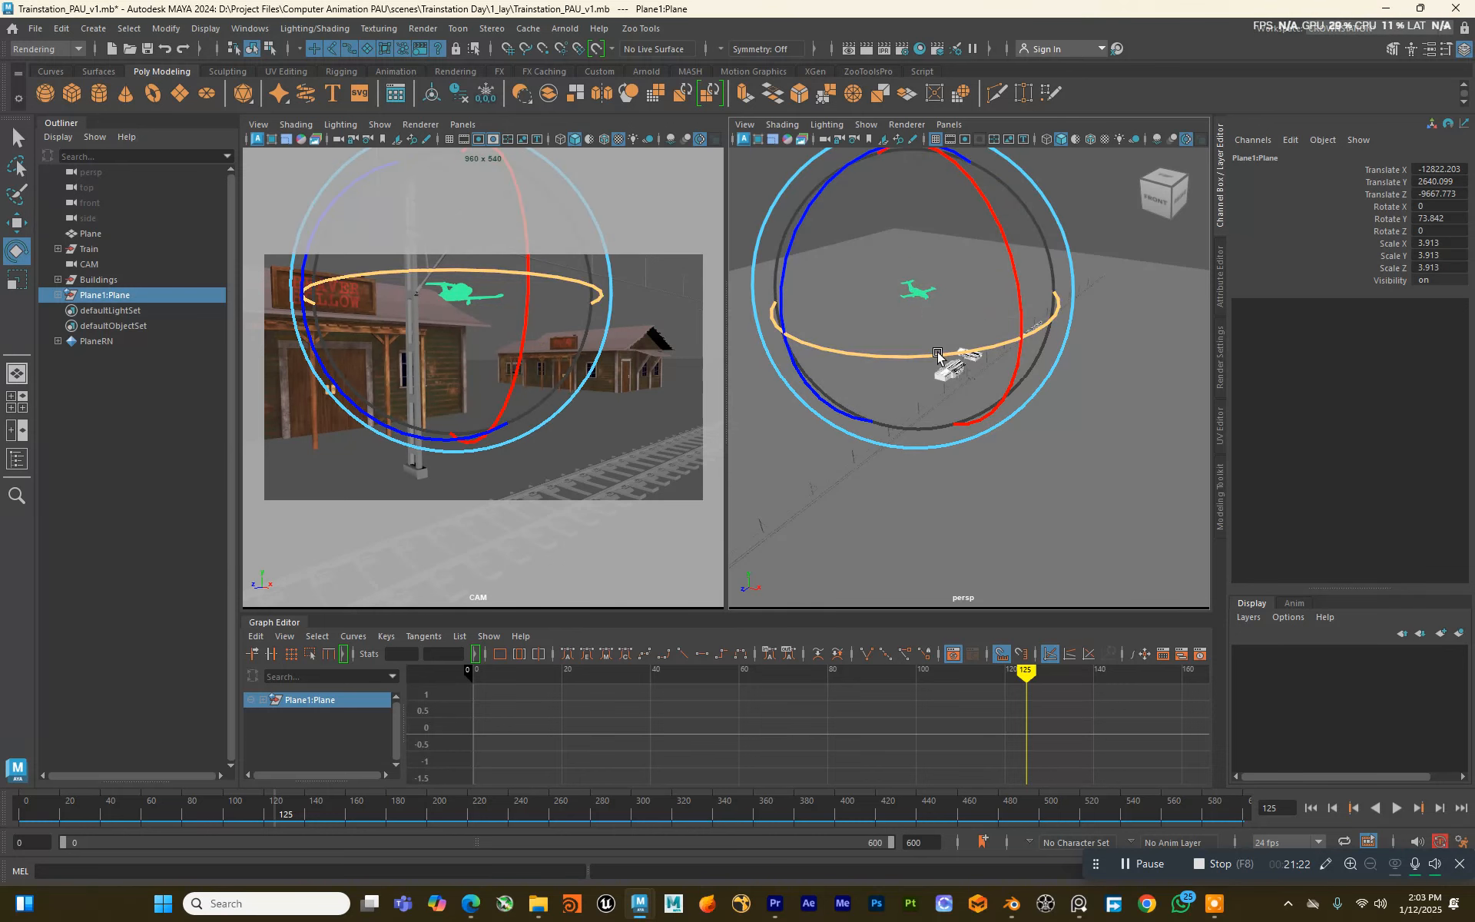
pyautogui.moveTo(937, 353); pyautogui.dragTo(905, 310)
pyautogui.press('w')
pyautogui.moveTo(184, 819)
pyautogui.mouseDown()
pyautogui.moveTo(23, 819)
pyautogui.moveTo(392, 826)
pyautogui.mouseUp()
pyautogui.press('s')
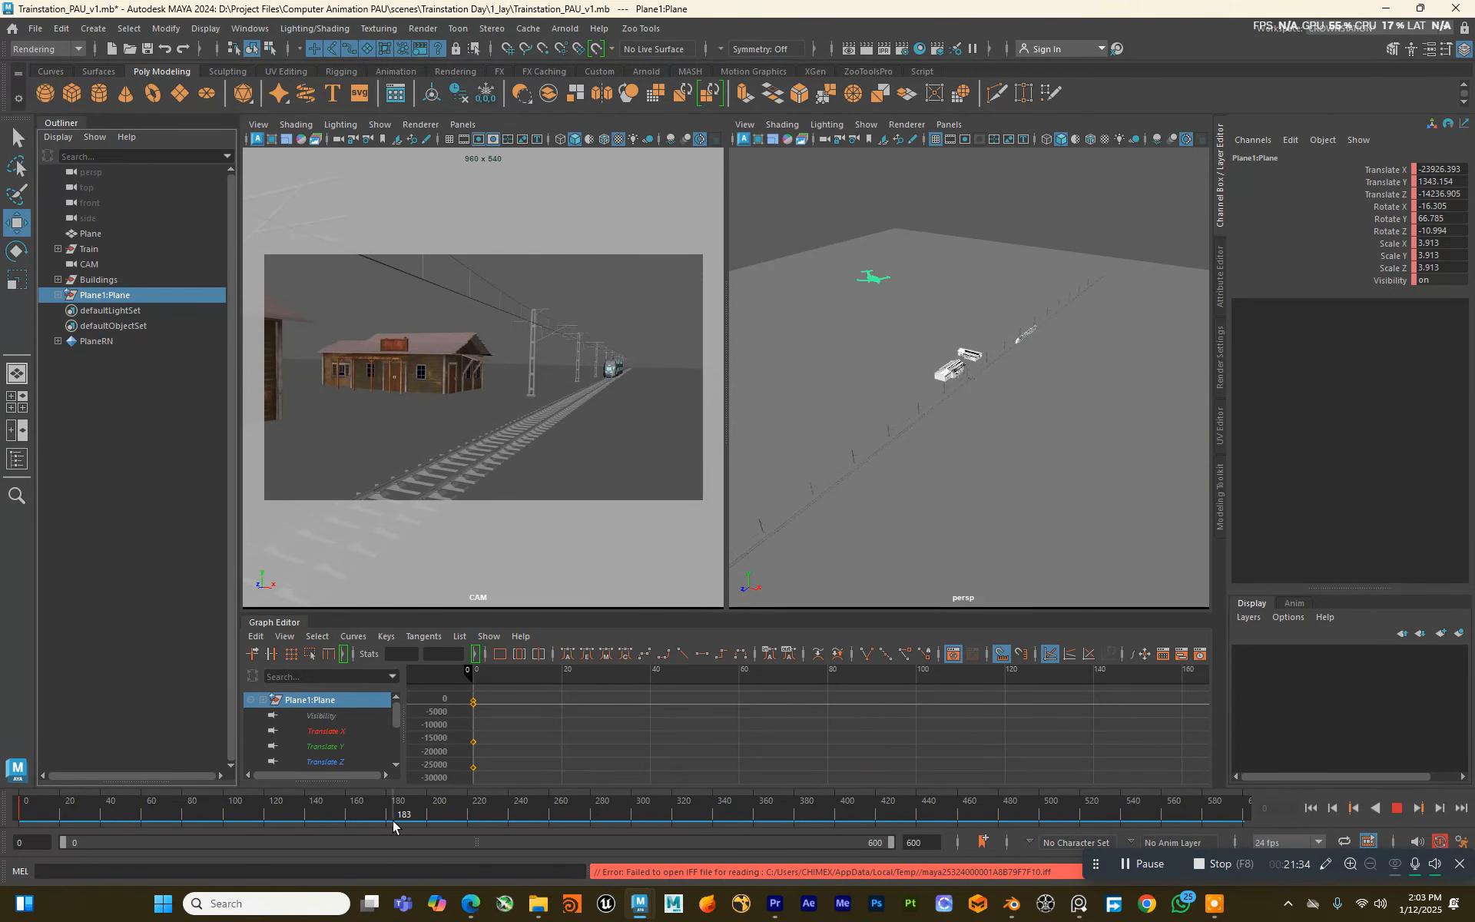
# Step: Key the plane at frame 281 at about X 5305, Y 4757, Z -2209, and play back the flight
pyautogui.moveTo(511, 821)
pyautogui.mouseDown()
pyautogui.moveTo(650, 823)
pyautogui.moveTo(592, 822)
pyautogui.mouseUp()
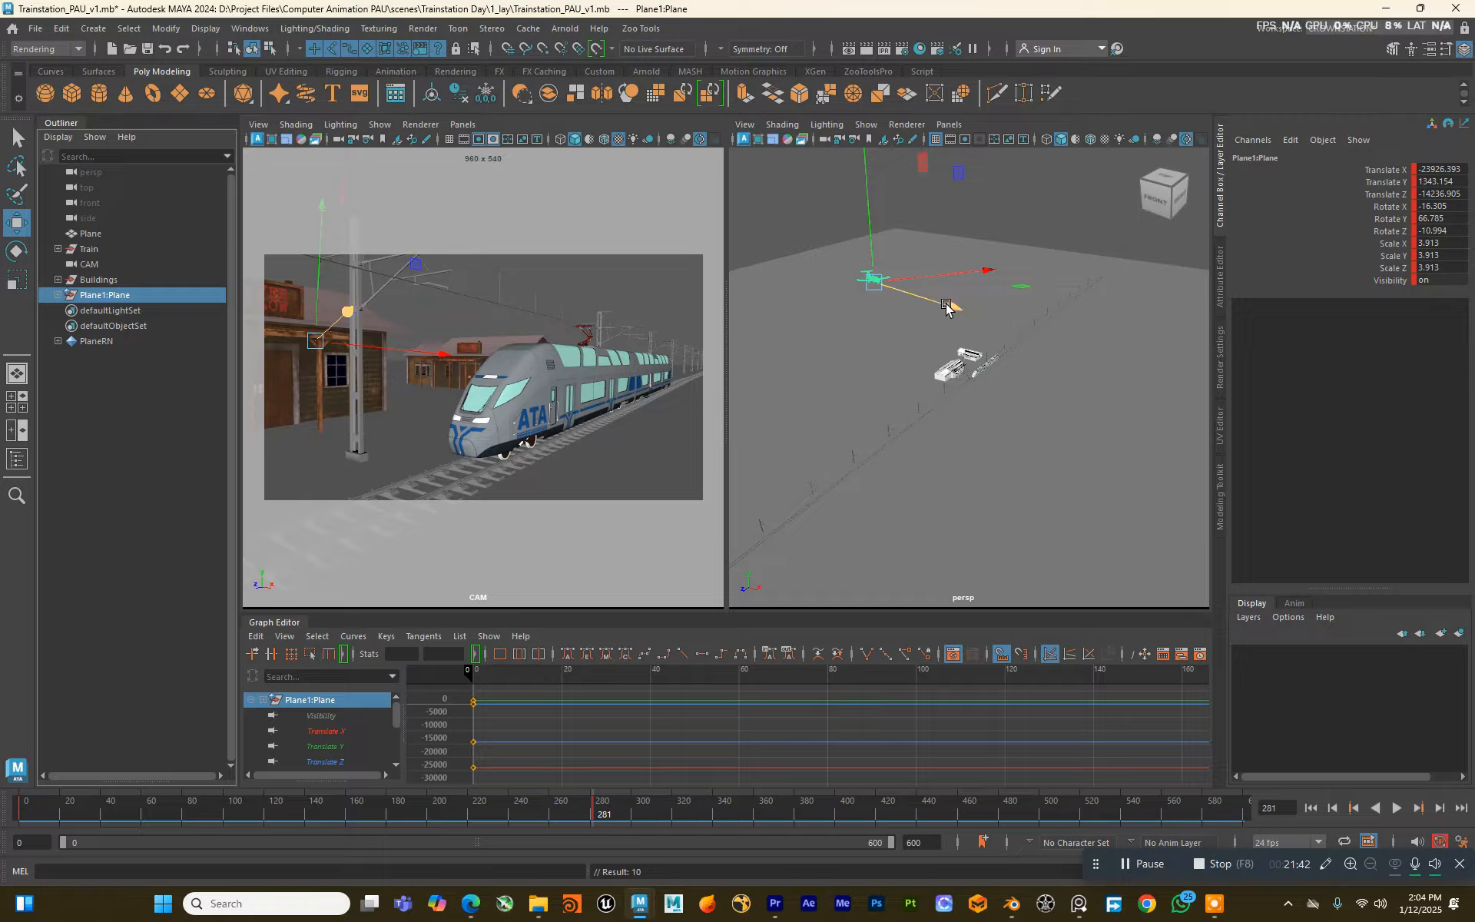
pyautogui.moveTo(946, 308); pyautogui.dragTo(1276, 323)
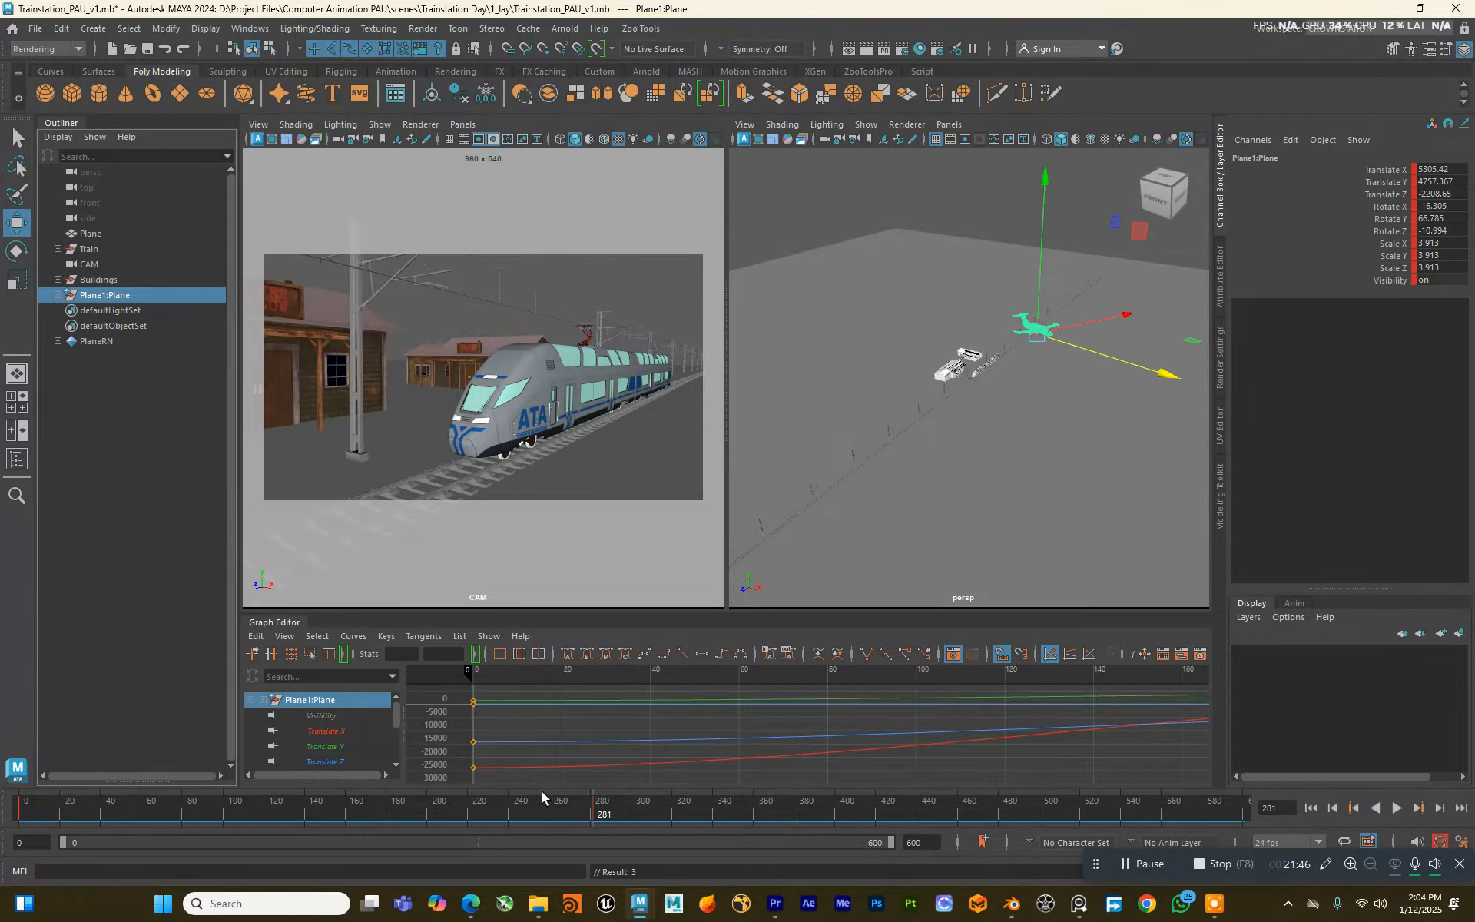
pyautogui.moveTo(514, 816); pyautogui.dragTo(35, 812)
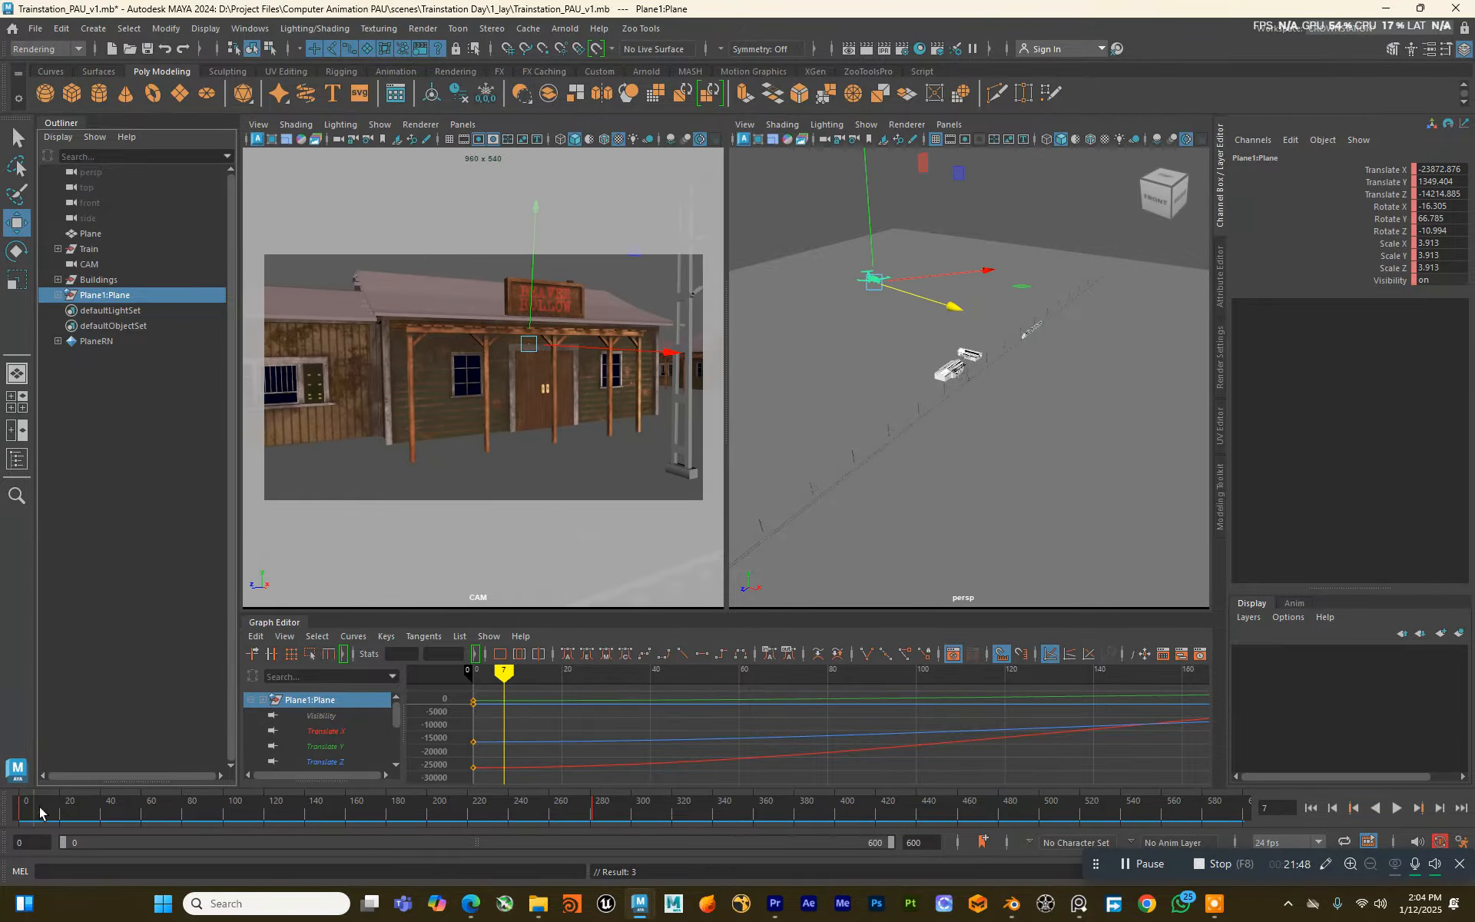
pyautogui.hotkey('alt', 'v')
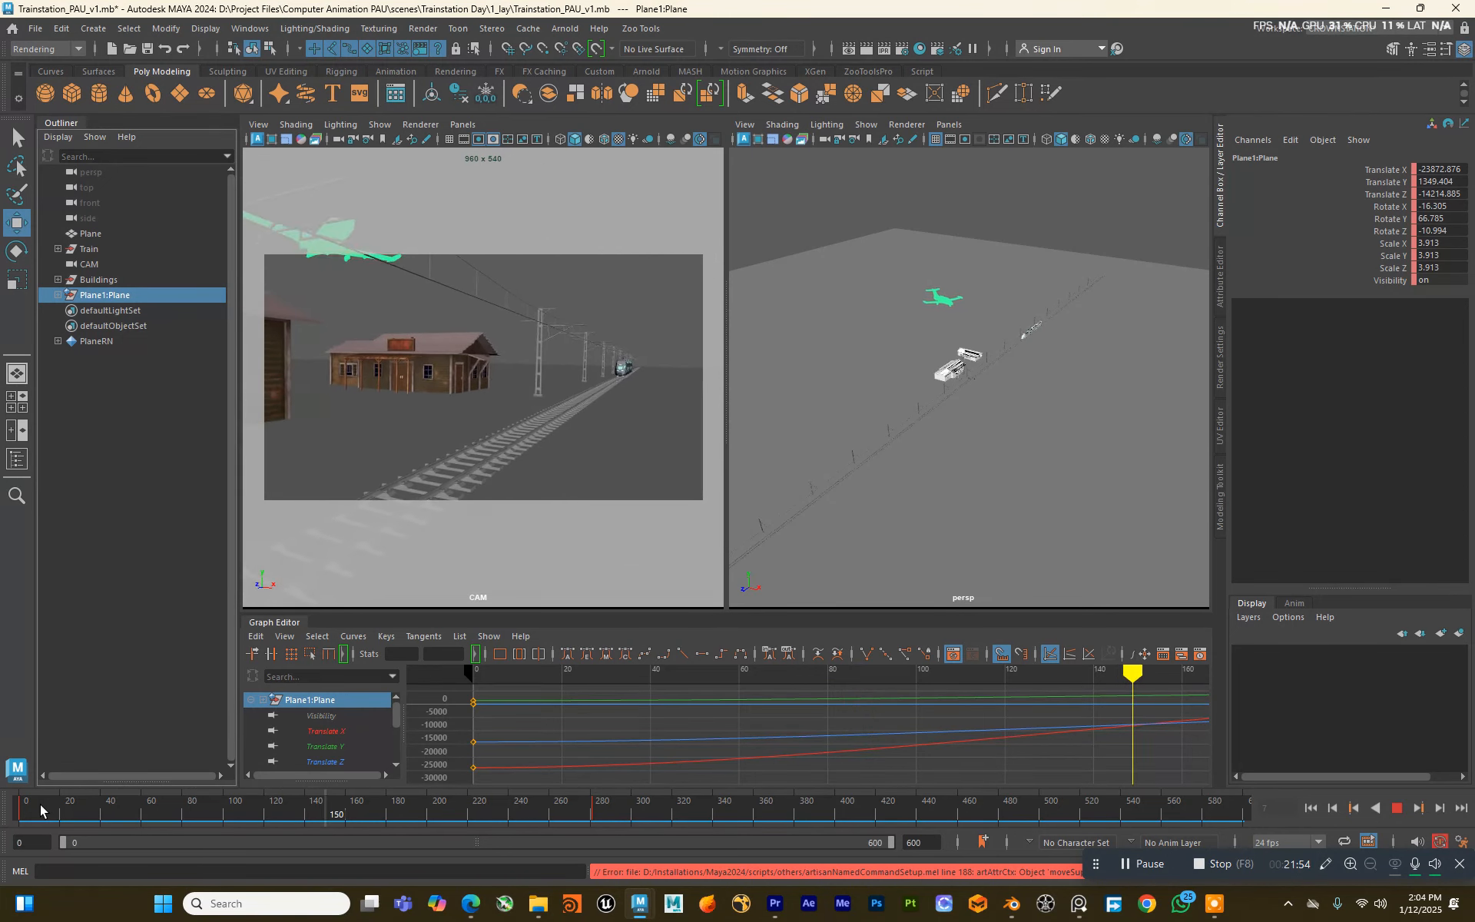
pyautogui.press('Escape')
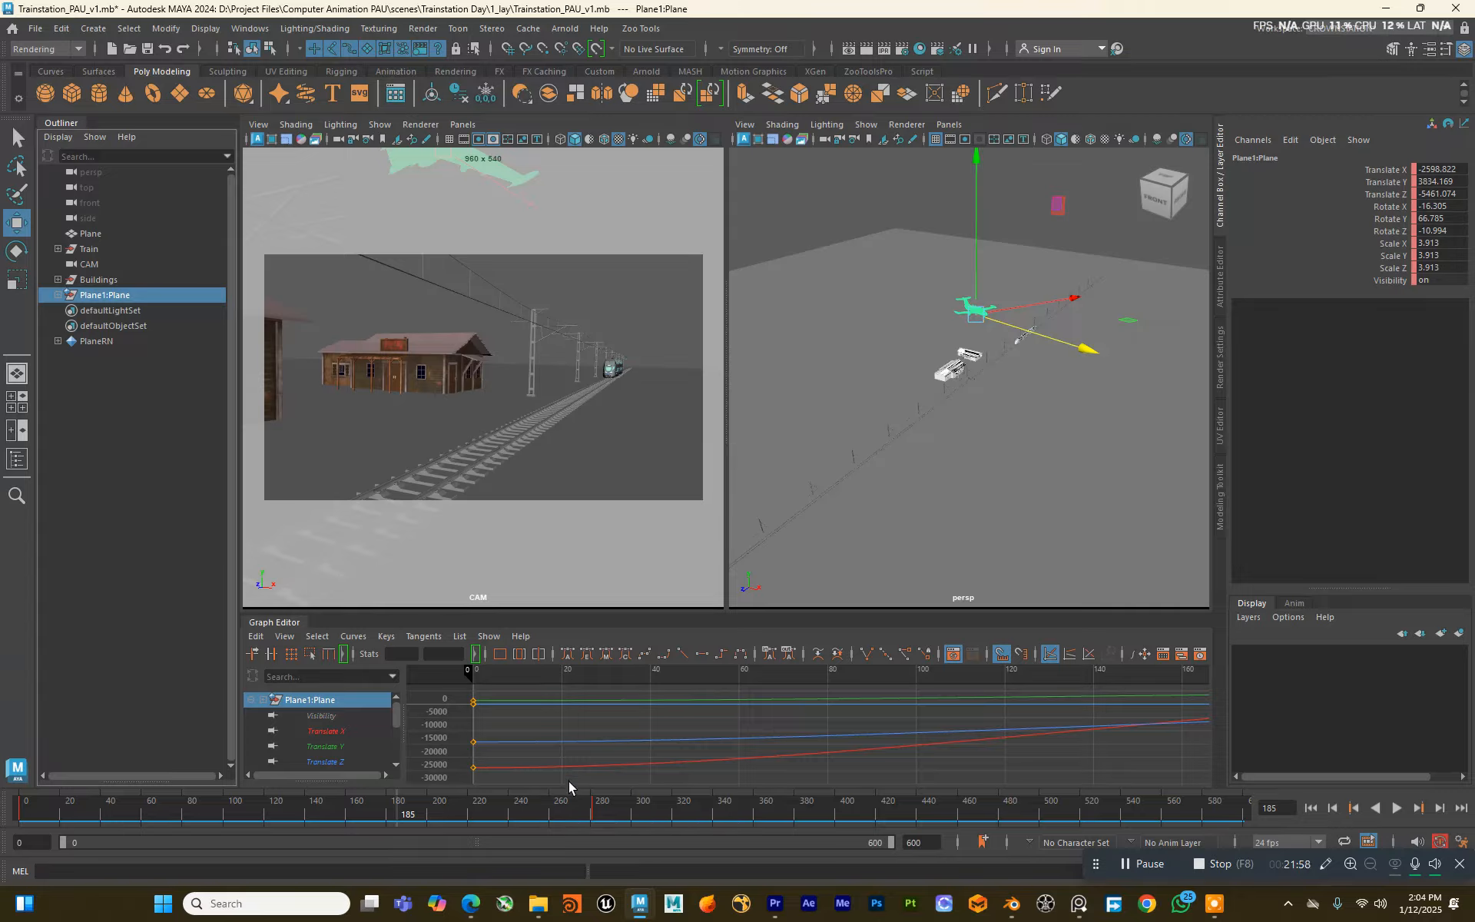
# Step: At frame 0, shift the plane's start position to about X -20135, Y 607, Z -23242 and key its translation
pyautogui.hotkey('alt', 'shift', 'v')
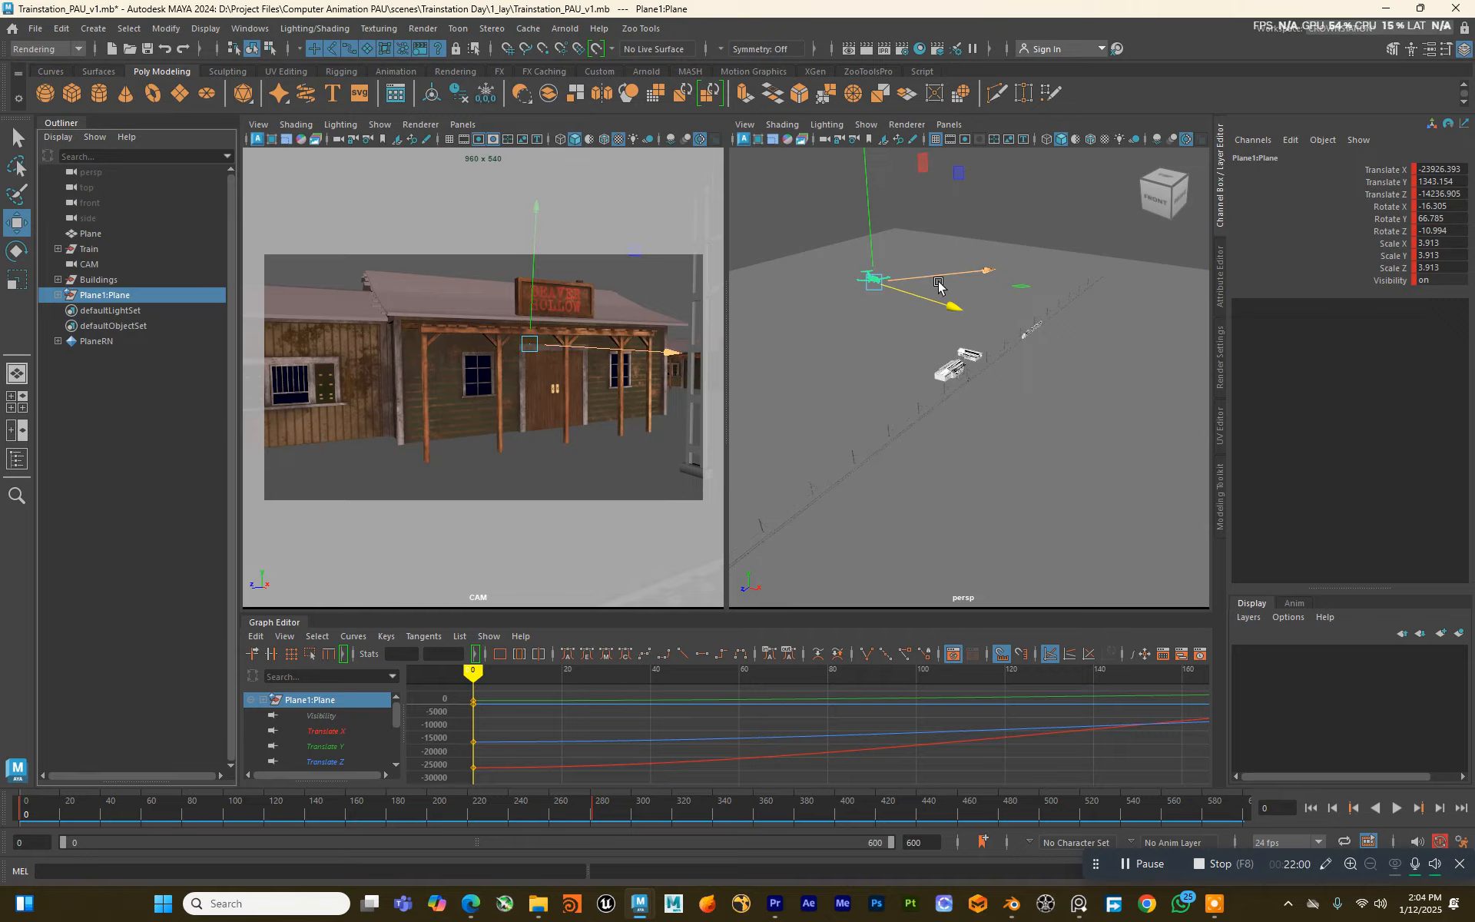
pyautogui.moveTo(939, 277); pyautogui.dragTo(990, 275)
pyautogui.hotkey('shift', 'w')
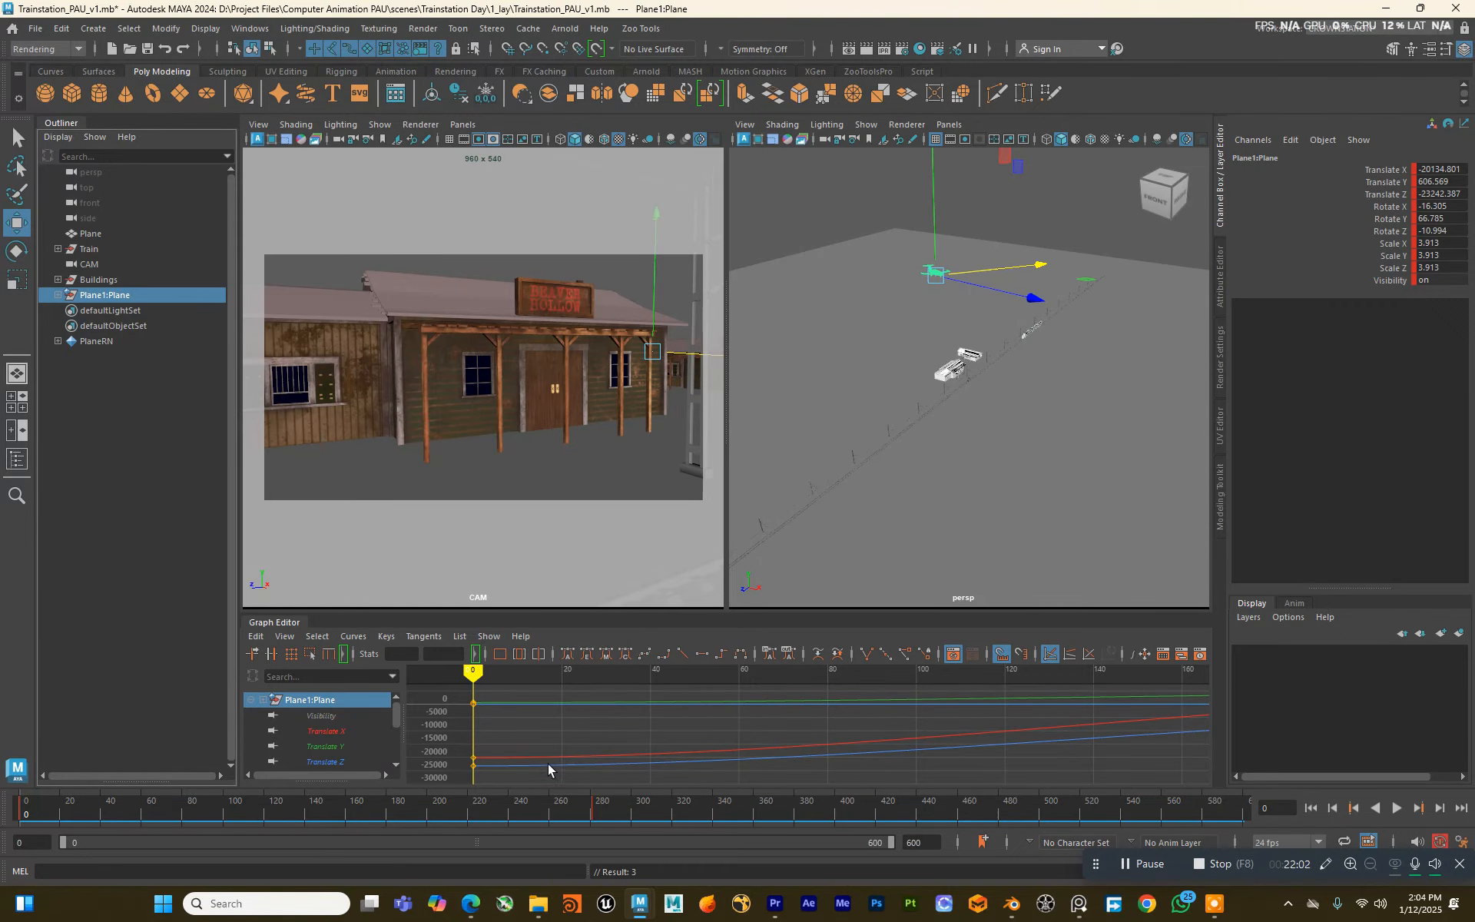
# Step: At frame 281, shift the plane's end position to about X 7074, Y 4414, Z -6410 and key its translation
pyautogui.click(599, 810)
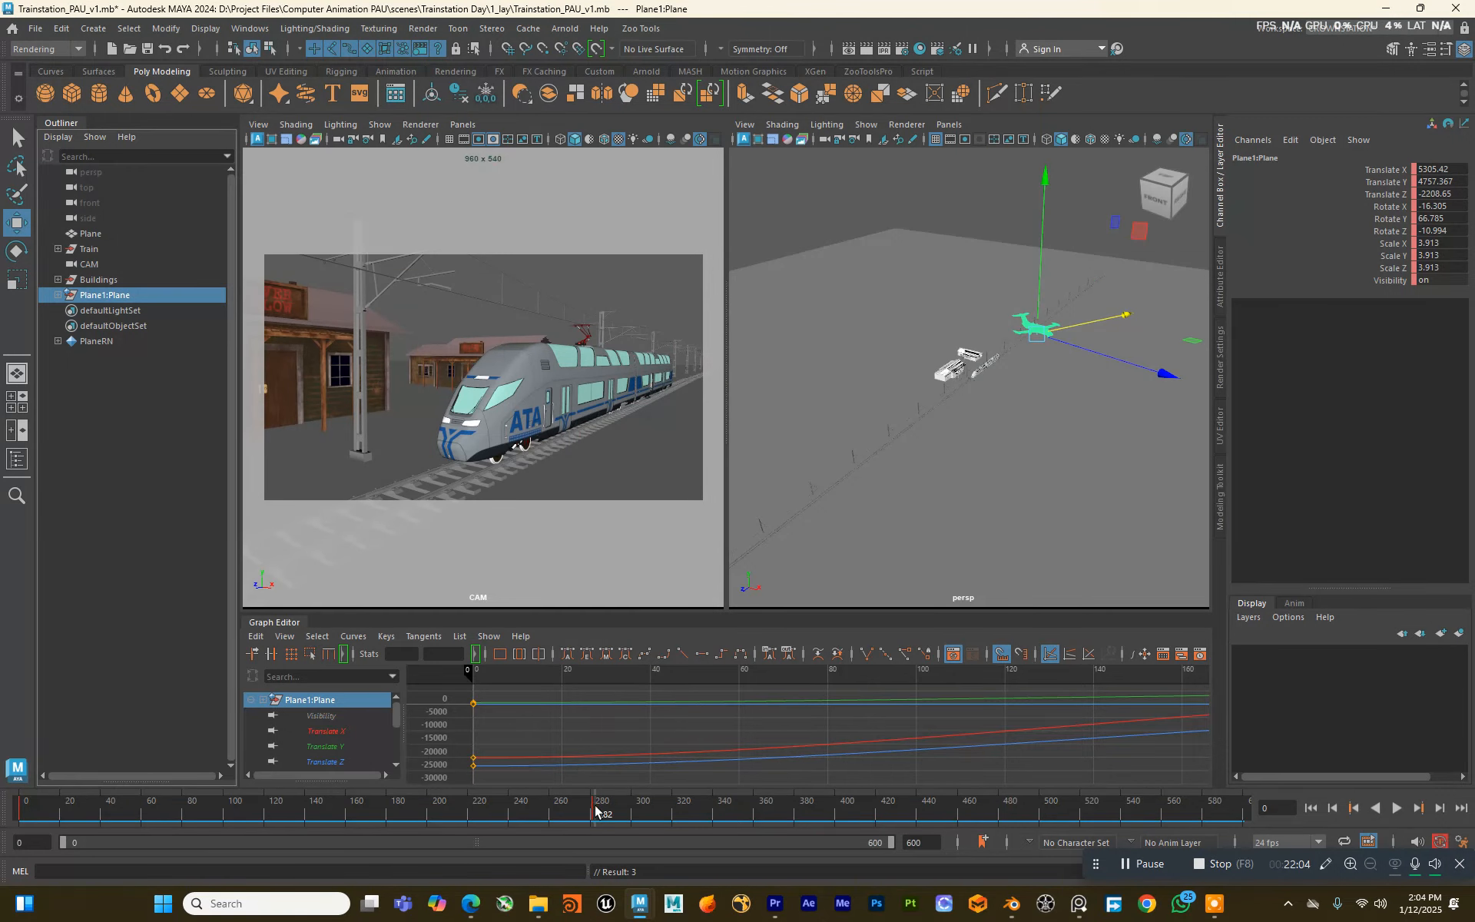
pyautogui.moveTo(594, 807); pyautogui.dragTo(591, 807)
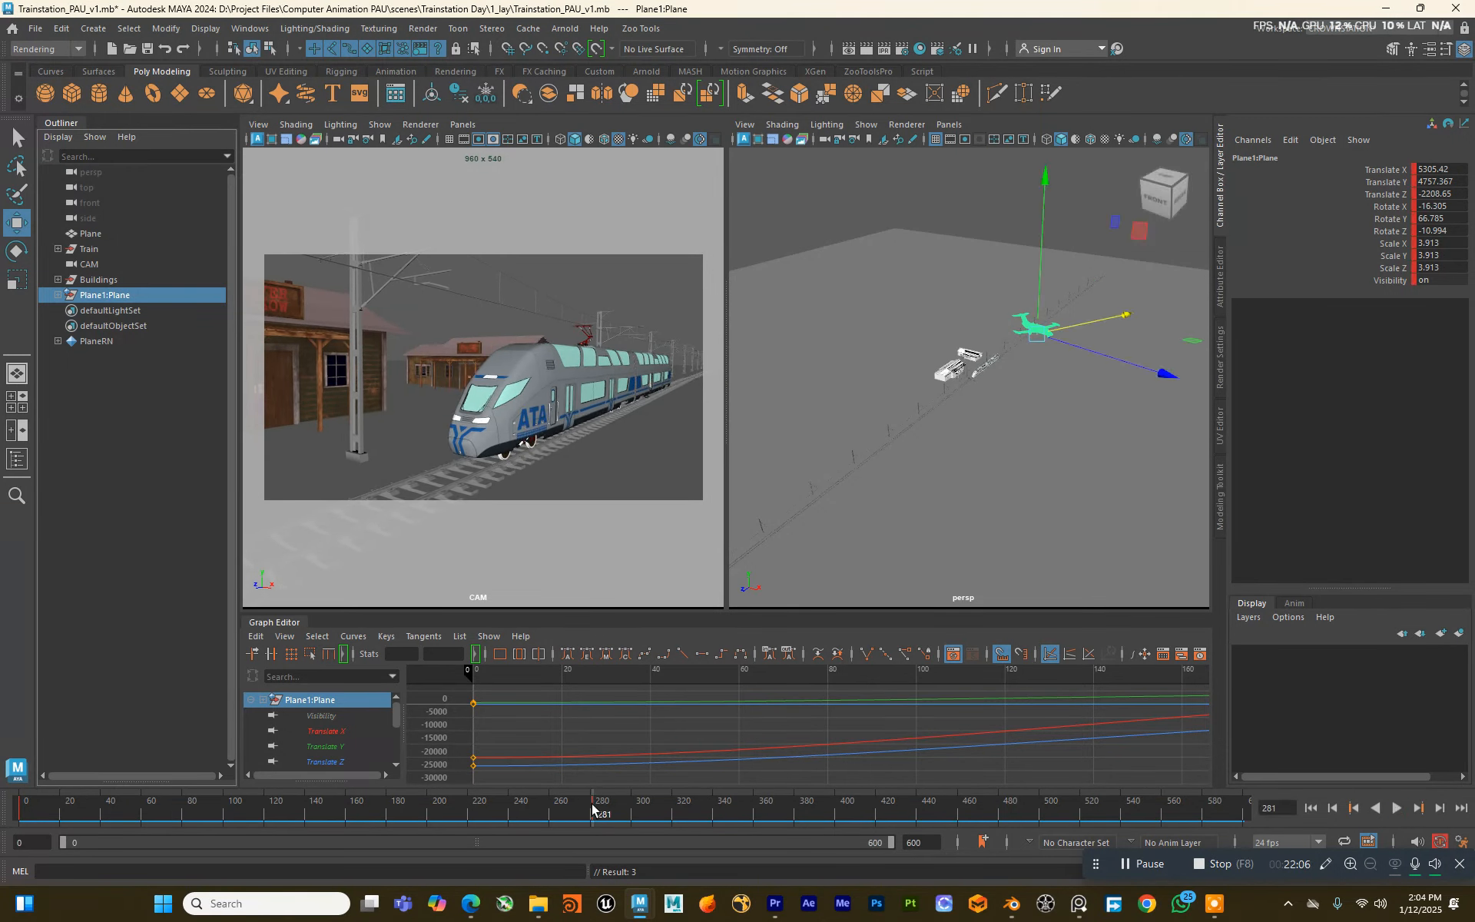
pyautogui.moveTo(1106, 318); pyautogui.dragTo(1139, 322)
pyautogui.hotkey('shift', 'w')
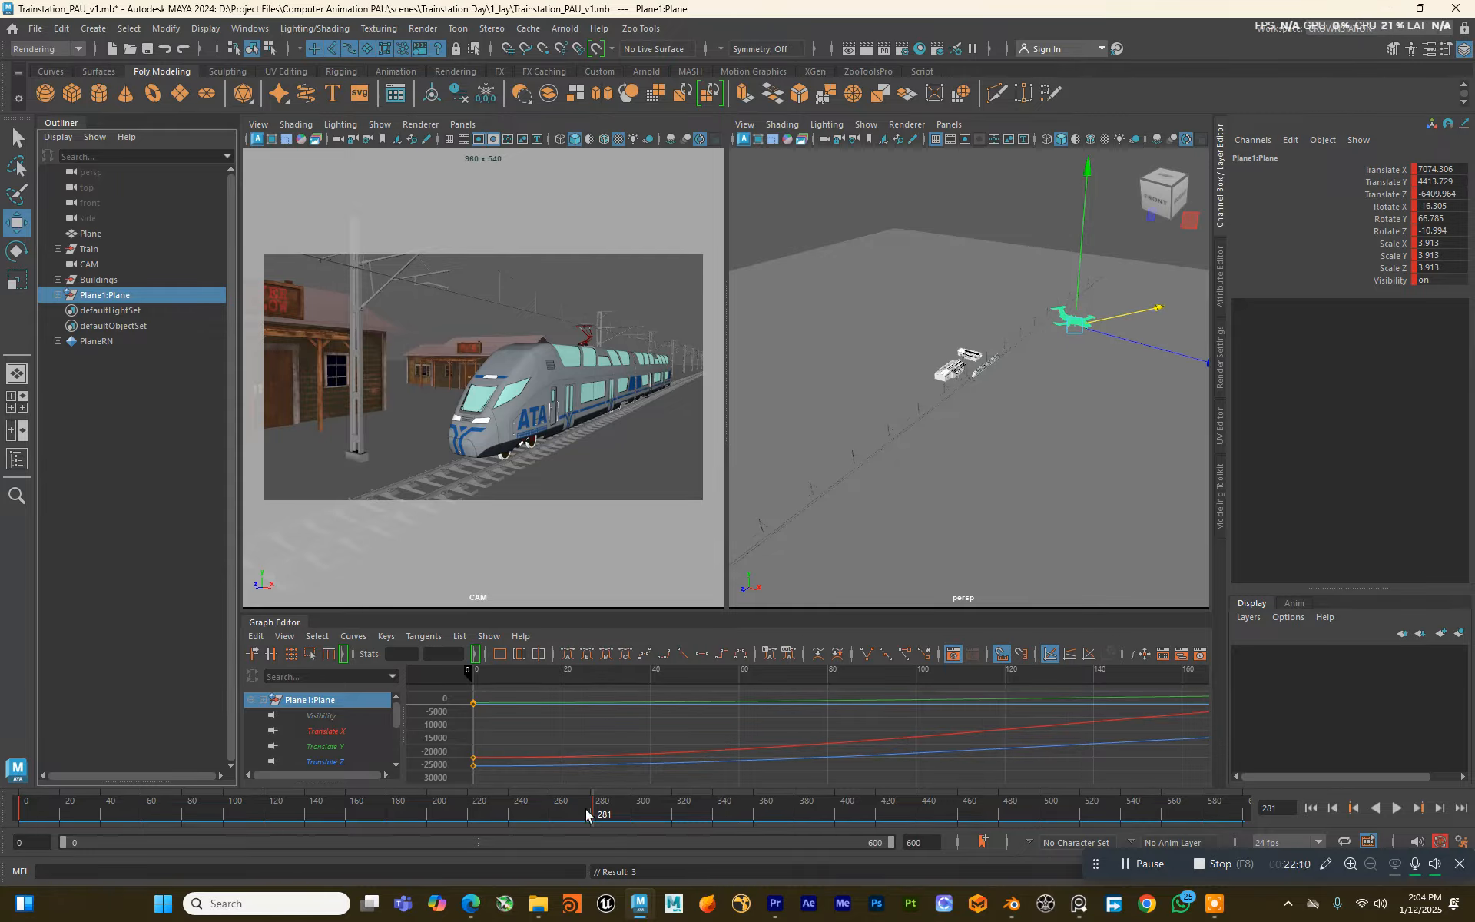
# Step: Retime the plane's starting keys from frame 0 to about frame 60 and play back the animation
pyautogui.moveTo(587, 814); pyautogui.dragTo(23, 816)
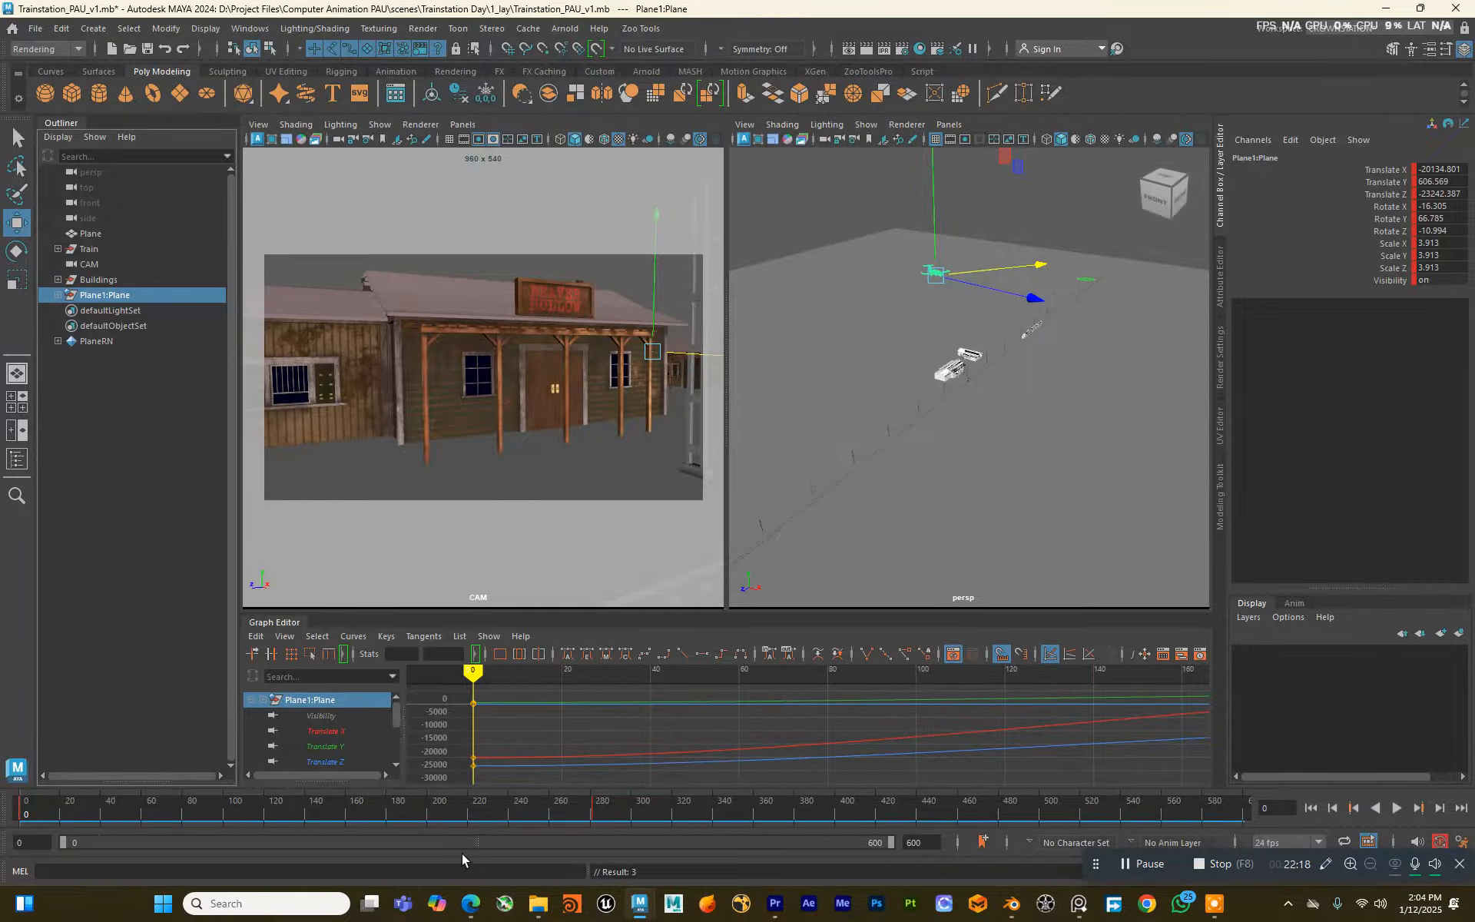
pyautogui.click(27, 813)
pyautogui.moveTo(26, 813); pyautogui.dragTo(143, 819)
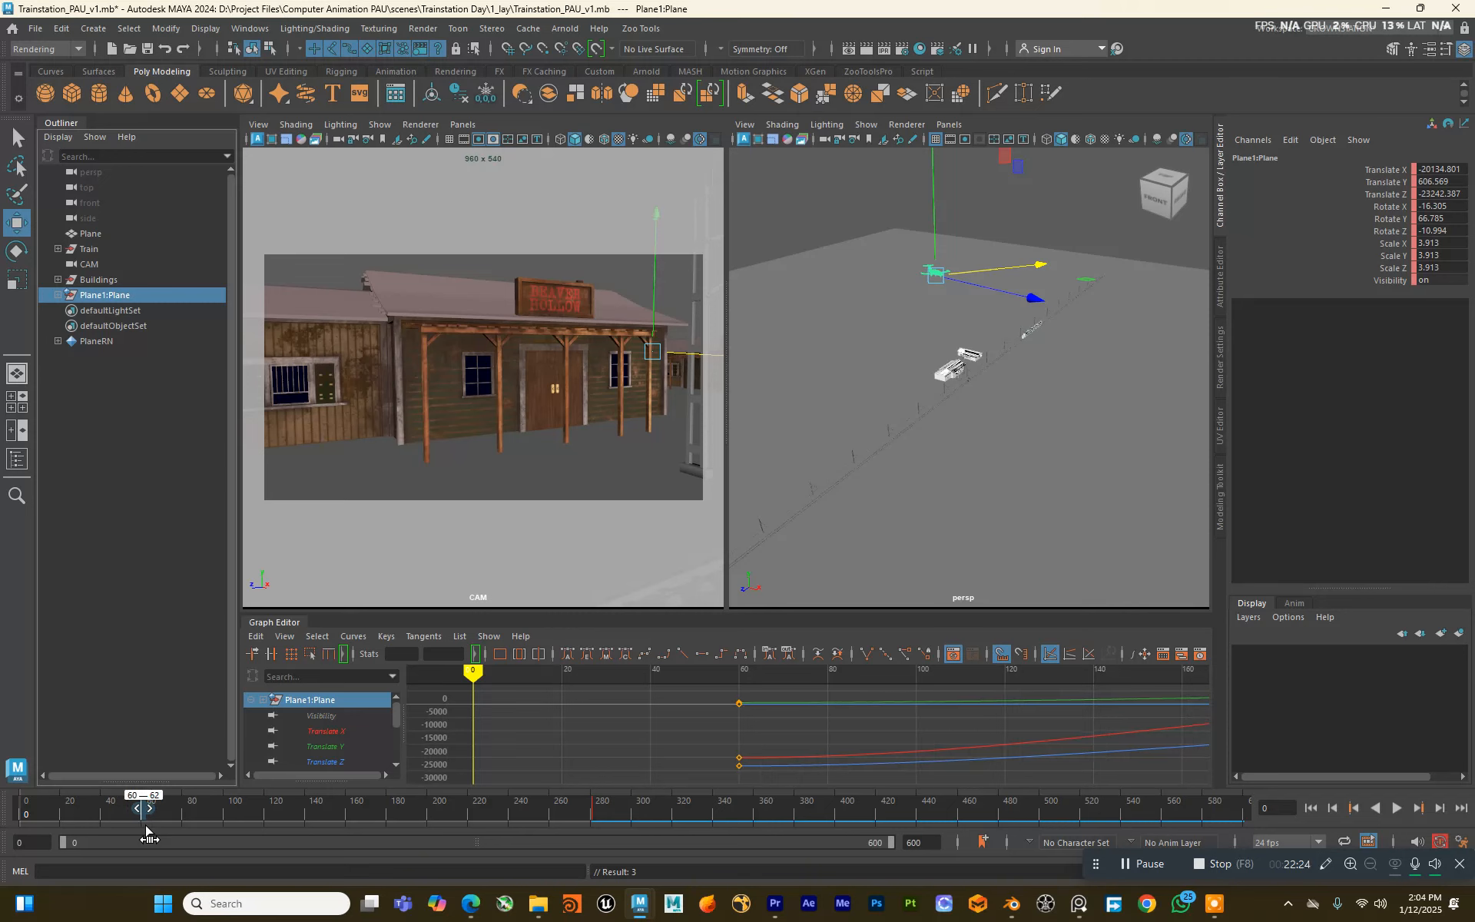
pyautogui.hotkey('alt', 'v')
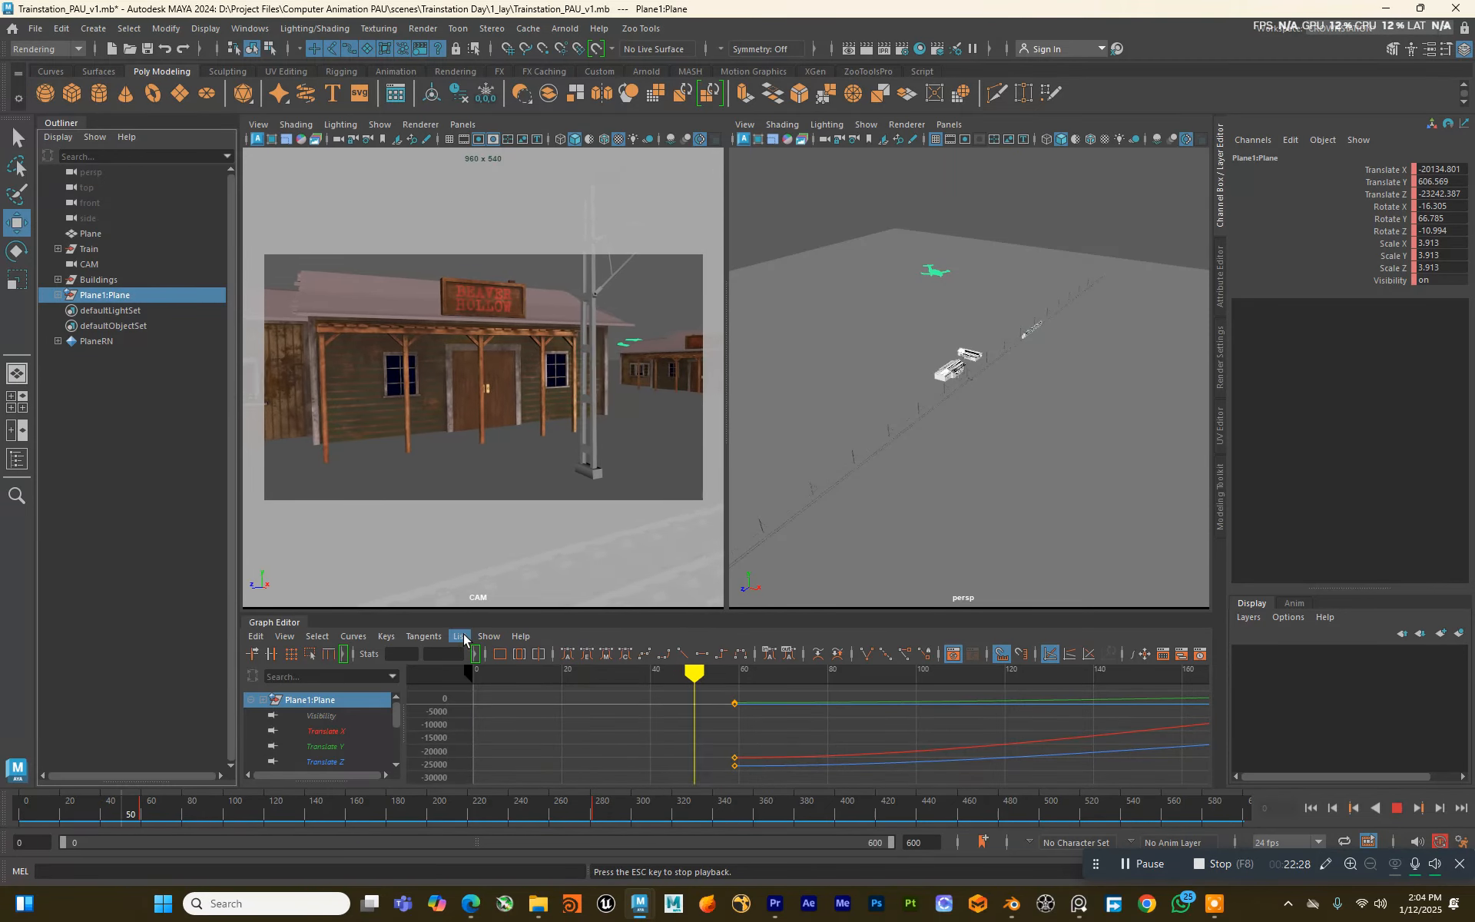
# Step: At frame 60, move the plane's start position to about X -43125, Y 1271, Z -32976 and key its translation
pyautogui.hotkey('alt', 'v')
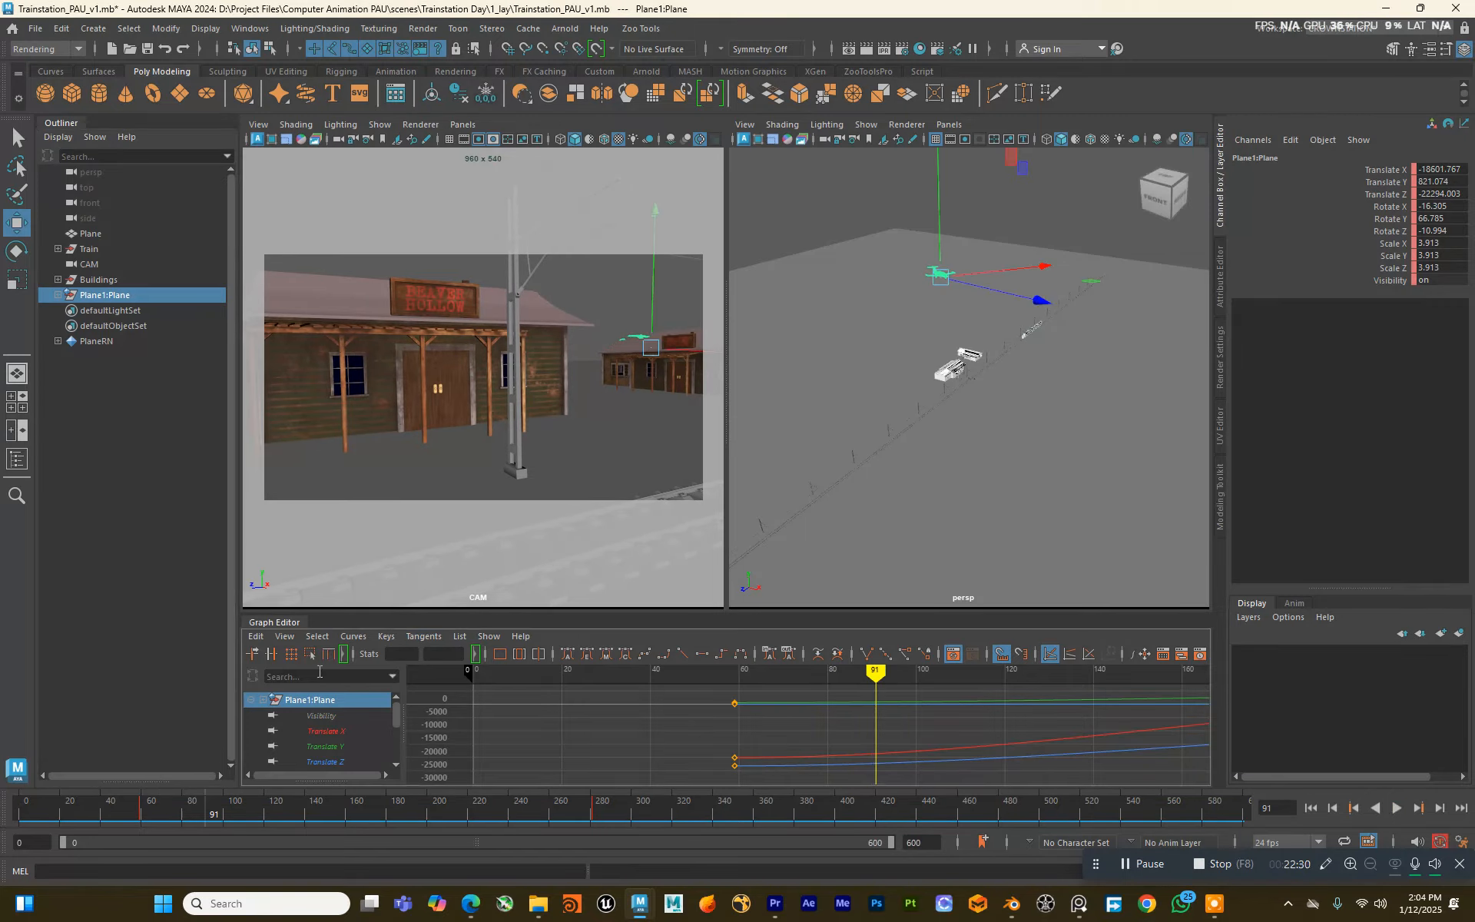
pyautogui.click(141, 814)
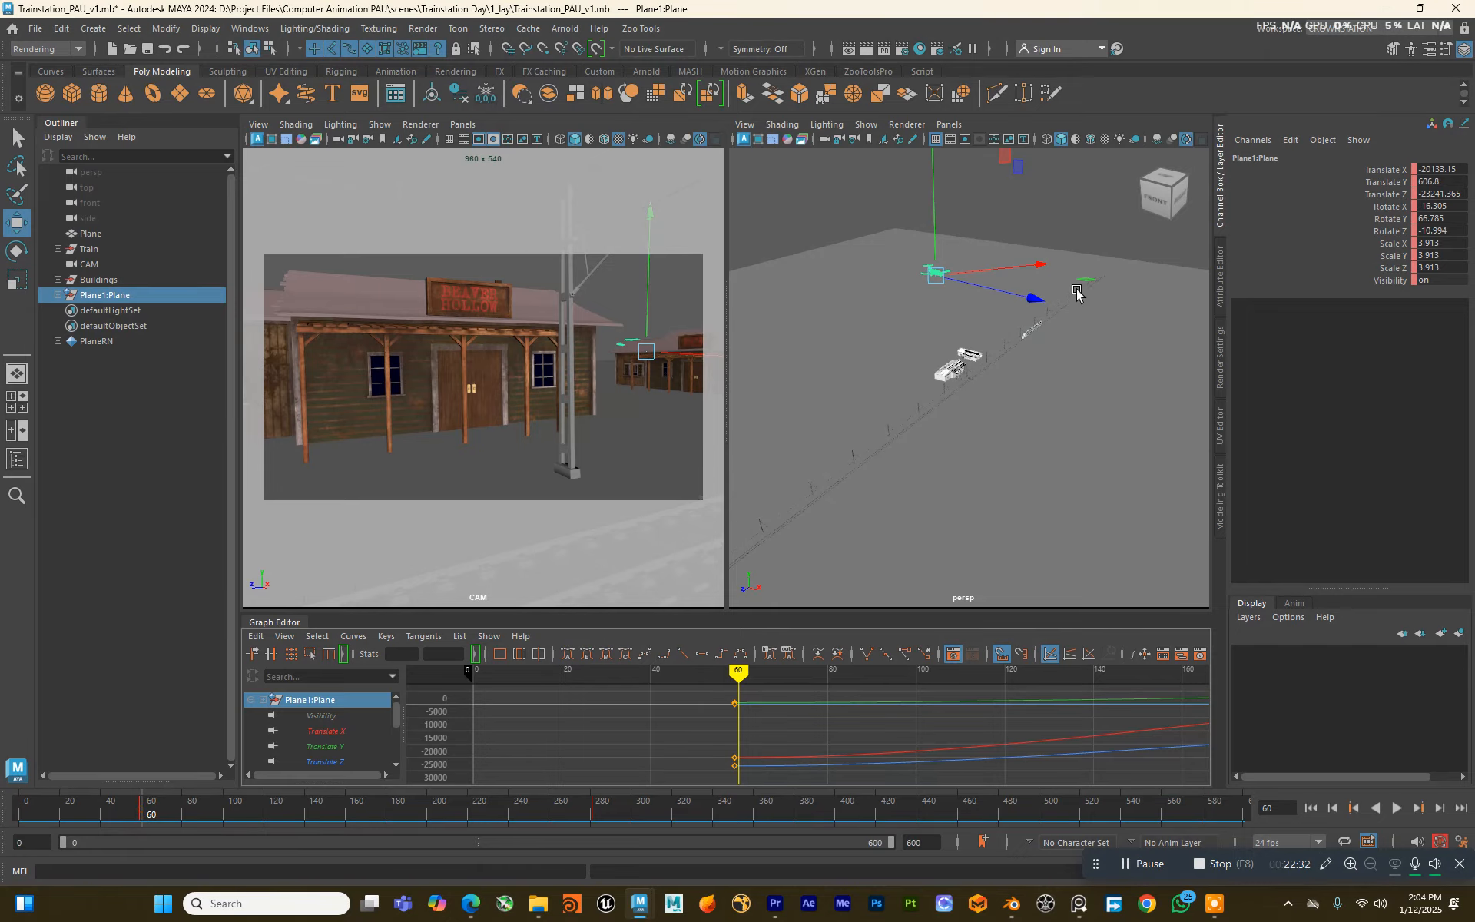
pyautogui.moveTo(1029, 301); pyautogui.dragTo(972, 310)
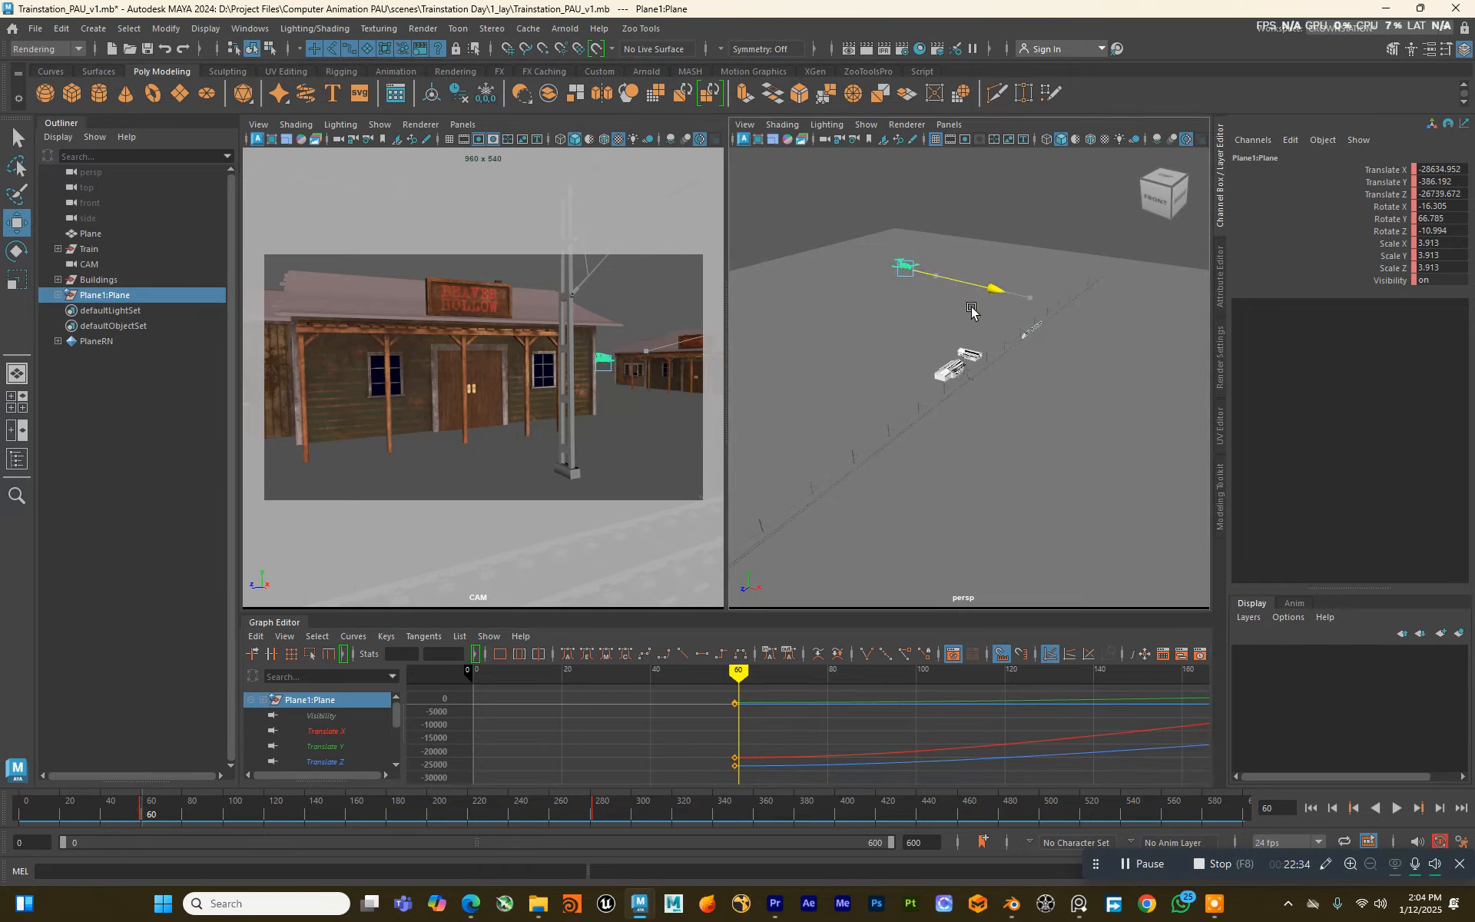
pyautogui.hotkey('shift', 'w')
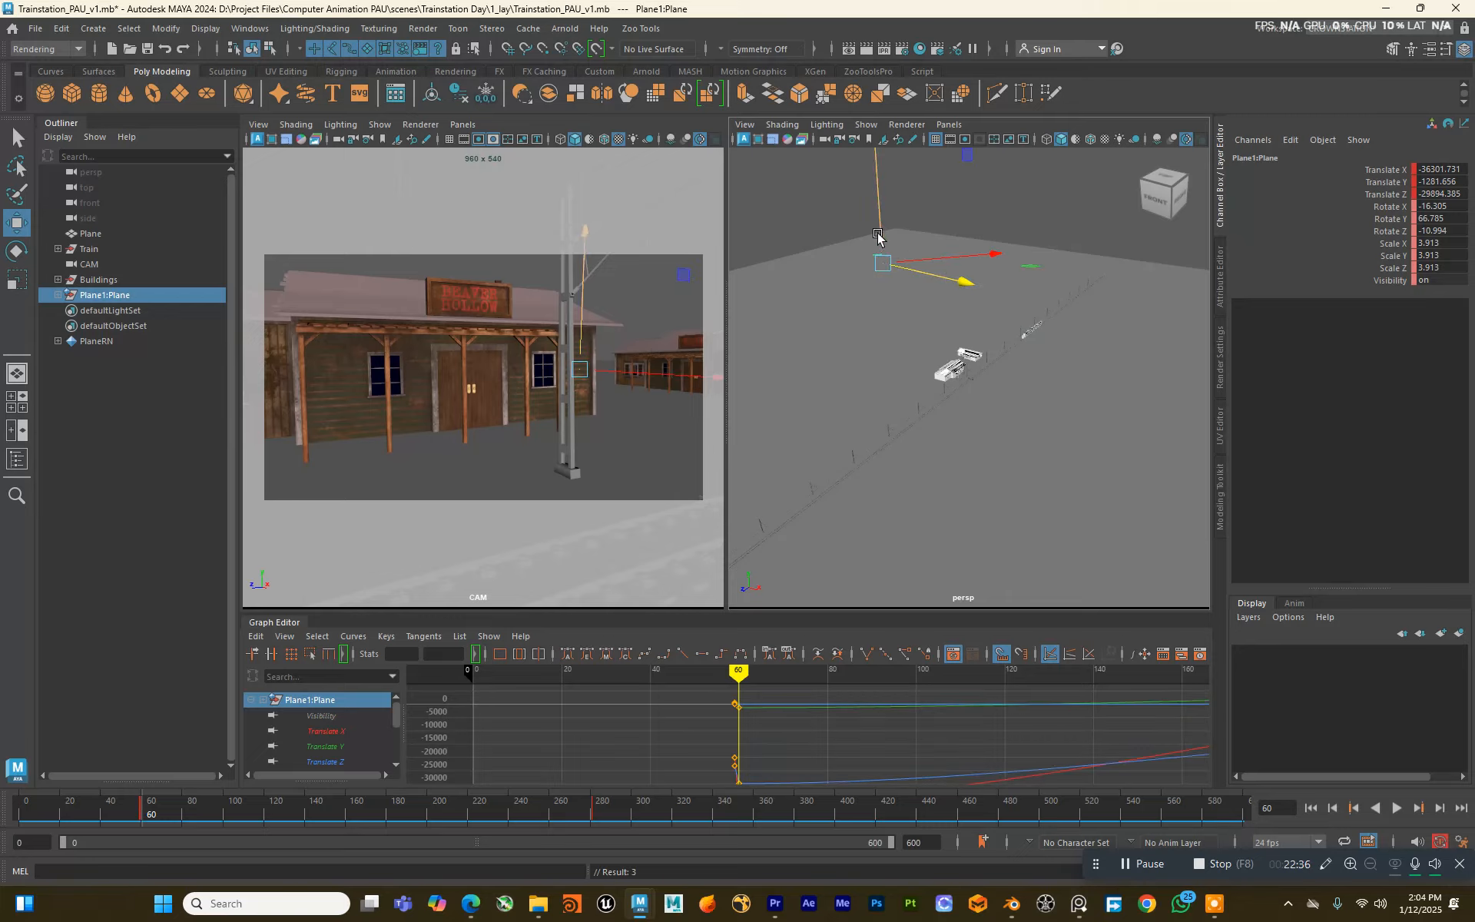
pyautogui.moveTo(878, 234)
pyautogui.mouseDown()
pyautogui.moveTo(877, 212)
pyautogui.moveTo(898, 249)
pyautogui.mouseUp()
pyautogui.hotkey('shift', 'w')
pyautogui.hotkey('shift', 'w')
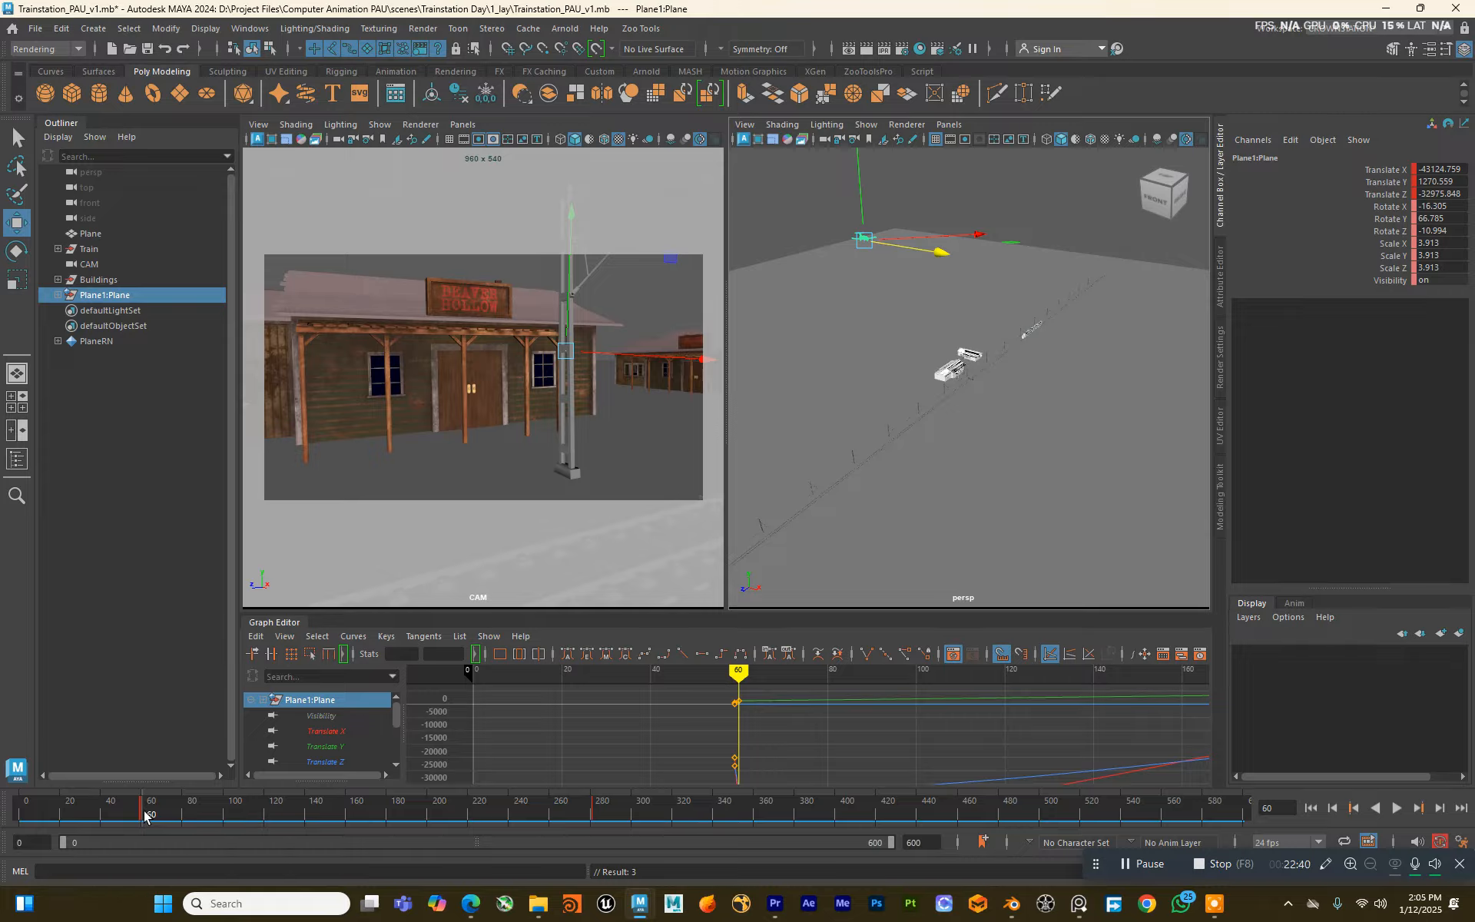
# Step: Delete the plane's leftover keys at frame 59, narrowing the playback range to reach them and restoring it to 600
pyautogui.moveTo(891, 843); pyautogui.dragTo(362, 849)
pyautogui.click(368, 814)
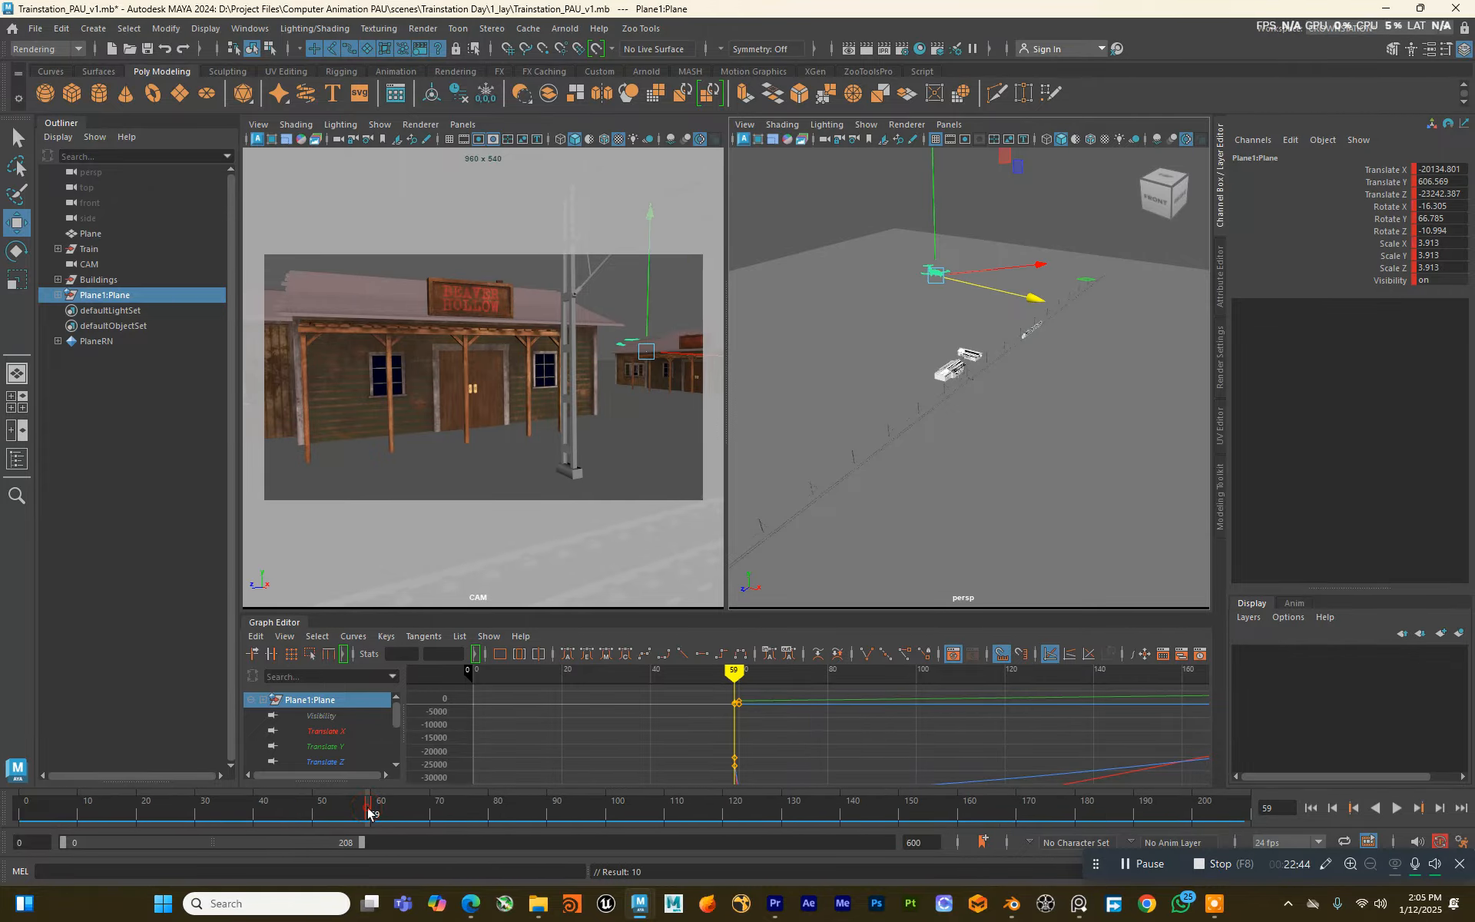
pyautogui.rightClick(369, 811)
pyautogui.click(442, 566)
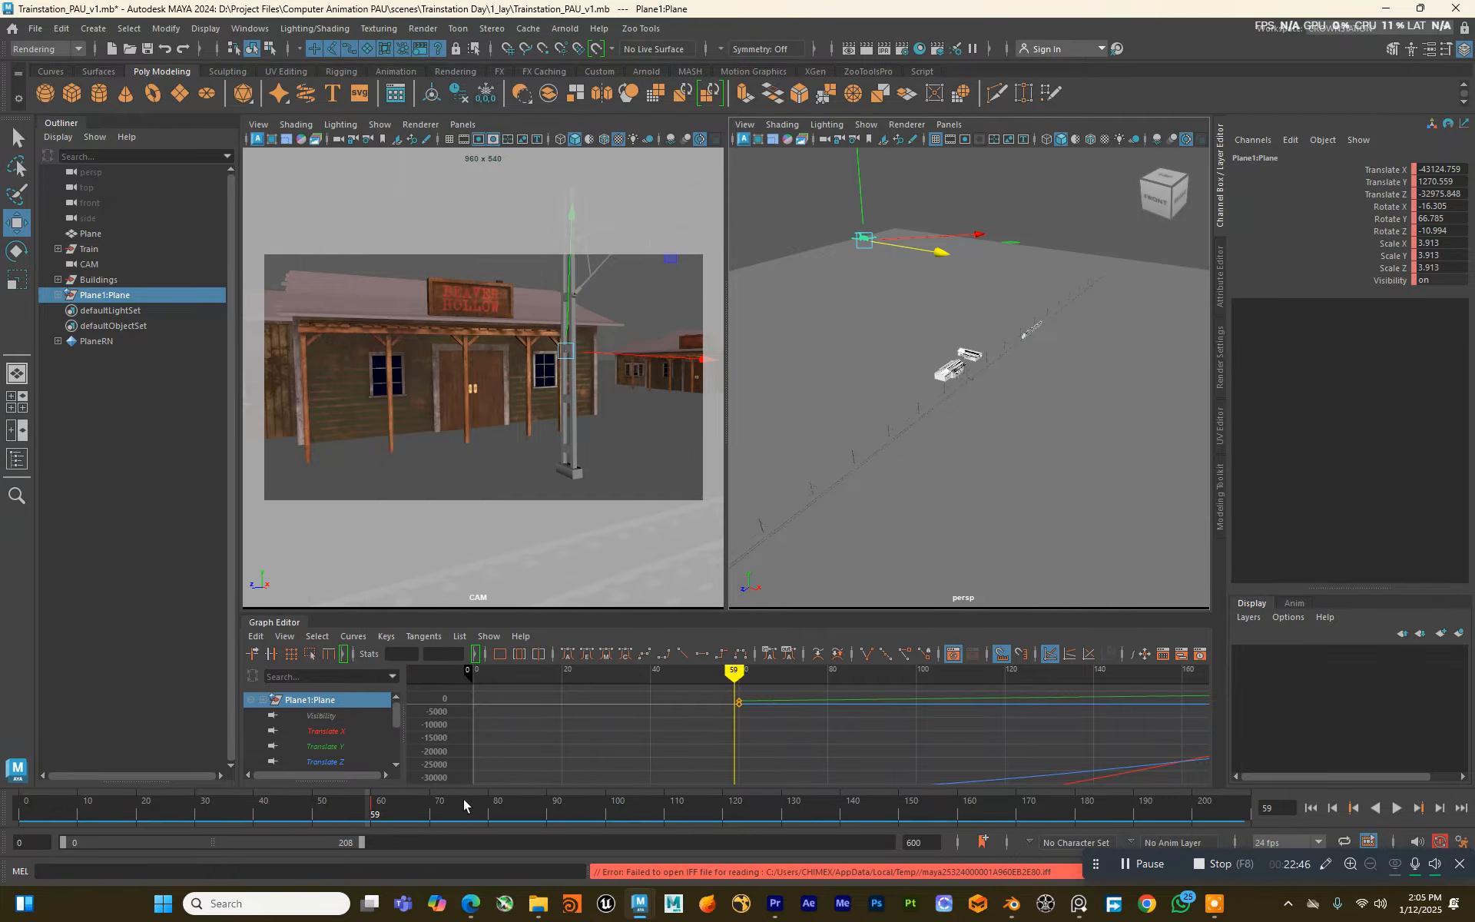
pyautogui.moveTo(362, 843); pyautogui.dragTo(891, 843)
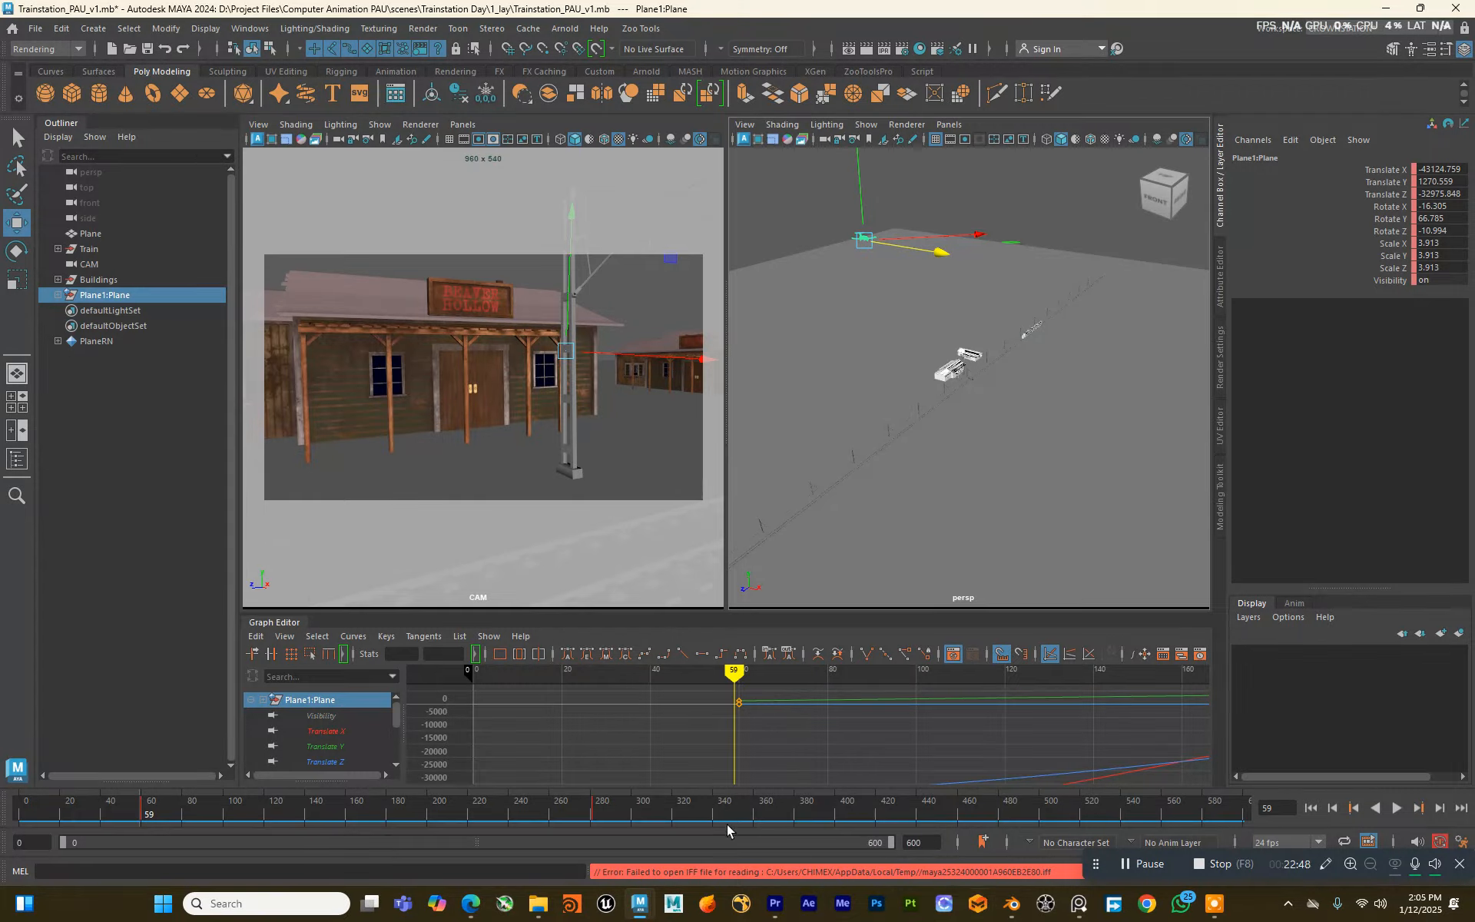
# Step: Check the plane's end key at frame 281 and save the scene
pyautogui.click(592, 814)
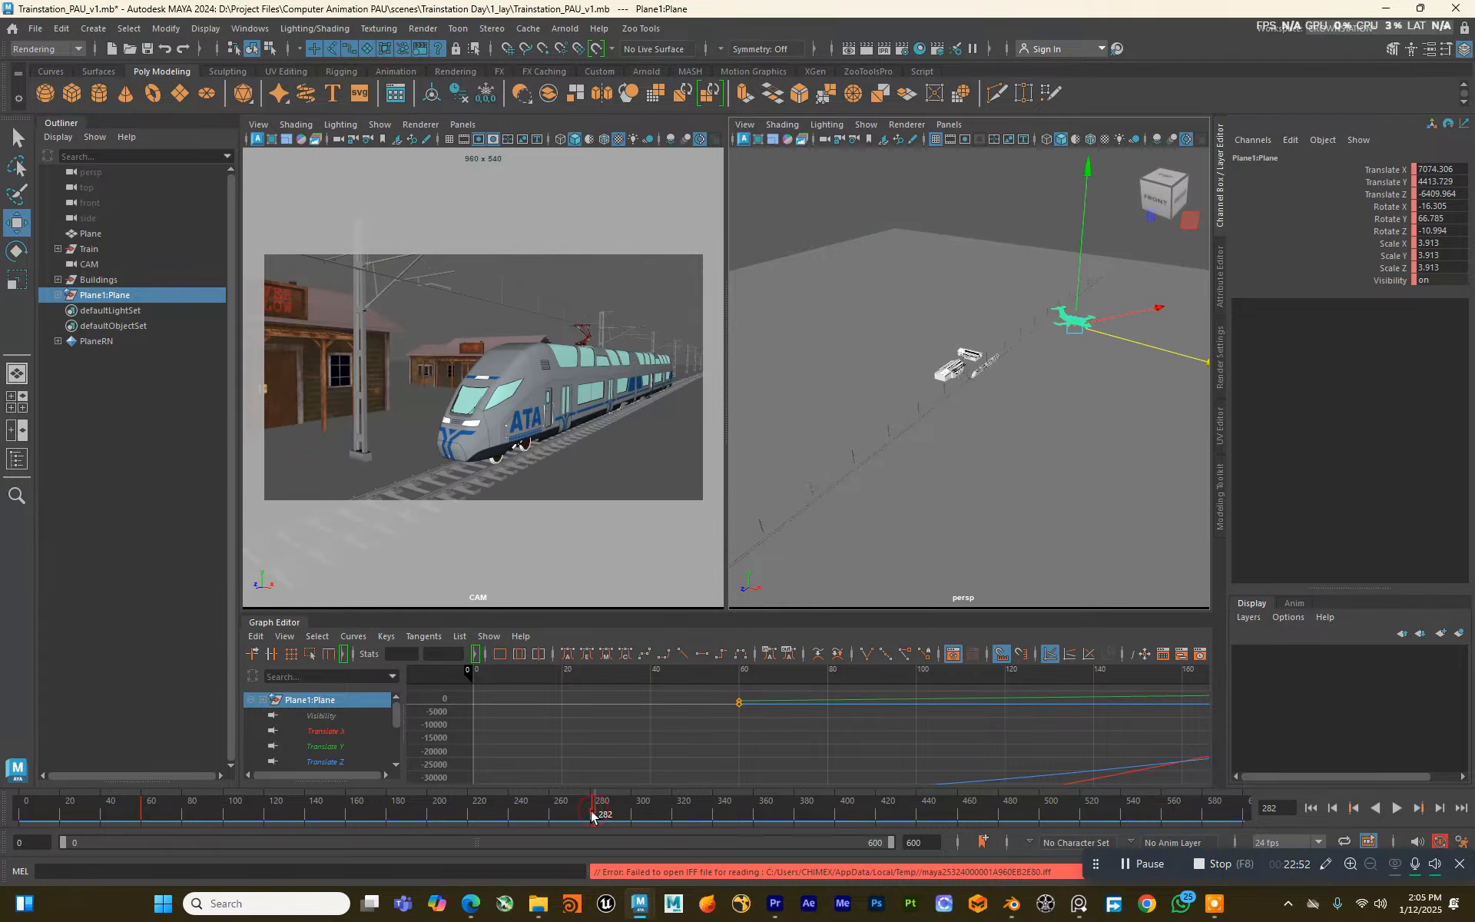
pyautogui.click(1332, 811)
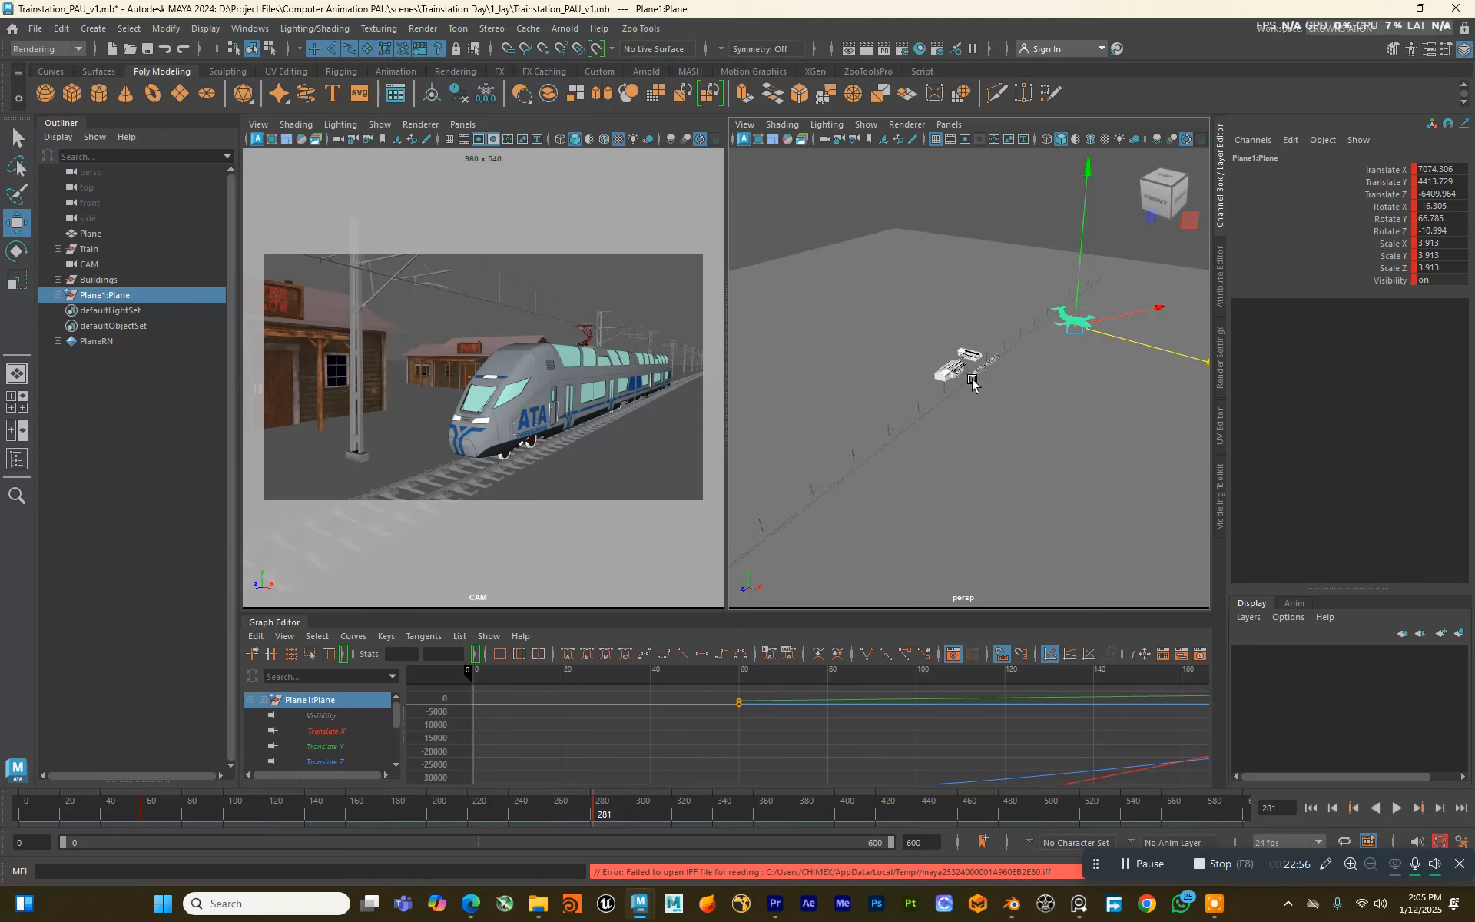
pyautogui.hotkey('ctrl', 's')
# Step: Deselect the plane and play back its flight from frame 0 through the CAM view
pyautogui.hotkey('alt', 'v')
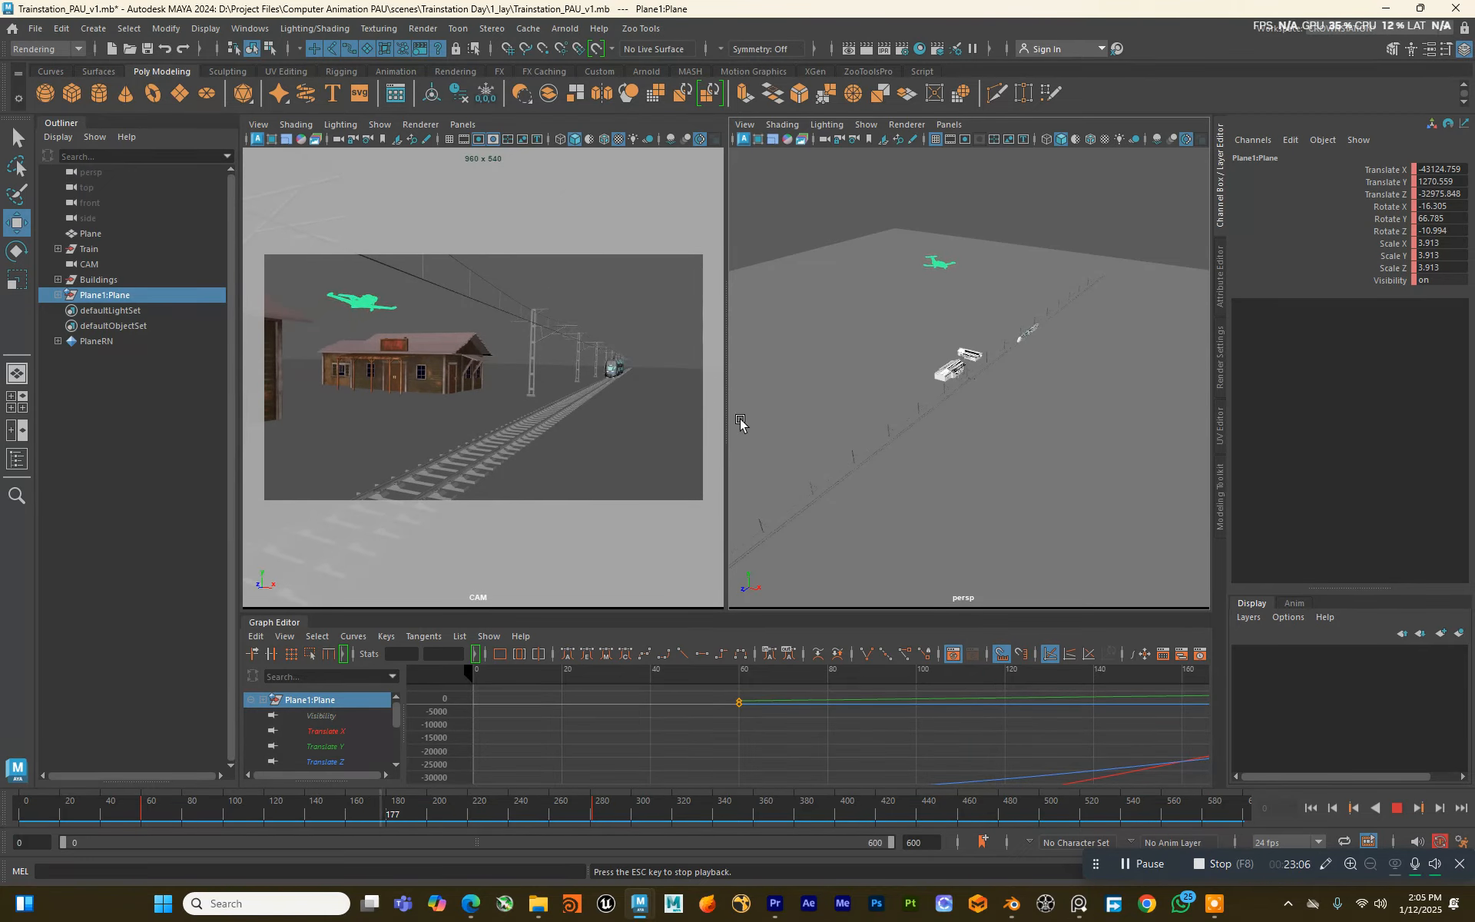
pyautogui.click(829, 201)
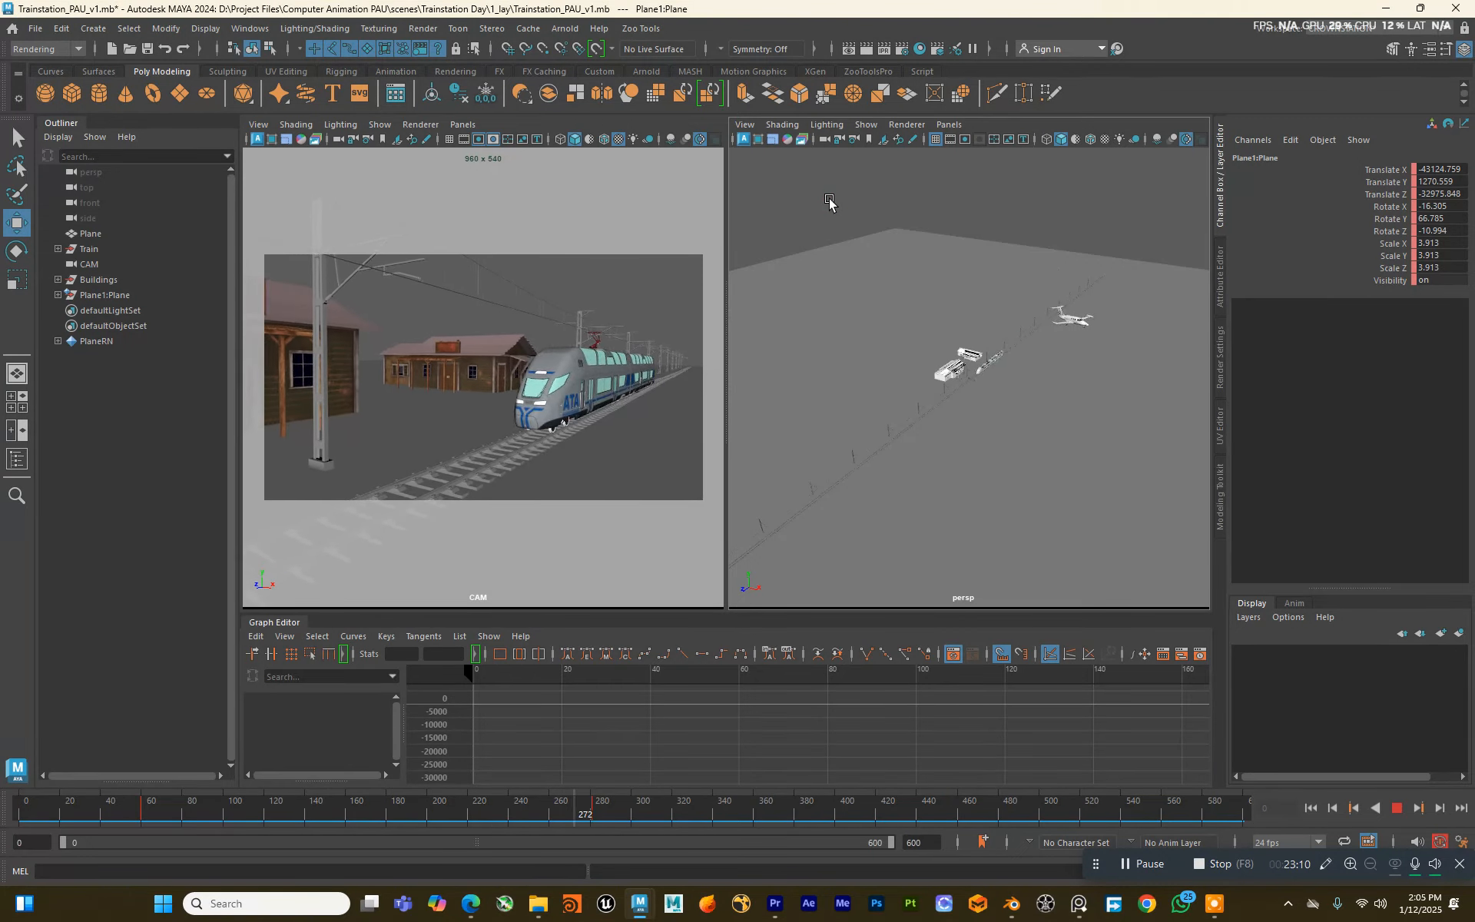
pyautogui.hotkey('alt', 'v')
pyautogui.moveTo(155, 815); pyautogui.dragTo(18, 810)
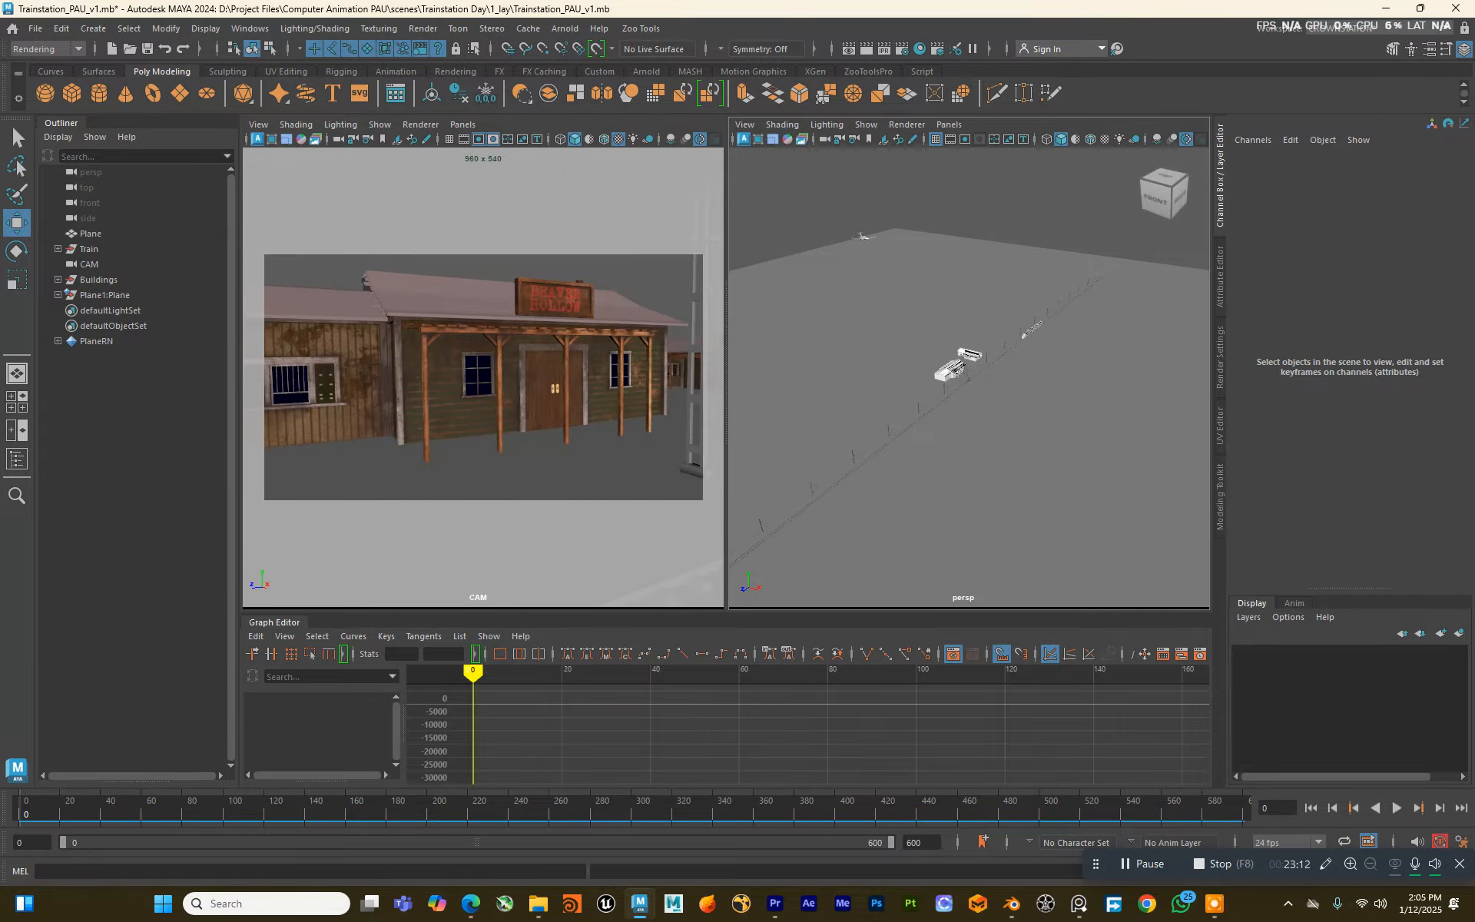
pyautogui.hotkey('alt', 'v')
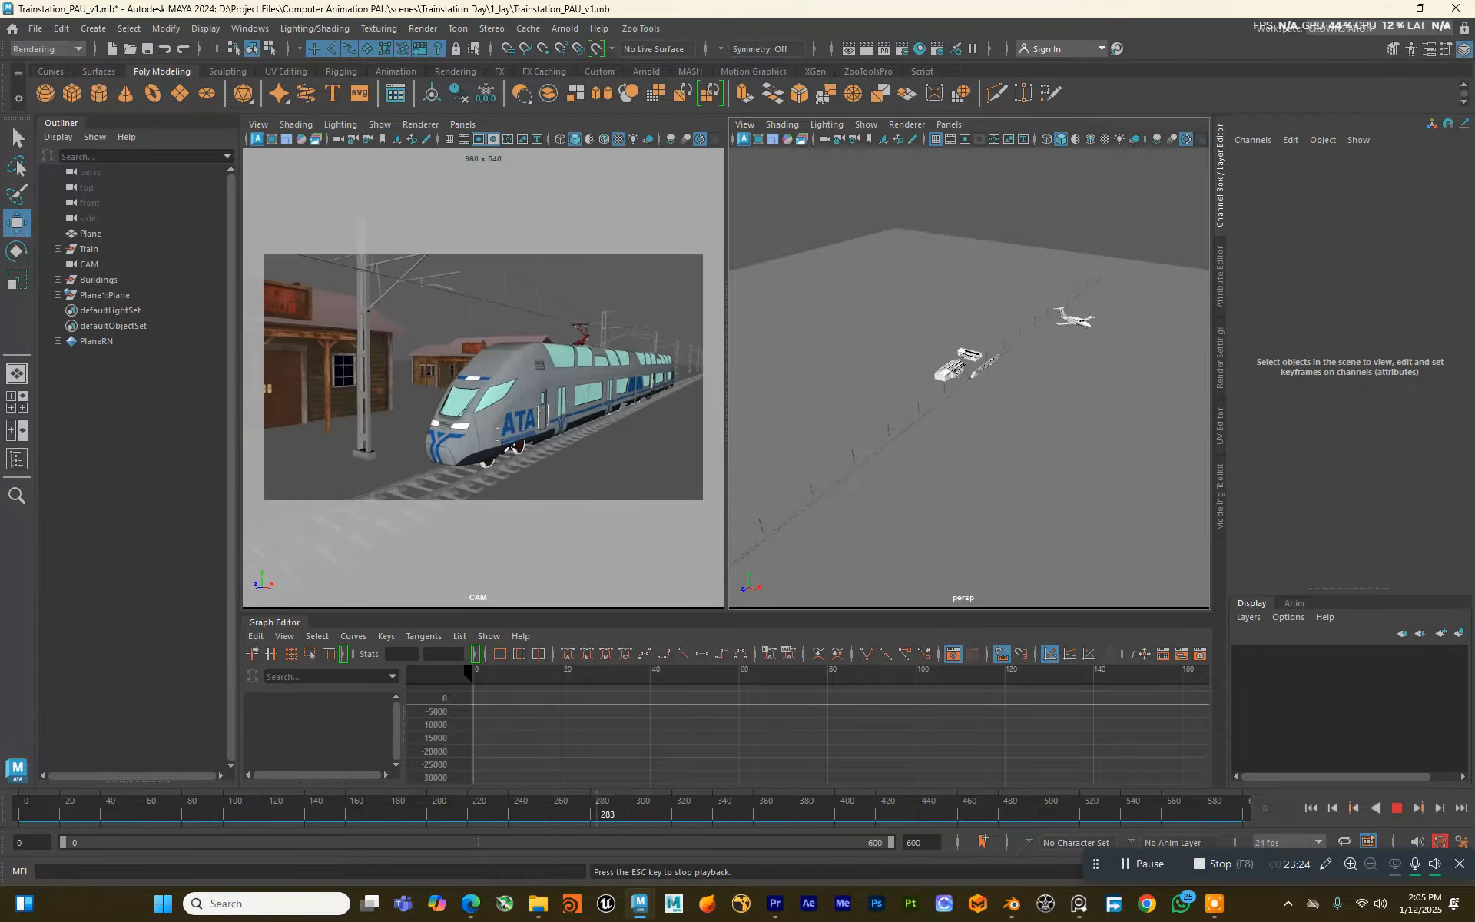
pyautogui.press('Escape')
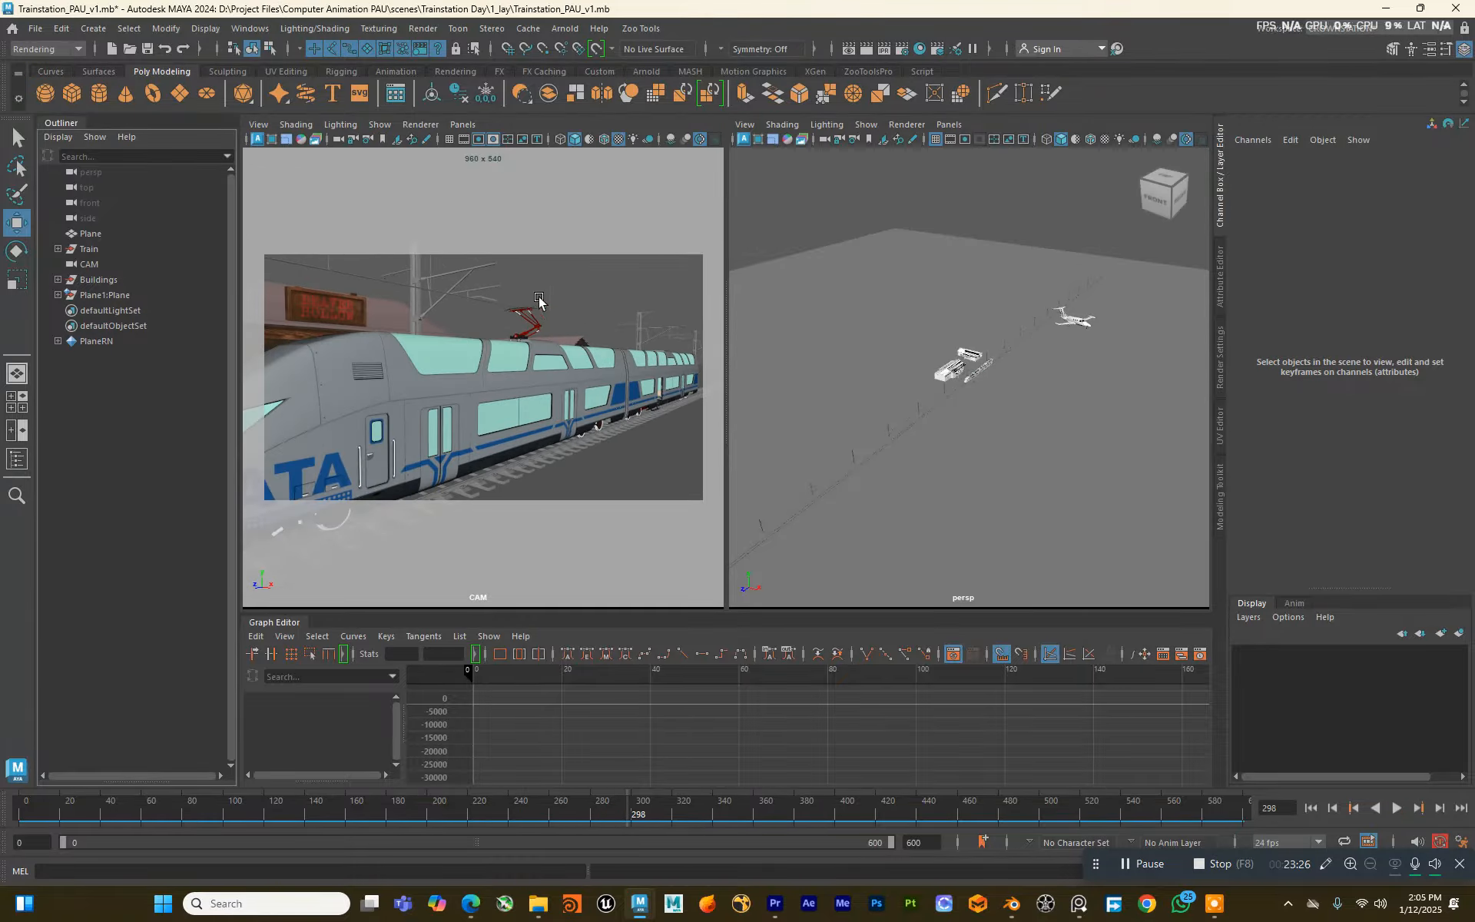
# Step: Select CAM to bring up its animation curves and play the shot from frame 0
pyautogui.click(90, 264)
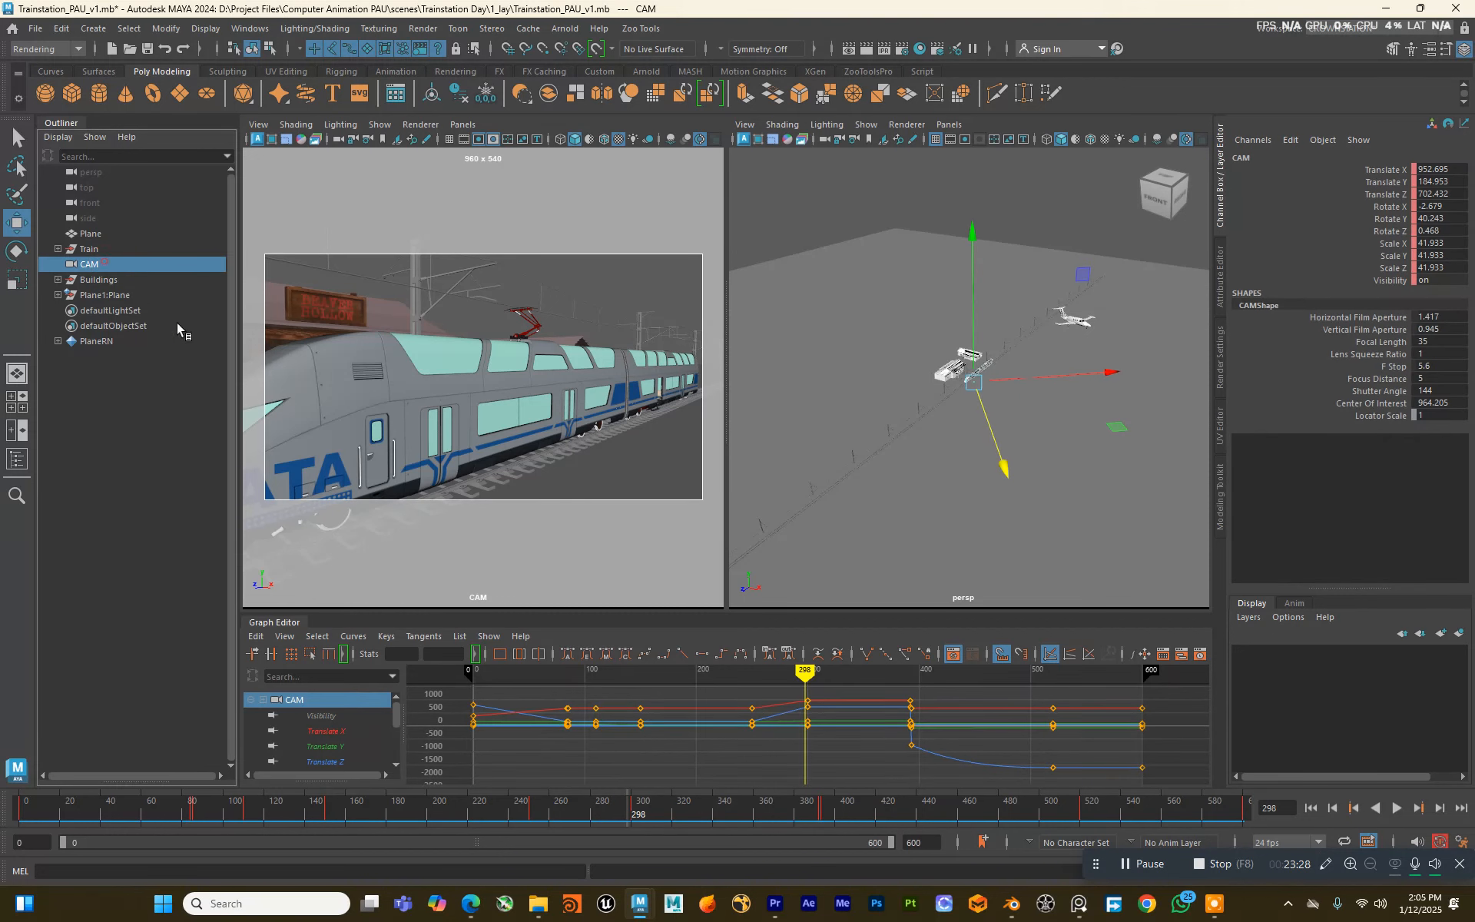
pyautogui.scroll(-3, 797, 778)
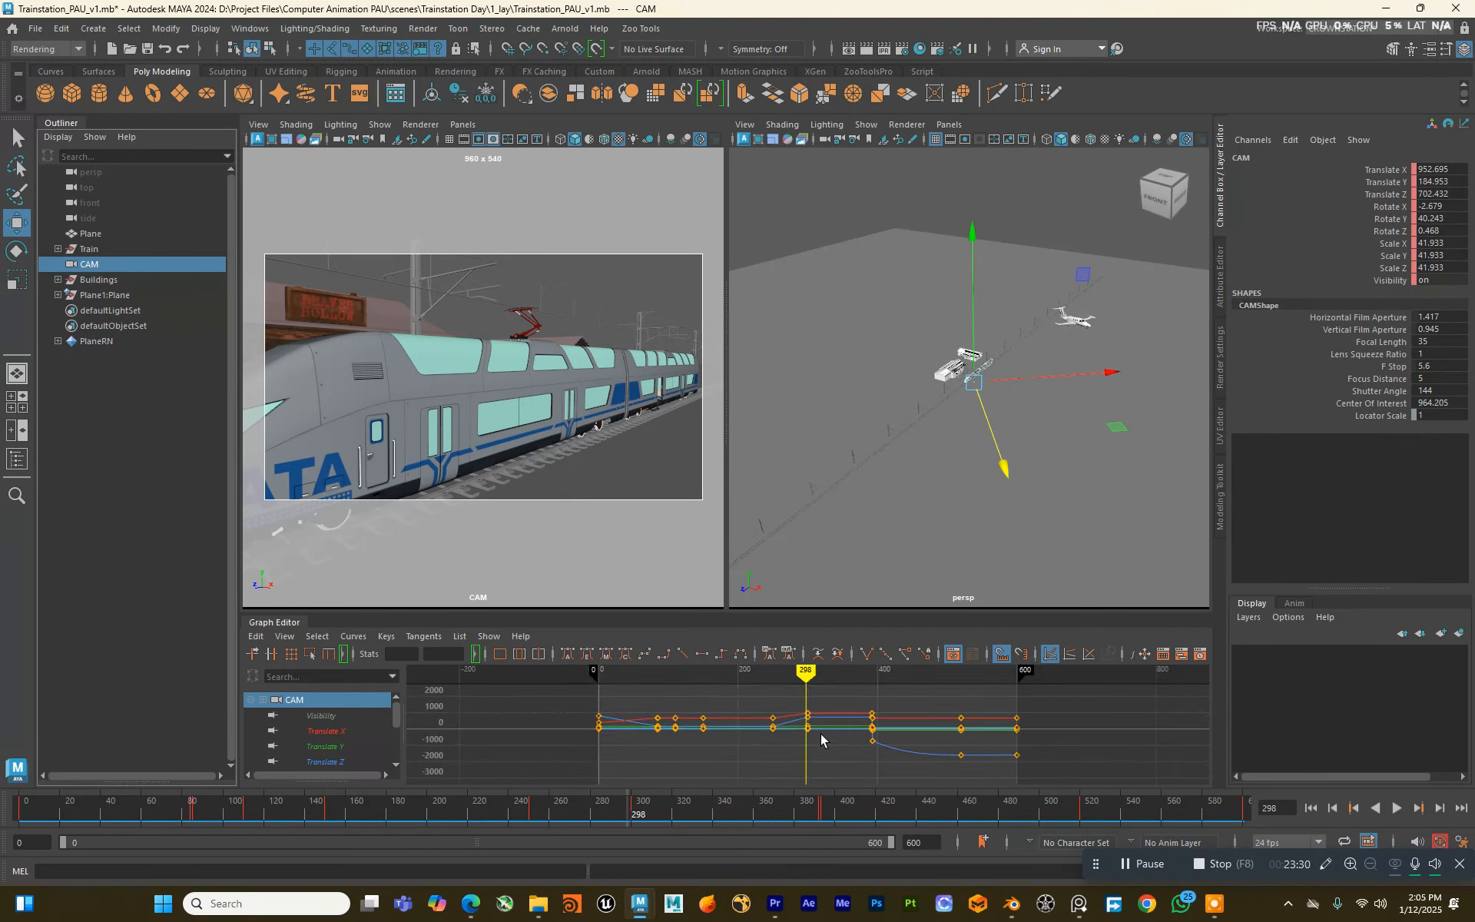
pyautogui.moveTo(164, 815); pyautogui.dragTo(25, 814)
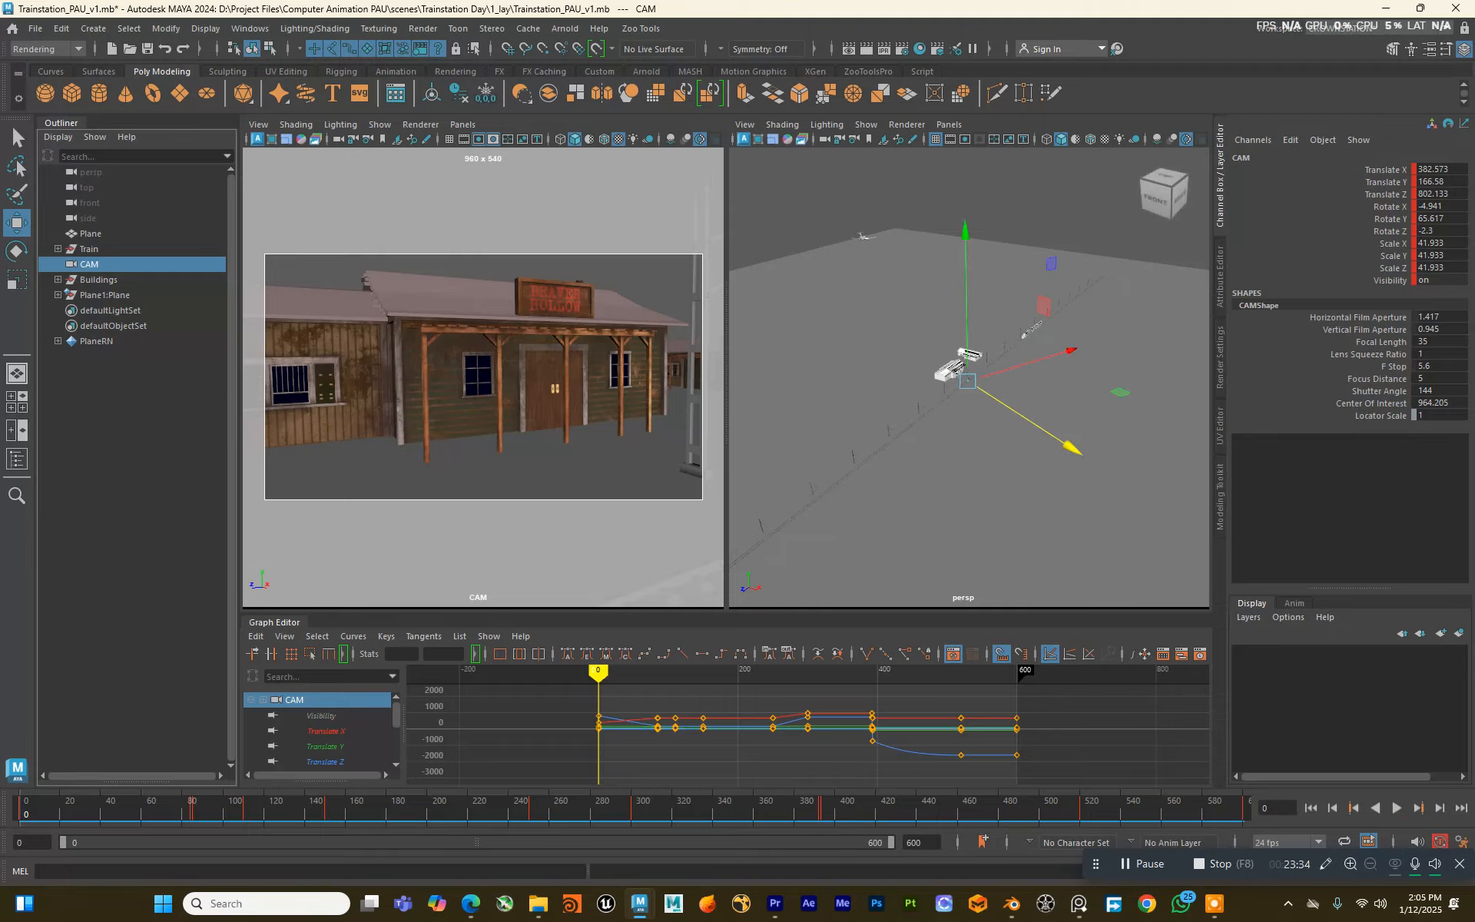
pyautogui.hotkey('alt', 'v')
pyautogui.moveTo(14, 807)
pyautogui.mouseDown()
pyautogui.moveTo(401, 816)
pyautogui.moveTo(25, 816)
pyautogui.mouseUp()
pyautogui.hotkey('alt', 'v')
pyautogui.click(12, 806)
# Step: Frame CAM in the perspective view and examine its movement over the opening frames up to frame 84
pyautogui.press('f')
pyautogui.scroll(-12, 1055, 400)
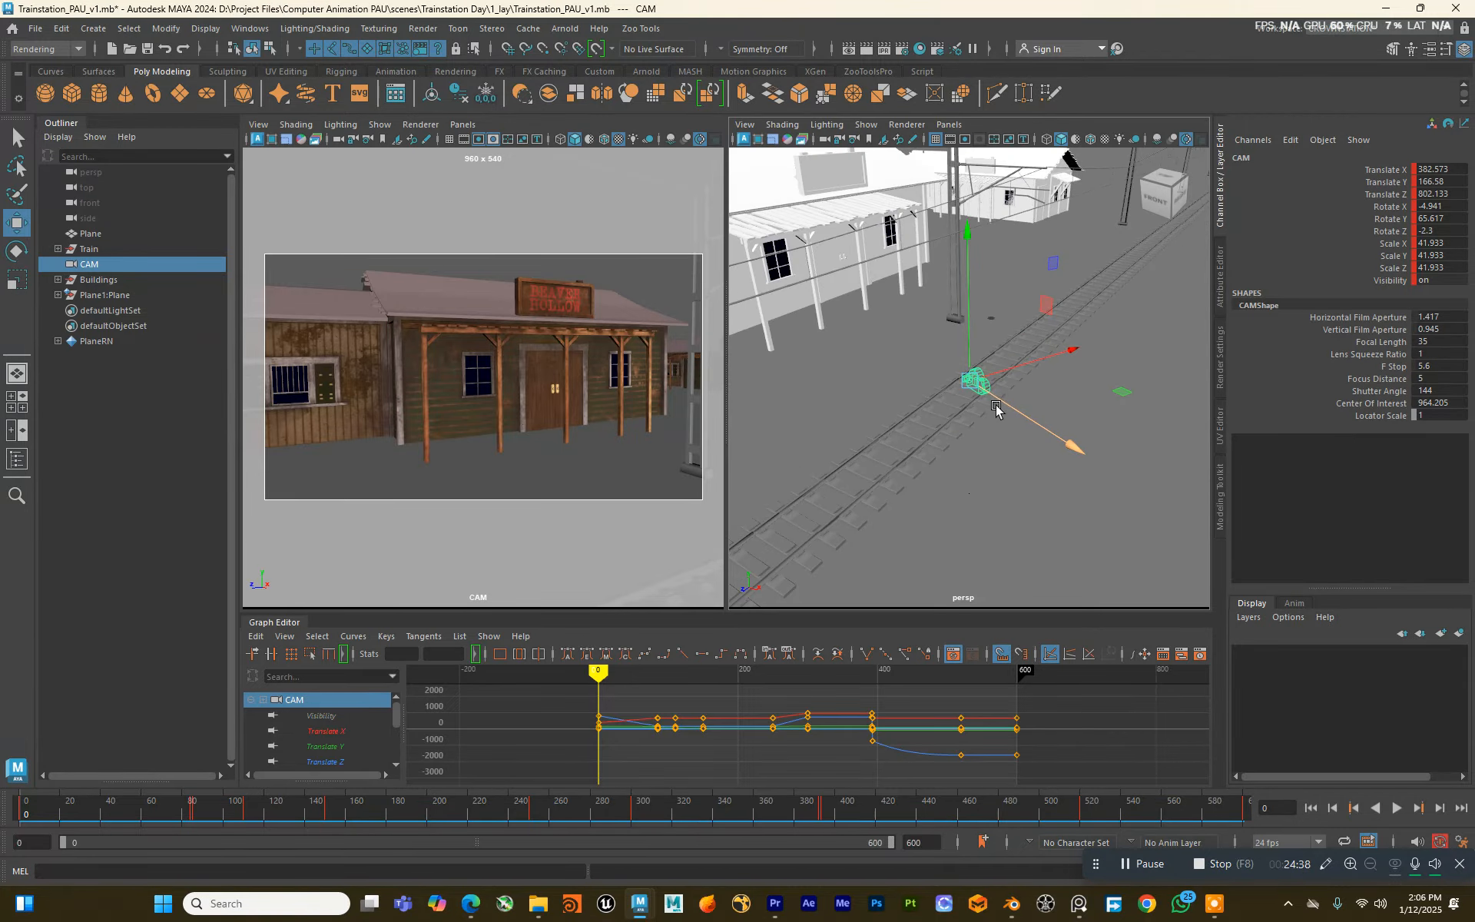
pyautogui.keyDown('alt'); pyautogui.moveTo(971, 402); pyautogui.dragTo(907, 392); pyautogui.keyUp('alt')
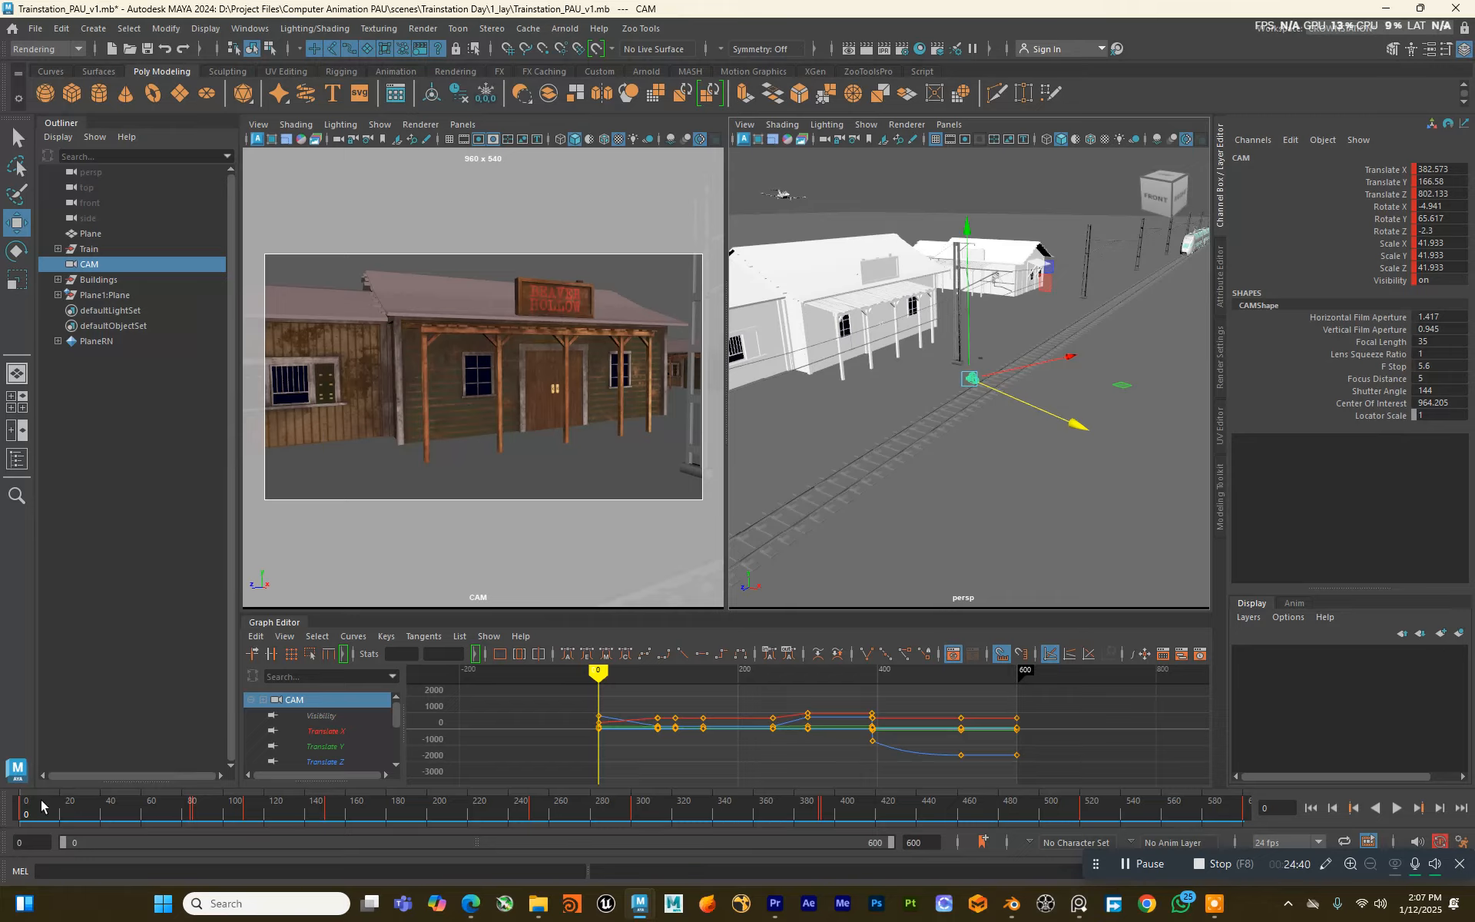
pyautogui.hotkey('alt', 'v')
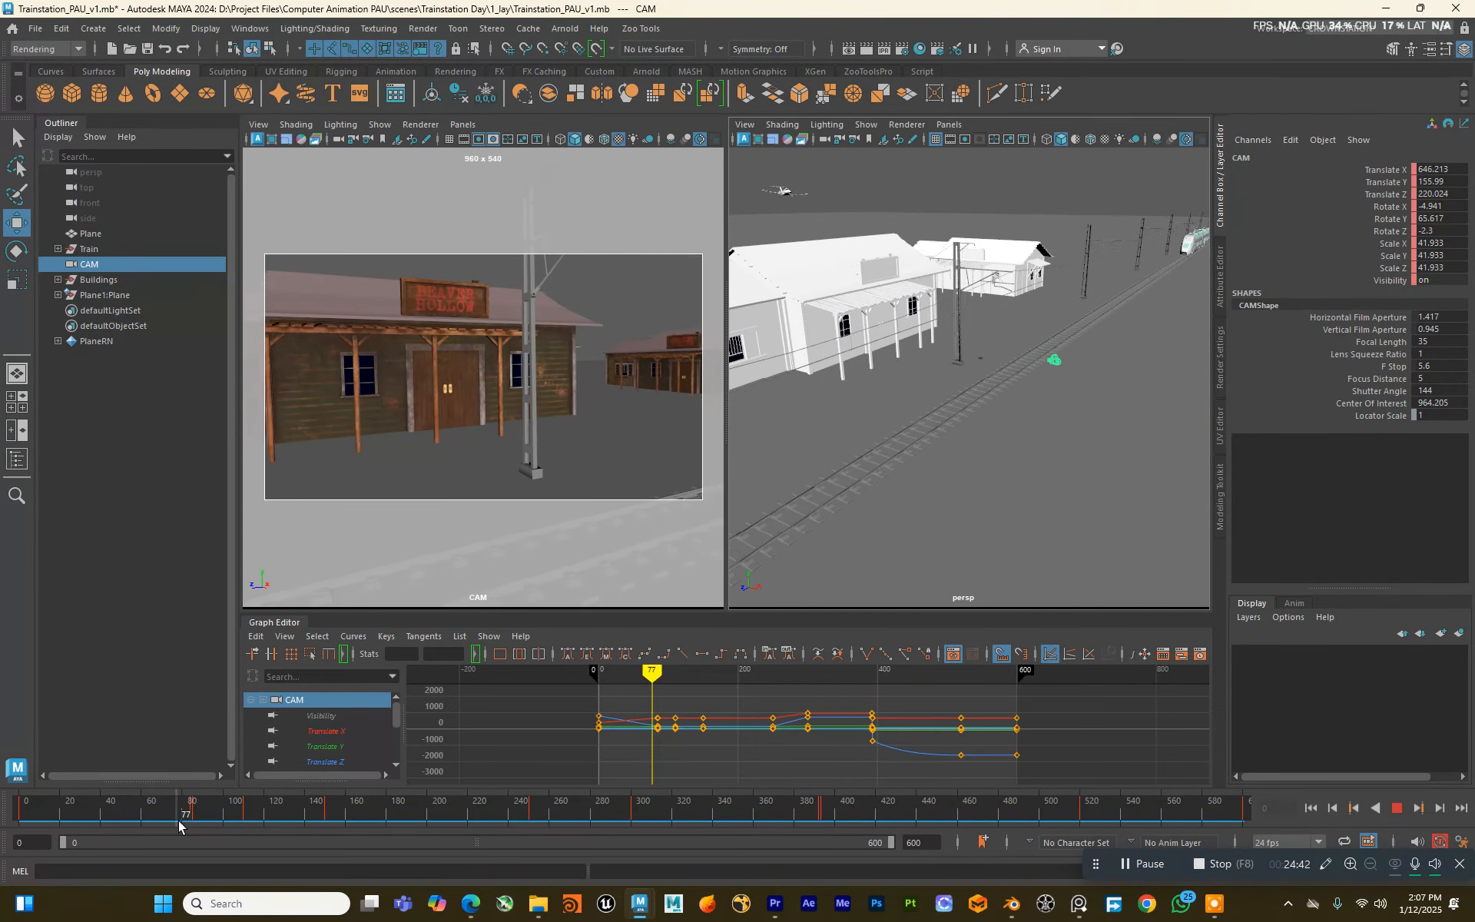
pyautogui.hotkey('alt', 'v')
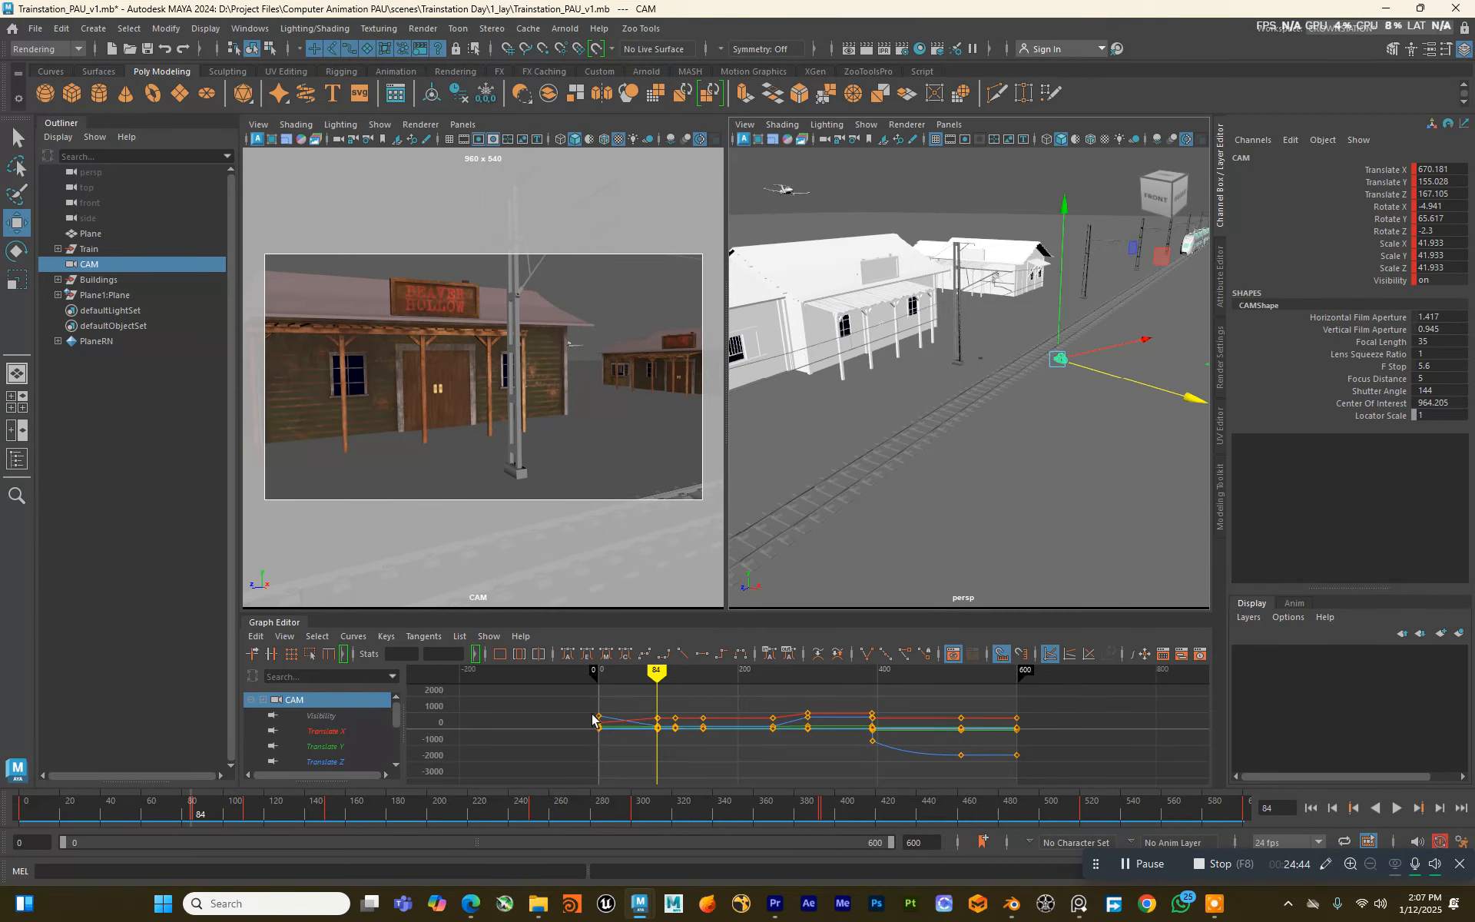
# Step: Select all of CAM's keys in the Graph Editor and set their tangents to linear
pyautogui.moveTo(716, 752); pyautogui.dragTo(1049, 812)
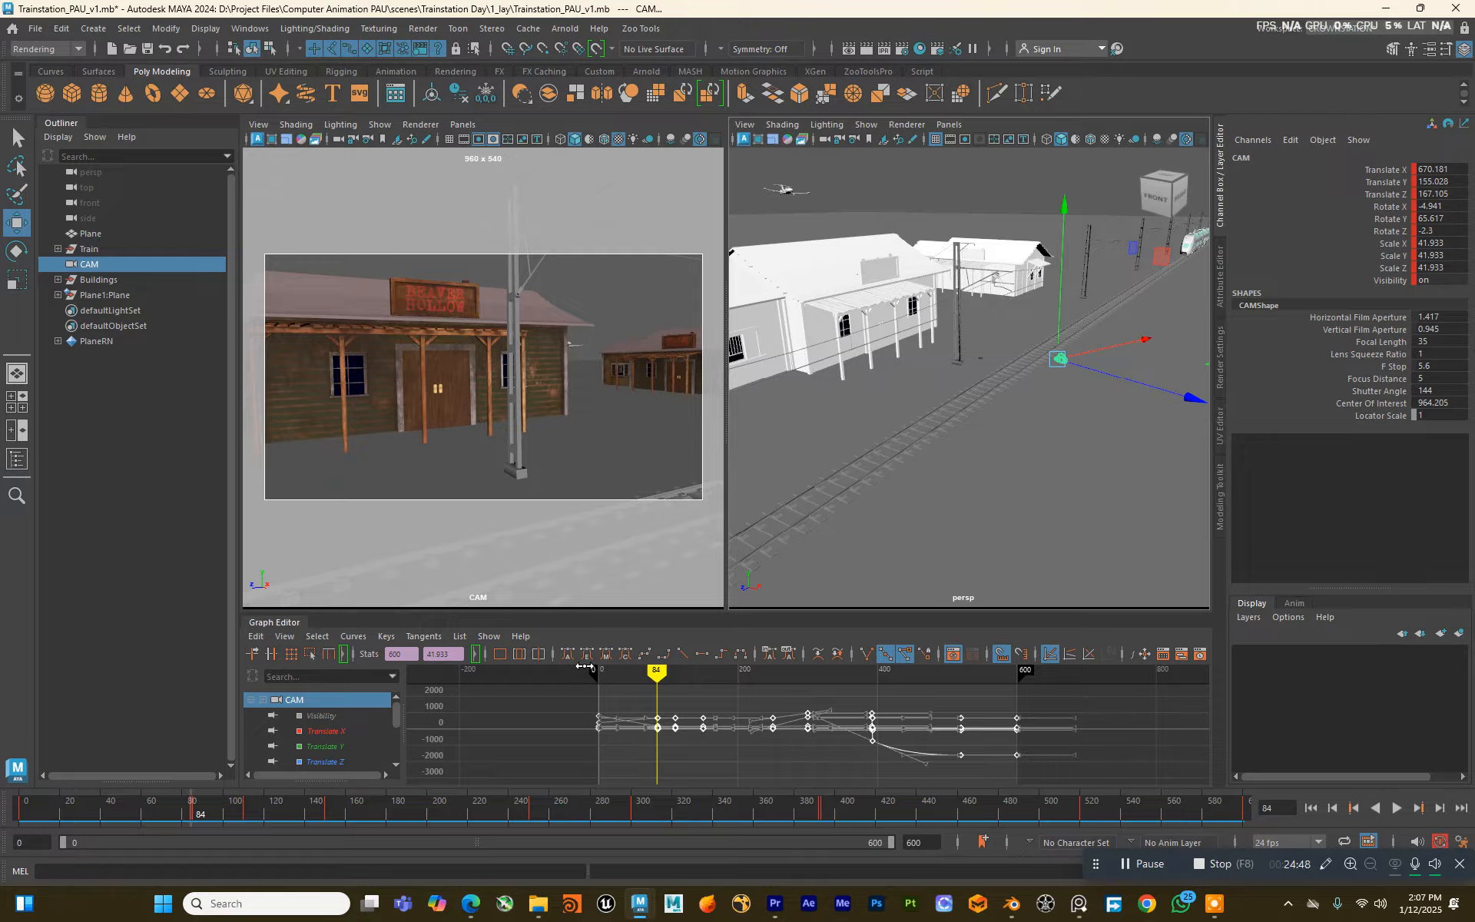
pyautogui.click(686, 653)
pyautogui.click(809, 697)
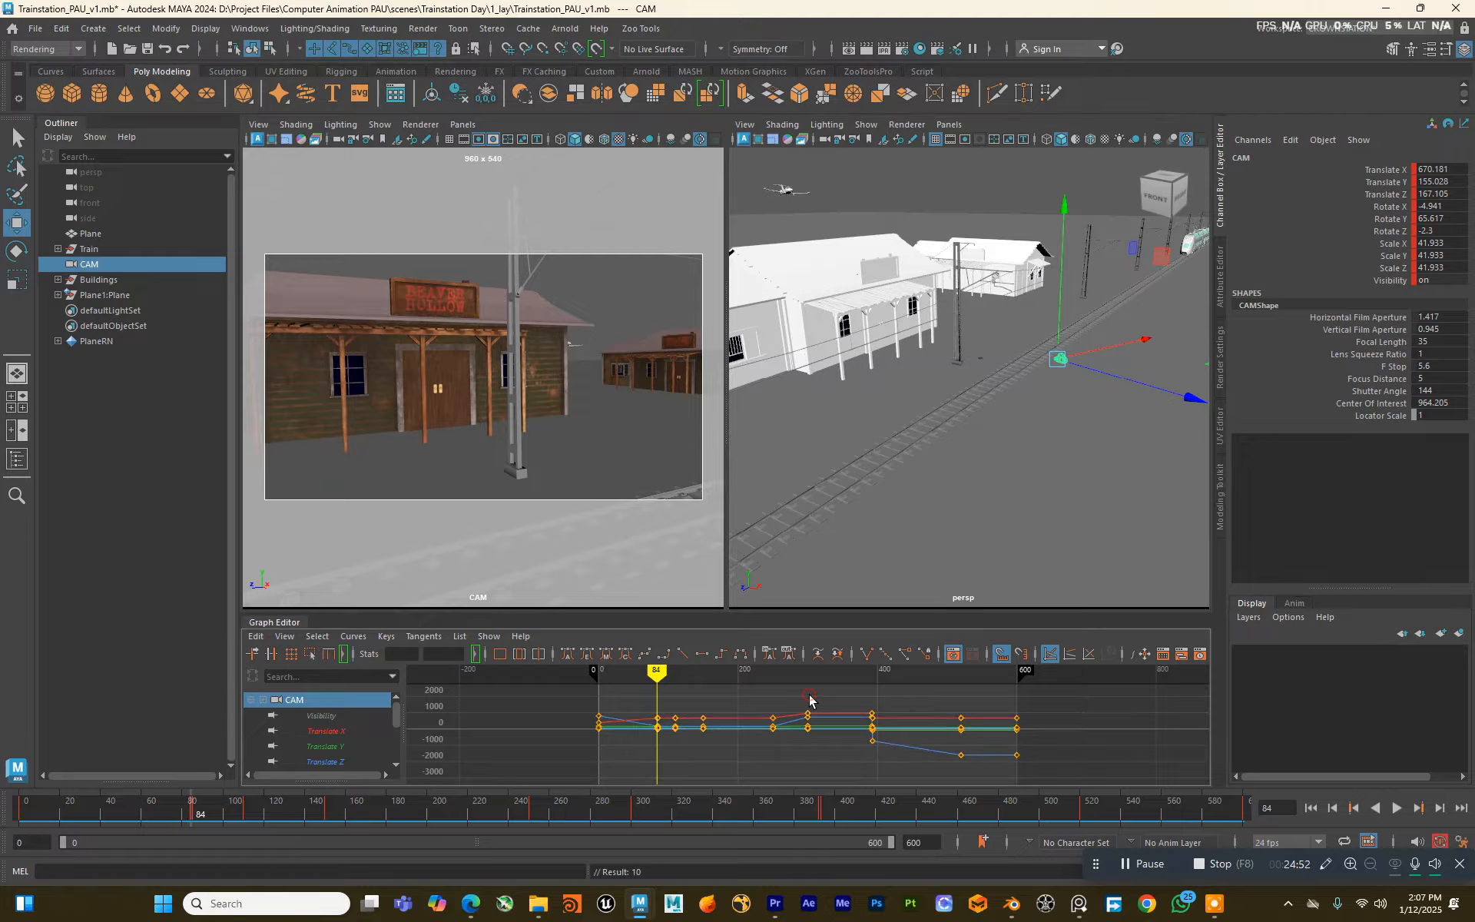
# Step: Return to frame 0, enlarge the Graph Editor and stretch its vertical scale to examine CAM's curves
pyautogui.moveTo(122, 811); pyautogui.dragTo(21, 810)
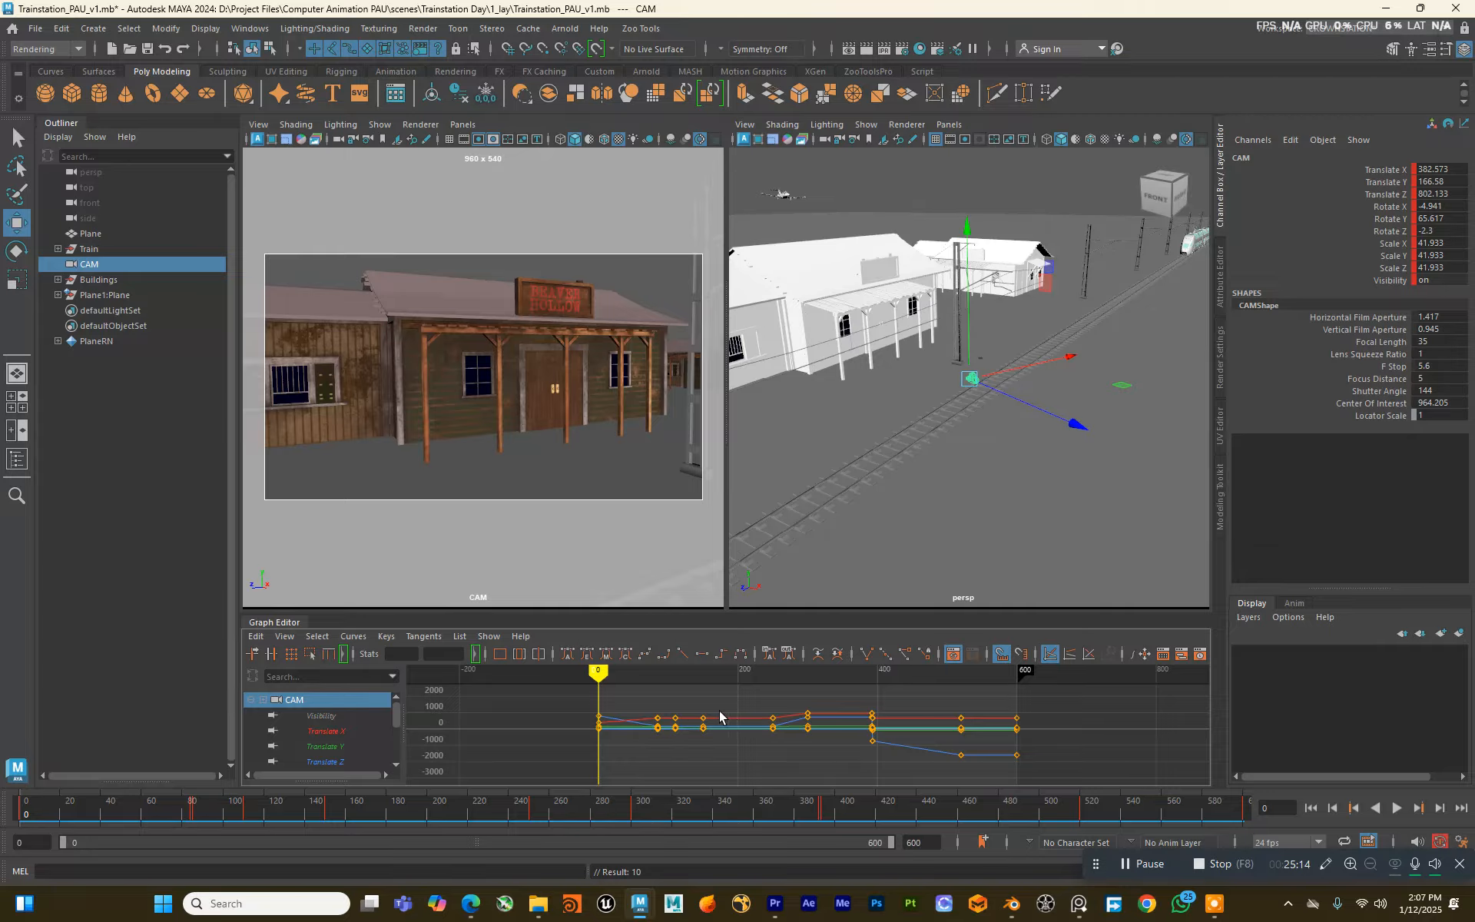
pyautogui.scroll(5, 700, 716)
pyautogui.scroll(-5, 702, 718)
pyautogui.keyDown('alt'); pyautogui.keyDown('shift'); pyautogui.moveTo(748, 704); pyautogui.dragTo(779, 665, button='right'); pyautogui.keyUp('shift'); pyautogui.keyUp('alt')
pyautogui.keyDown('alt'); pyautogui.keyDown('shift'); pyautogui.moveTo(781, 730); pyautogui.dragTo(782, 756, button='middle'); pyautogui.keyUp('shift'); pyautogui.keyUp('alt')
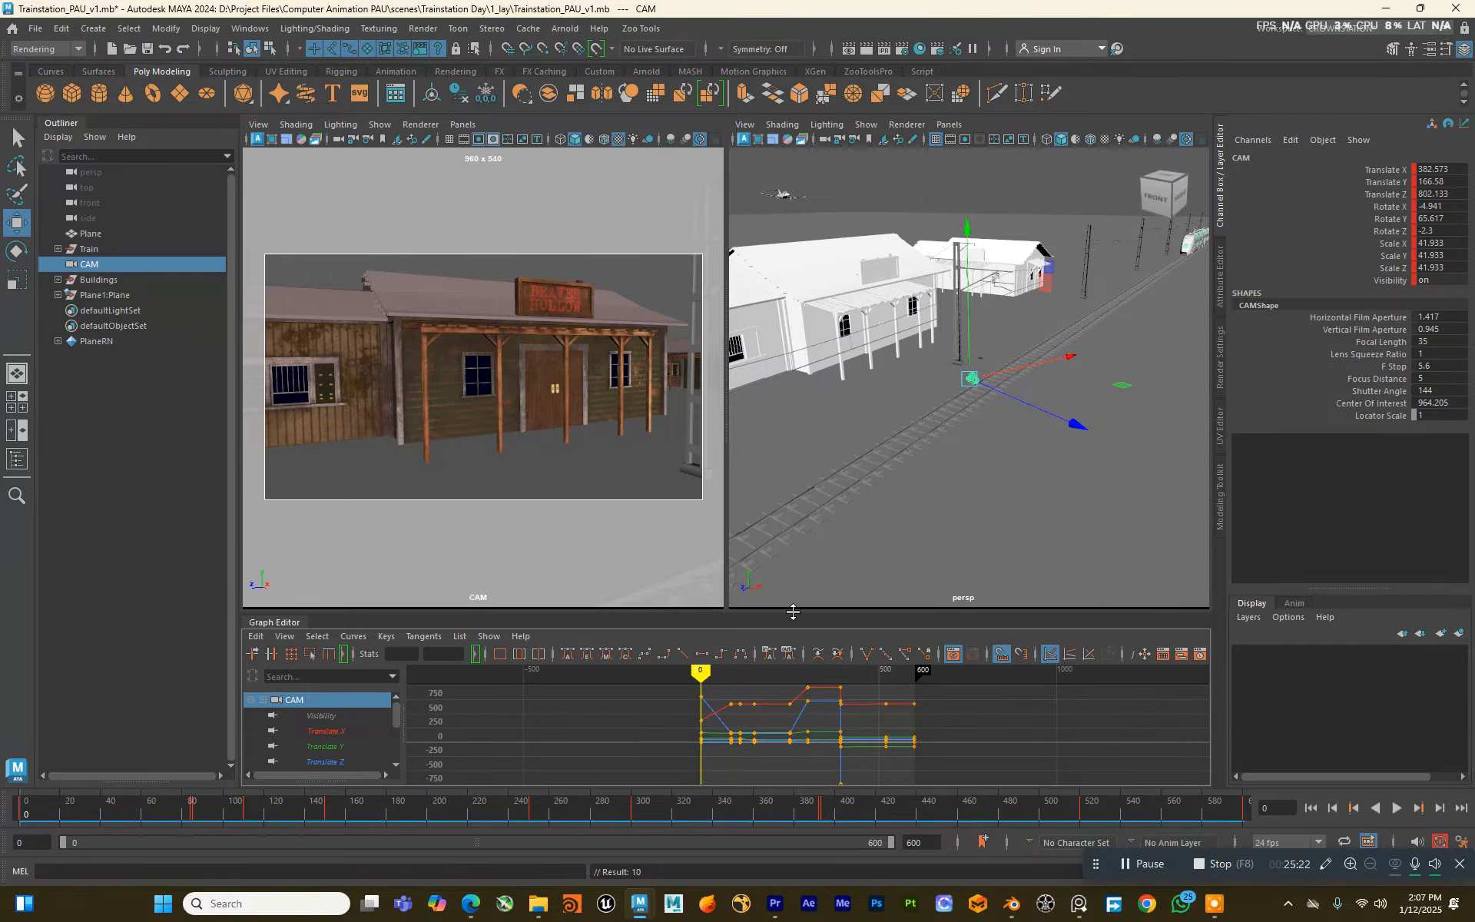
pyautogui.moveTo(791, 612); pyautogui.dragTo(781, 519)
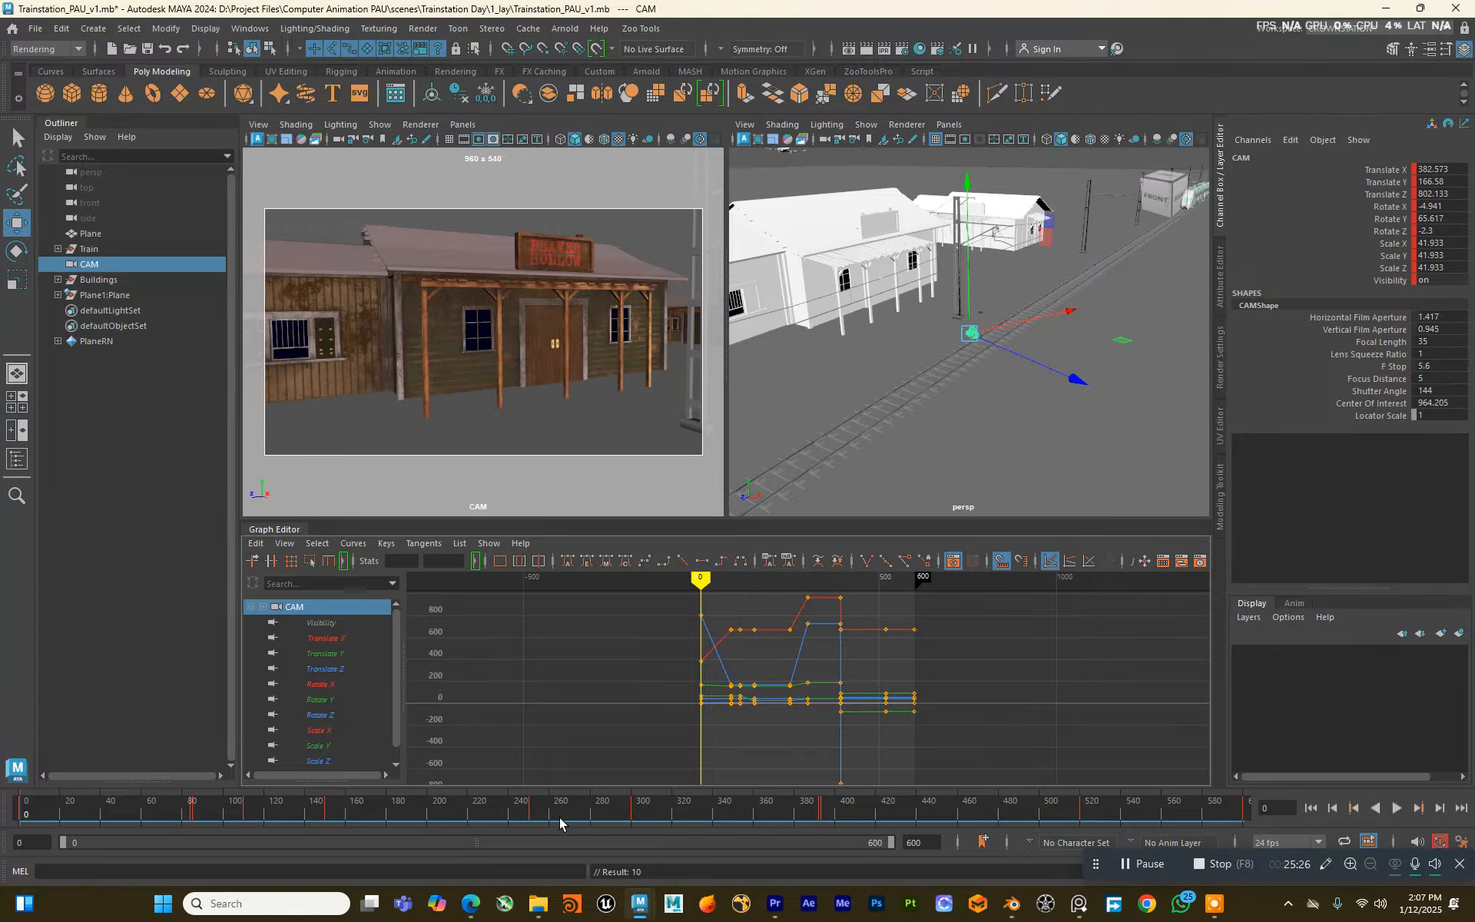
# Step: Play the whole animation from frame 0 to review CAM's motion with linear tangents
pyautogui.moveTo(560, 817); pyautogui.dragTo(3, 839)
pyautogui.hotkey('alt', 'v')
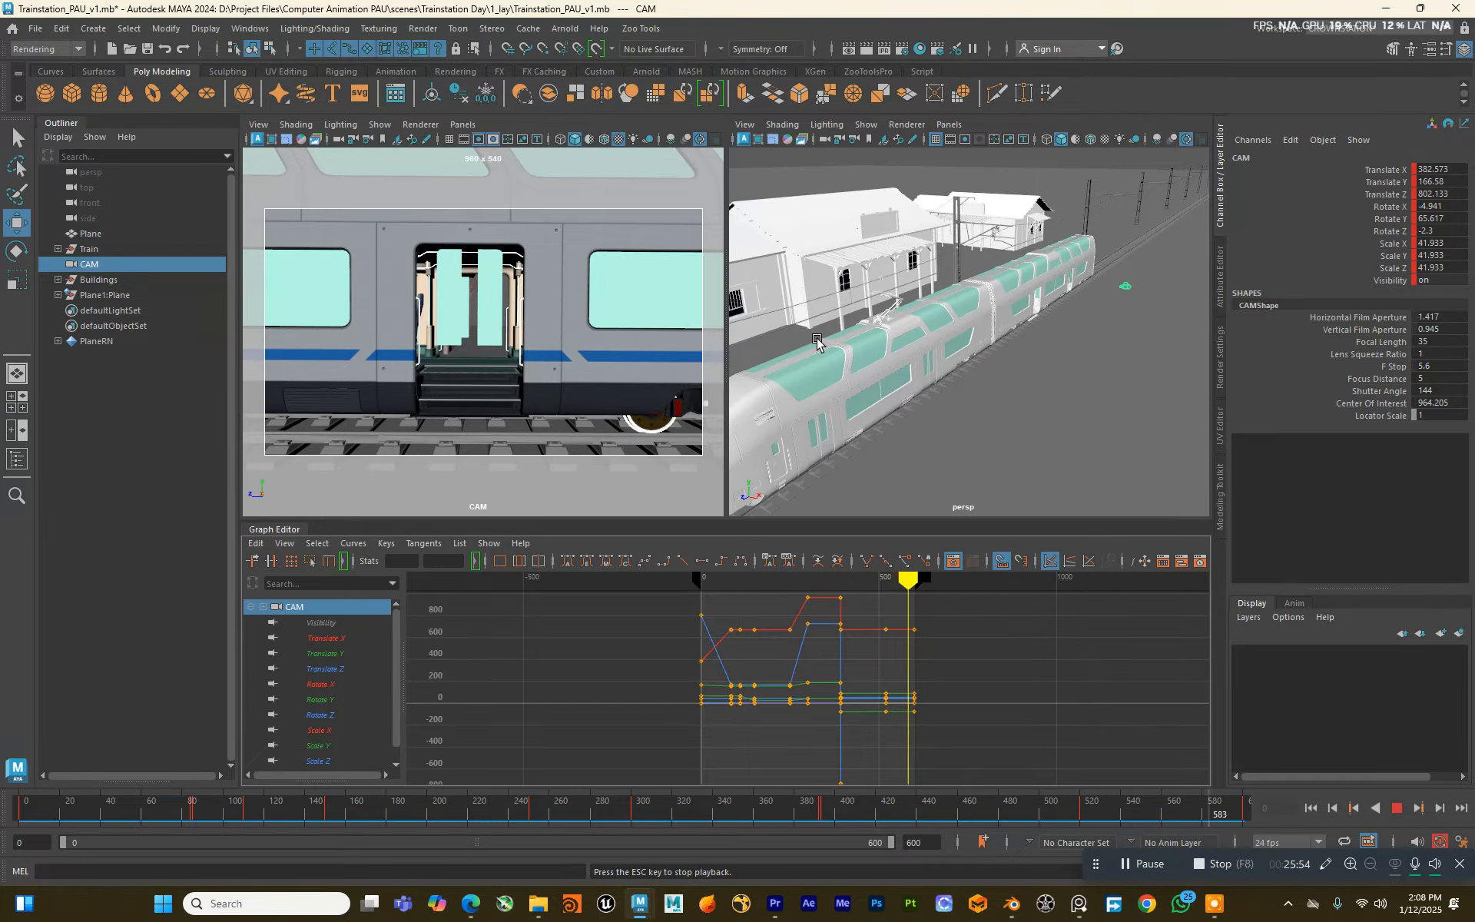
pyautogui.press('Escape')
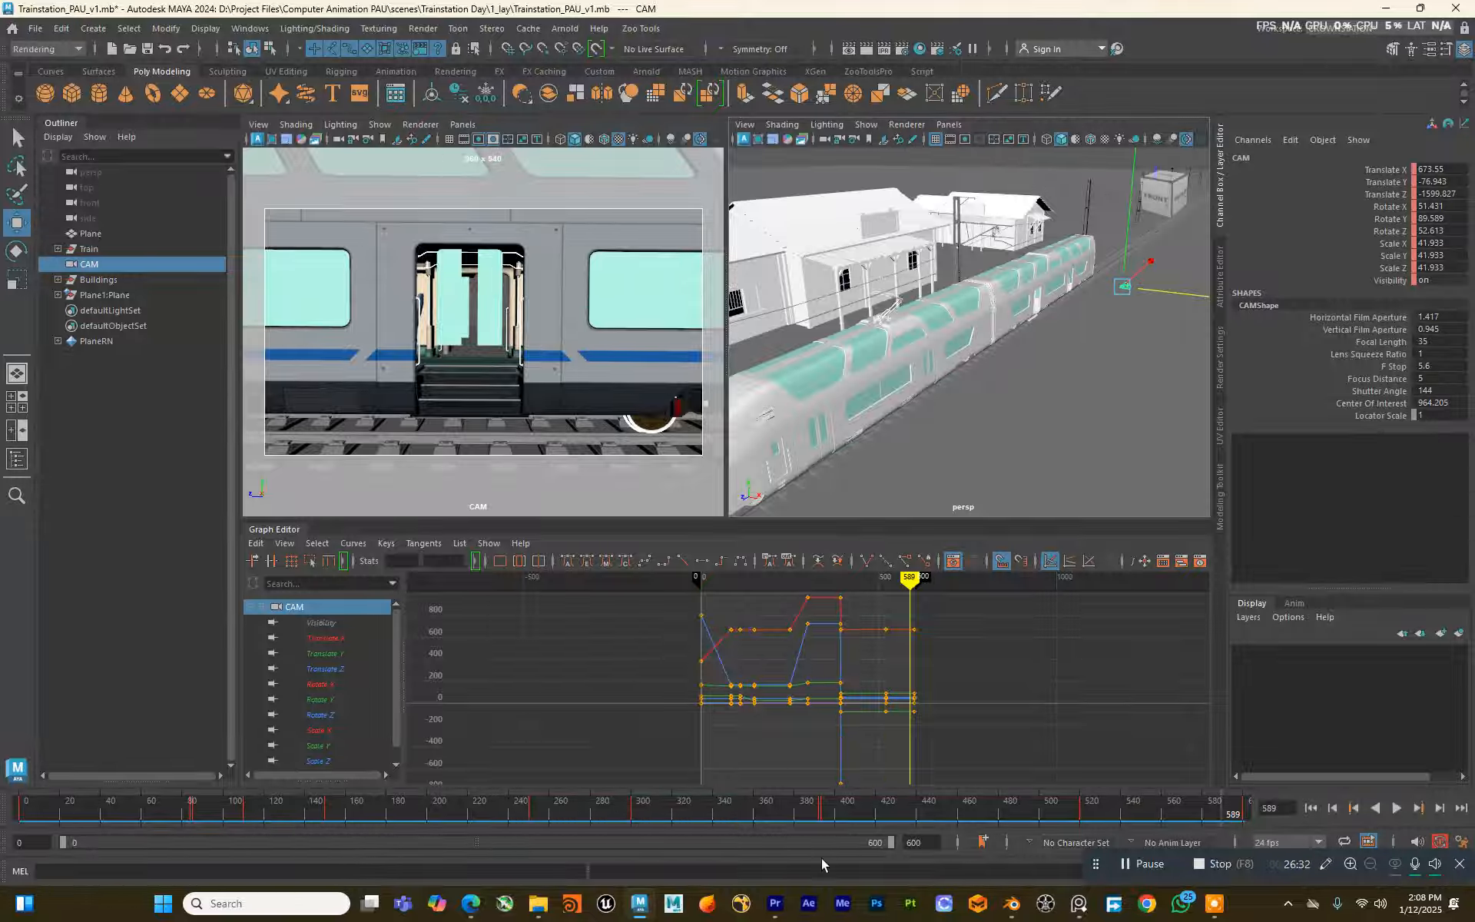
# Step: Bring up the reference image board, examine the train and plane references, and put the board away
pyautogui.click(1079, 905)
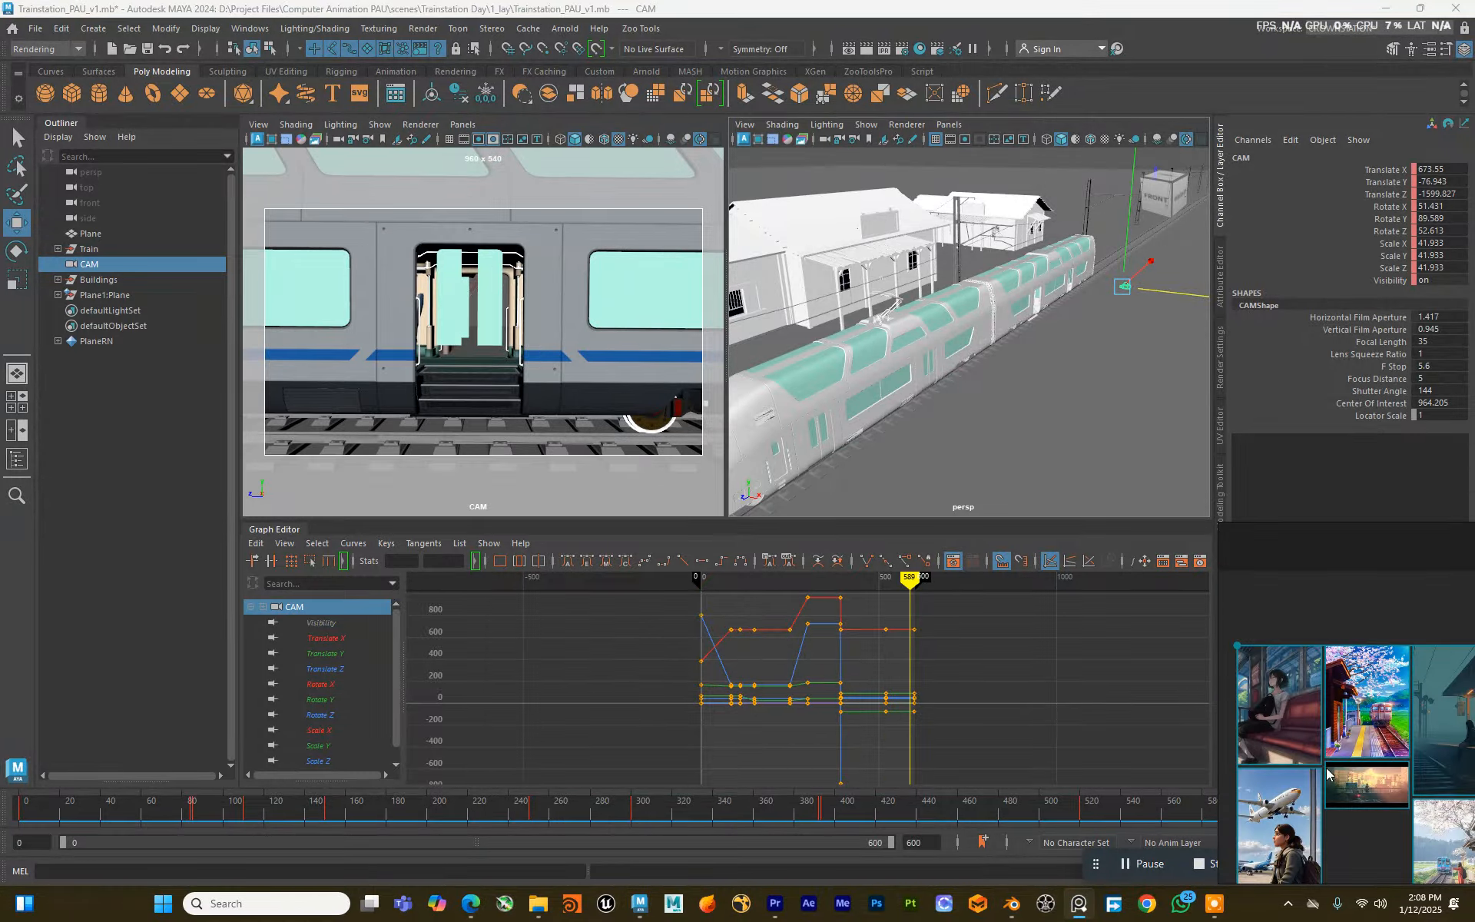
pyautogui.moveTo(1288, 703); pyautogui.dragTo(1102, 604, button='right')
pyautogui.moveTo(1193, 677); pyautogui.dragTo(1260, 689, button='middle')
pyautogui.click(1080, 908)
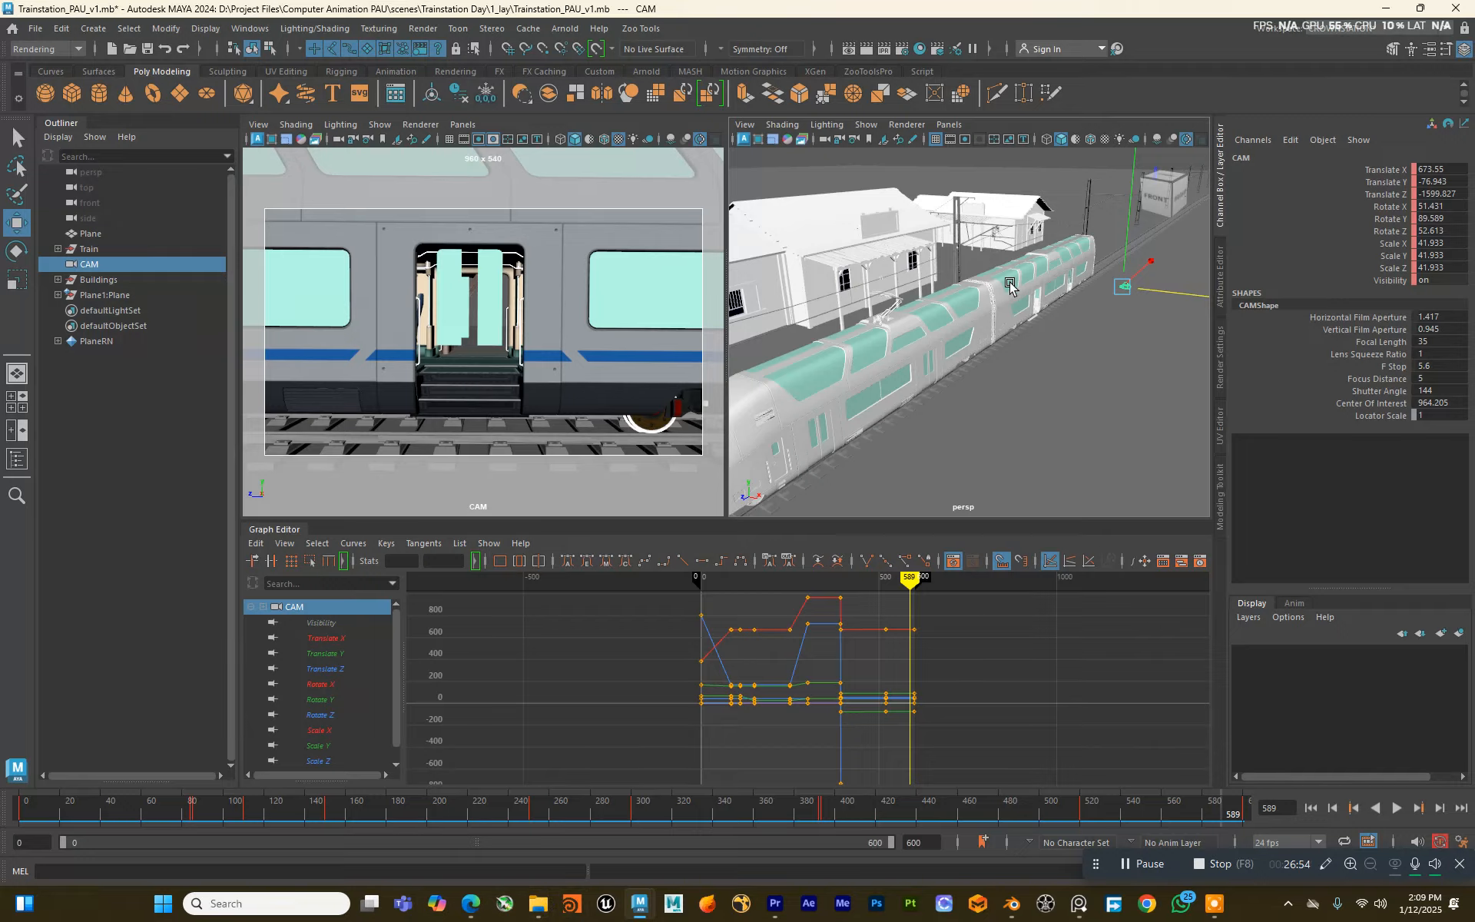
# Step: Turn on textured display in the perspective view
pyautogui.click(1105, 139)
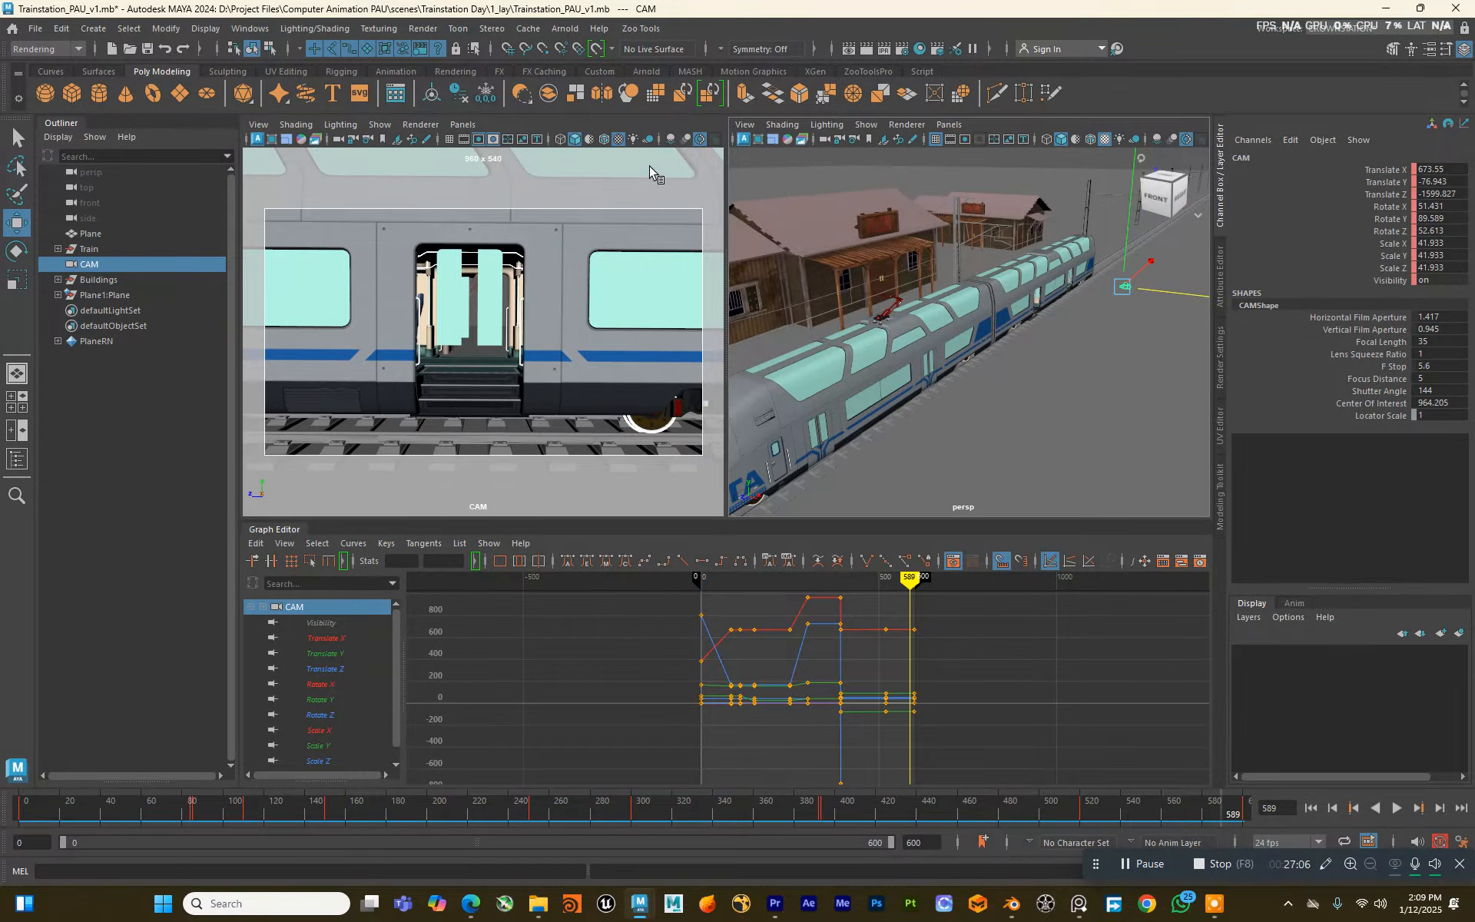
# Step: Switch to the Plane.mb Maya window and open Trainstation_PAU_v1.mb from scenes/Trainstation Day/1_lay, saving the plane scene's changes
pyautogui.hotkey('alt', 'Tab')
pyautogui.click(966, 342)
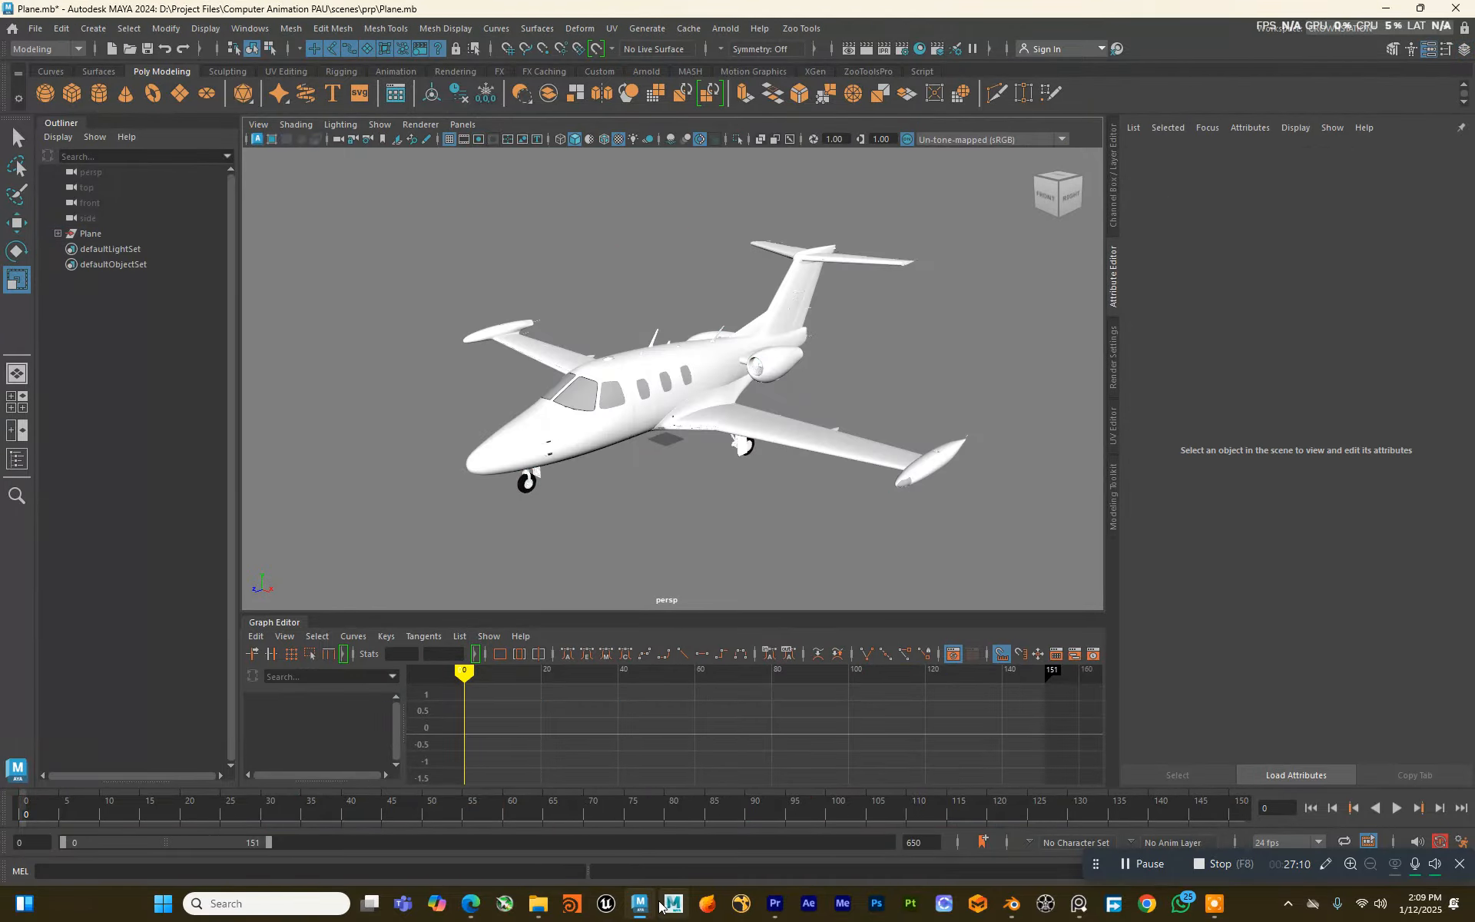
pyautogui.click(130, 48)
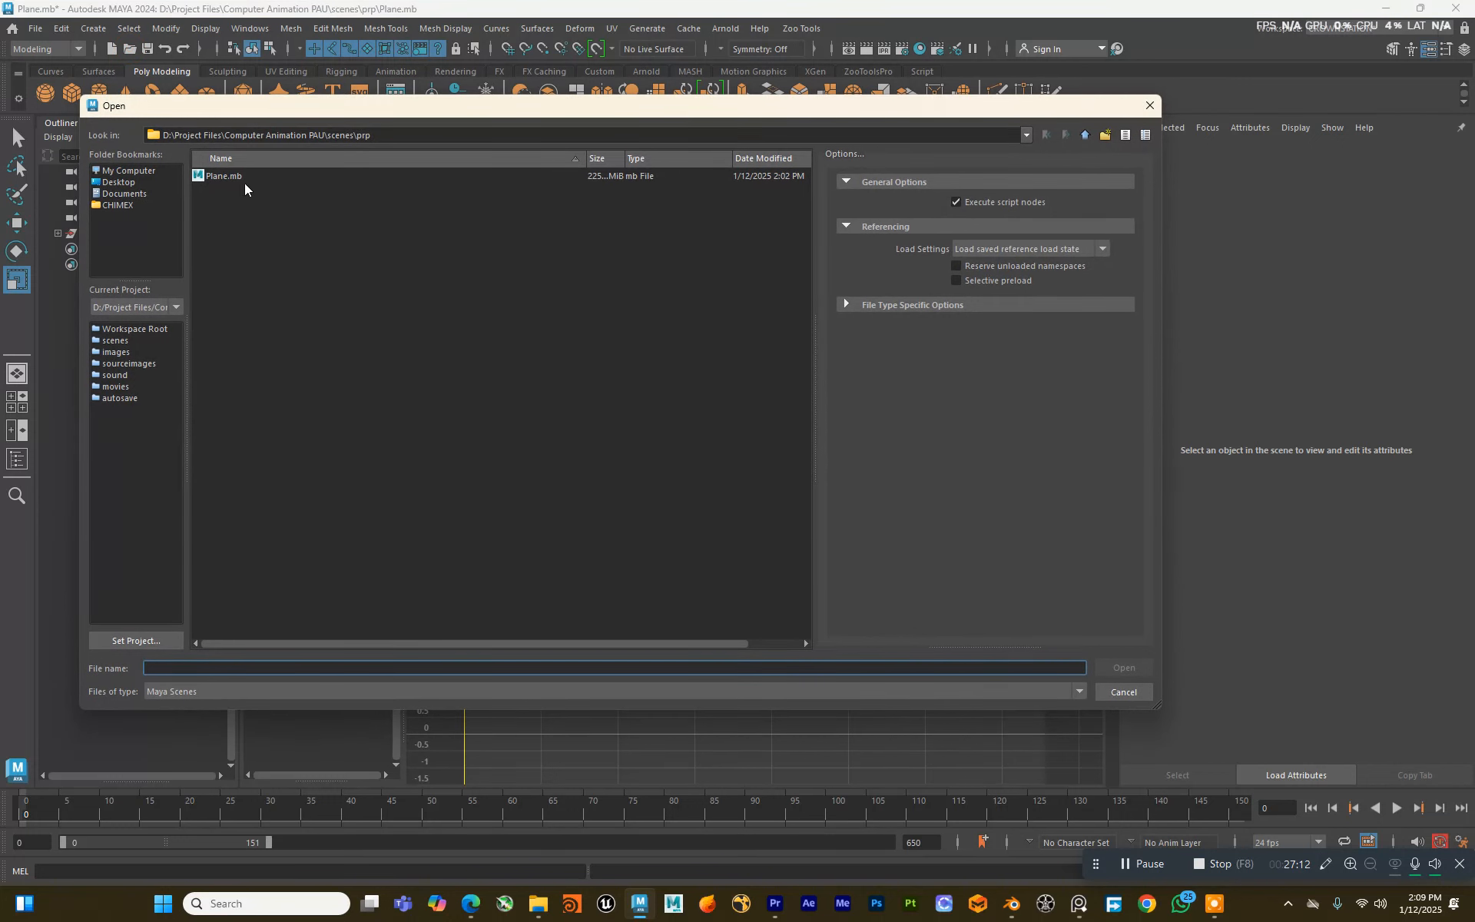
pyautogui.click(1086, 136)
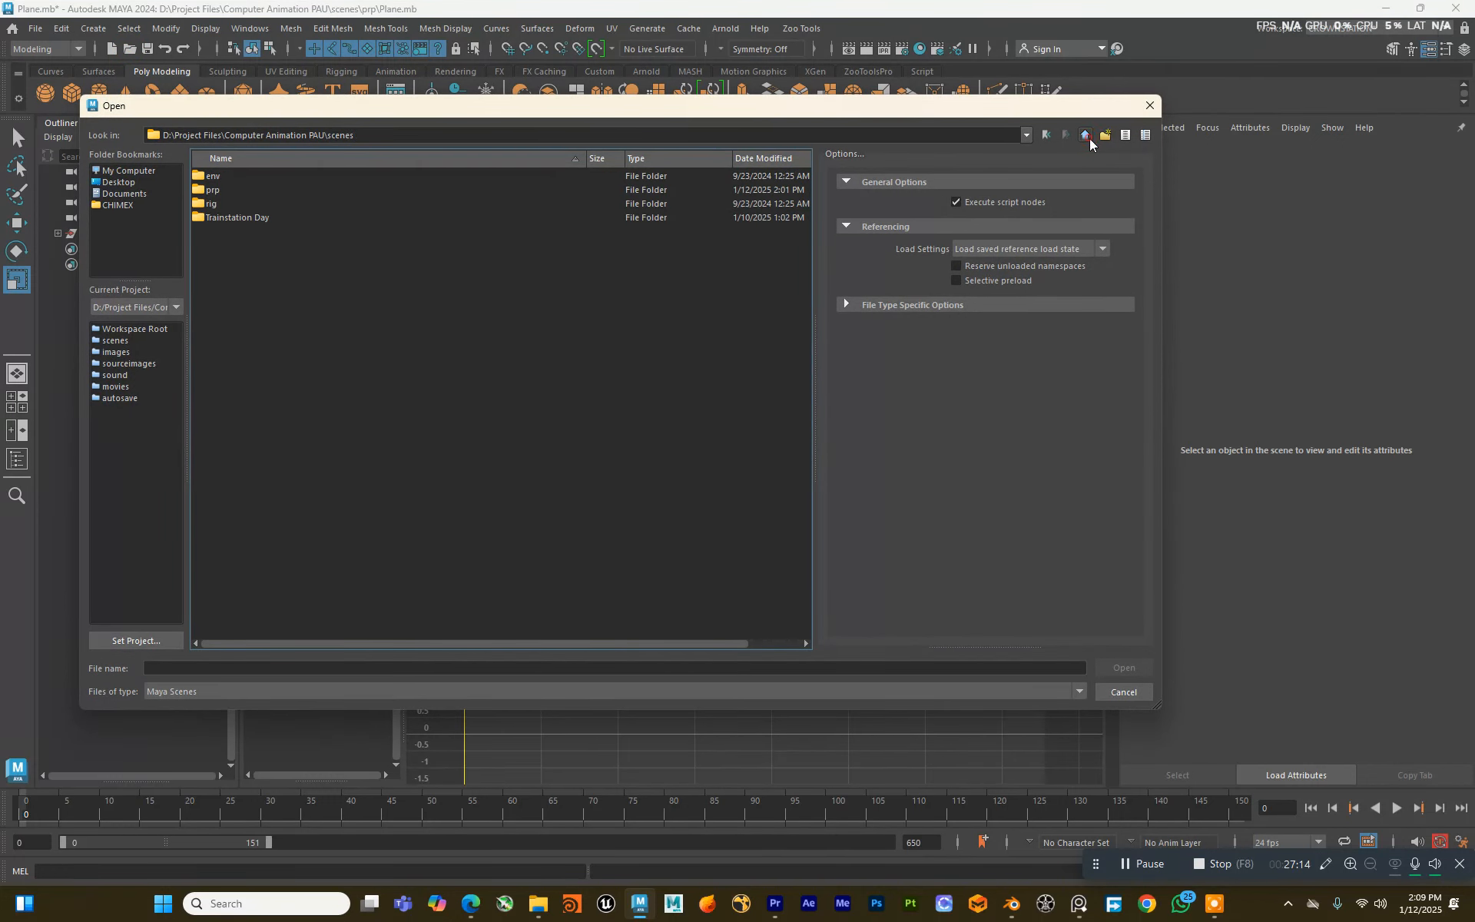
pyautogui.doubleClick(252, 218)
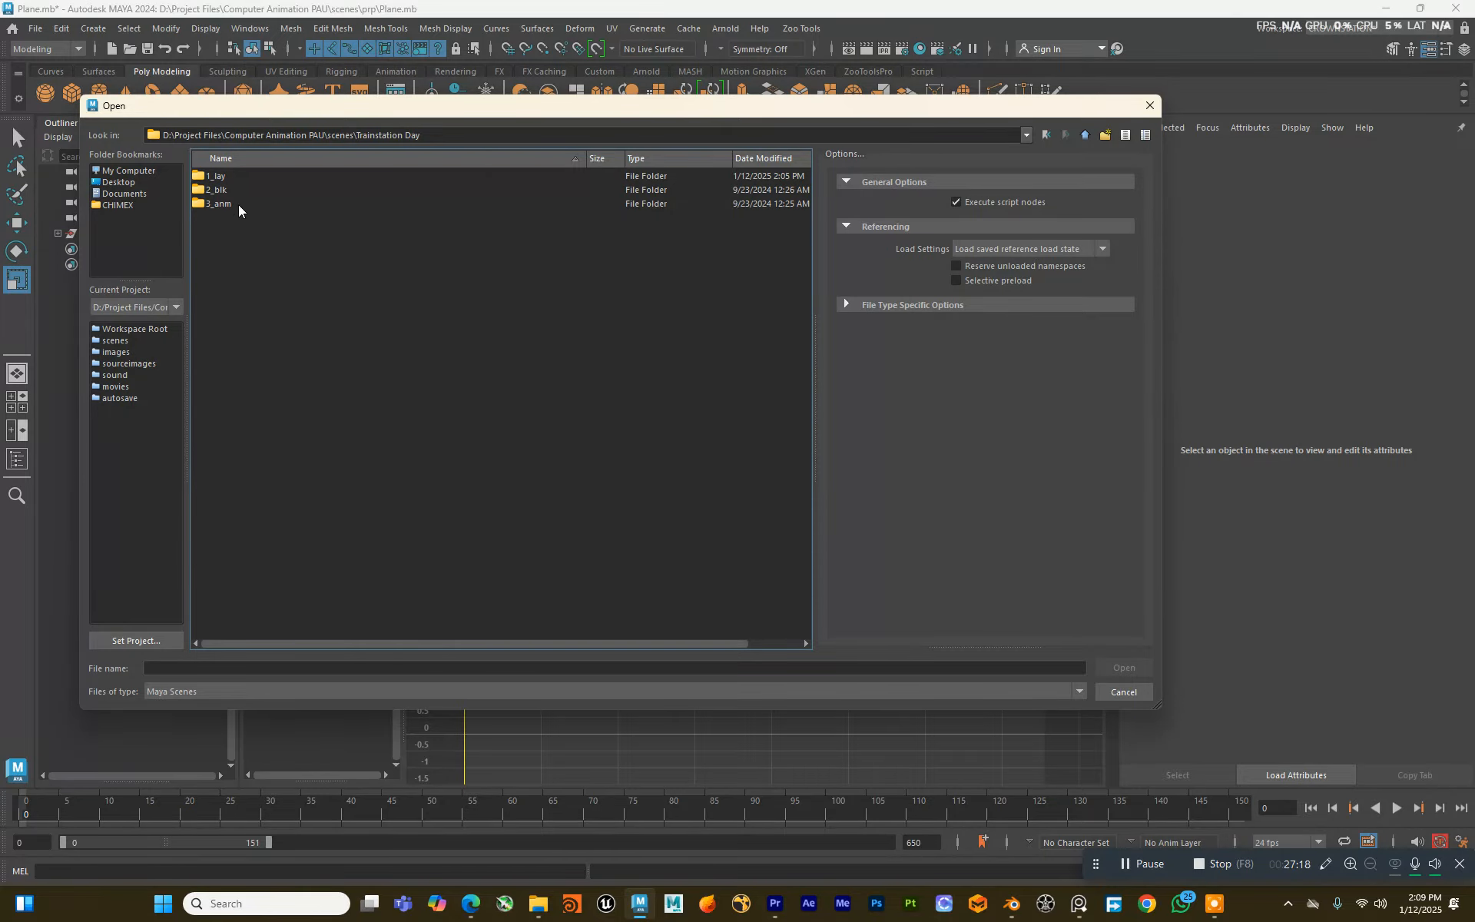
pyautogui.doubleClick(235, 175)
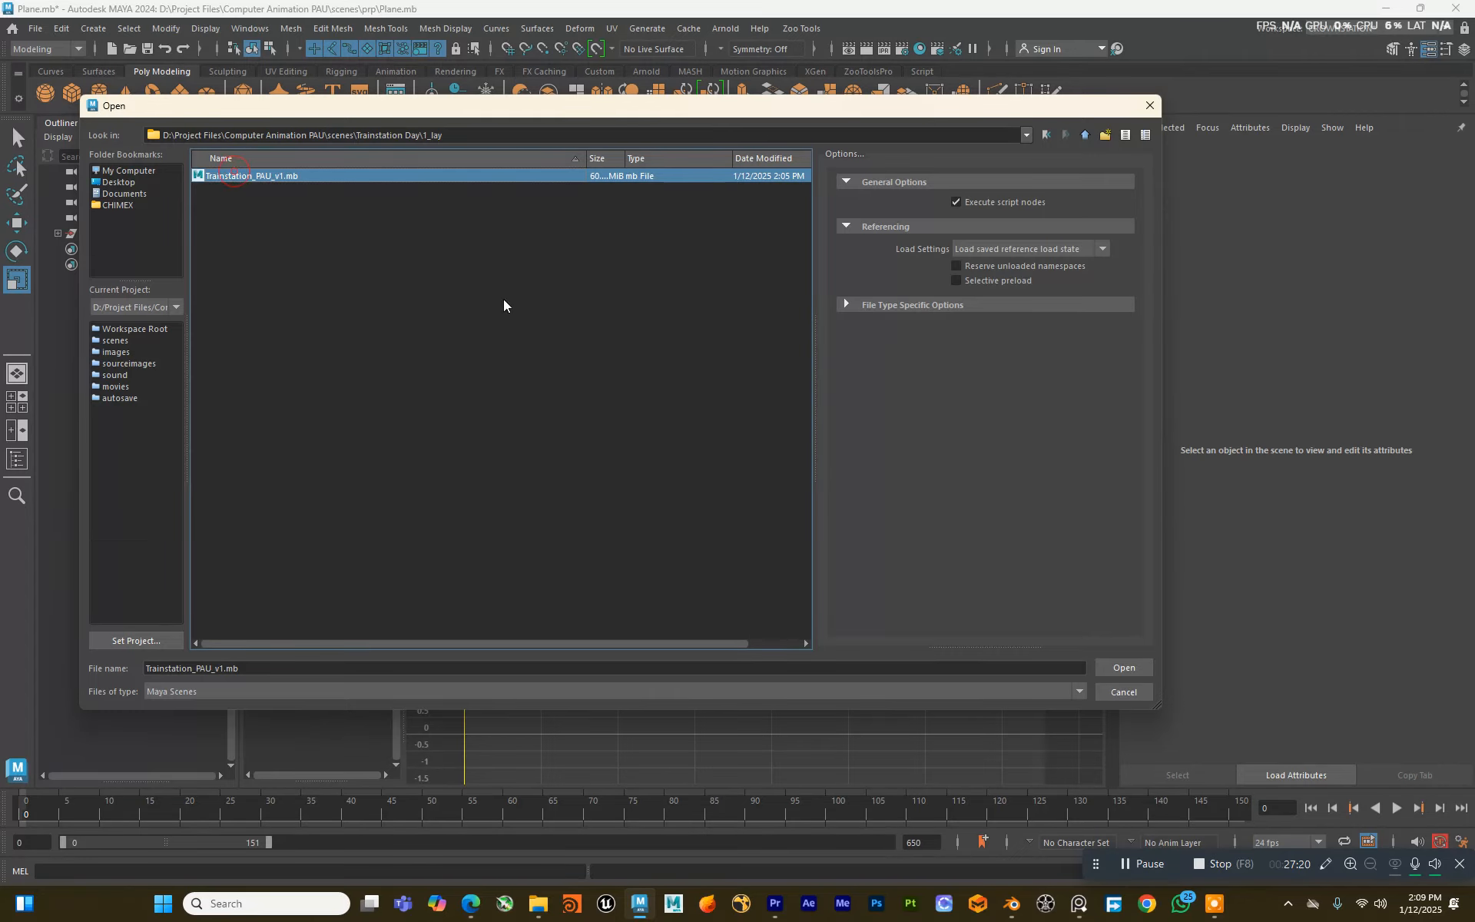
pyautogui.click(1109, 661)
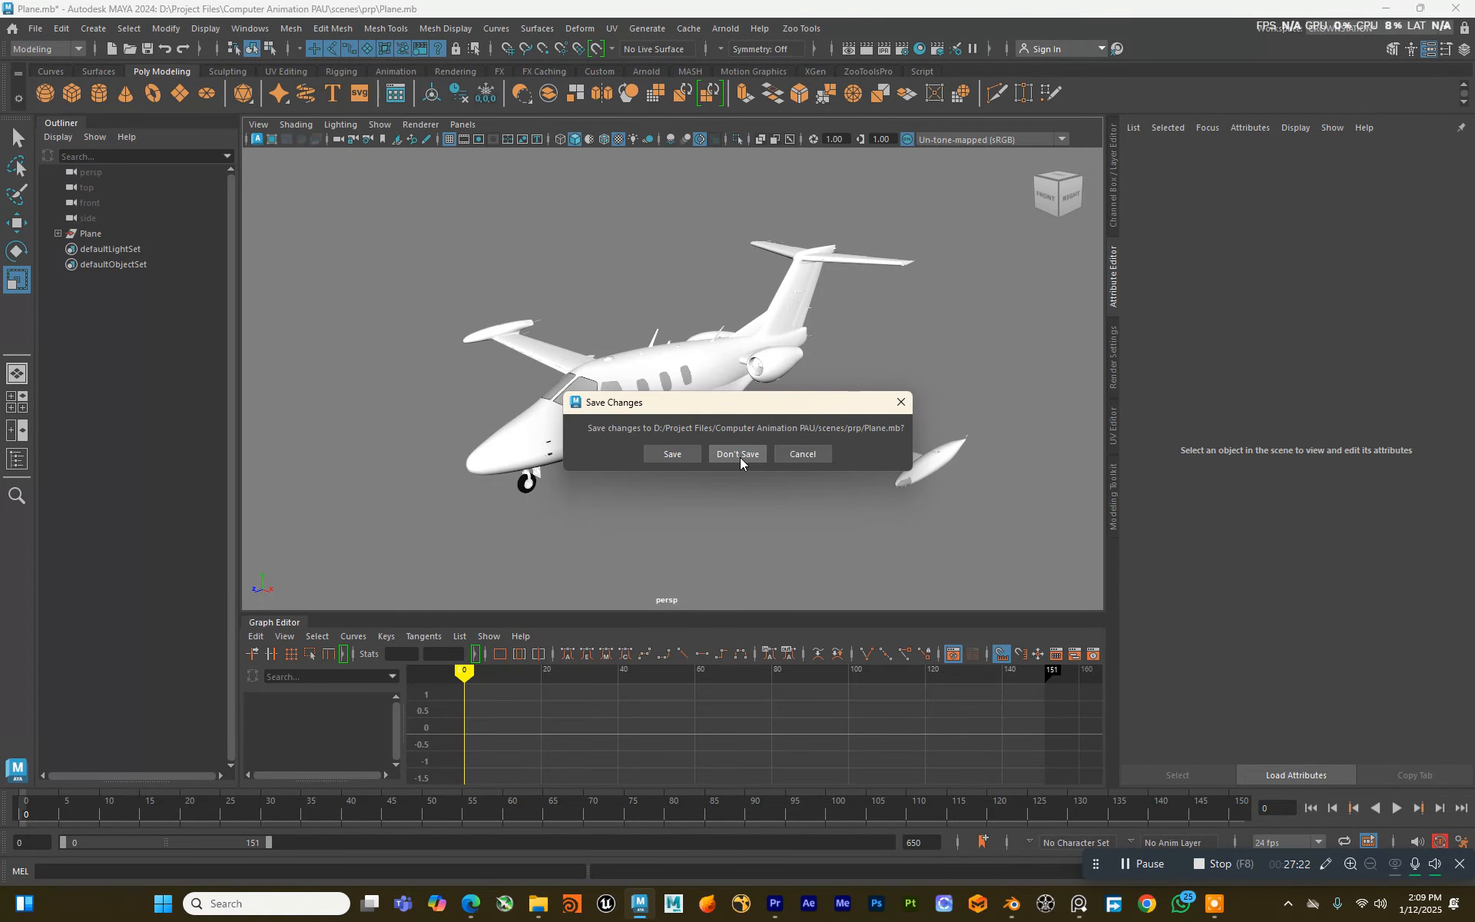
pyautogui.click(684, 453)
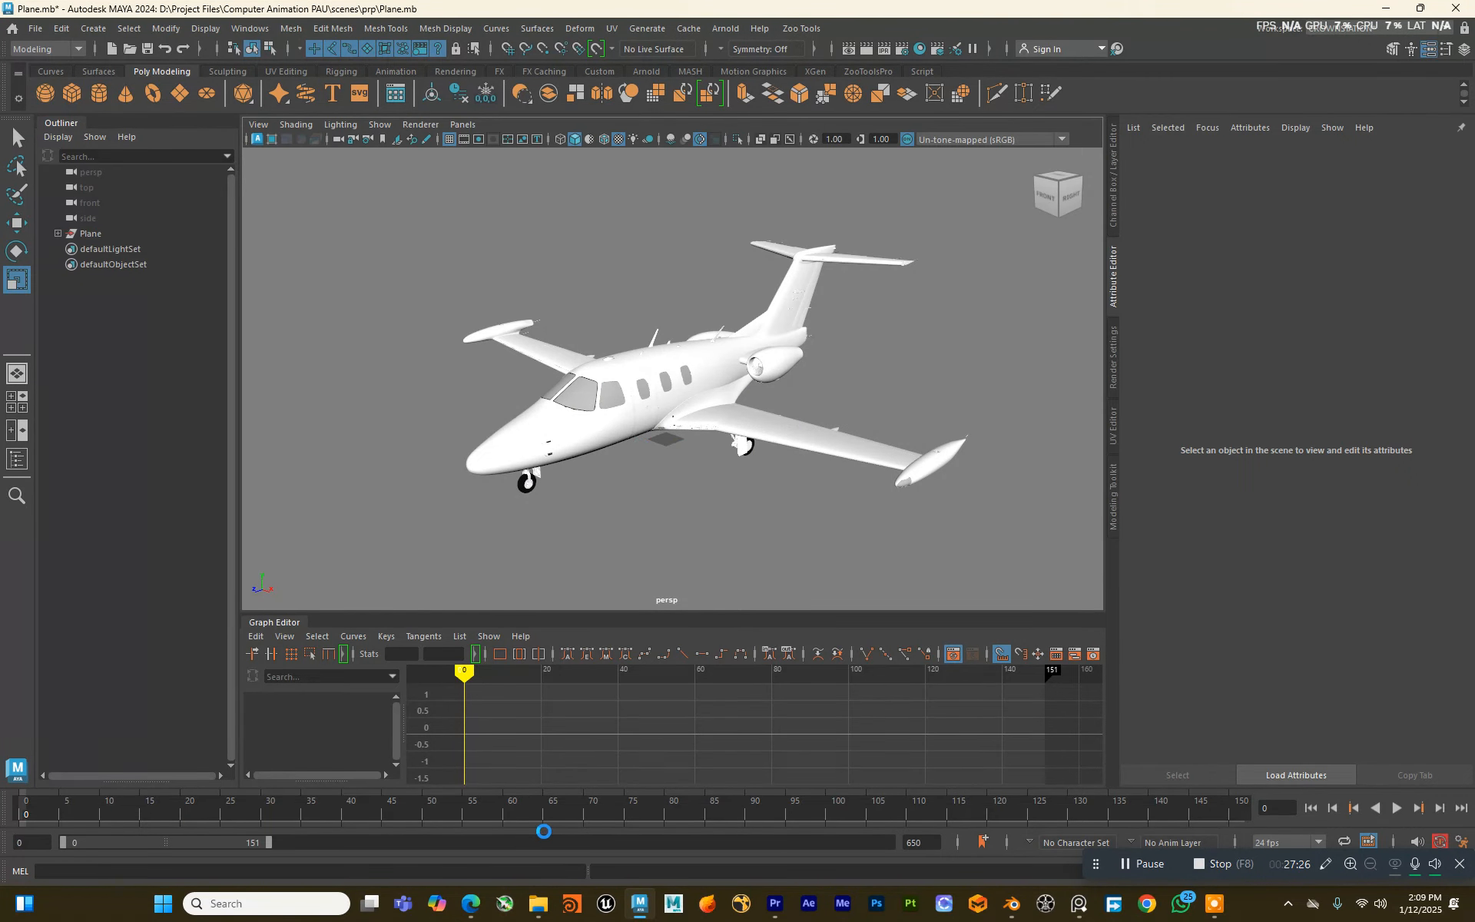
# Step: Check the Trainstation sequence in Premiere Pro, switch to the browser and search Pixabay's sound effects for "plane sound"
pyautogui.click(775, 903)
pyautogui.click(338, 321)
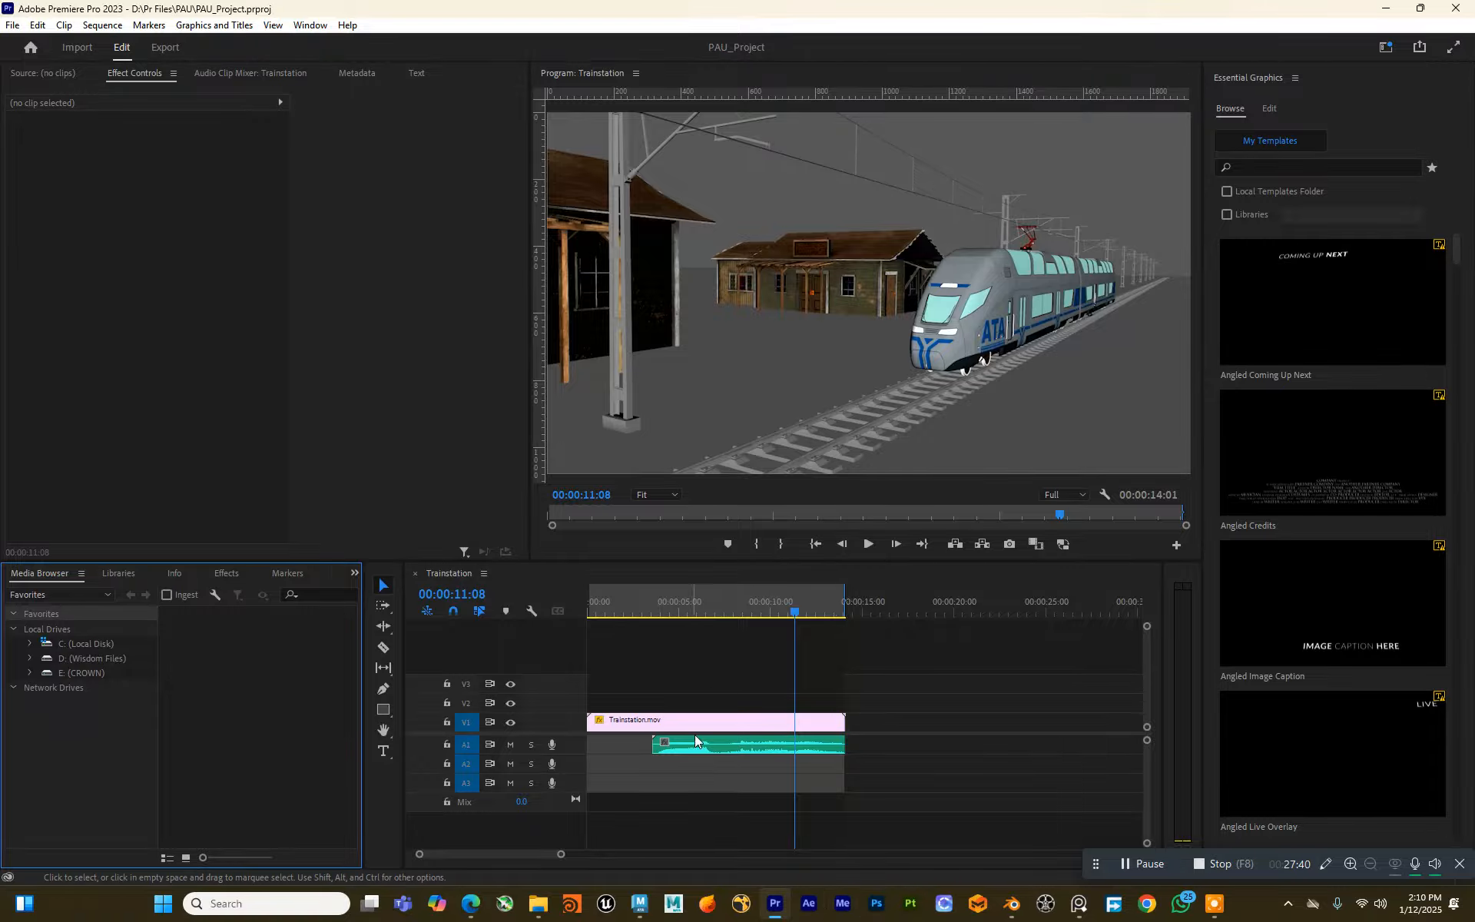
pyautogui.click(471, 904)
pyautogui.click(554, 13)
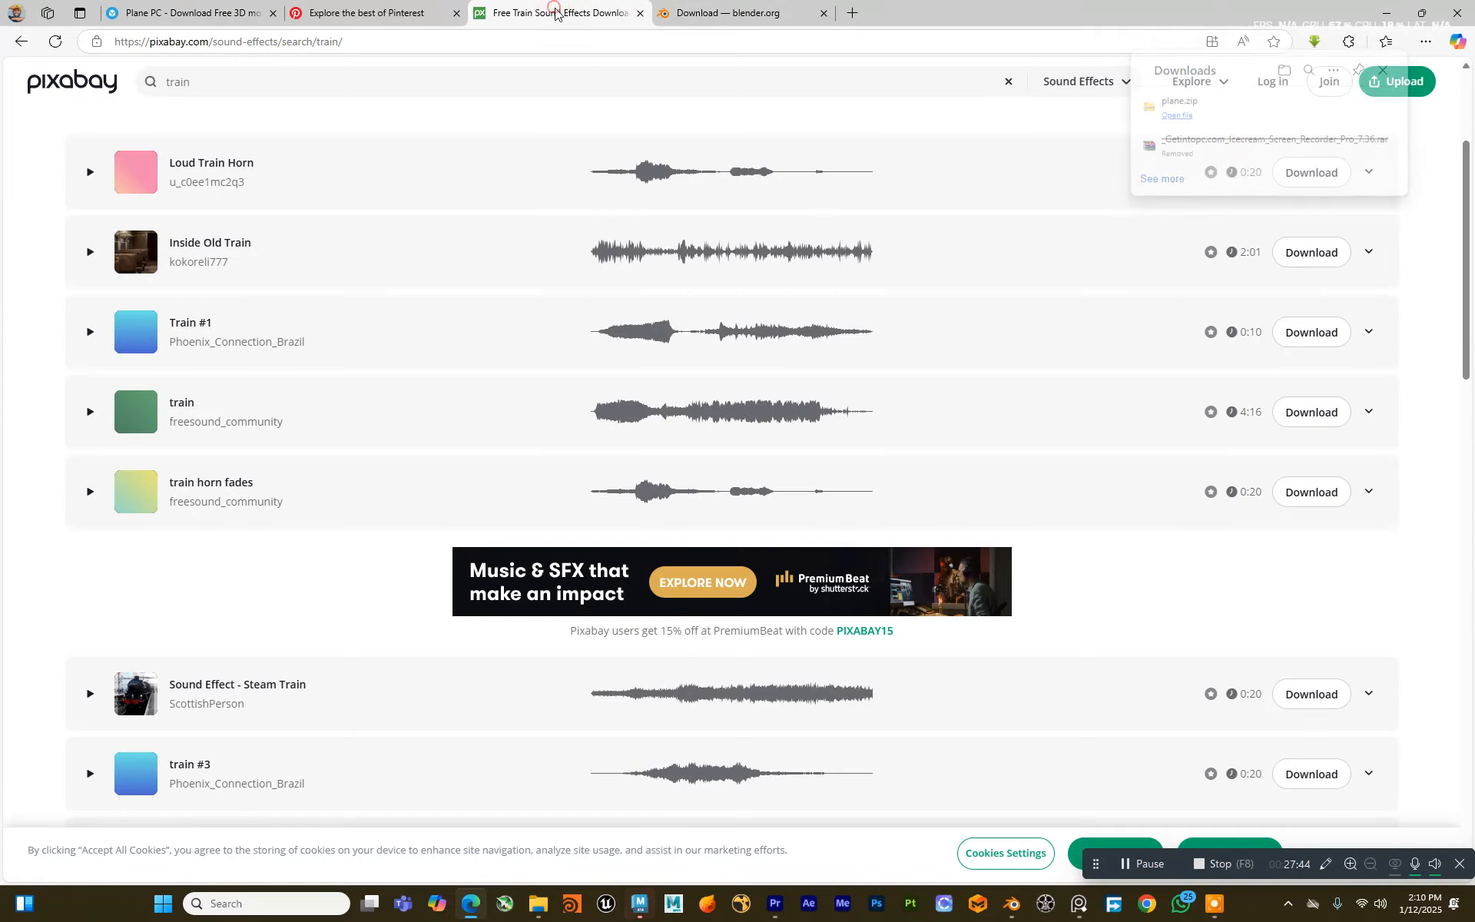
pyautogui.scroll(5, 522, 162)
pyautogui.click(261, 87)
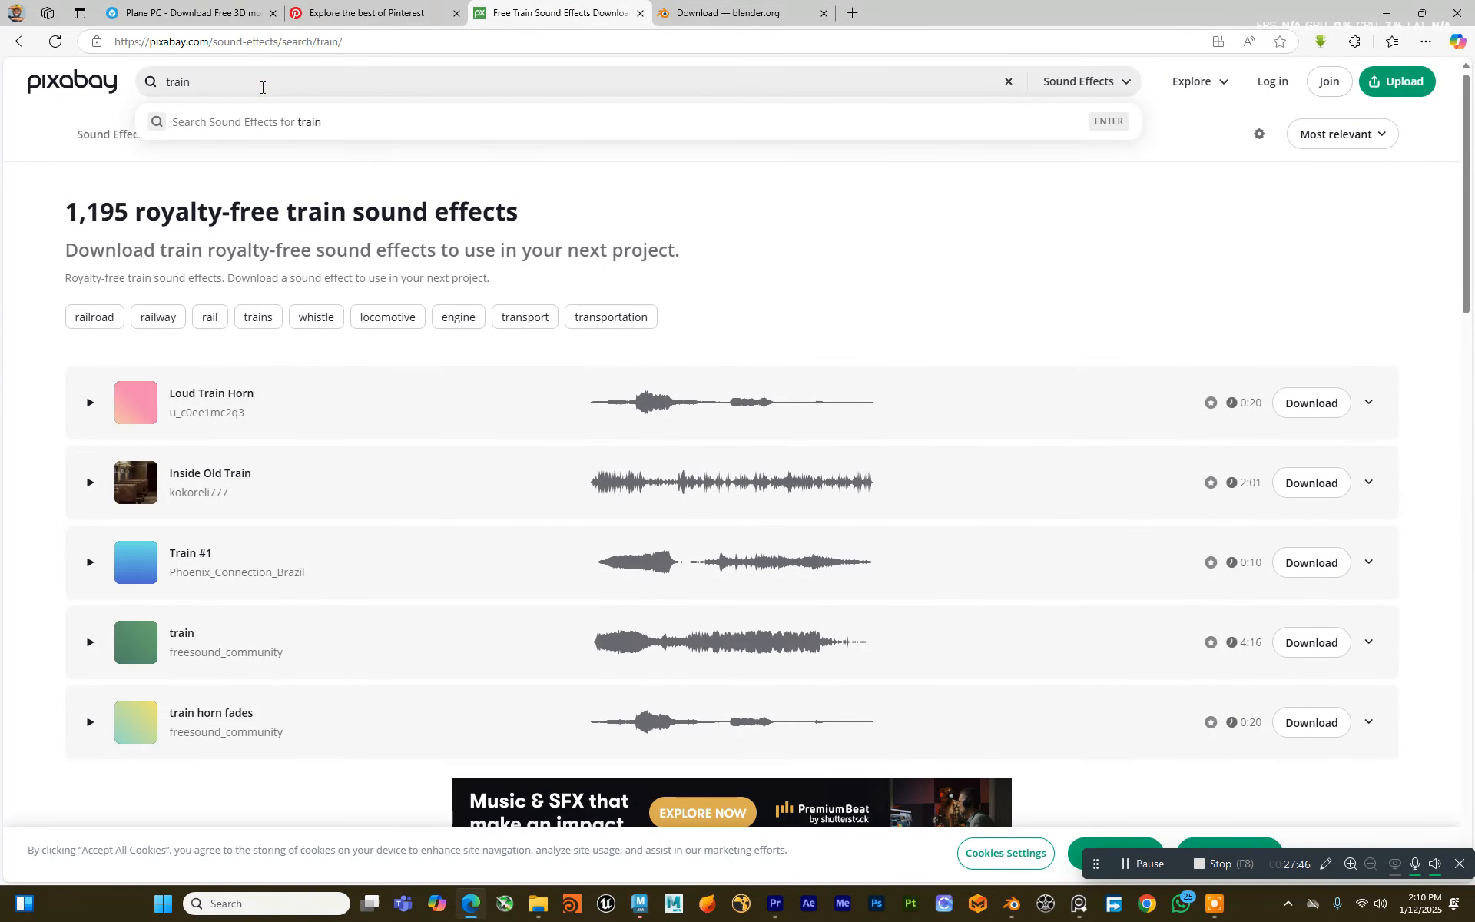
pyautogui.hotkey('ctrl', 'a')
pyautogui.write('plane sound')
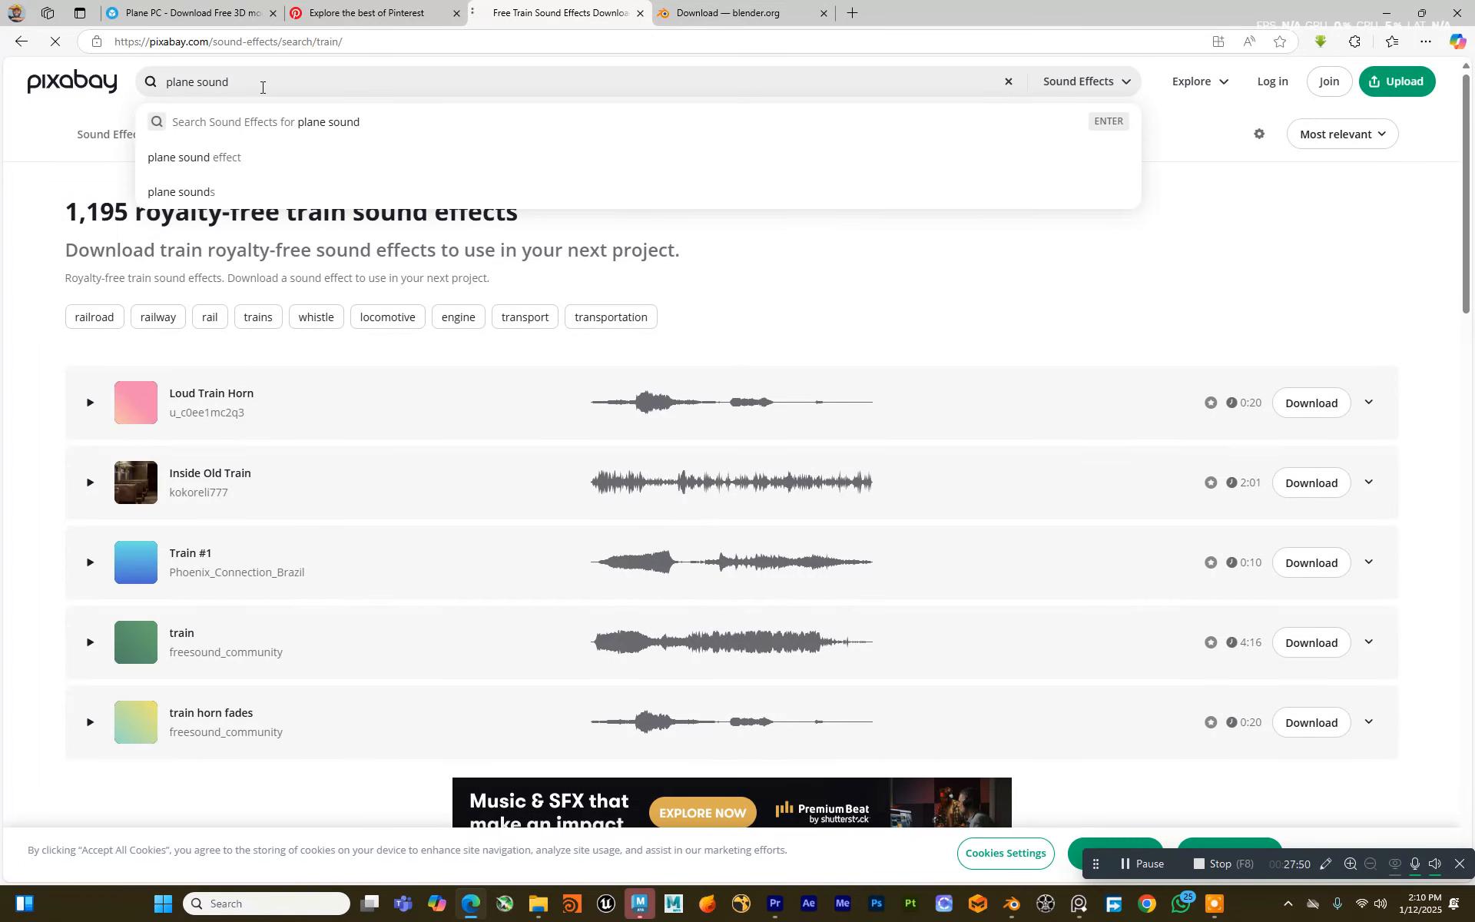
pyautogui.press('Return')
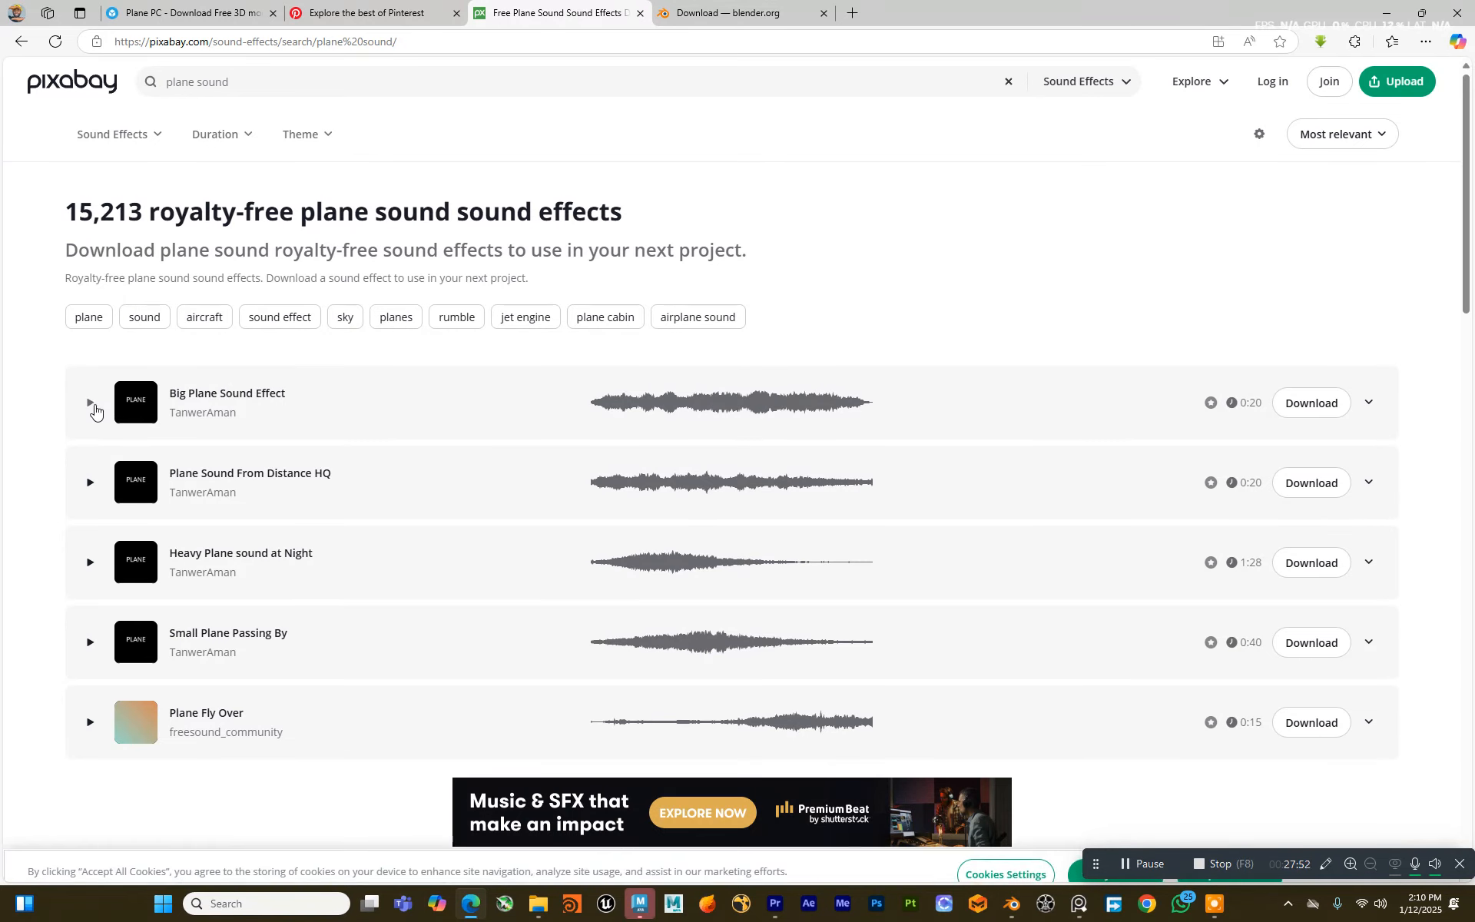
# Step: Preview the first five plane sound effects and download "Plane Fly Over", stopping its playback
pyautogui.click(90, 403)
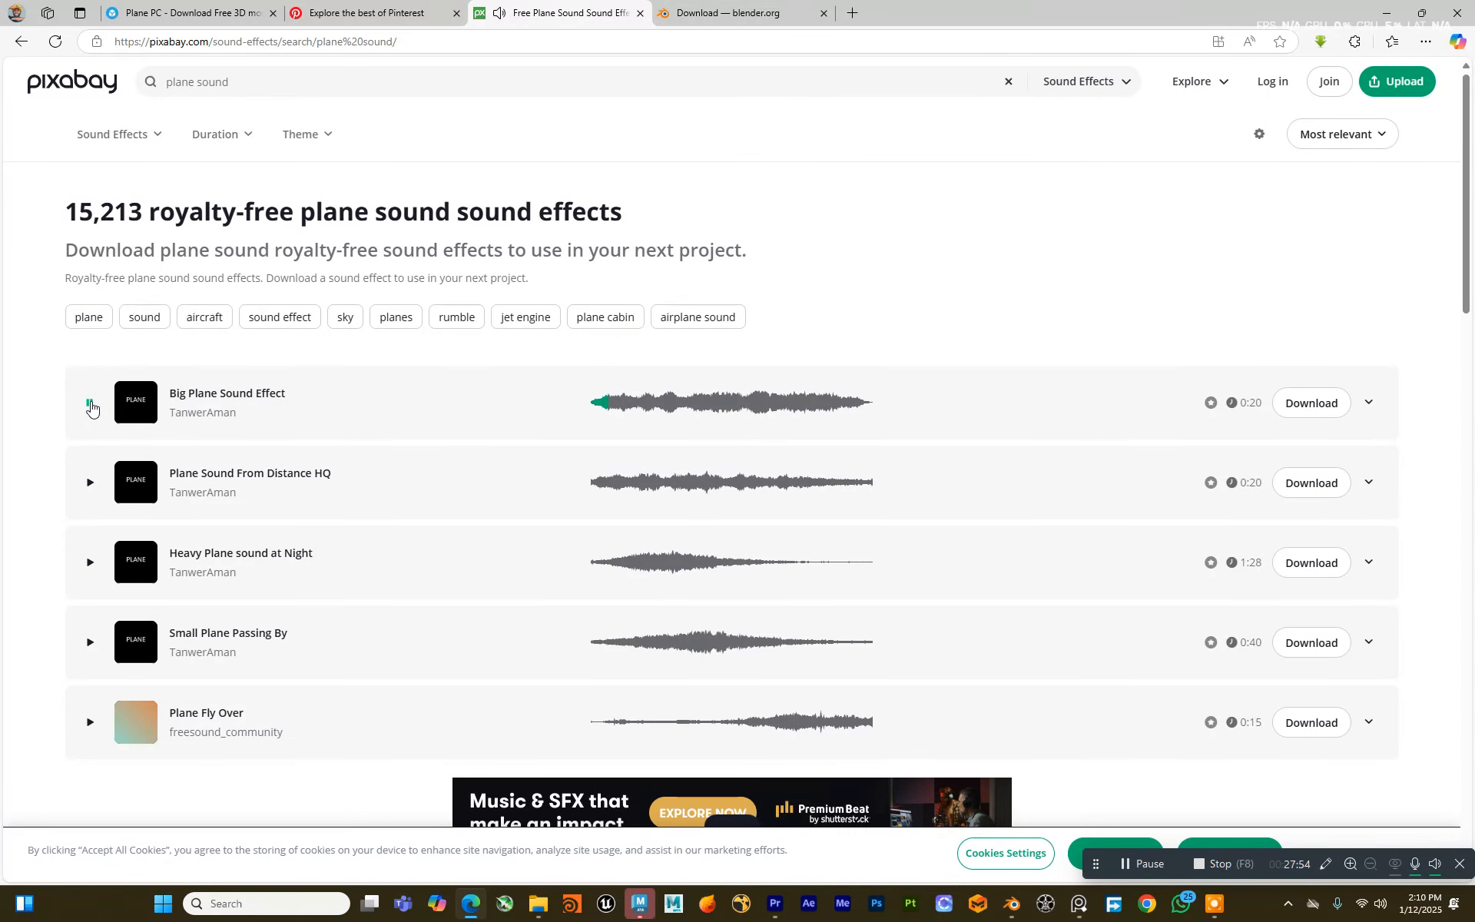
pyautogui.click(89, 483)
pyautogui.click(89, 561)
pyautogui.click(89, 644)
pyautogui.click(90, 722)
pyautogui.click(1289, 726)
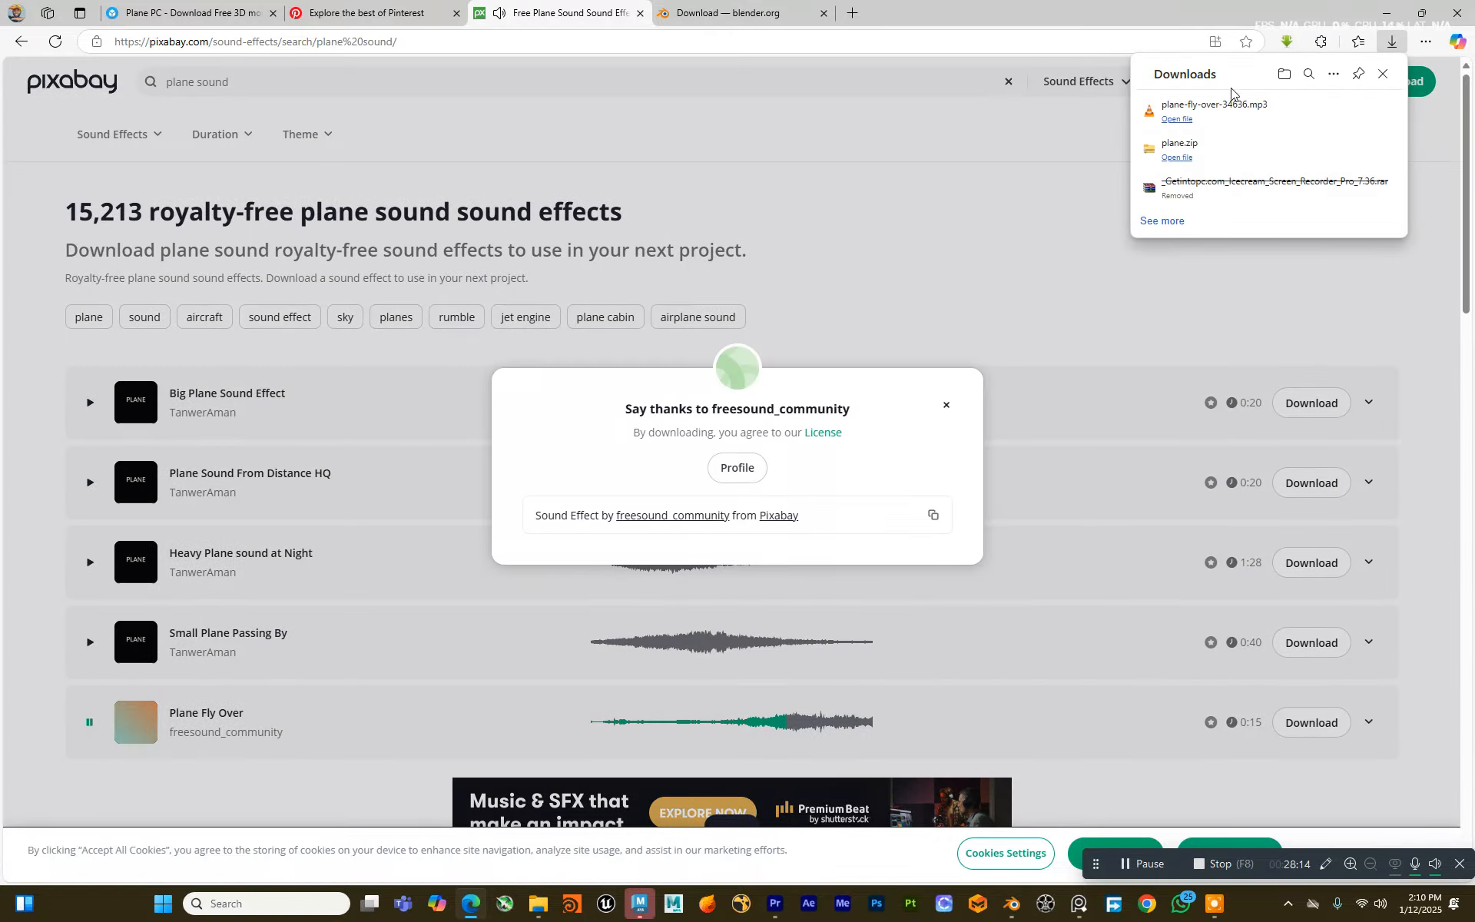
pyautogui.click(89, 720)
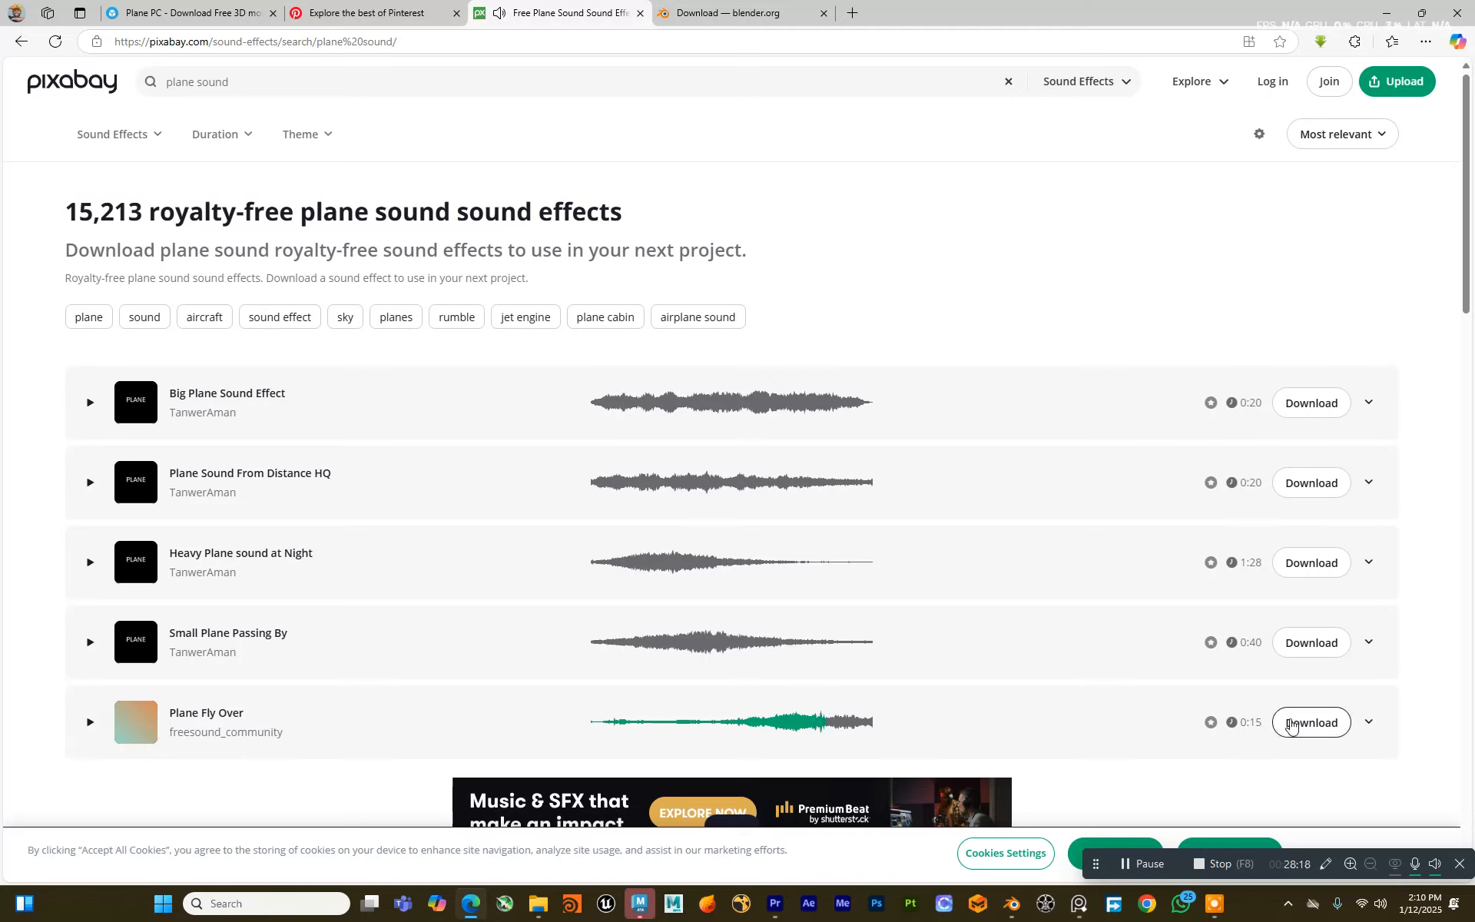
# Step: Show the downloaded plane-fly-over-34636.mp3 in its Downloads folder
pyautogui.click(1425, 43)
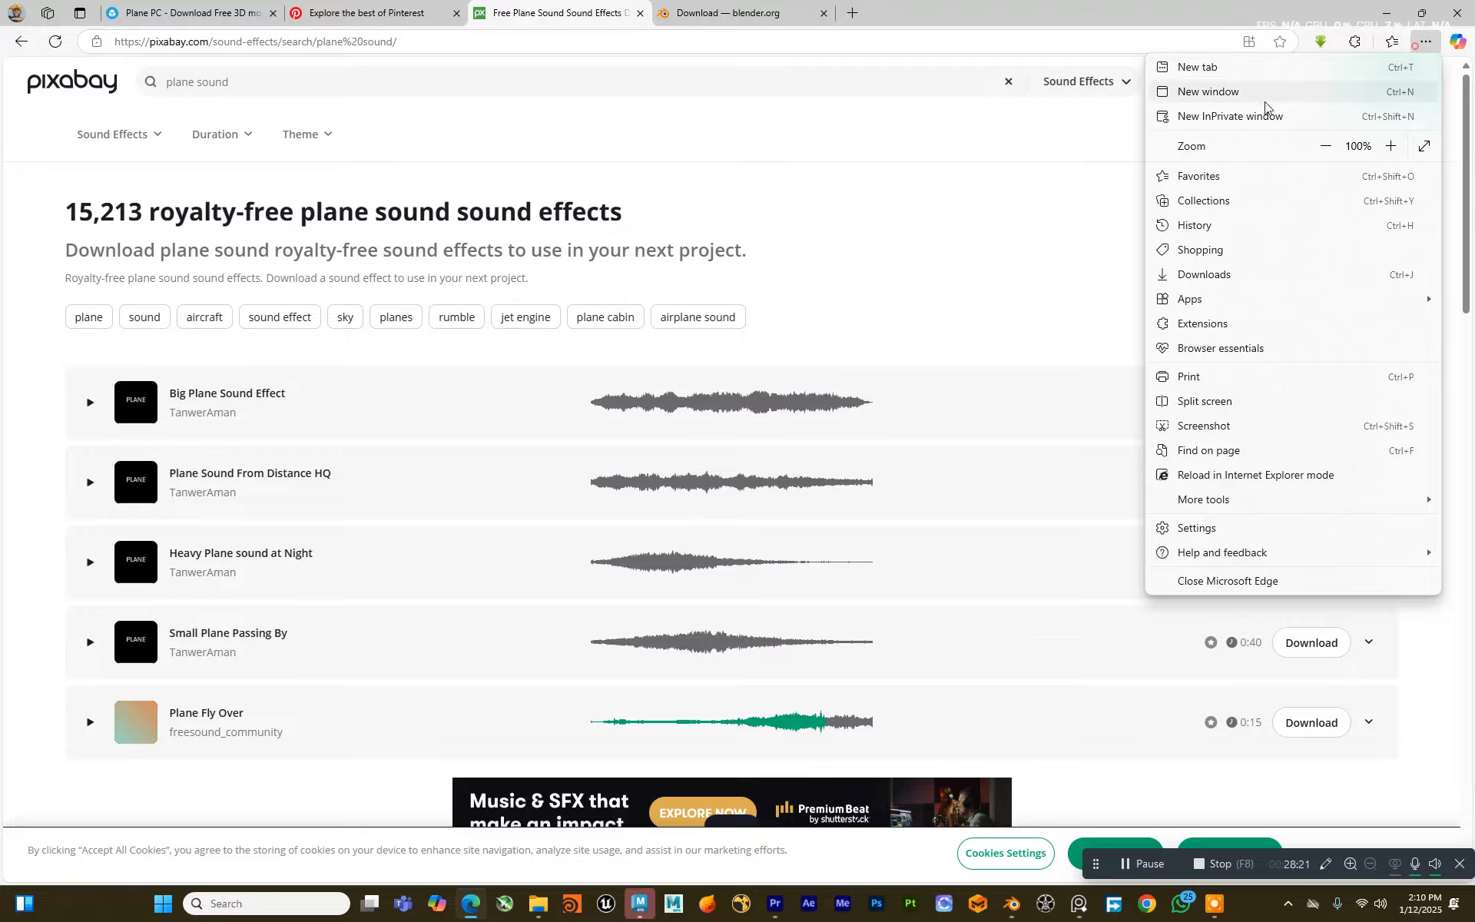
pyautogui.click(1187, 278)
pyautogui.click(1326, 114)
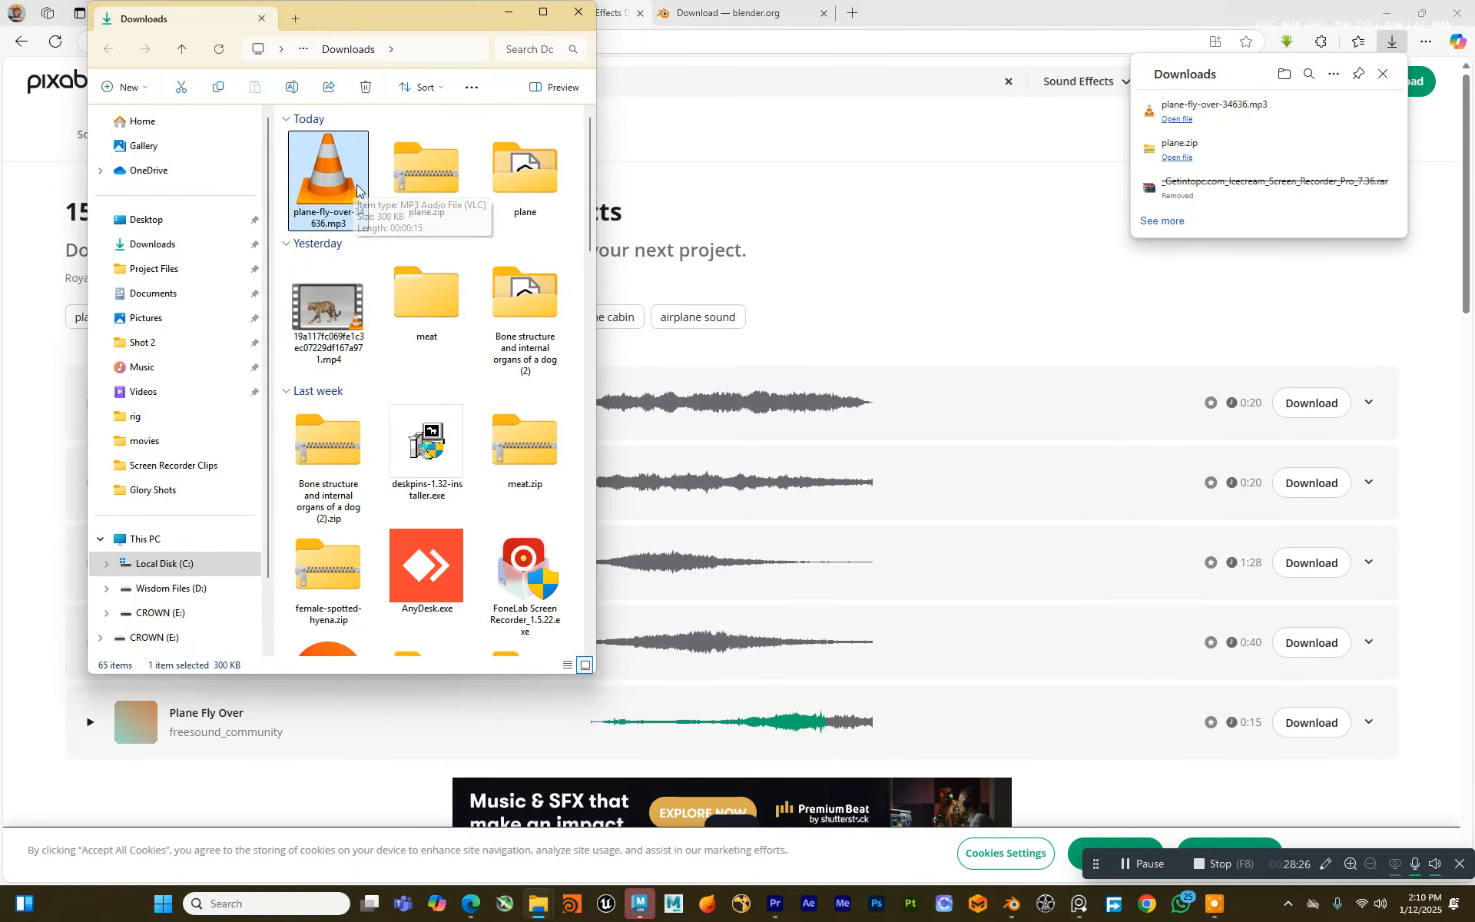
# Step: Move plane-fly-over-34636.mp3 into the Computer Animation PAU project's sound folder, closing the extra plane folder window
pyautogui.hotkey('ctrl', 'x')
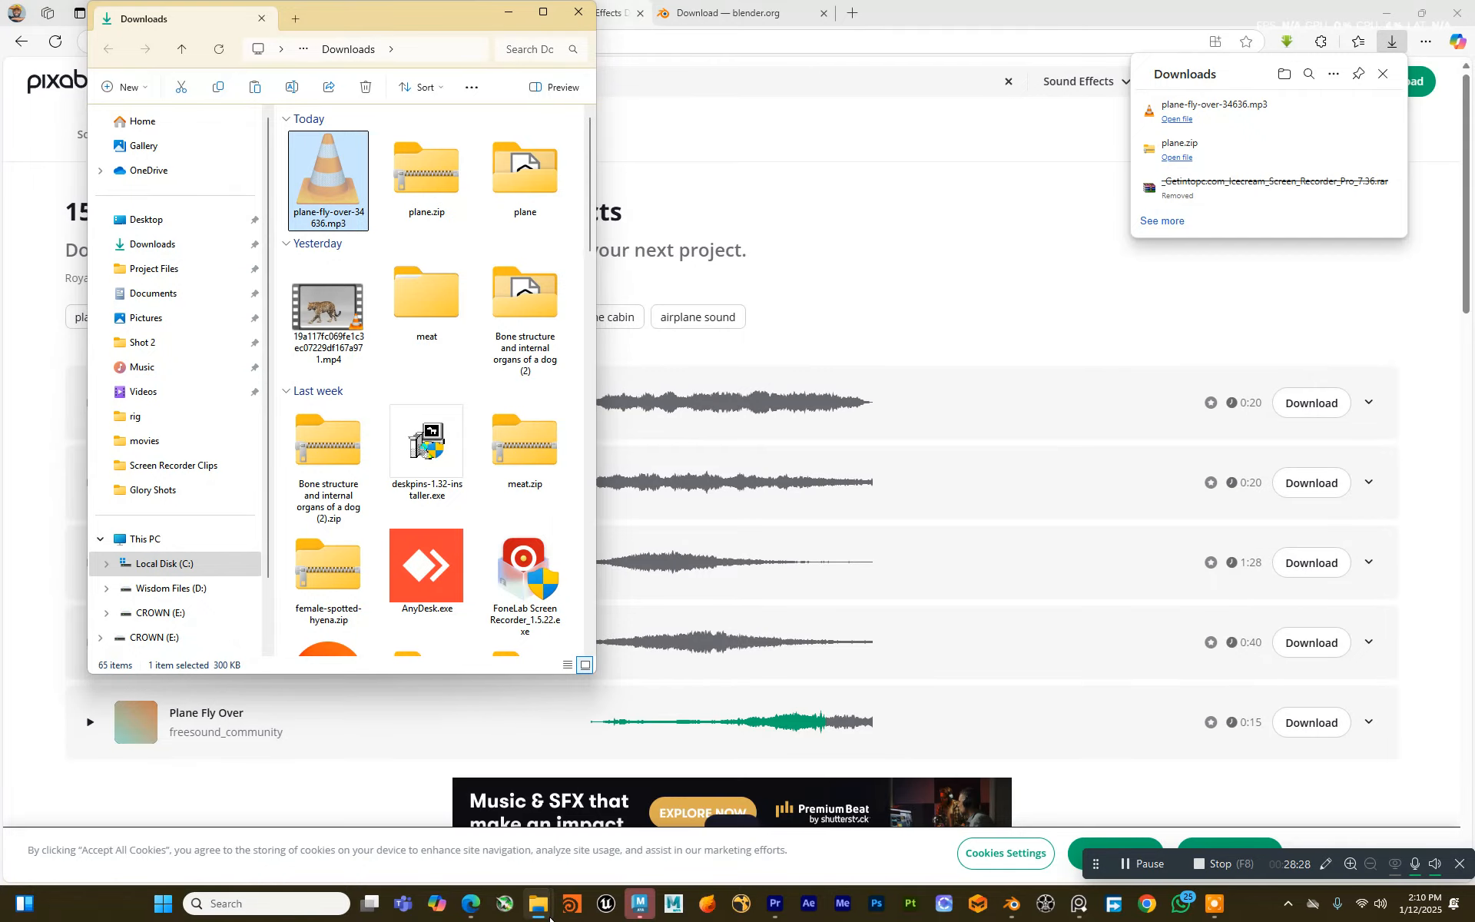
pyautogui.moveTo(550, 915)
pyautogui.click(527, 823)
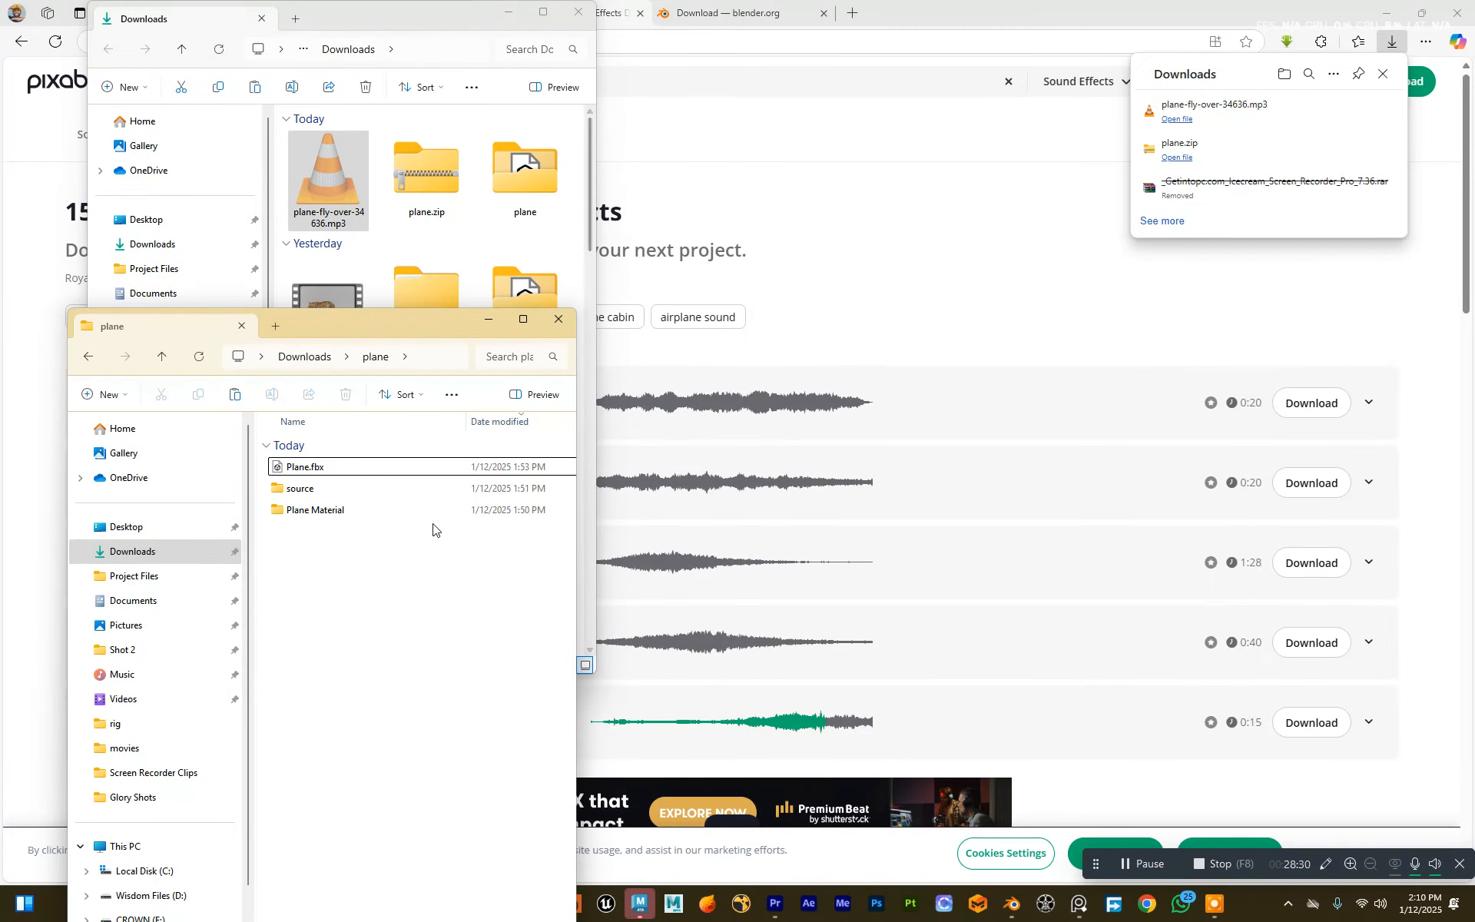
pyautogui.click(558, 326)
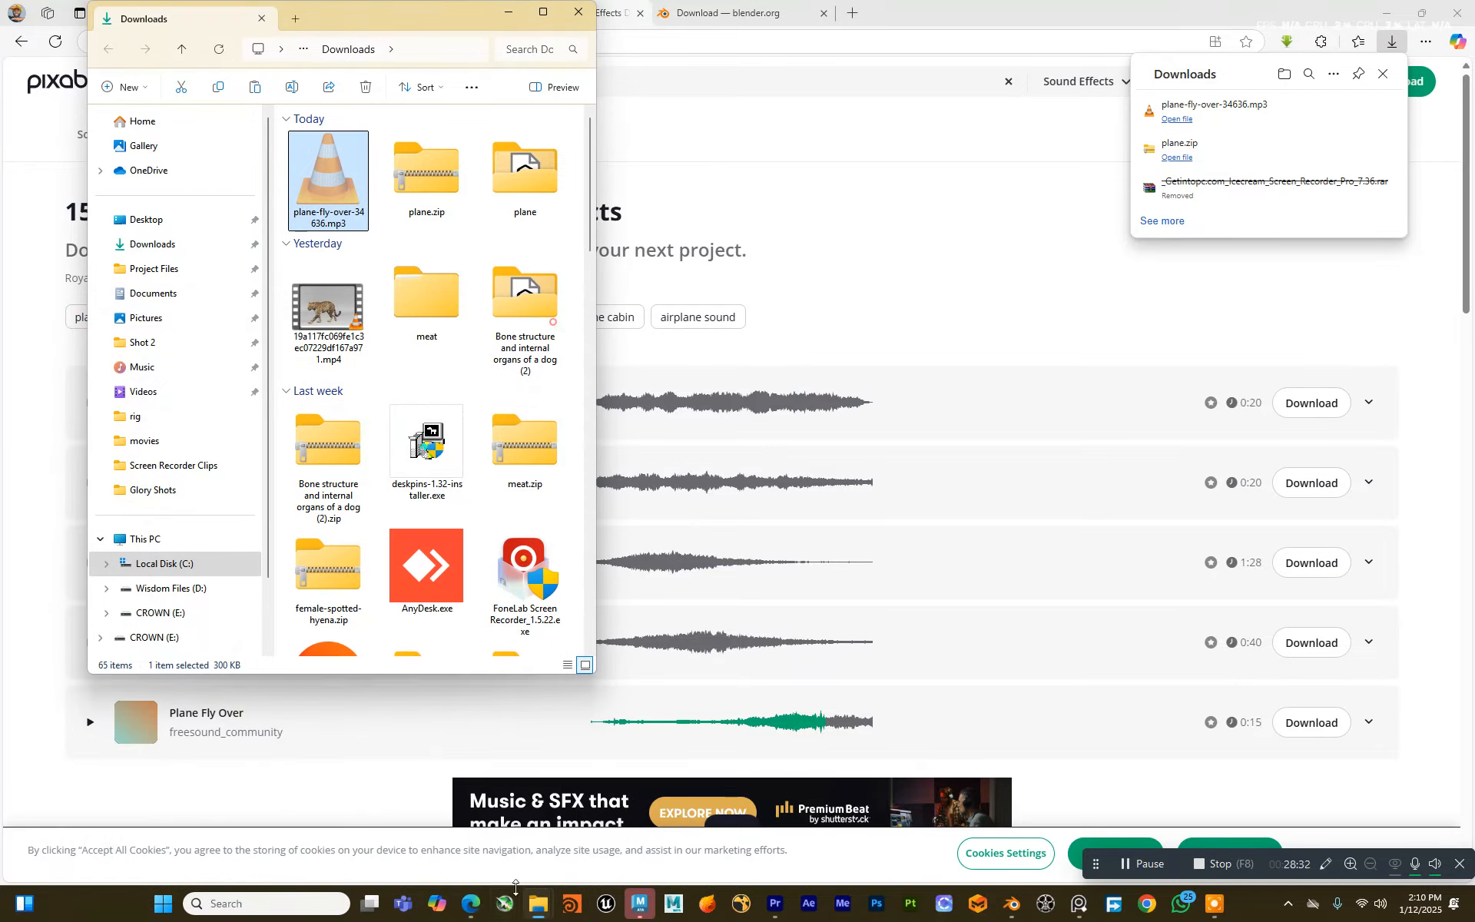
pyautogui.moveTo(540, 910)
pyautogui.click(572, 803)
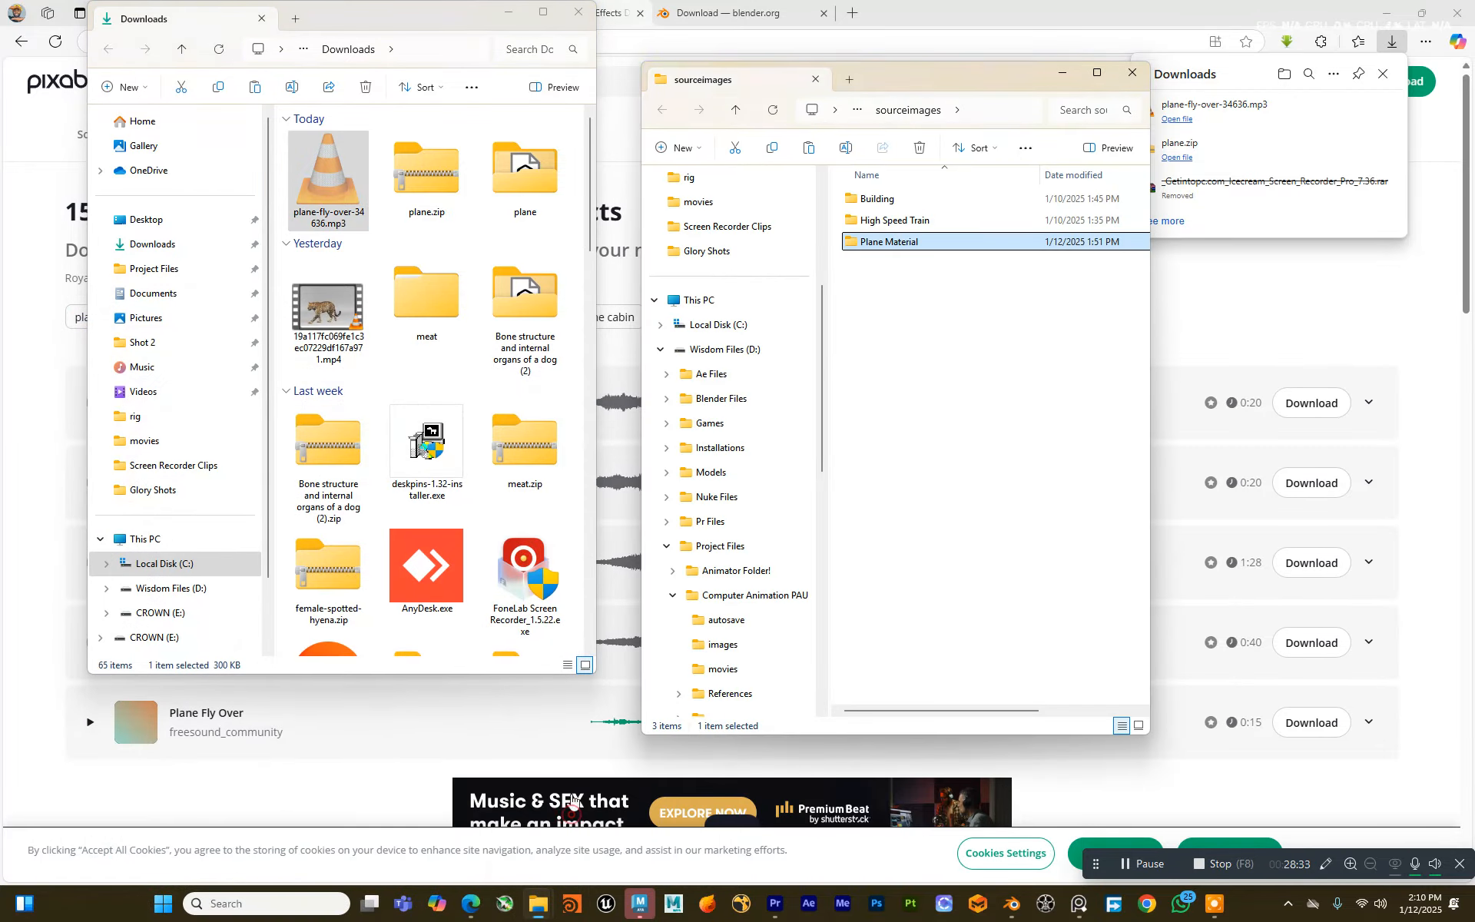
pyautogui.click(922, 403)
pyautogui.hotkey('alt', 'Up')
pyautogui.doubleClick(883, 309)
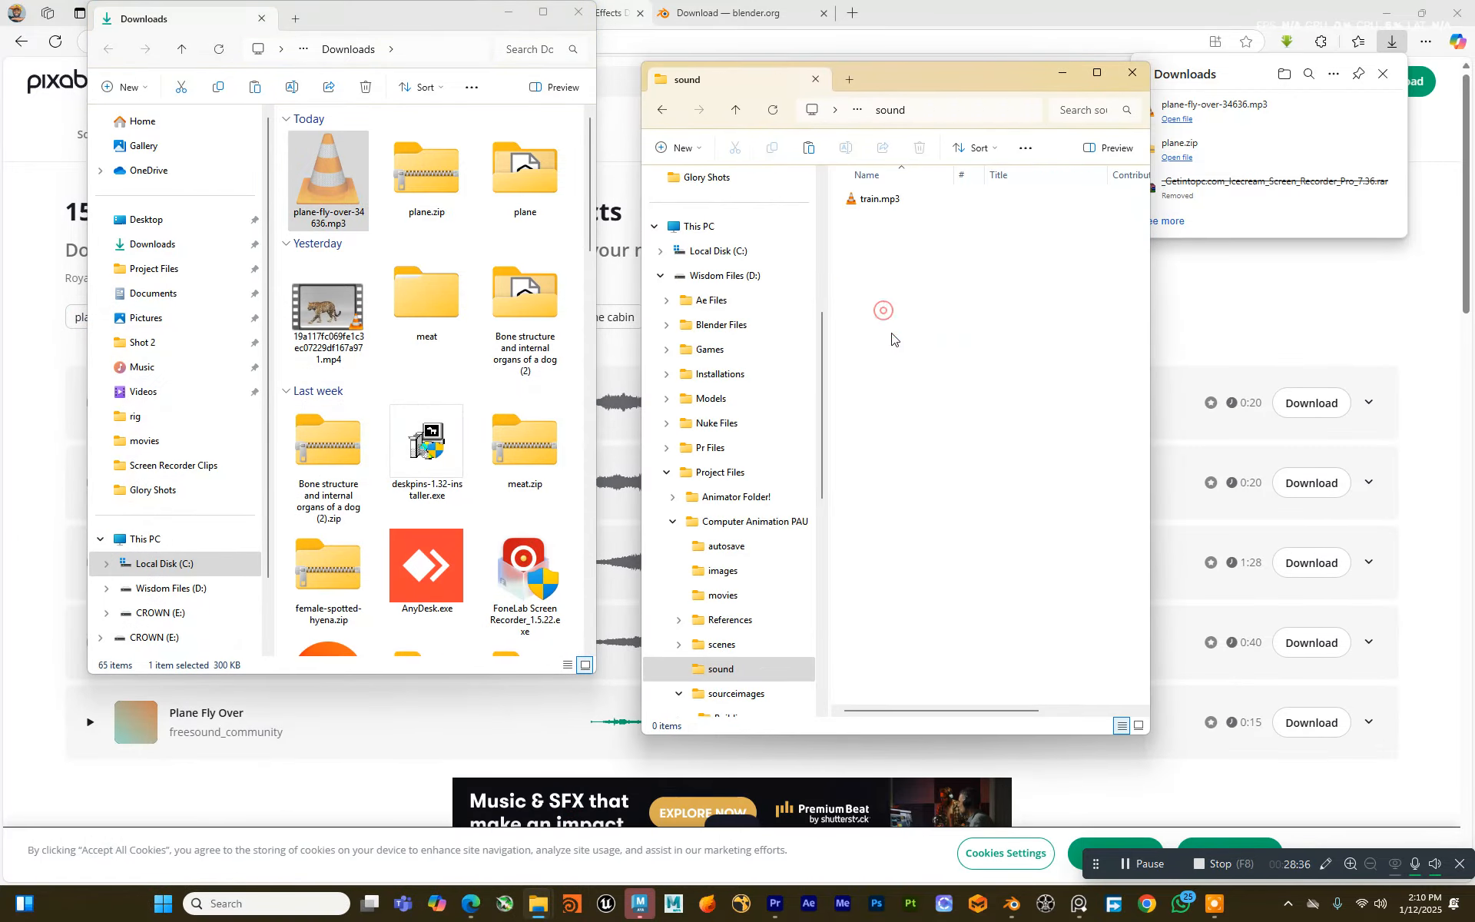
pyautogui.hotkey('ctrl', 'v')
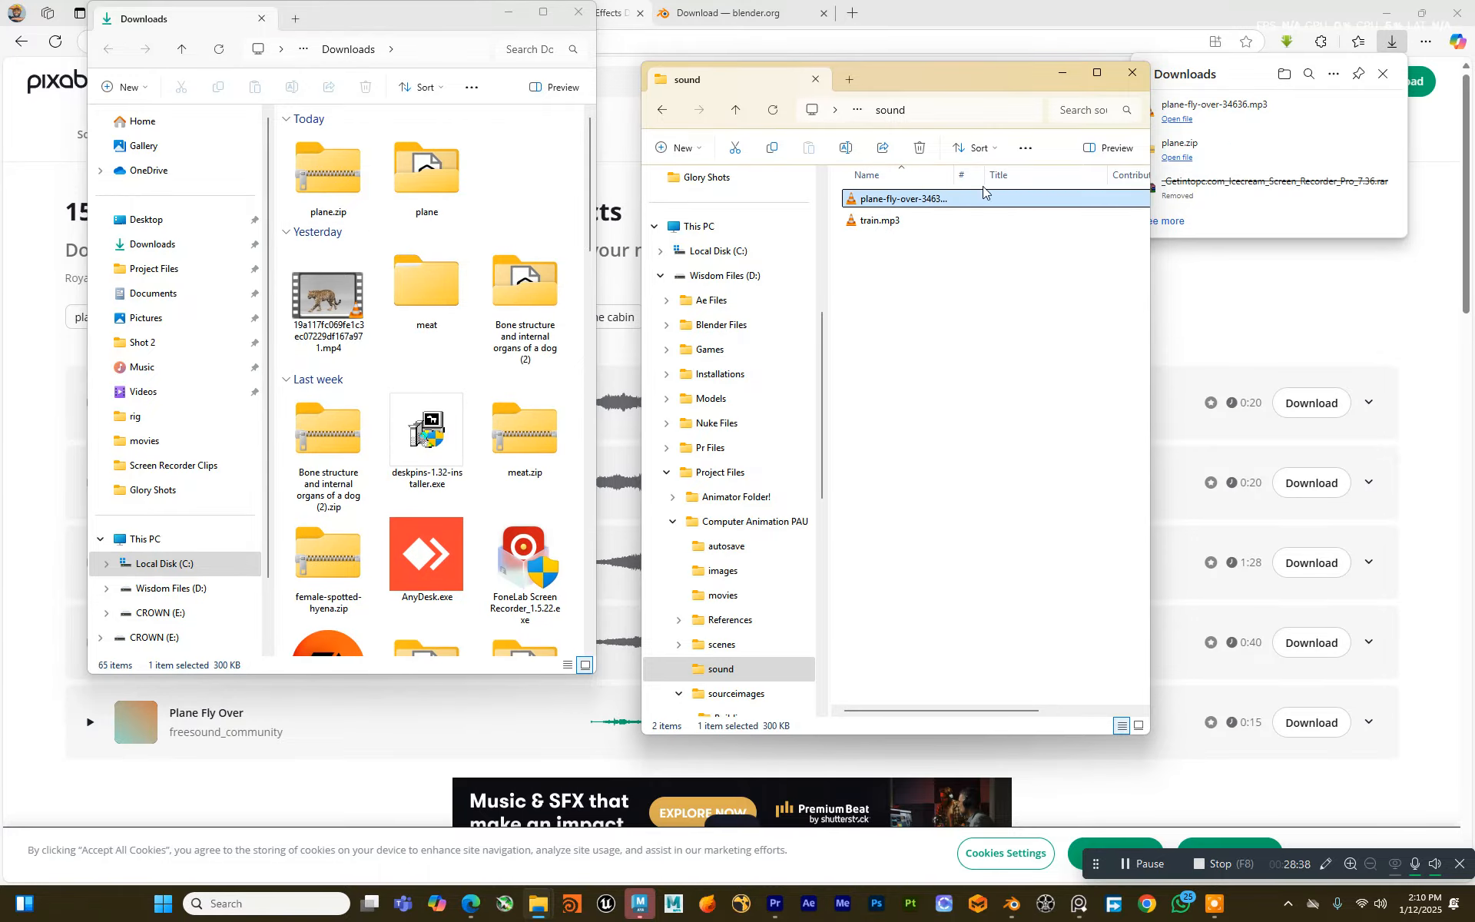
# Step: Rename the moved audio file as "palne flyover.mp3"
pyautogui.rightClick(912, 207)
pyautogui.click(1026, 232)
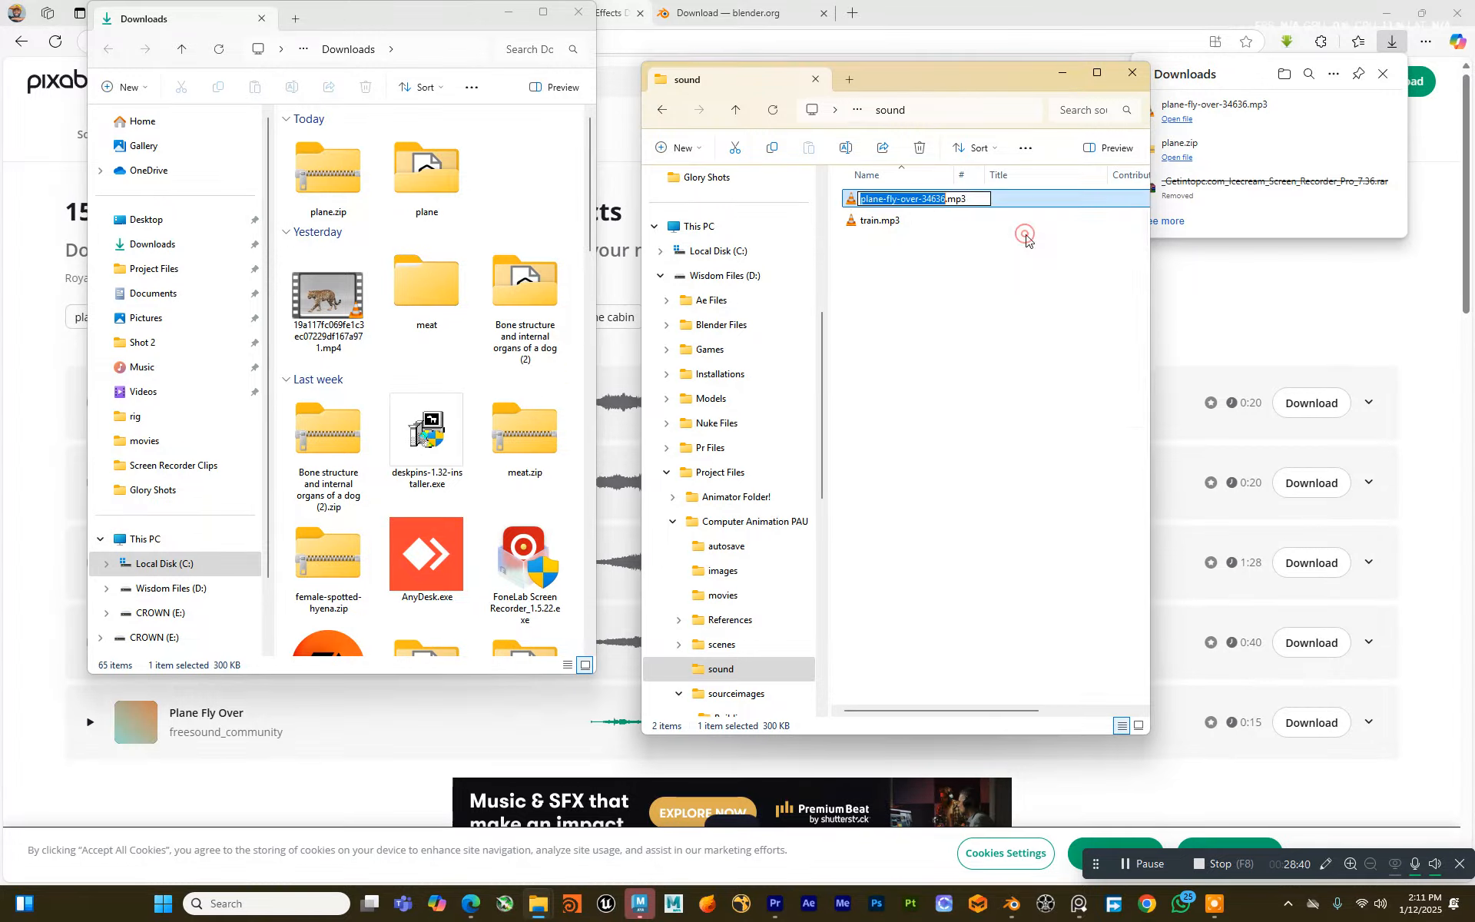
pyautogui.write('palne')
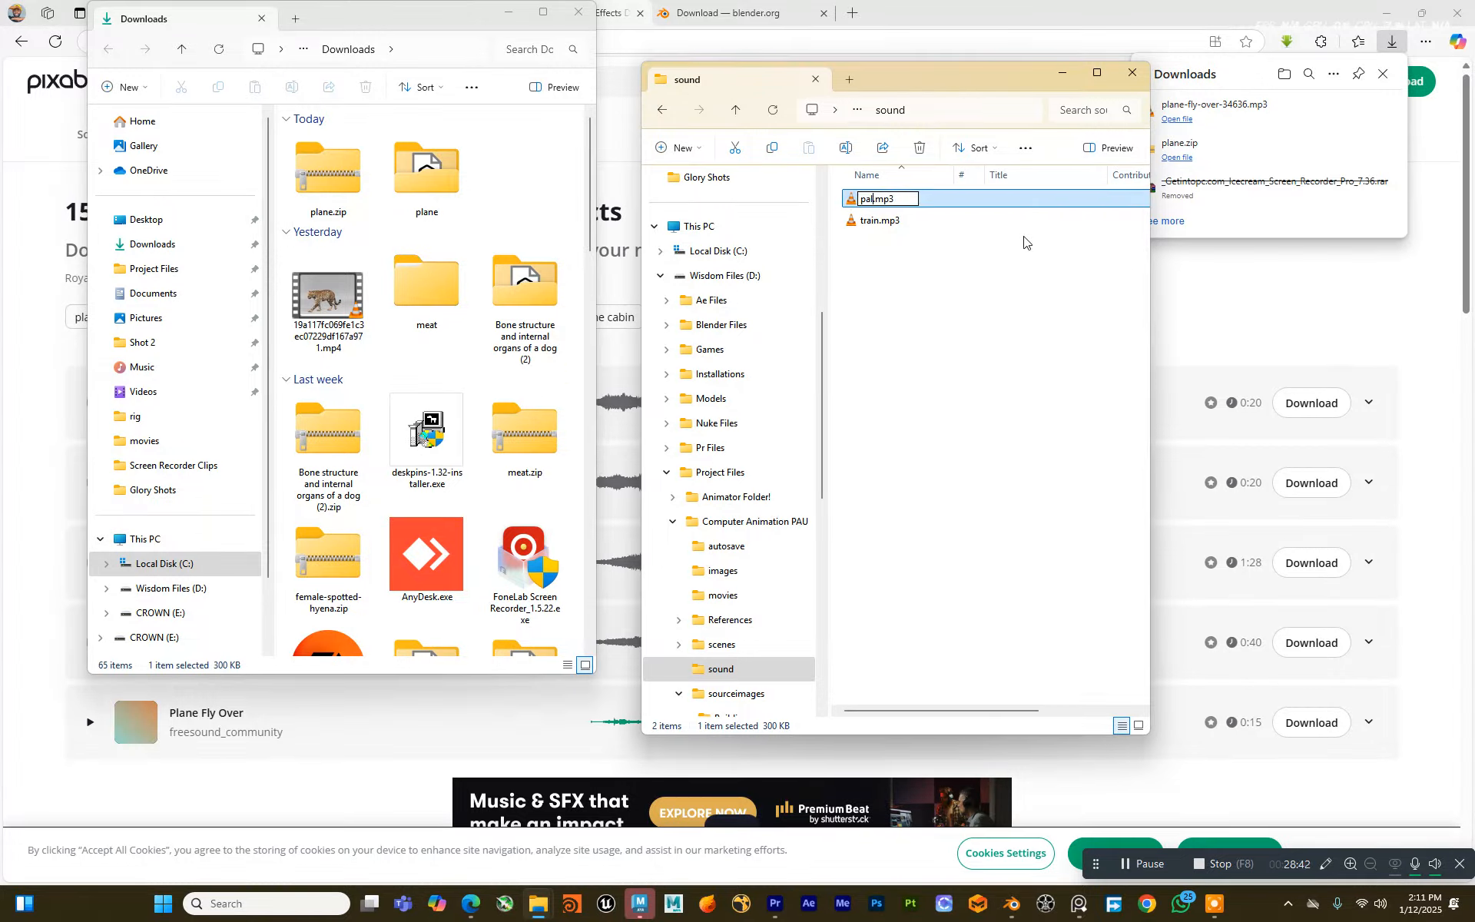
pyautogui.write(' flyover')
pyautogui.press('Return')
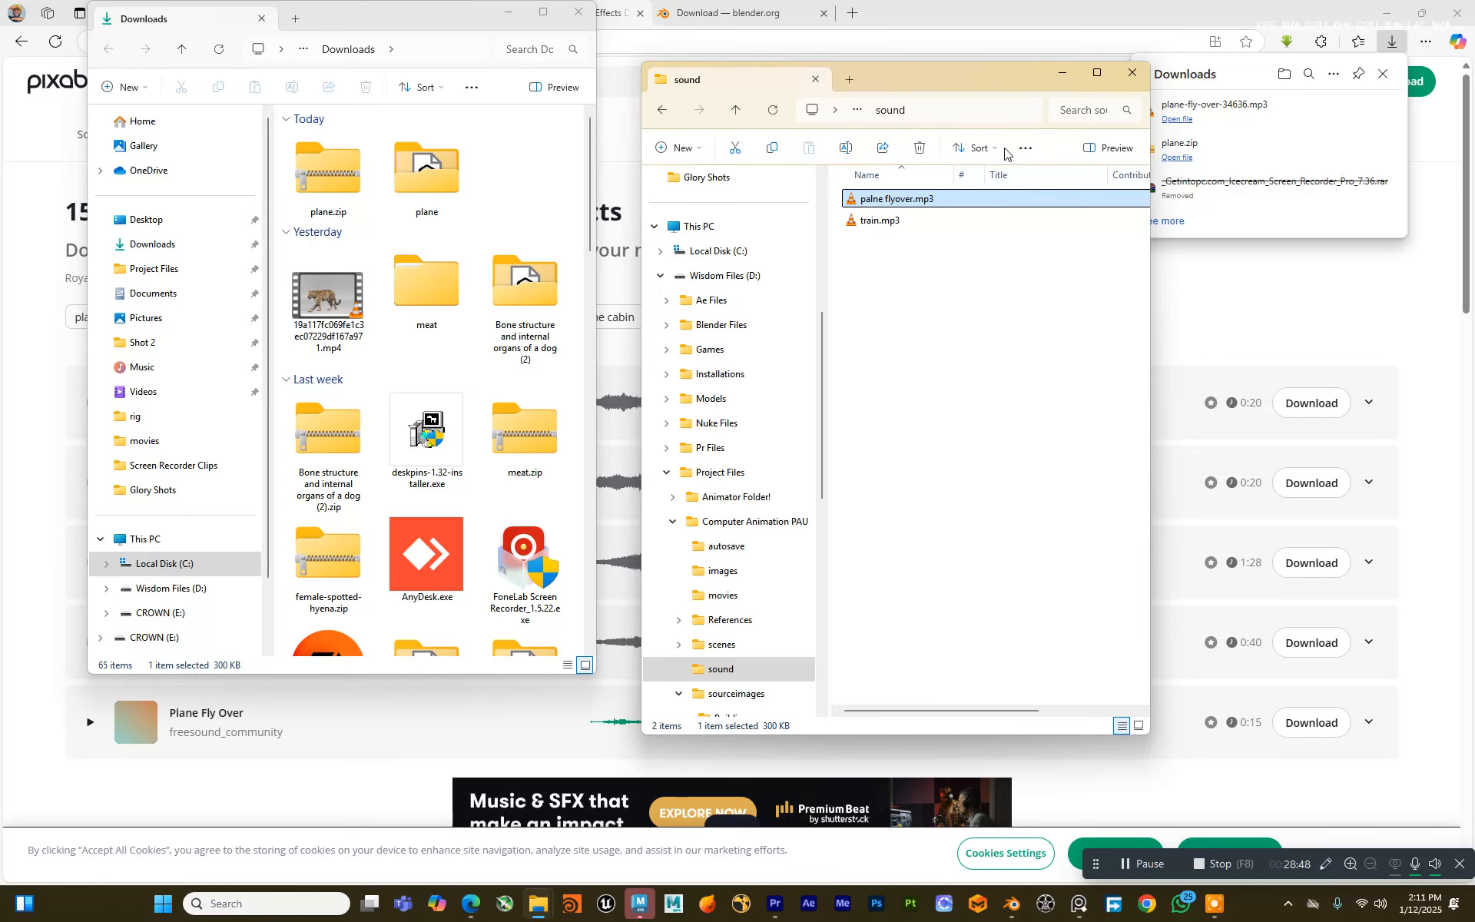
# Step: Minimize both file windows and switch to the Maya window with the newly opened Trainstation_PAU_v1 scene
pyautogui.click(1052, 77)
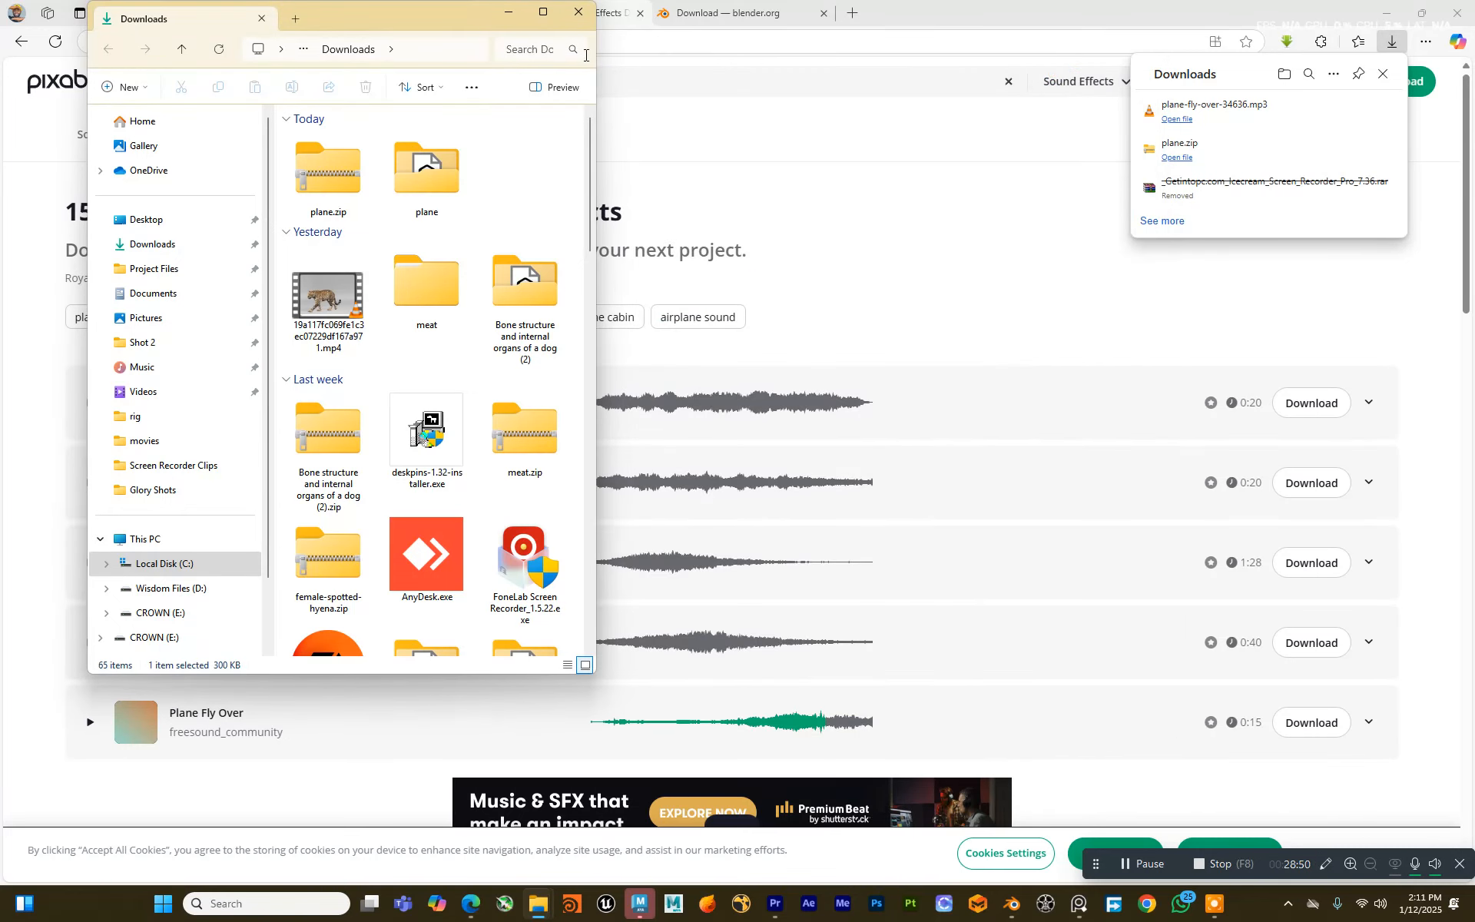
pyautogui.click(508, 15)
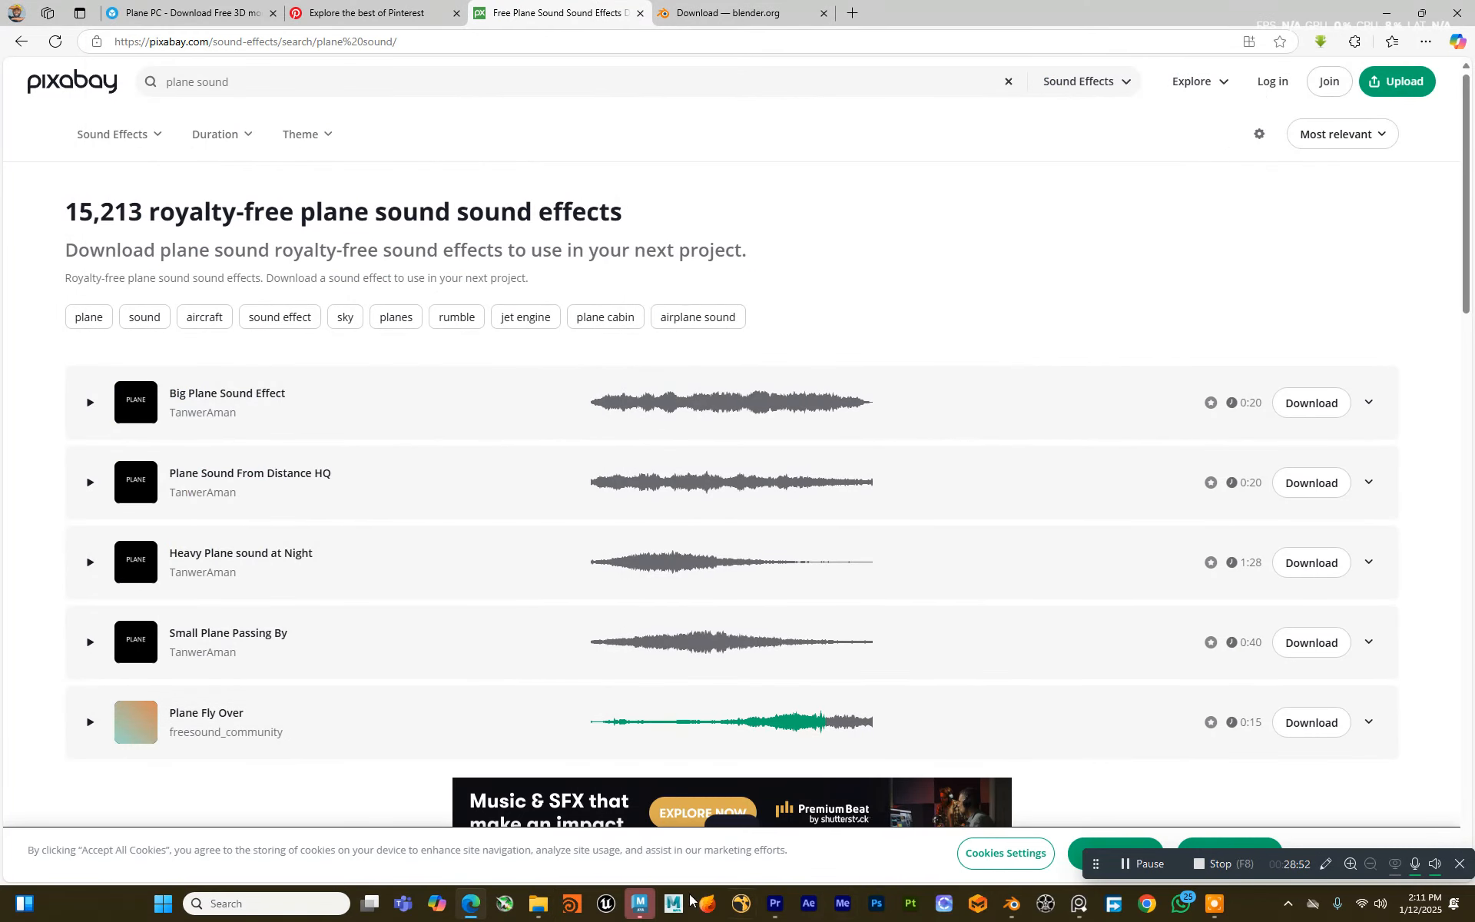
pyautogui.moveTo(539, 903)
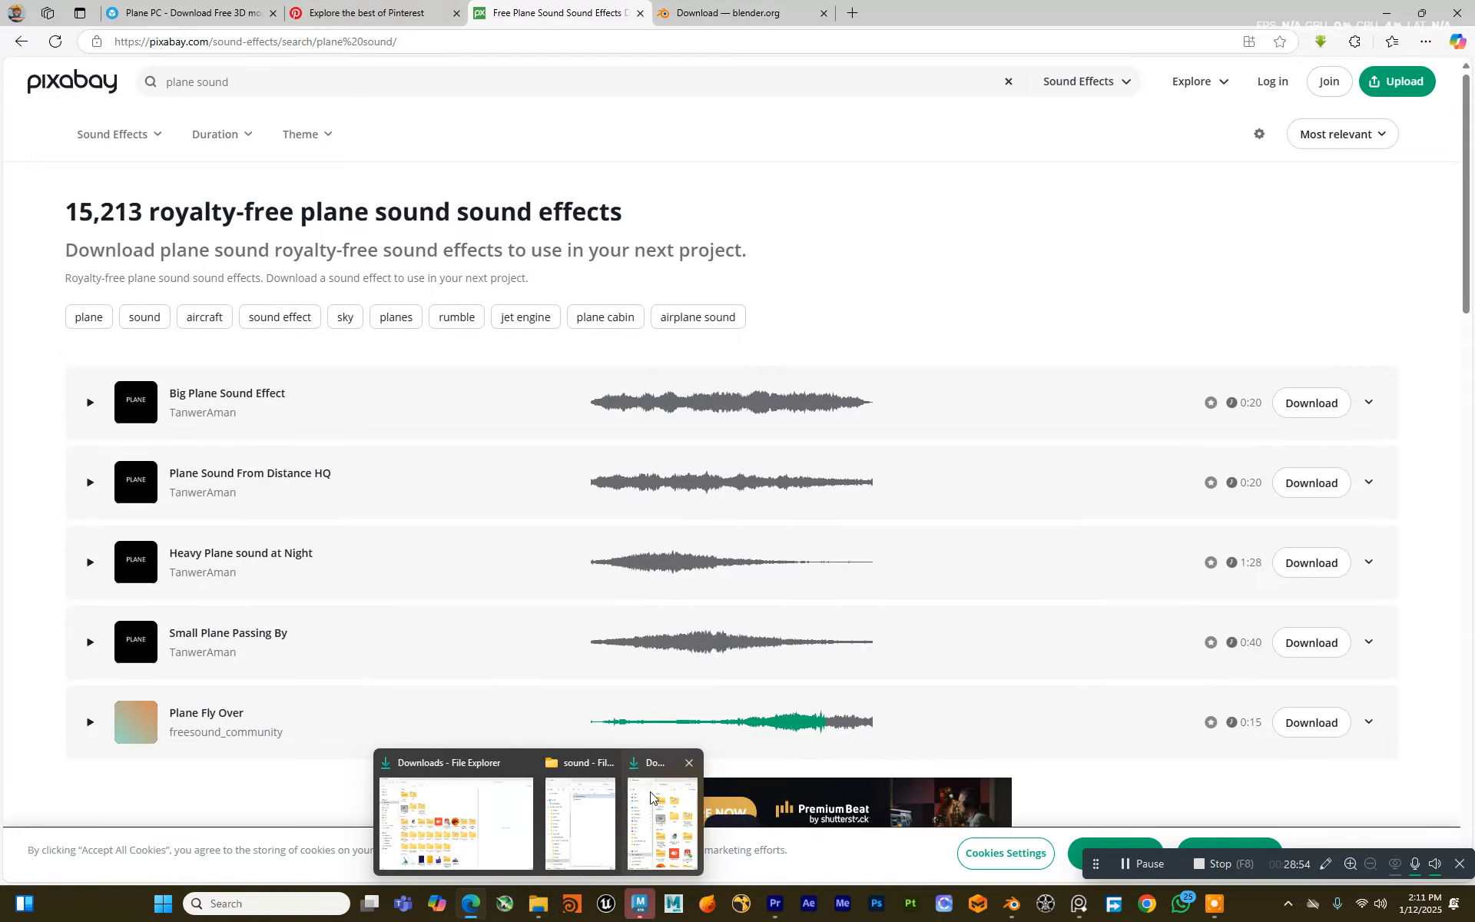
pyautogui.moveTo(651, 797)
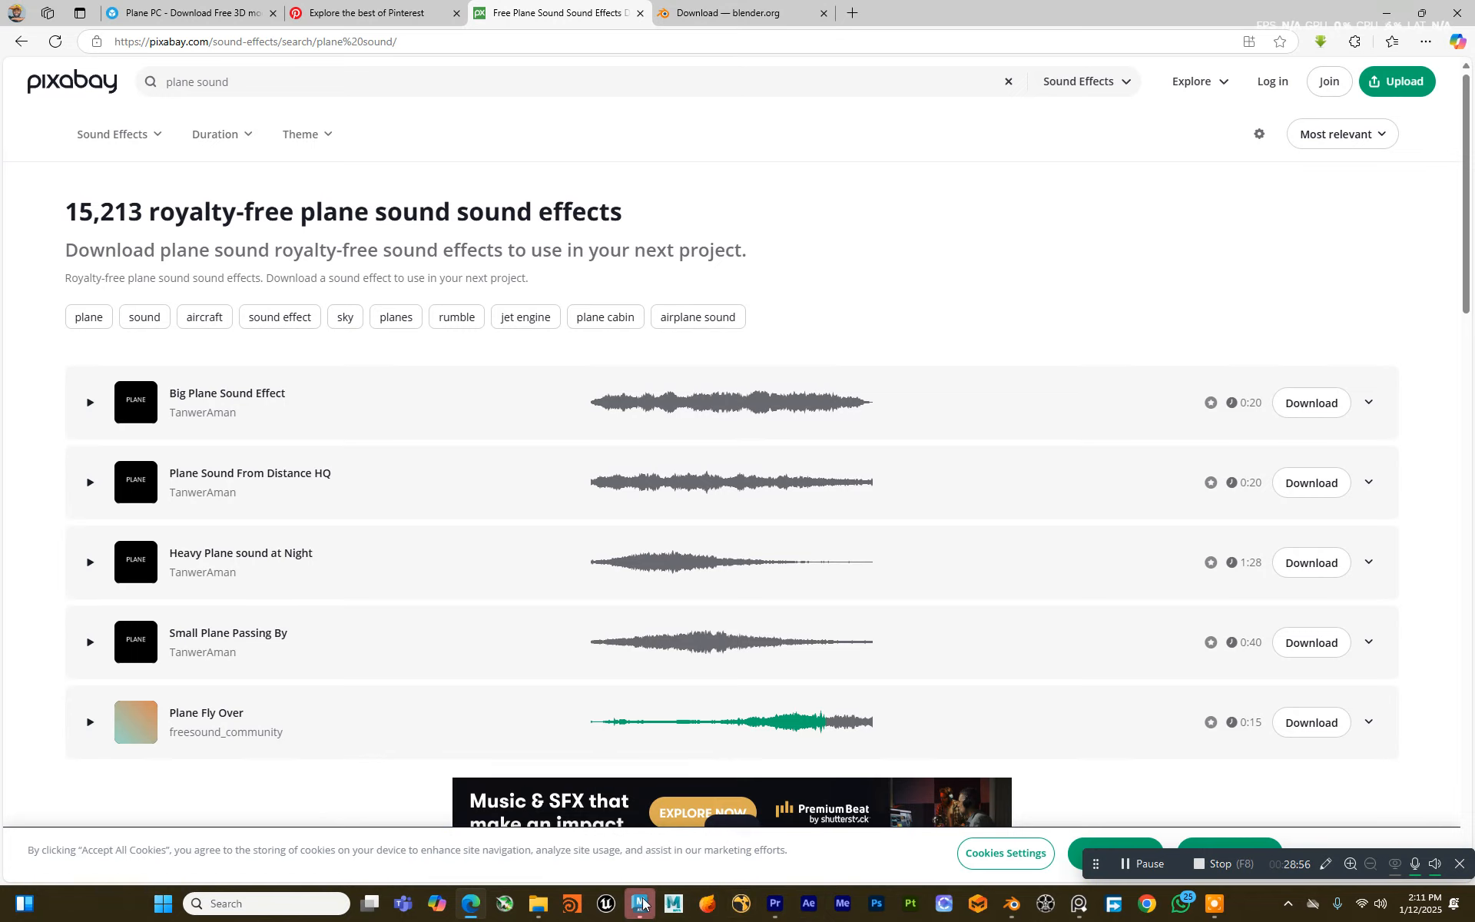
pyautogui.moveTo(640, 902)
pyautogui.click(644, 872)
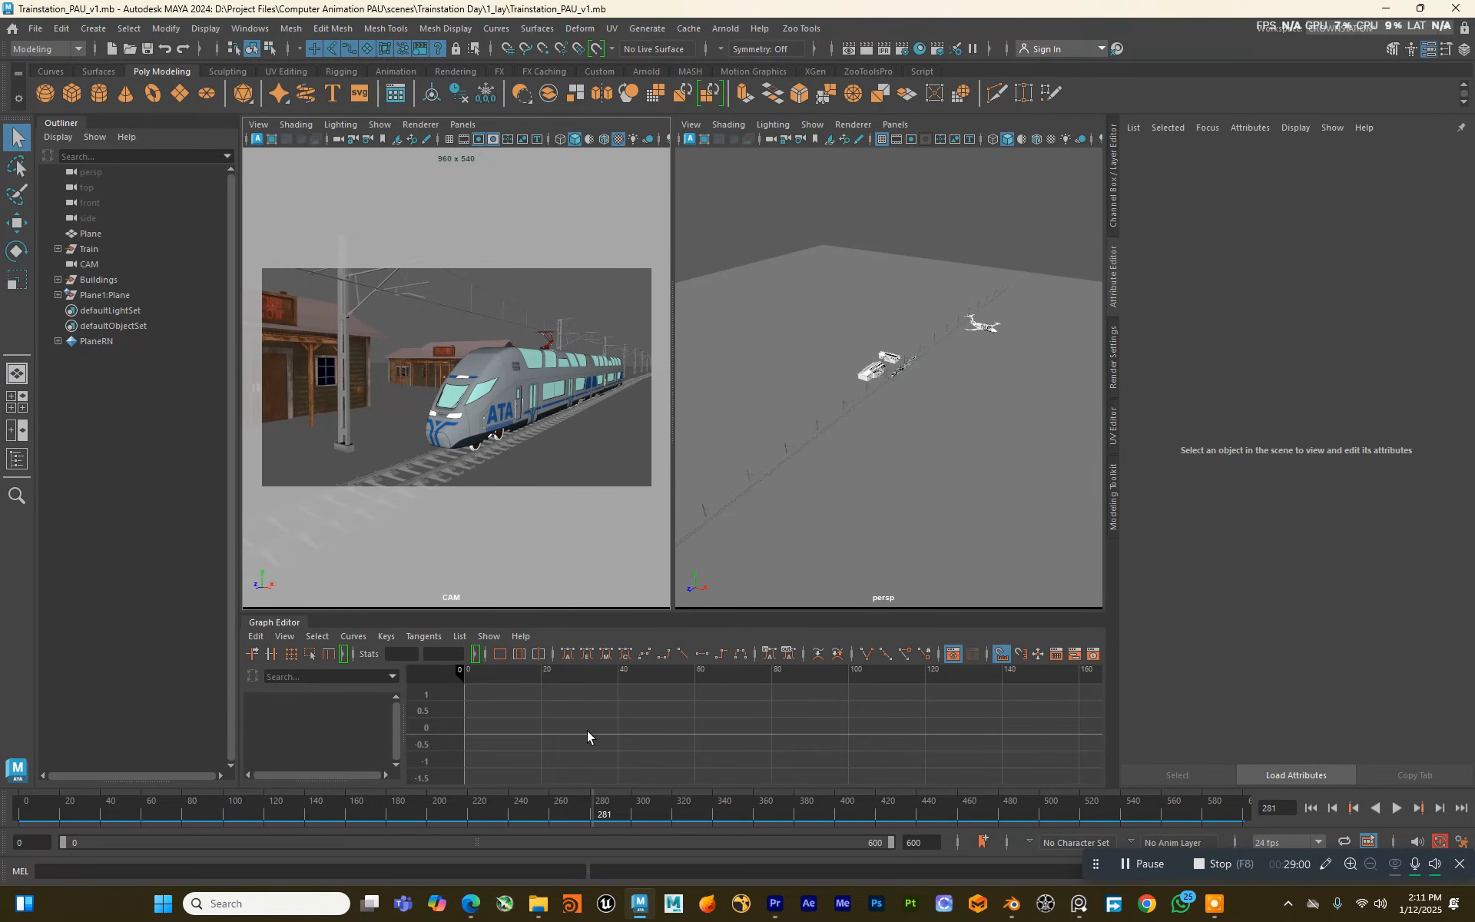
# Step: Bring up the Playblast options and set the encoding to H.264, keeping the qt format
pyautogui.rightClick(855, 812)
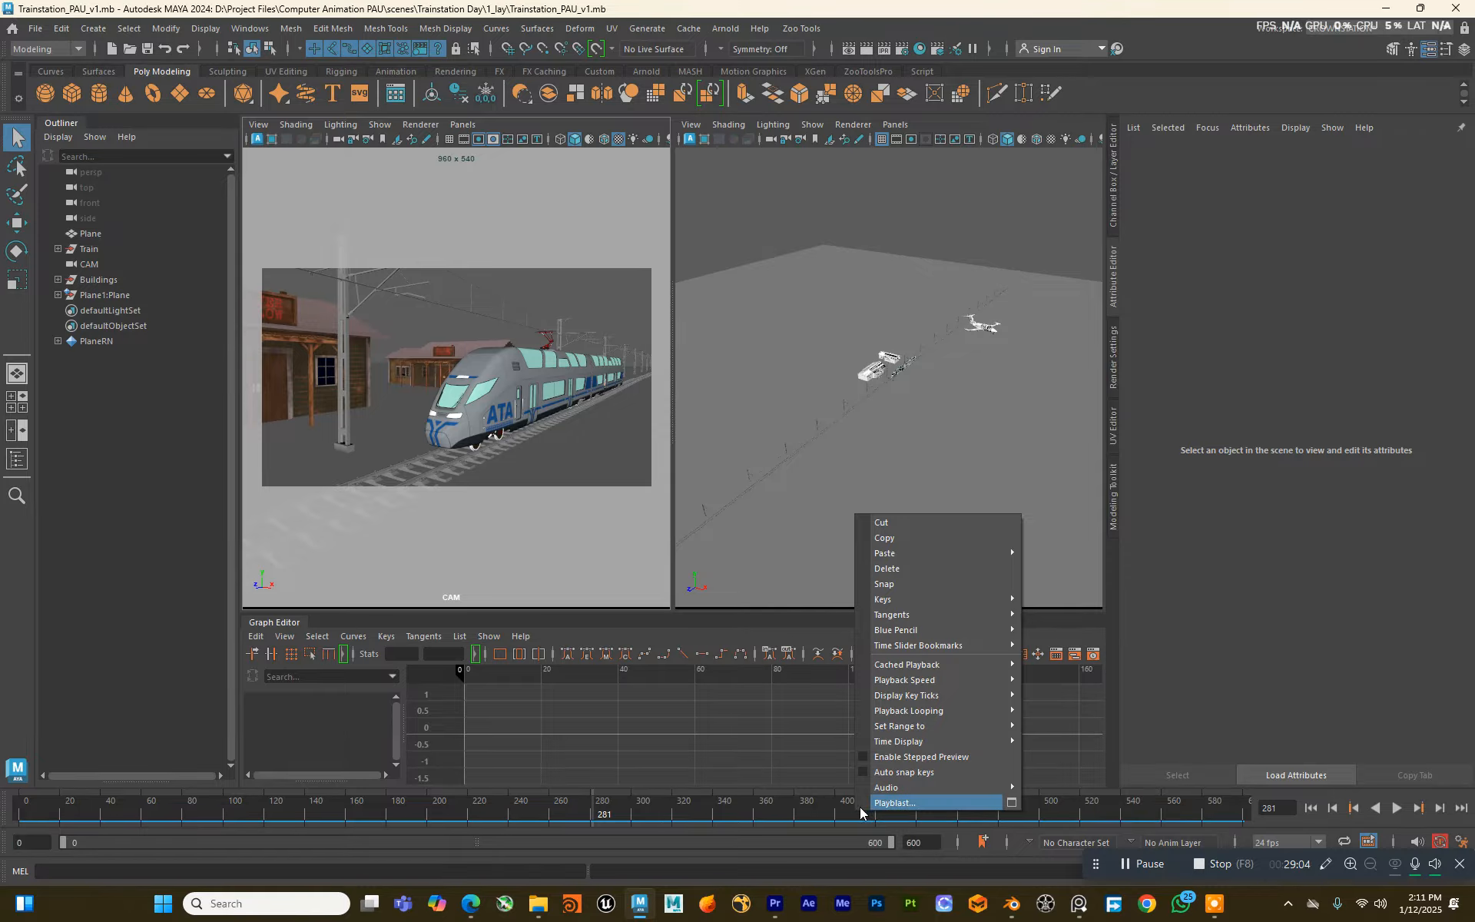
pyautogui.click(1012, 804)
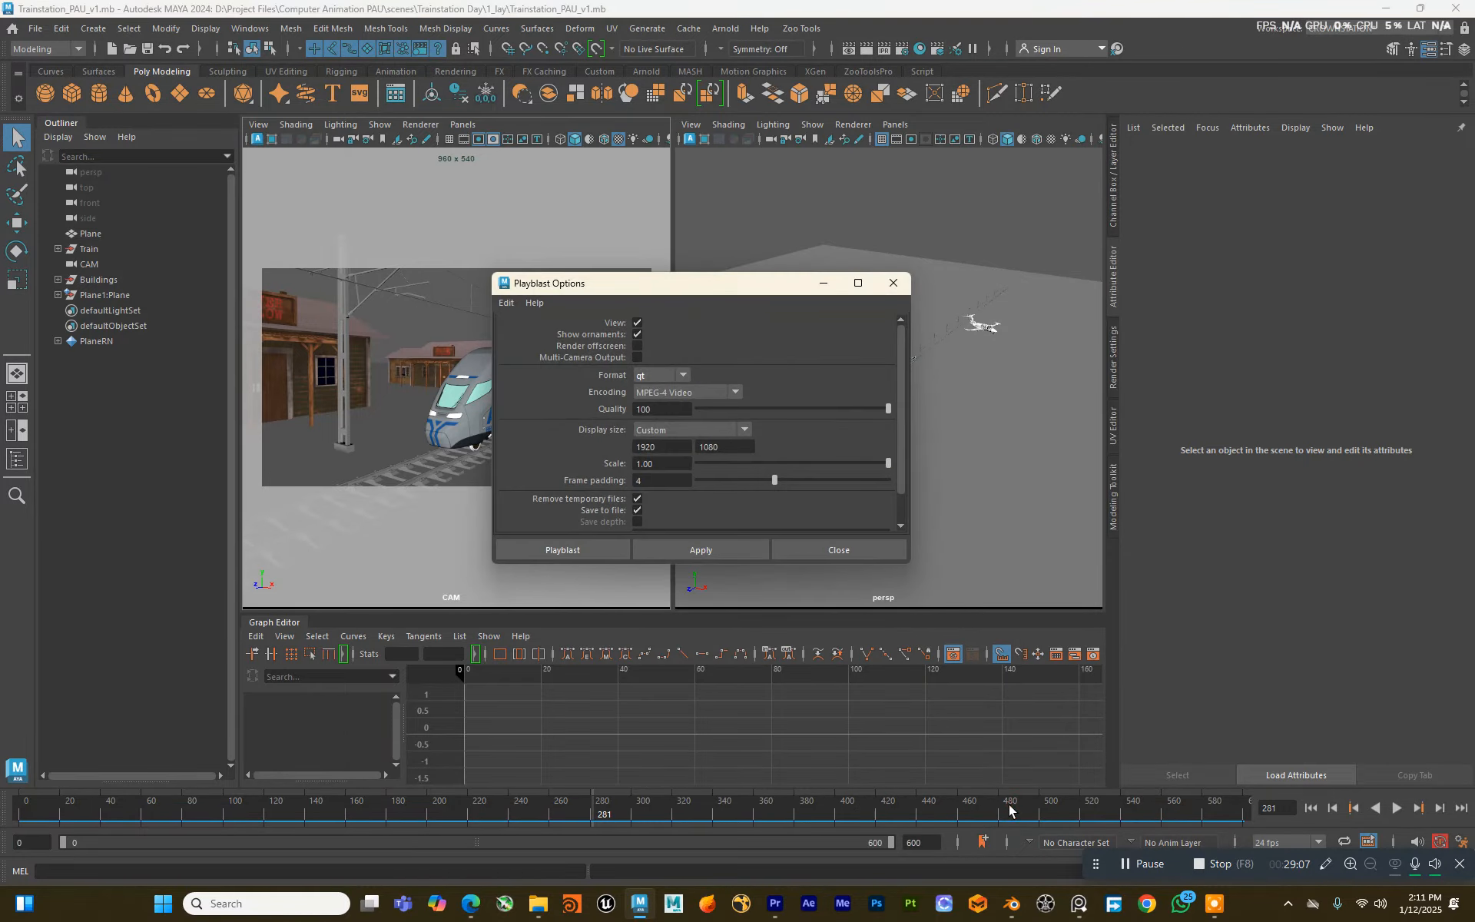
pyautogui.click(651, 377)
pyautogui.click(646, 377)
pyautogui.click(683, 375)
pyautogui.click(667, 394)
pyautogui.click(675, 393)
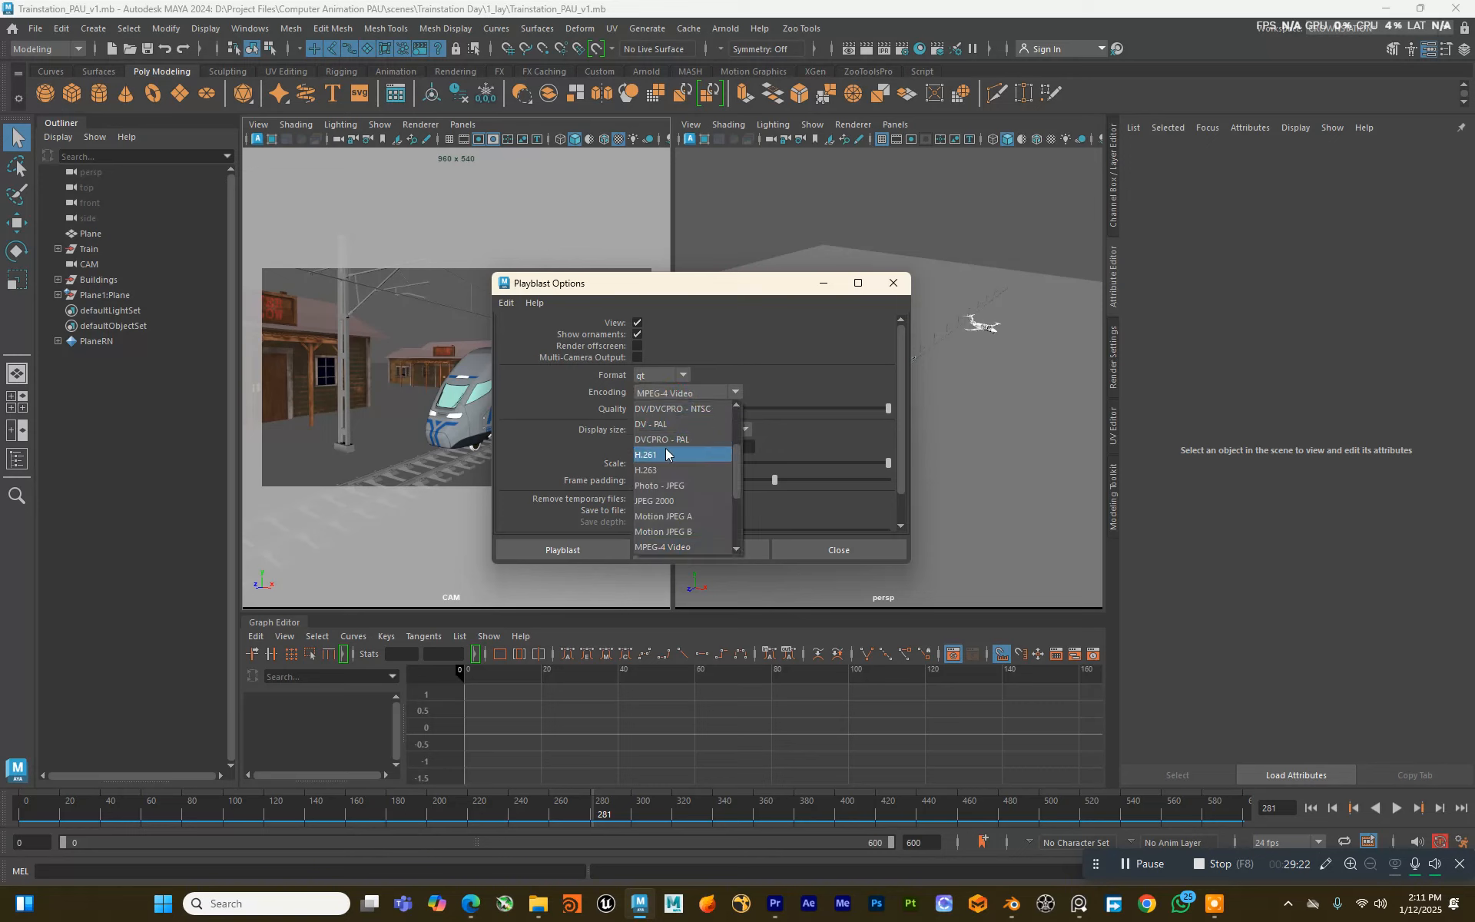
pyautogui.scroll(3, 653, 461)
pyautogui.click(653, 470)
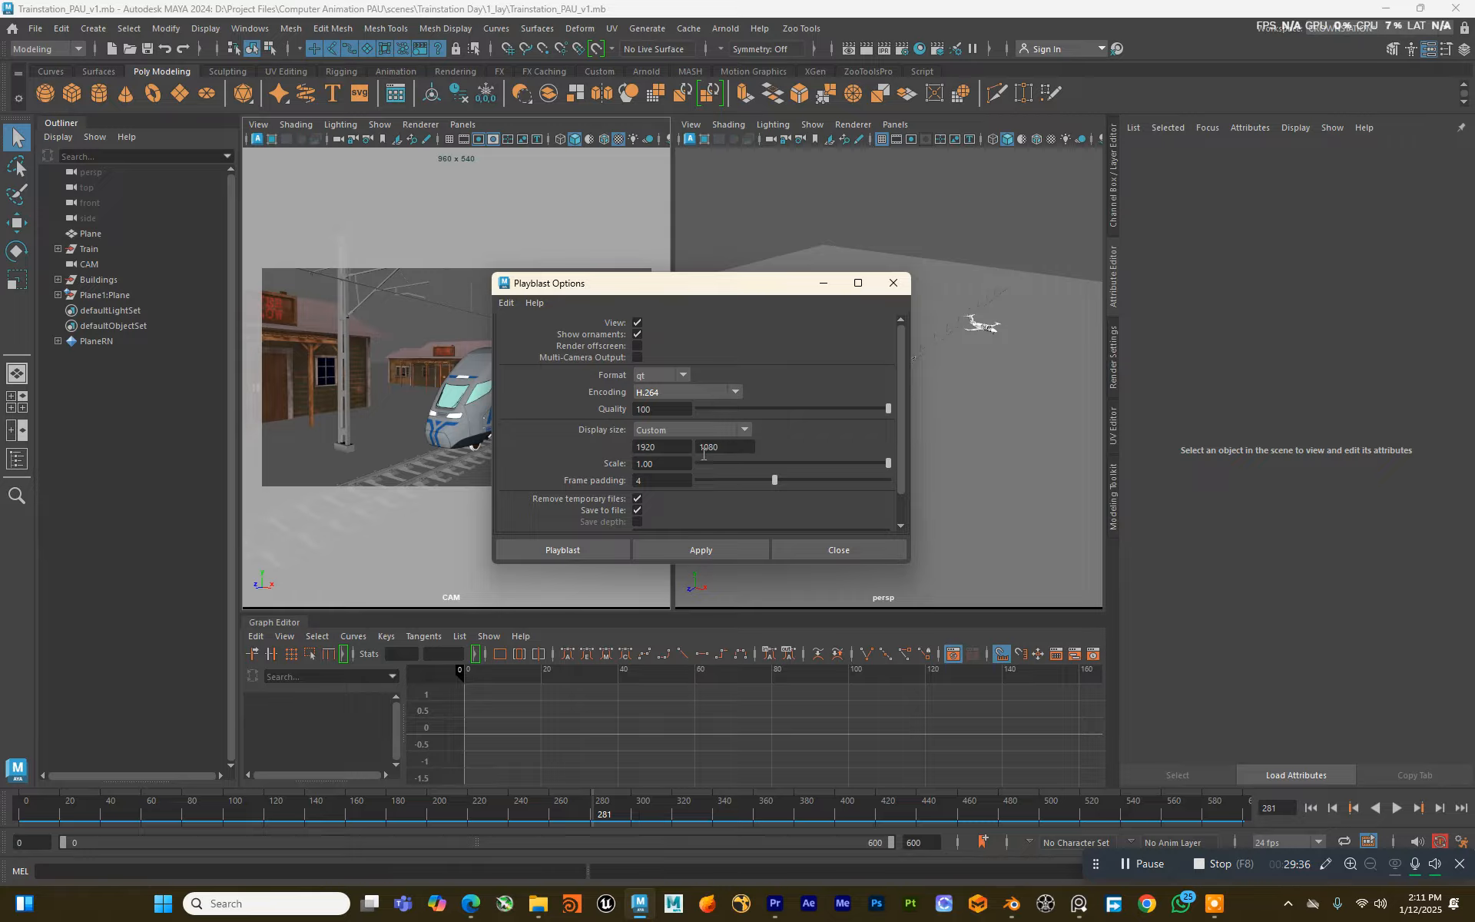
# Step: Keep the playblast display size on Custom at 1920 by 1080
pyautogui.click(743, 431)
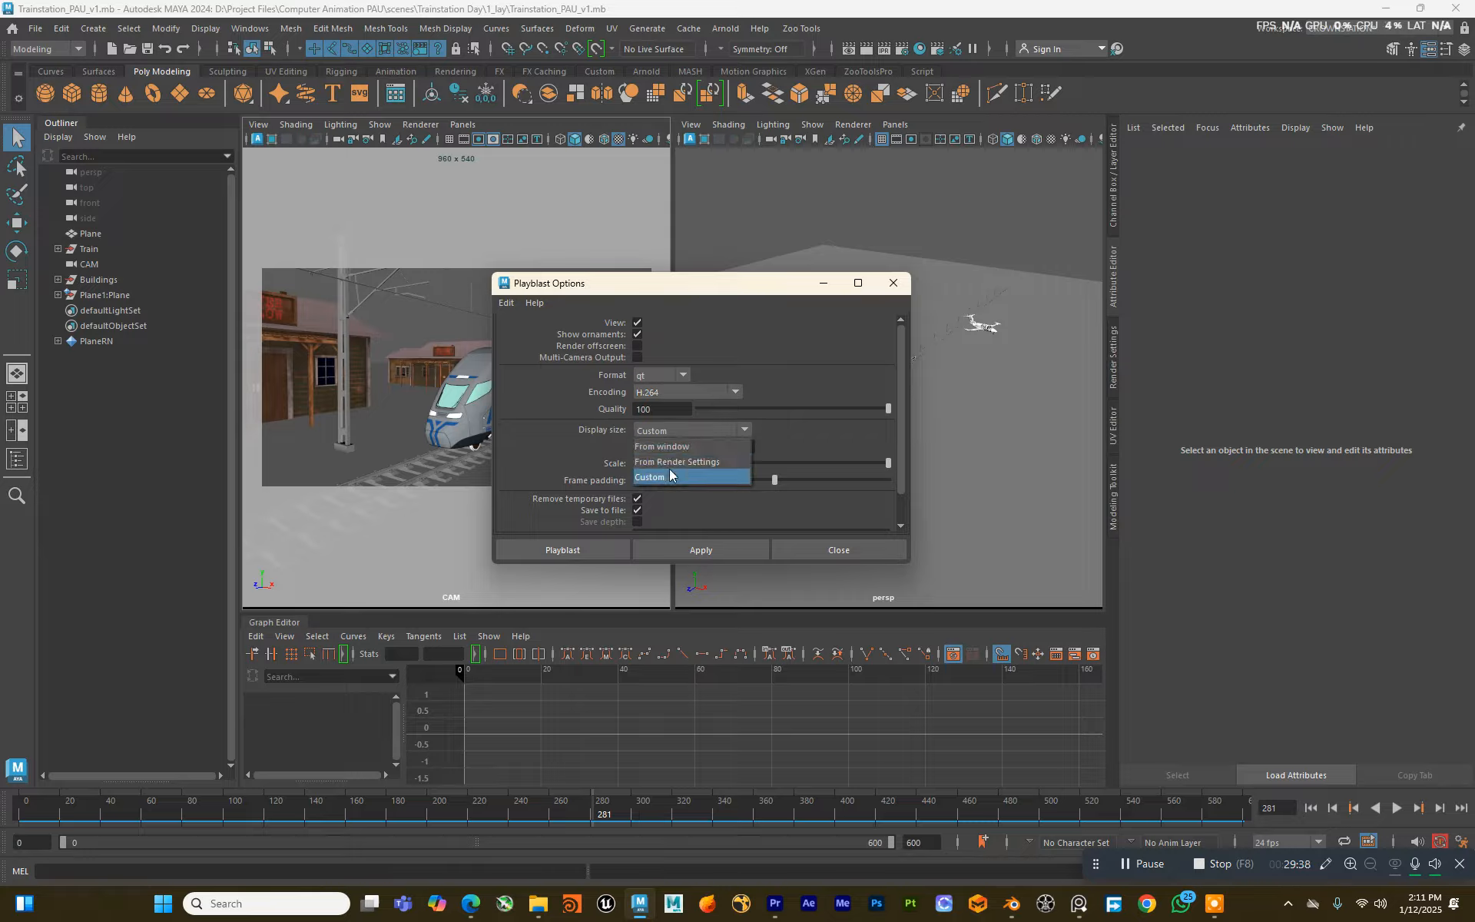
pyautogui.click(739, 429)
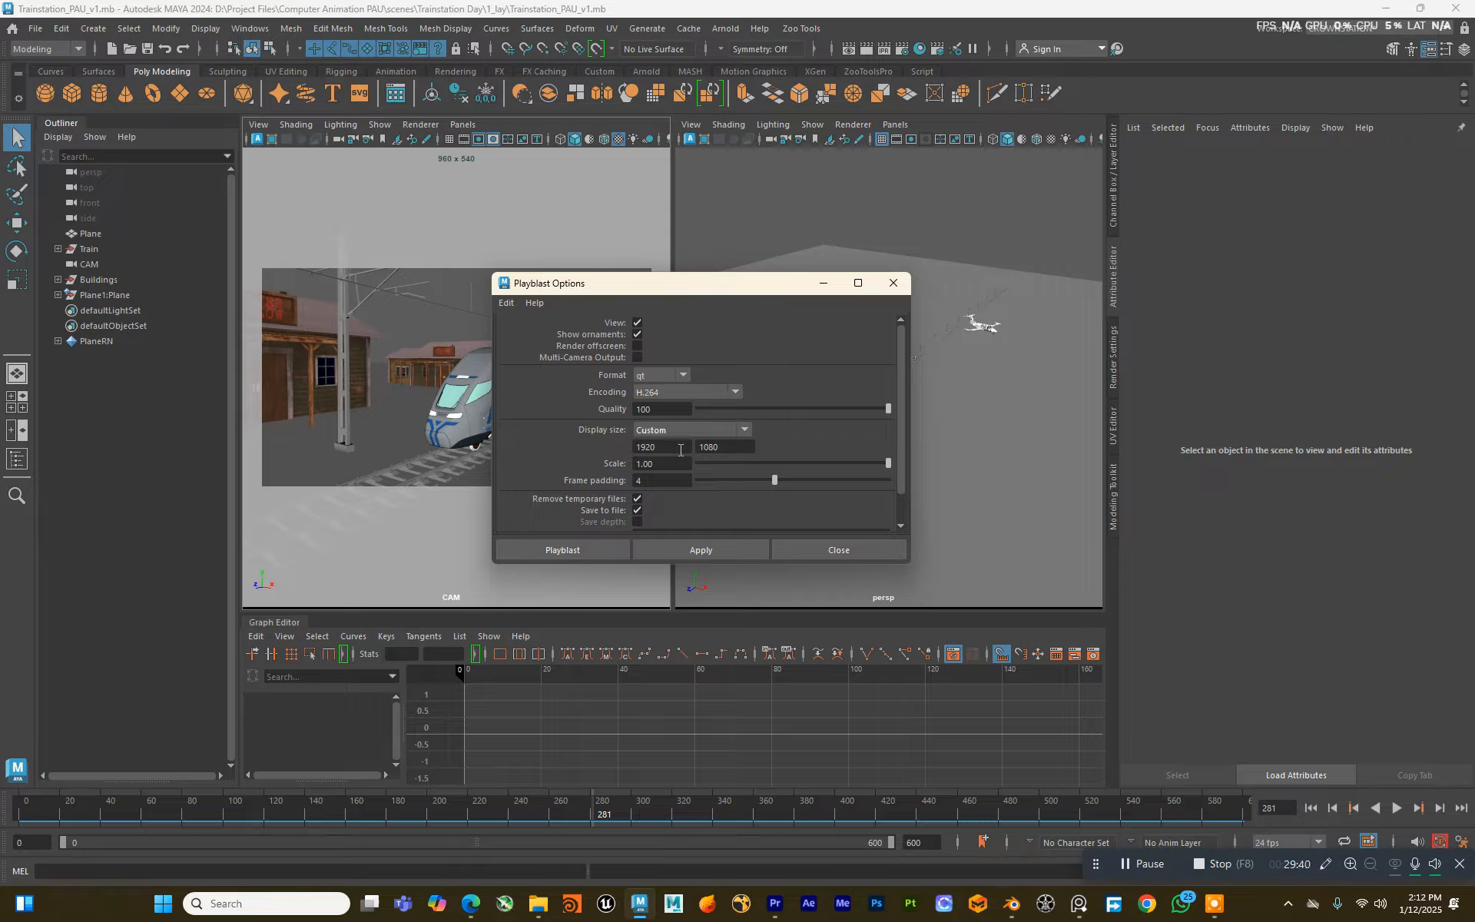
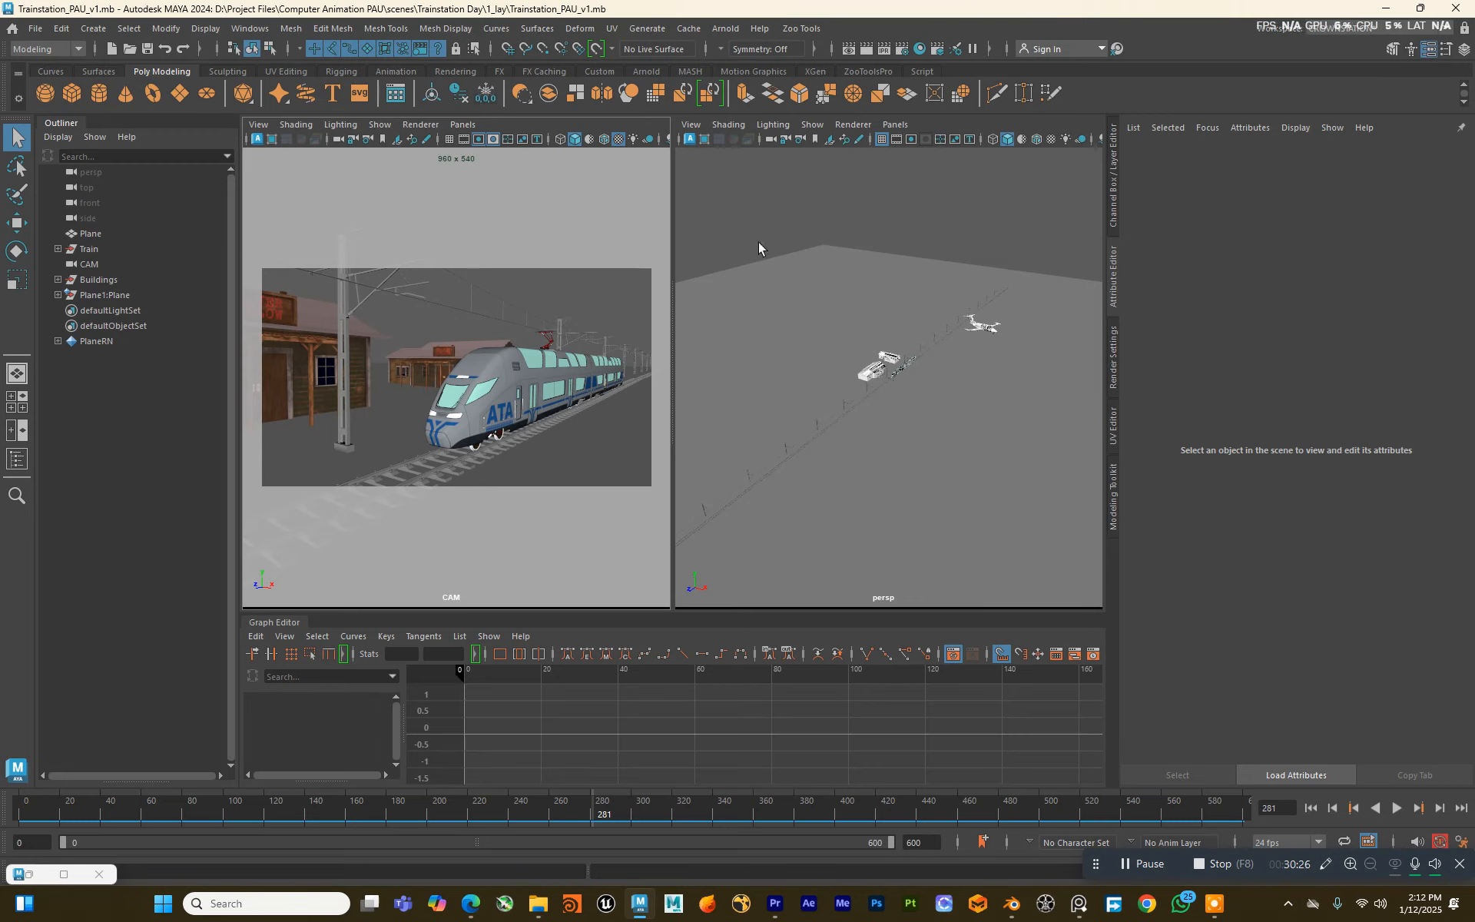
pyautogui.click(866, 231)
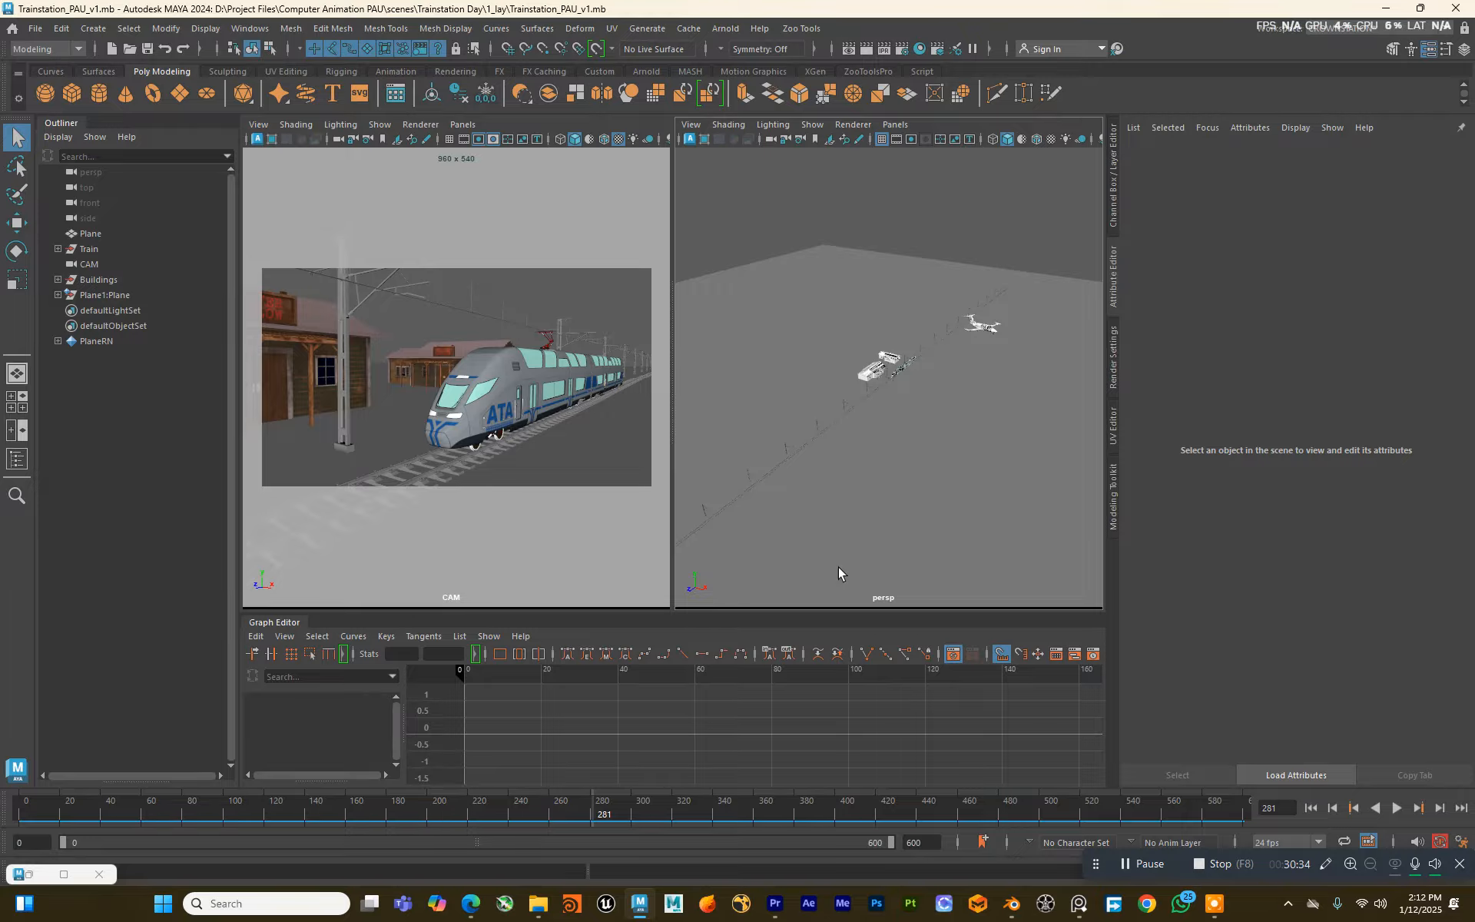
pyautogui.click(805, 205)
pyautogui.rightClick(828, 802)
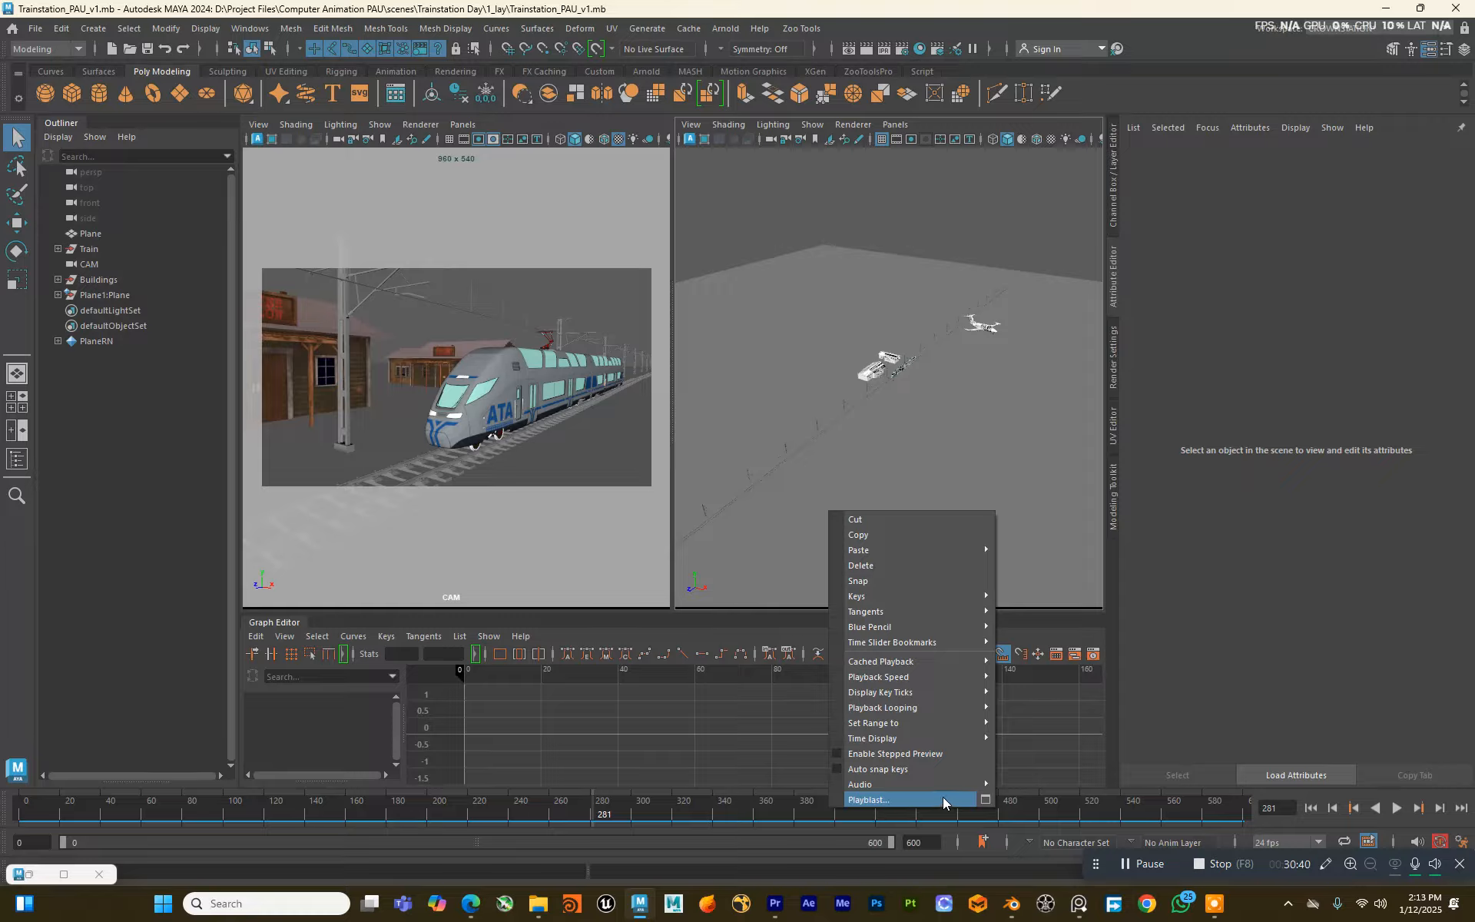
pyautogui.click(986, 799)
pyautogui.click(607, 552)
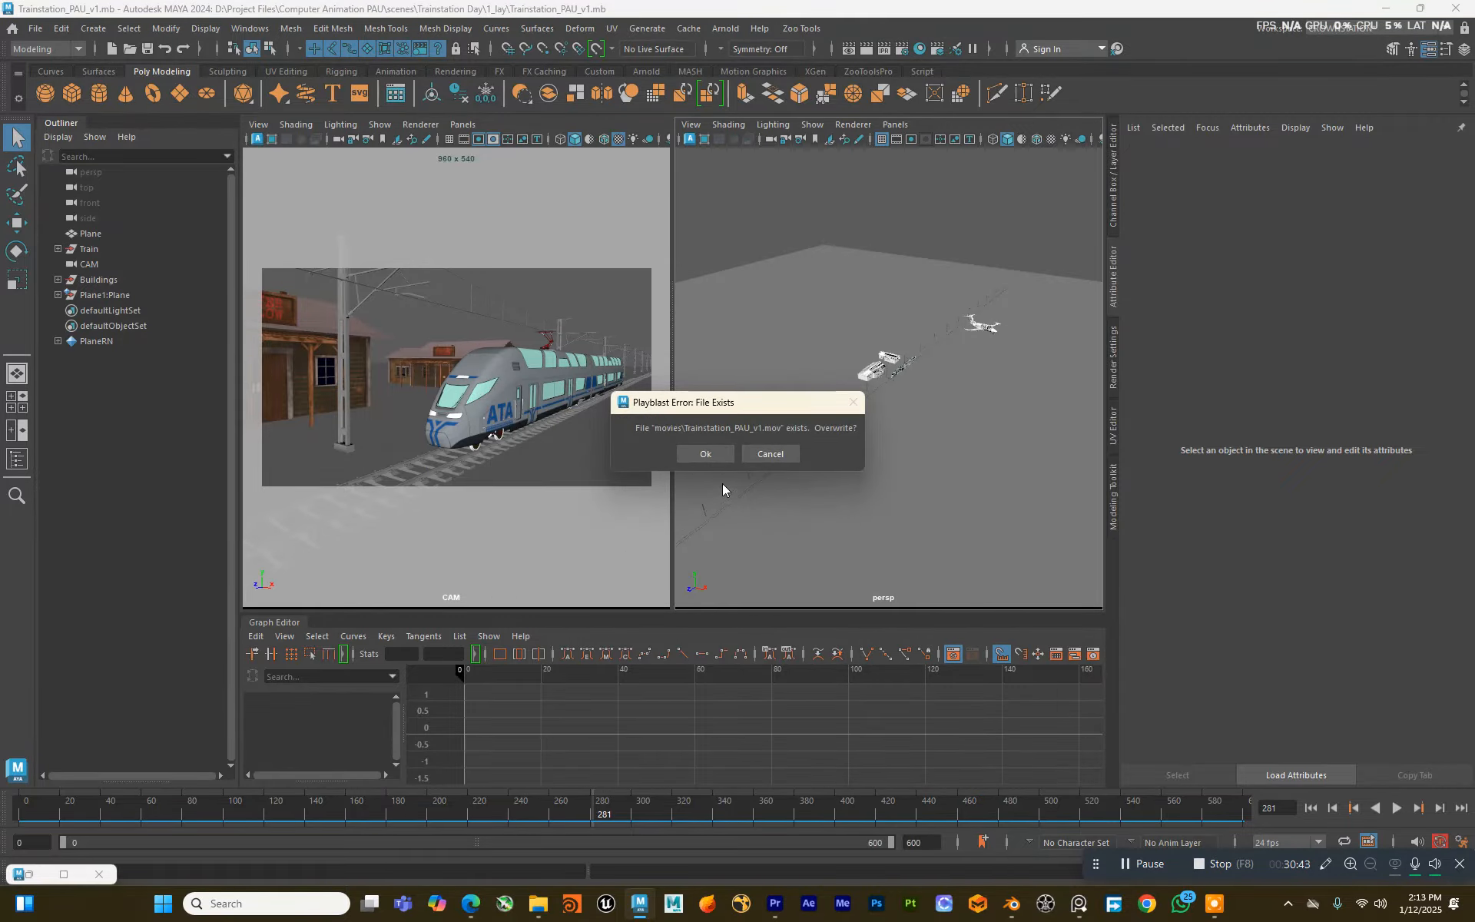
pyautogui.click(771, 453)
pyautogui.rightClick(802, 821)
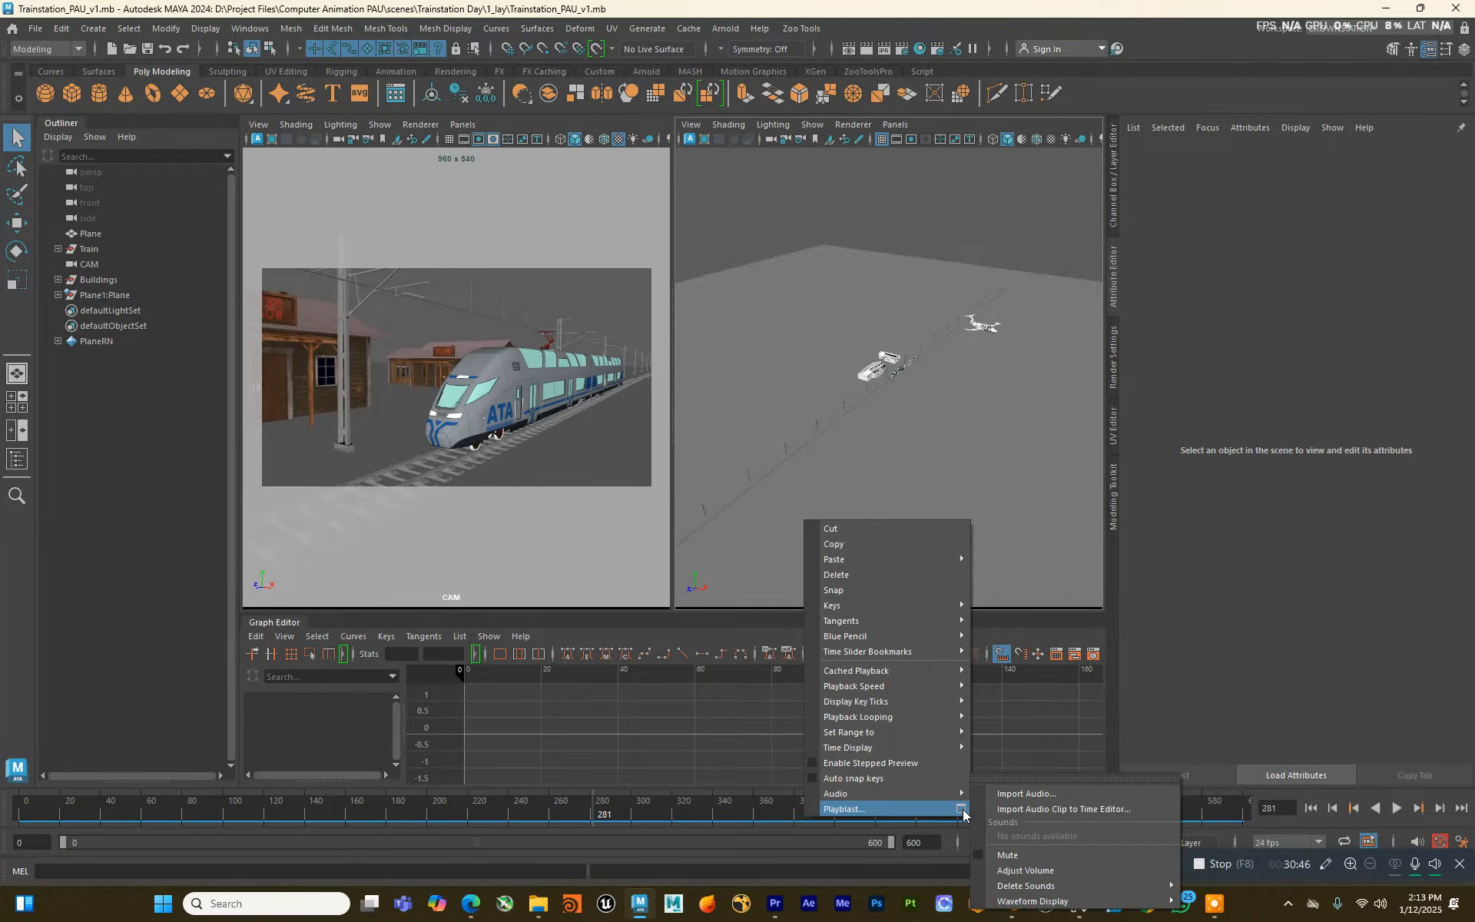
pyautogui.click(876, 805)
pyautogui.click(769, 456)
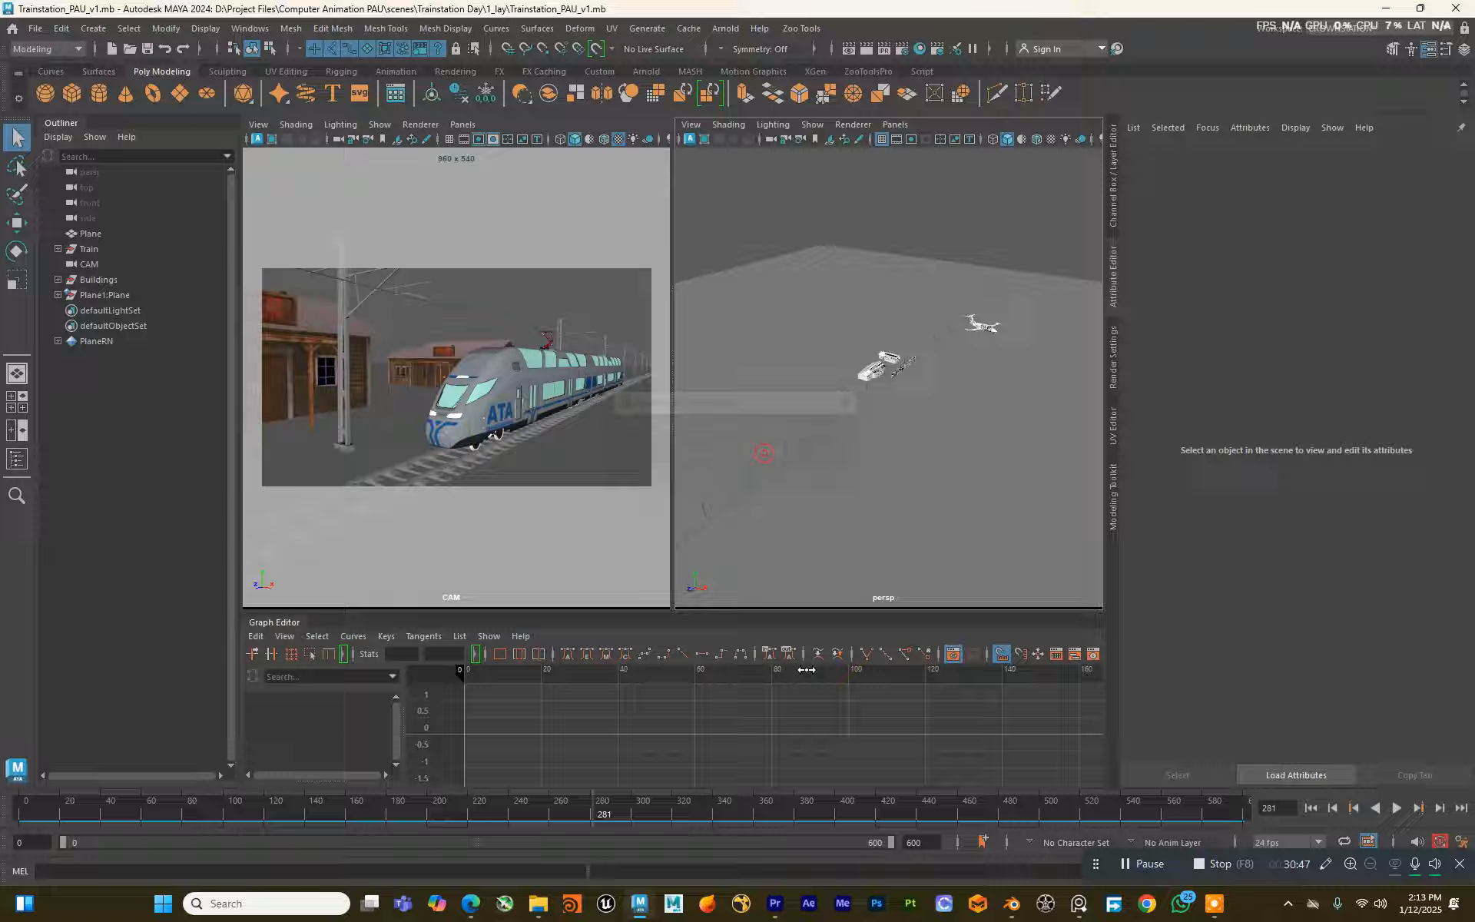
# Step: Reopen the Playblast options and rename the movie file to Trainstation_PAU_v3
pyautogui.rightClick(833, 807)
pyautogui.click(988, 794)
pyautogui.scroll(-5, 724, 527)
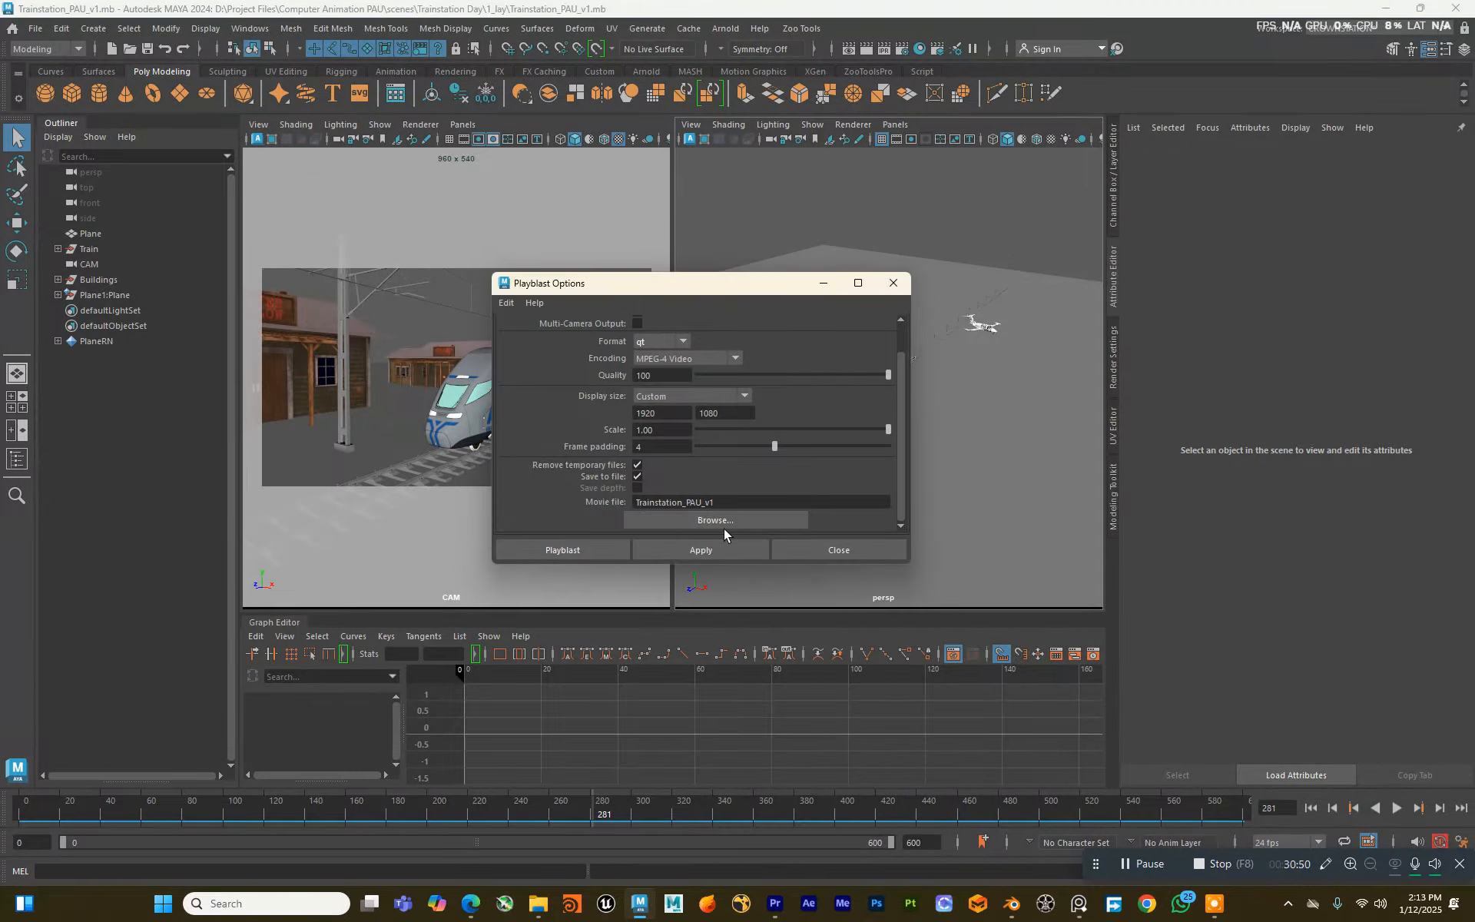
pyautogui.click(726, 503)
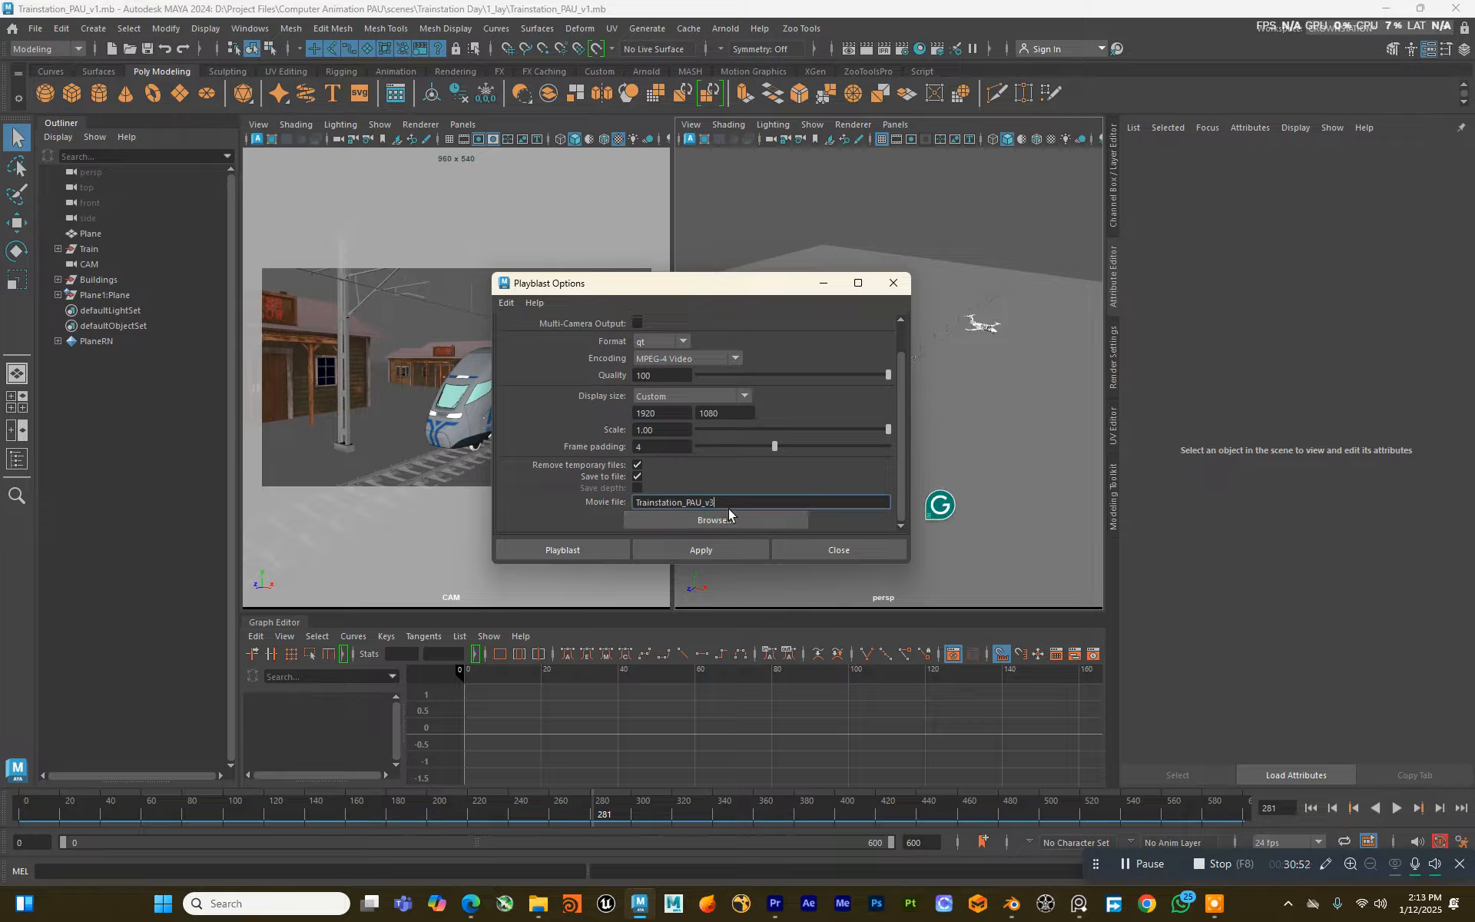
# Step: Save the current settings in the Playblast options
pyautogui.click(506, 303)
pyautogui.click(508, 304)
pyautogui.click(509, 306)
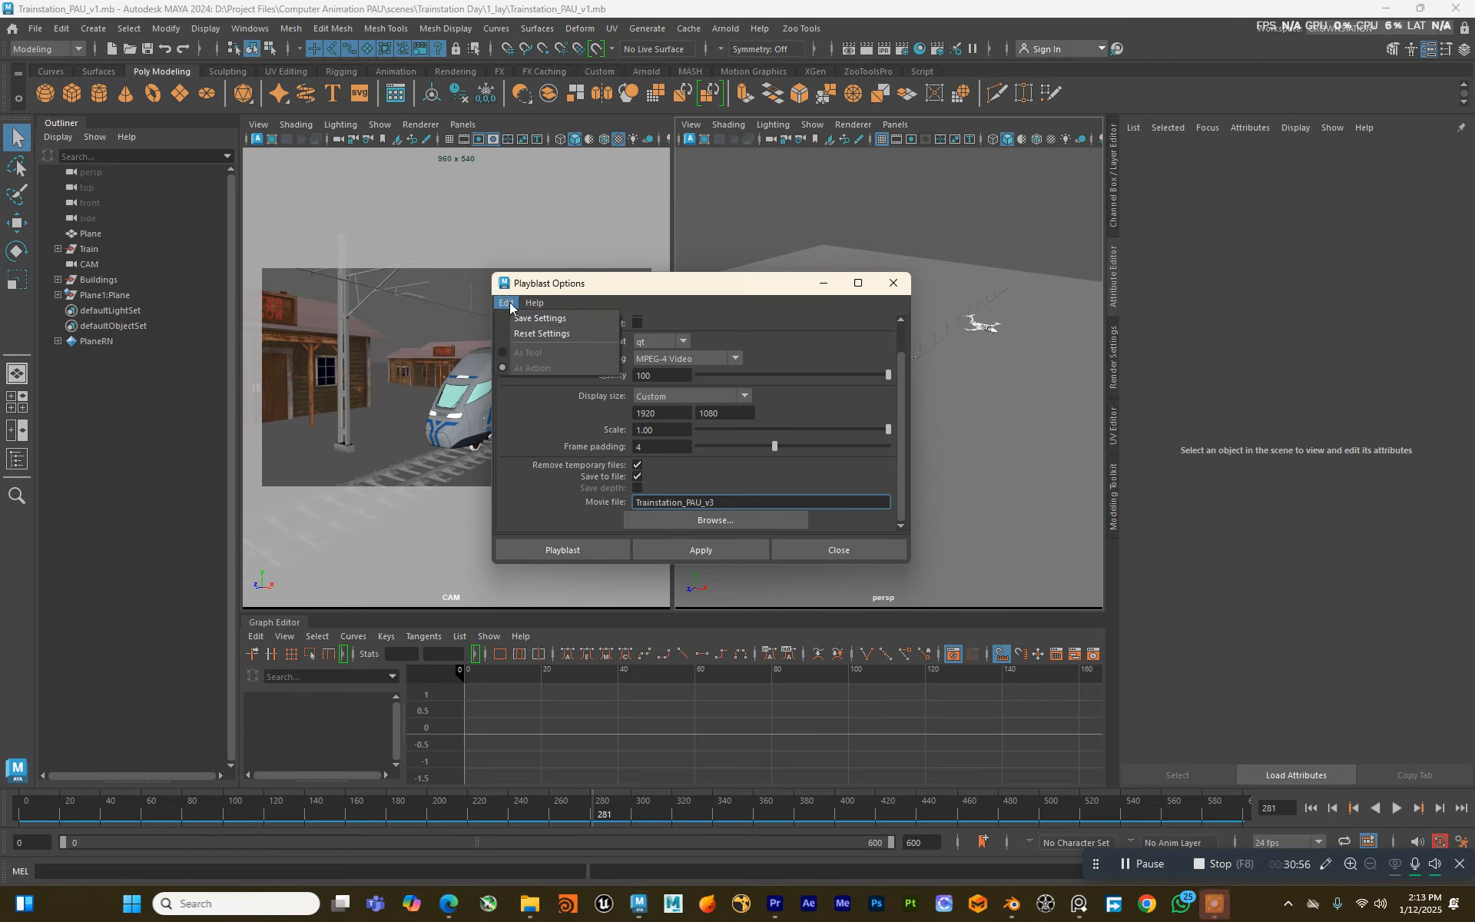
pyautogui.click(510, 306)
pyautogui.click(513, 306)
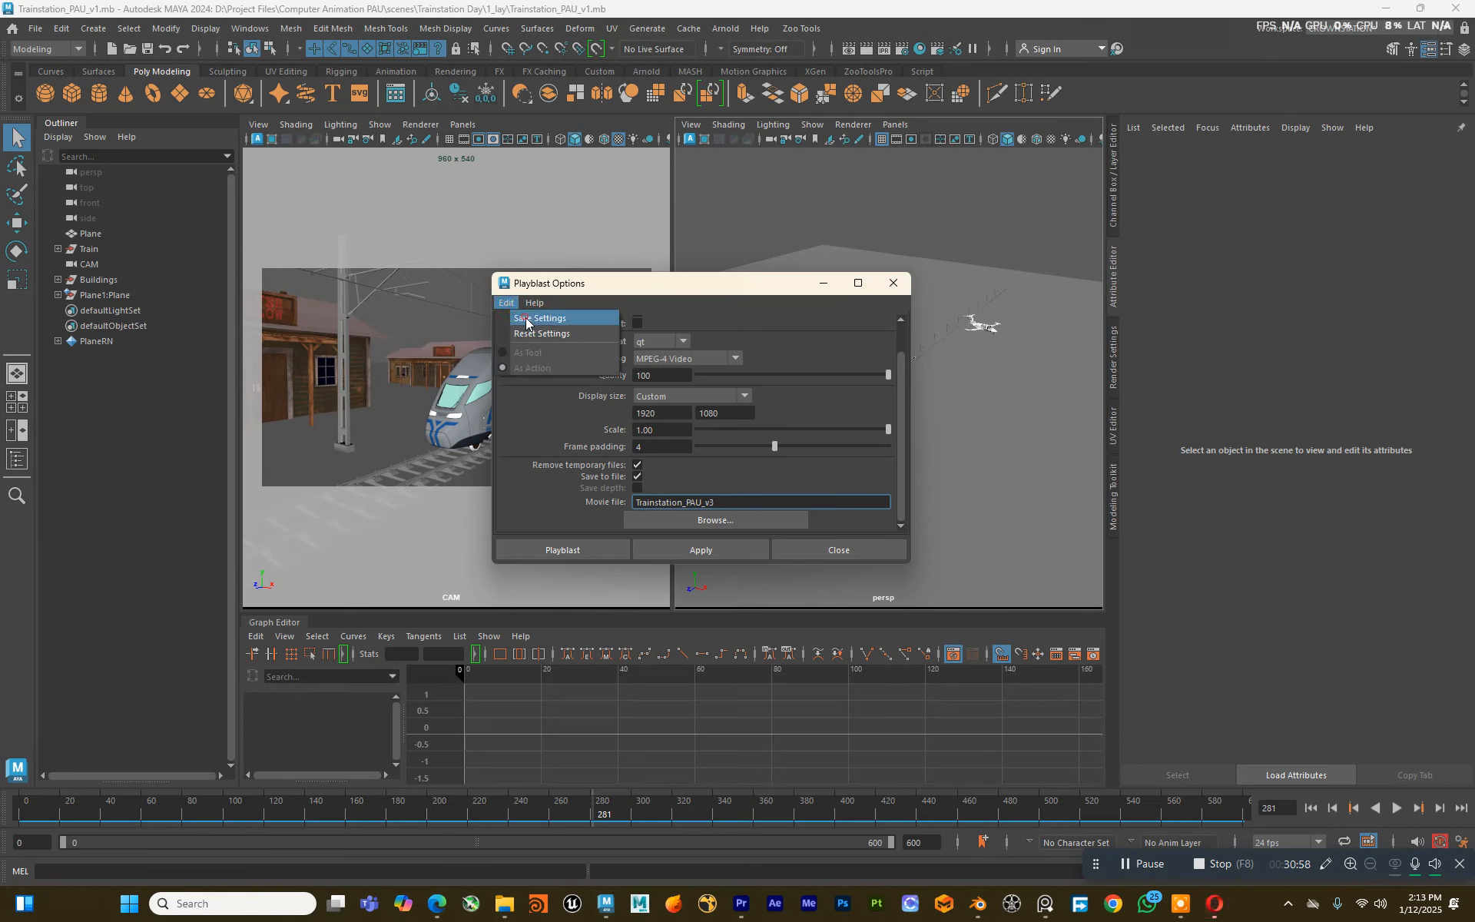
pyautogui.click(526, 320)
pyautogui.click(605, 551)
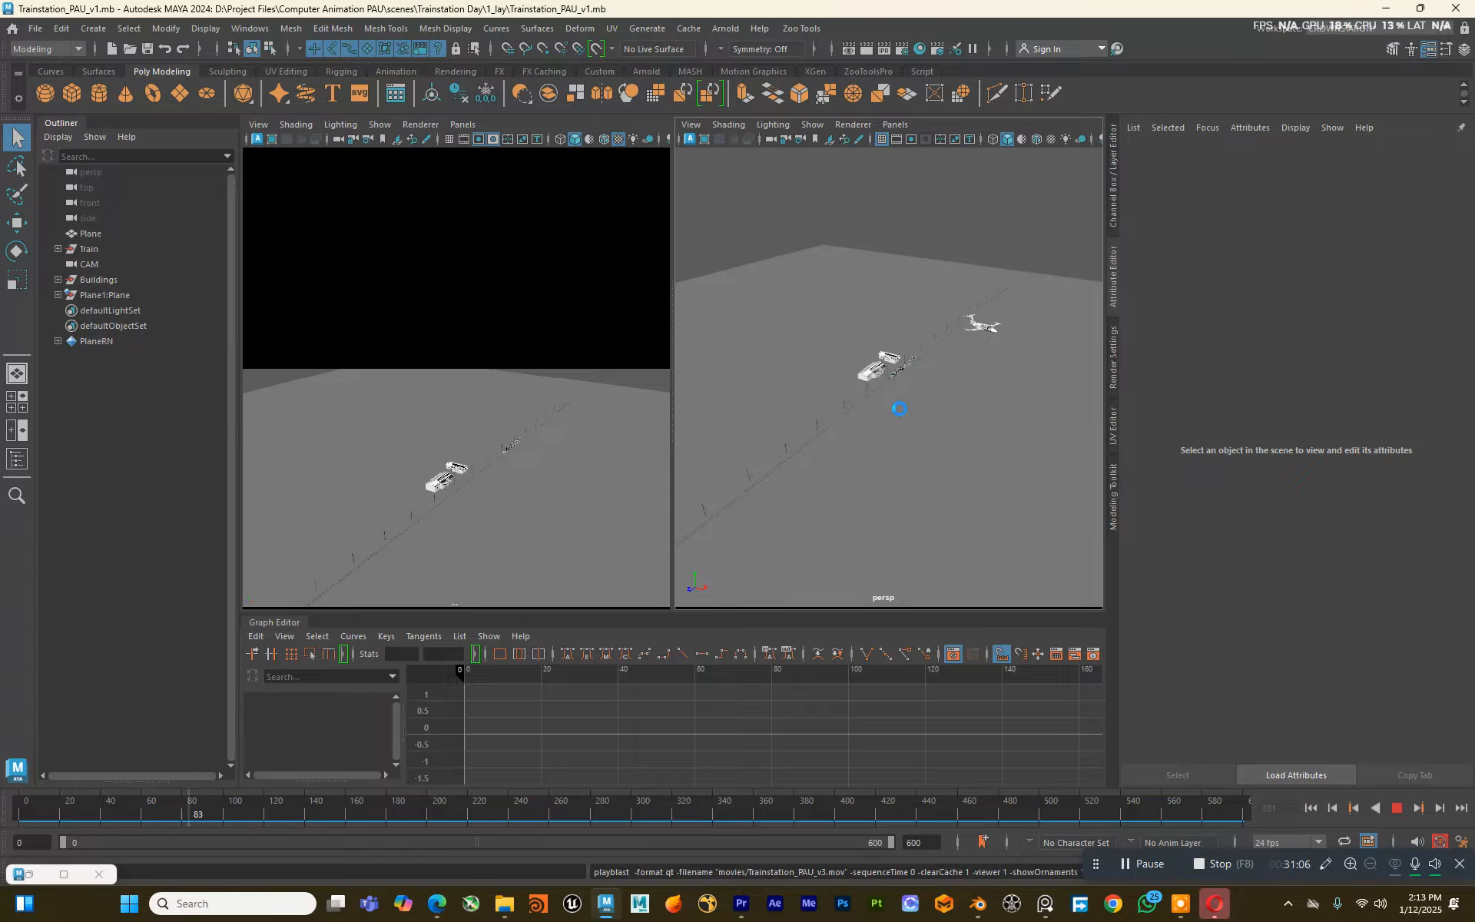
pyautogui.press('Escape')
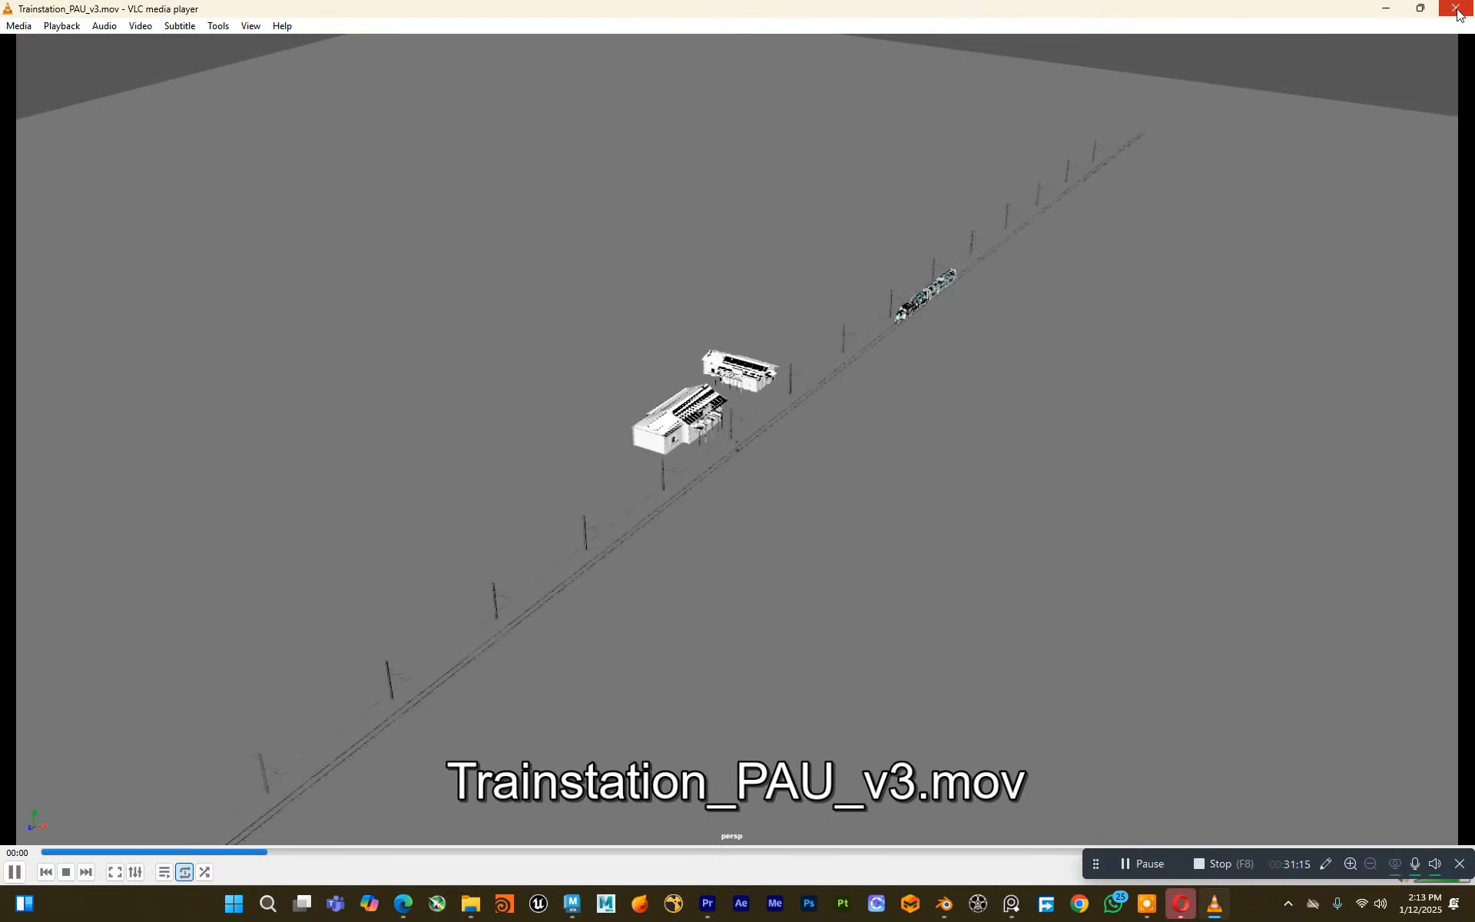
pyautogui.click(1458, 11)
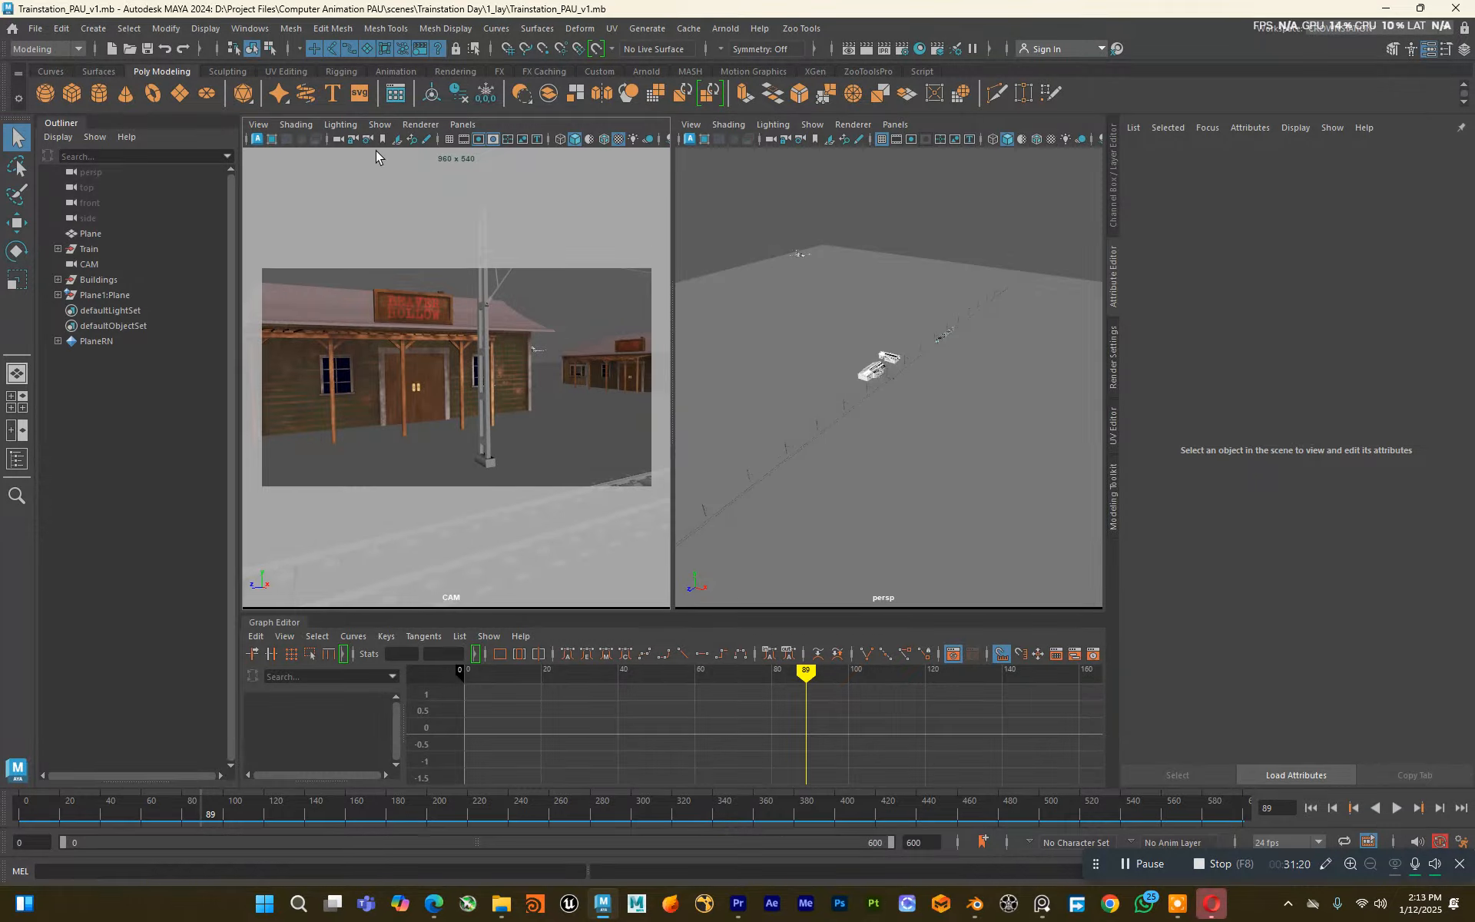
# Step: Check the CAM camera's far clip plane in its attributes and make the CAM view the active view
pyautogui.scroll(5, 874, 375)
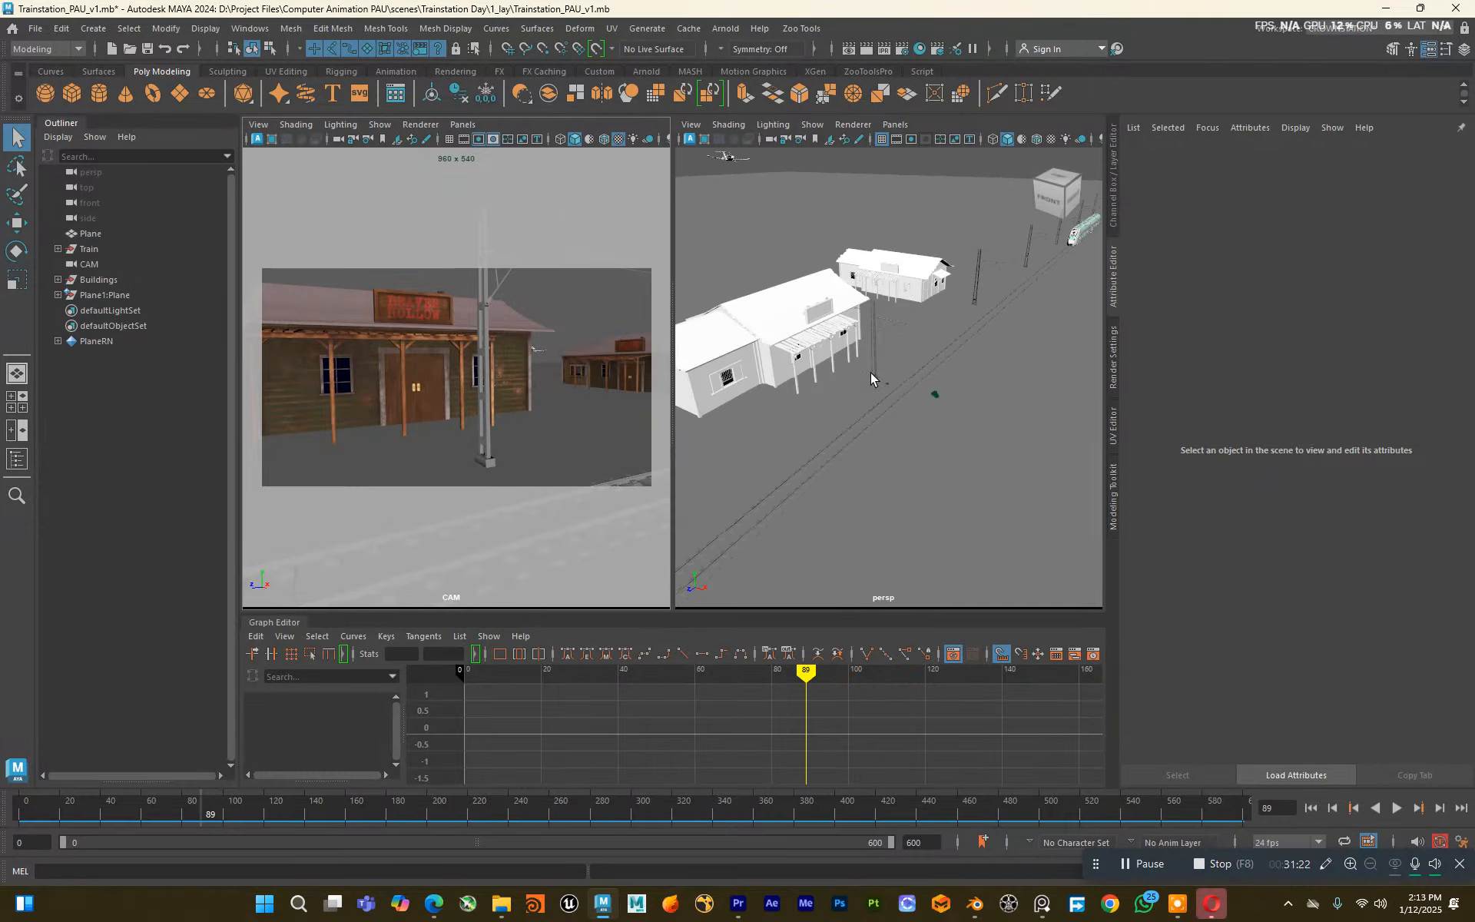
pyautogui.click(370, 140)
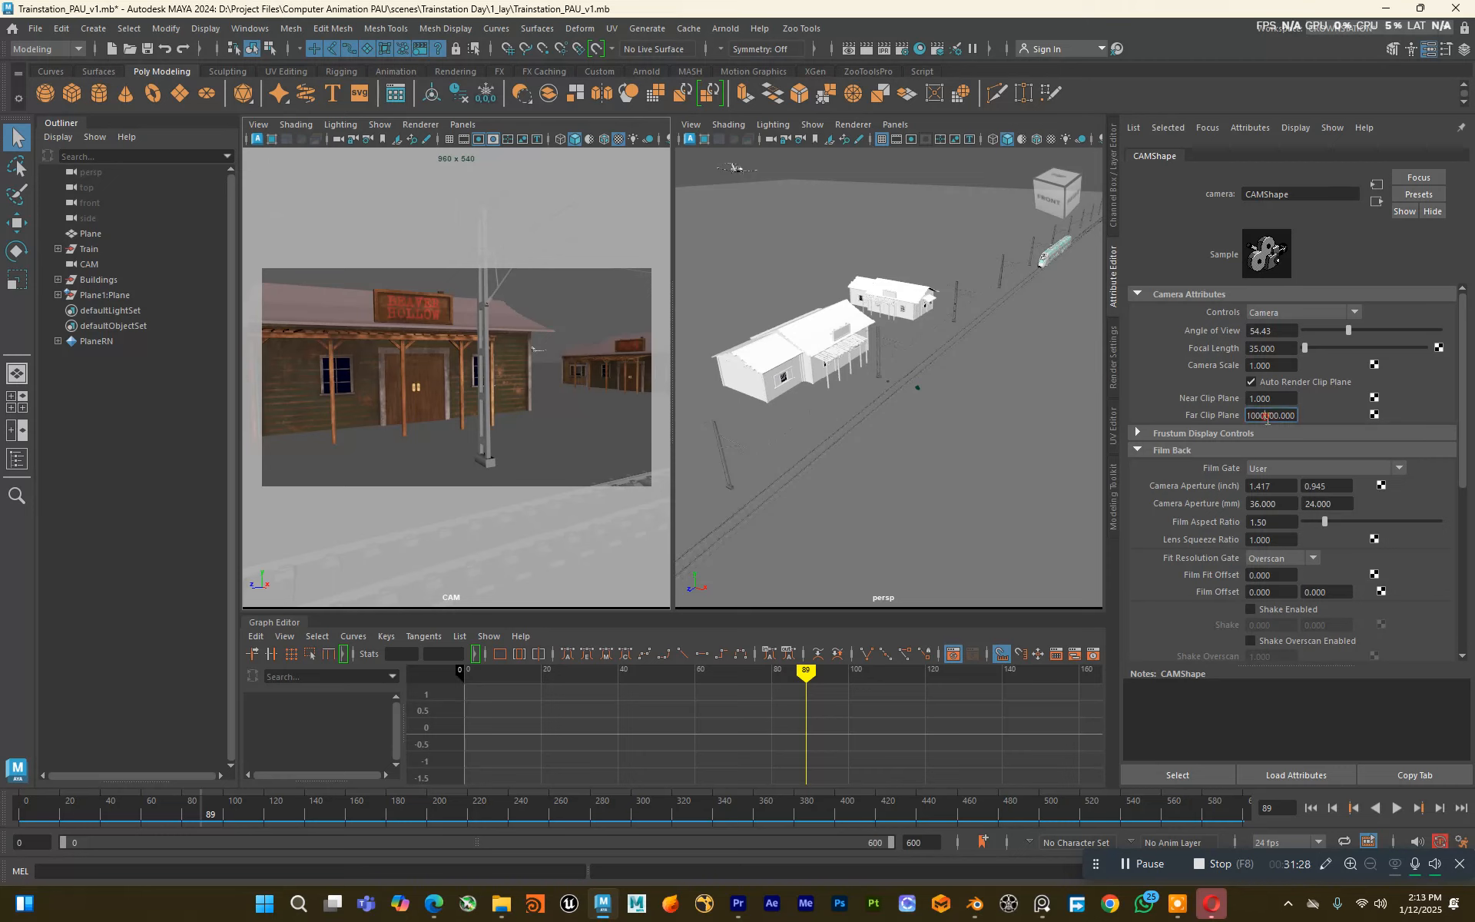
pyautogui.click(572, 290)
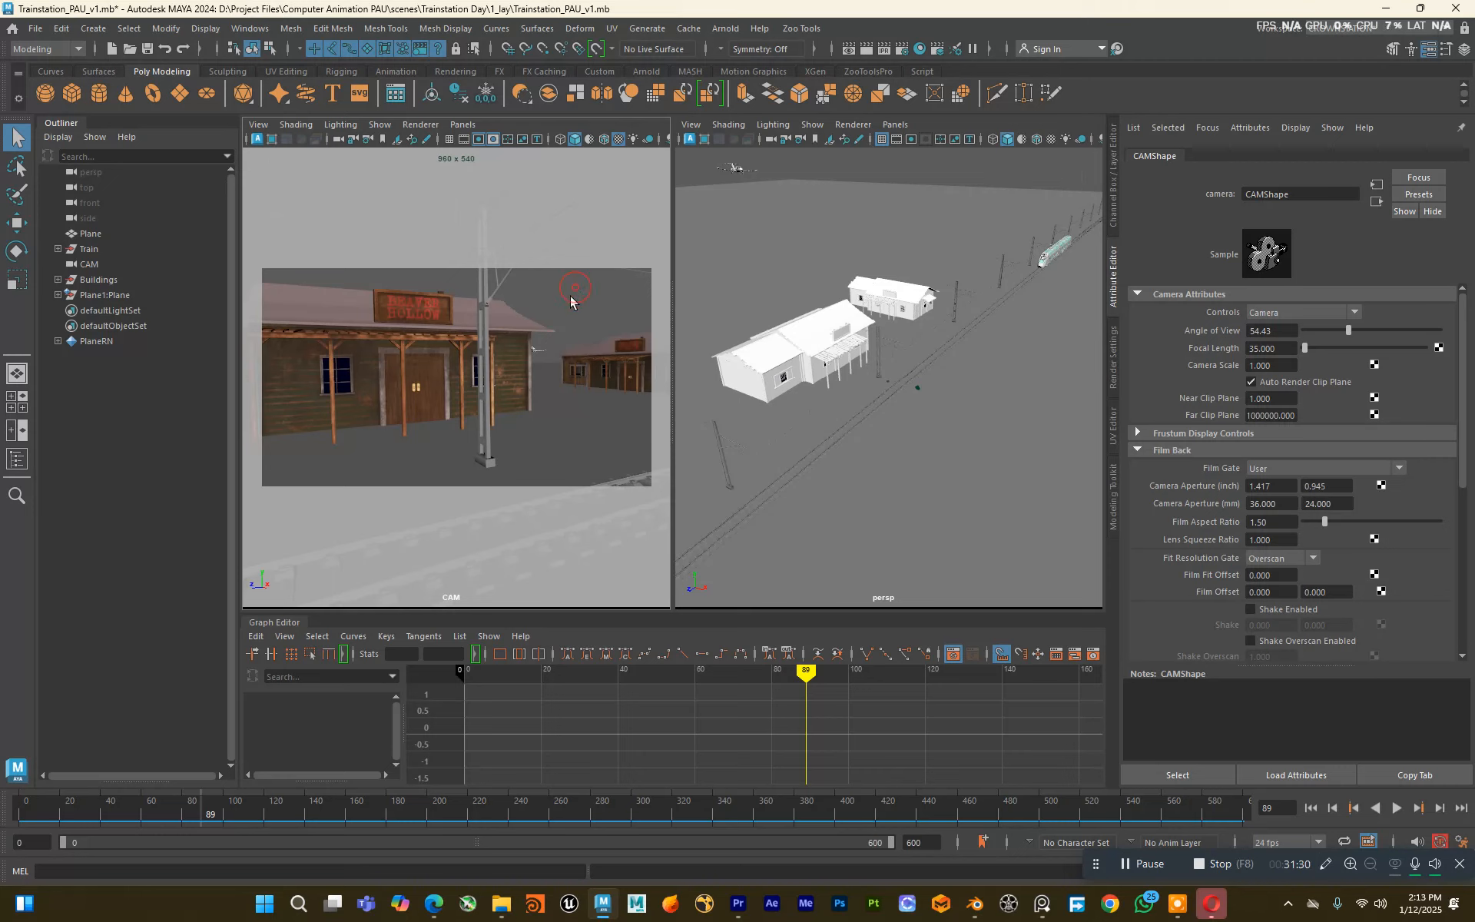
pyautogui.click(553, 302)
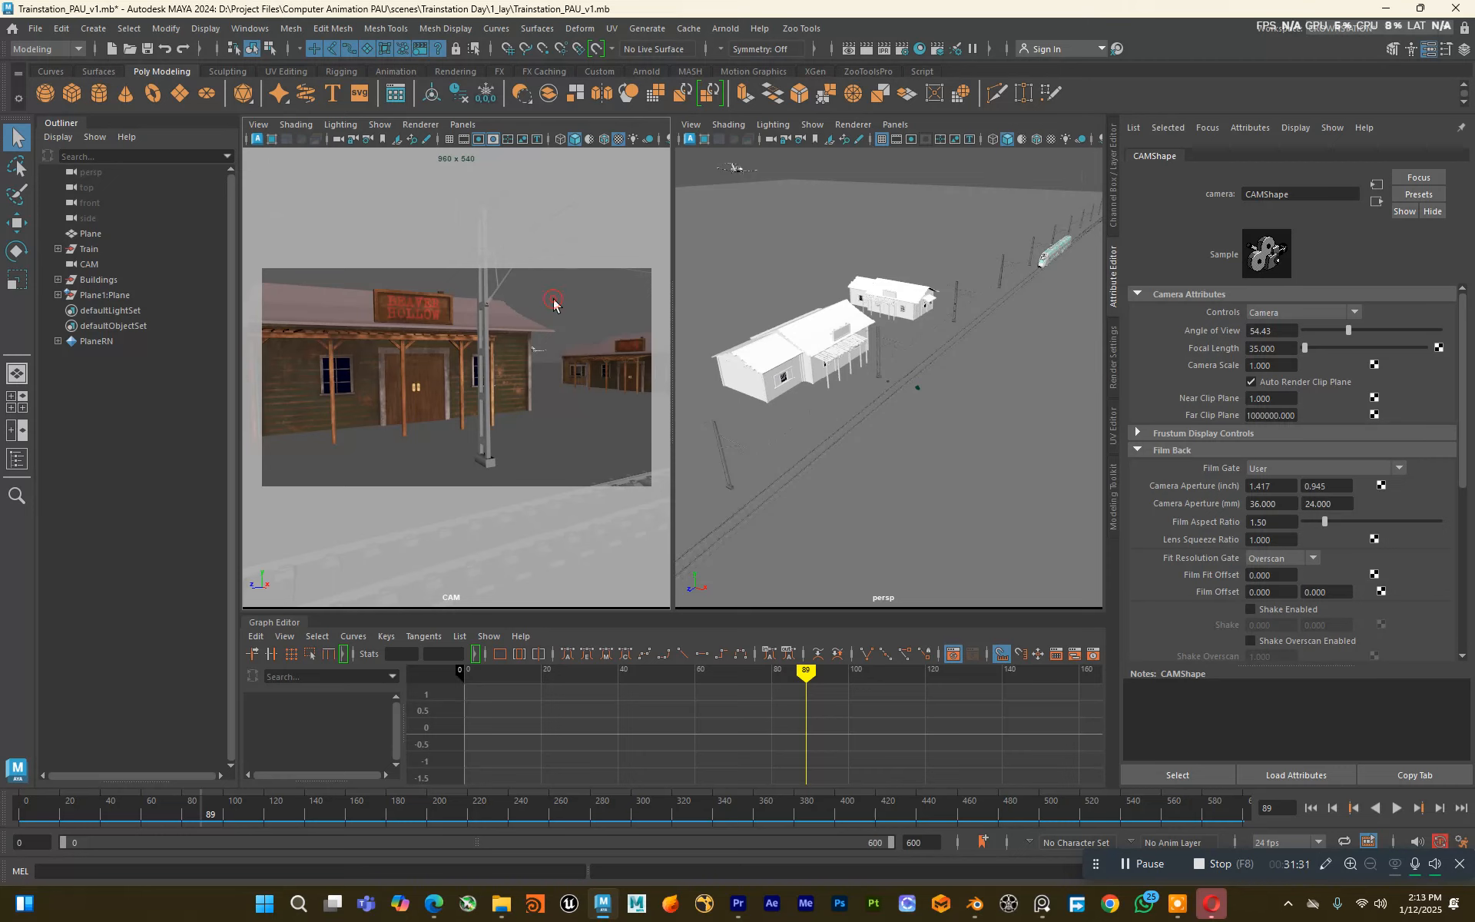
# Step: Playblast the CAM view as Trainstation_PAU_v3, overwriting the existing movie file
pyautogui.rightClick(696, 811)
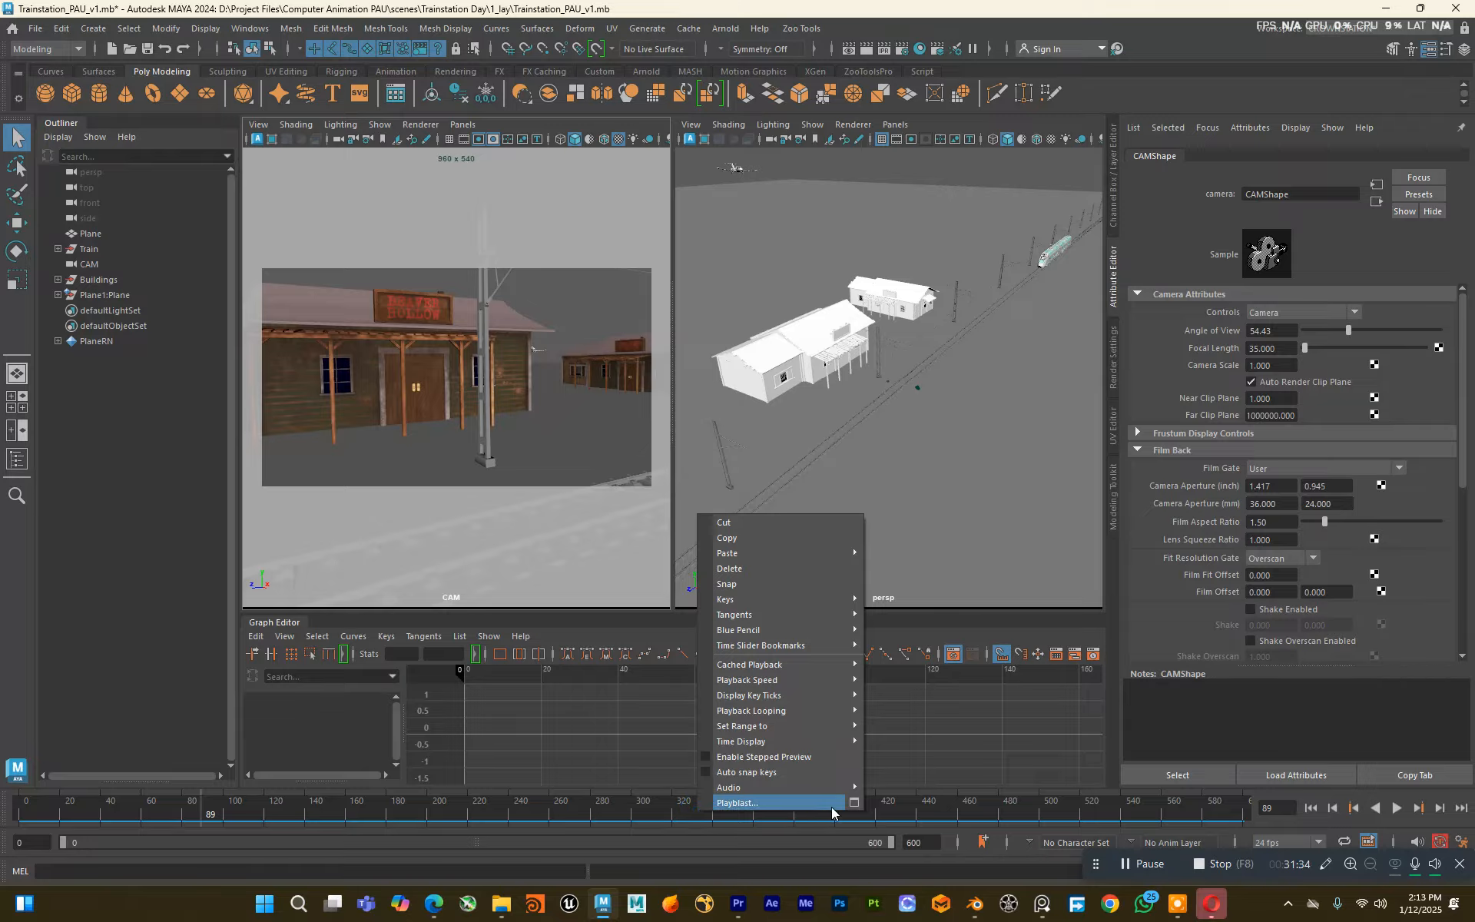
pyautogui.click(855, 803)
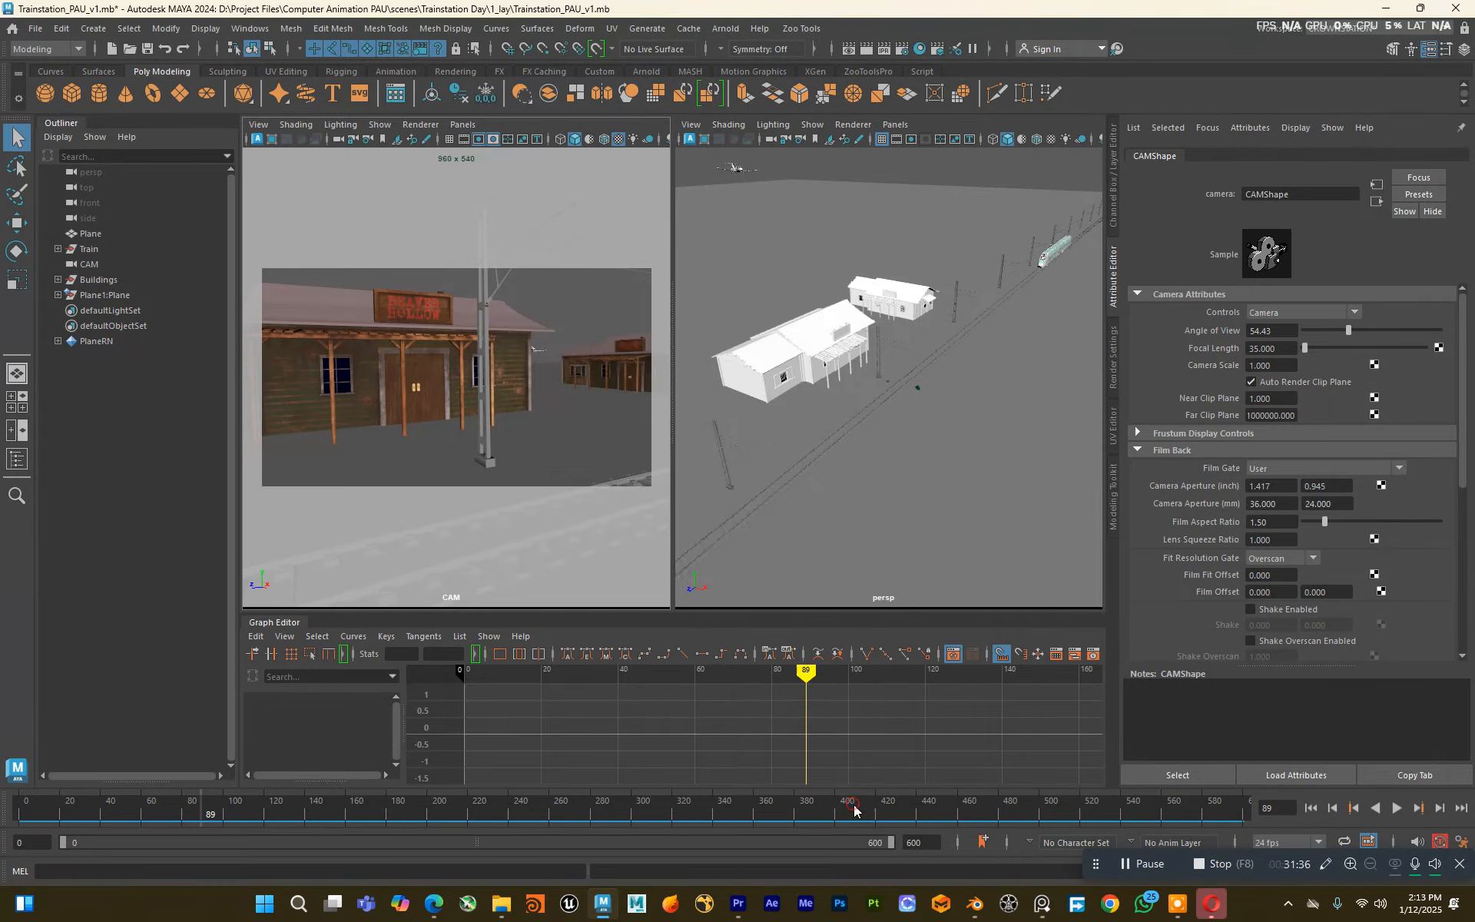
pyautogui.scroll(-1, 729, 507)
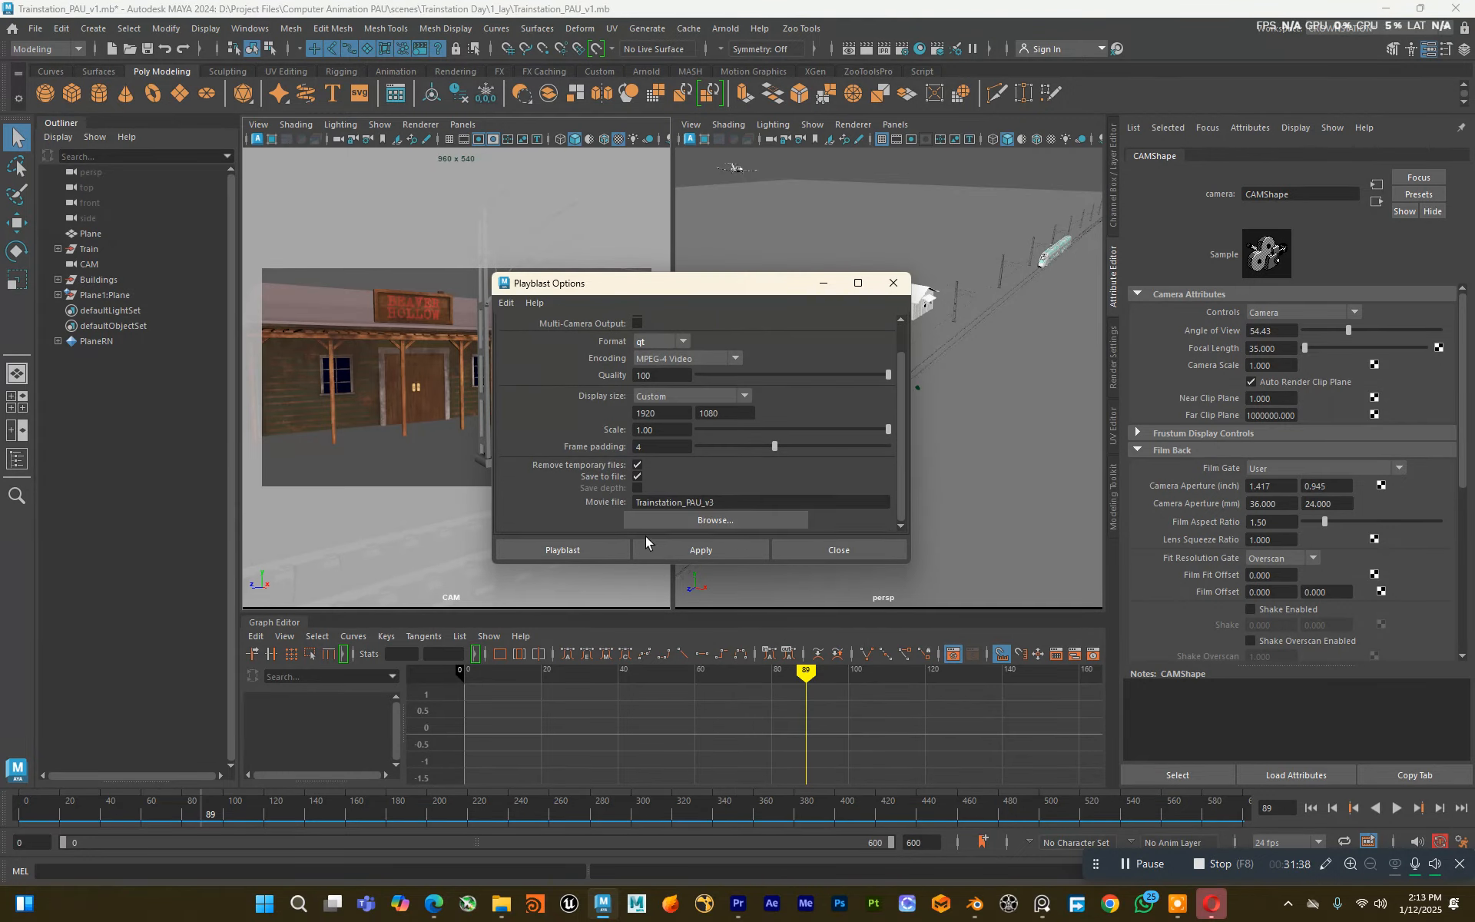
pyautogui.click(592, 553)
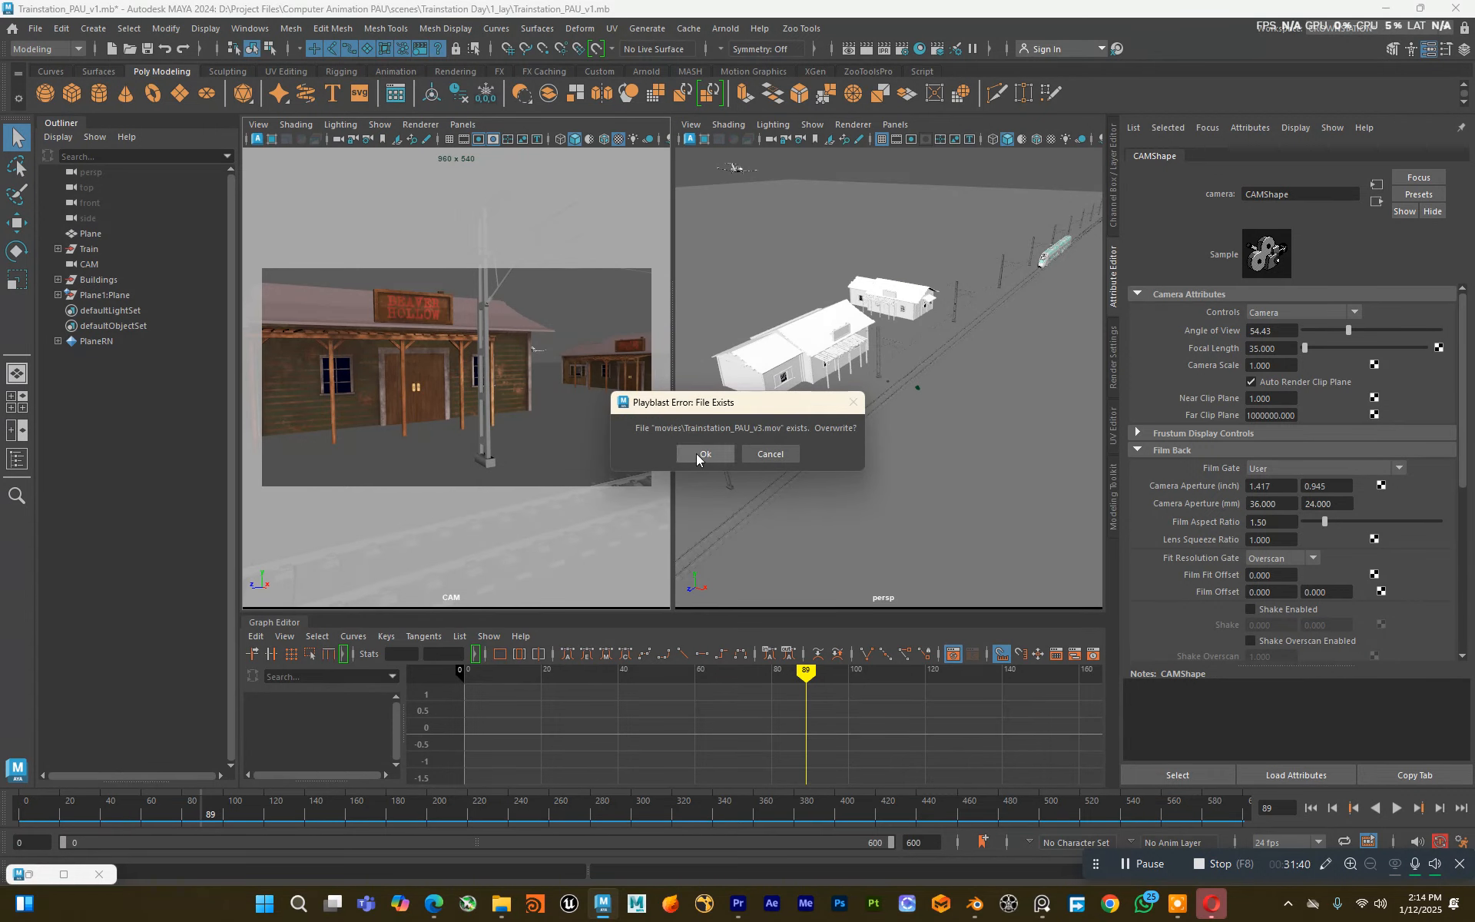
pyautogui.click(702, 454)
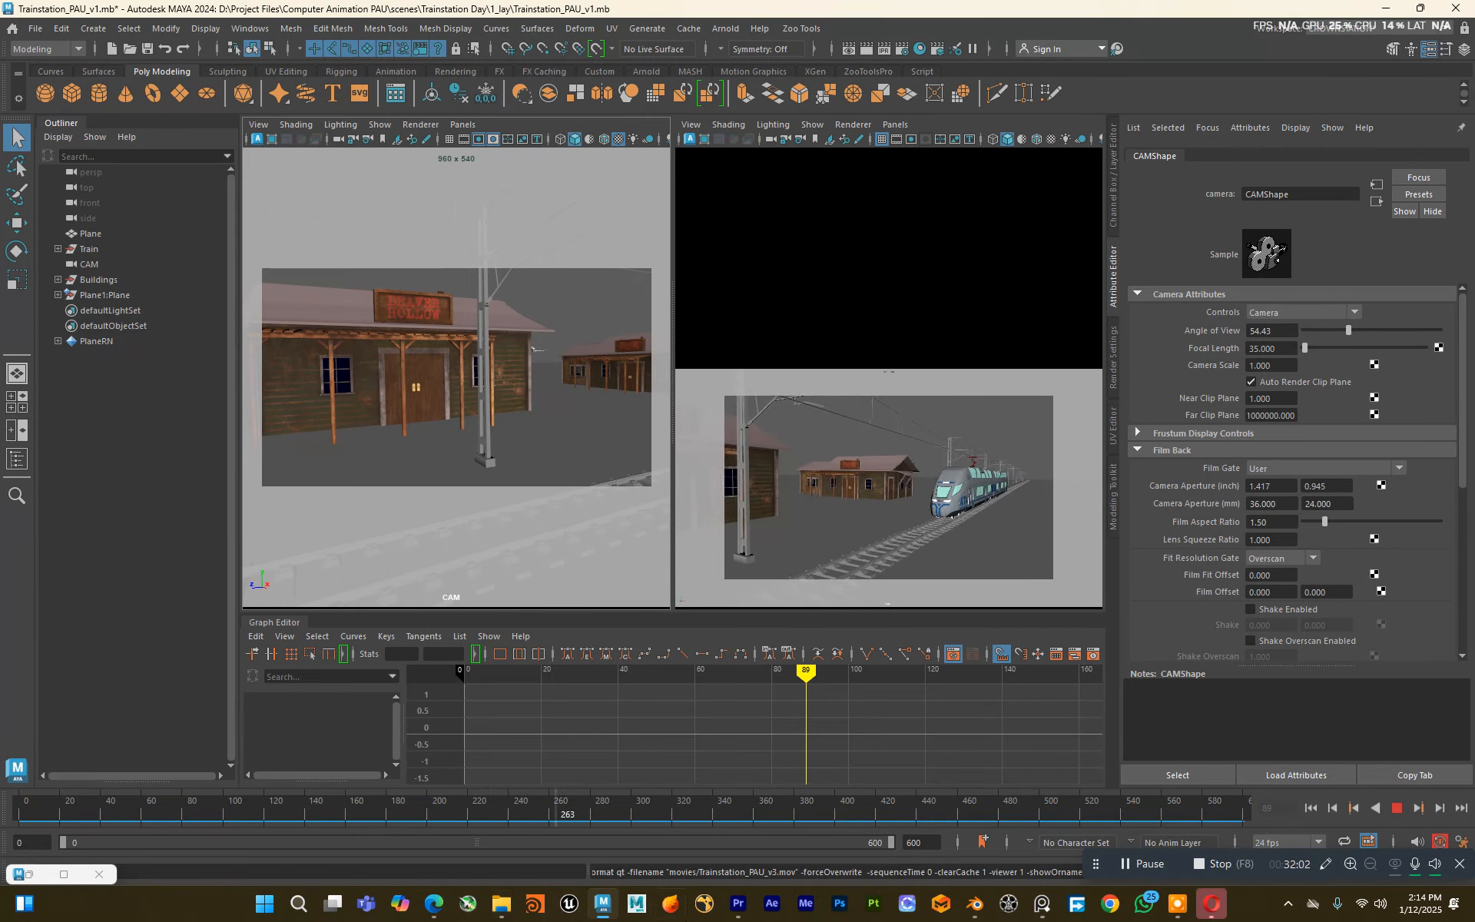
# Step: Switch to Premiere Pro, hide video track V1 in the Trainstation sequence and select the Trainstation.mov clip
pyautogui.click(733, 907)
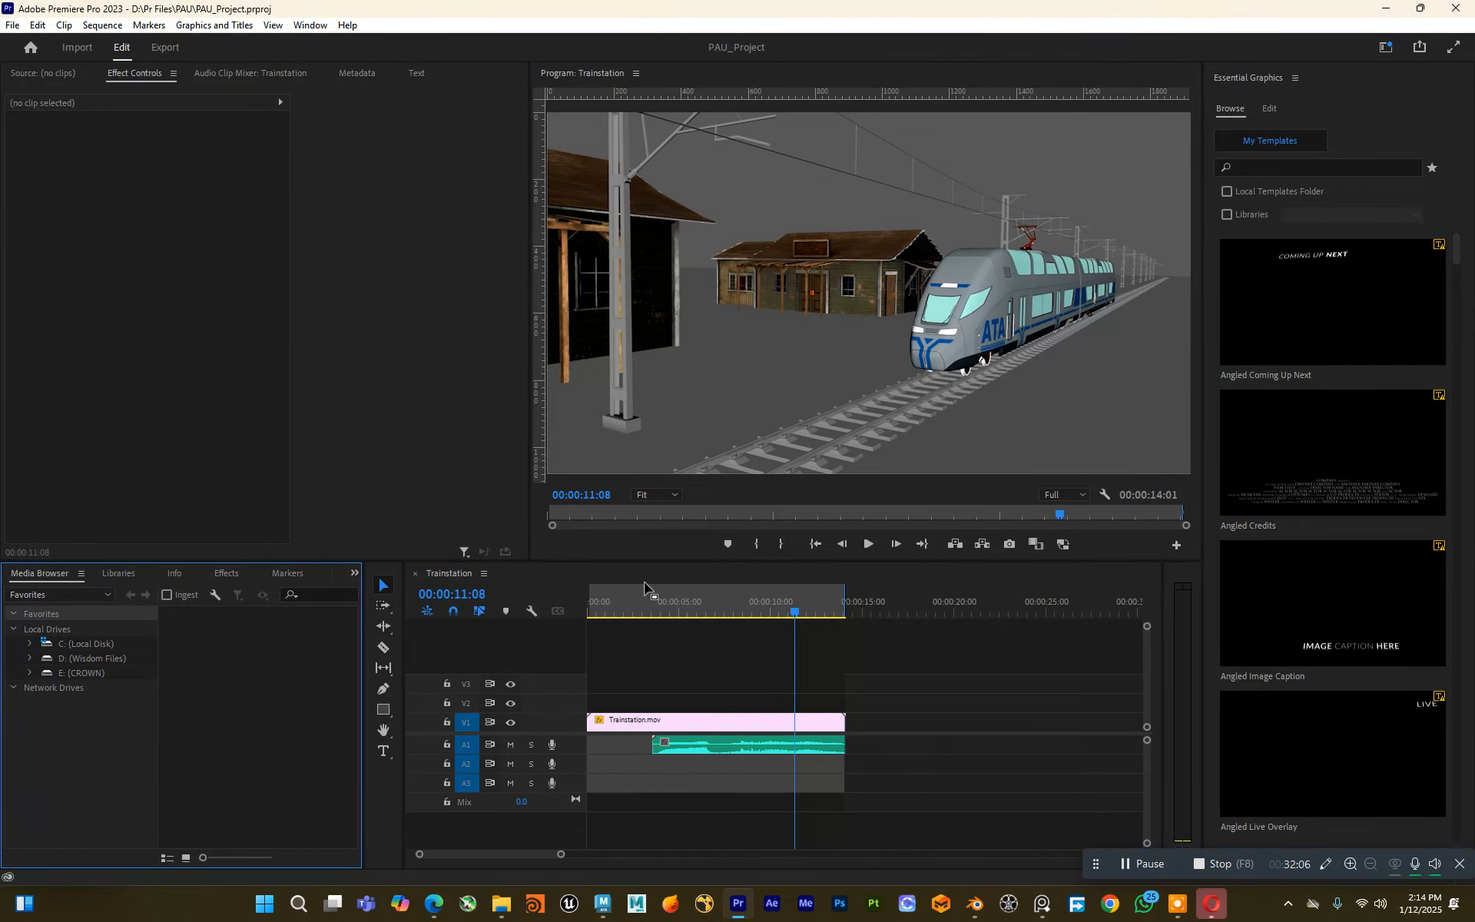
pyautogui.click(511, 722)
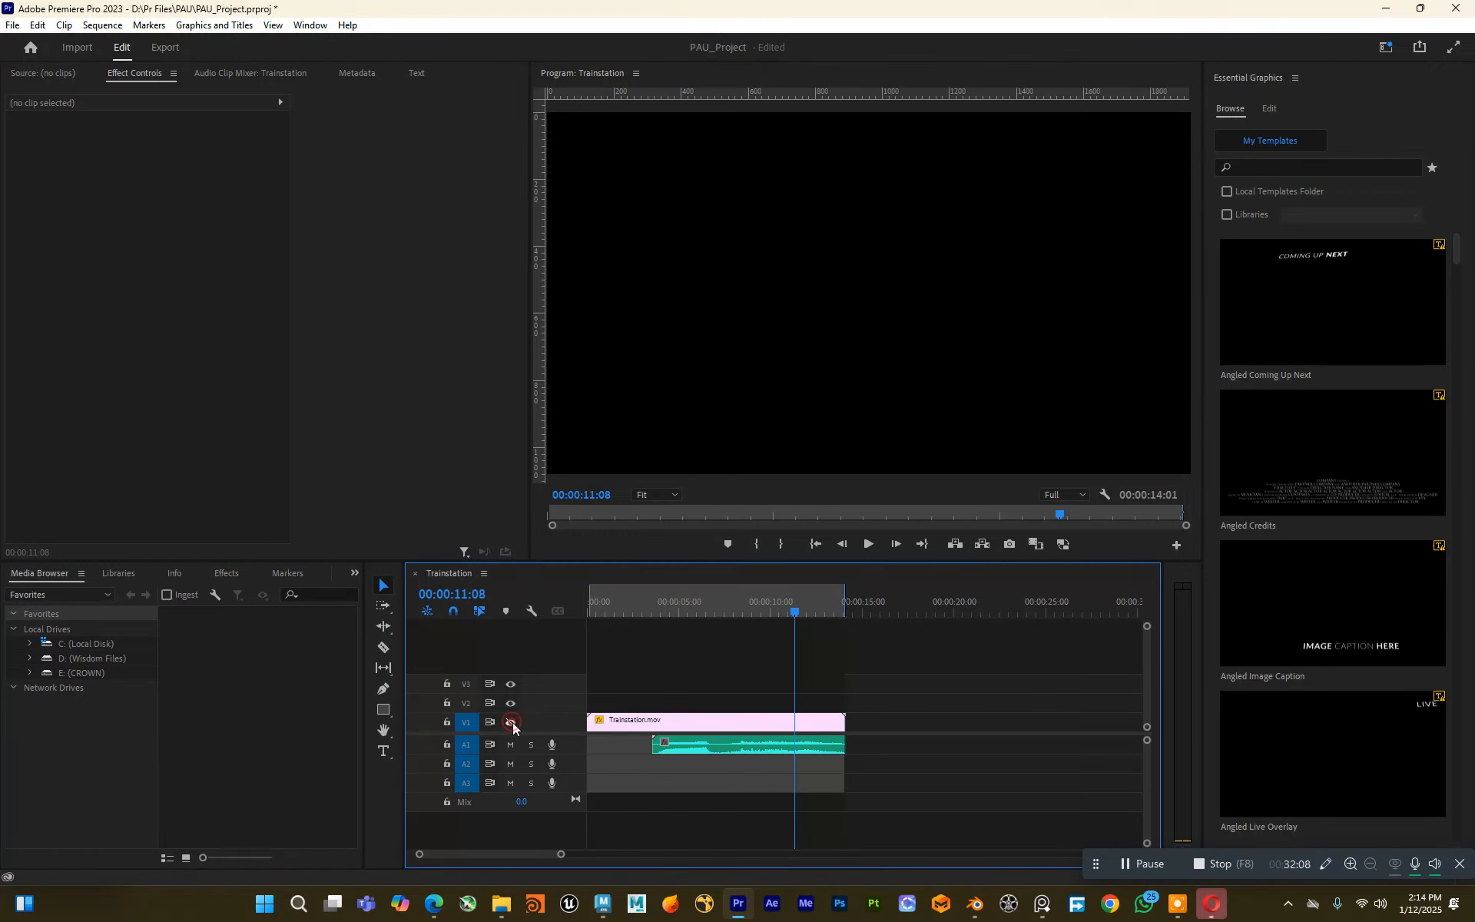
pyautogui.click(641, 727)
# Step: Minimize the Downloads window and open the Computer Animation PAU project's movies folder in a maximized file window
pyautogui.moveTo(739, 904)
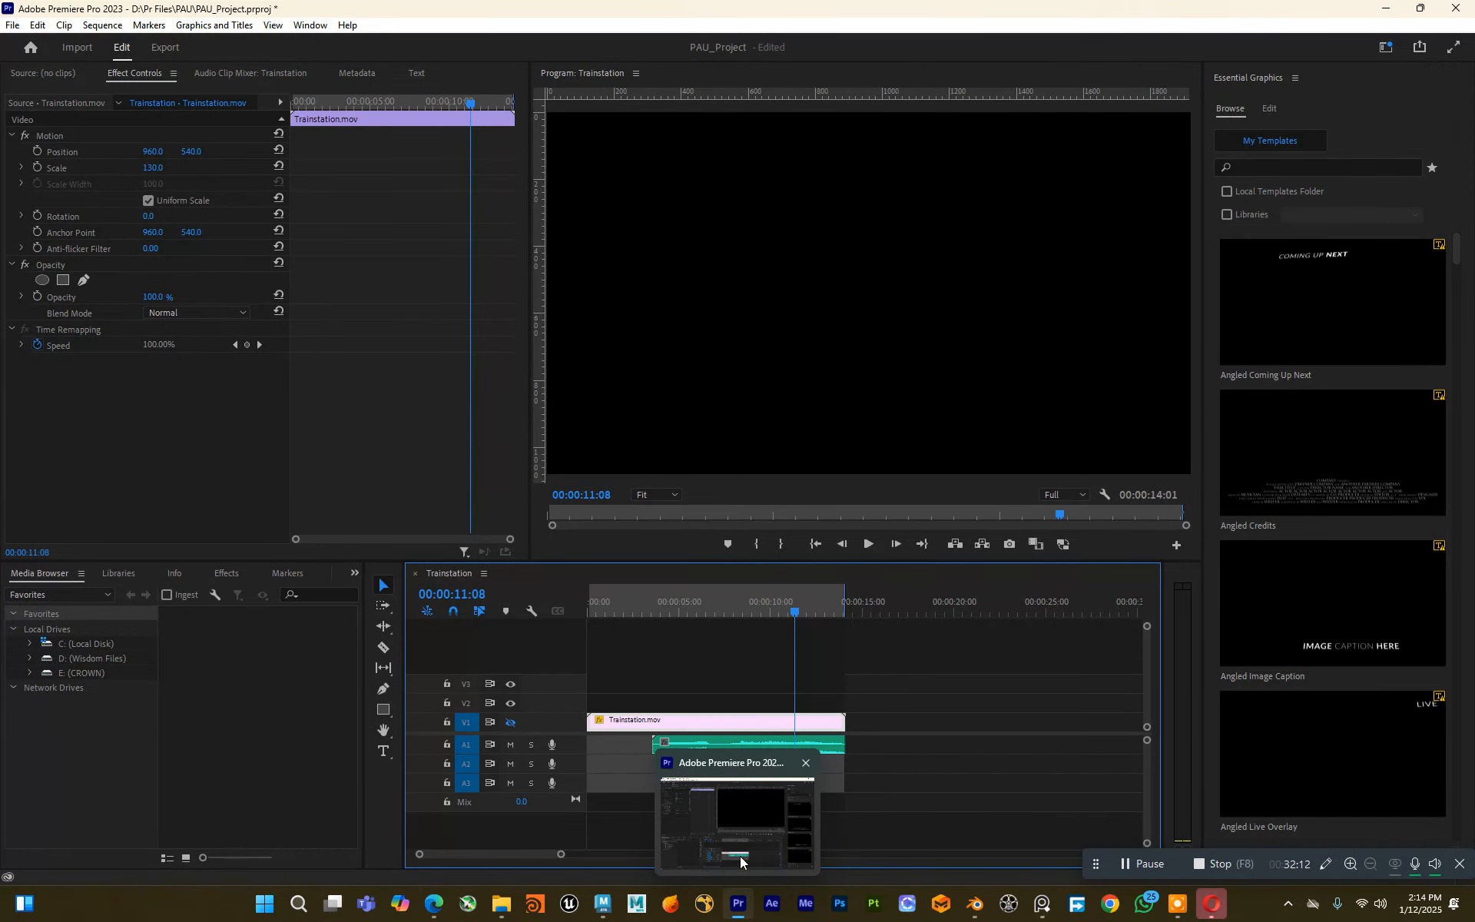
pyautogui.moveTo(505, 910)
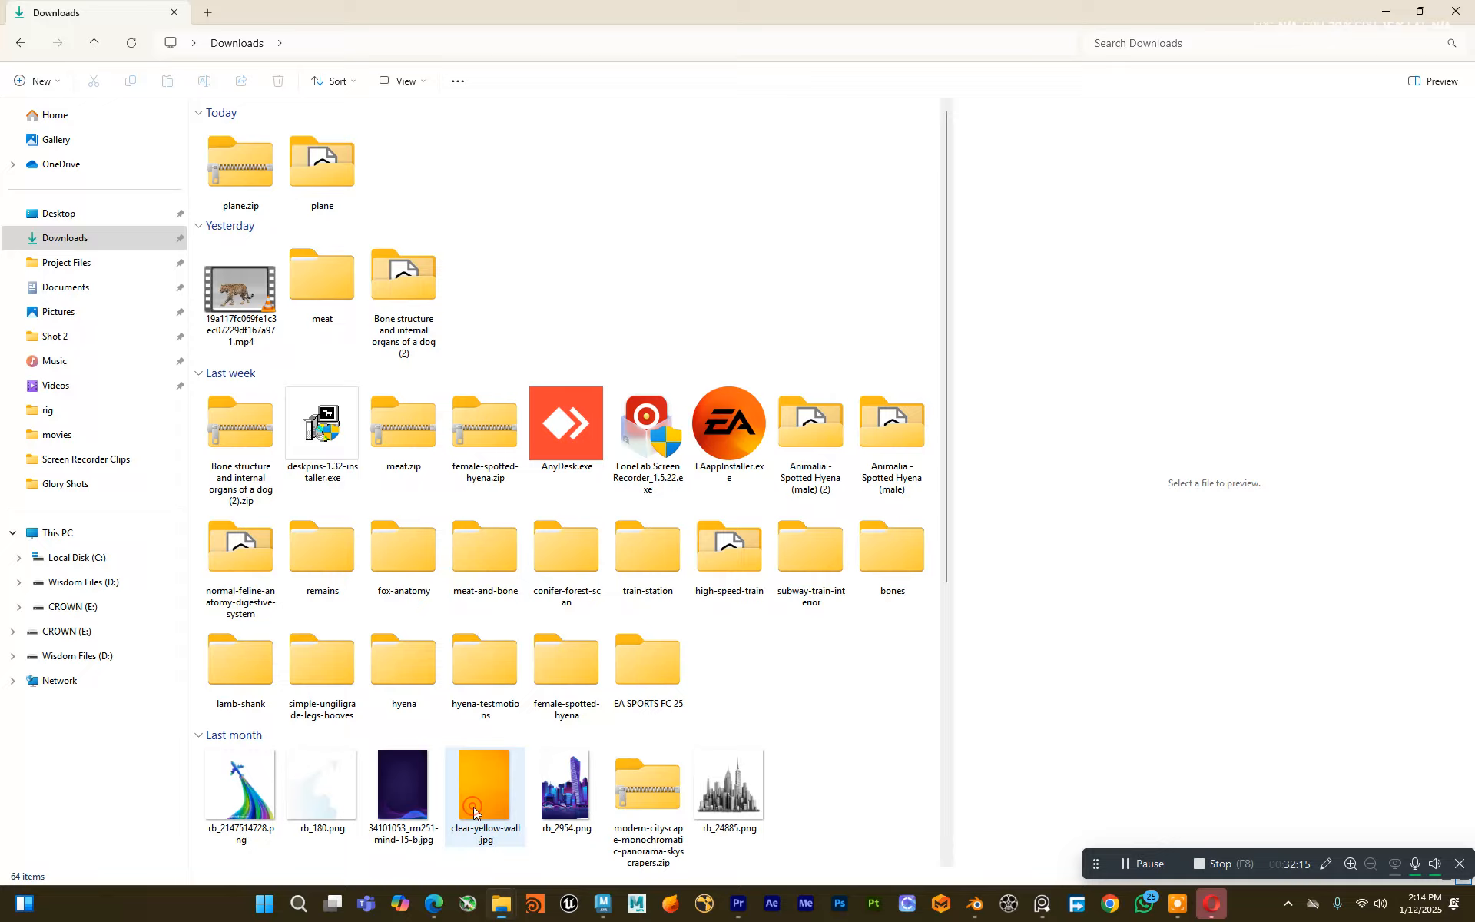
pyautogui.click(477, 812)
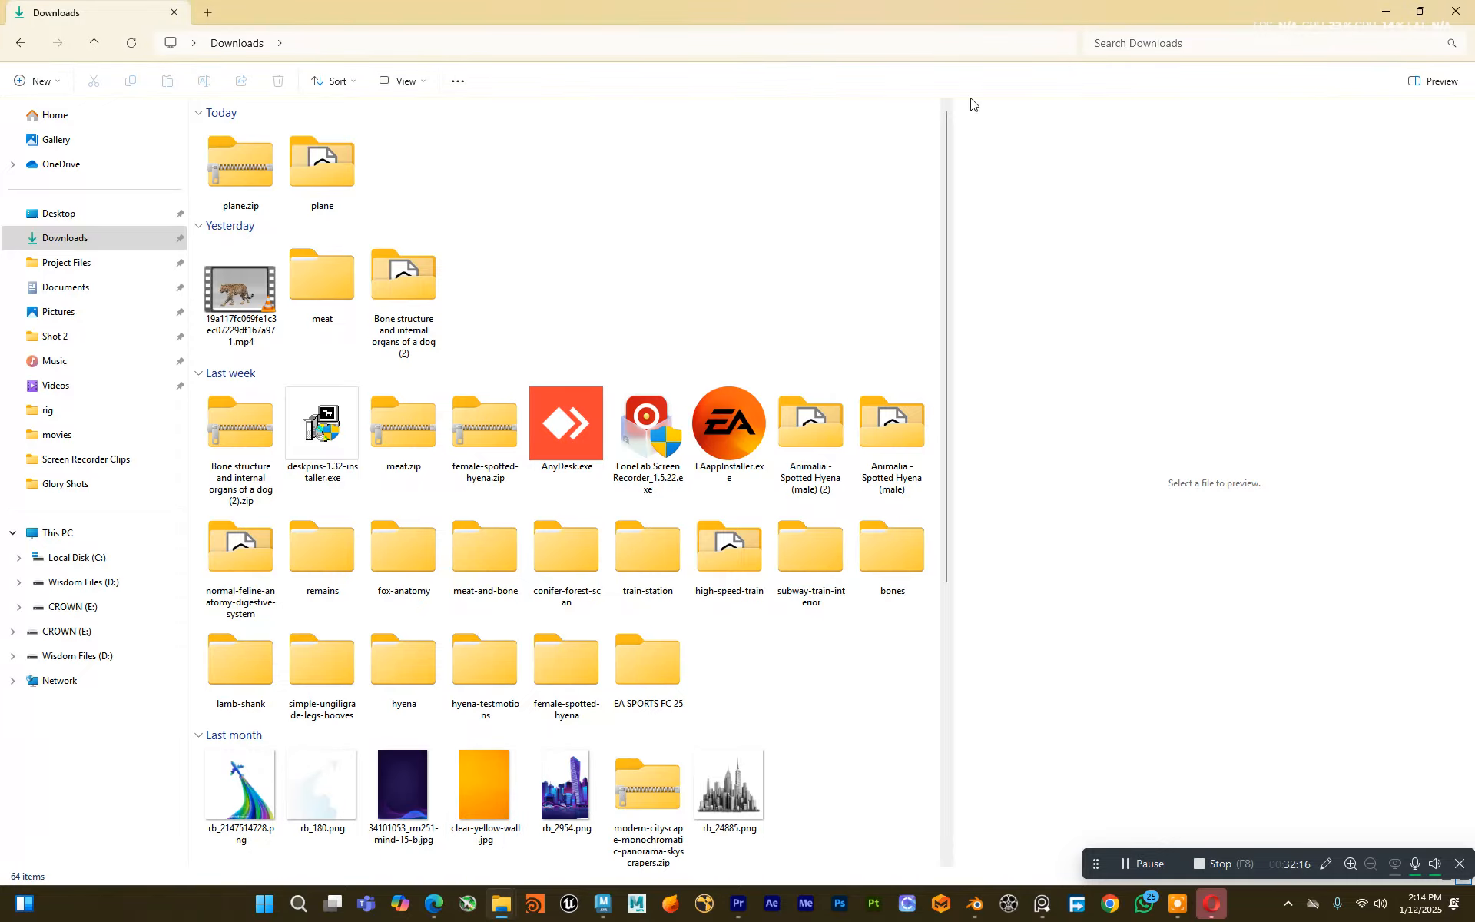
pyautogui.click(1387, 10)
pyautogui.moveTo(505, 917)
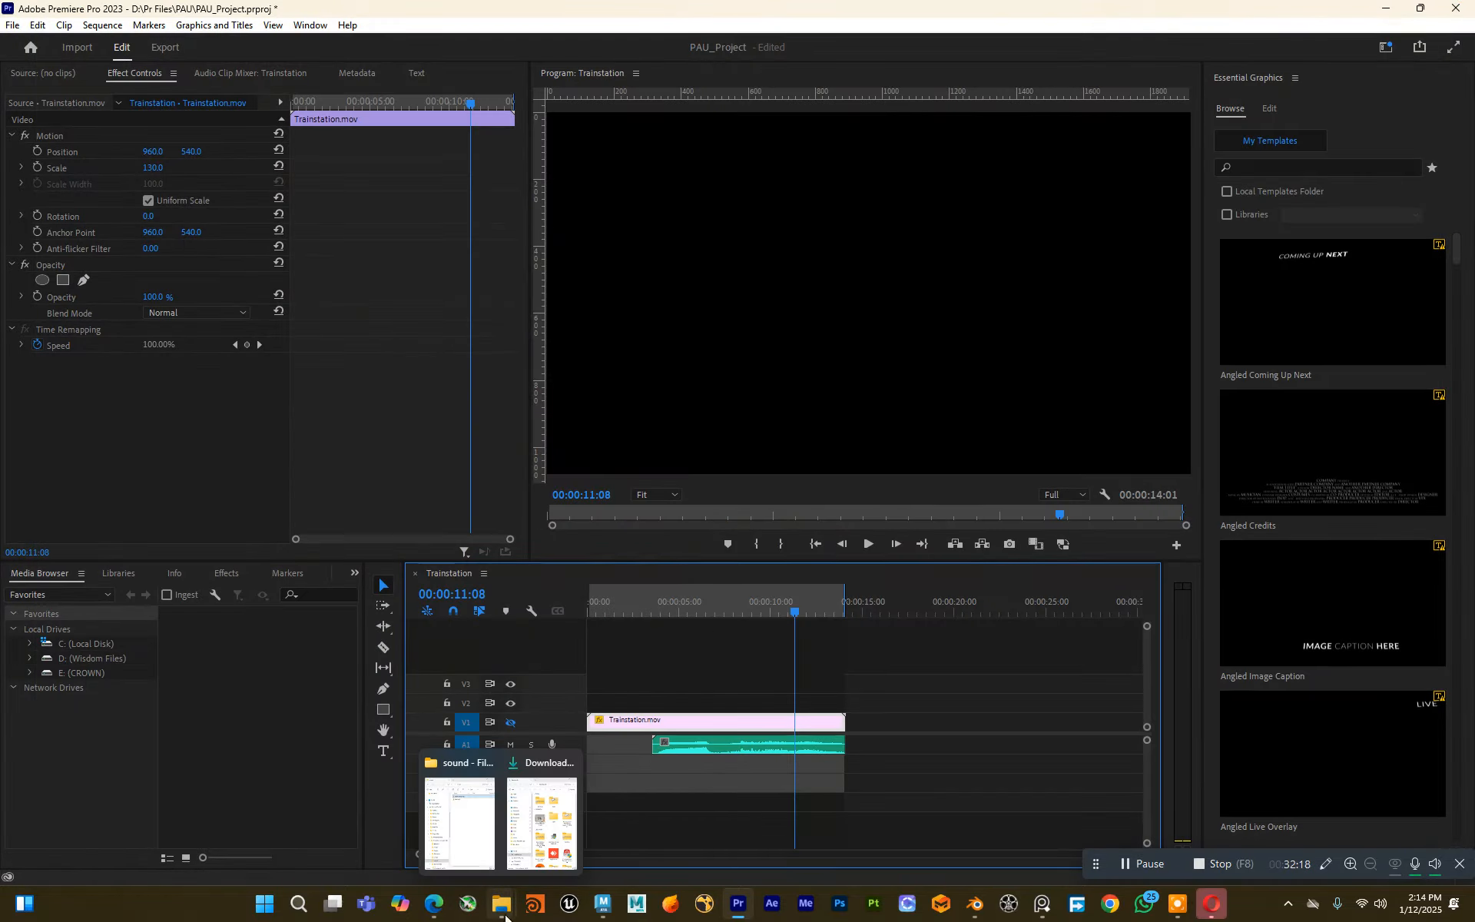
pyautogui.click(469, 846)
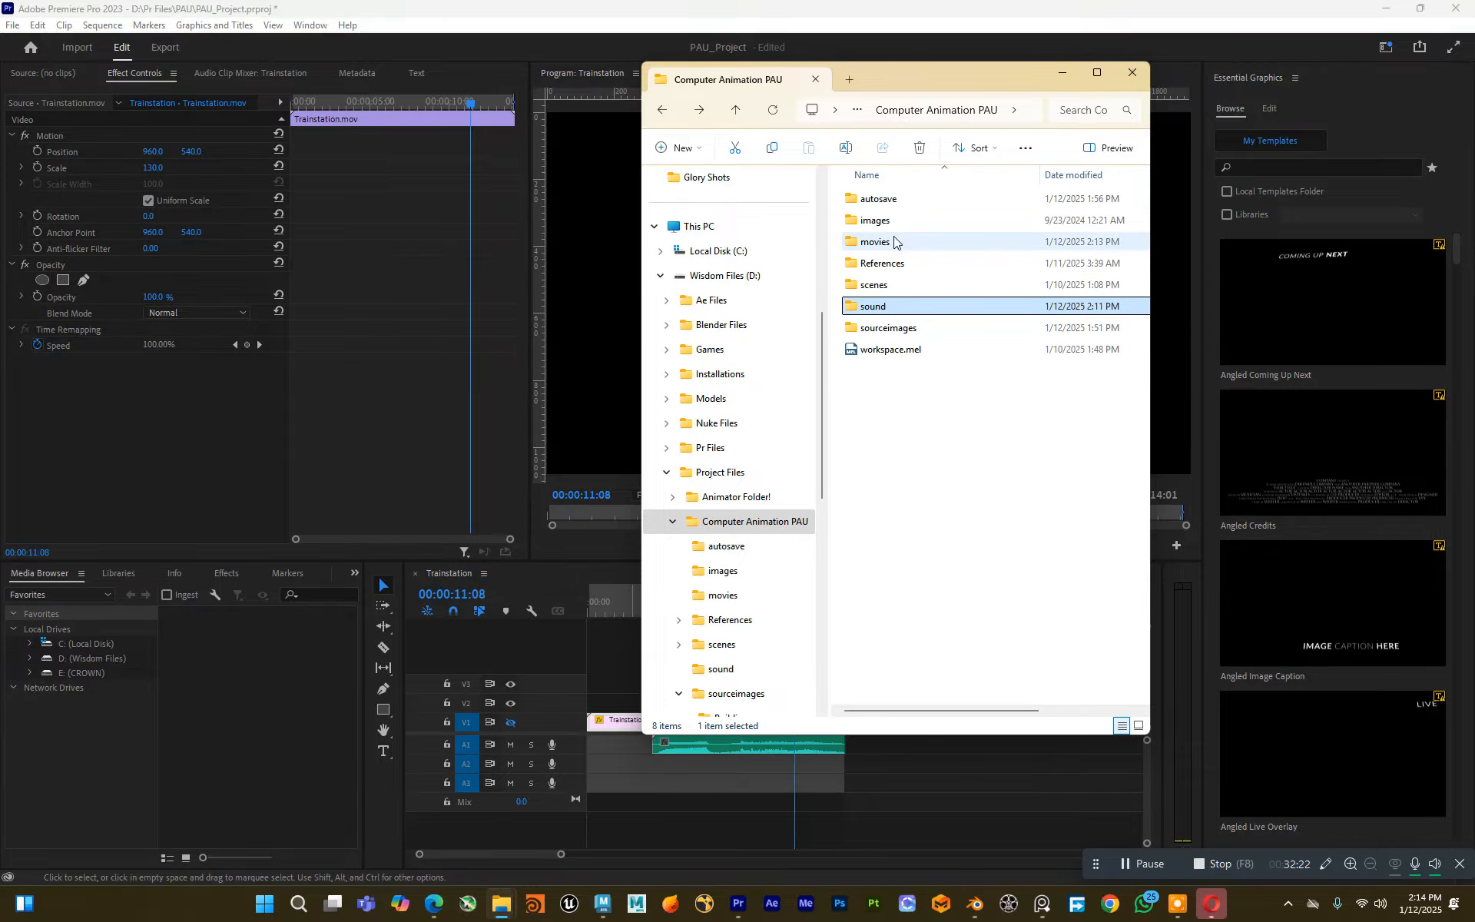
pyautogui.click(1098, 72)
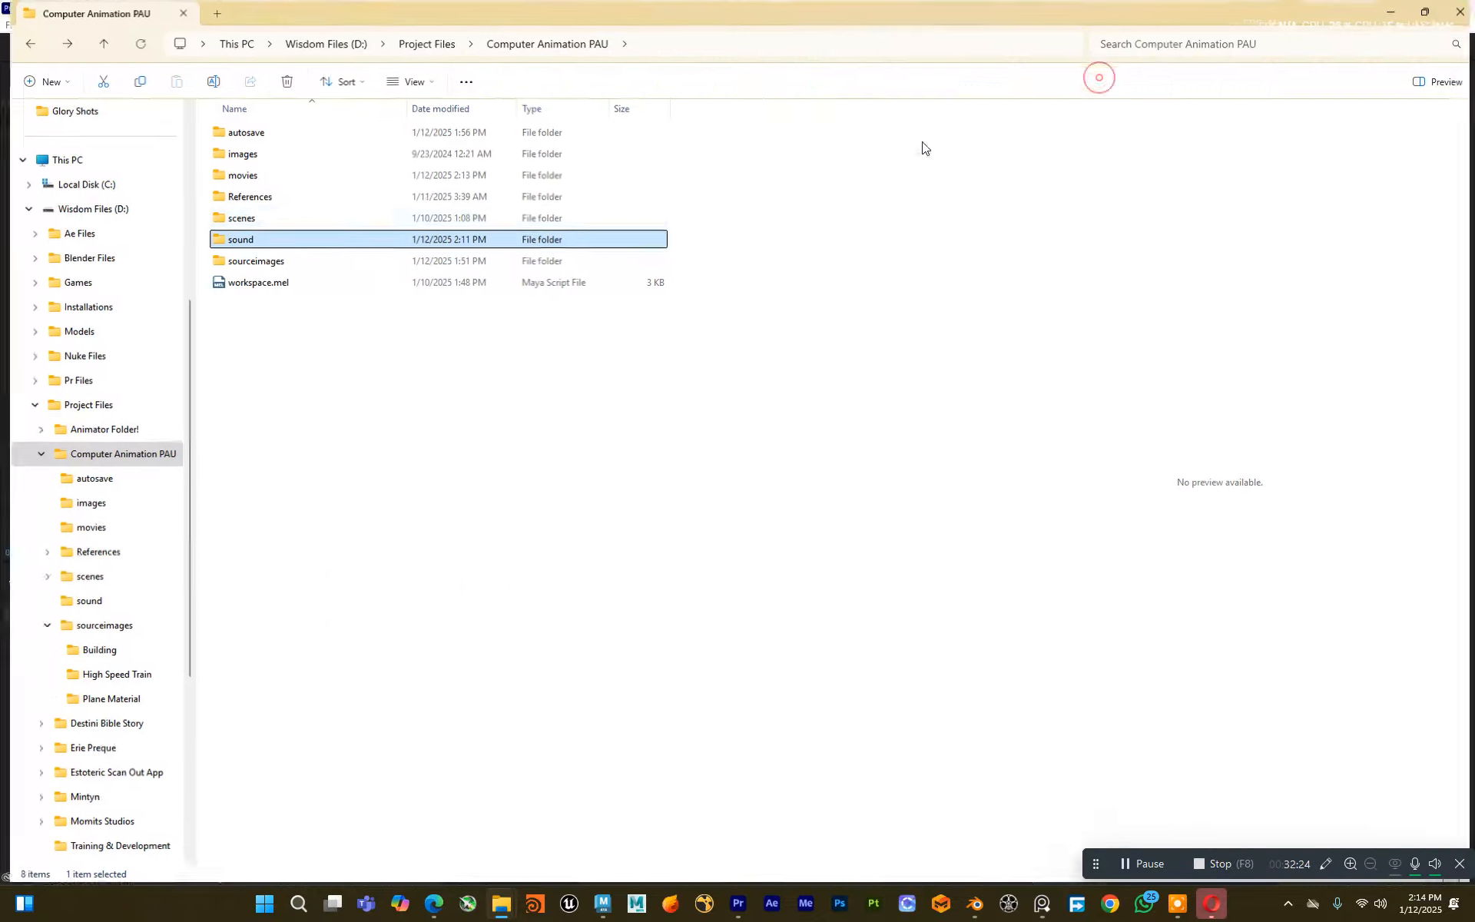
pyautogui.click(242, 171)
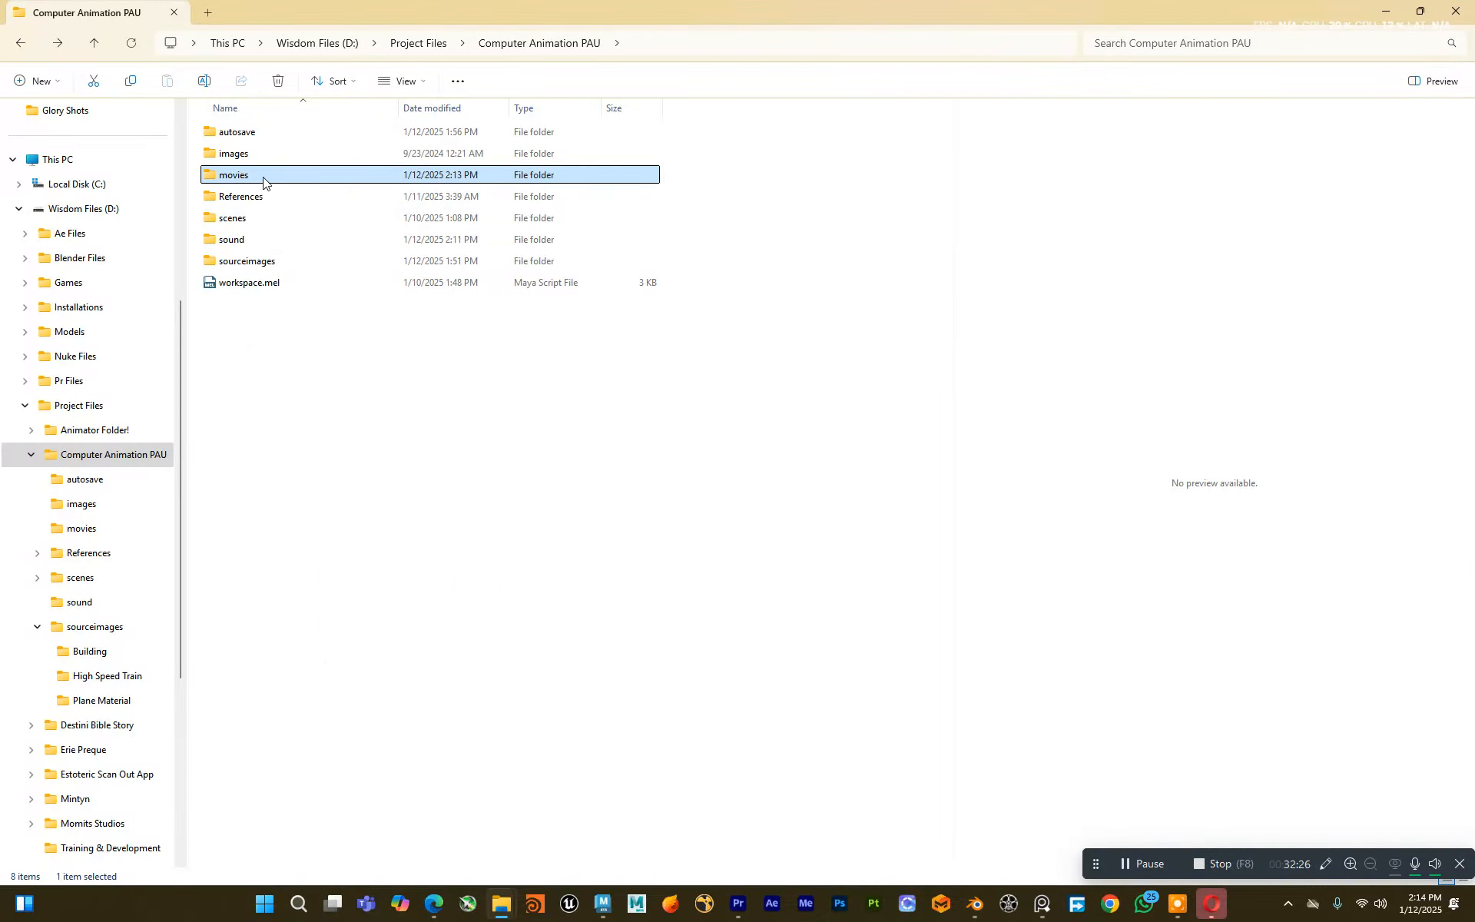
pyautogui.doubleClick(270, 176)
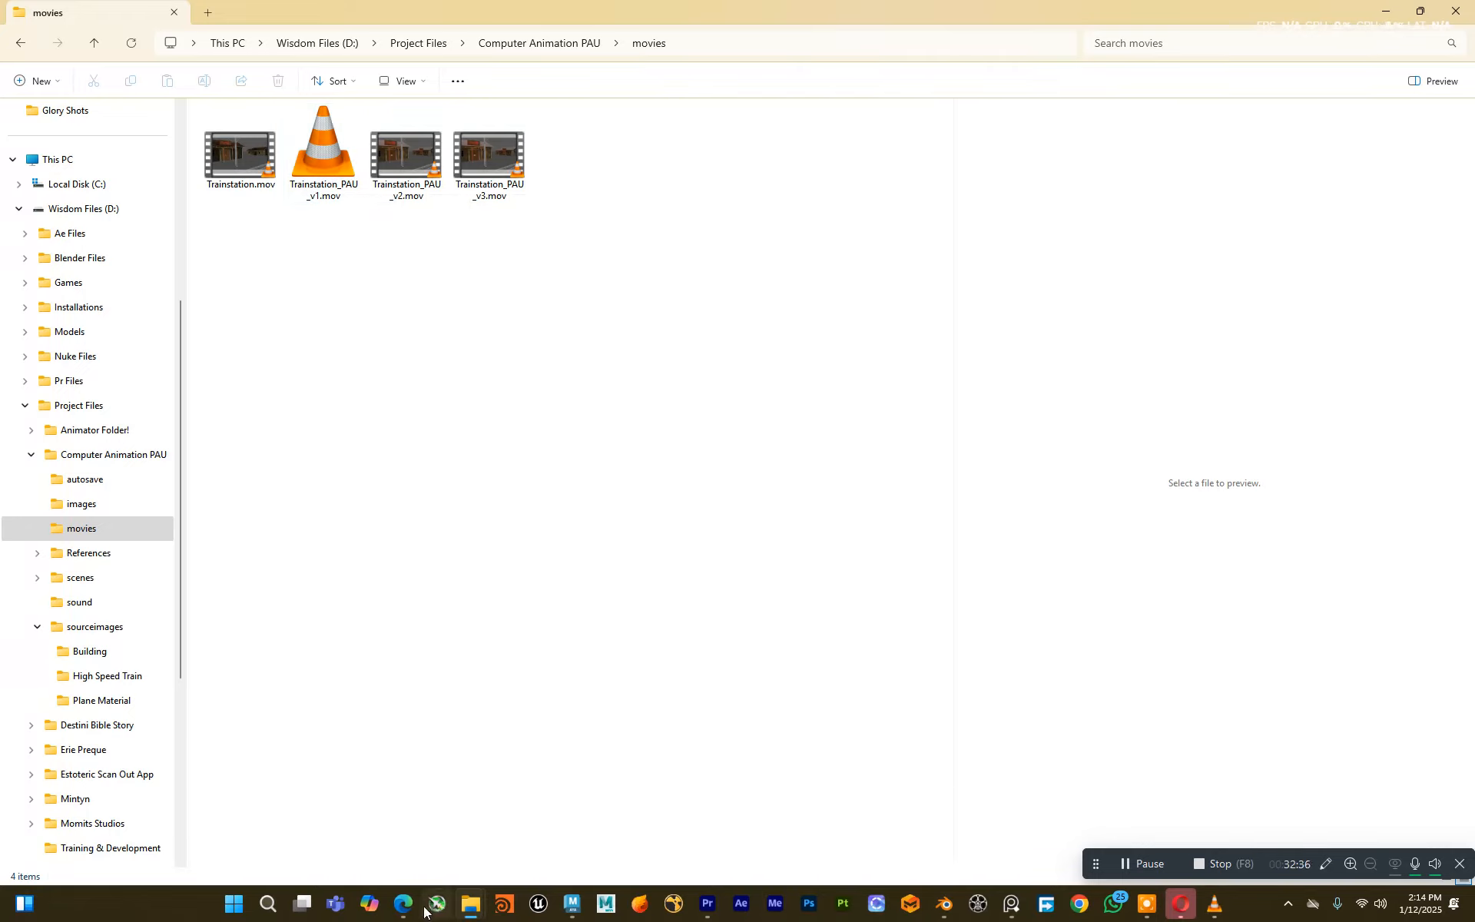
# Step: Switch back to the Maya window with the Trainstation_PAU_v1 scene
pyautogui.moveTo(576, 906)
pyautogui.click(562, 812)
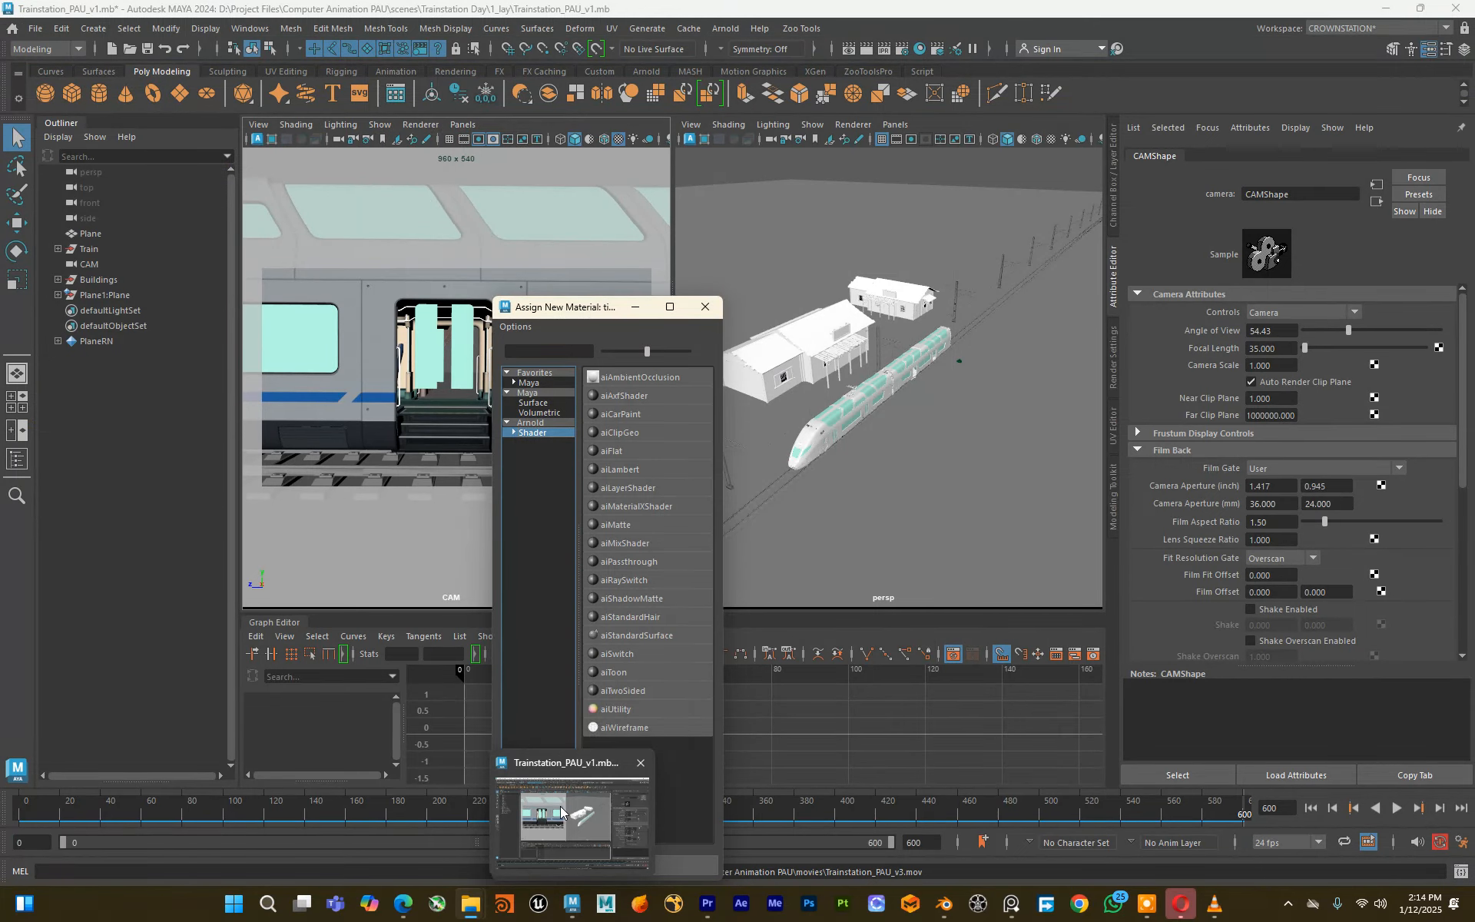
# Step: Close the VLC window that is playing Trainstation_PAU_v3.mov and return to Maya
pyautogui.click(561, 810)
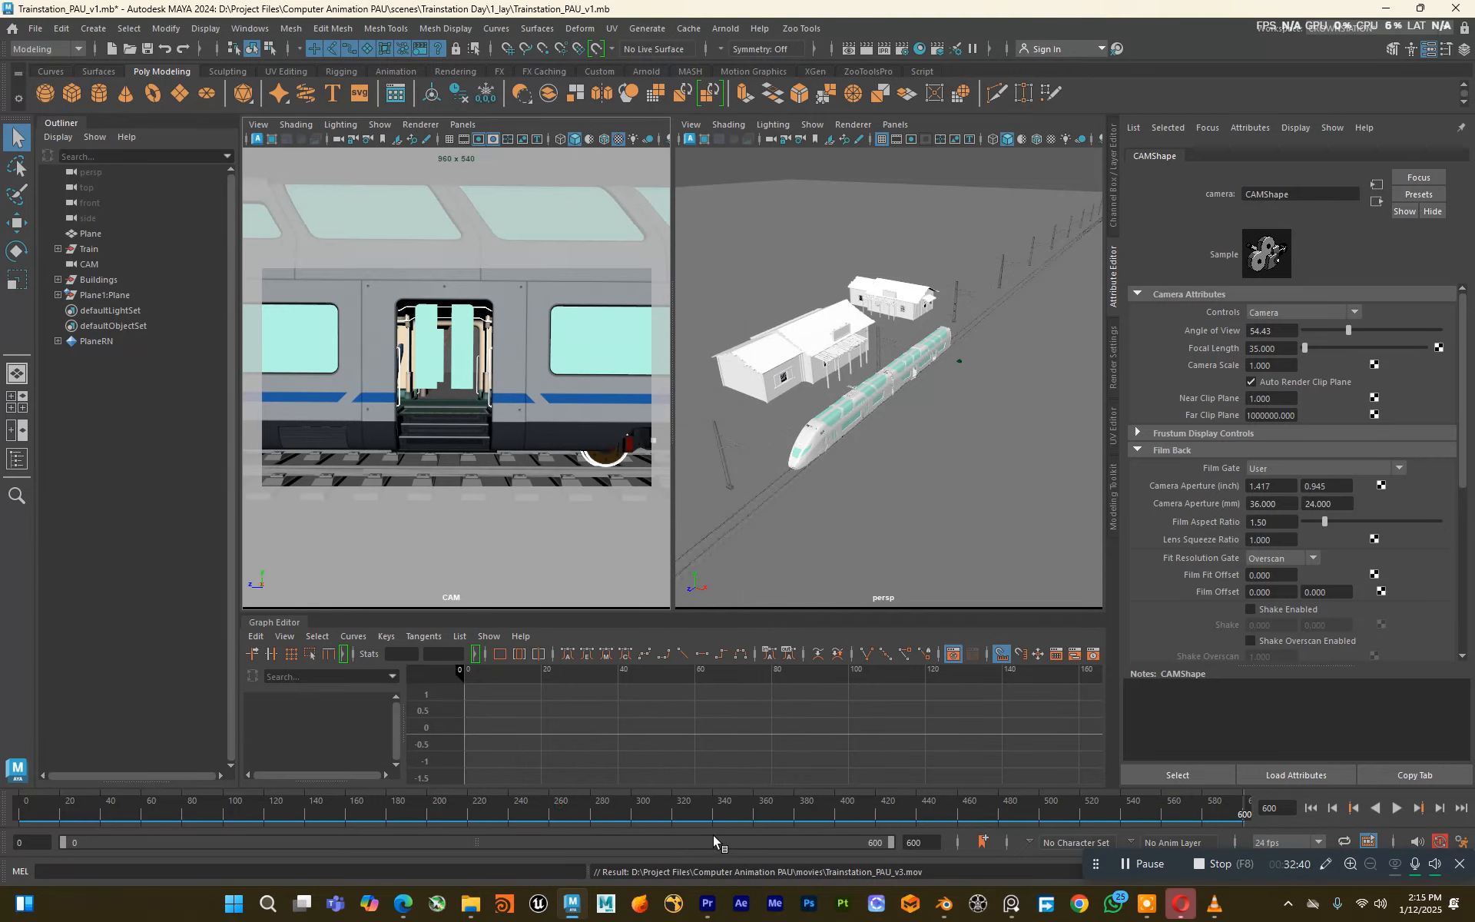
pyautogui.moveTo(1216, 900)
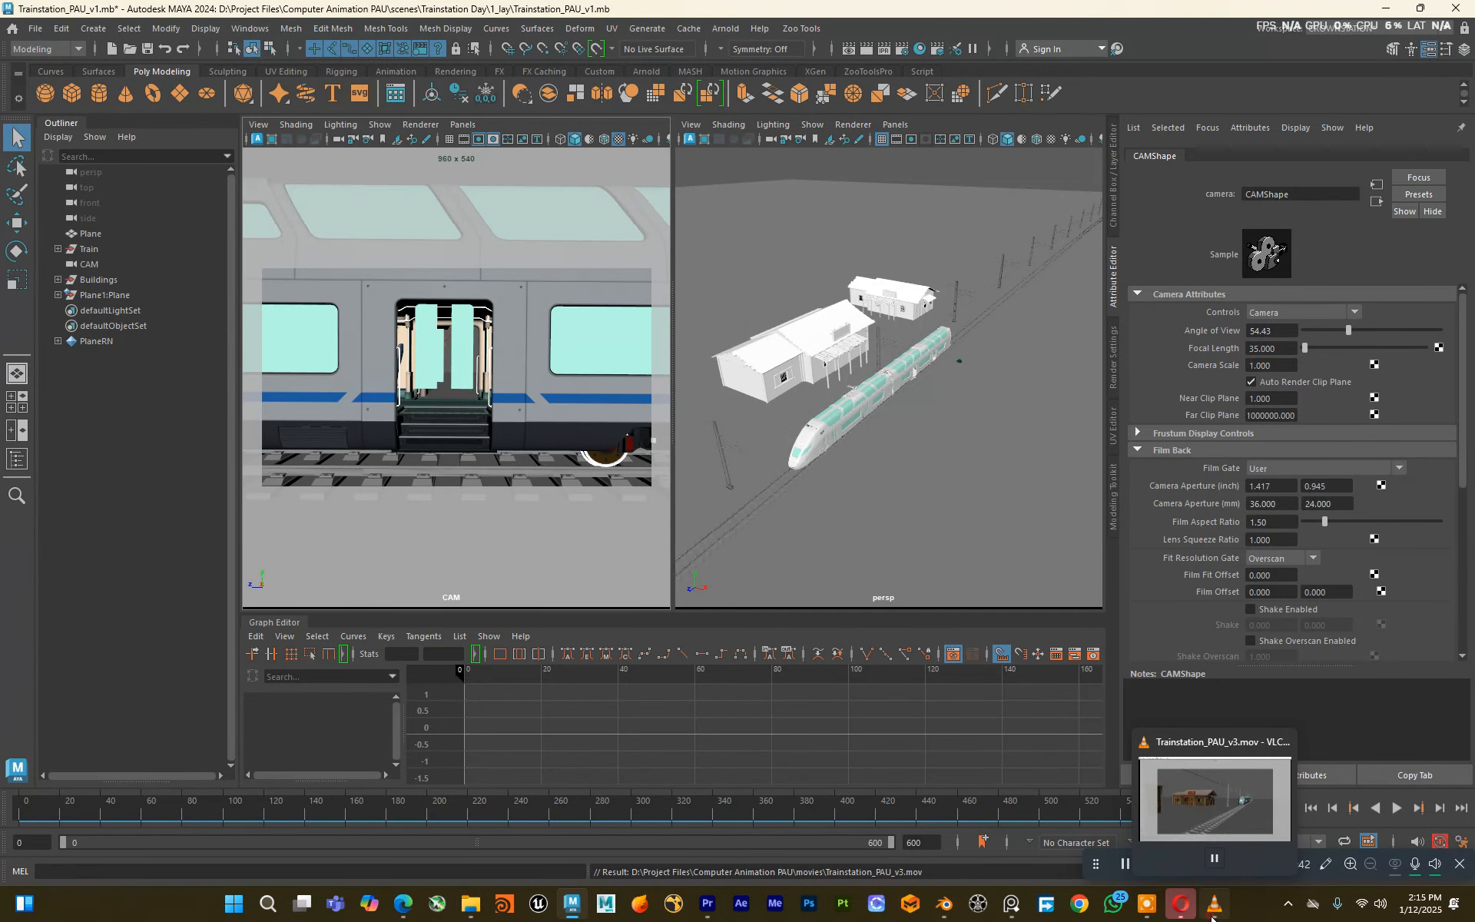
pyautogui.click(1220, 807)
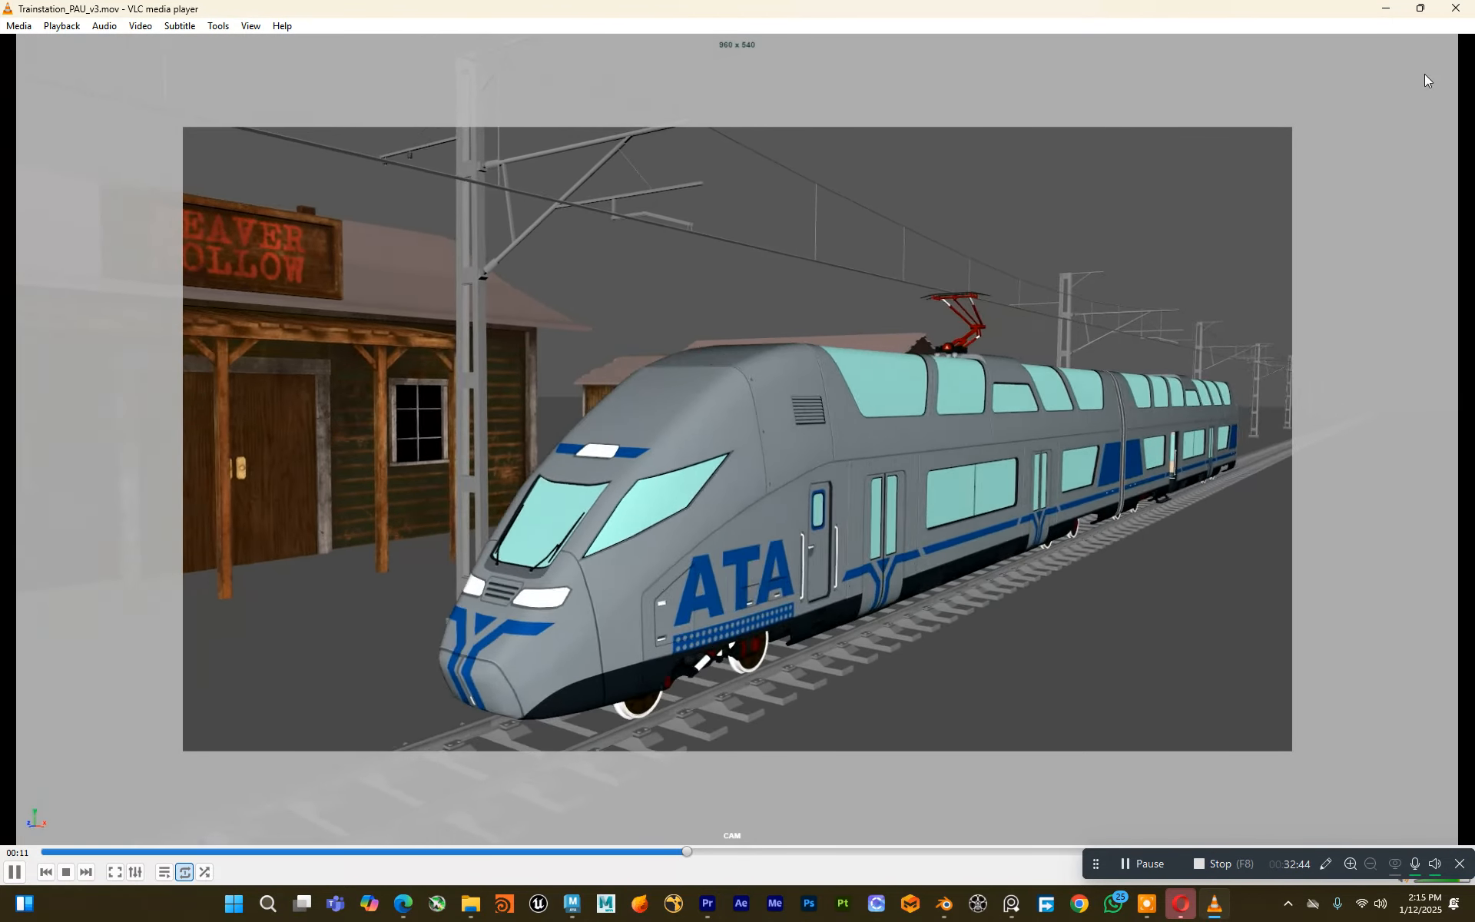
pyautogui.click(1461, 8)
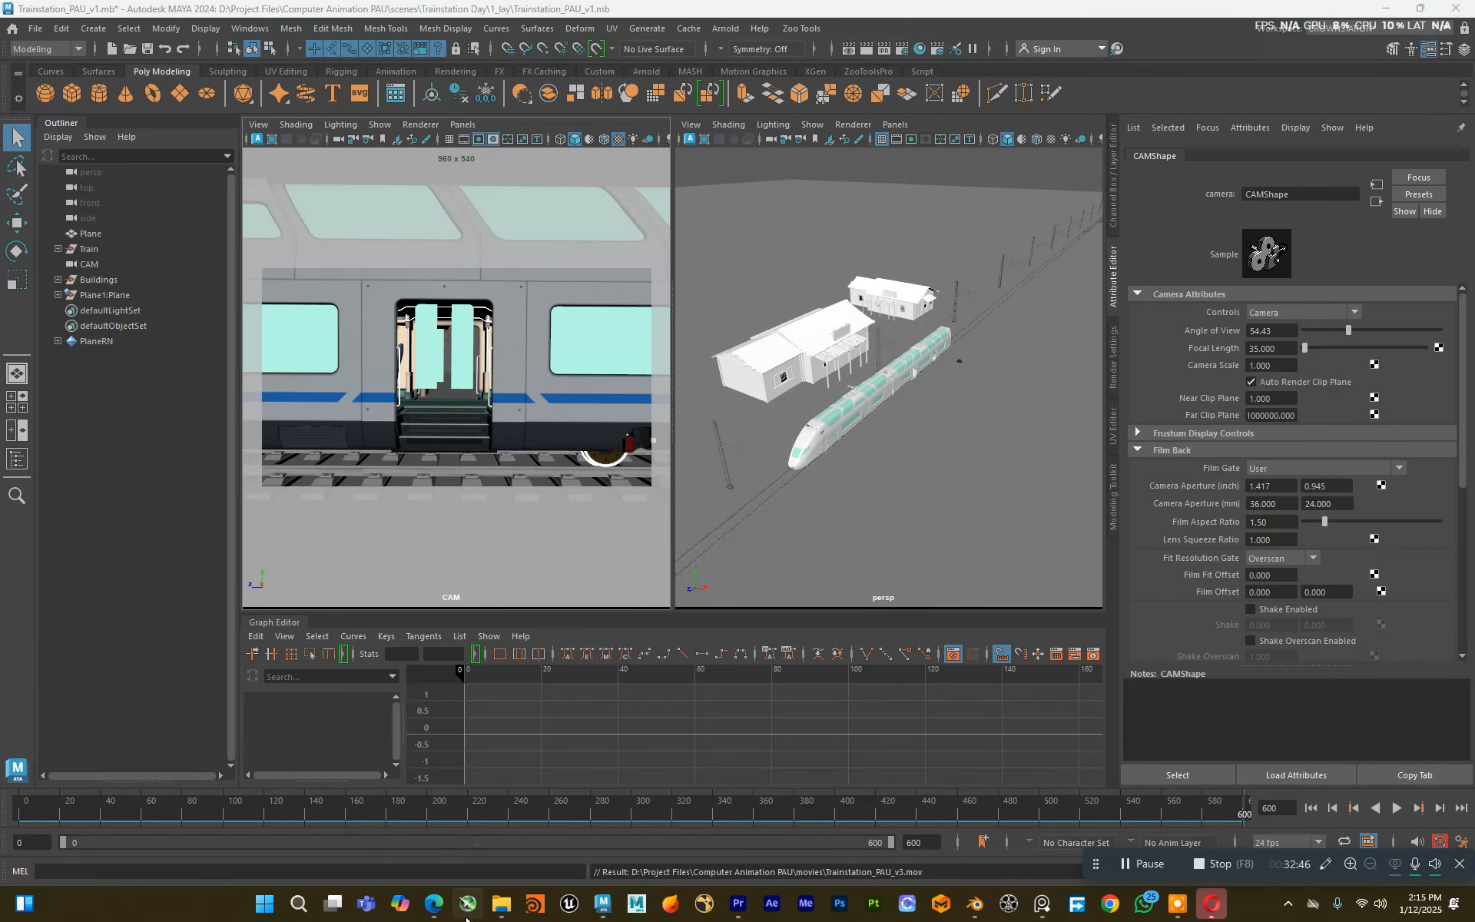
# Step: Open Trainstation_PAU_v3.mov from the project's movies folder in VLC, scrub through it and close the player
pyautogui.moveTo(501, 903)
pyautogui.click(469, 830)
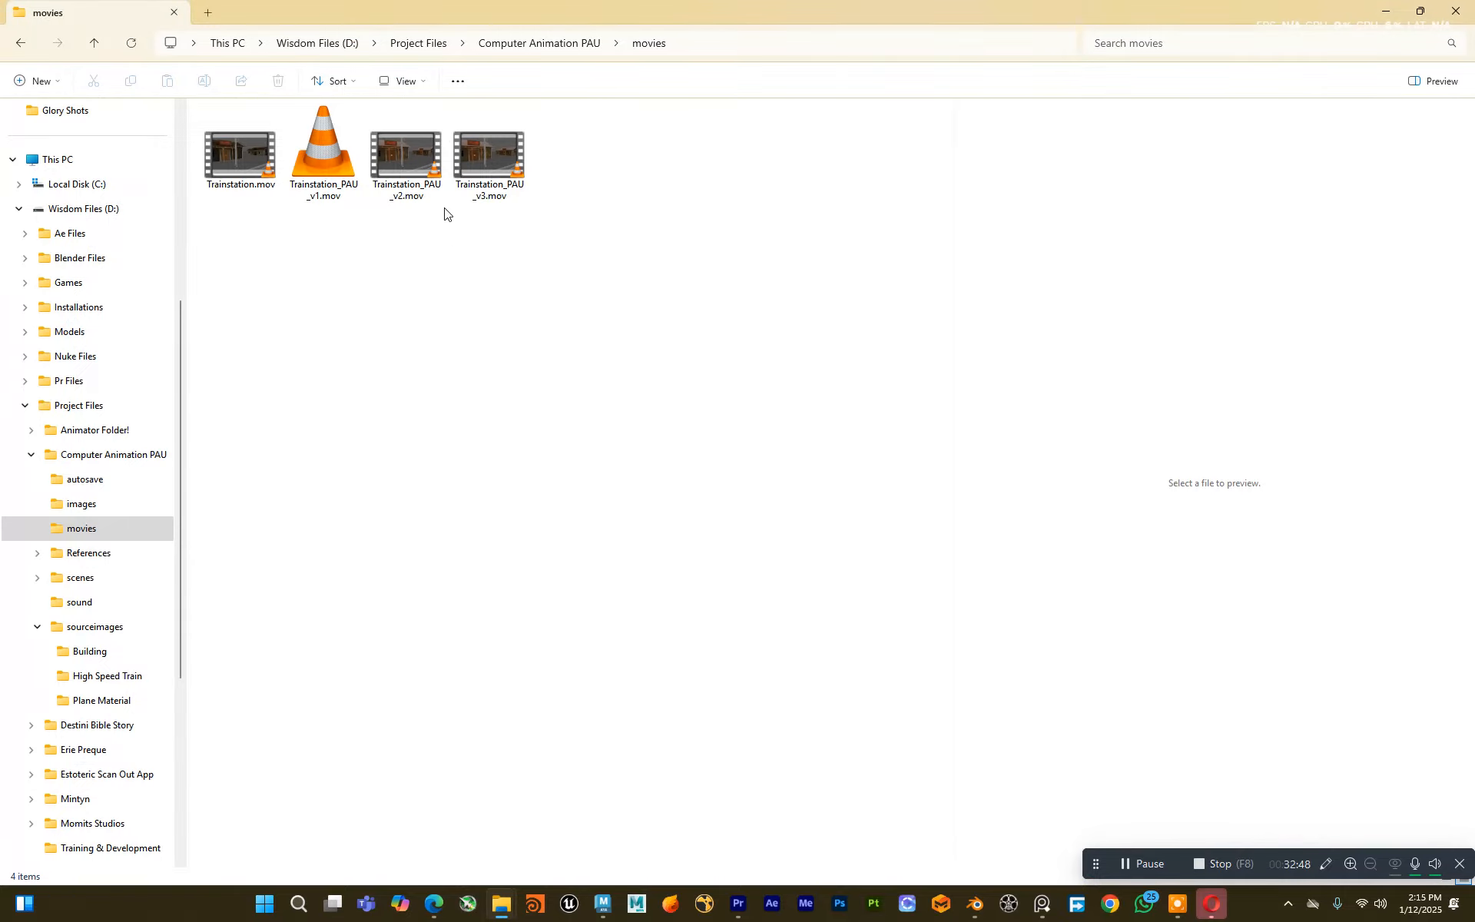
pyautogui.click(486, 169)
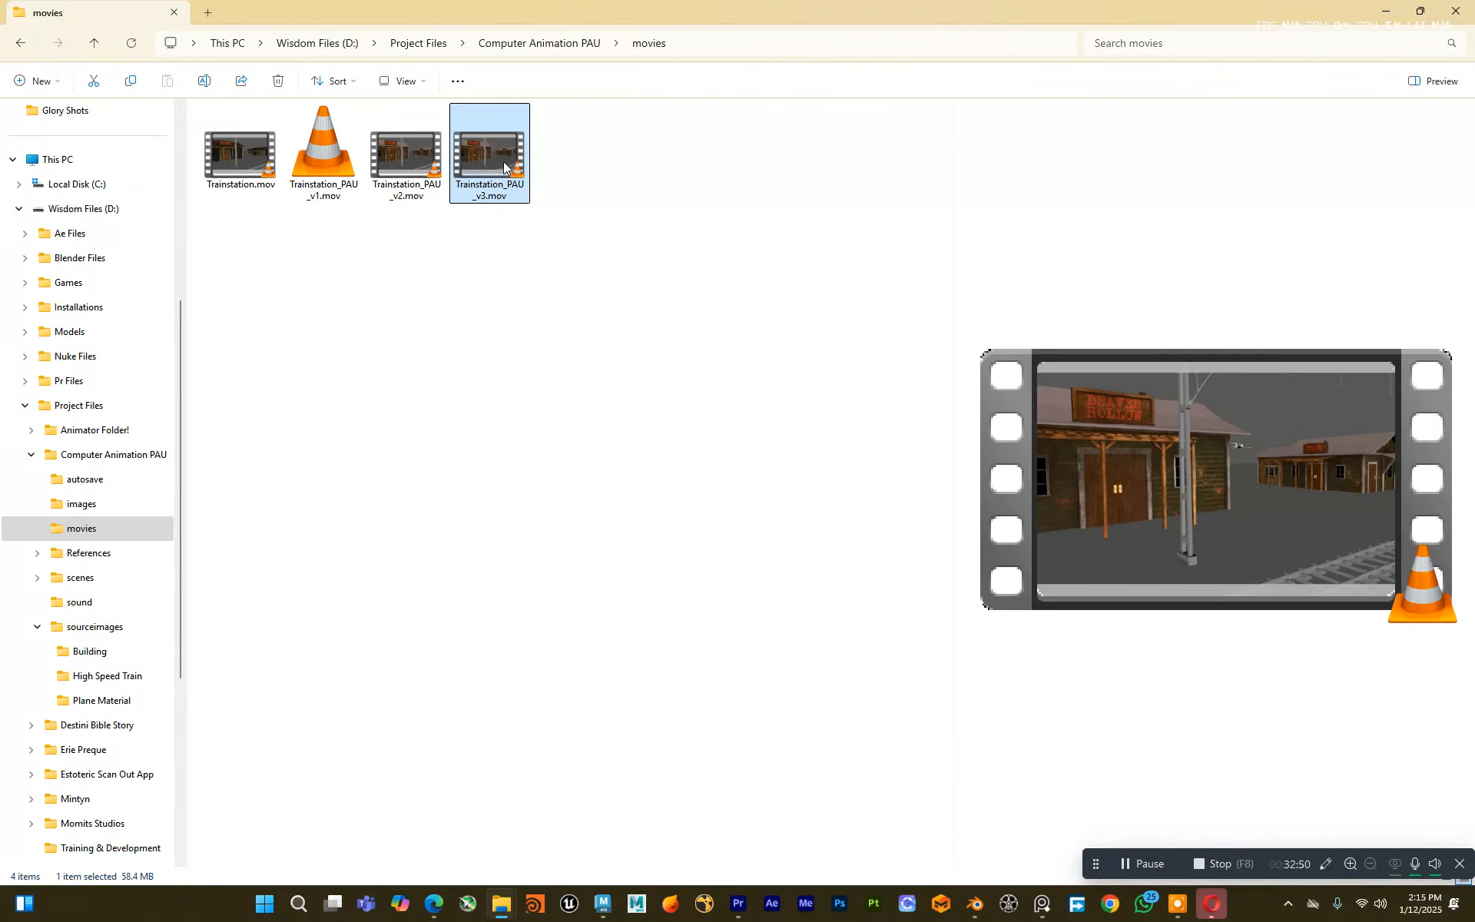
pyautogui.doubleClick(502, 154)
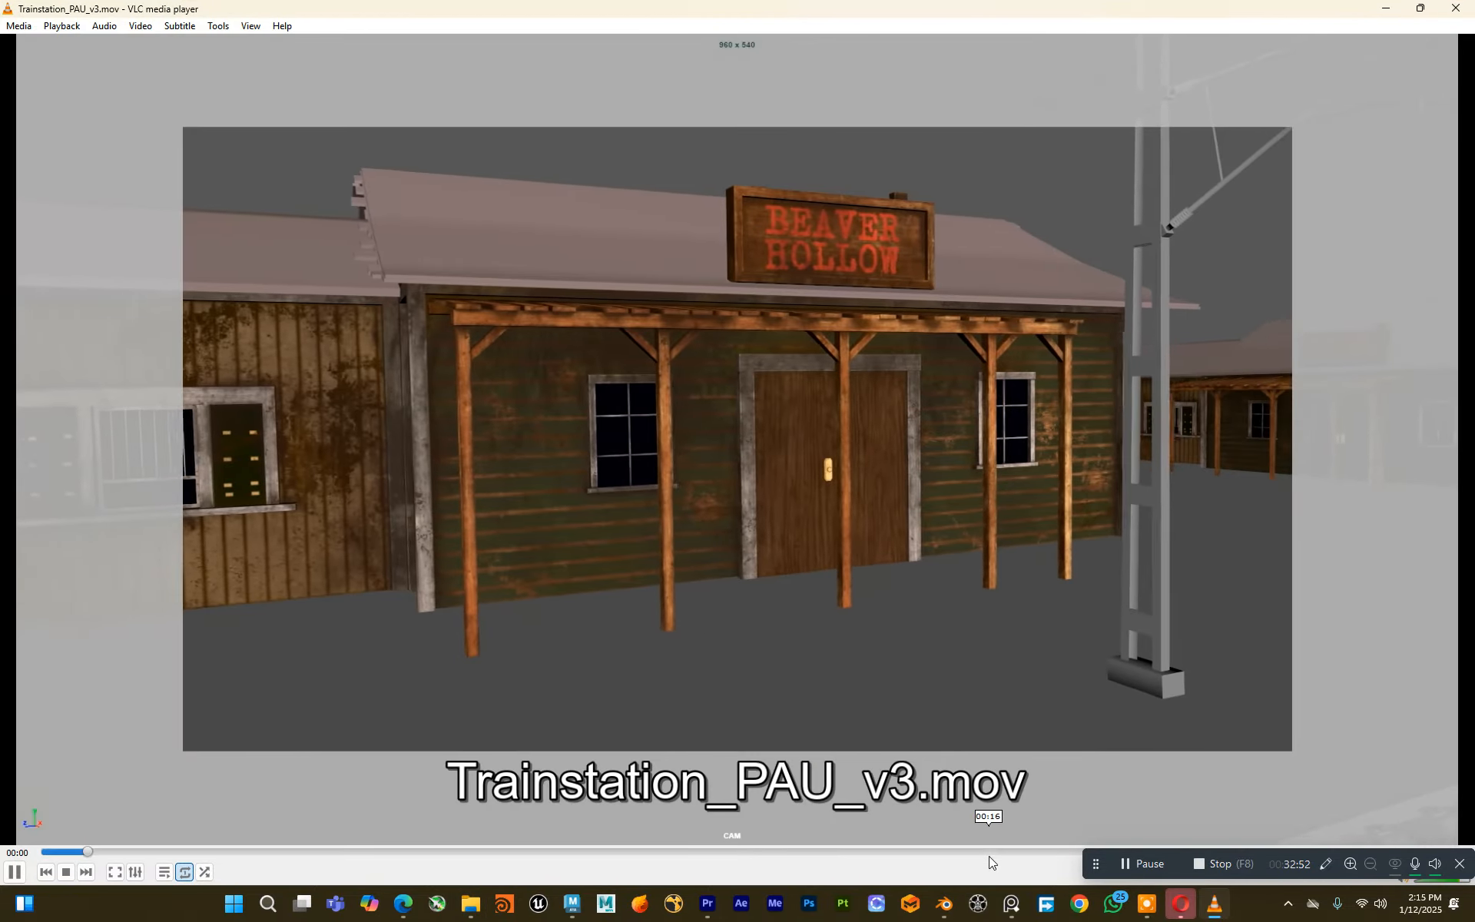
pyautogui.moveTo(1005, 855); pyautogui.dragTo(490, 846)
pyautogui.hotkey('ctrl', 'q')
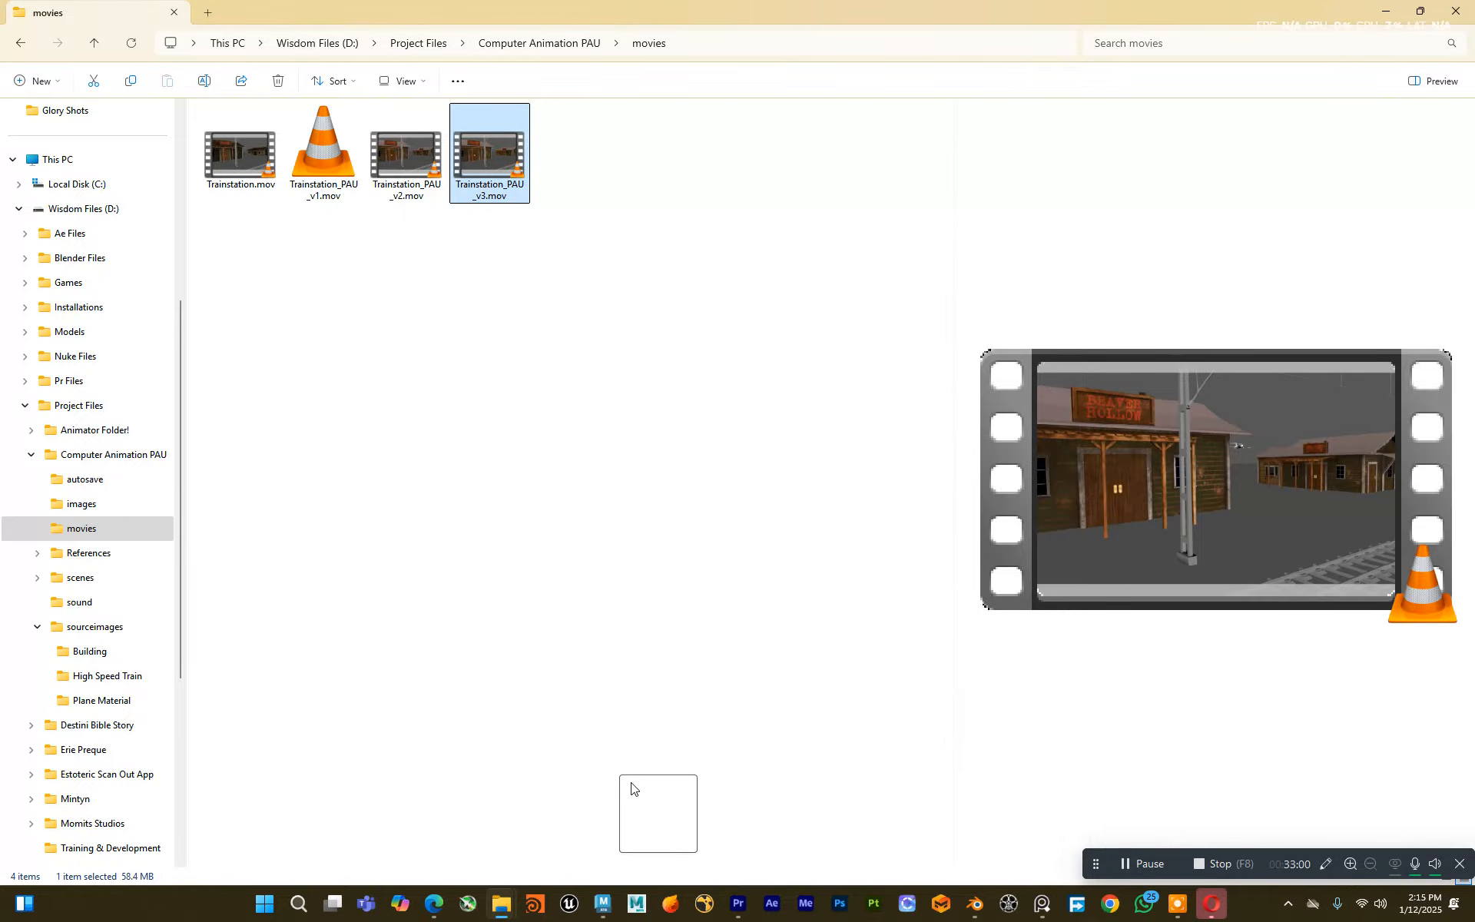
# Step: Add Trainstation_PAU_v3.mov to track V2 at the start of the Premiere Pro Trainstation sequence and set the sequence Out point to 00:00:25:00
pyautogui.moveTo(743, 915)
pyautogui.moveTo(744, 914); pyautogui.dragTo(590, 706)
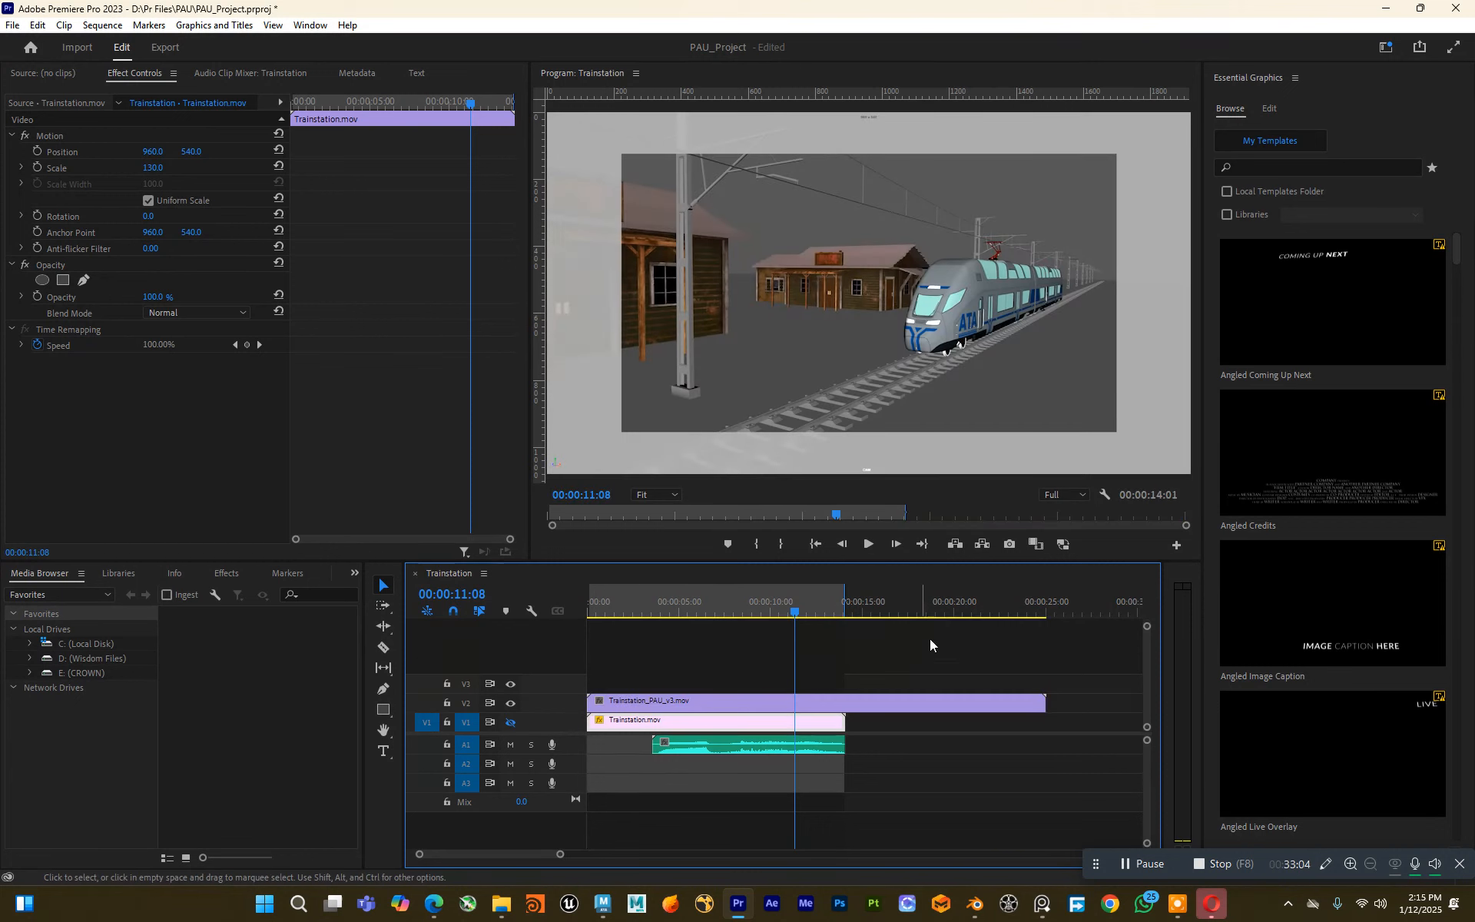
pyautogui.click(1045, 612)
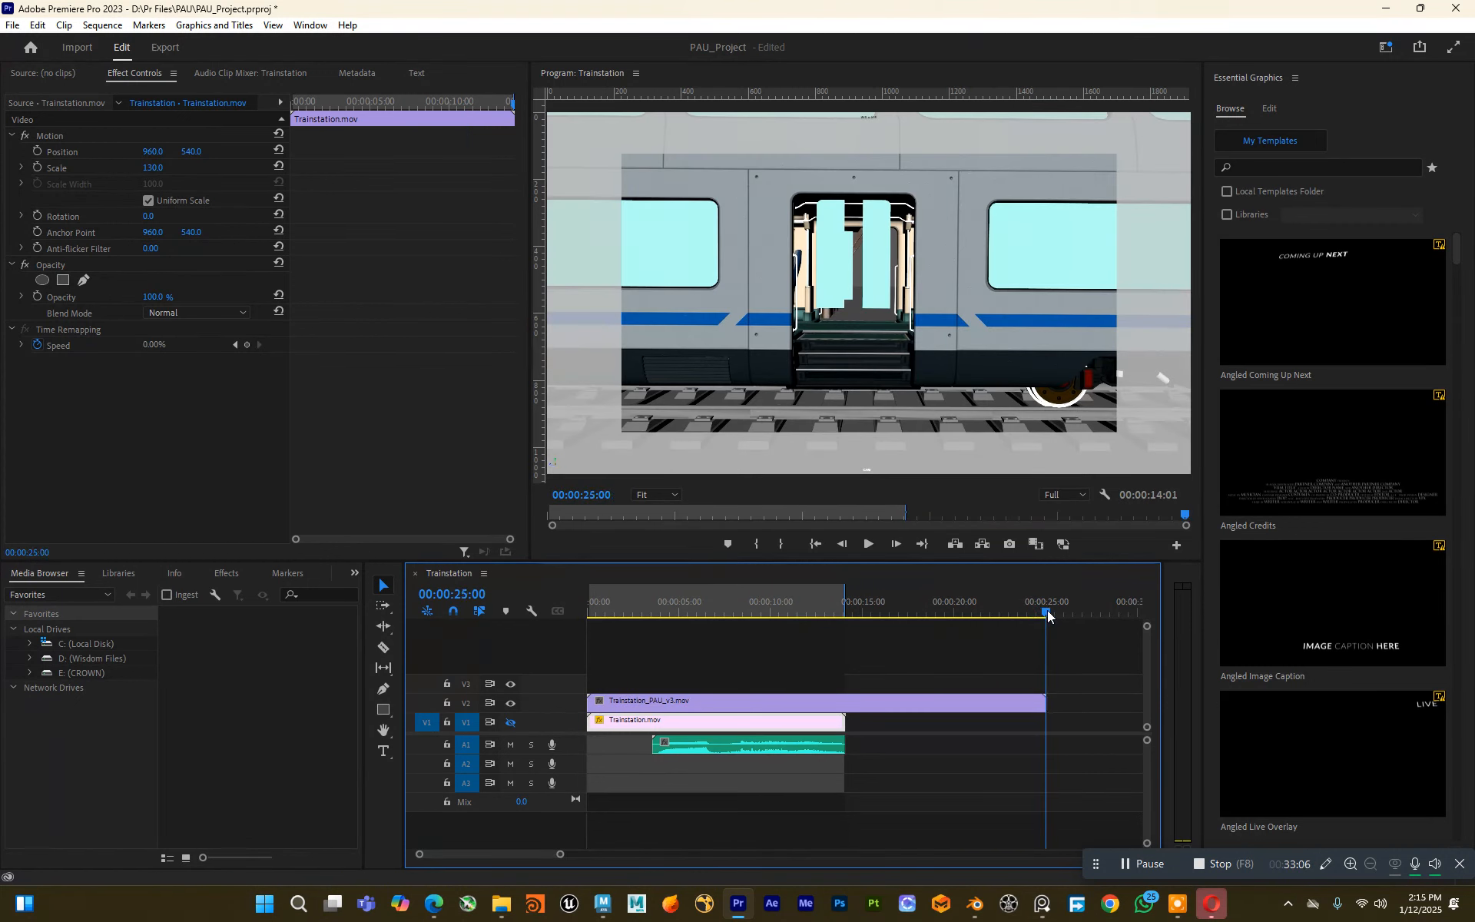
pyautogui.click(781, 544)
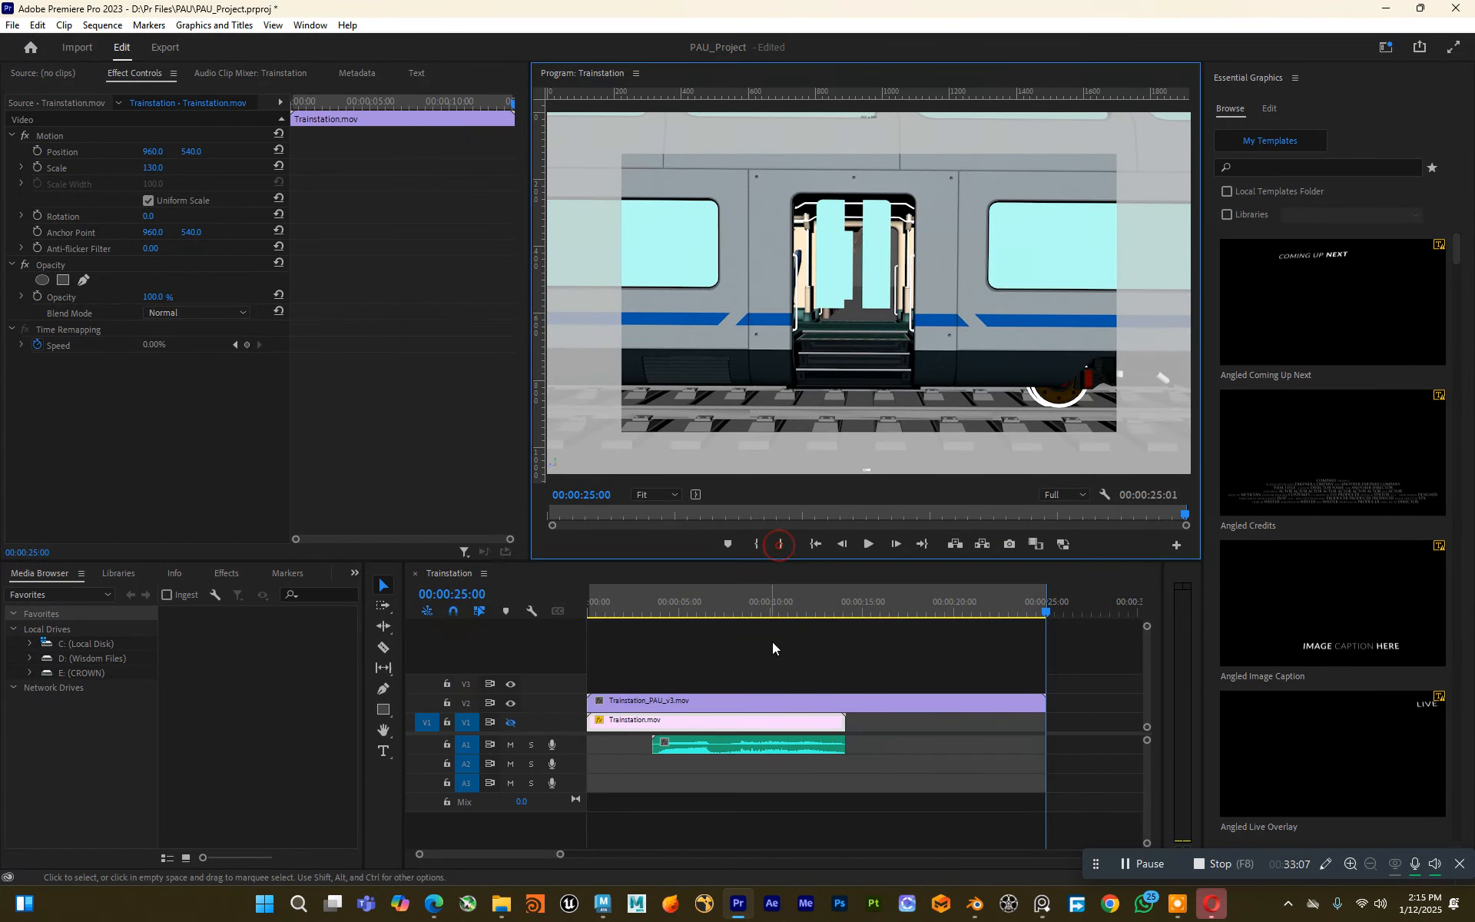
# Step: Replace the Trainstation.mov clip on V1 with the Trainstation_PAU_v3.mov clip from V2, make V1 visible and preview the plane's entrance
pyautogui.click(764, 727)
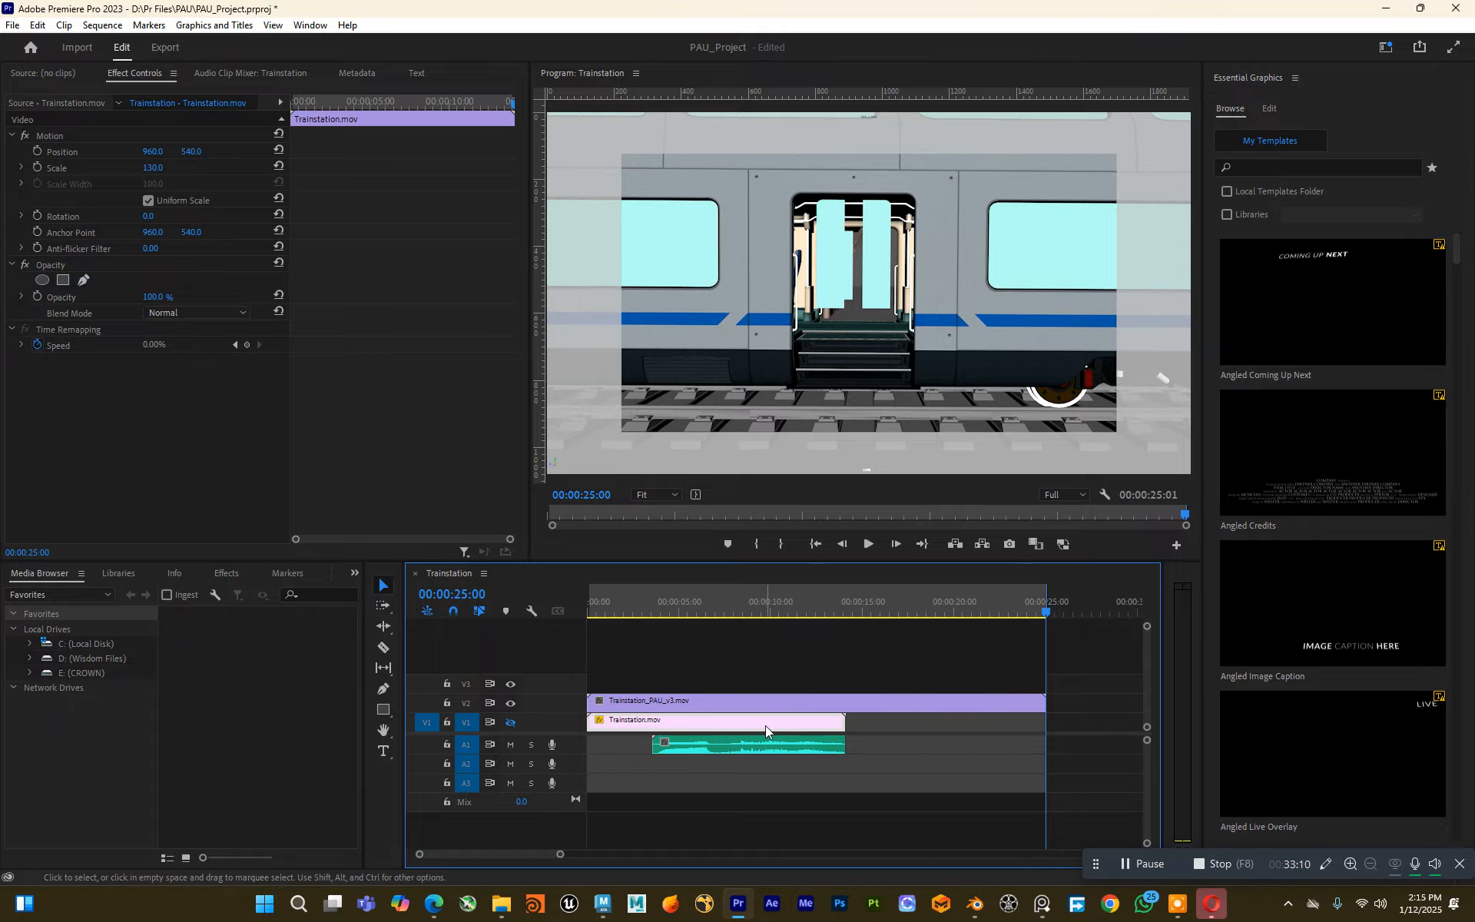
pyautogui.press('Delete')
pyautogui.moveTo(749, 702); pyautogui.dragTo(757, 732)
pyautogui.moveTo(684, 611); pyautogui.dragTo(631, 613)
pyautogui.click(511, 722)
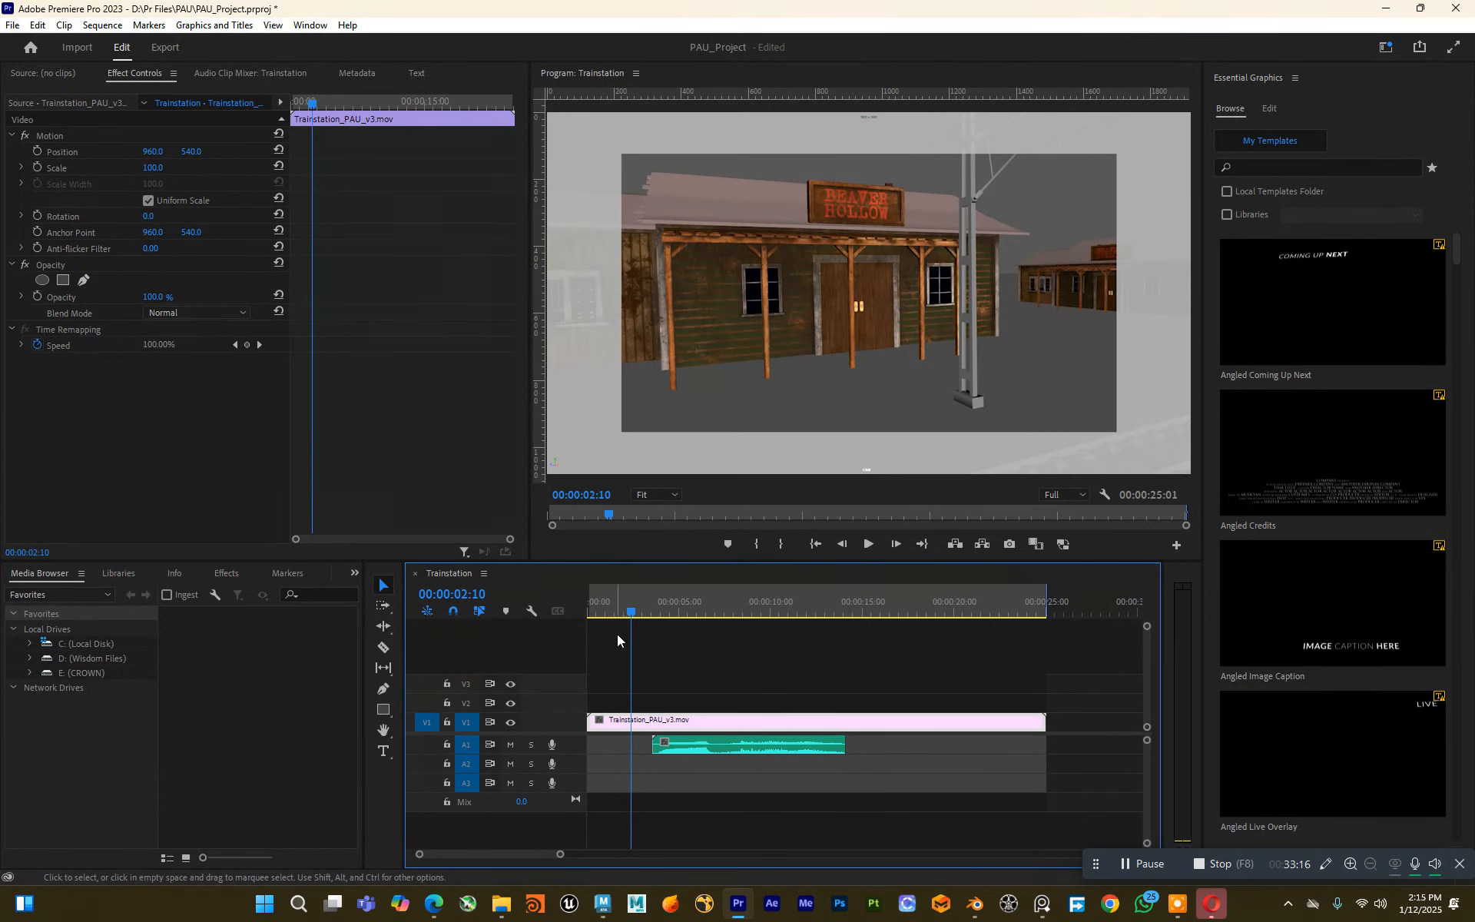
pyautogui.press('space')
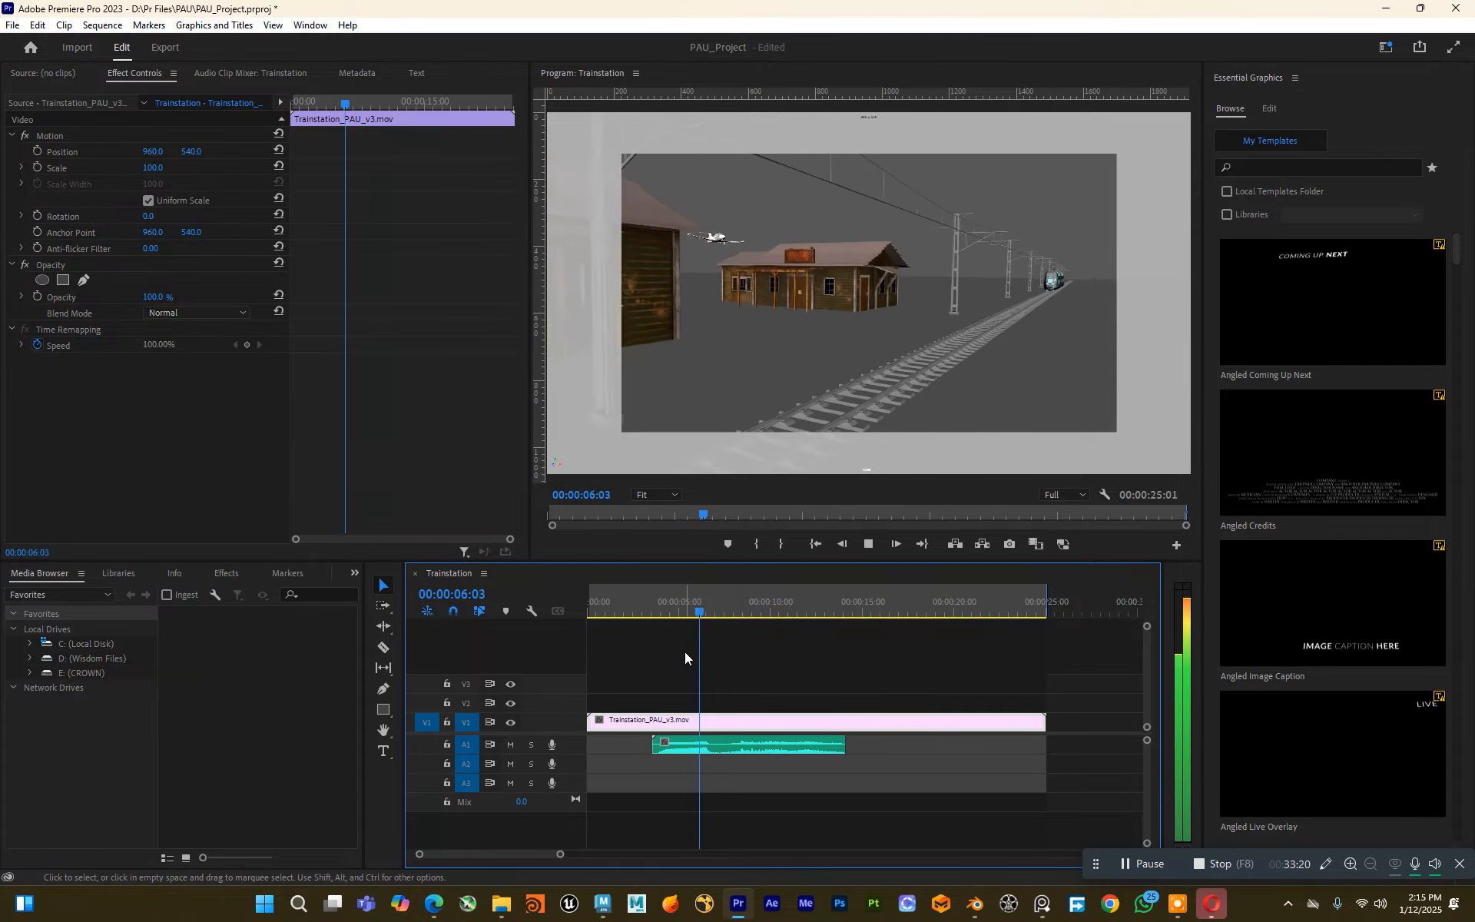
pyautogui.press('space')
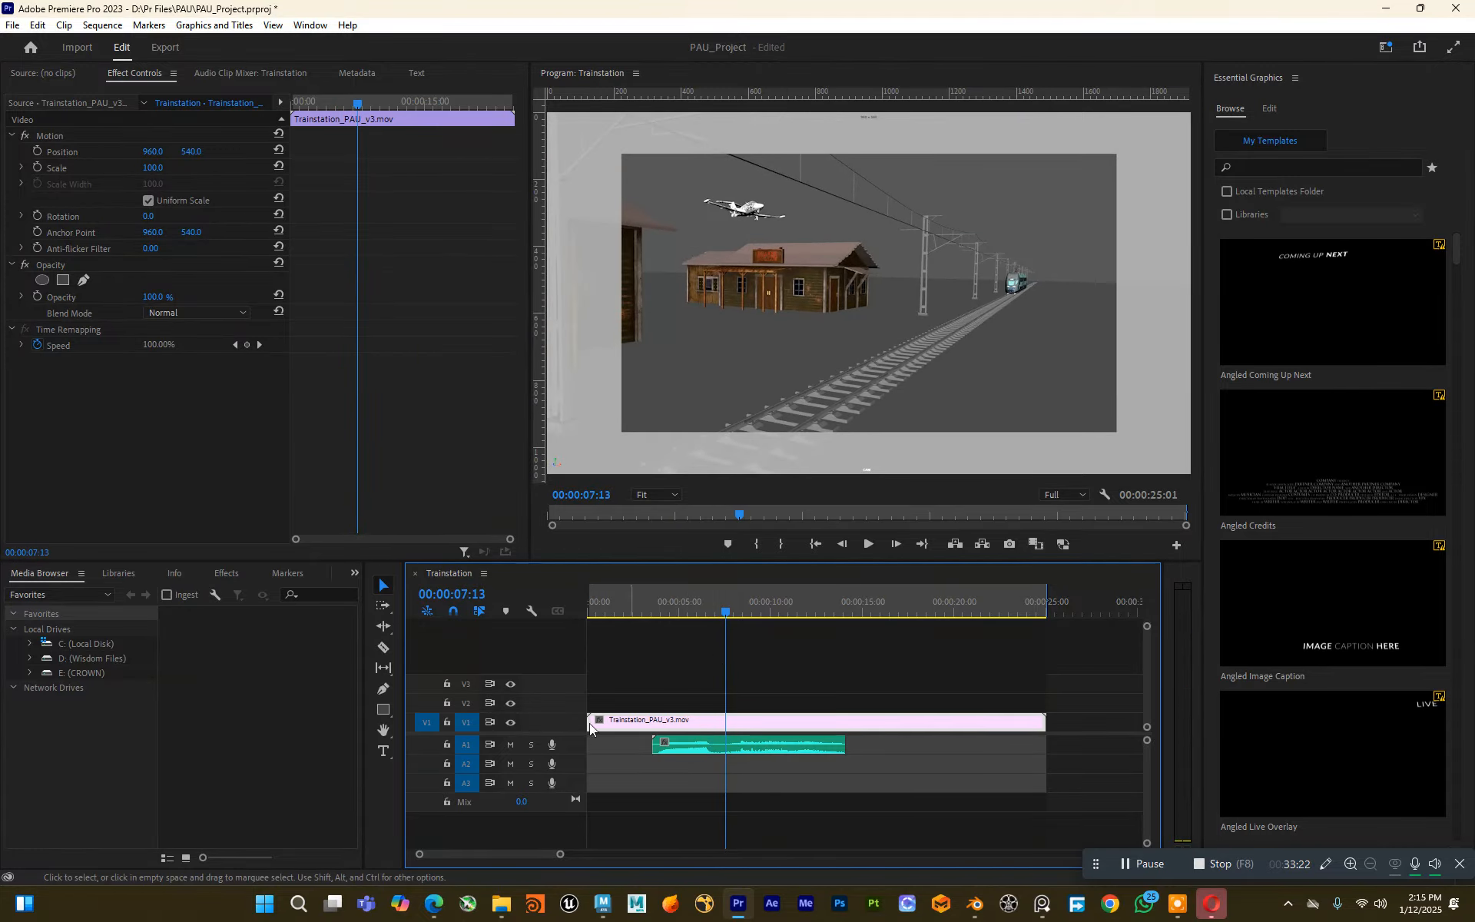
# Step: Add palne flyover.mp3 from the Computer Animation PAU sound folder to audio track A2, starting at about 6.5 seconds
pyautogui.moveTo(521, 918)
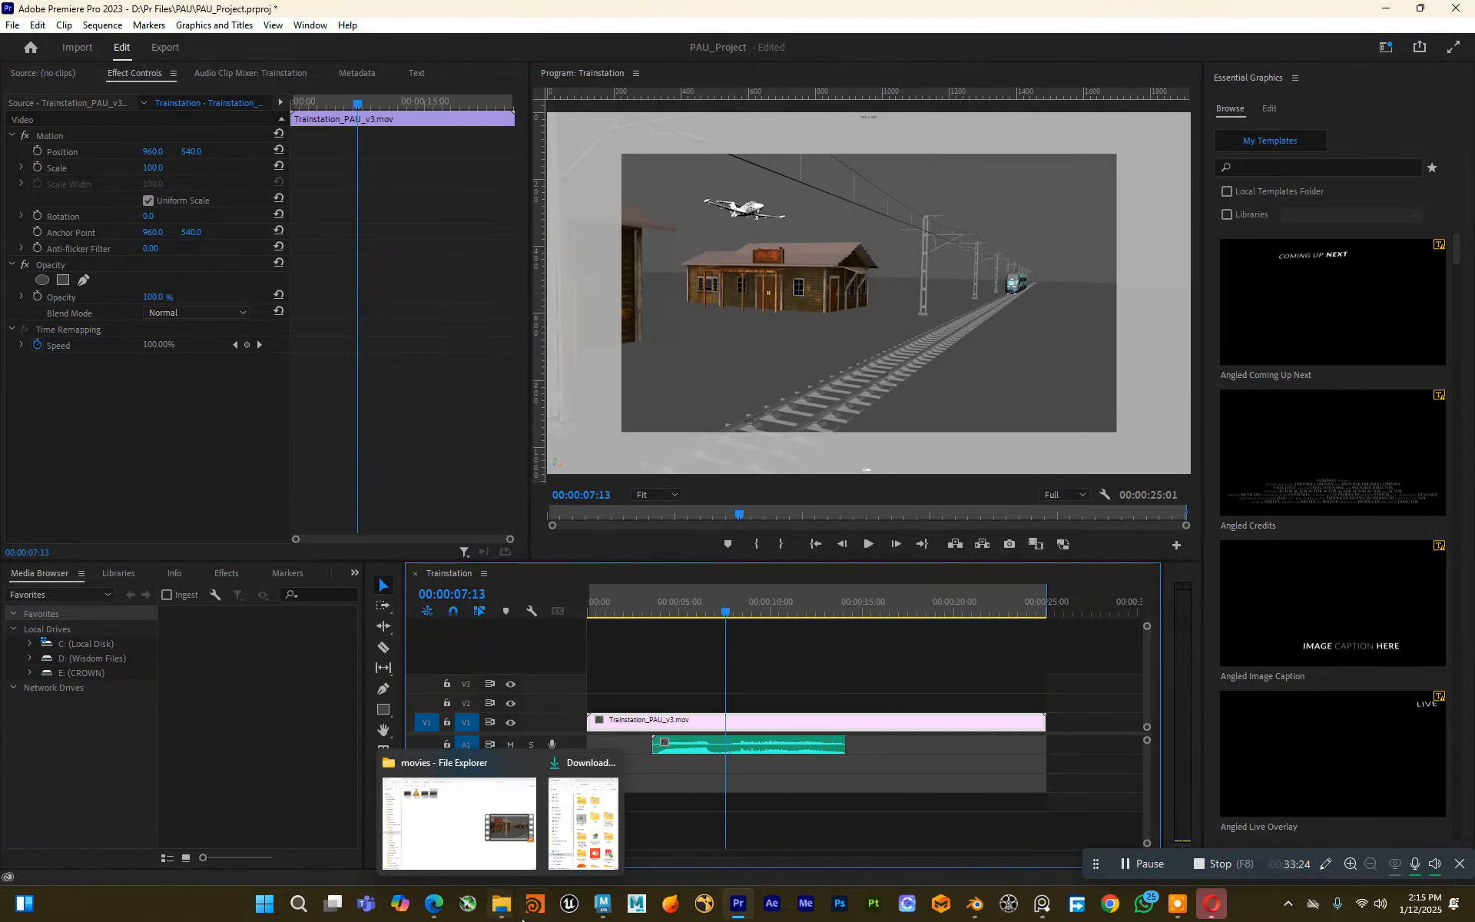
pyautogui.click(460, 822)
pyautogui.click(761, 451)
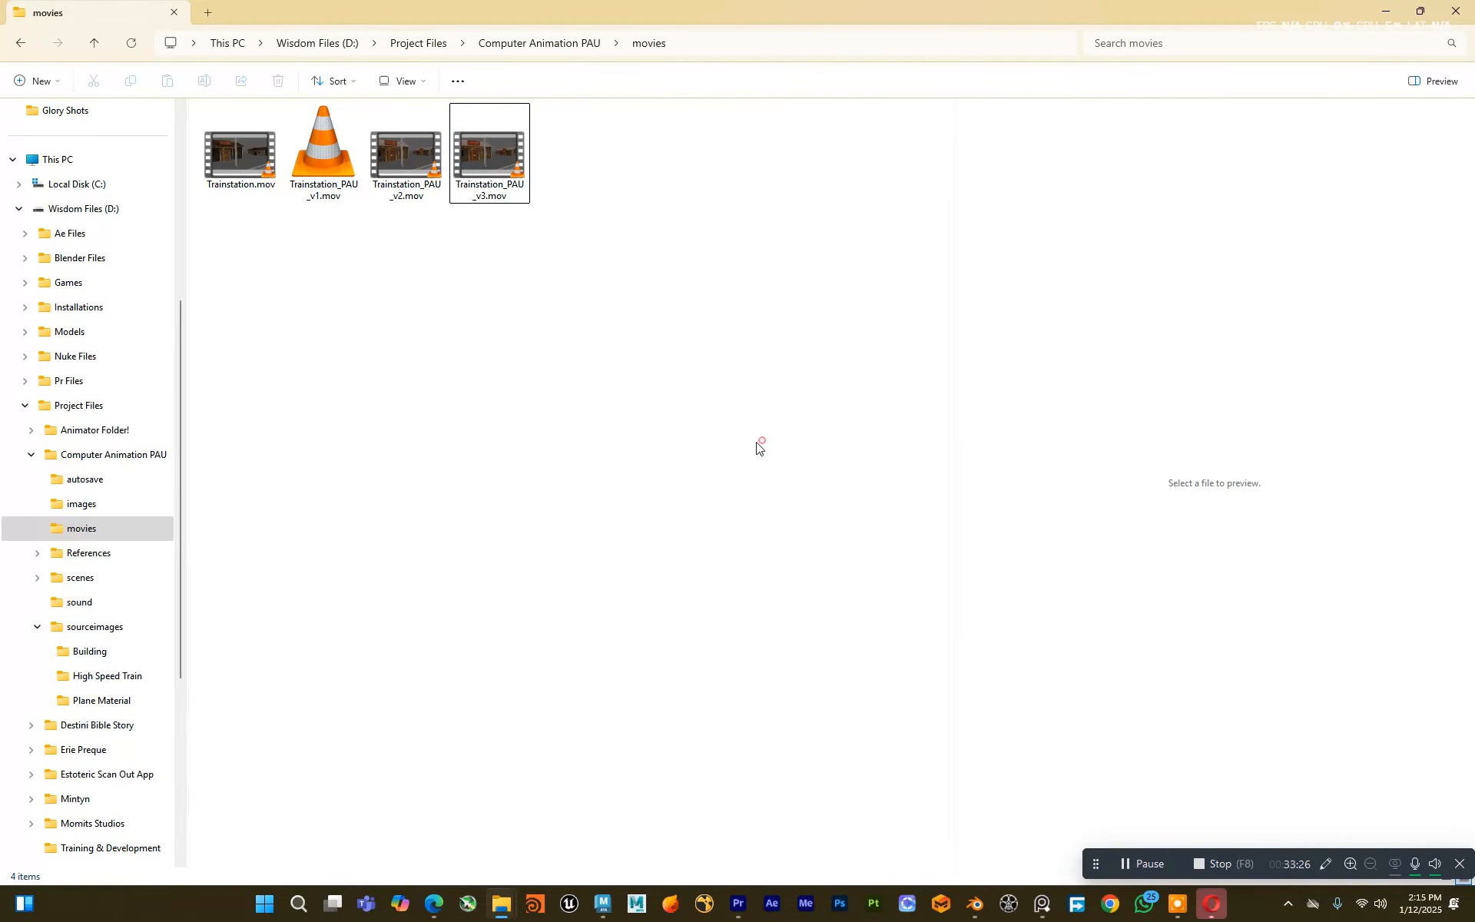
pyautogui.hotkey('alt', 'Up')
pyautogui.doubleClick(234, 240)
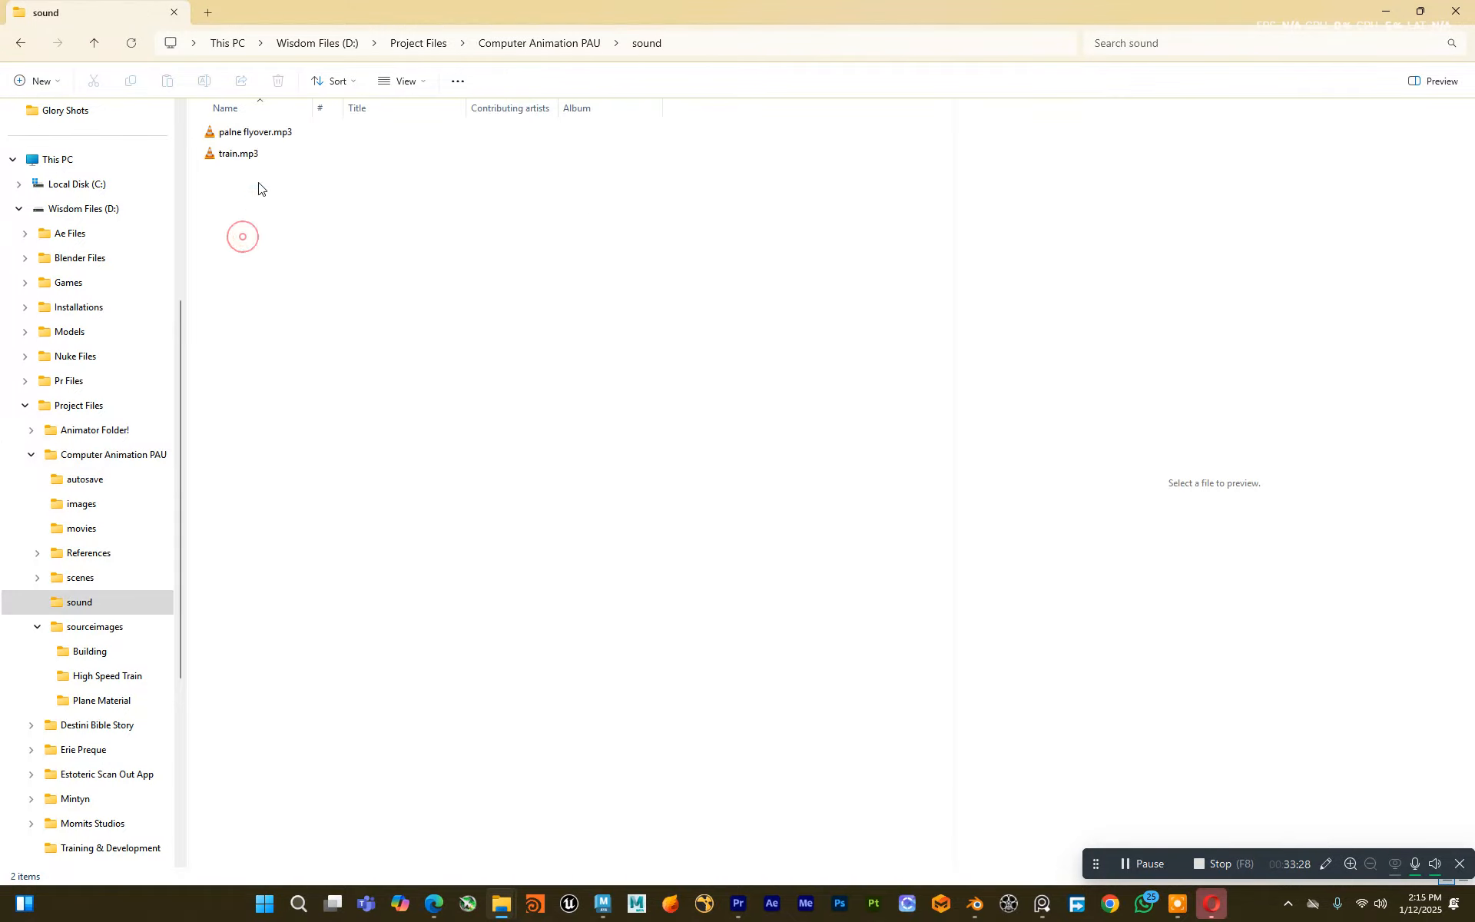
pyautogui.click(260, 135)
pyautogui.moveTo(289, 136); pyautogui.dragTo(708, 771)
# Step: Trim the end of the plane flyover audio clip on A2 to 00:00:10:13 and play the sequence to check the sound
pyautogui.click(688, 612)
pyautogui.press('space')
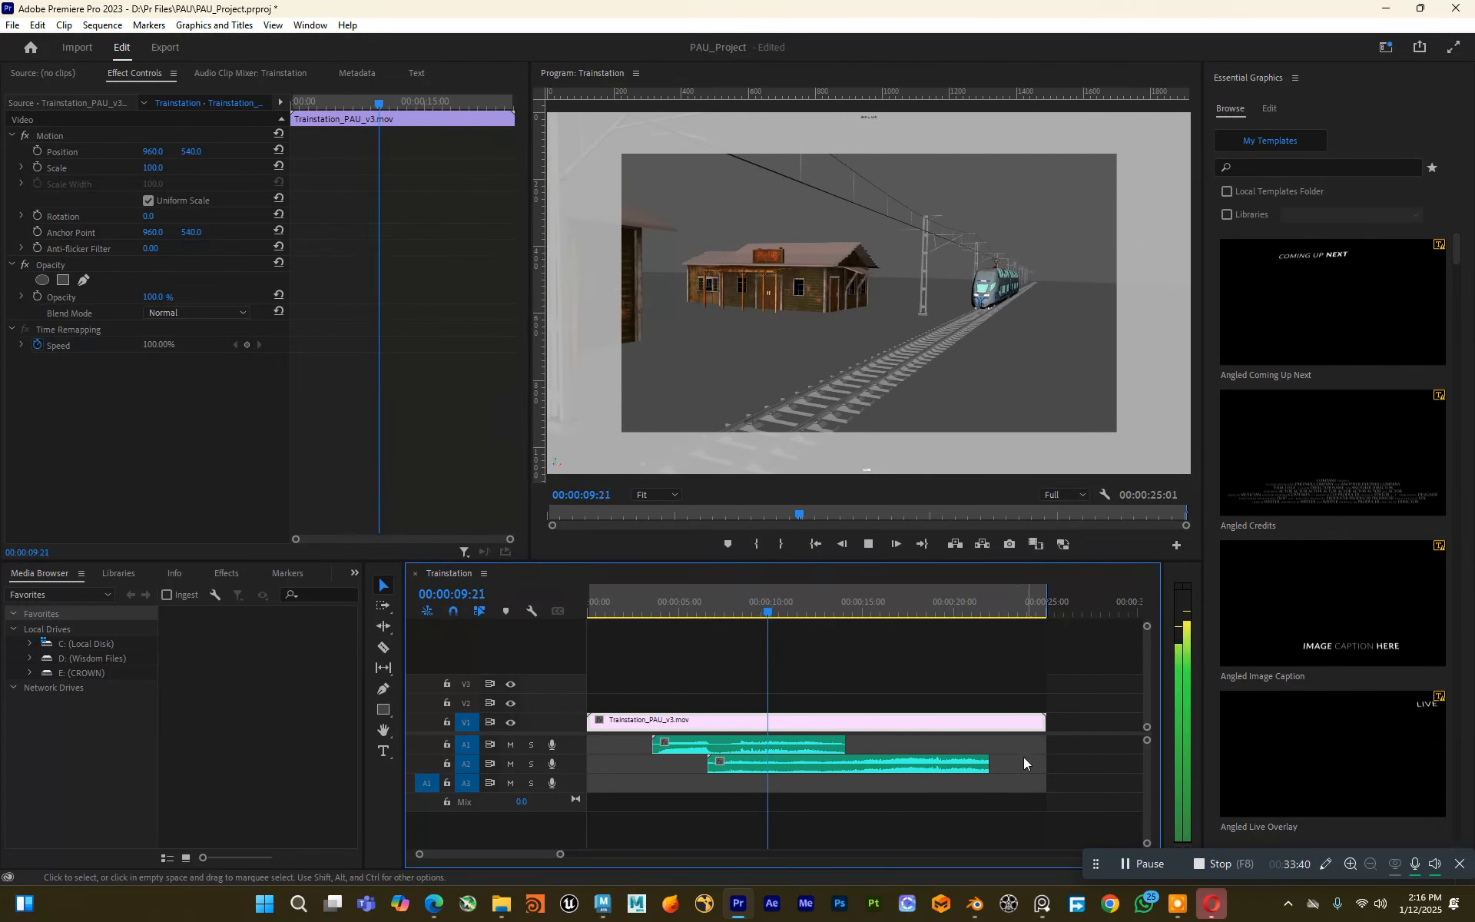
pyautogui.press('space')
pyautogui.moveTo(987, 766); pyautogui.dragTo(782, 771)
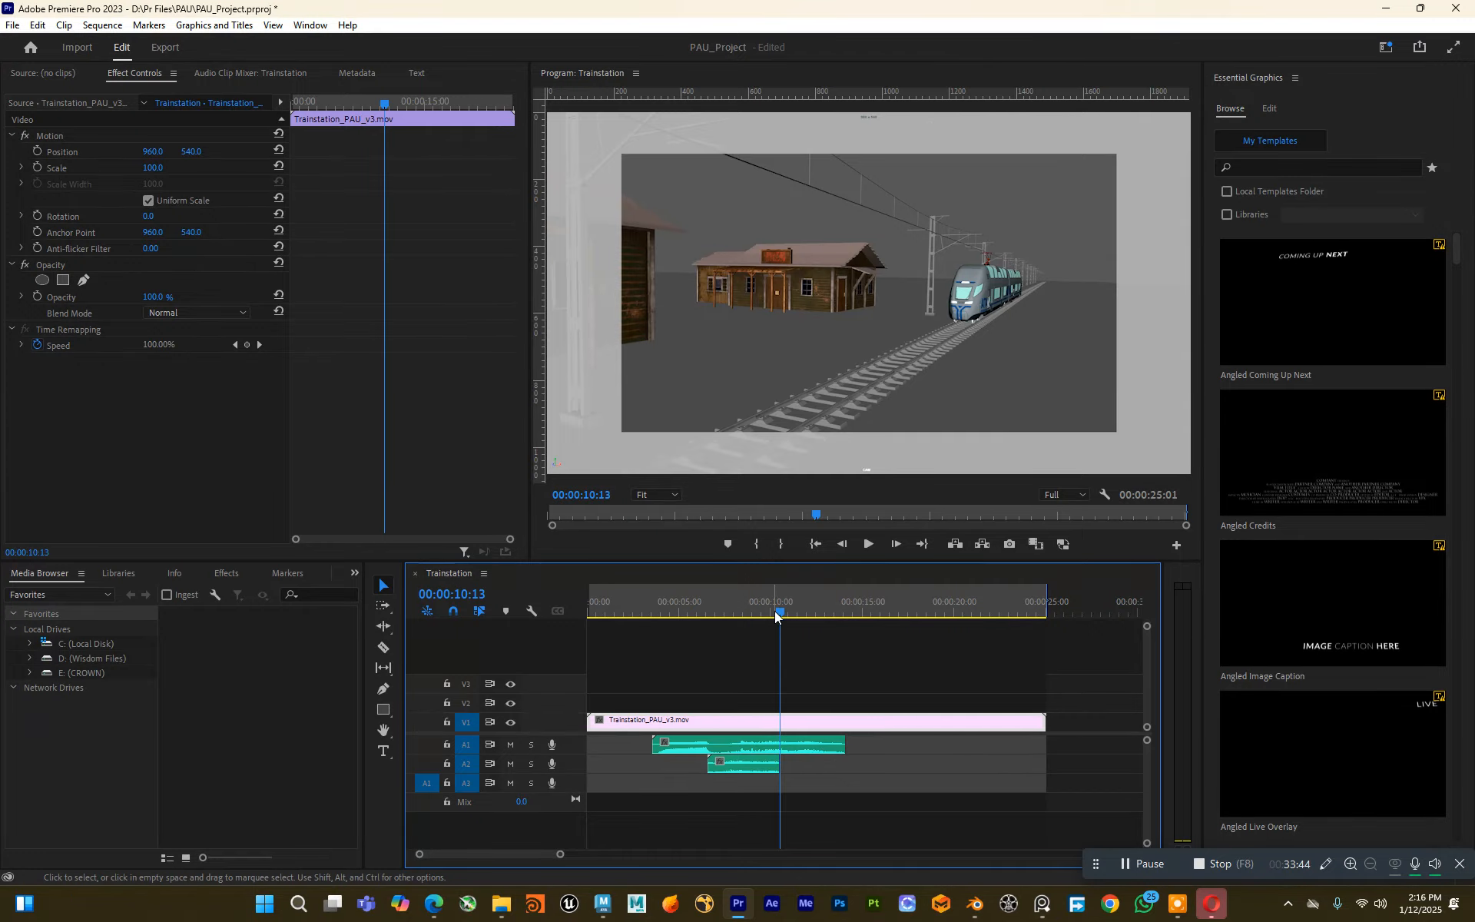
pyautogui.click(688, 603)
pyautogui.press('space')
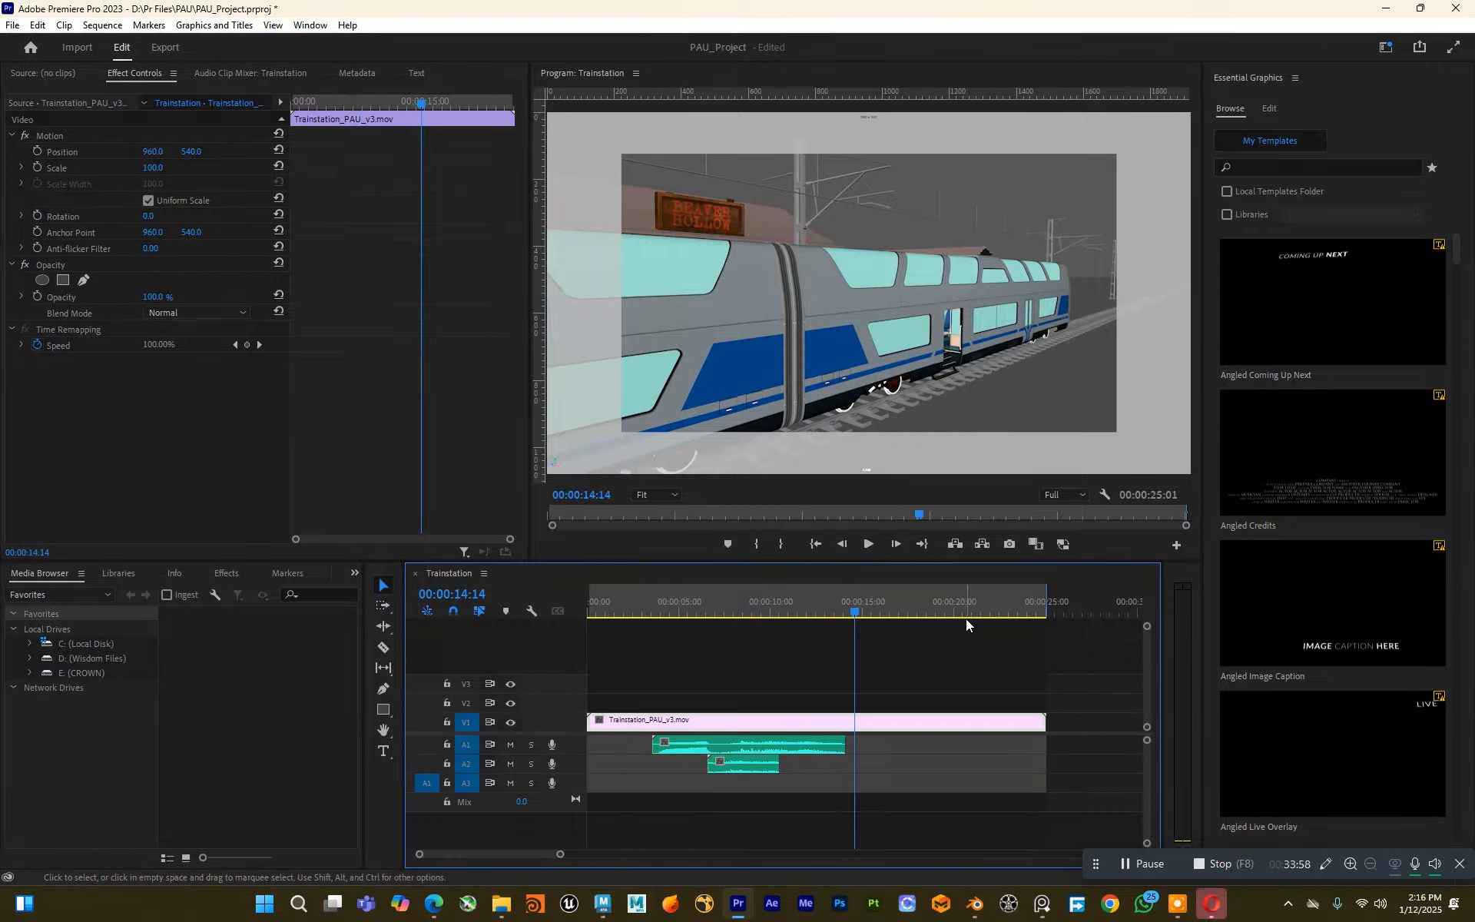
# Step: Export the Trainstation sequence as Trainstation_2.mp4 in H.264 format to the D:\Pr Files\PAU folder
pyautogui.click(161, 50)
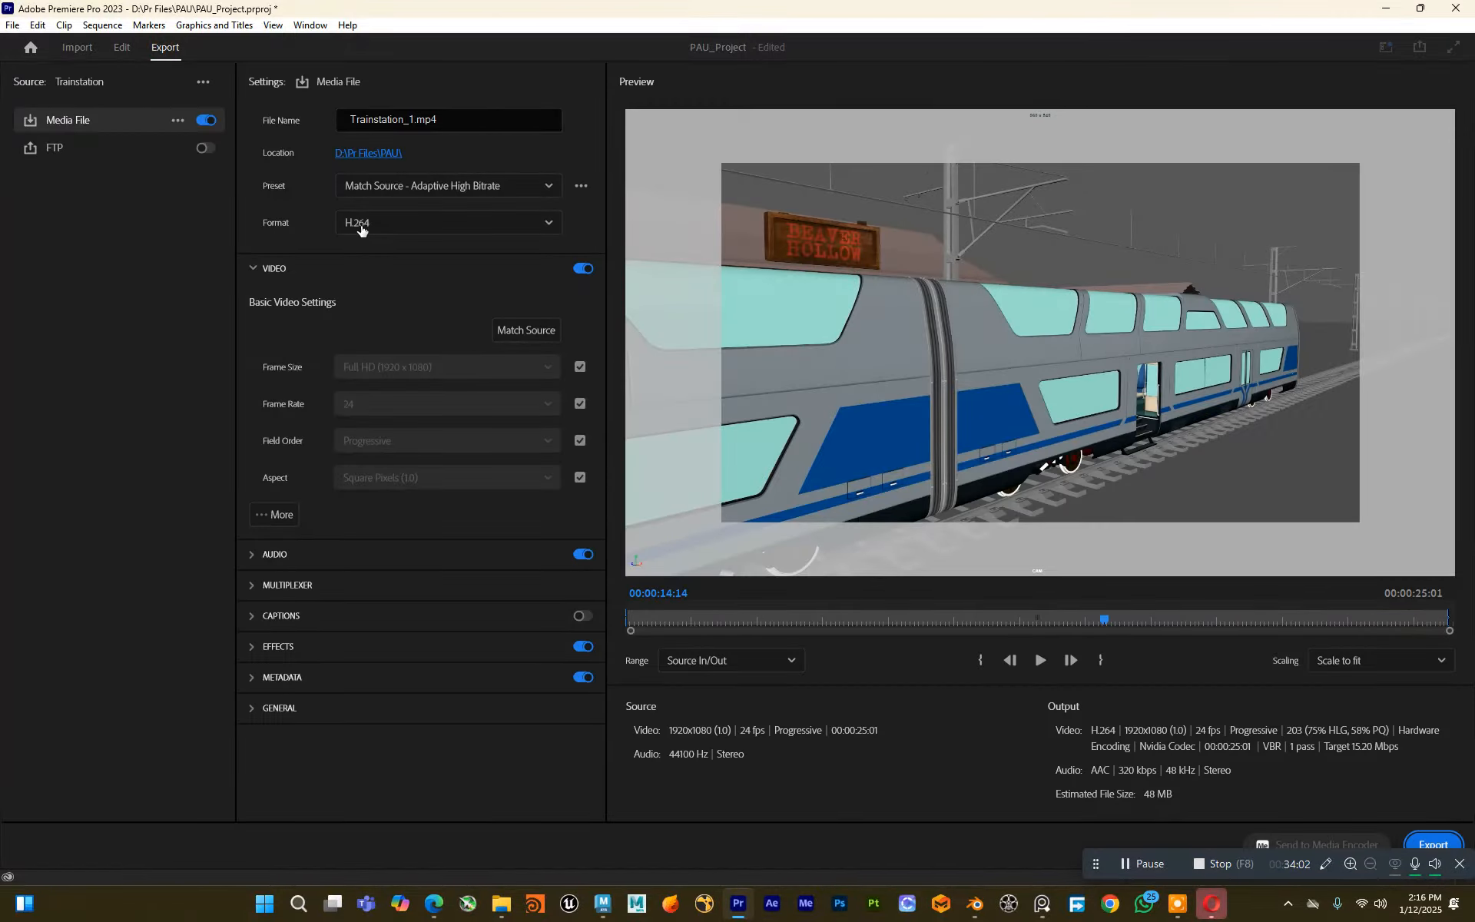
pyautogui.click(379, 156)
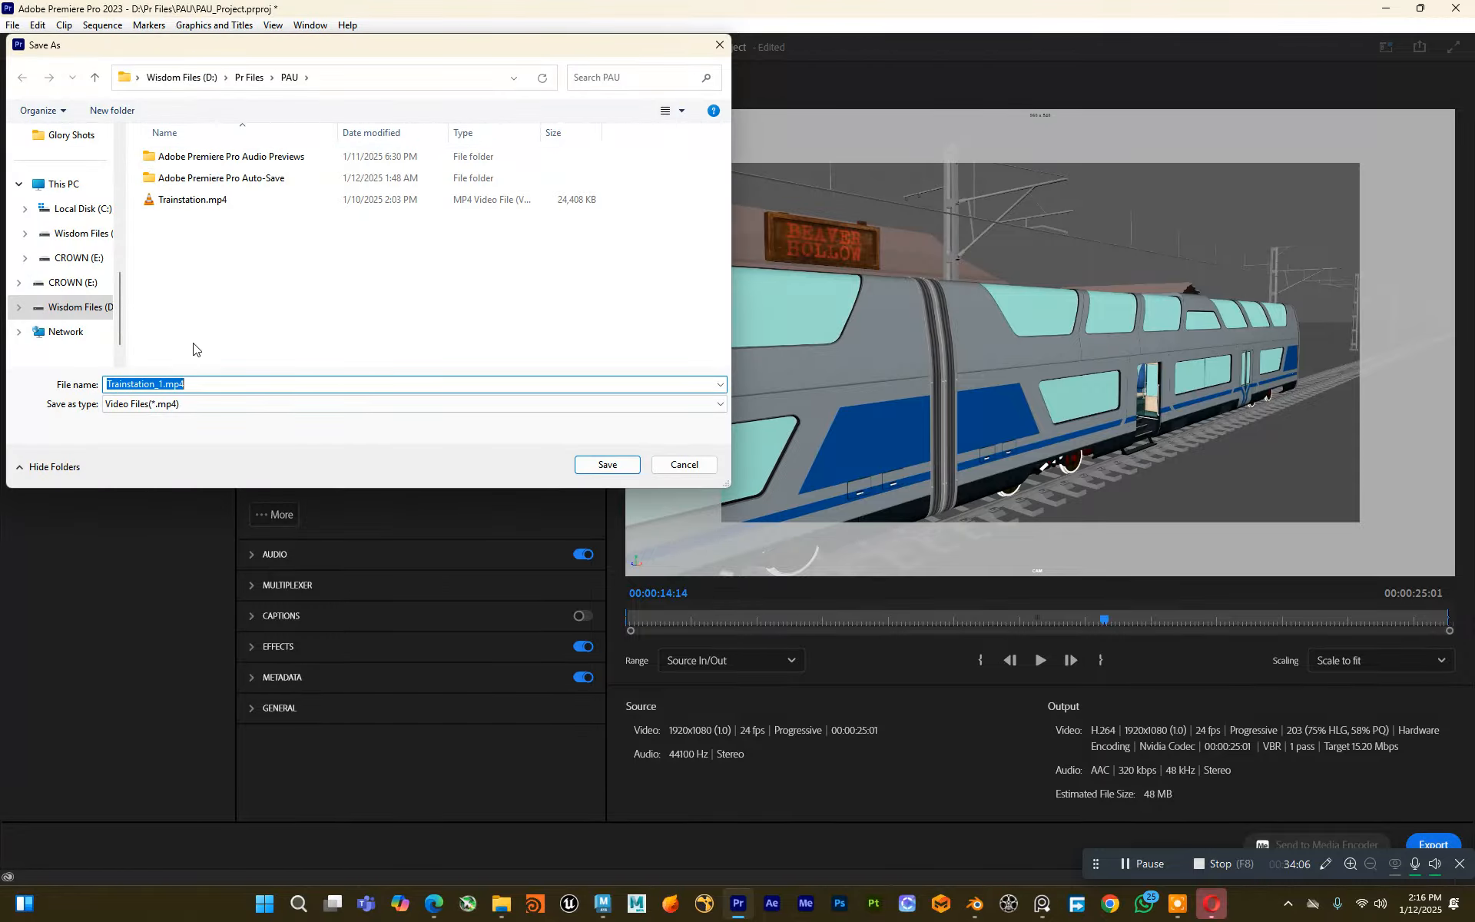
pyautogui.click(162, 386)
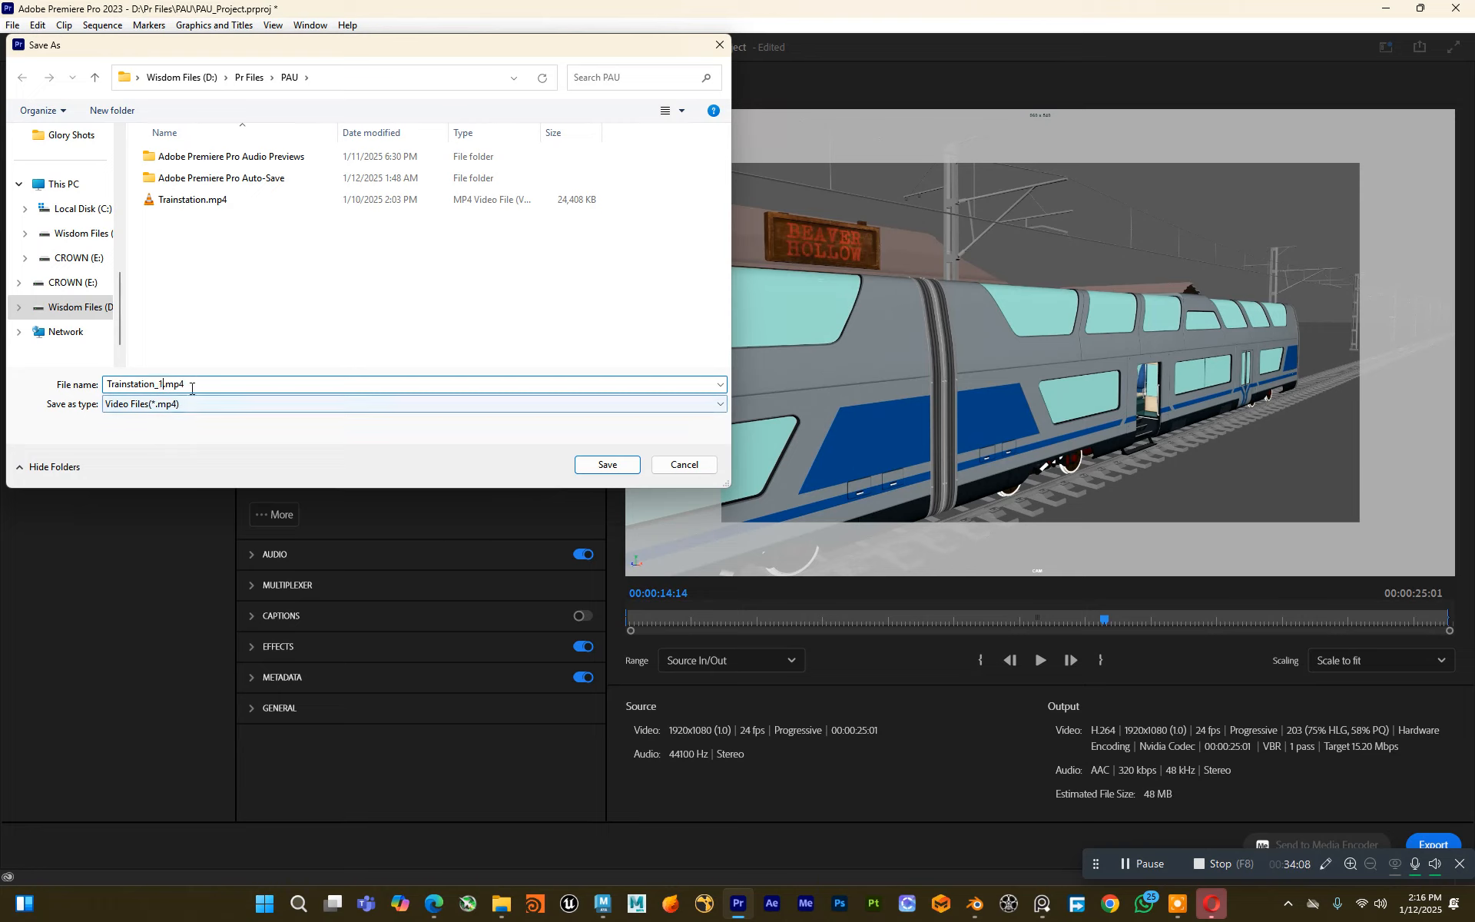
pyautogui.press('BackSpace')
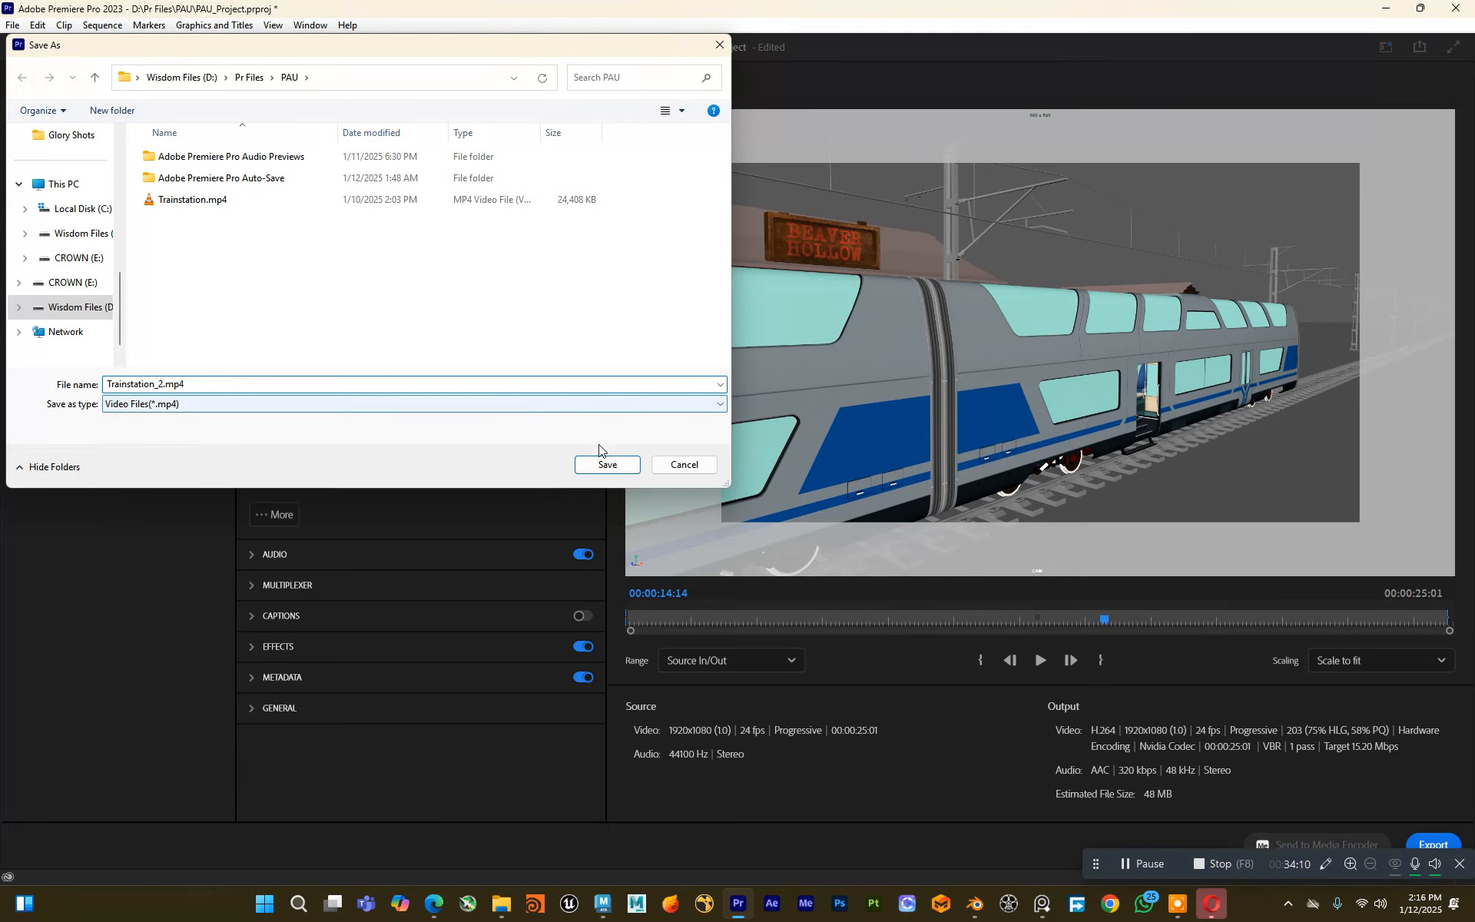
pyautogui.click(603, 465)
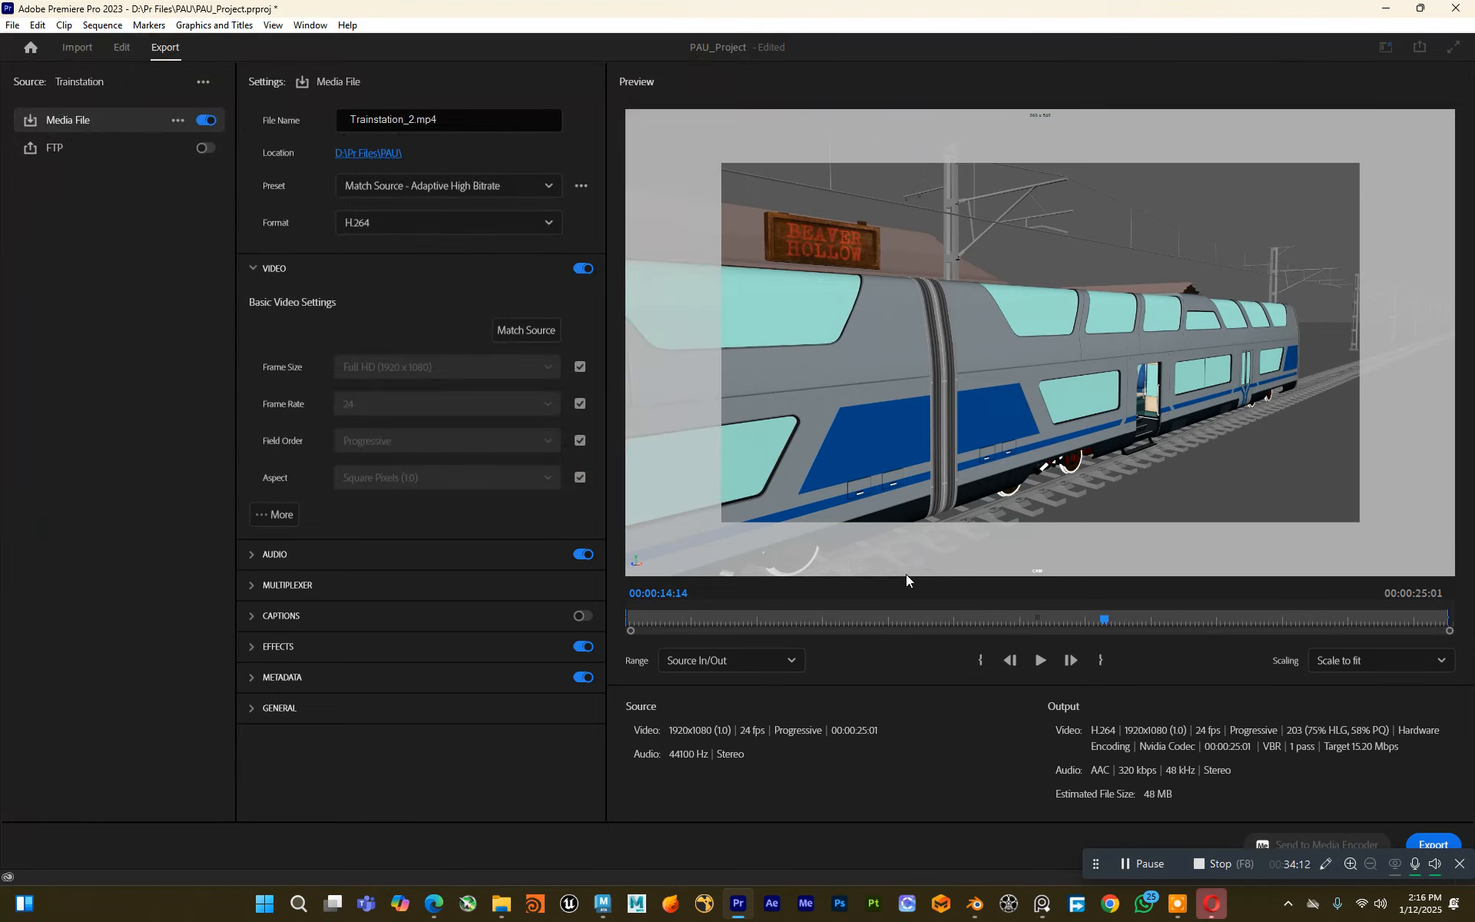
pyautogui.click(1426, 844)
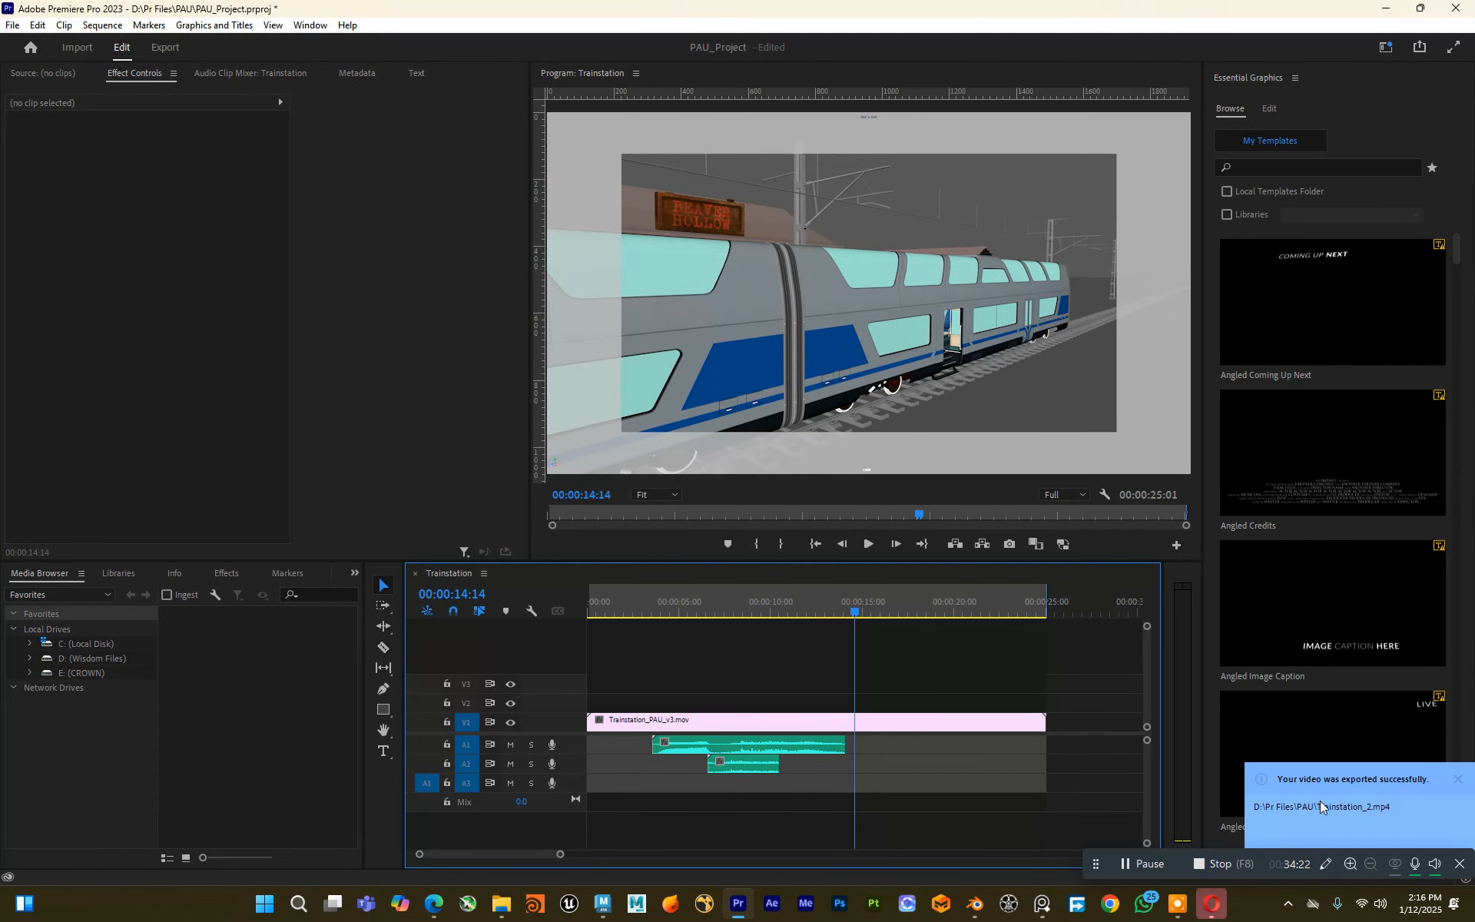
# Step: Browse to the D:\Pr Files\PAU folder in File Explorer to find the exported video
pyautogui.click(490, 825)
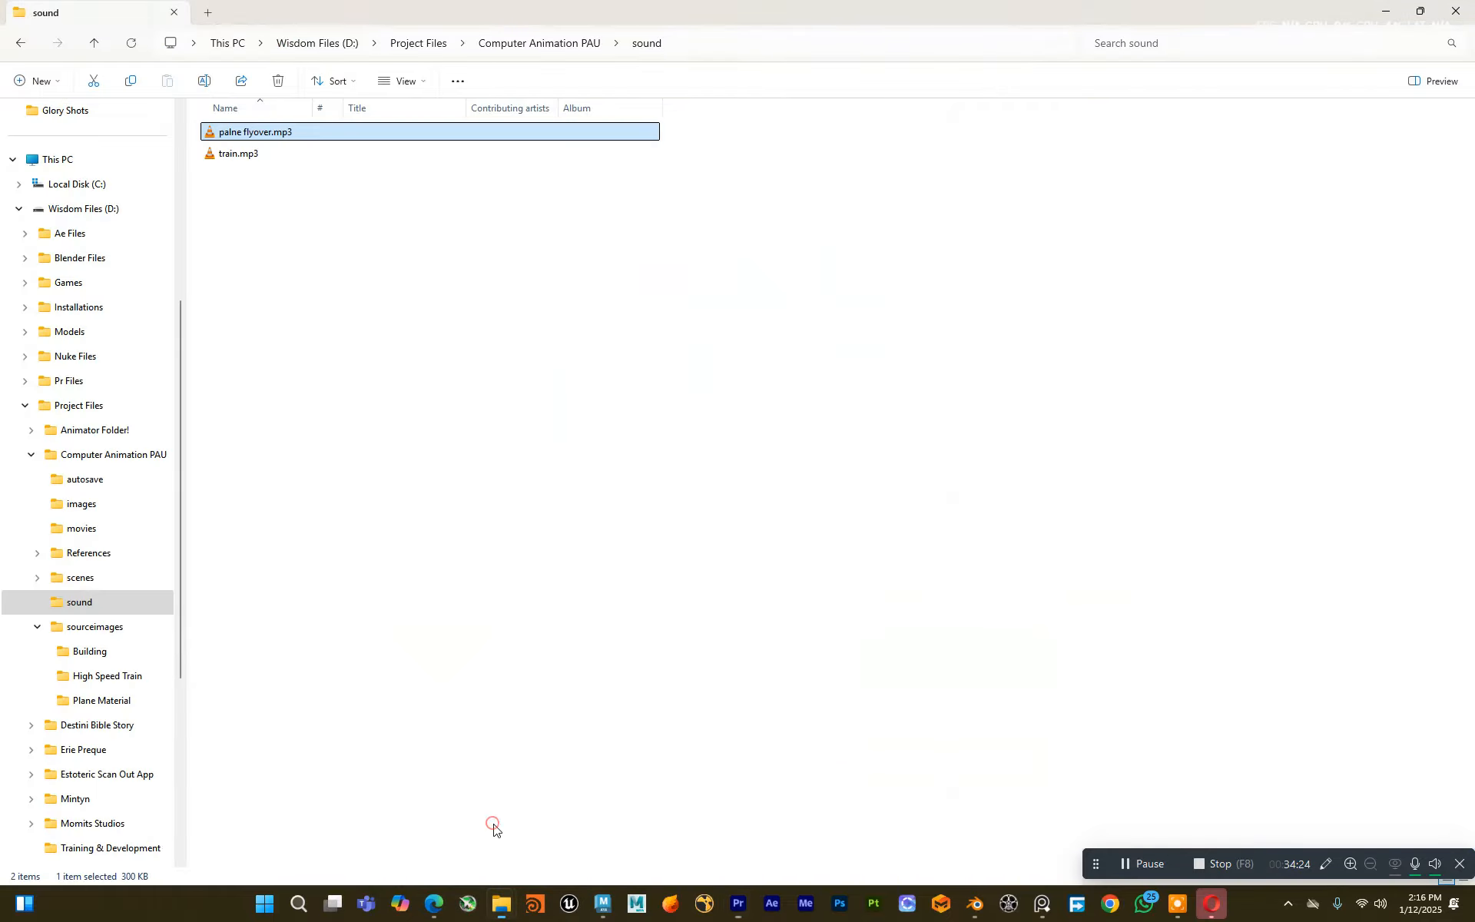
pyautogui.click(482, 420)
pyautogui.hotkey('alt', 'Left')
pyautogui.hotkey('alt', 'Left')
pyautogui.hotkey('alt', 'Left')
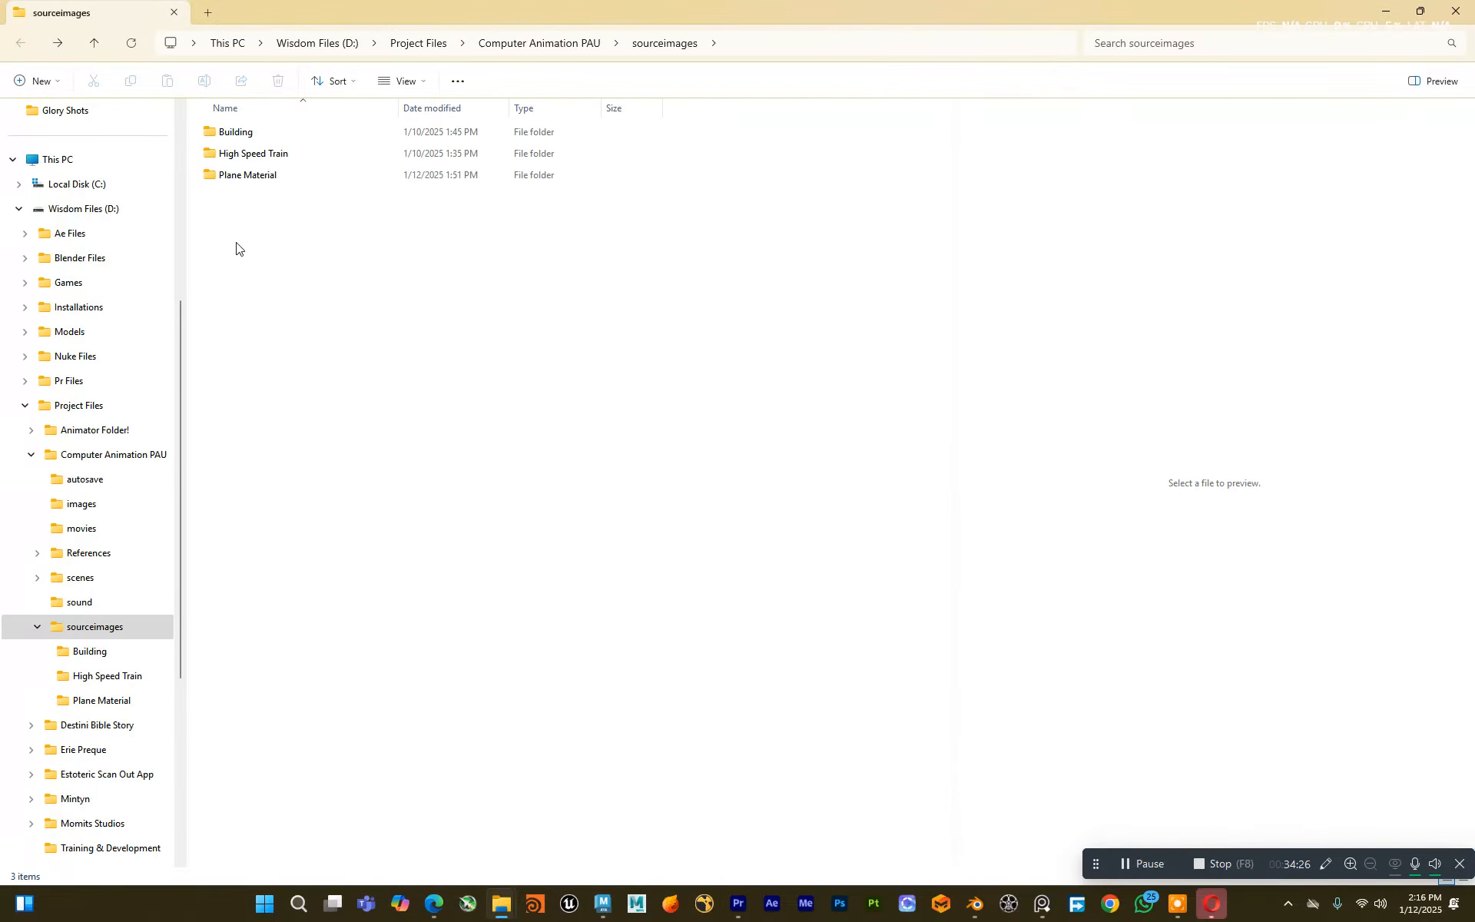
pyautogui.click(396, 44)
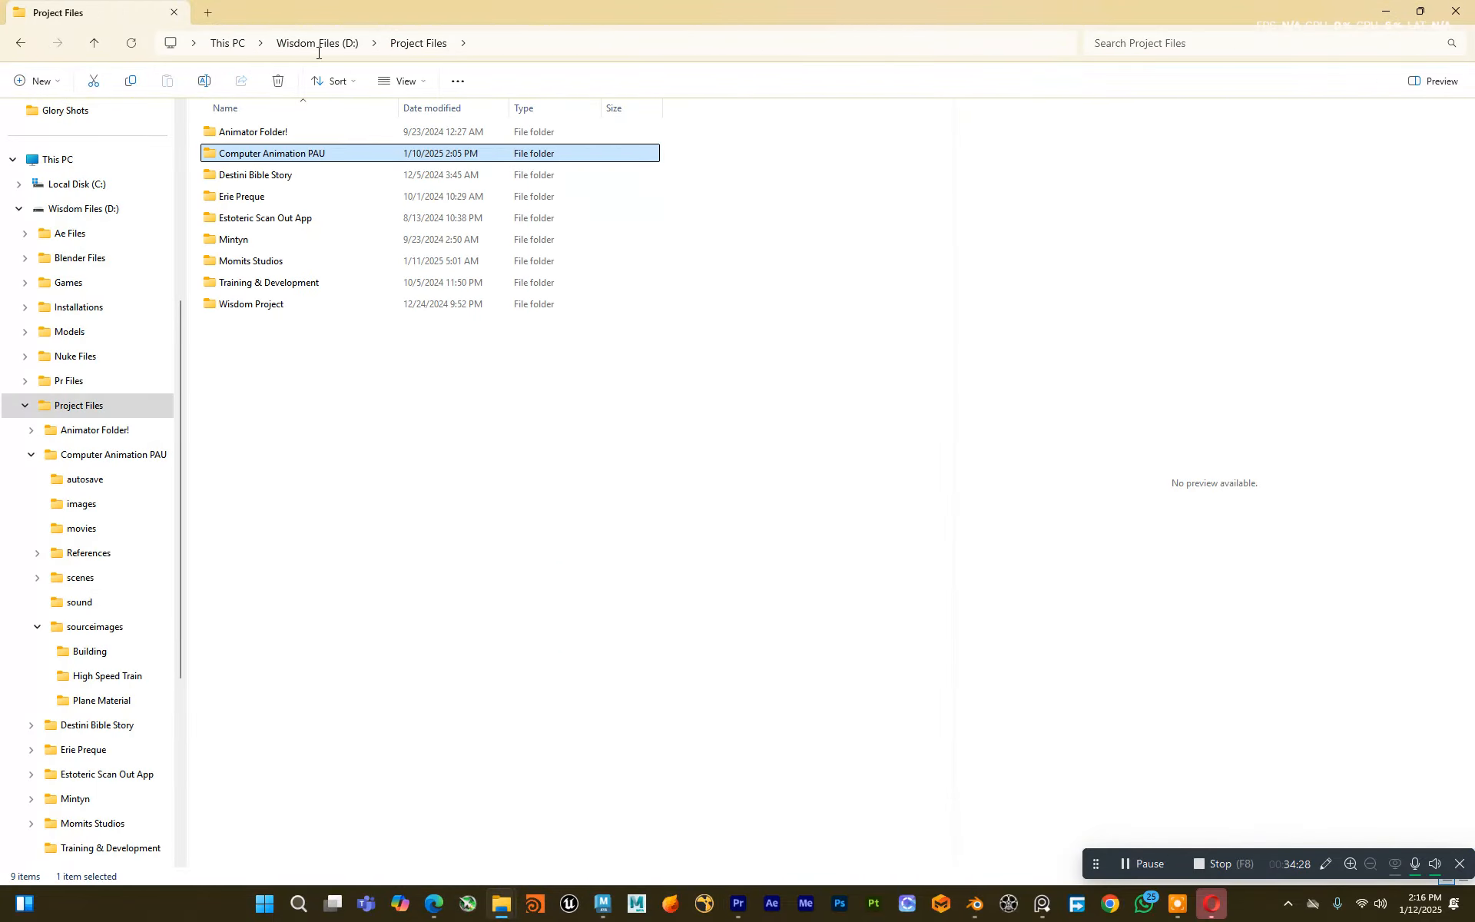
pyautogui.click(308, 44)
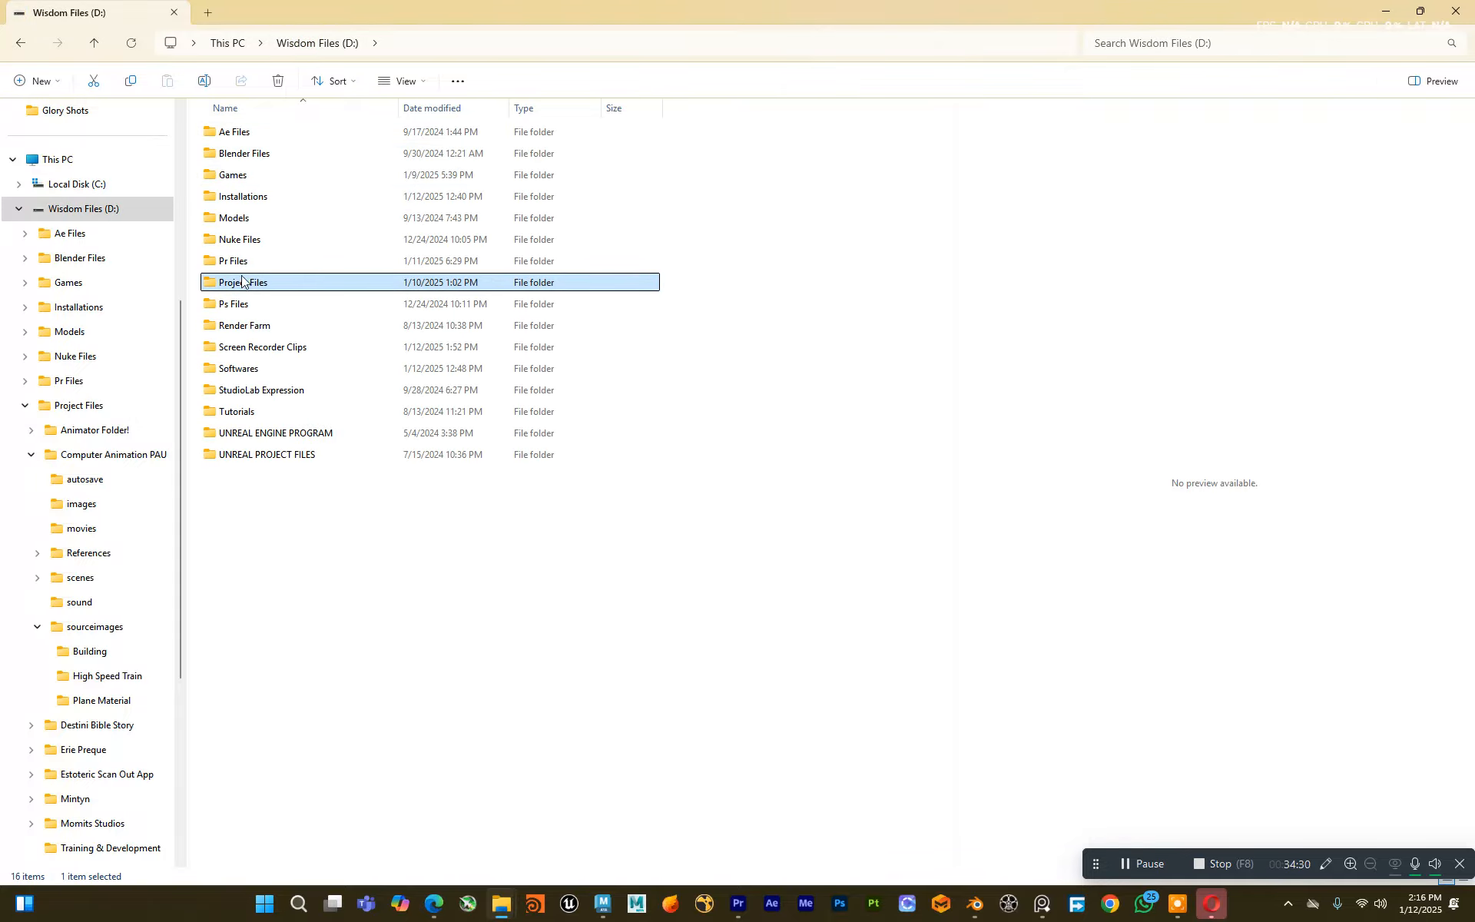
pyautogui.doubleClick(242, 263)
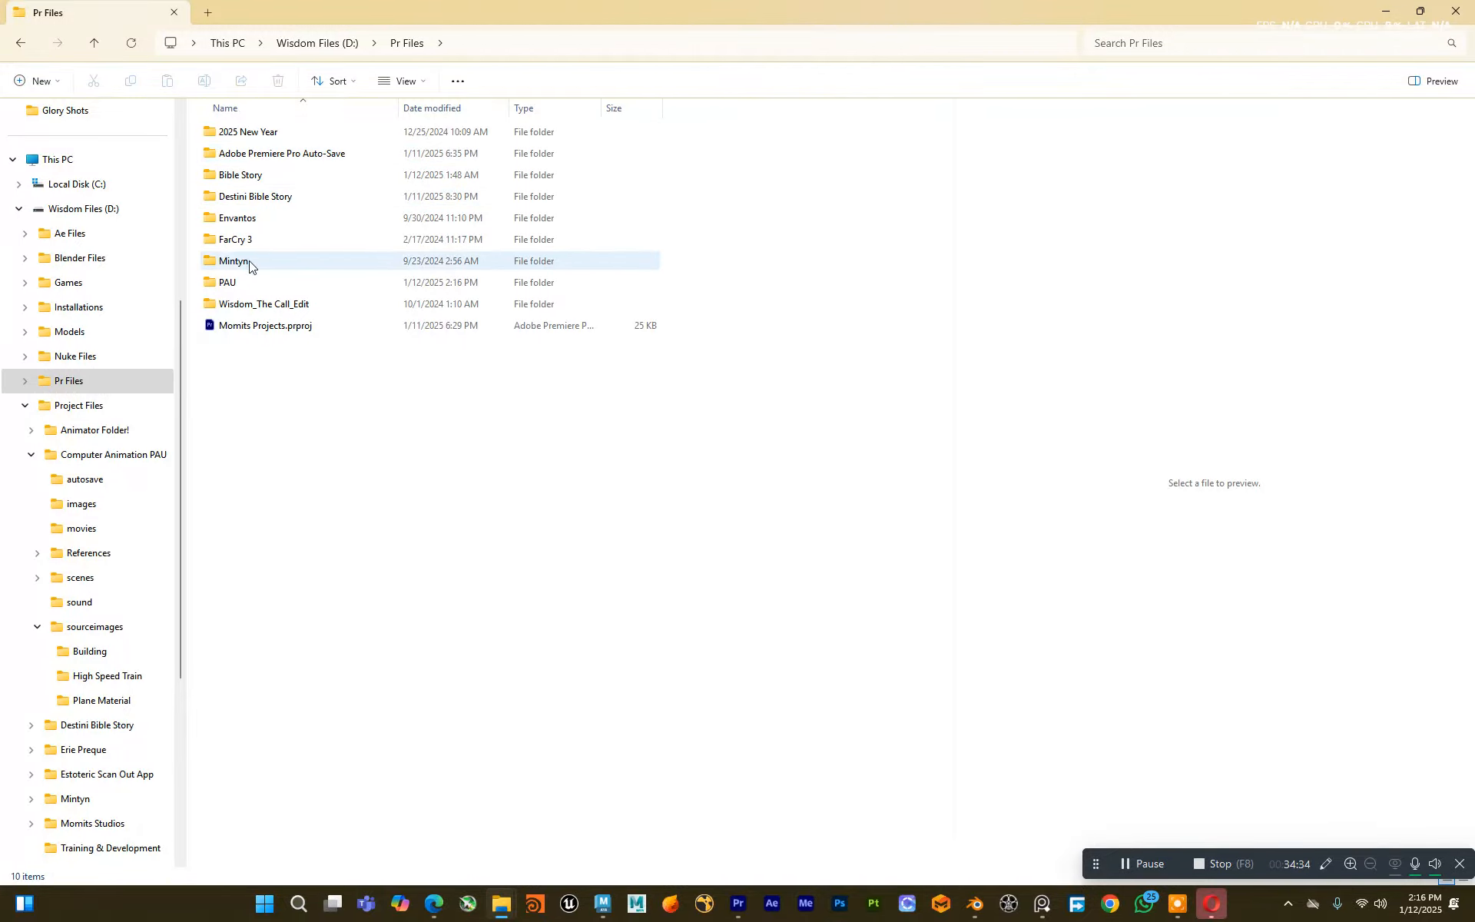
pyautogui.click(247, 287)
pyautogui.doubleClick(248, 287)
# Step: Play Trainstation_2.mp4 in VLC, close the player and minimize File Explorer to return to Premiere Pro
pyautogui.doubleClick(265, 219)
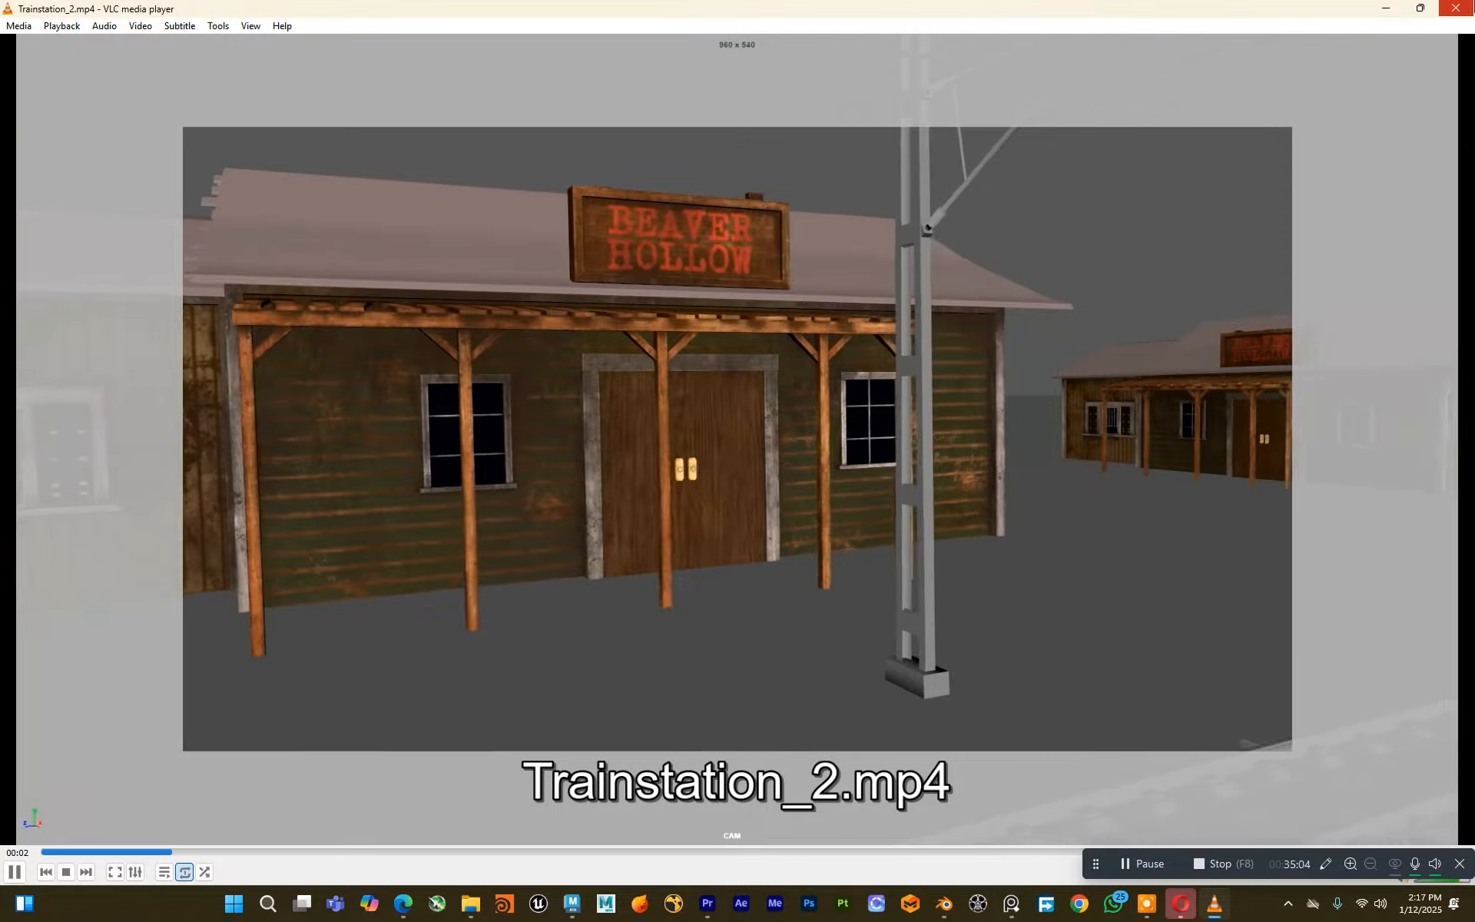
pyautogui.click(1455, 9)
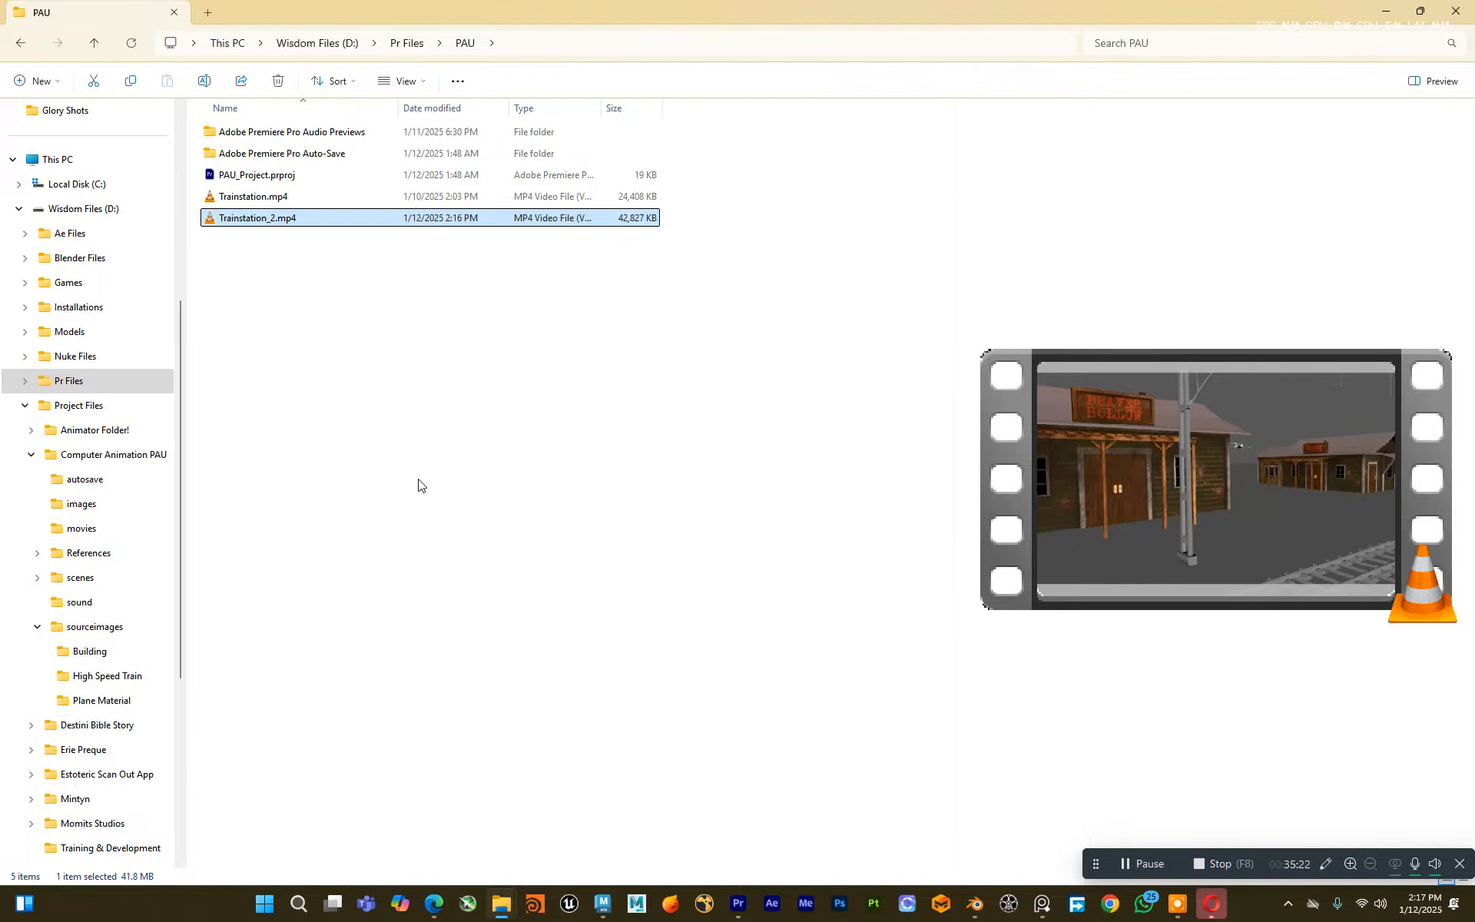
pyautogui.click(1388, 13)
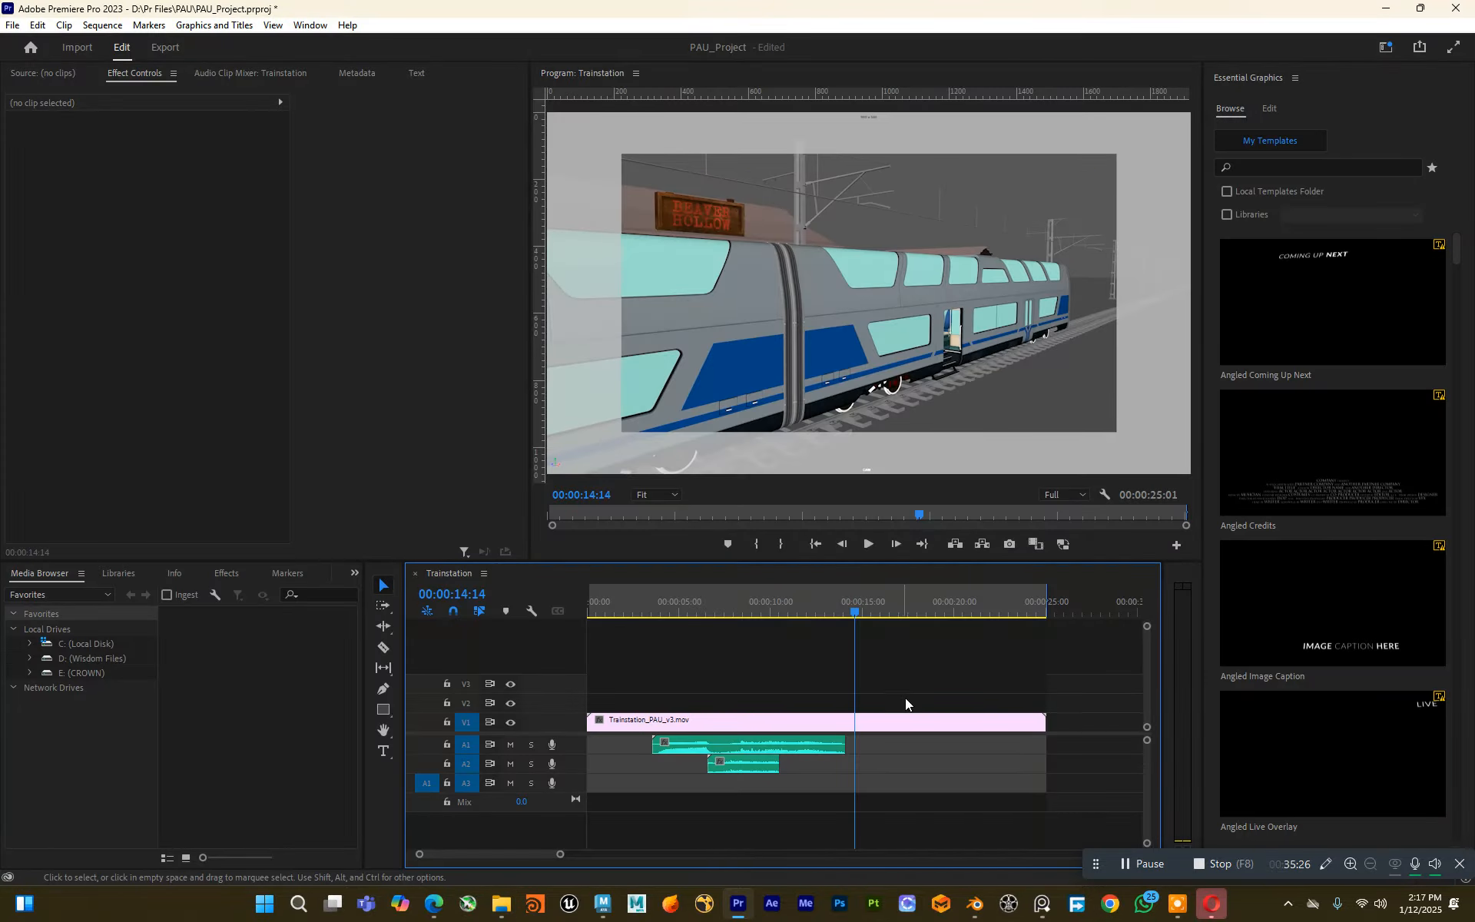